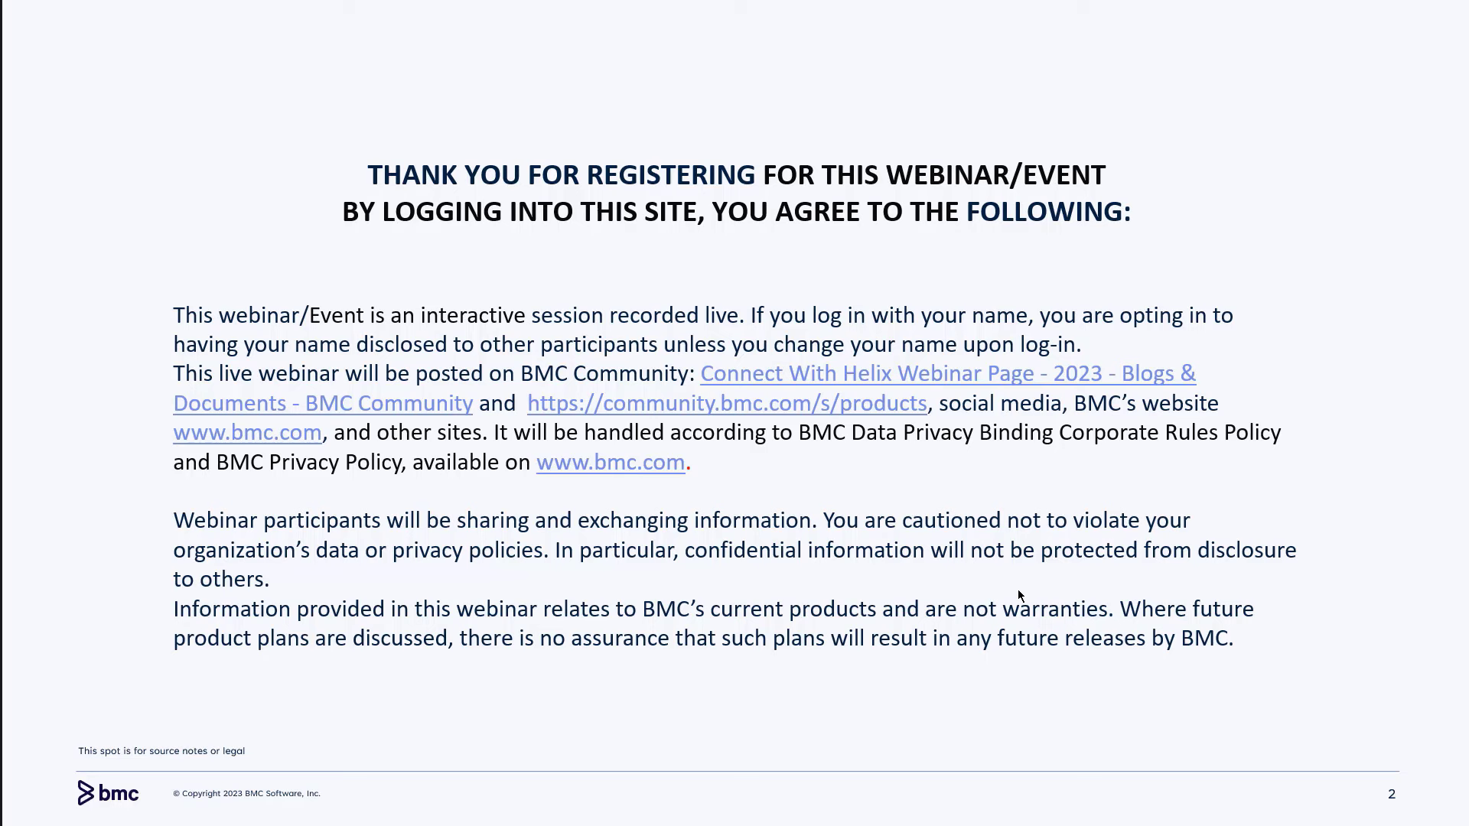
# Advance the slide show to the Demo slide, then end it and switch to the BMC Helix ITSM browser window.
pyautogui.click(1227, 600)
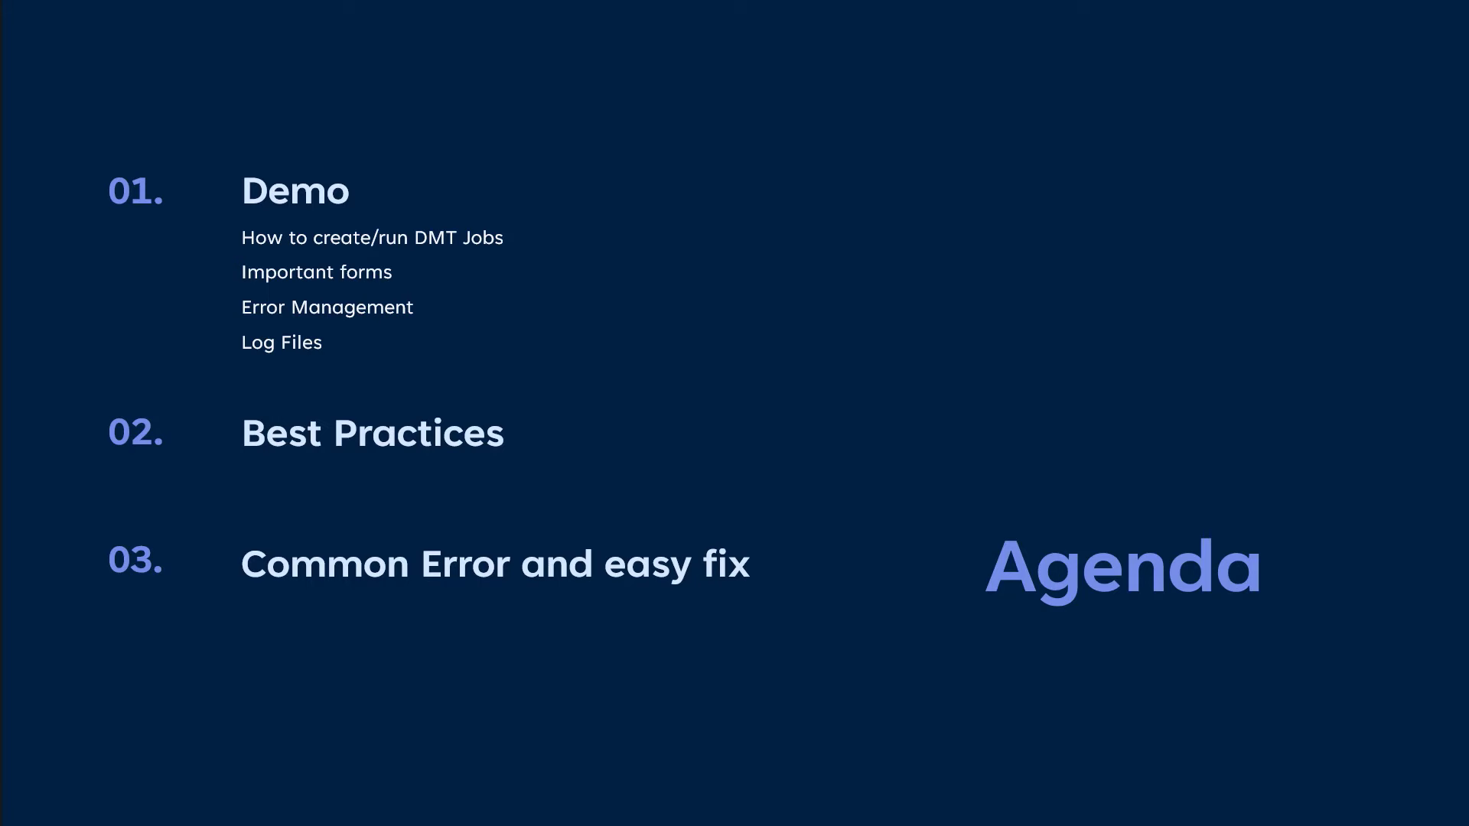
pyautogui.click(1029, 654)
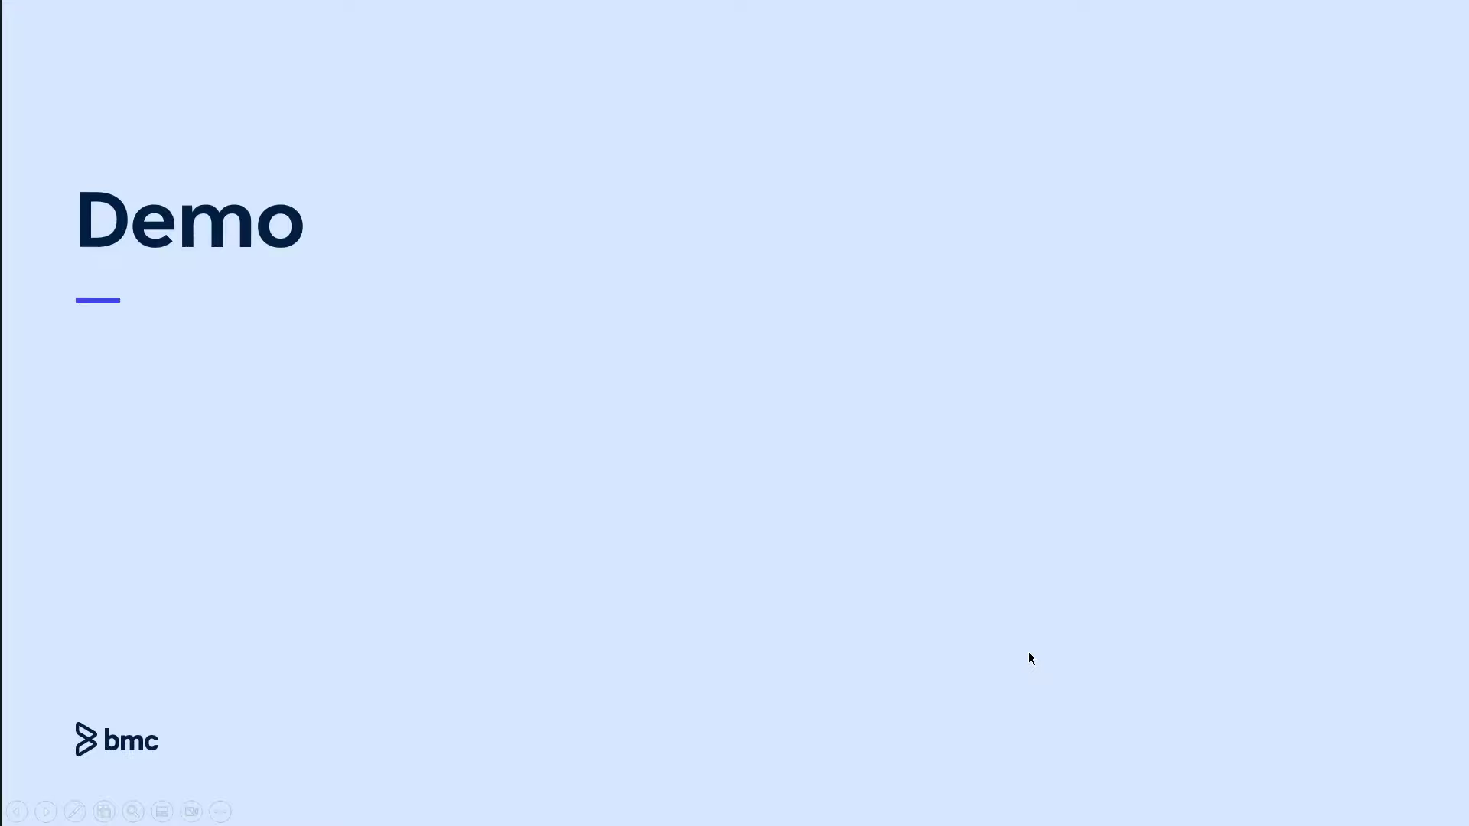
pyautogui.press('Escape')
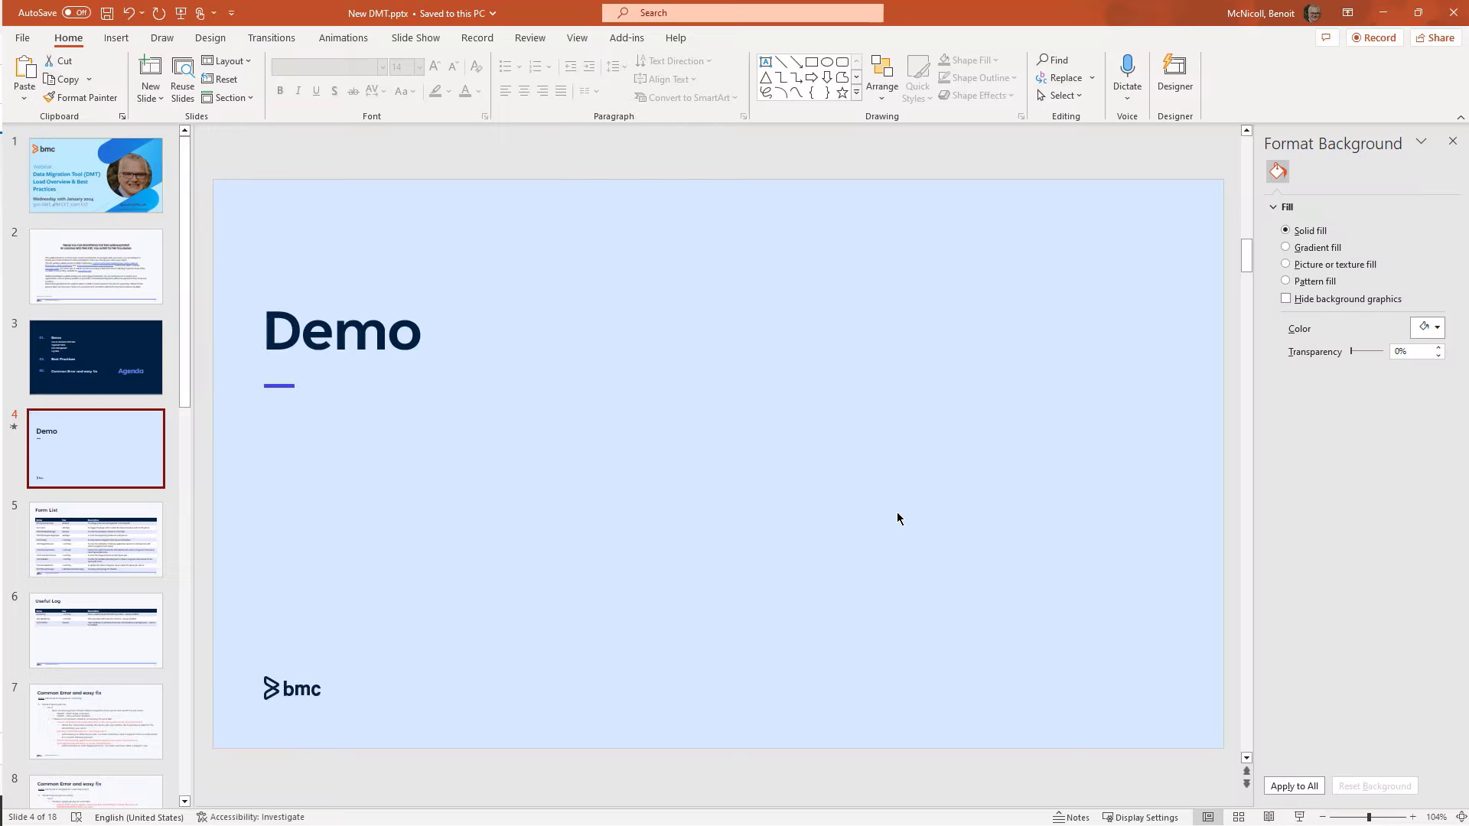
pyautogui.click(1384, 13)
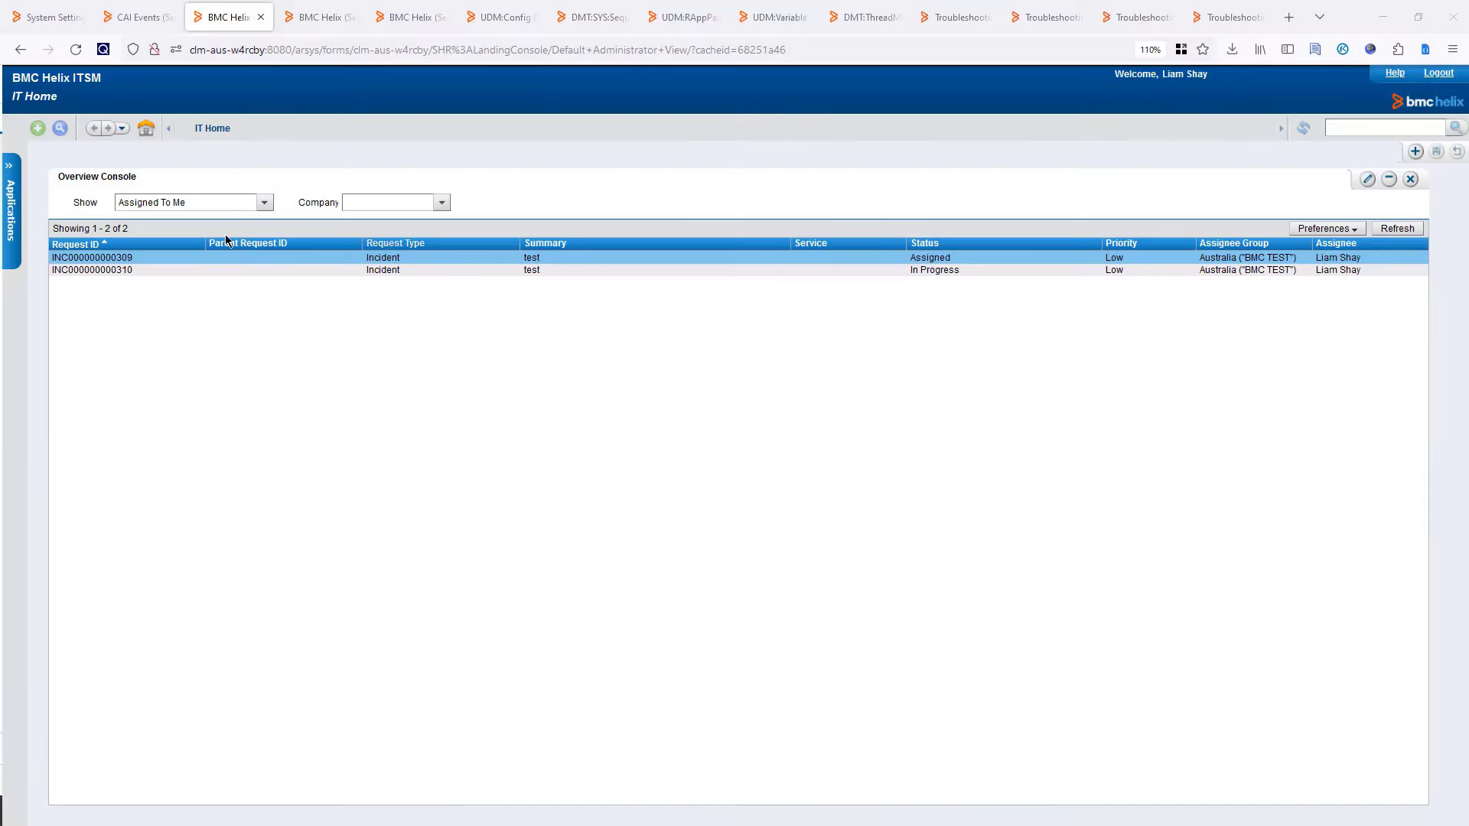
# Try to open the Data Management Job Console from the IT Home applications.
pyautogui.moveTo(136, 280)
pyautogui.click(10, 169)
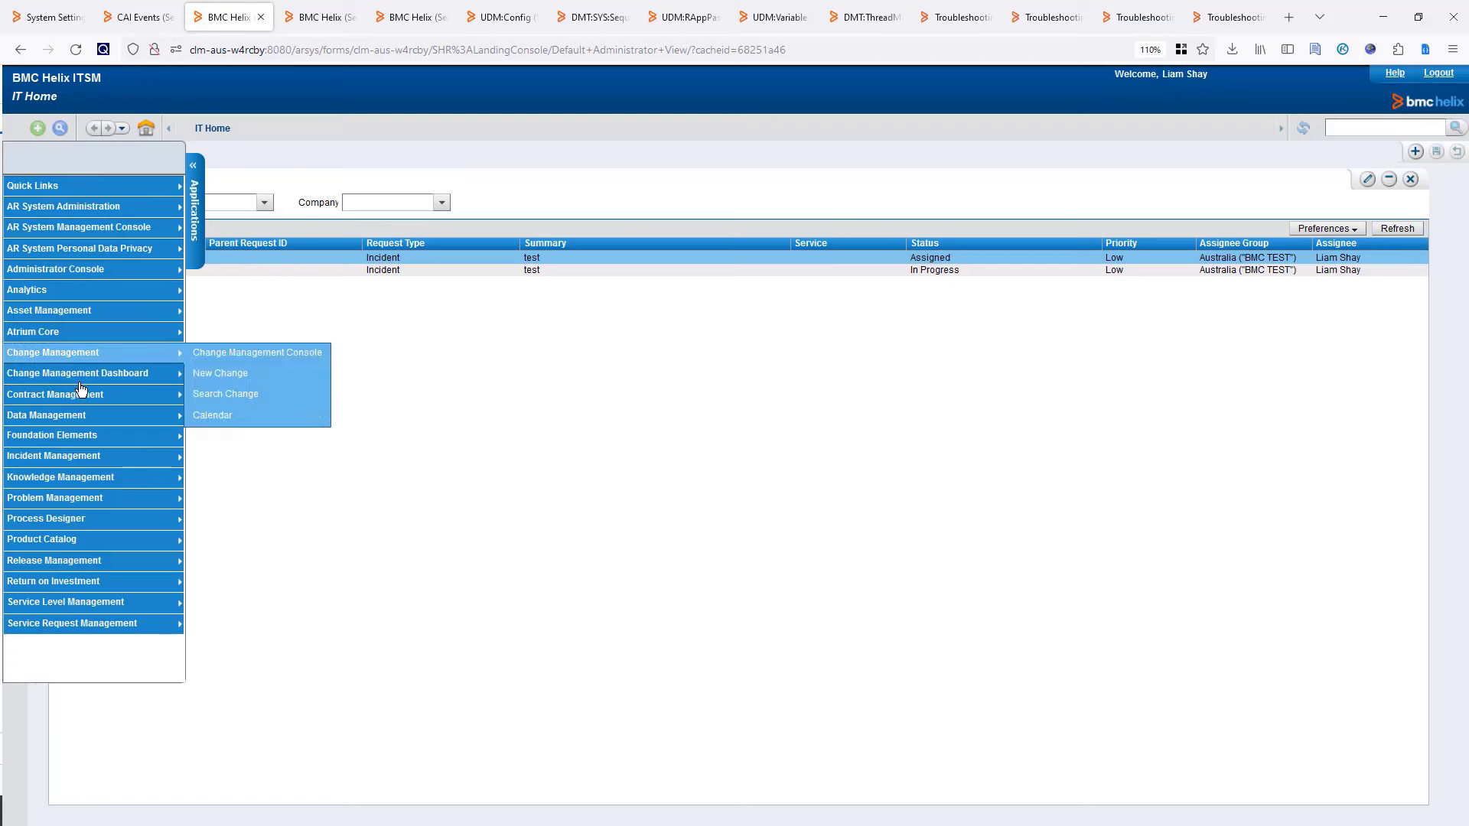
pyautogui.moveTo(143, 406)
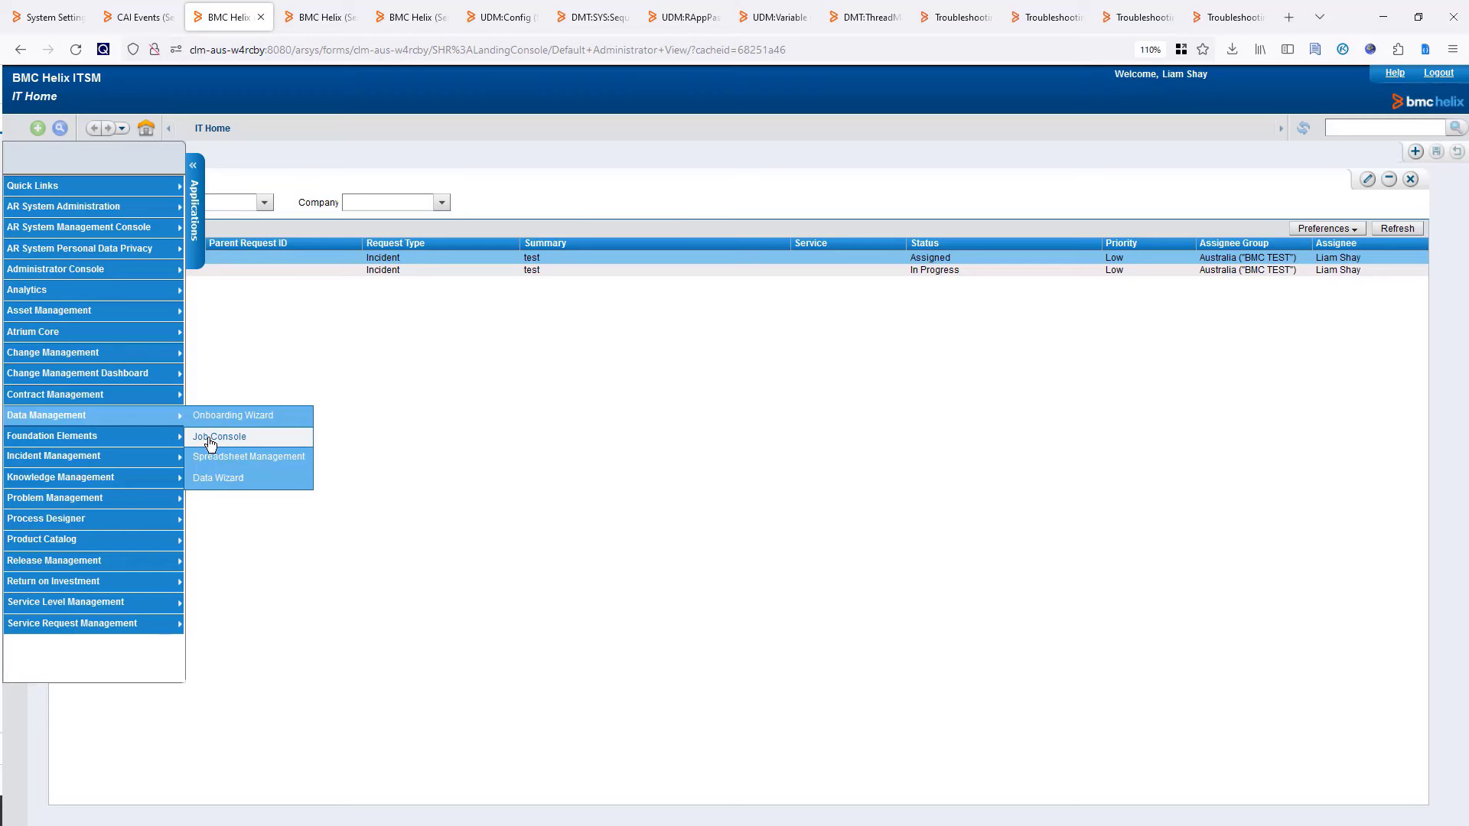
pyautogui.click(211, 439)
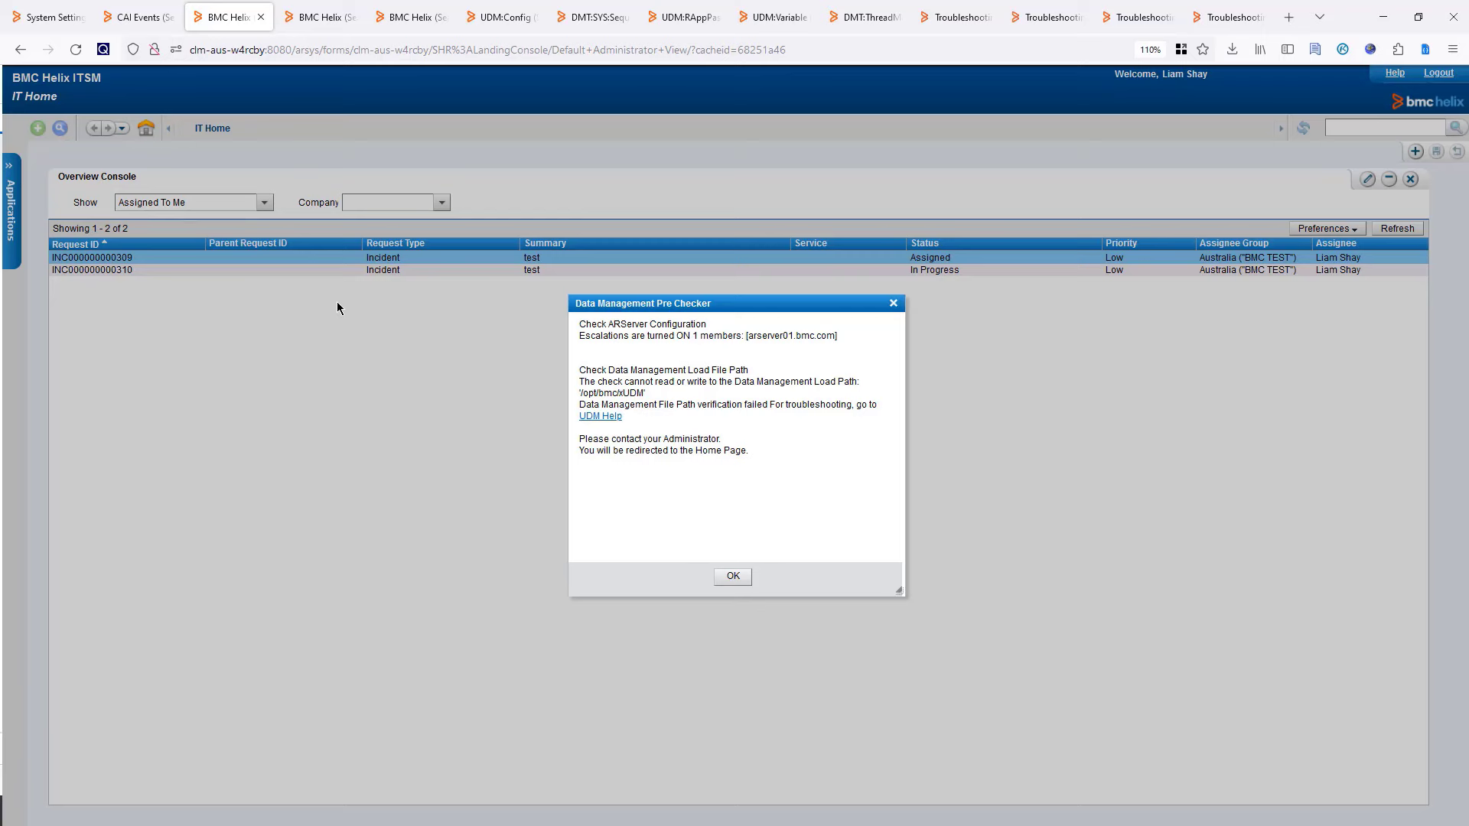
# Correct the Data Management Load File Path to /opt/bmc/UDM in the System Settings form and save it.
pyautogui.click(46, 18)
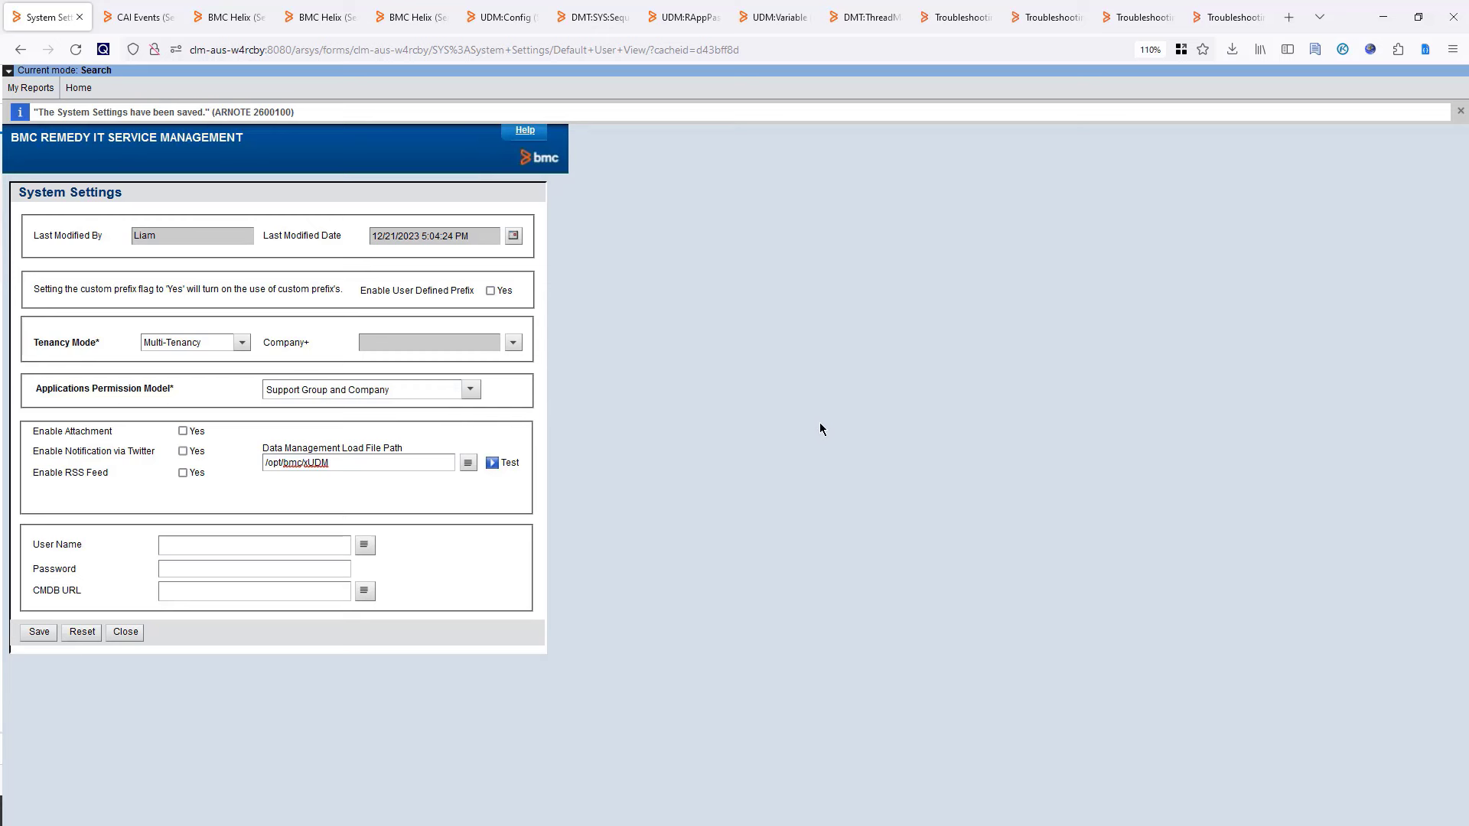
pyautogui.click(375, 459)
pyautogui.press('BackSpace')
pyautogui.click(34, 635)
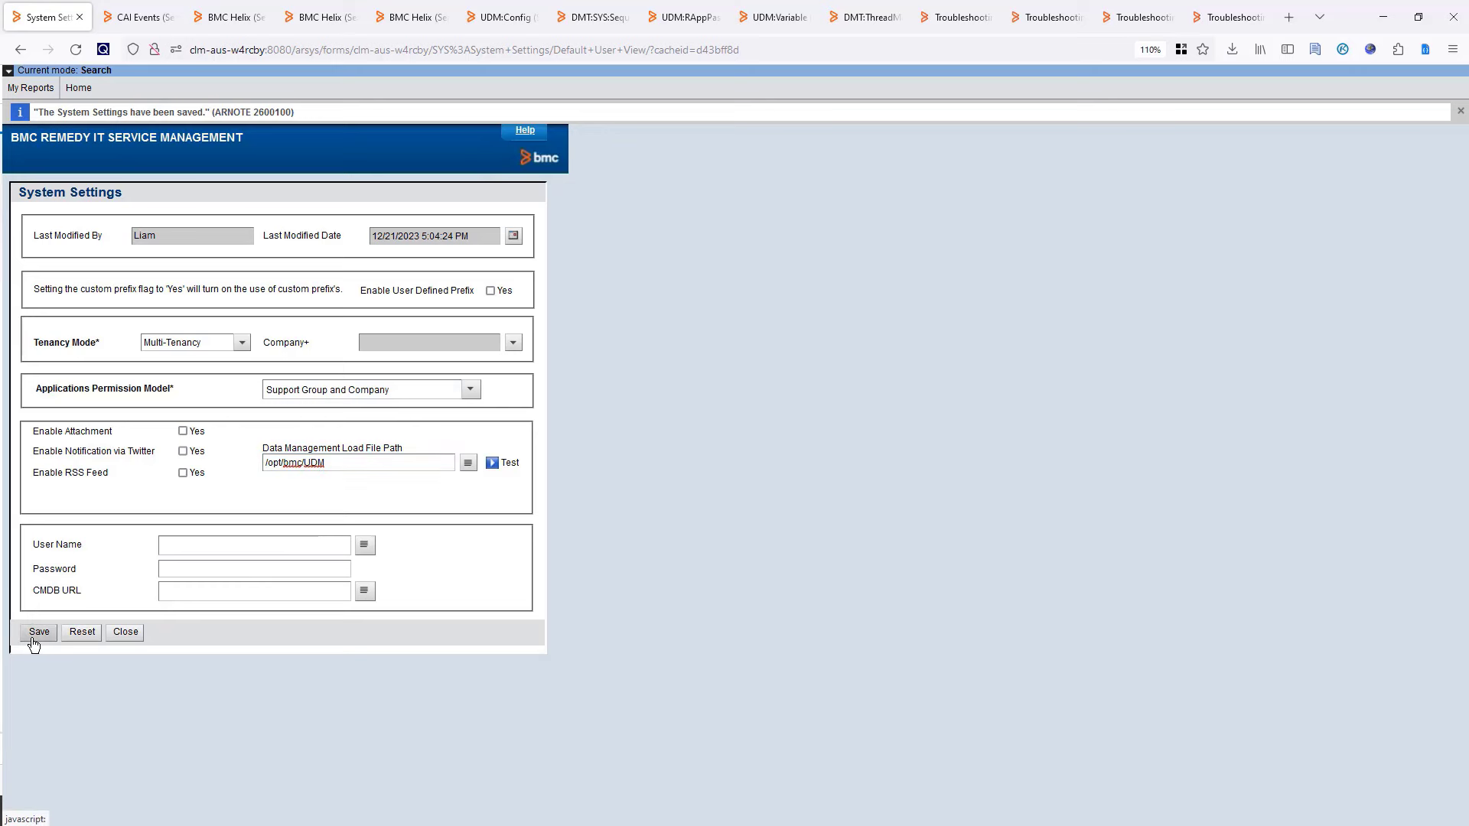
# Dismiss the Data Management Pre Checker message on IT Home and open the Data Management Job Console.
pyautogui.click(248, 25)
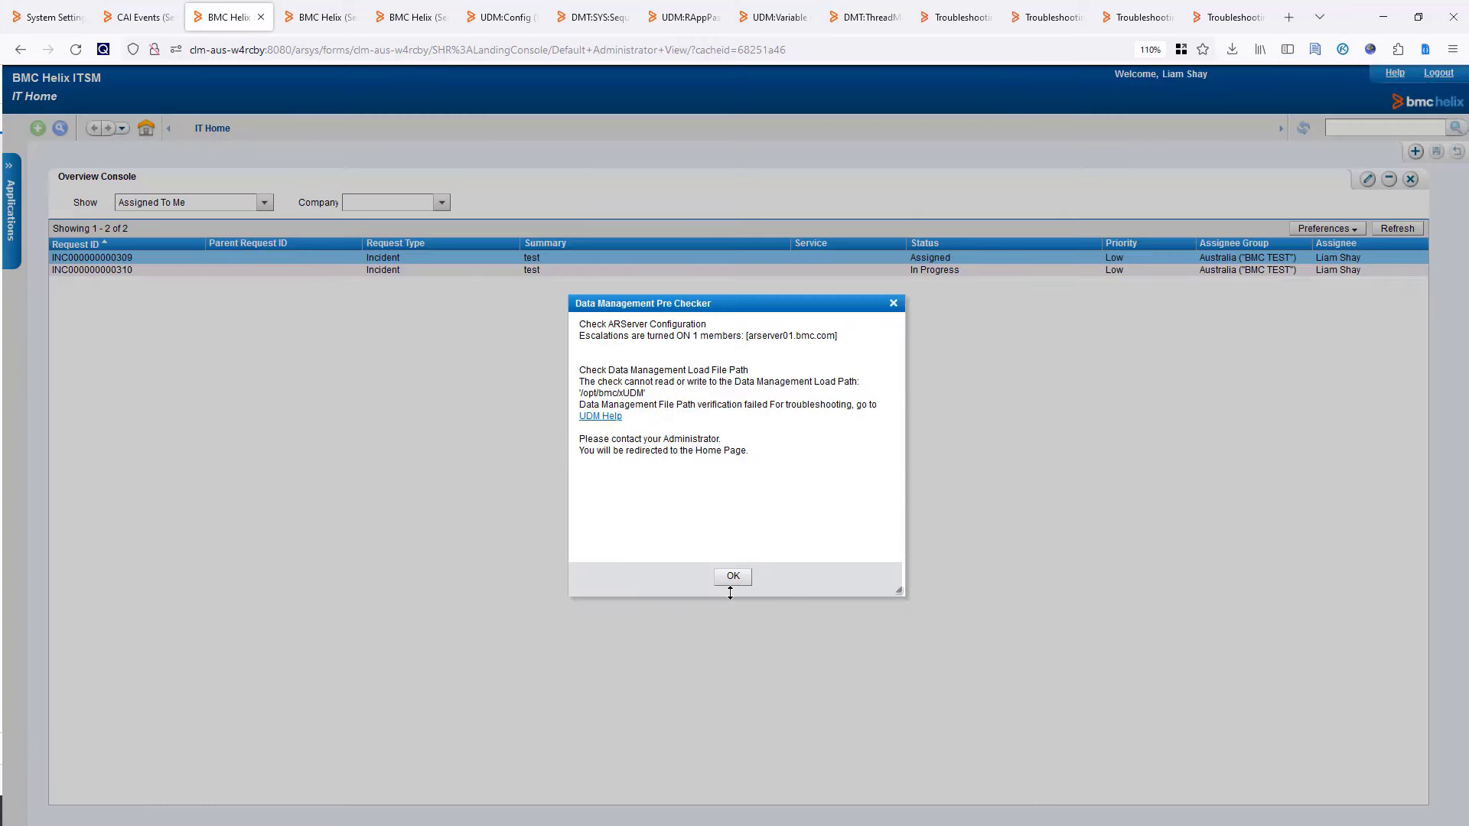
pyautogui.click(733, 580)
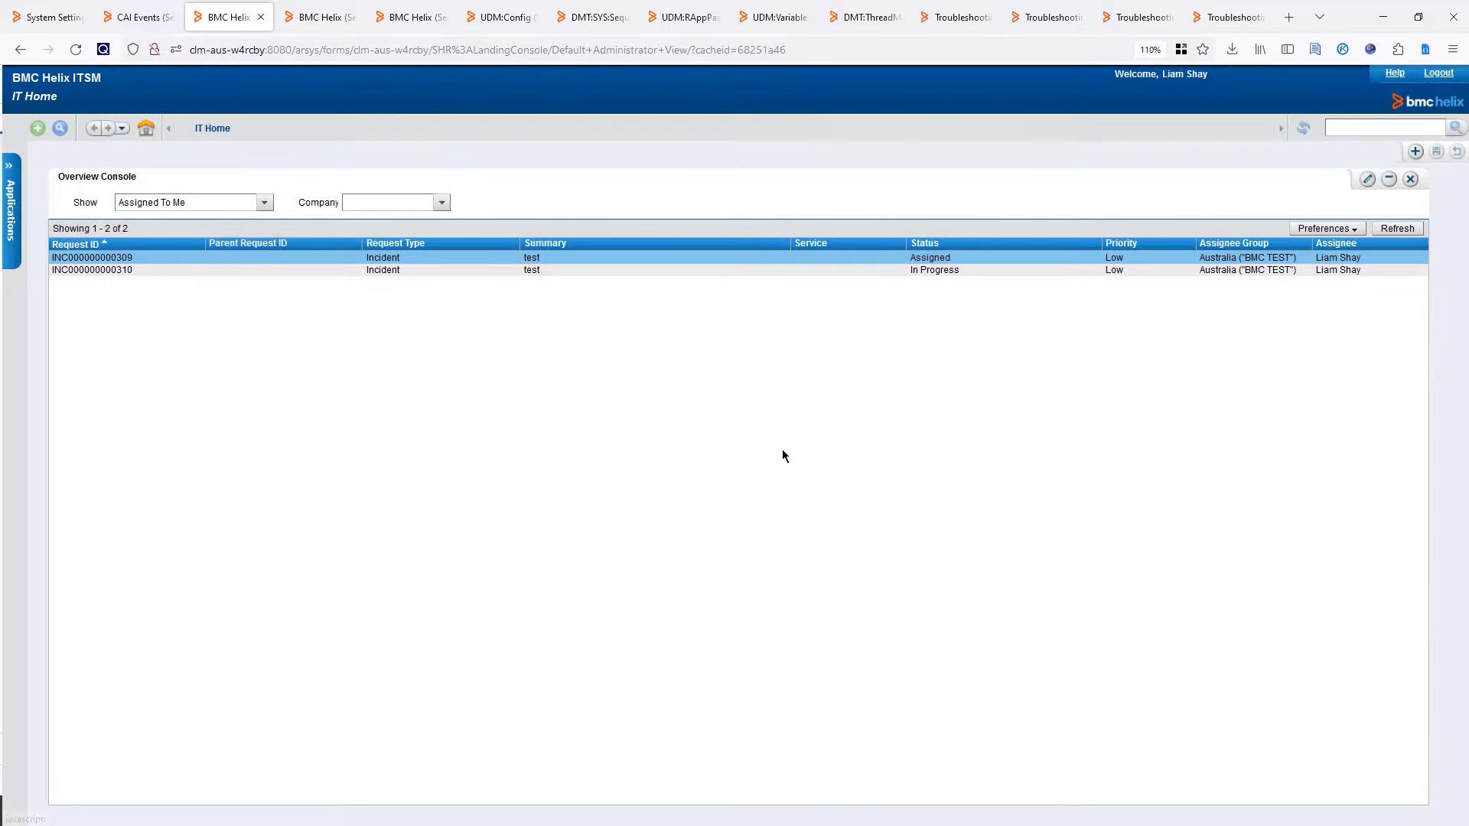
pyautogui.click(11, 173)
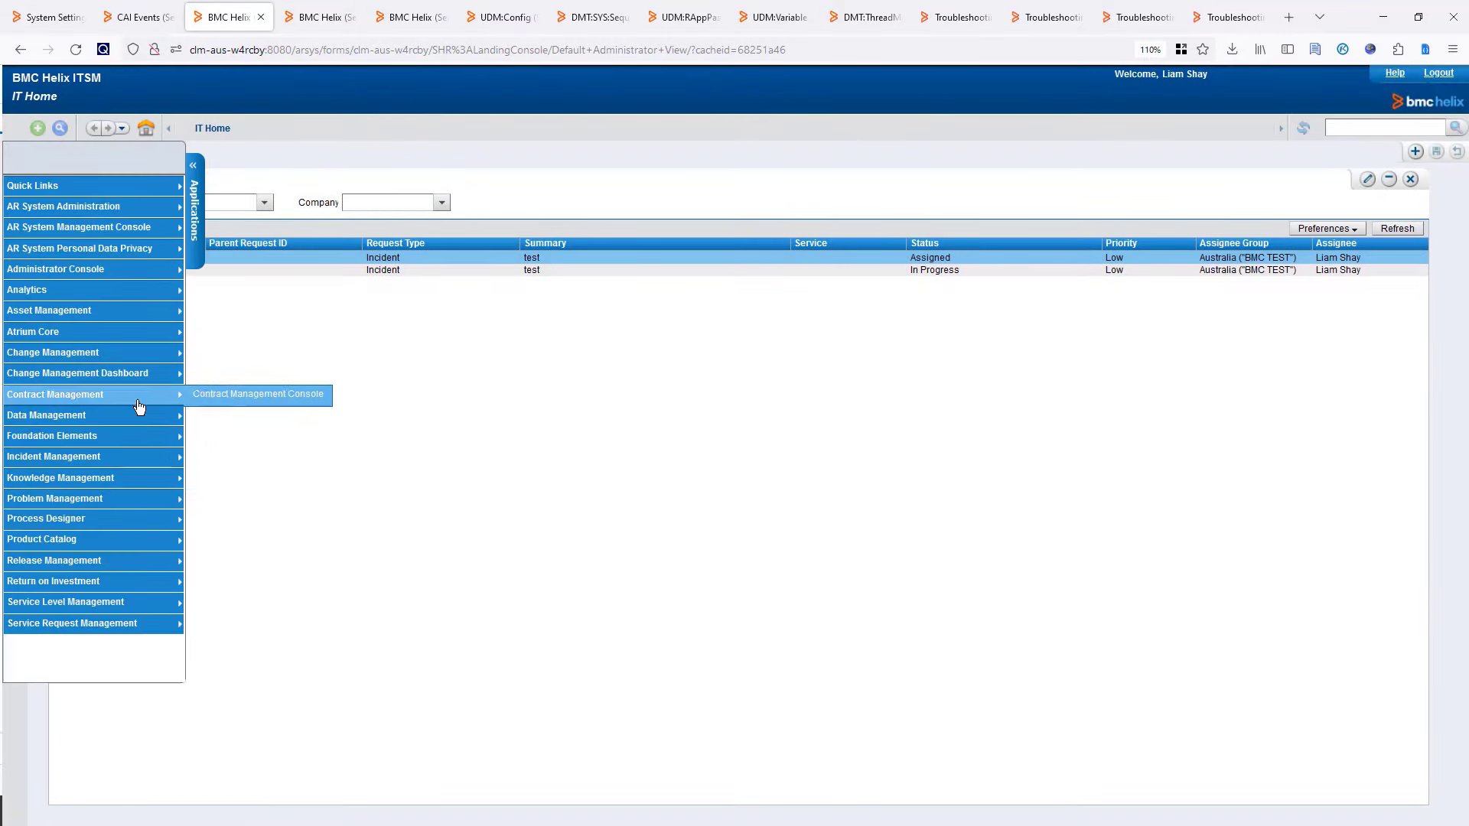
pyautogui.moveTo(161, 426)
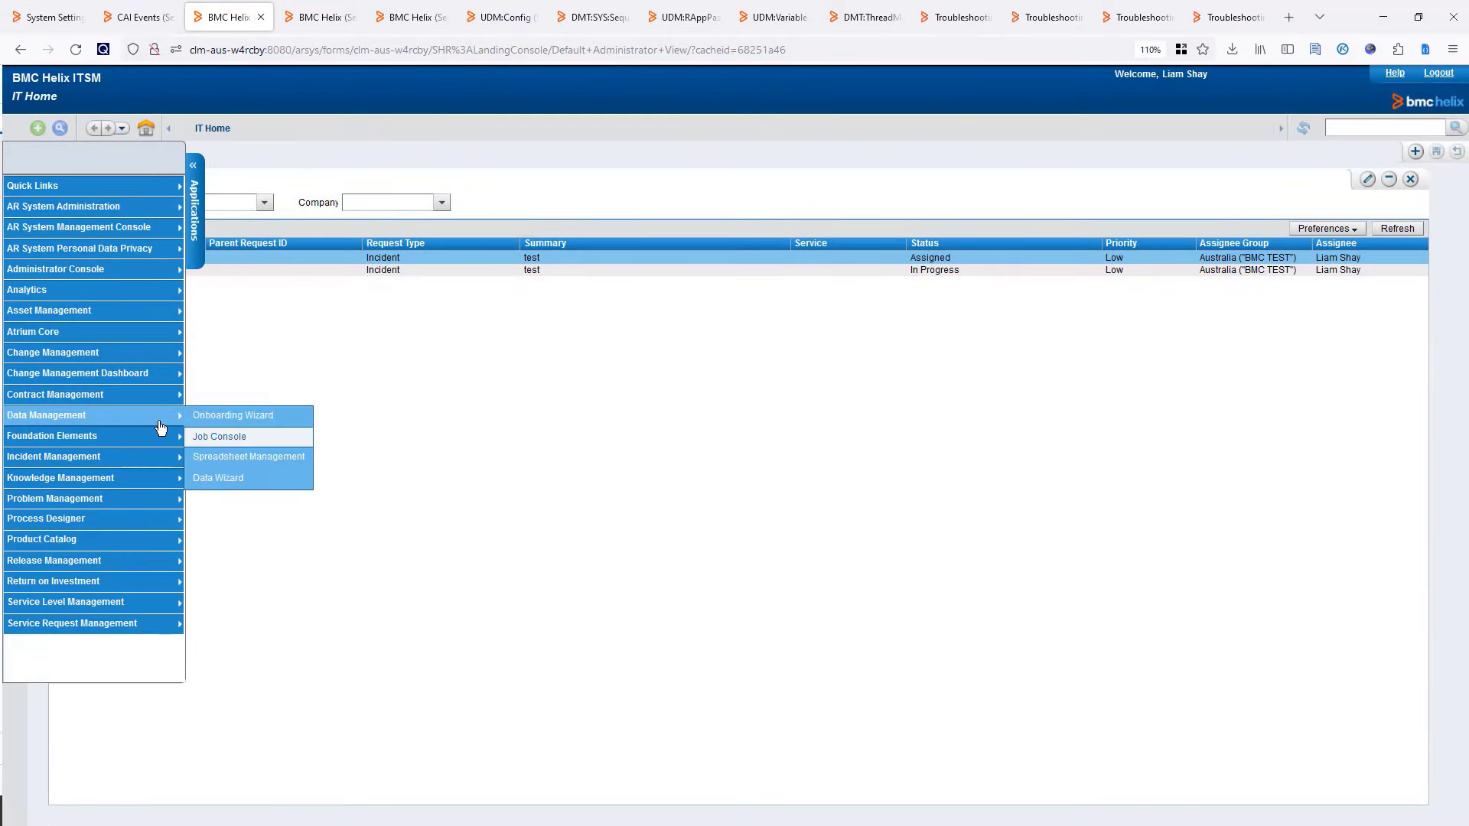
pyautogui.click(214, 440)
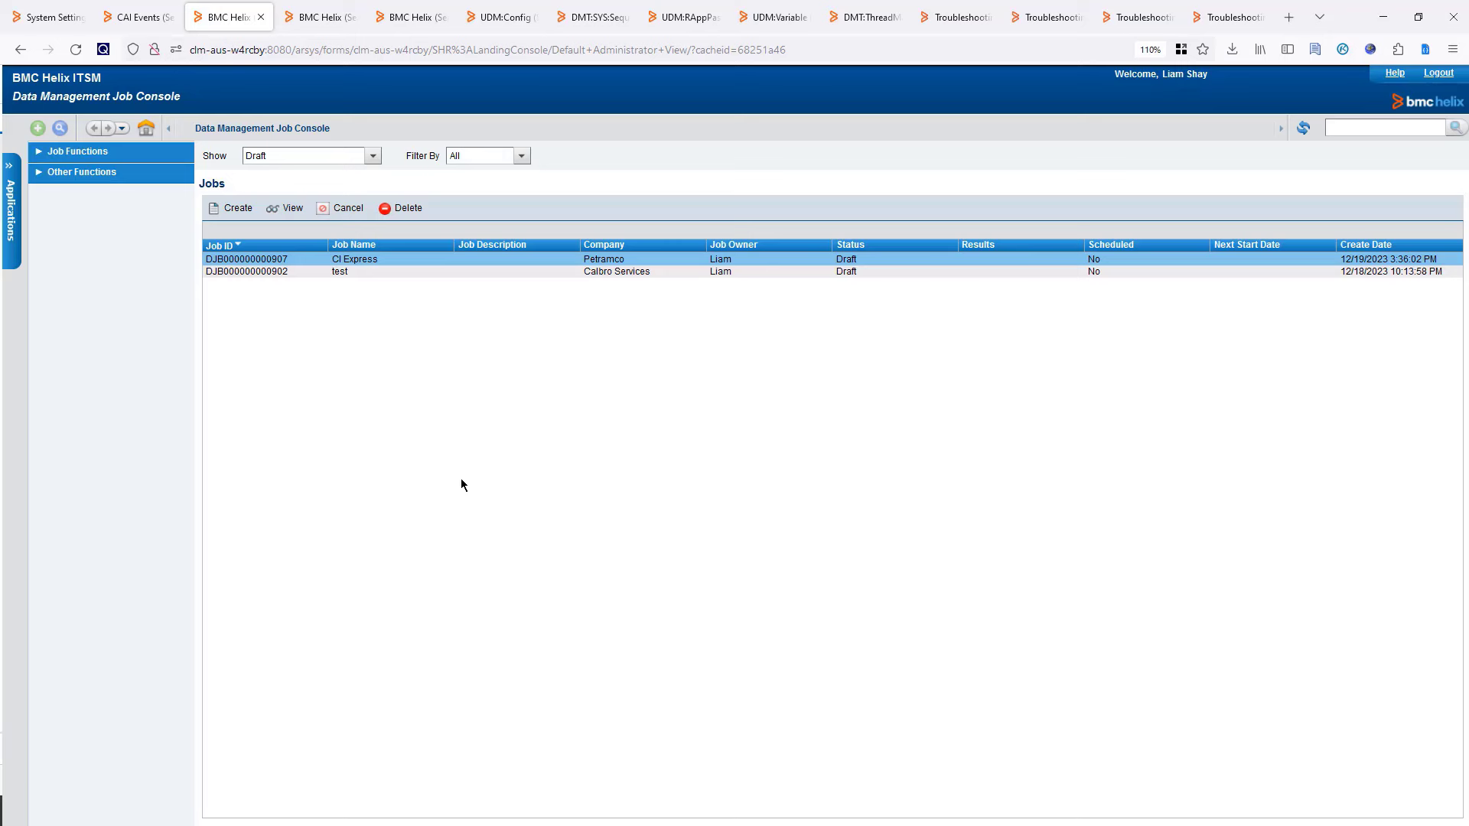
# Open Spreadsheet Management from the console's other functions and filter the list to the BMC Template spreadsheet type.
pyautogui.click(43, 177)
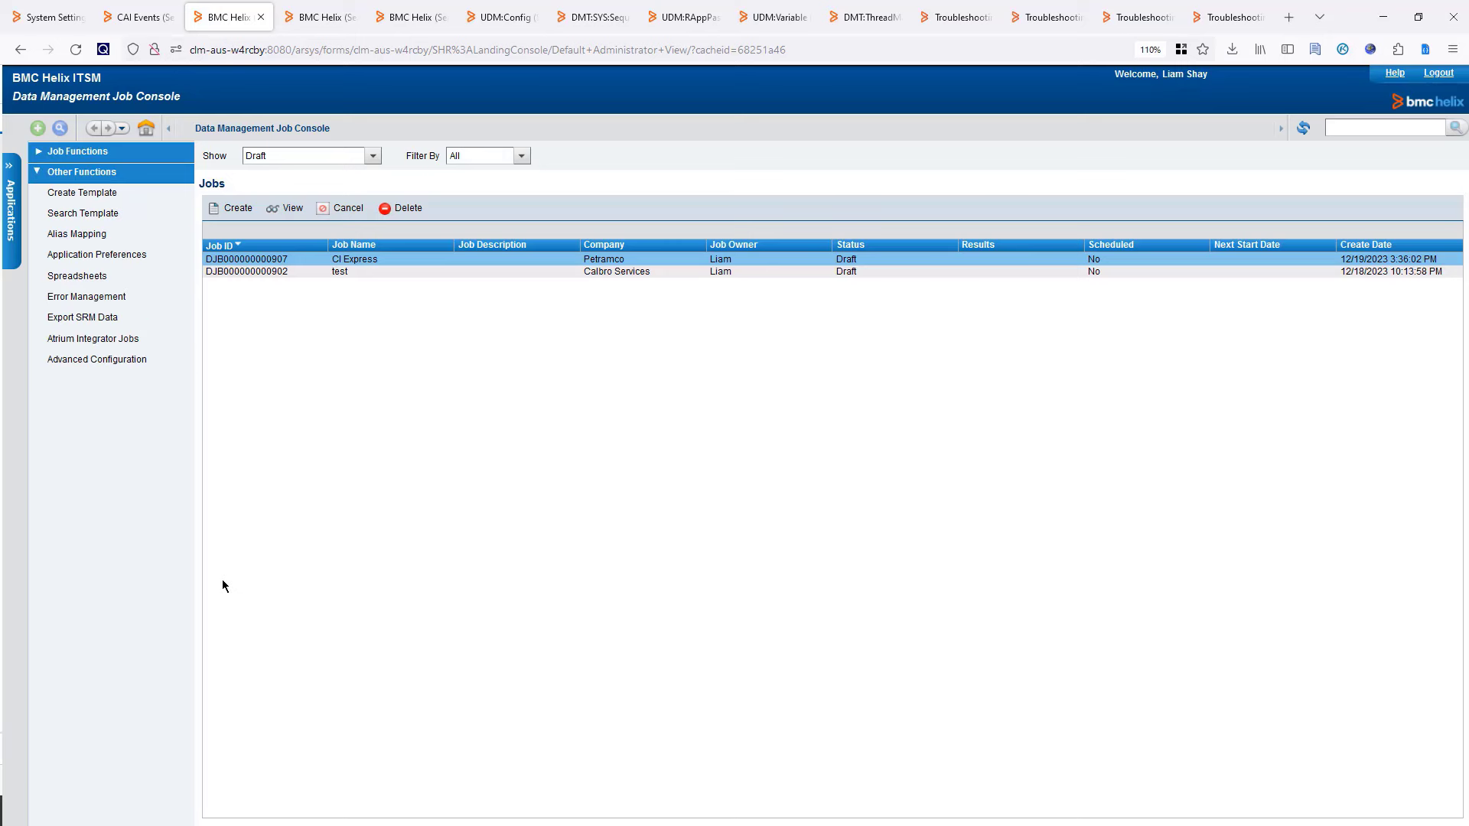
pyautogui.click(94, 280)
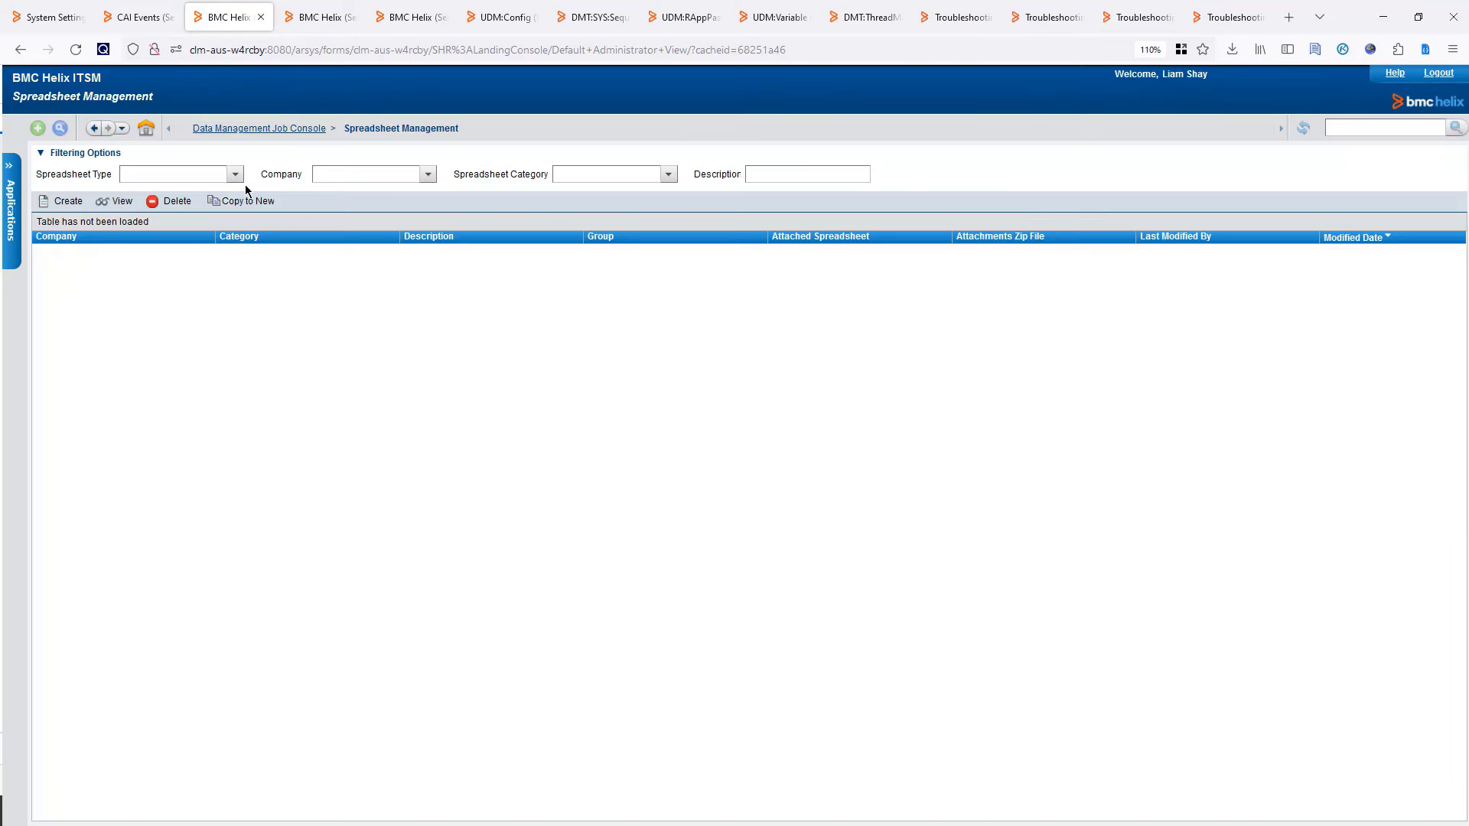
pyautogui.click(234, 174)
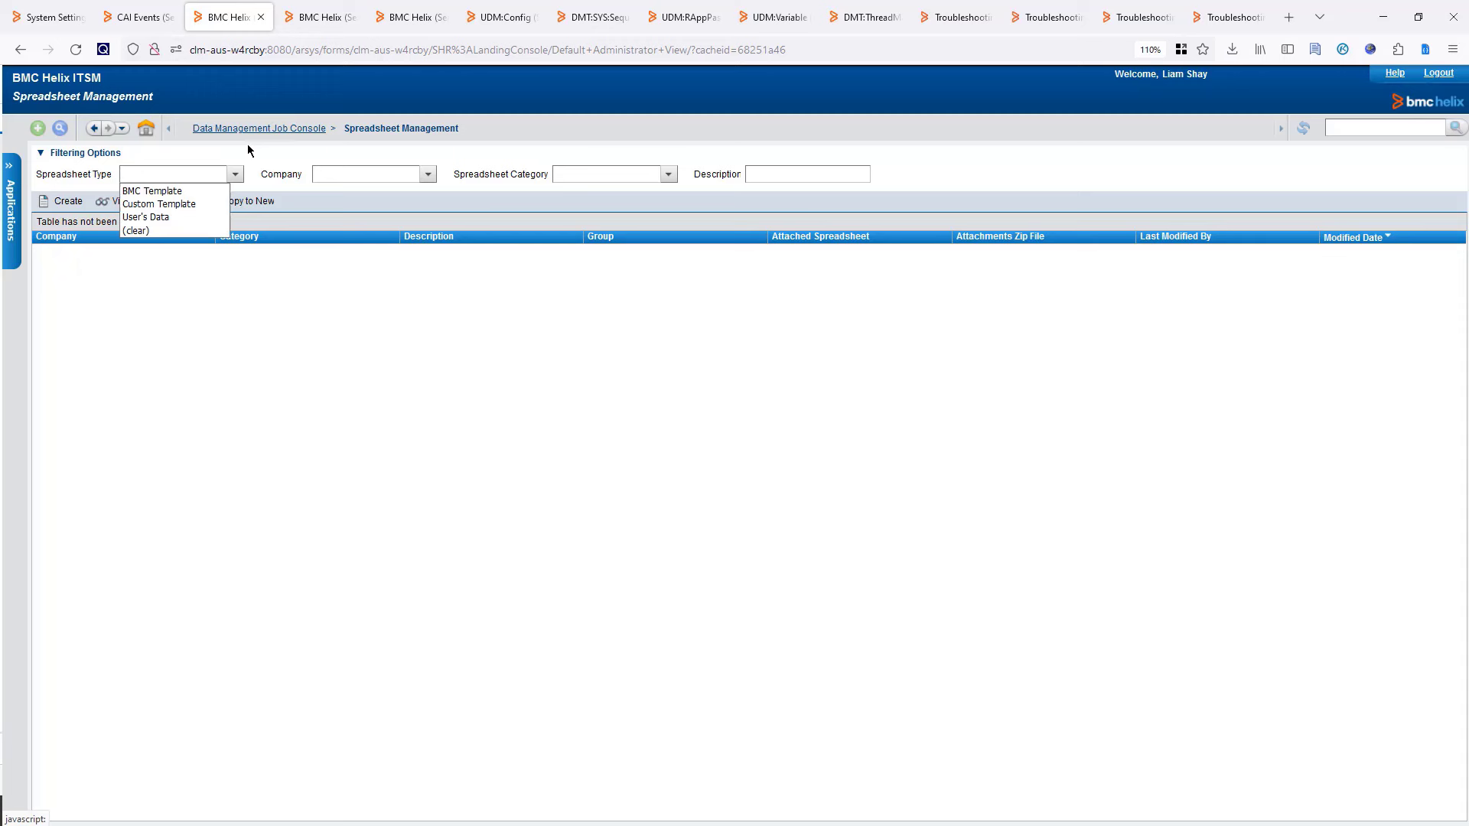
pyautogui.click(182, 197)
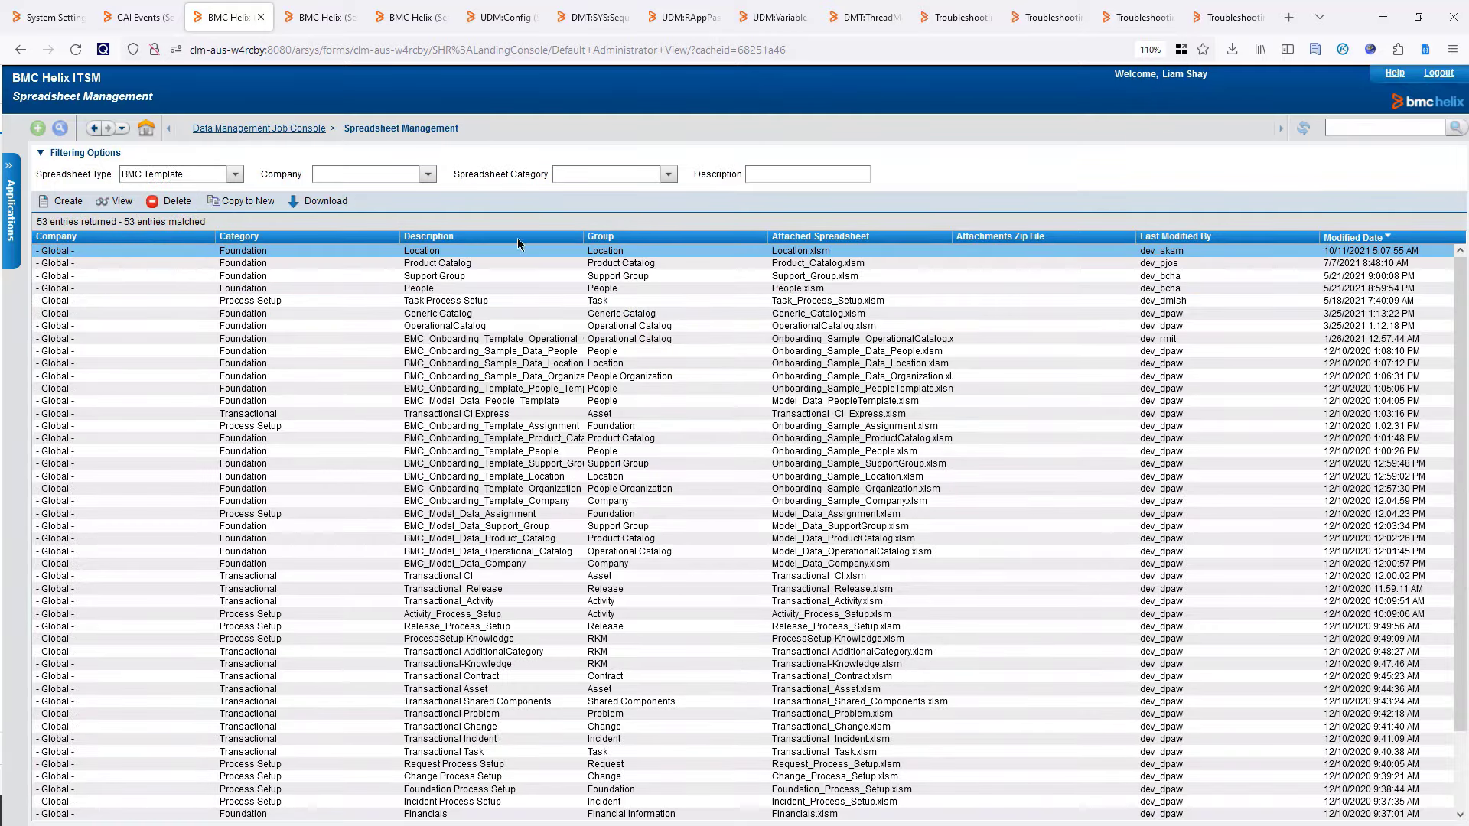
# Review the BMC templates by spreadsheet category, filtering by Foundation and then by Process Setup.
pyautogui.click(668, 175)
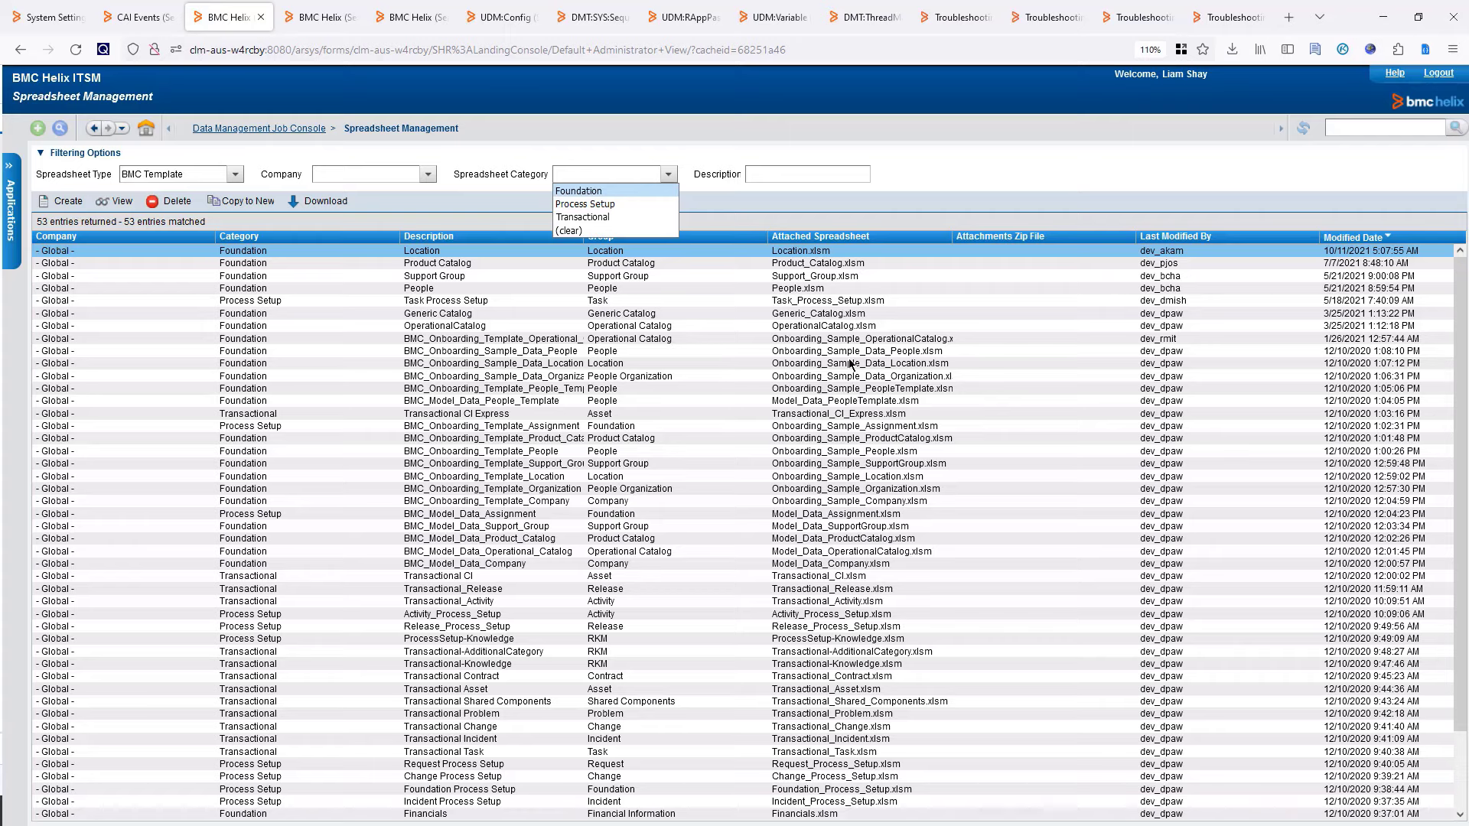
pyautogui.press('Return')
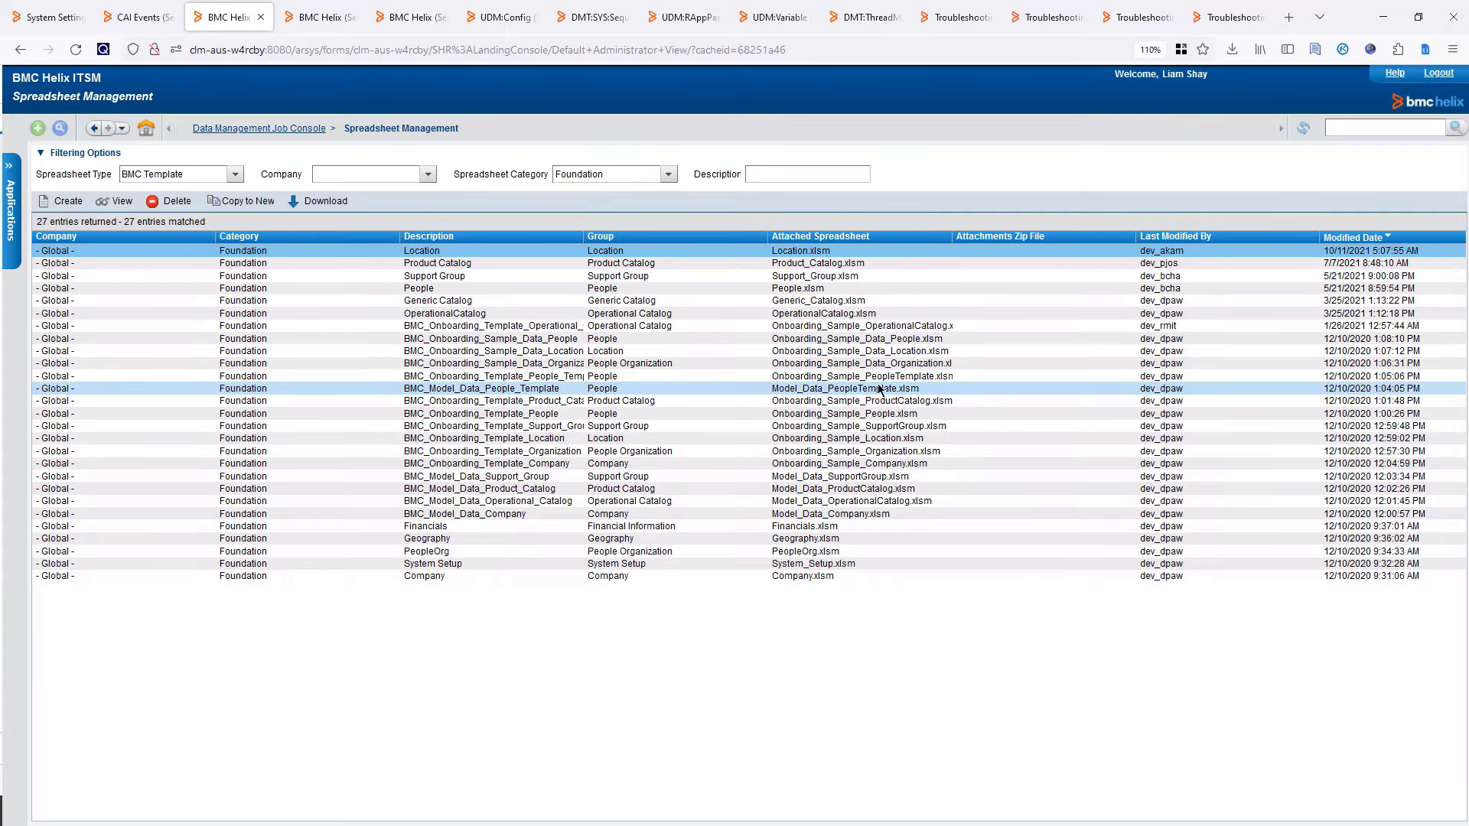
pyautogui.click(668, 174)
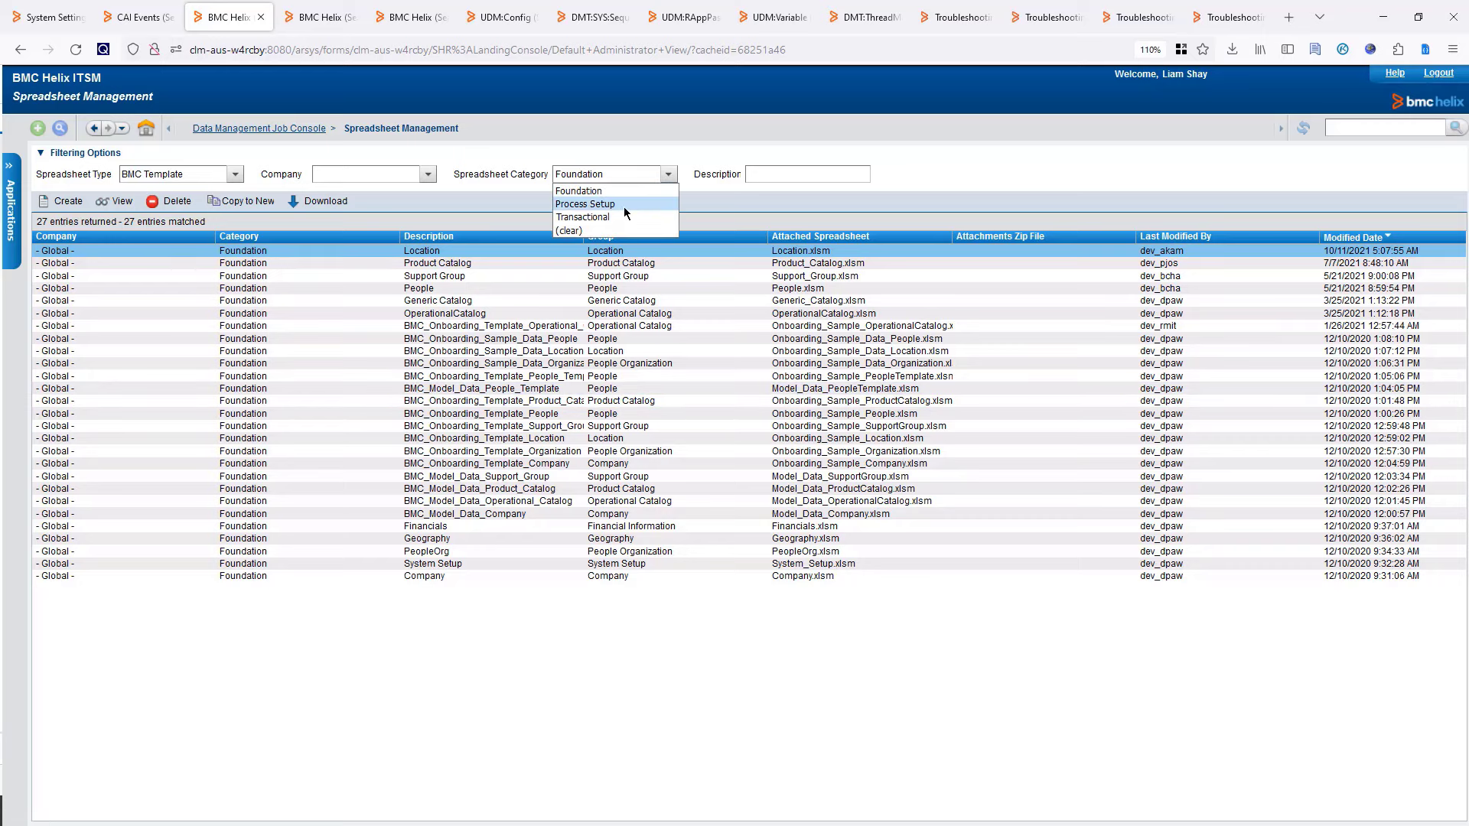
pyautogui.press('Return')
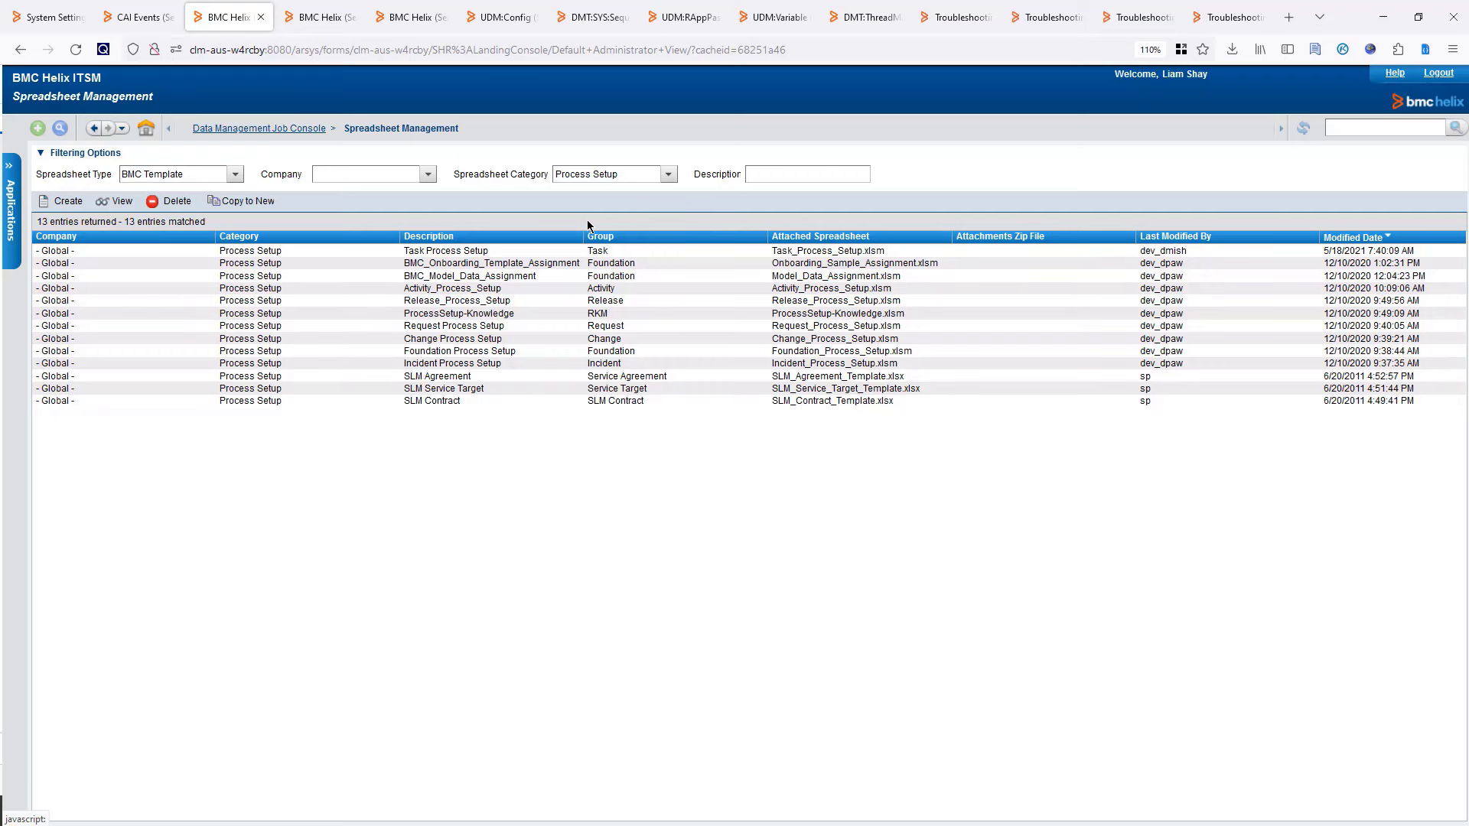
pyautogui.click(809, 277)
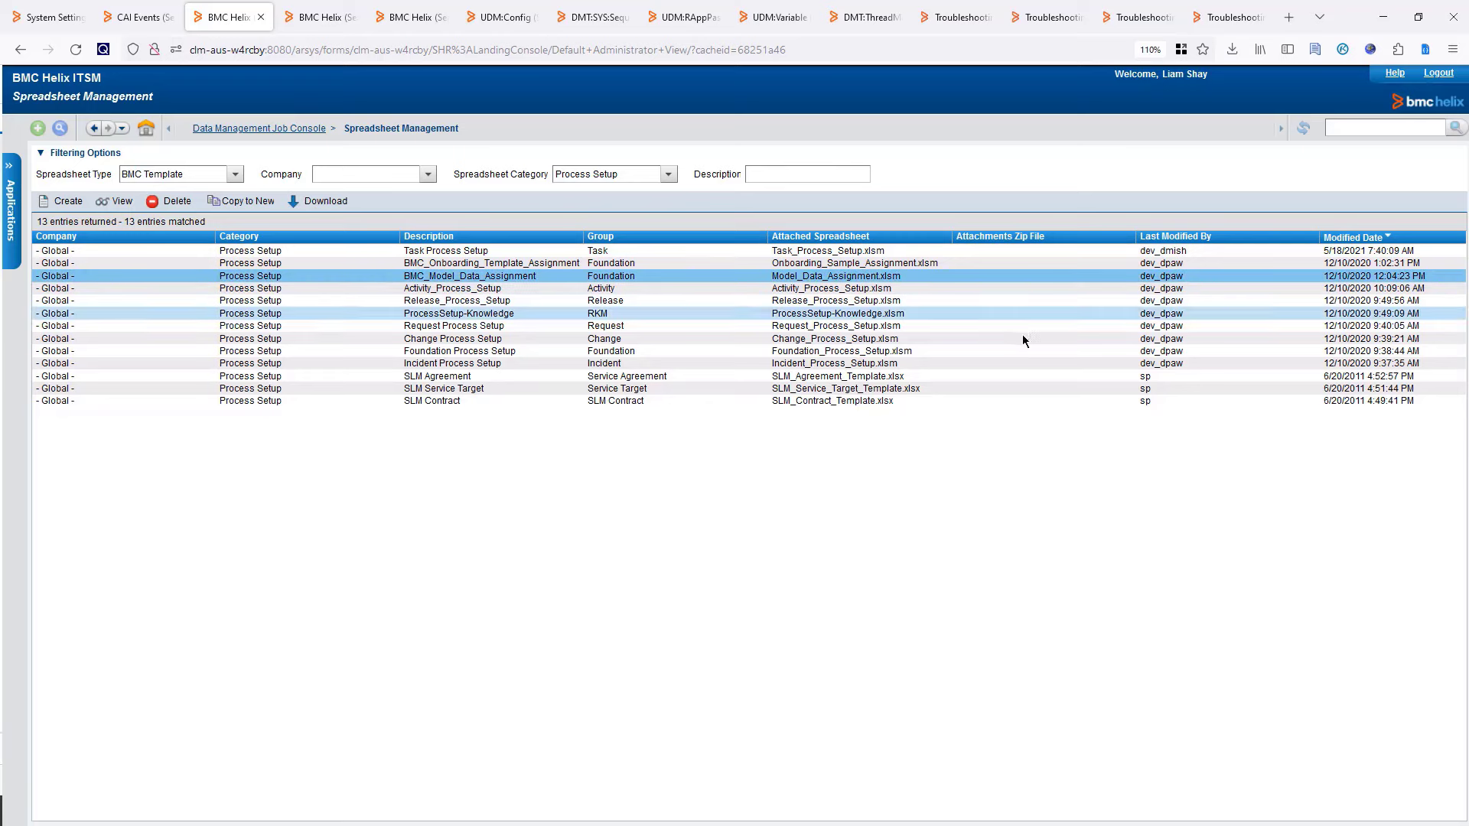
pyautogui.click(719, 263)
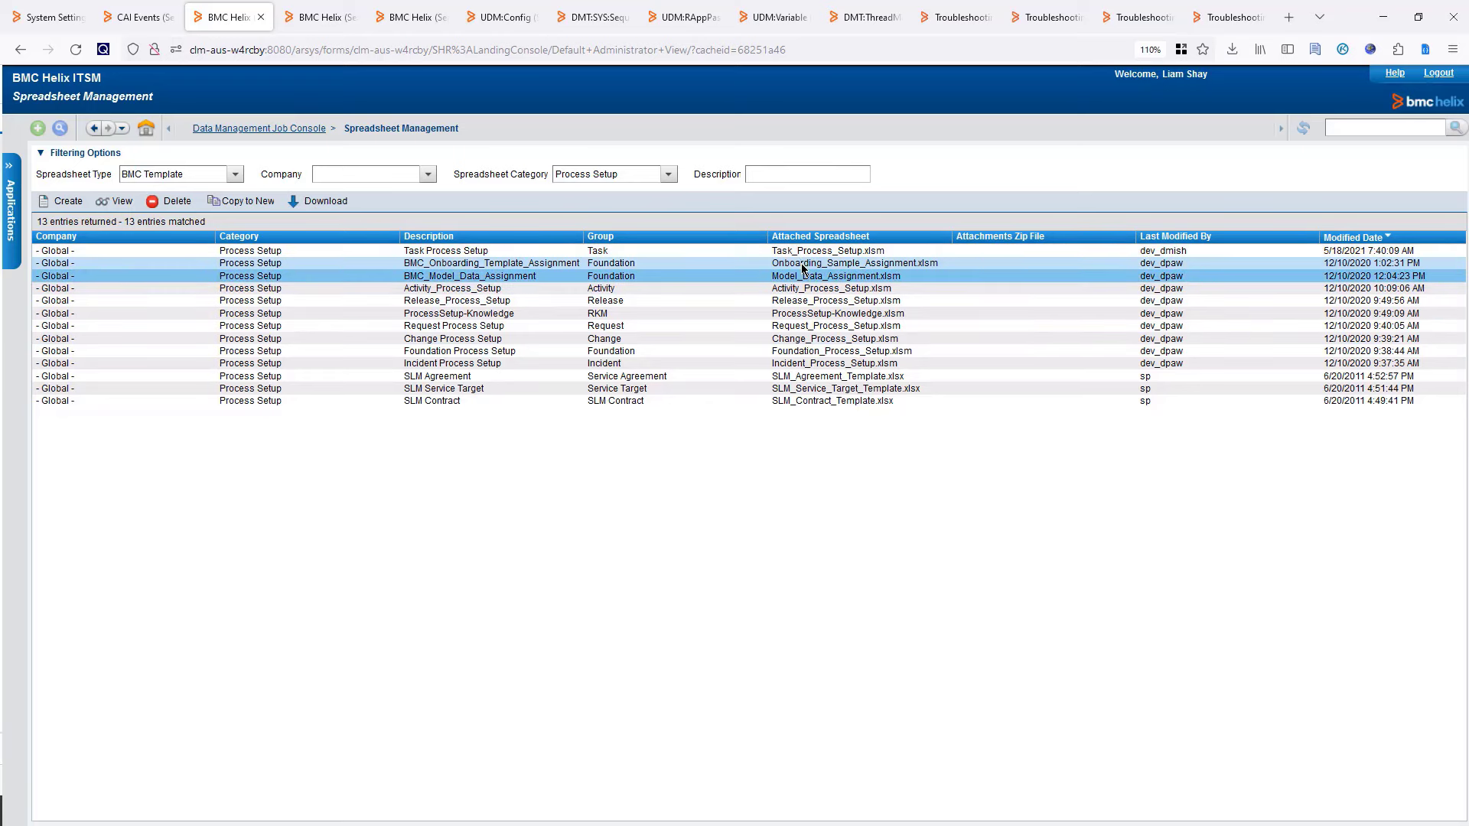
# Examine the onboarding and model data templates in the Foundation category, then list the Transactional templates.
pyautogui.click(668, 174)
pyautogui.click(651, 189)
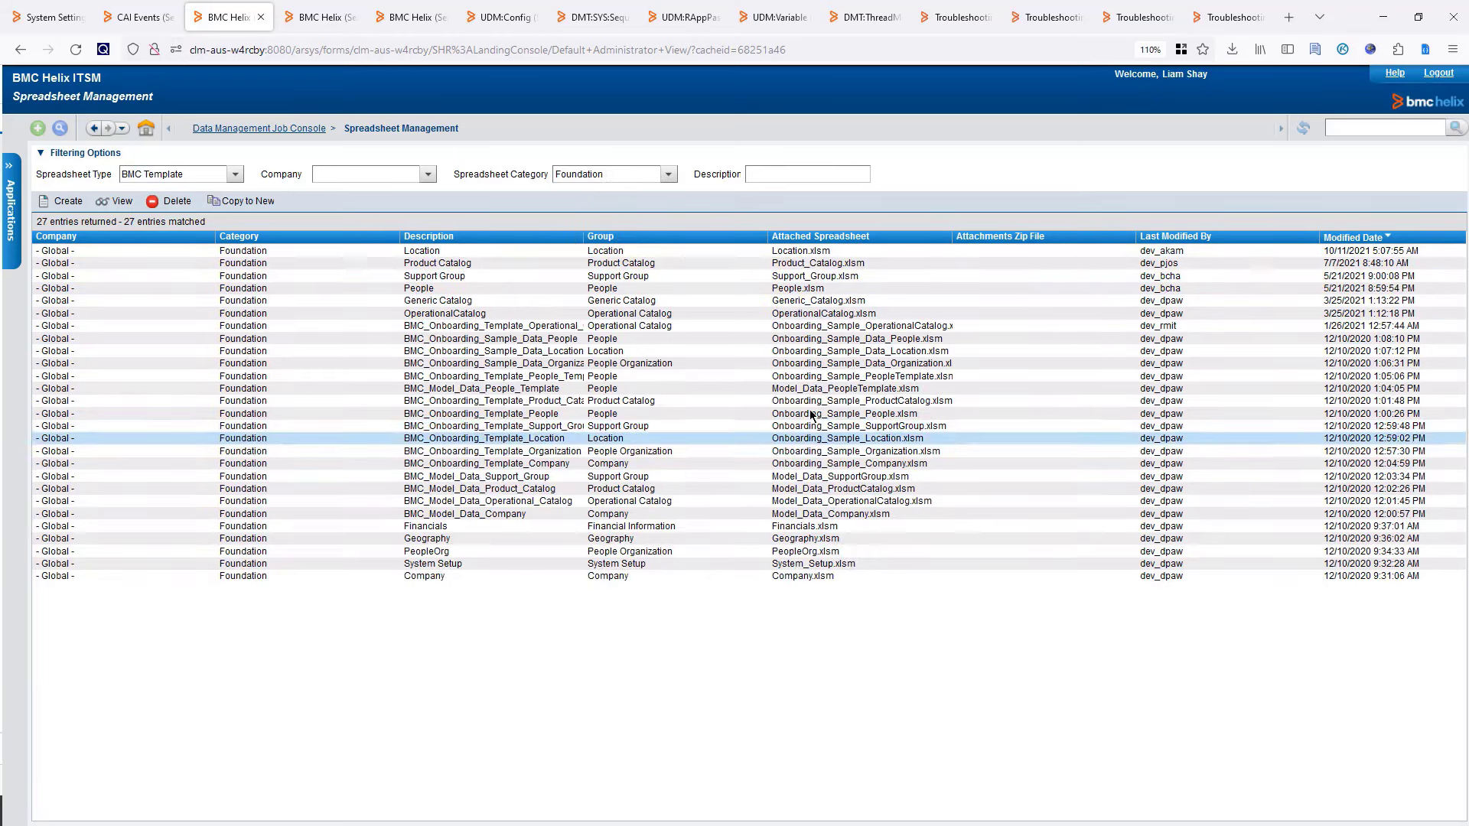
pyautogui.click(814, 326)
pyautogui.click(817, 363)
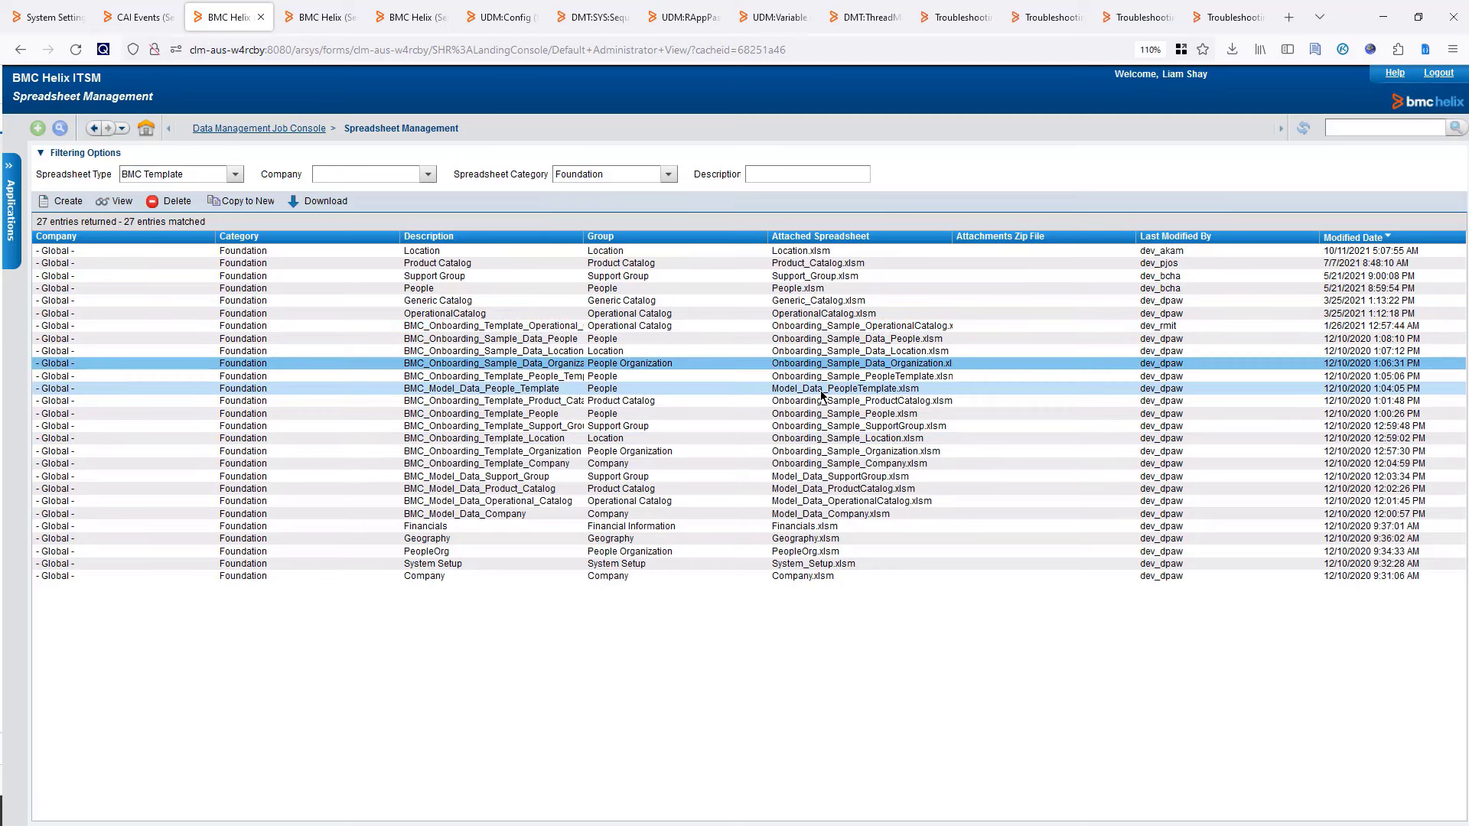
pyautogui.click(820, 474)
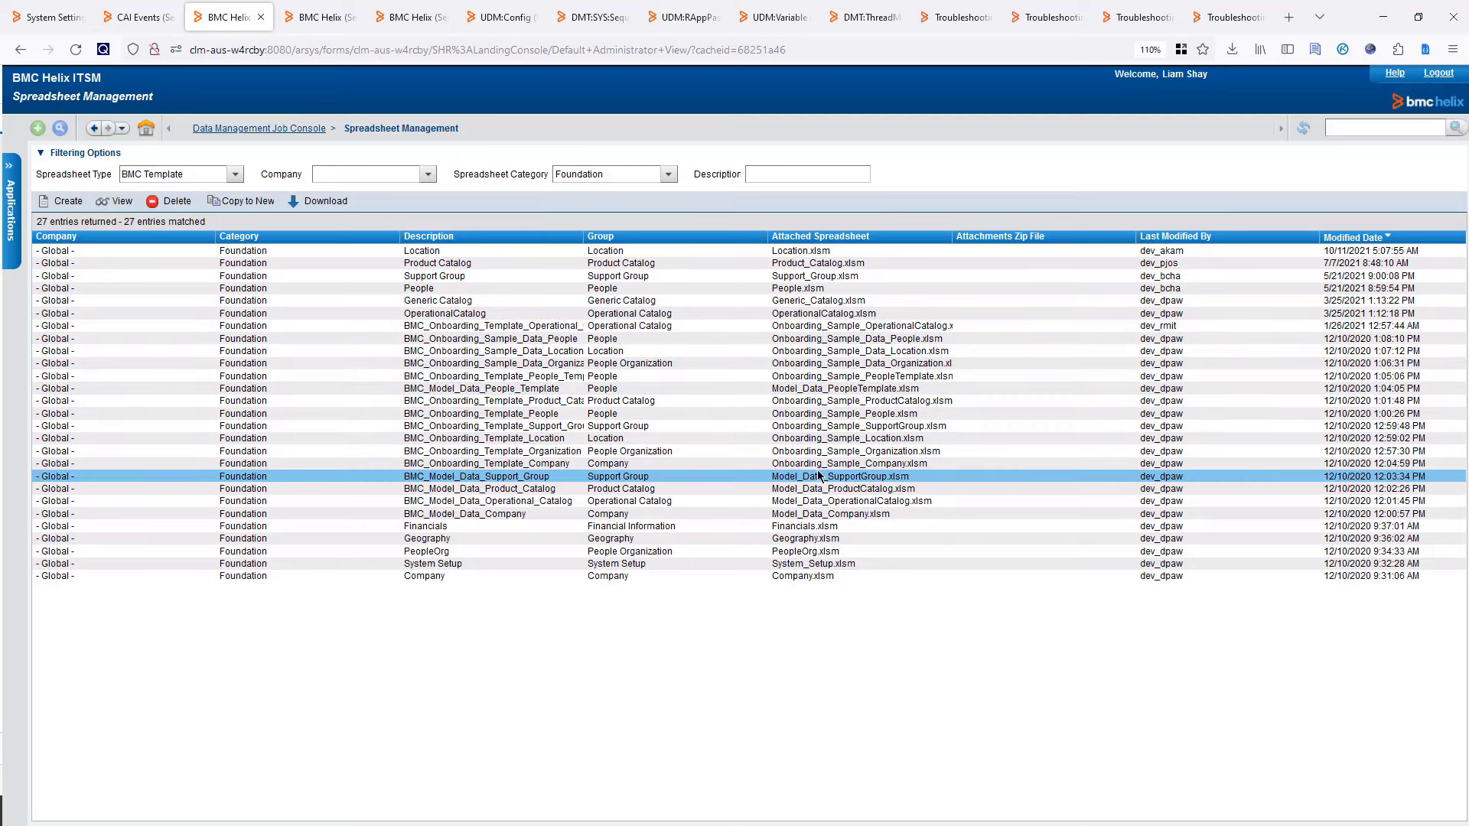
pyautogui.click(810, 326)
pyautogui.click(815, 339)
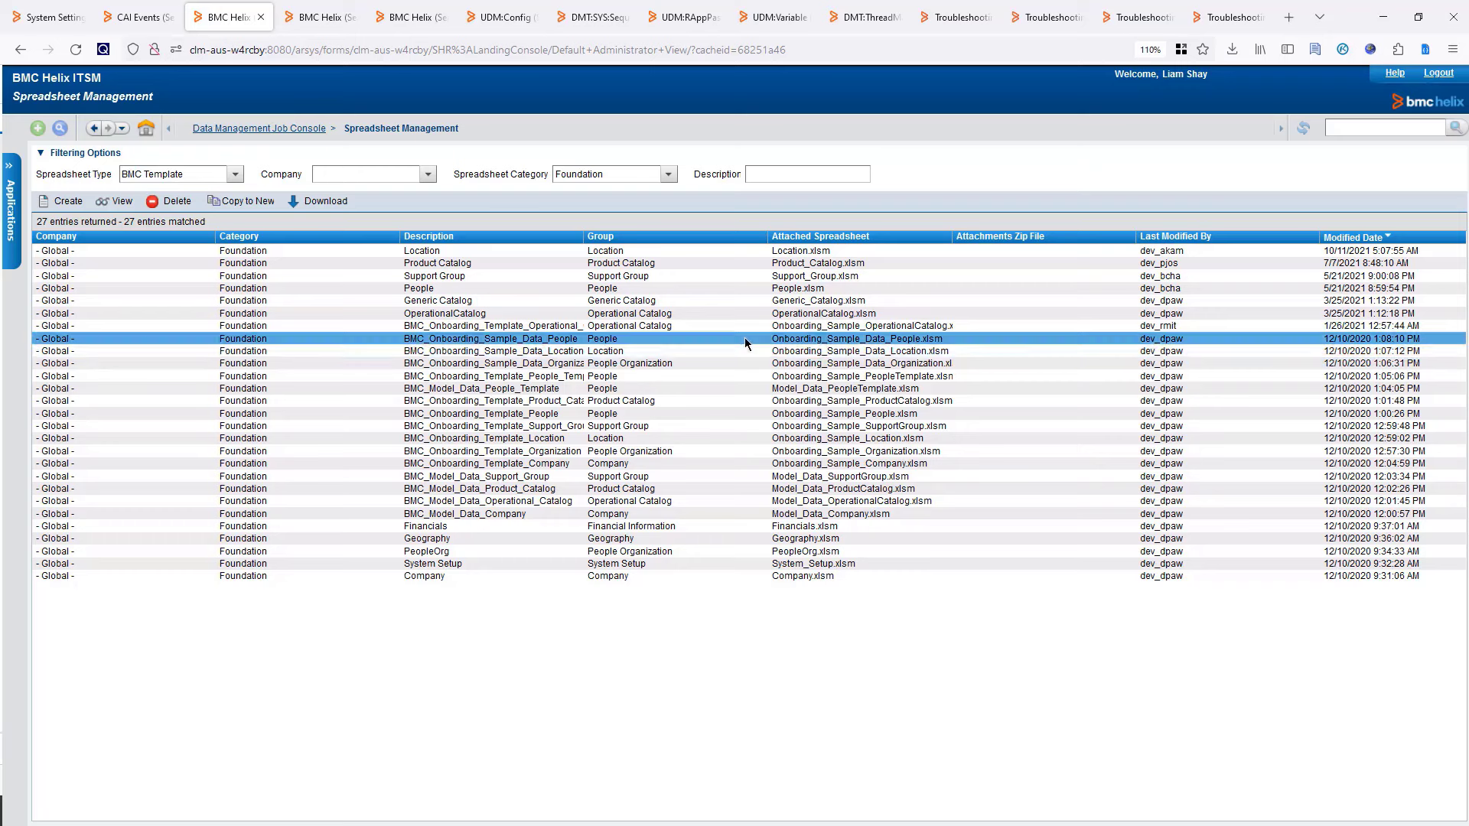
pyautogui.click(809, 388)
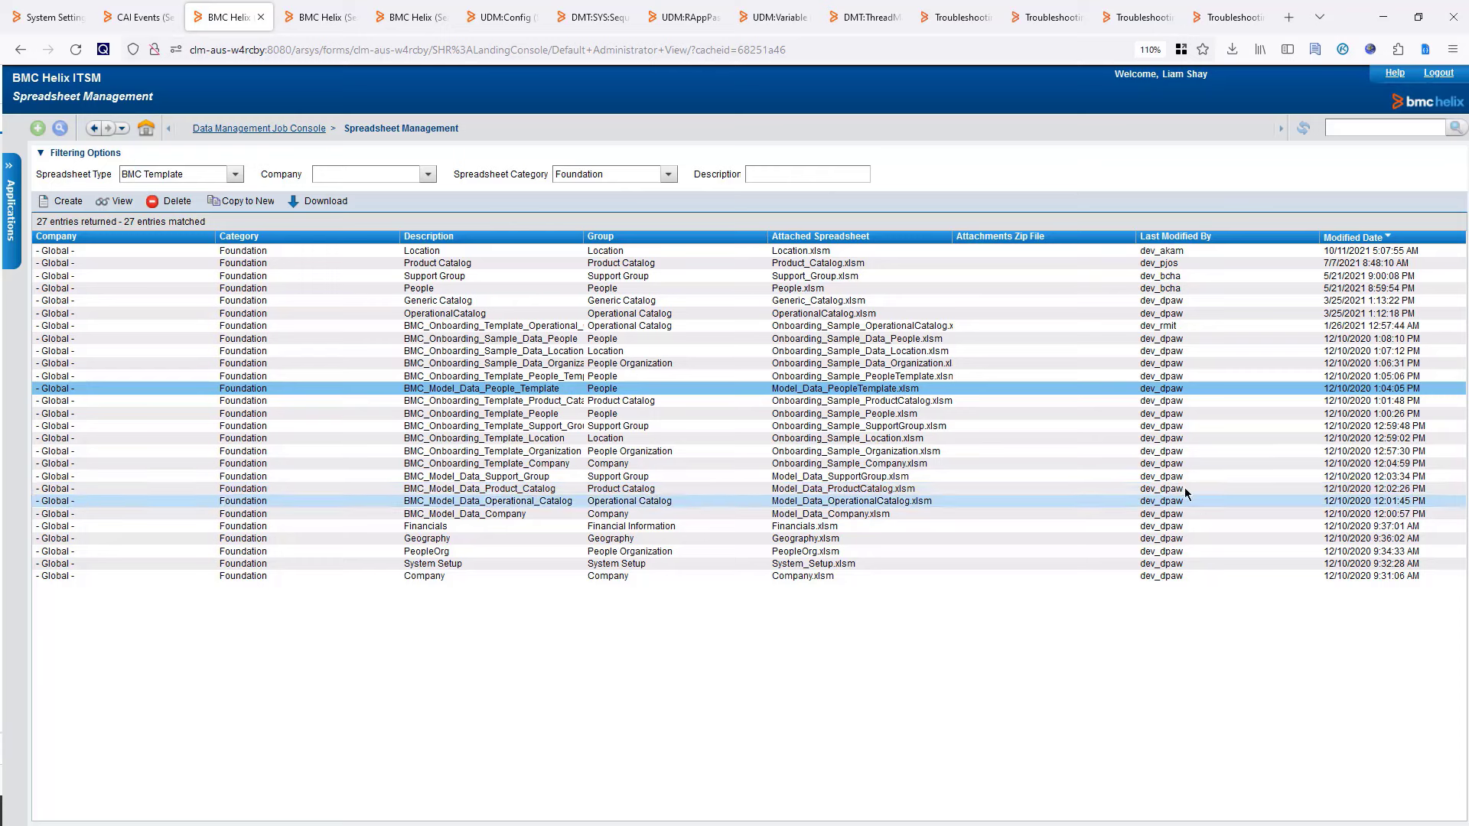
pyautogui.click(668, 174)
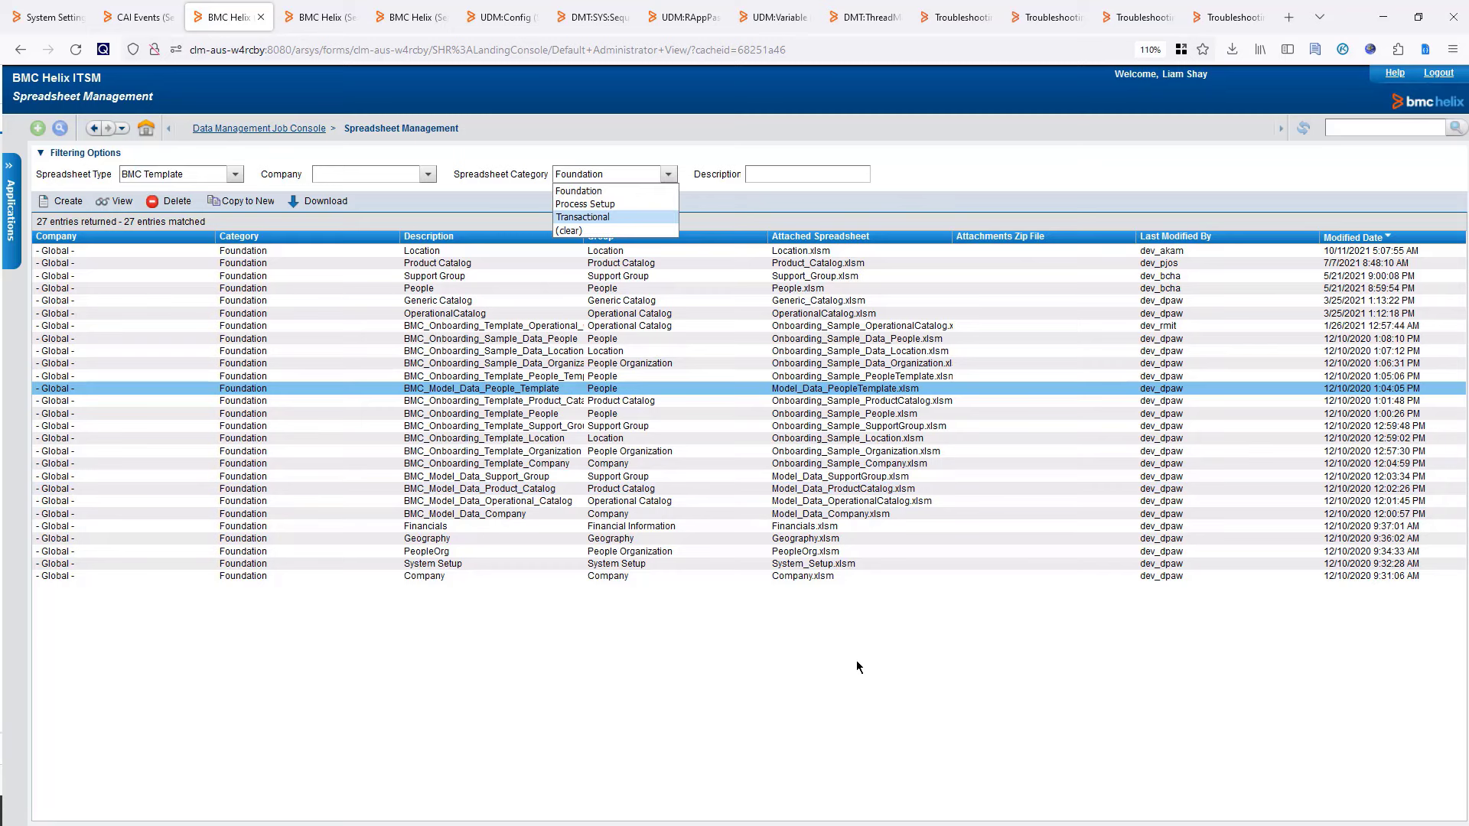
pyautogui.press('Return')
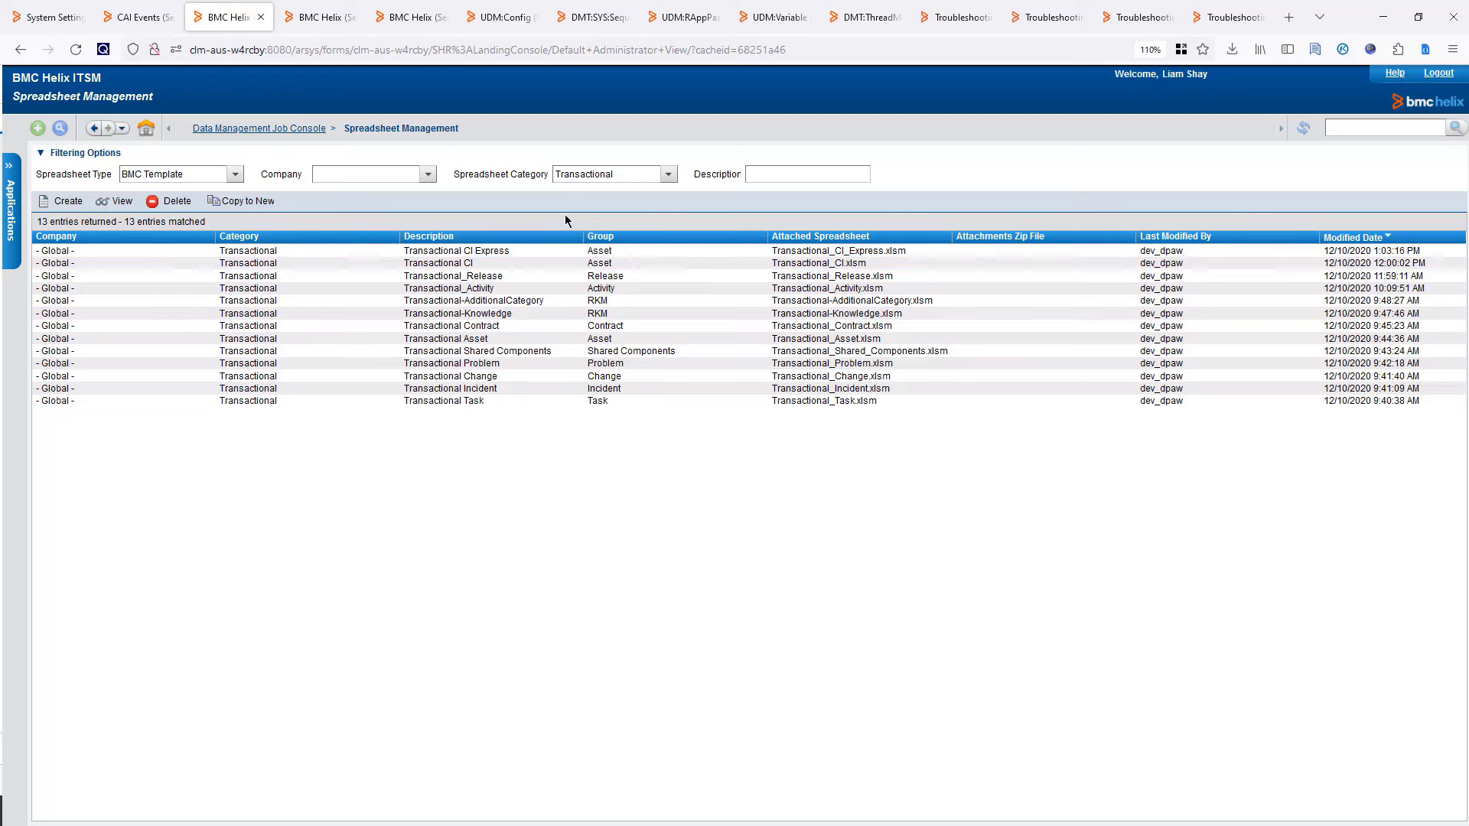
# Filter the spreadsheet category to Foundation and download the Support Group template, Support_Group.xlsm.
pyautogui.click(668, 175)
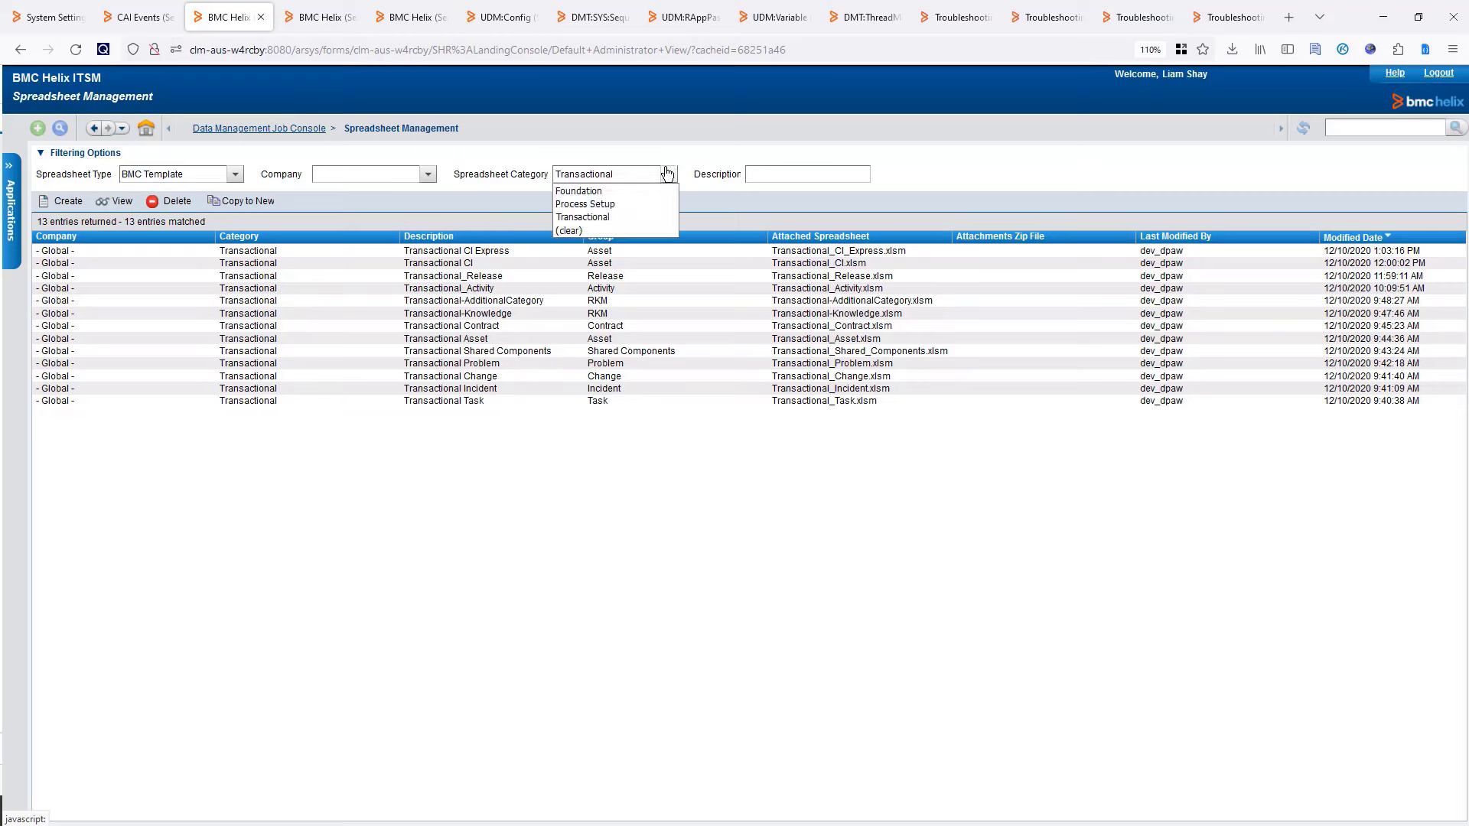
pyautogui.click(609, 192)
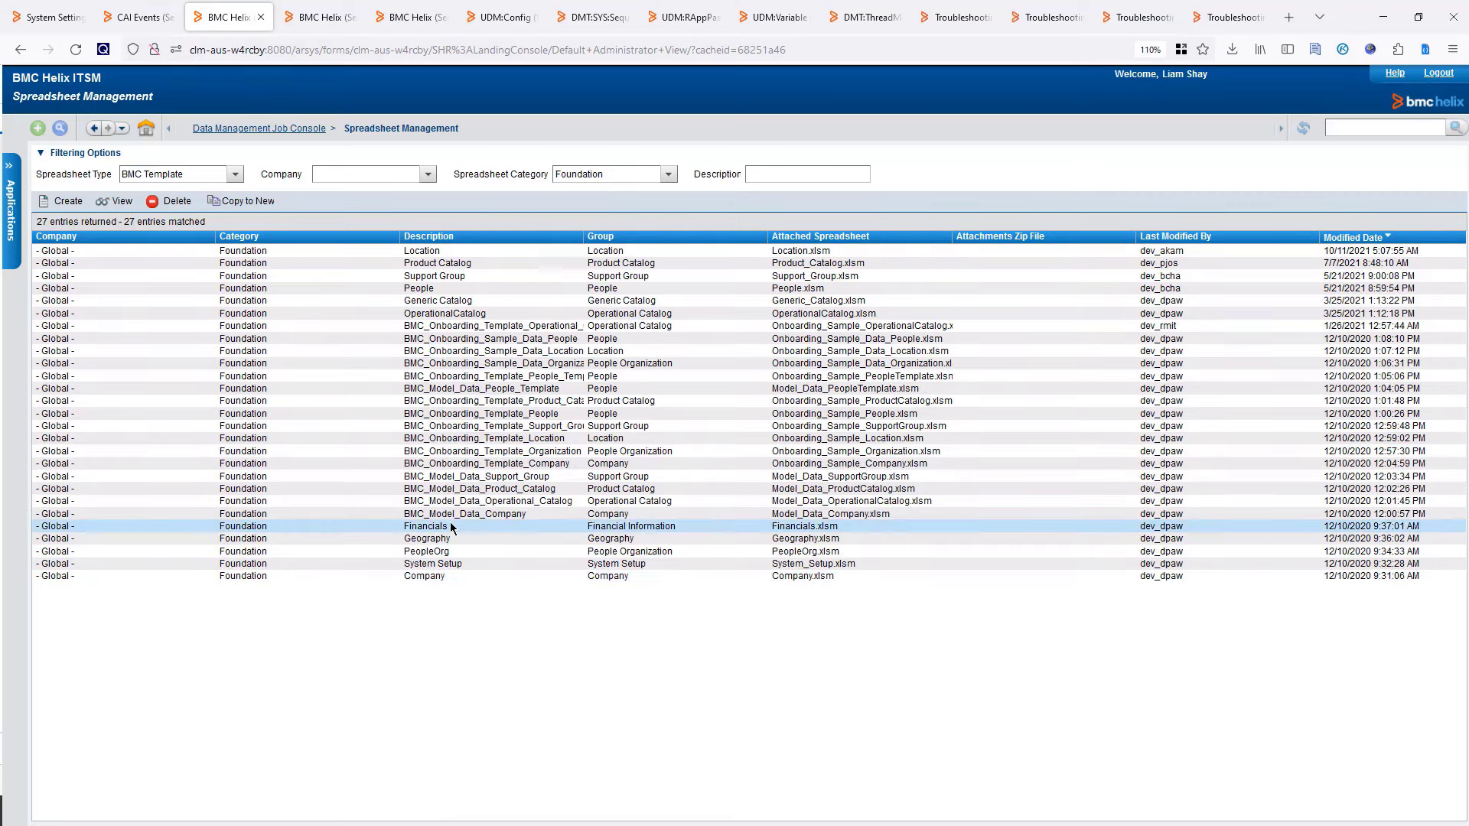
pyautogui.click(460, 276)
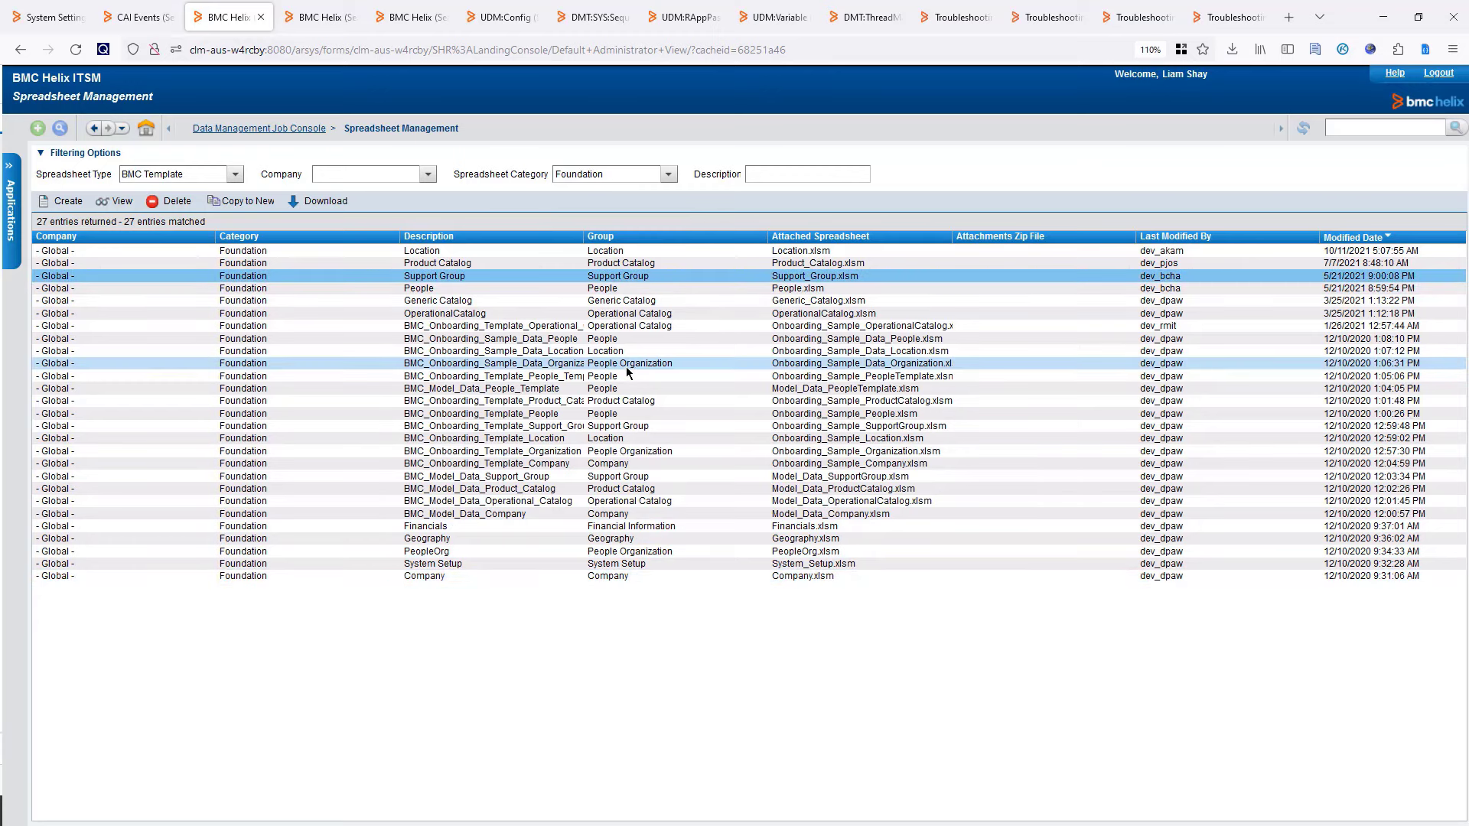
pyautogui.click(334, 209)
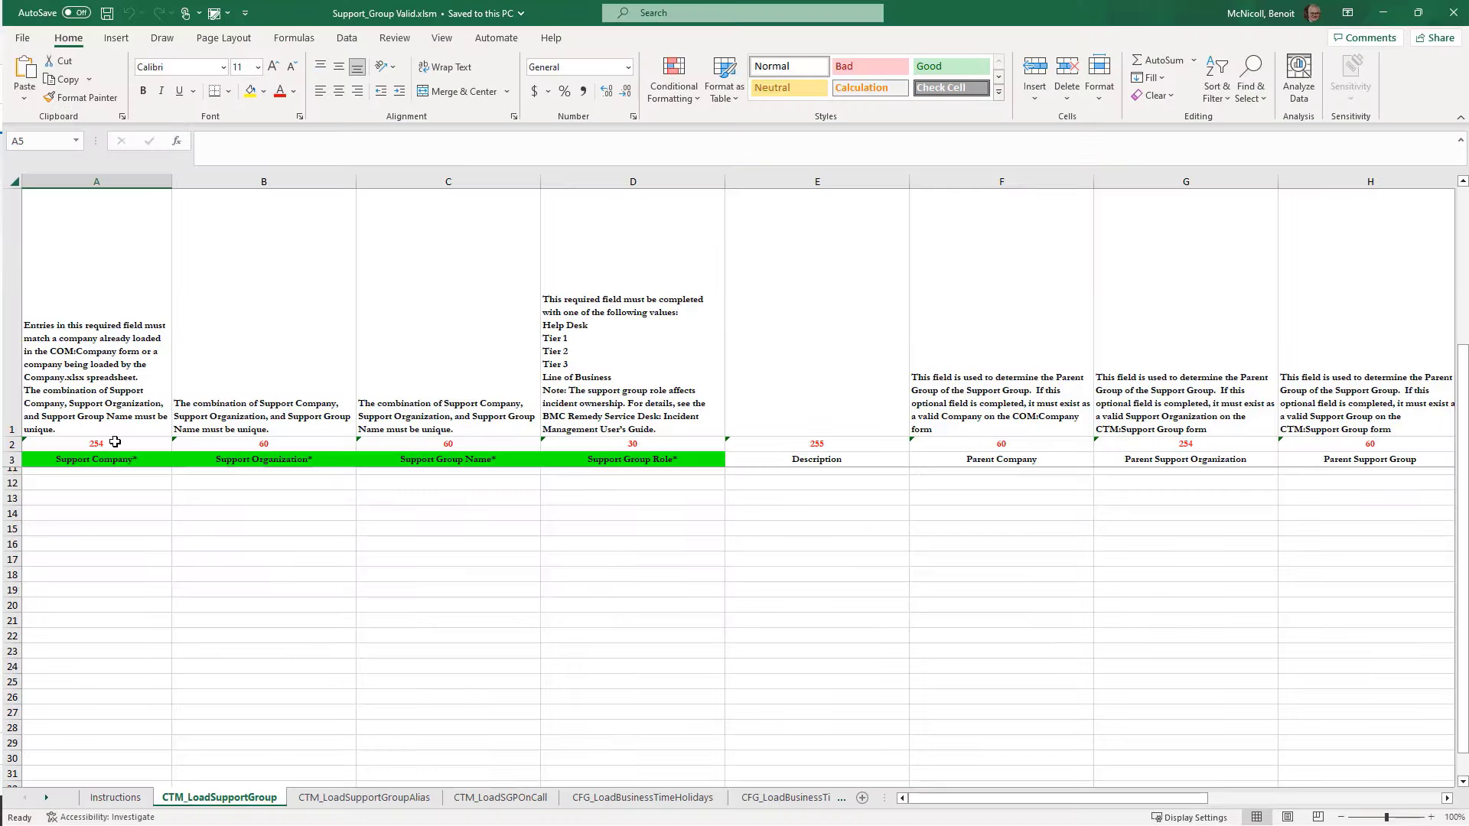
# Review the required and optional columns of the CTM_LoadSupportGroup sheet in Support_Group Valid.xlsm.
pyautogui.scroll(2, 487, 688)
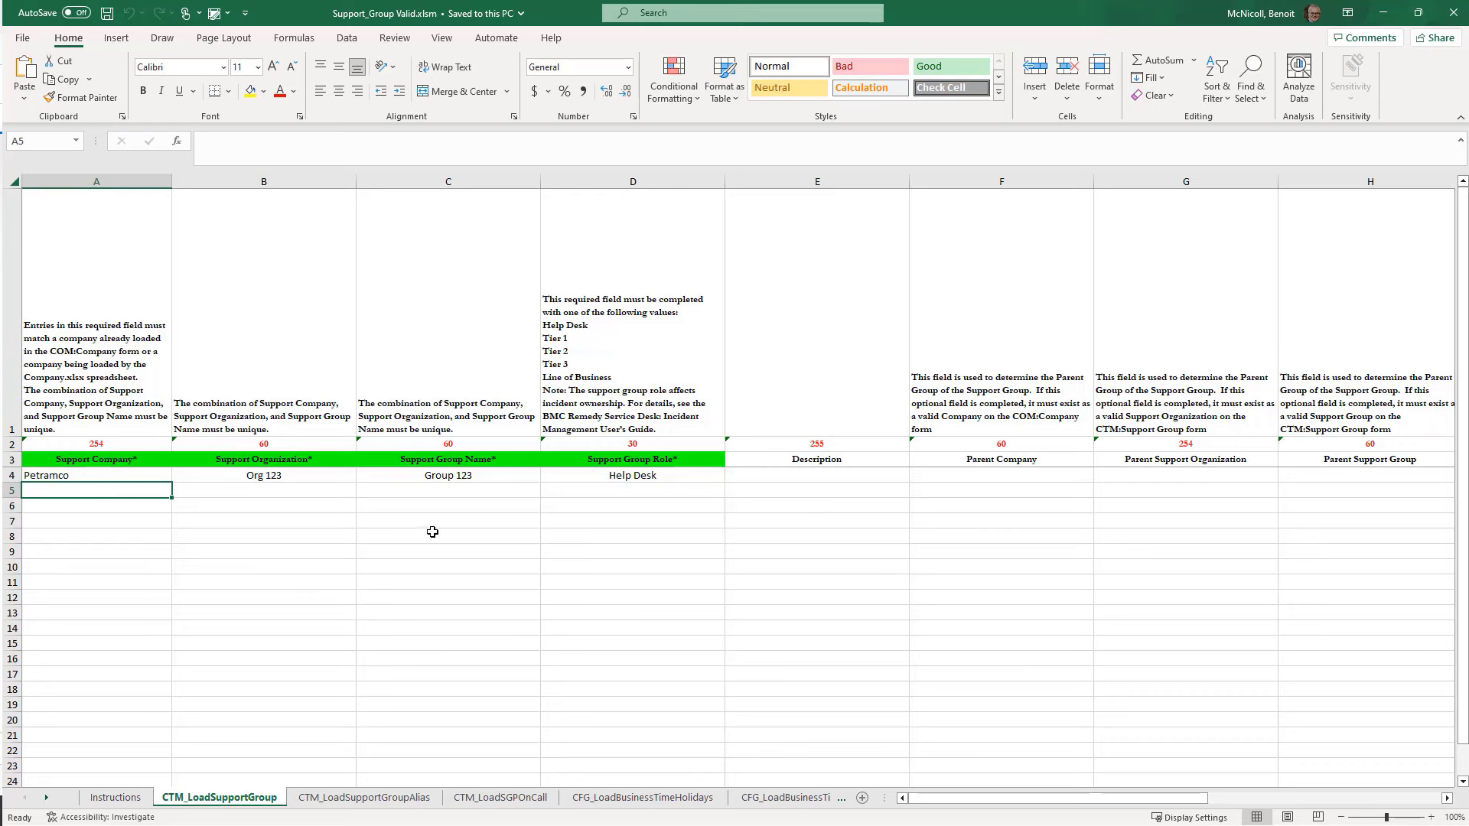
pyautogui.click(142, 460)
pyautogui.click(184, 460)
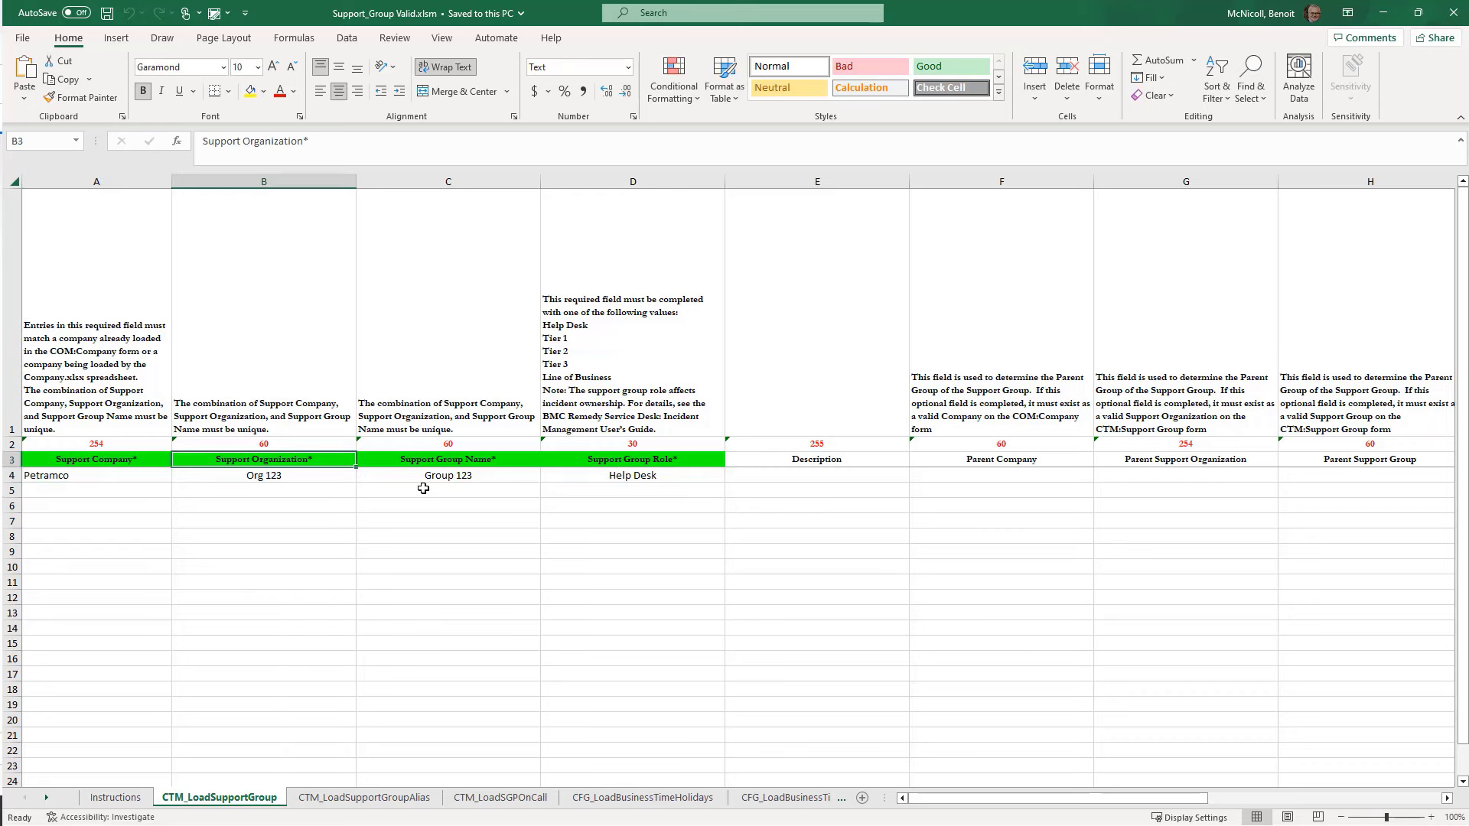
pyautogui.moveTo(1099, 798); pyautogui.dragTo(832, 675)
# Examine the CTM_LoadSupportGroupAlias and CTM_LoadSGPOnCall sheets, including the conditional Pager Service Provider column and the On-Call Paging Type rules.
pyautogui.click(404, 800)
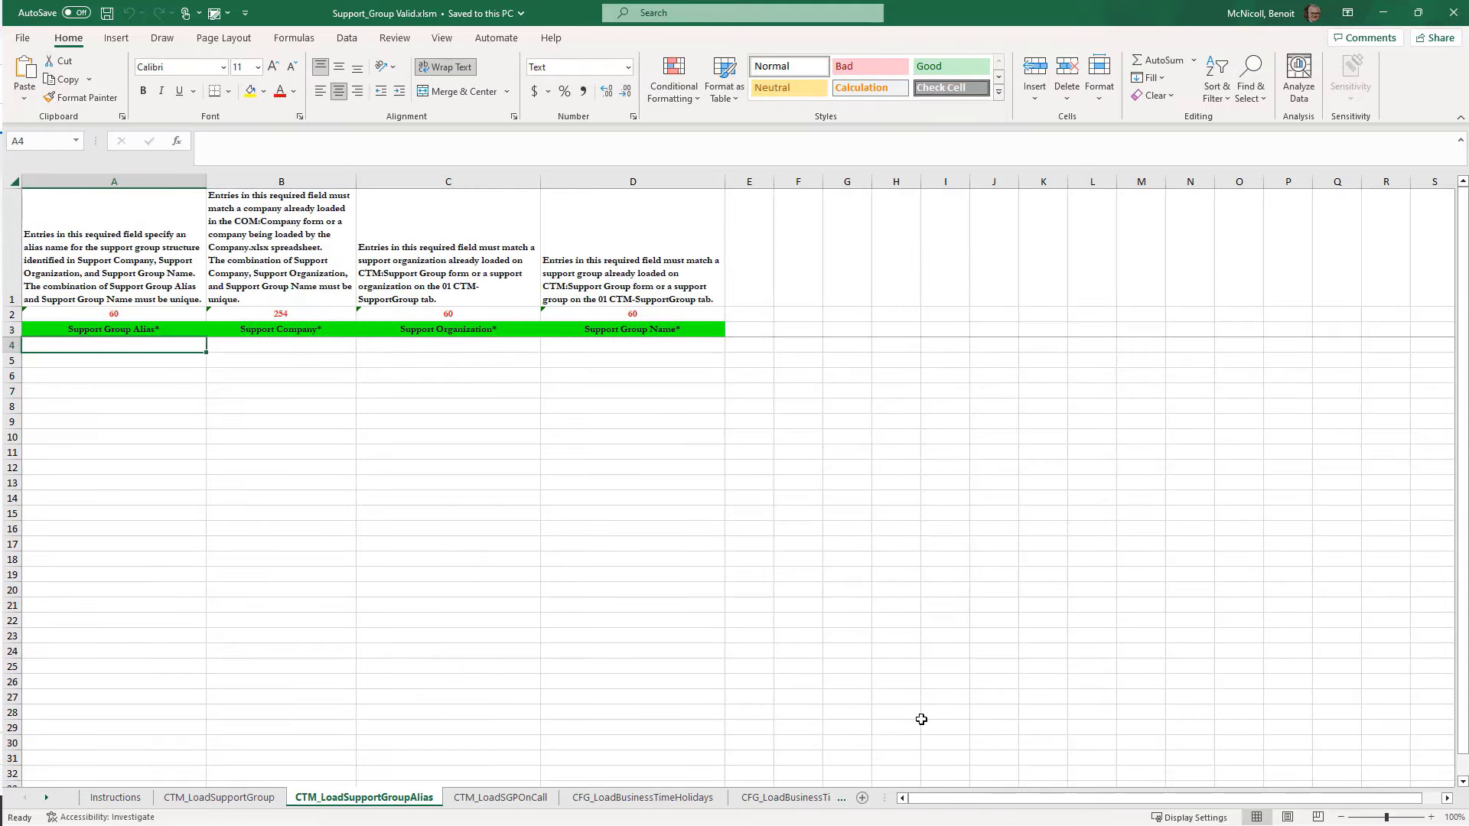
pyautogui.click(501, 797)
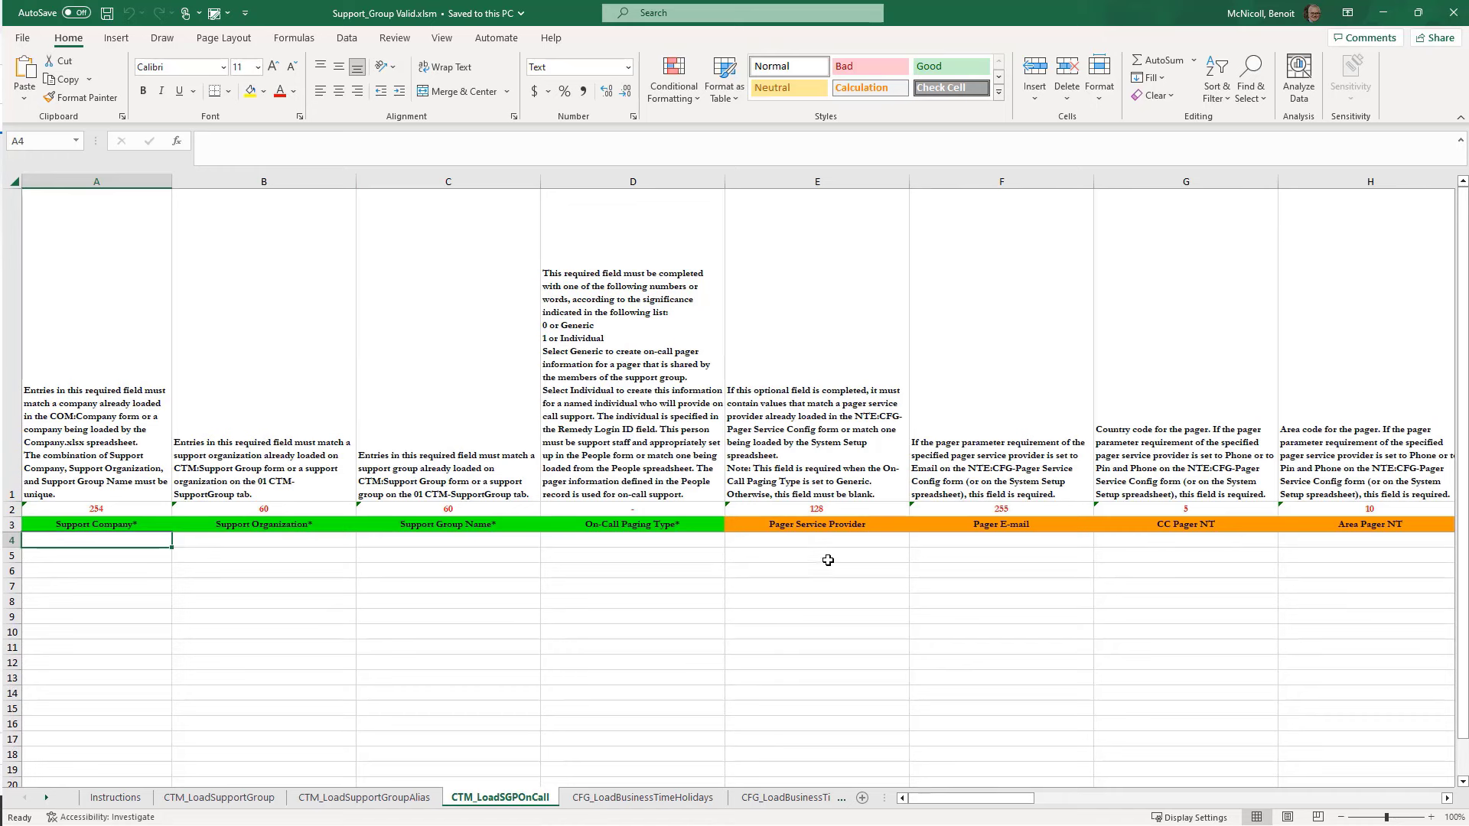
pyautogui.click(880, 524)
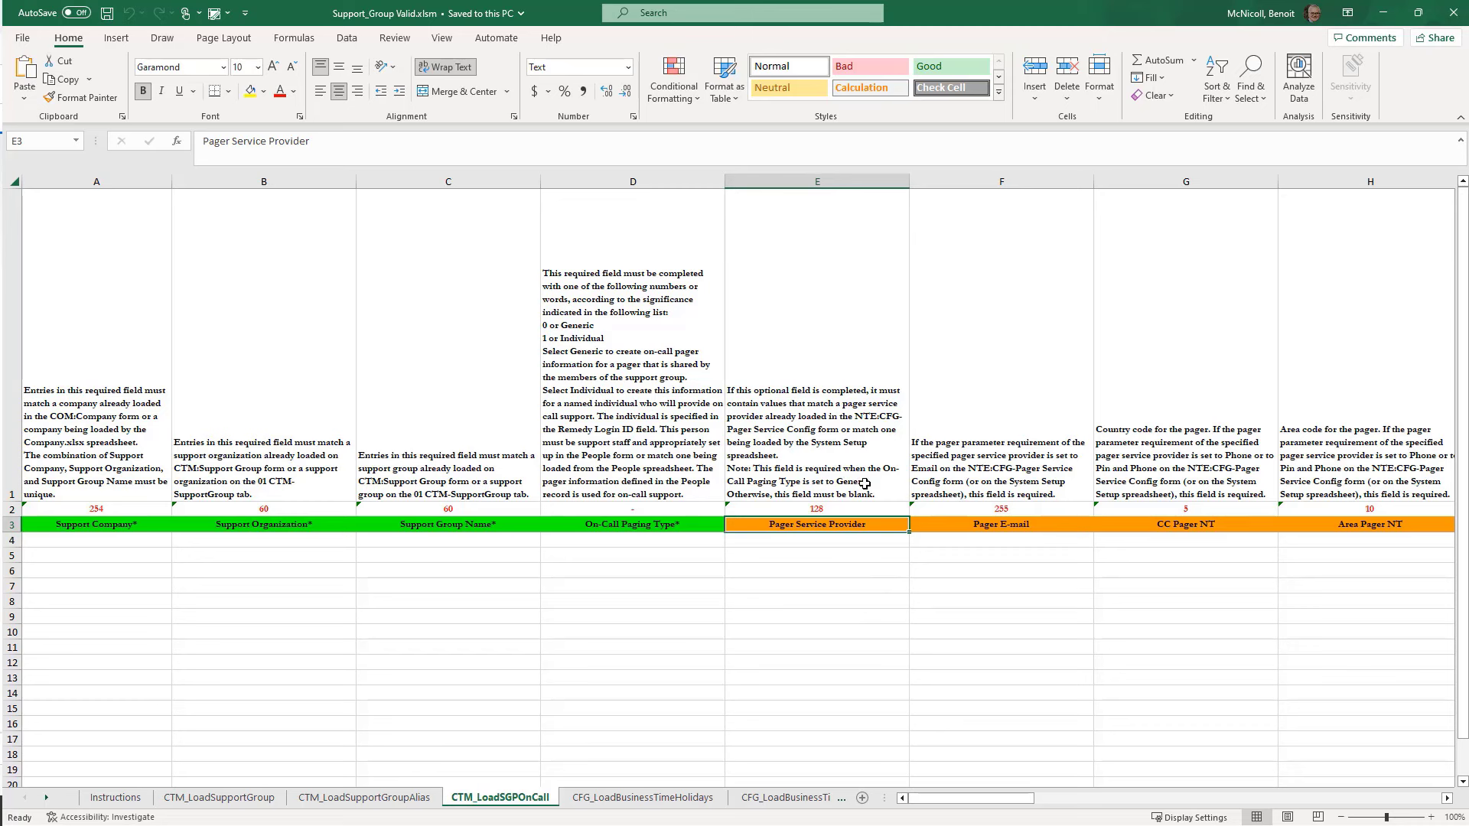
pyautogui.click(595, 323)
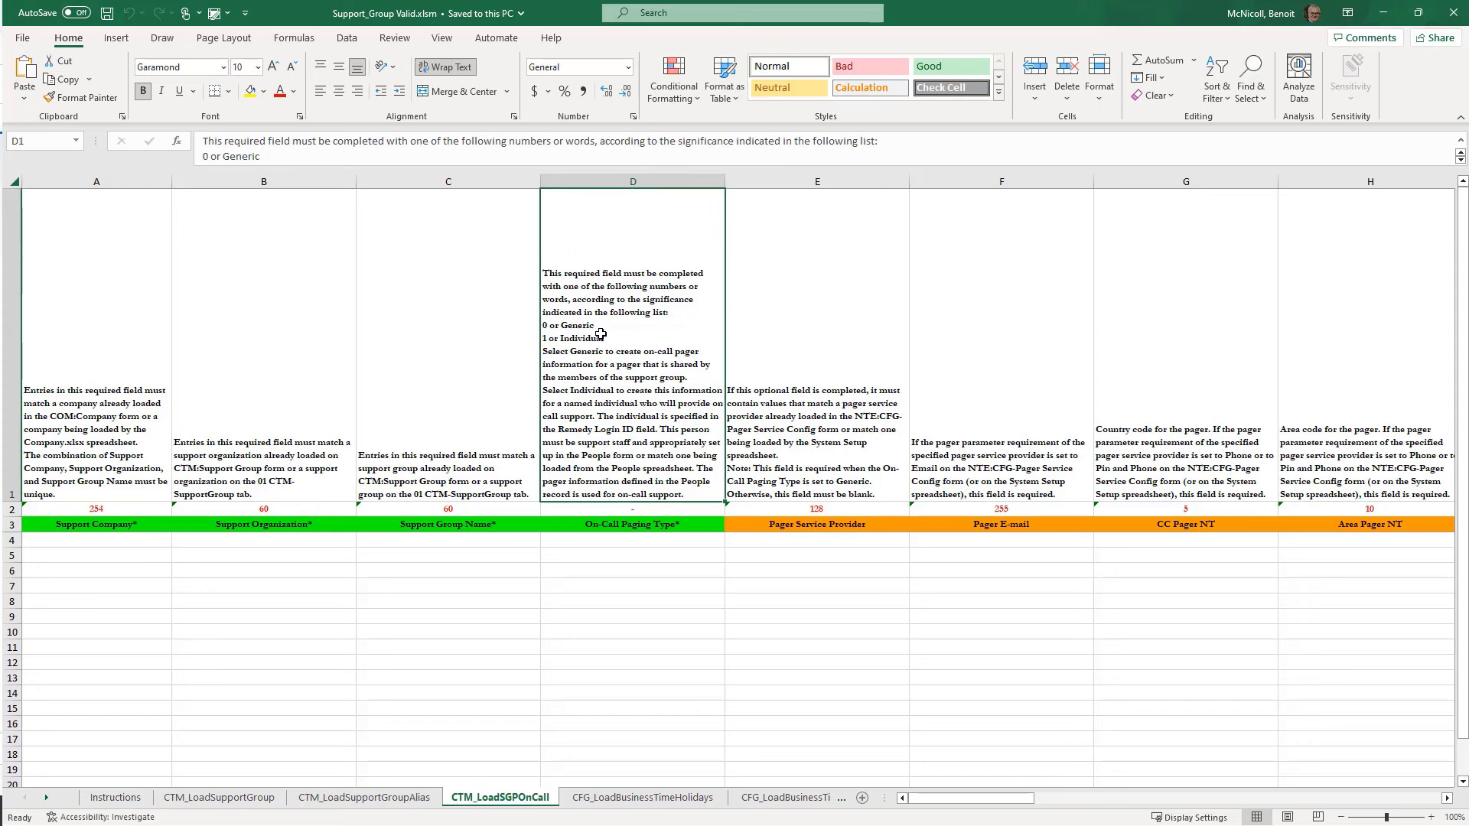
pyautogui.click(651, 530)
pyautogui.click(826, 476)
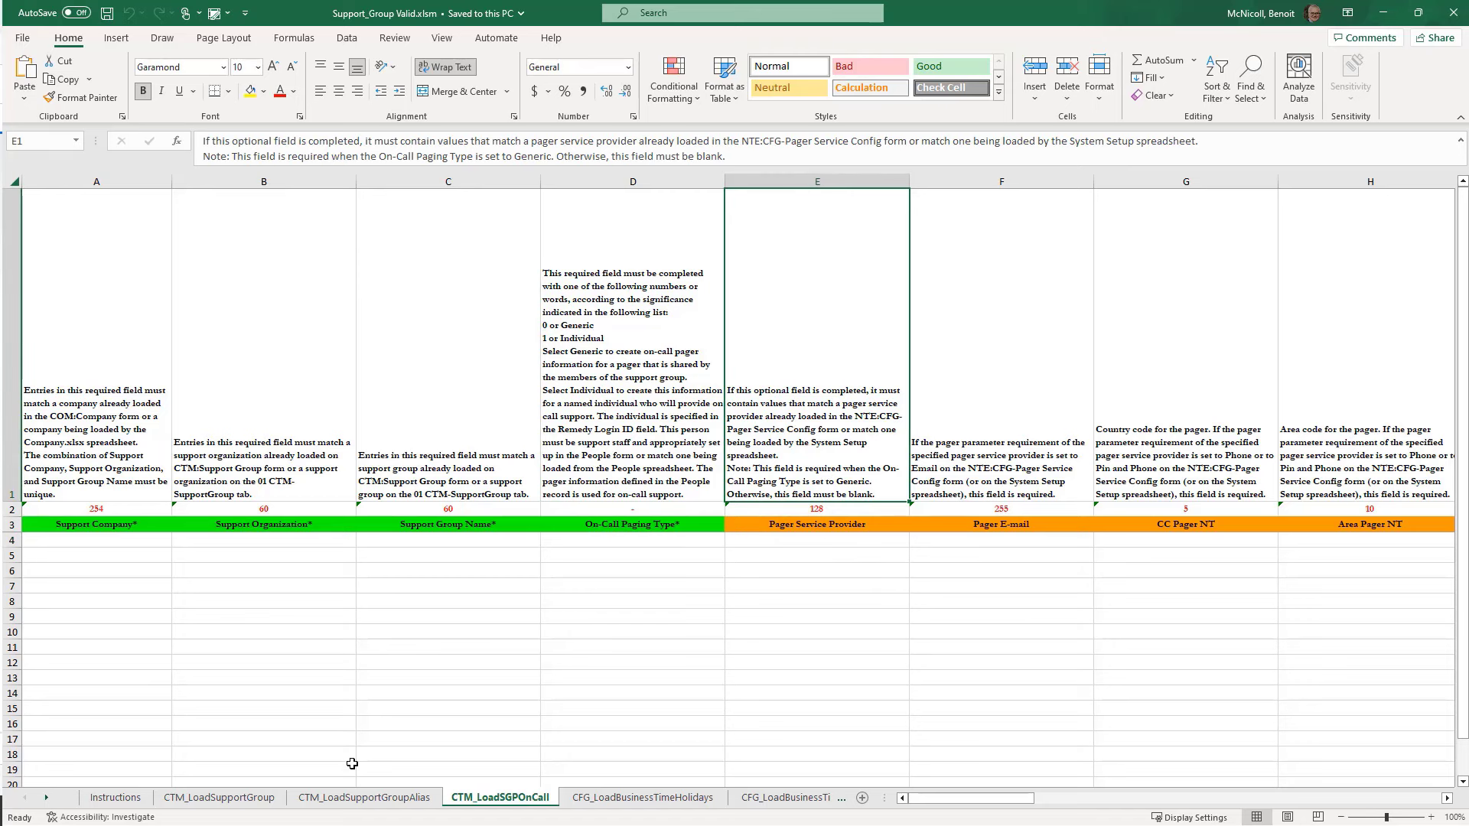
# Review the sample support group row on the CTM_LoadSupportGroup sheet, checking each required field from Support Company through Status.
pyautogui.click(220, 797)
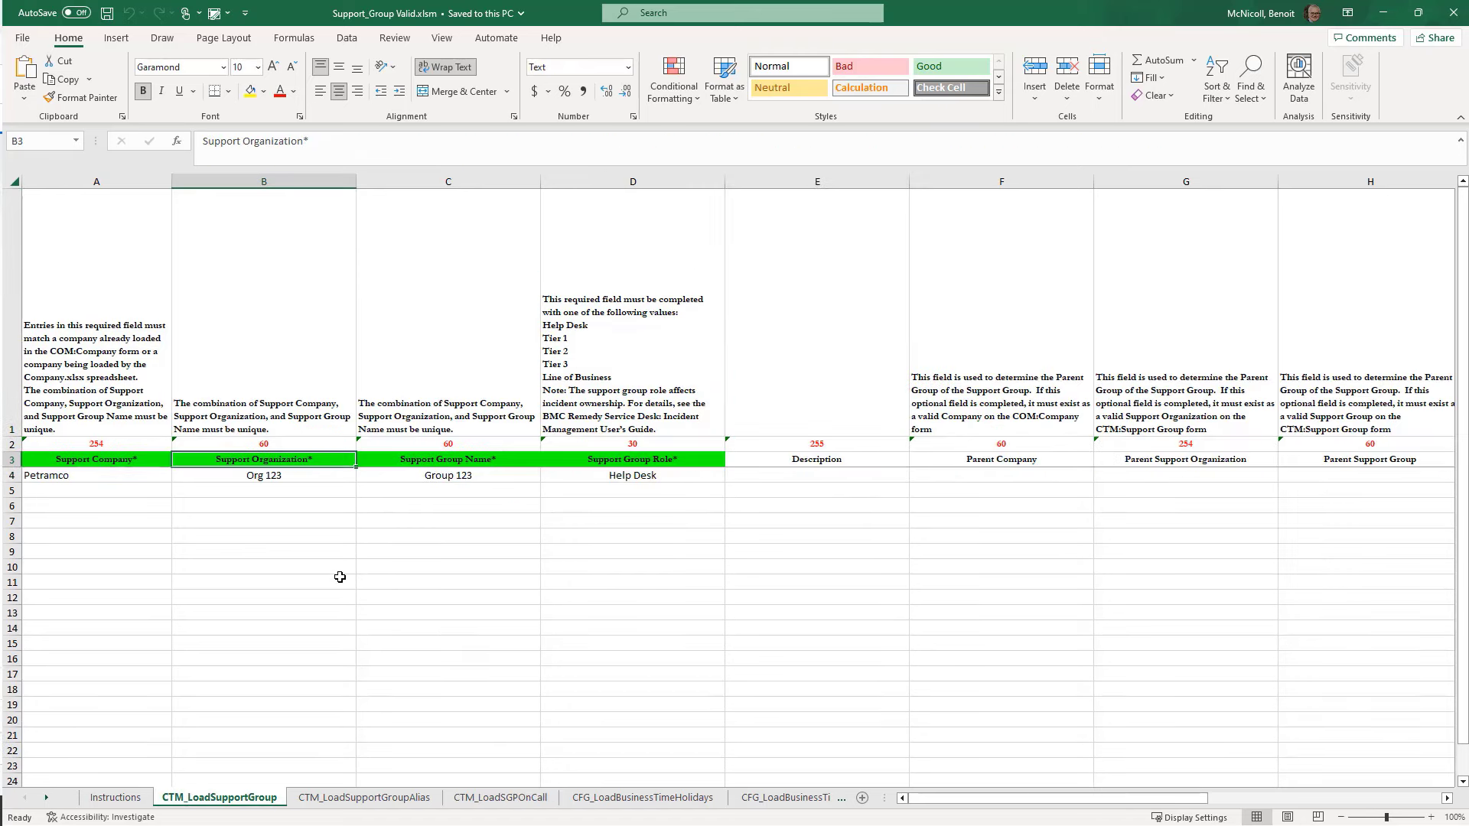
pyautogui.click(127, 531)
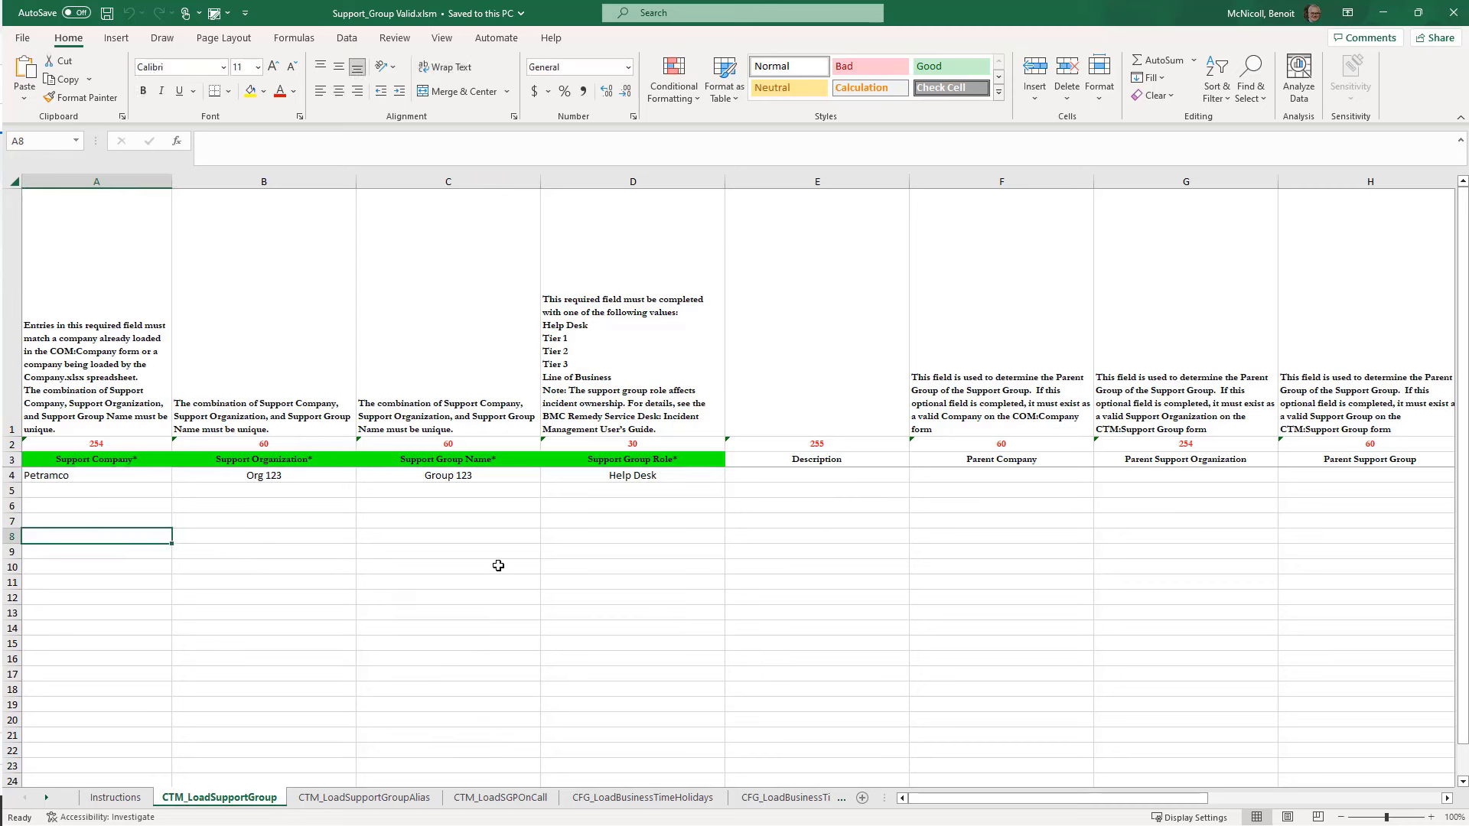
pyautogui.click(115, 482)
pyautogui.click(253, 480)
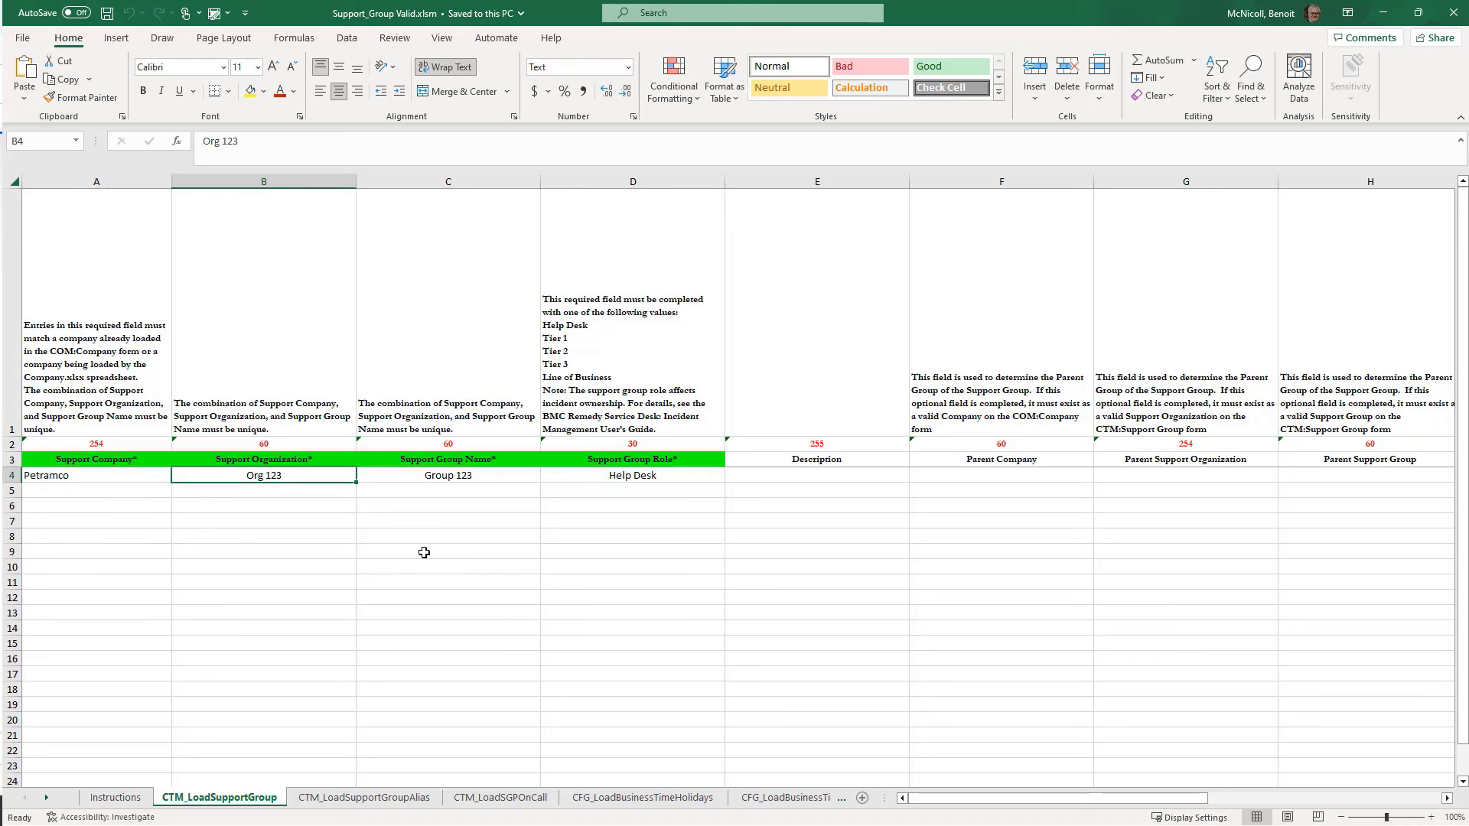
pyautogui.click(462, 484)
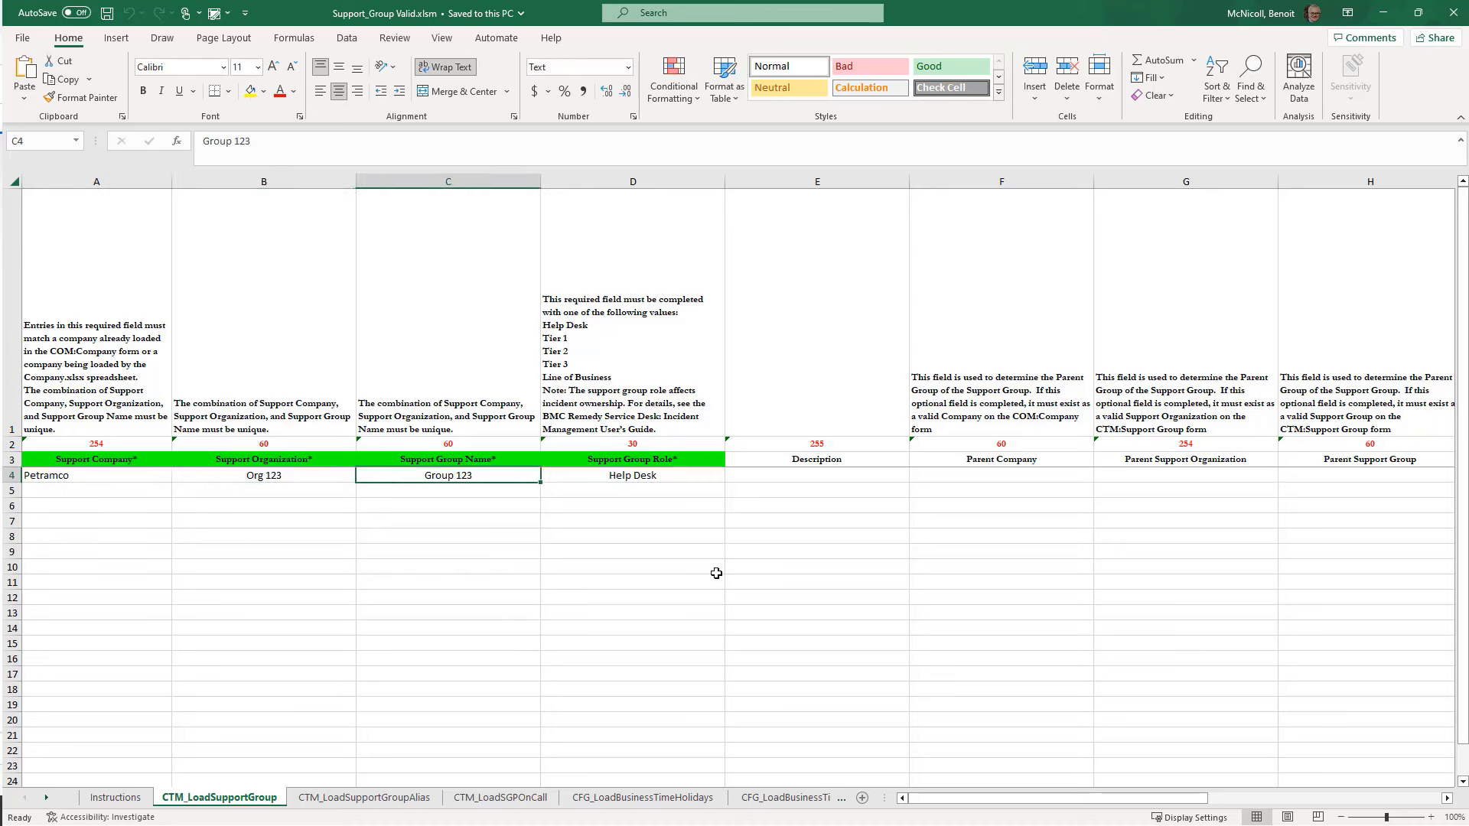
pyautogui.click(656, 475)
pyautogui.moveTo(1090, 804); pyautogui.dragTo(1277, 805)
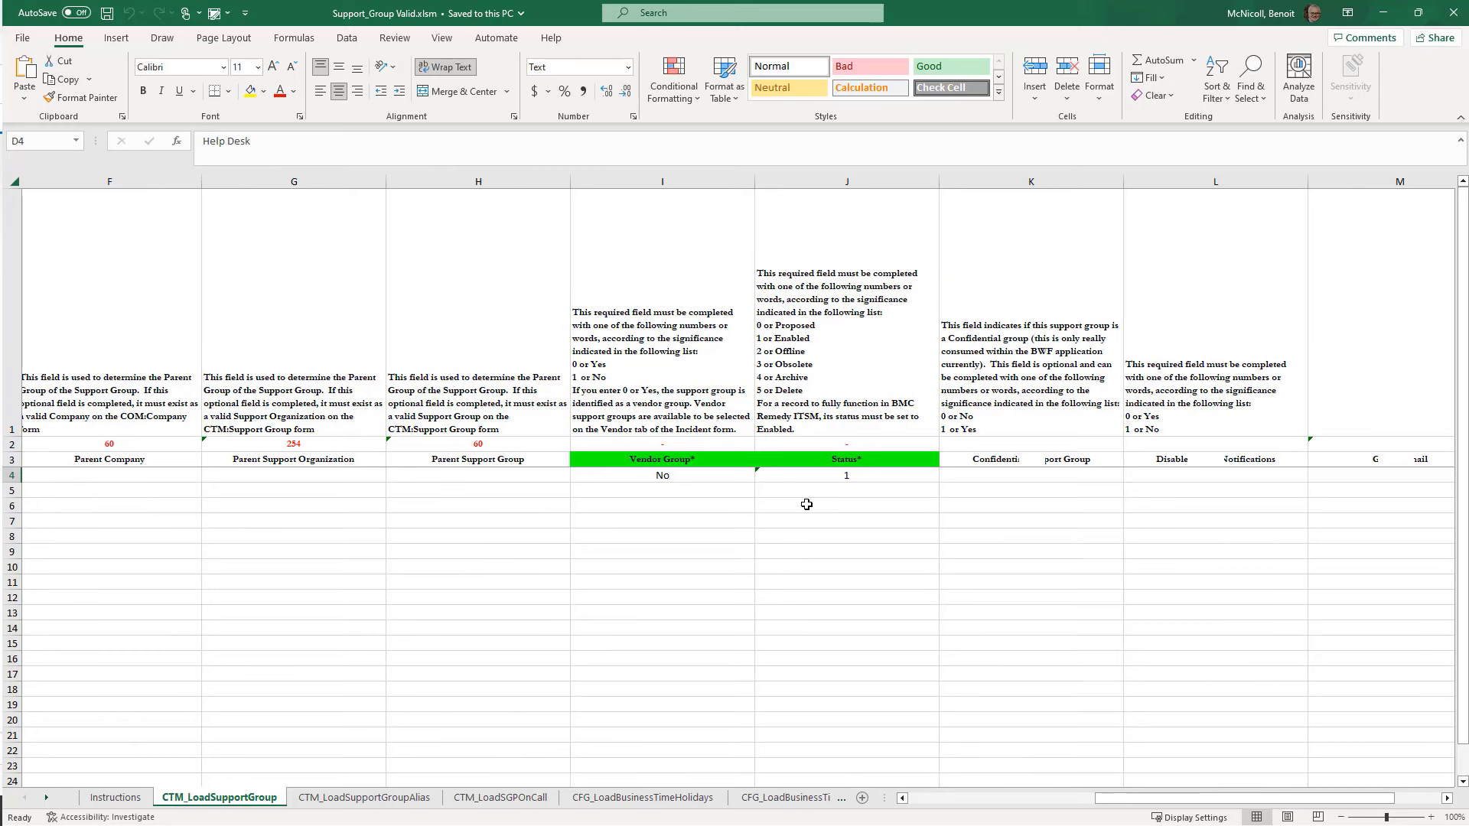
pyautogui.moveTo(1255, 805); pyautogui.dragTo(1067, 805)
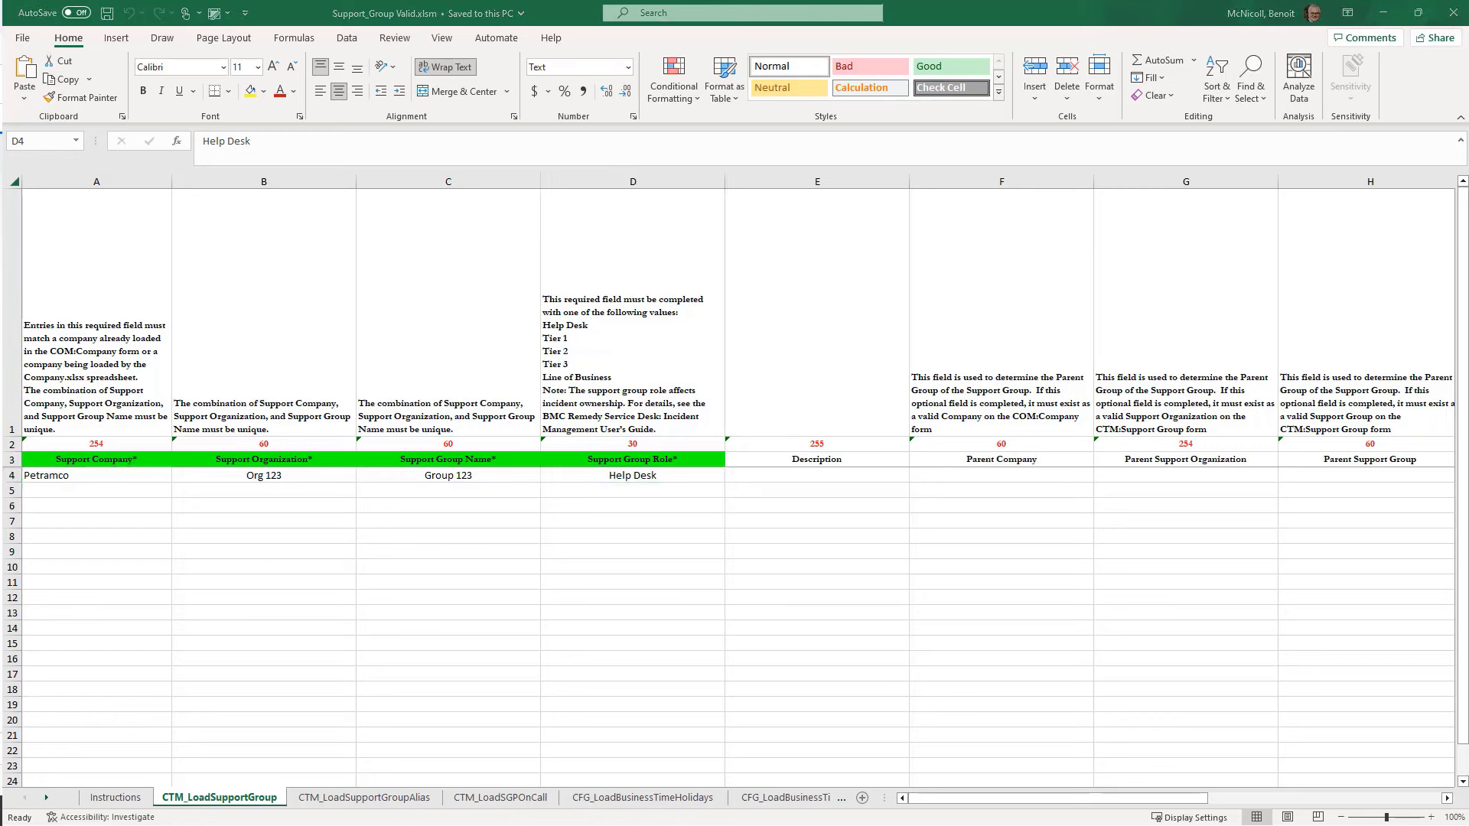
# Switch to BMC Helix ITSM, return to the Data Management Job Console and open a new job form.
pyautogui.hotkey('alt', 'Tab')
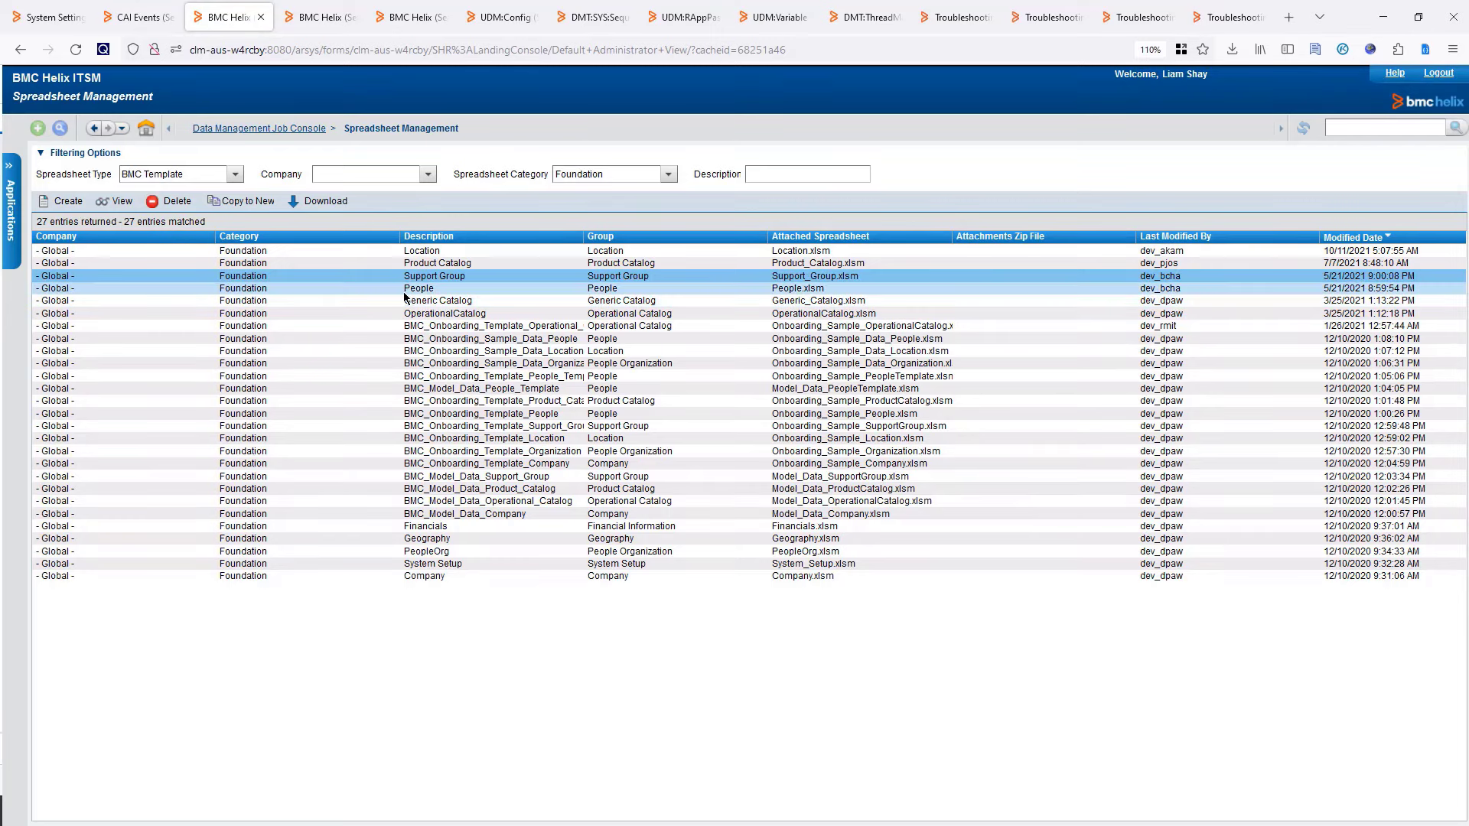
pyautogui.click(275, 135)
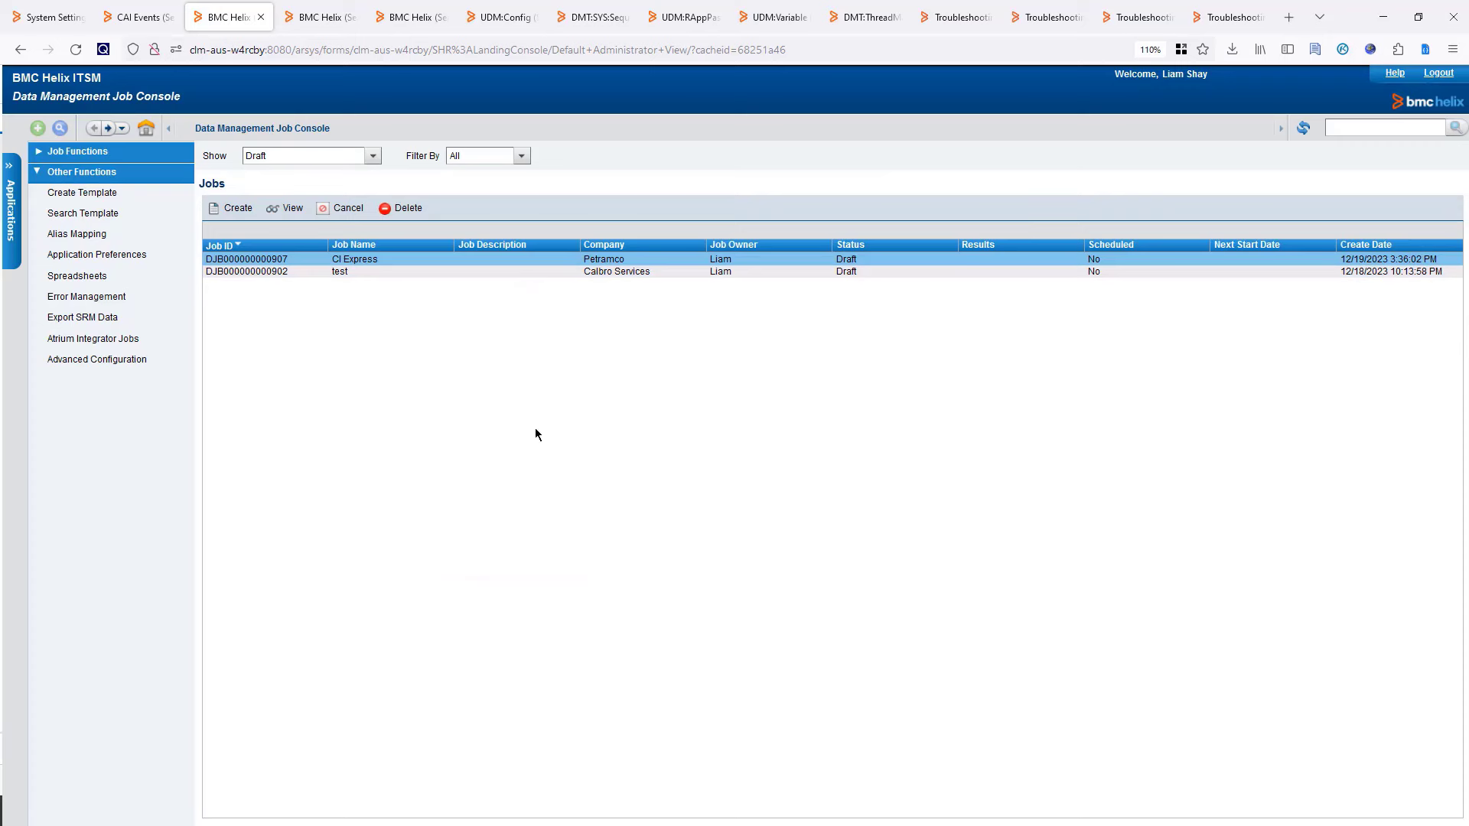
pyautogui.click(40, 152)
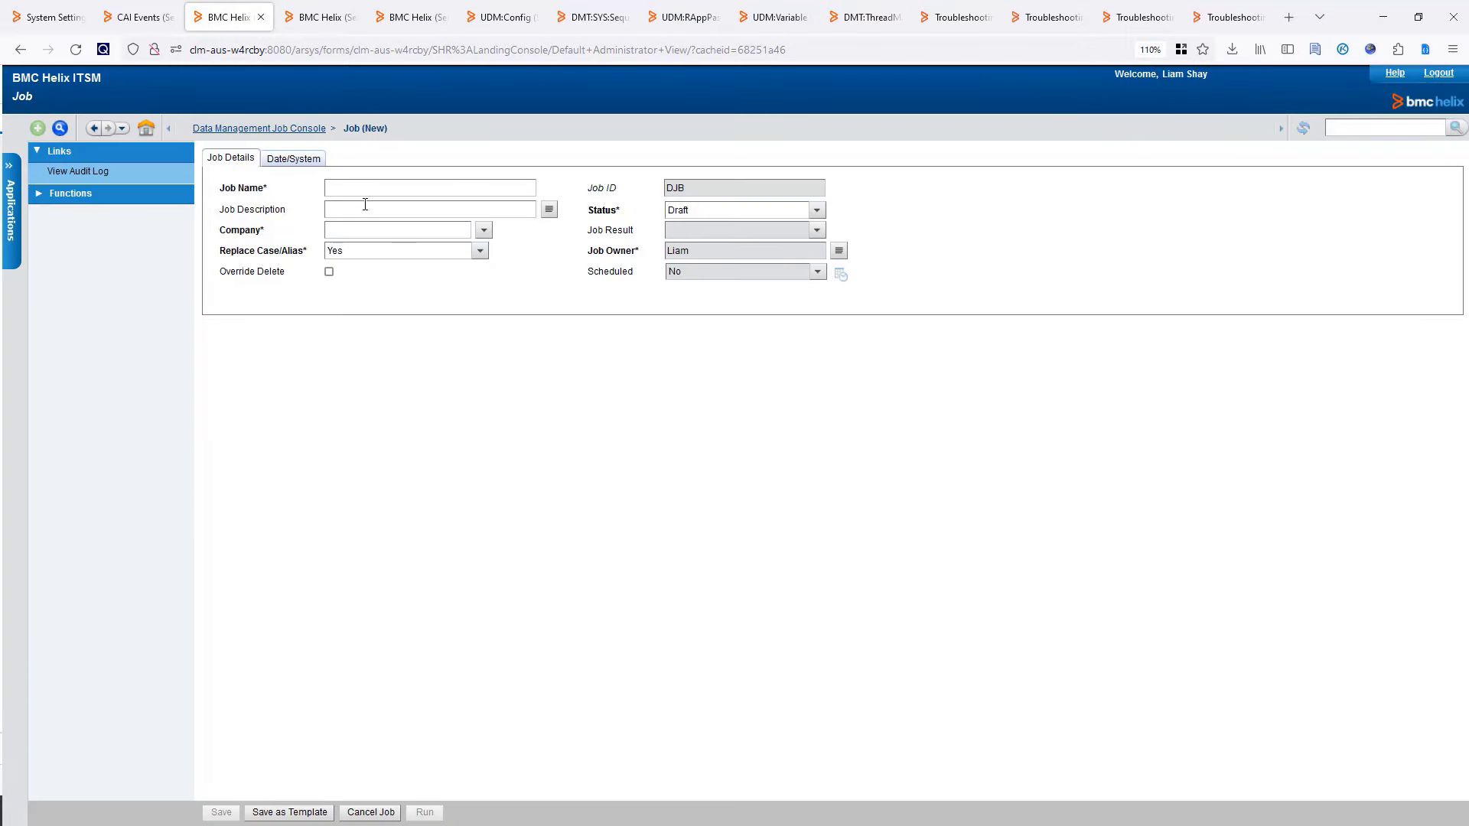
# Name the job Support Group Load, assign it to the company Petramco and save it.
pyautogui.click(360, 185)
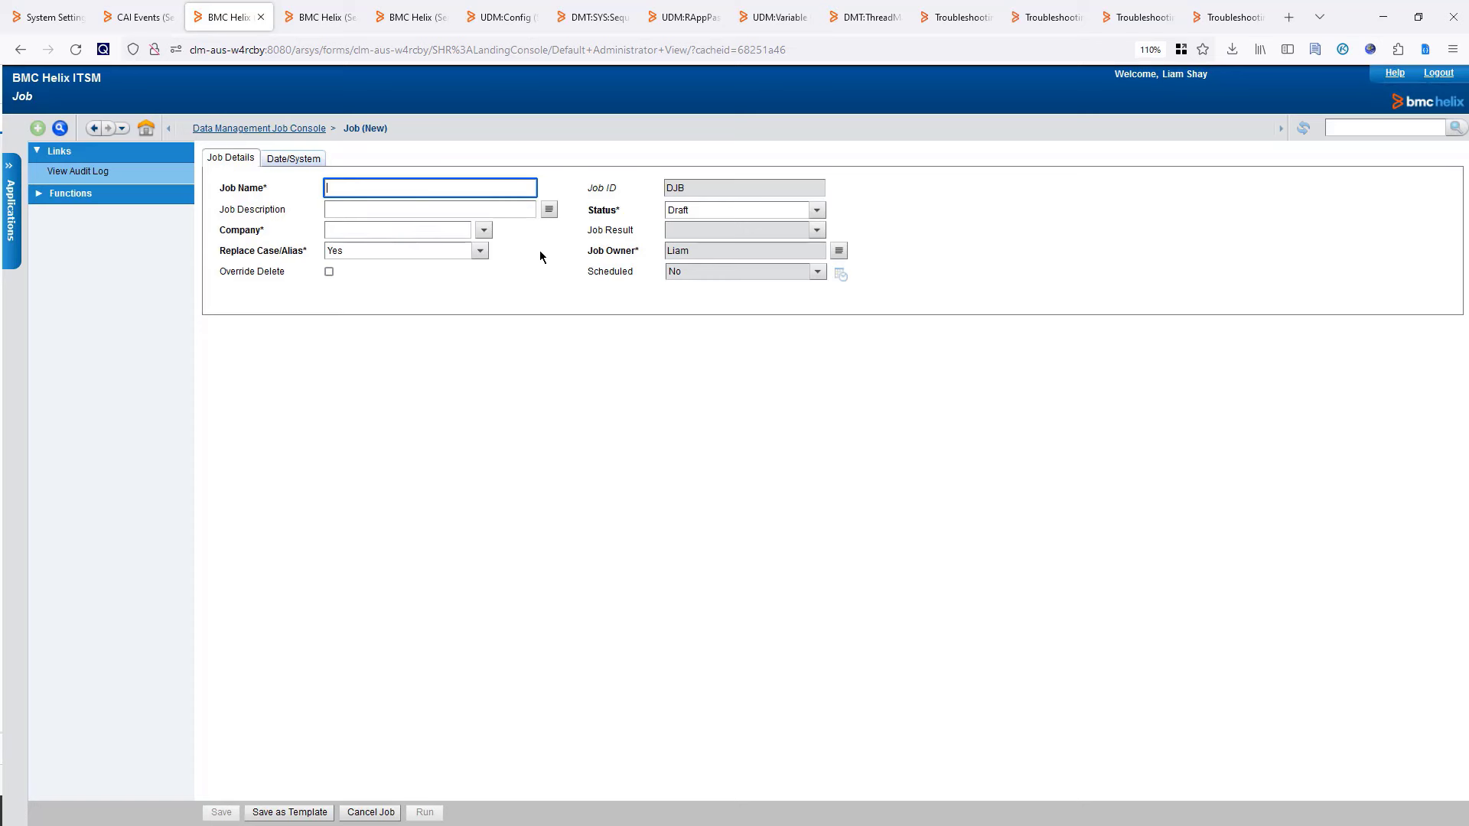
pyautogui.write('Support')
pyautogui.write('Group Load')
pyautogui.click(484, 231)
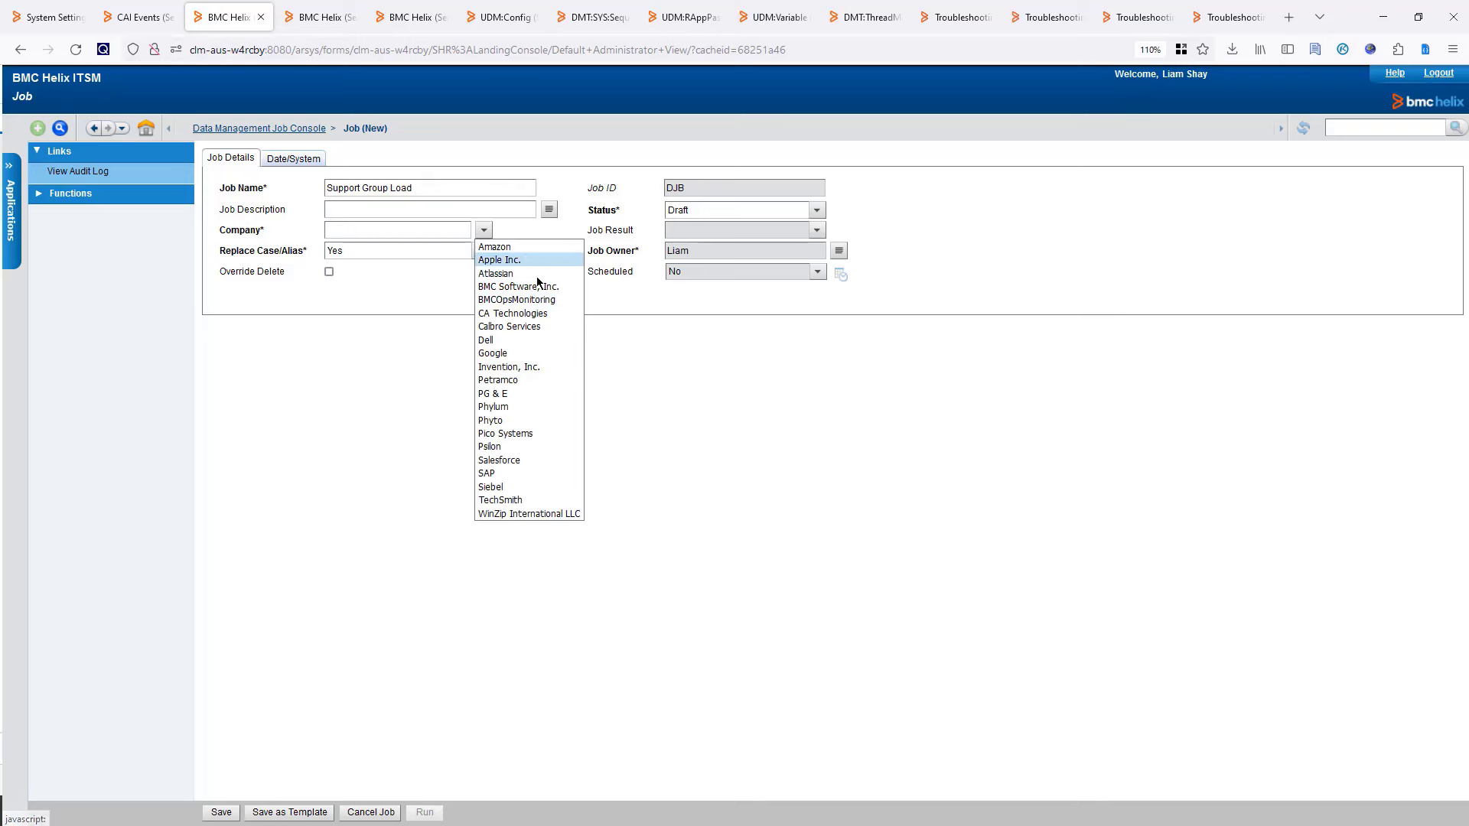
pyautogui.click(517, 381)
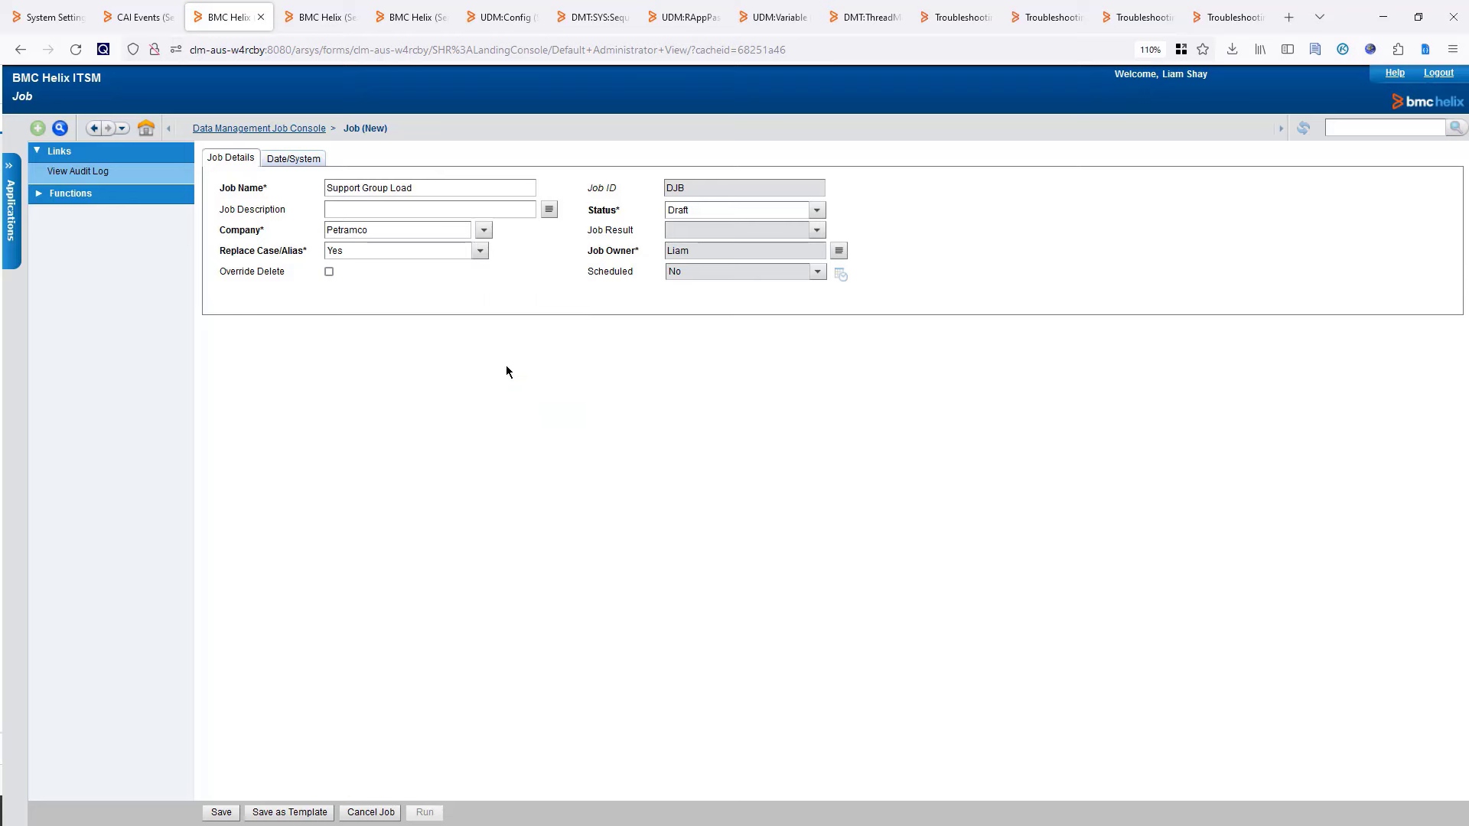
pyautogui.click(216, 815)
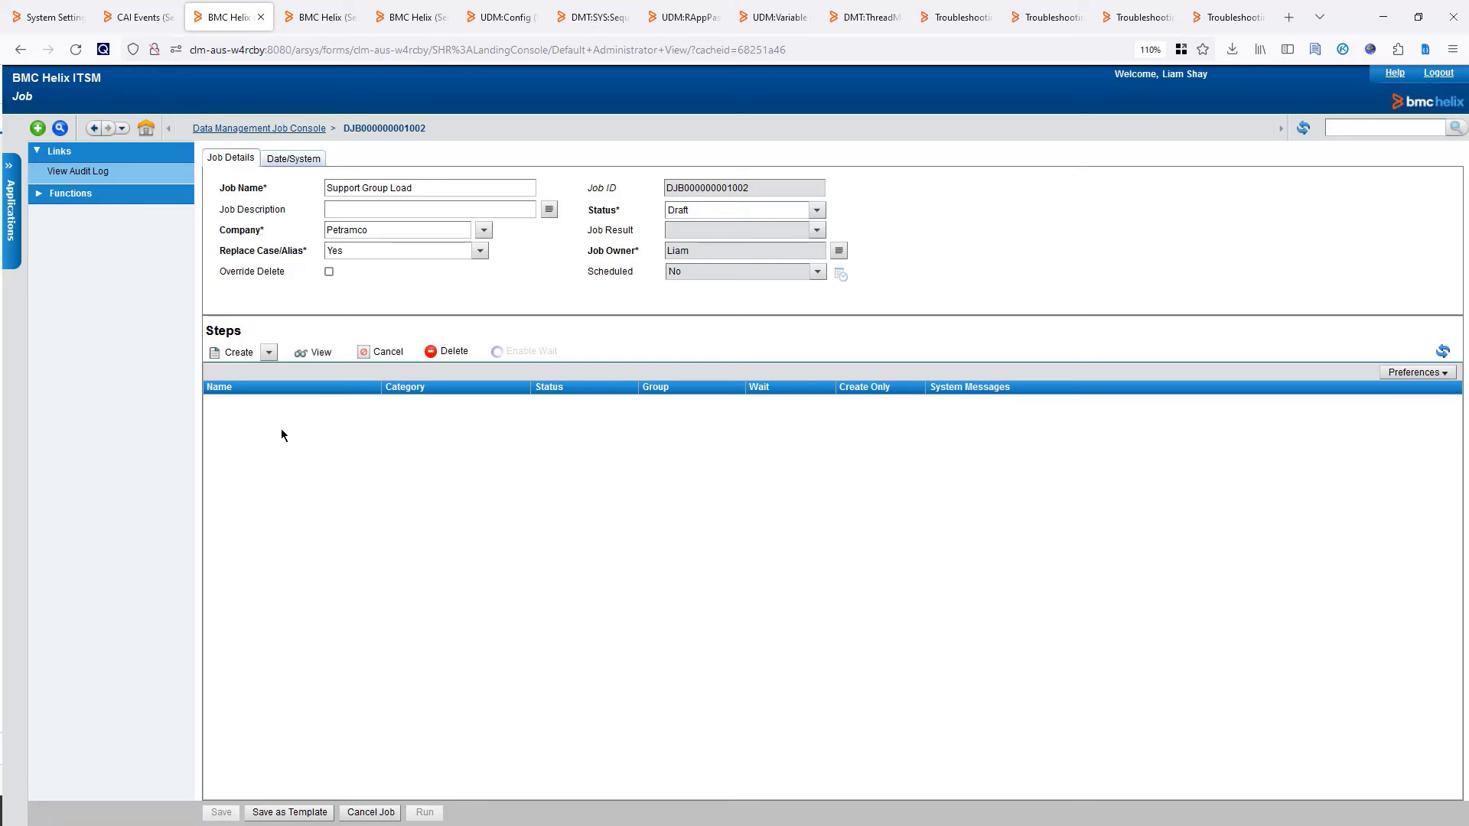
# Add steps to the job from the Support Group BMC template in the Foundation category.
pyautogui.click(268, 352)
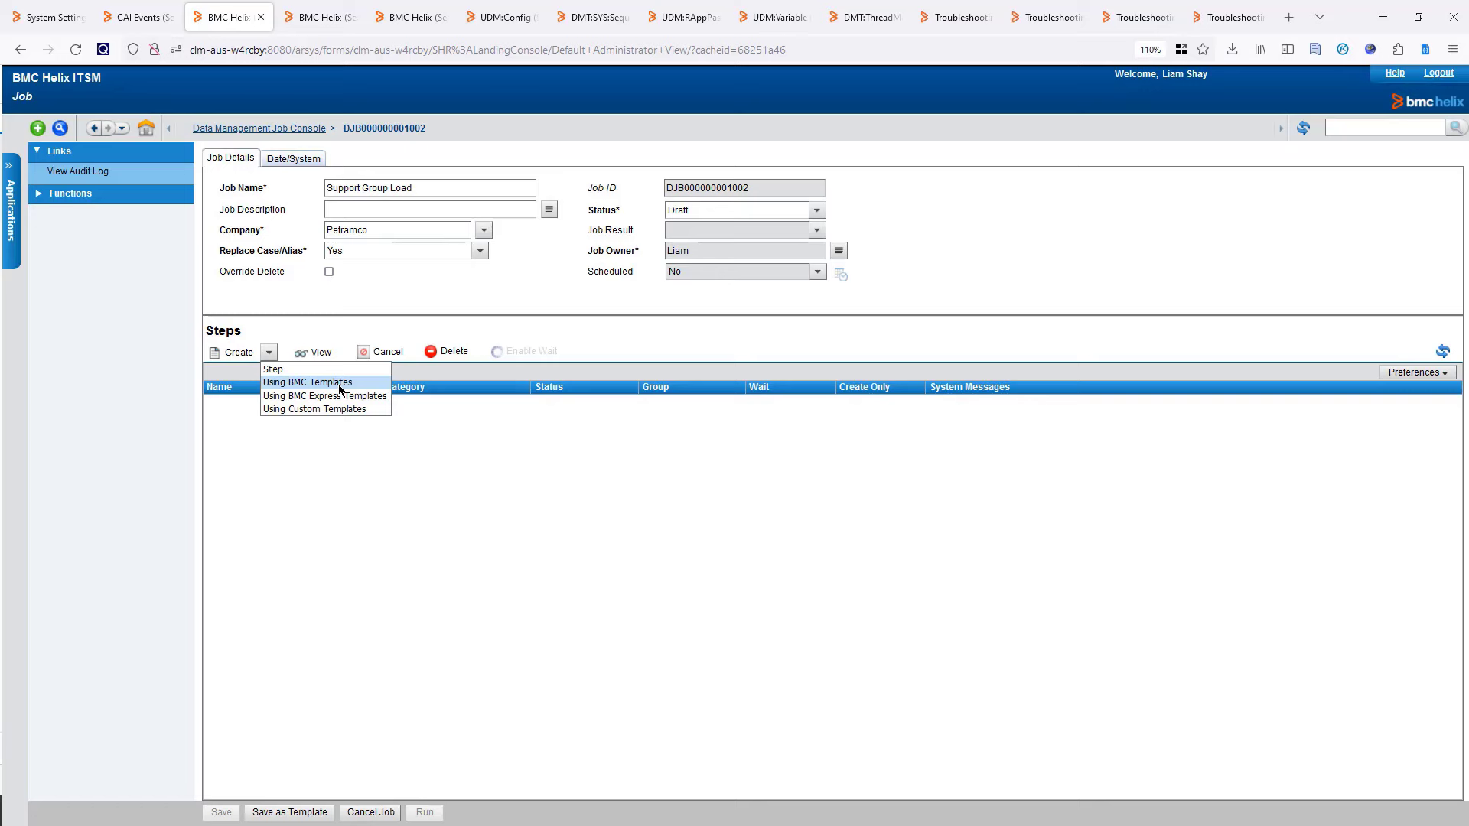
pyautogui.click(343, 382)
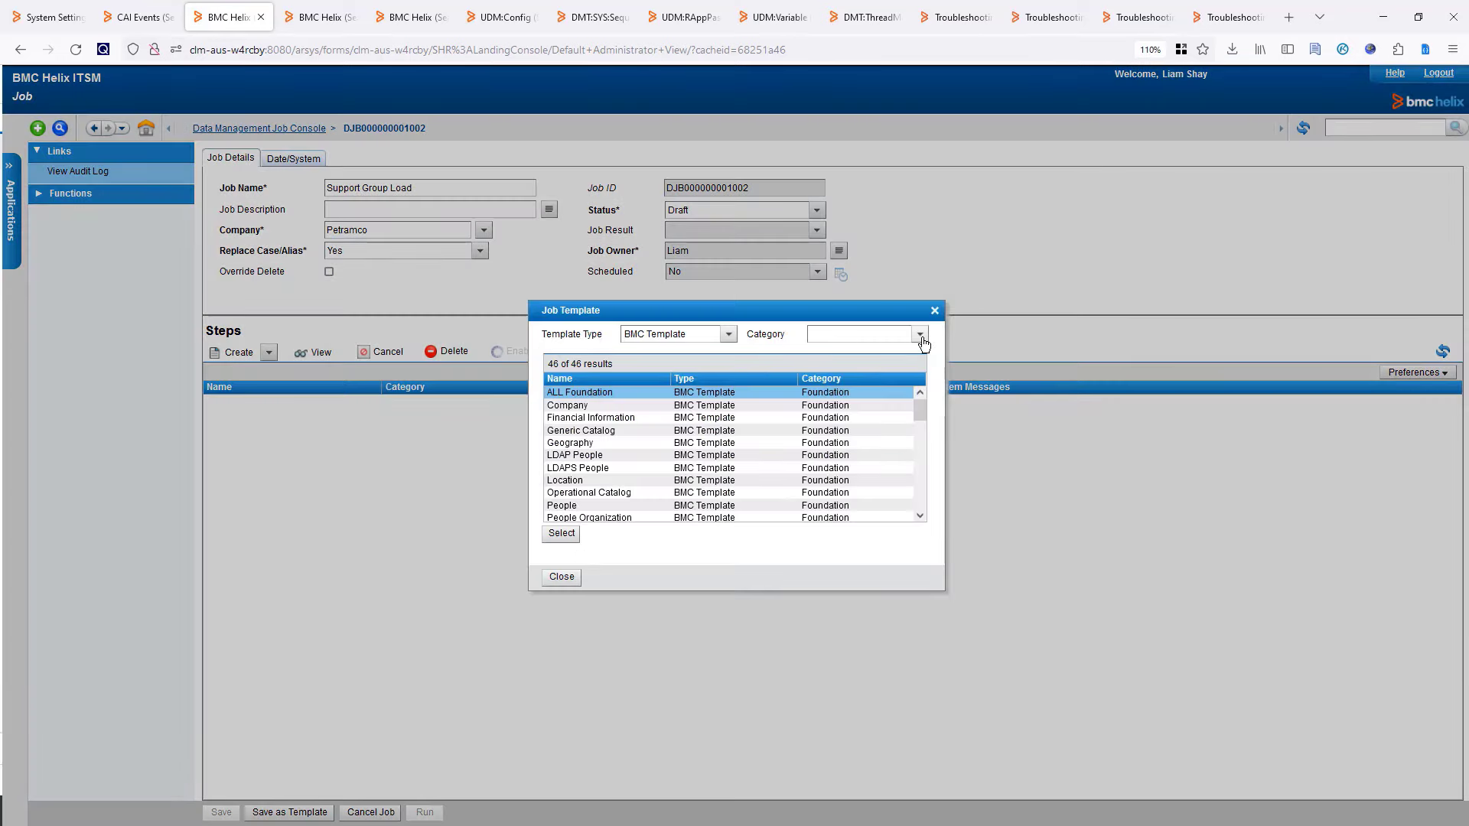
pyautogui.click(921, 339)
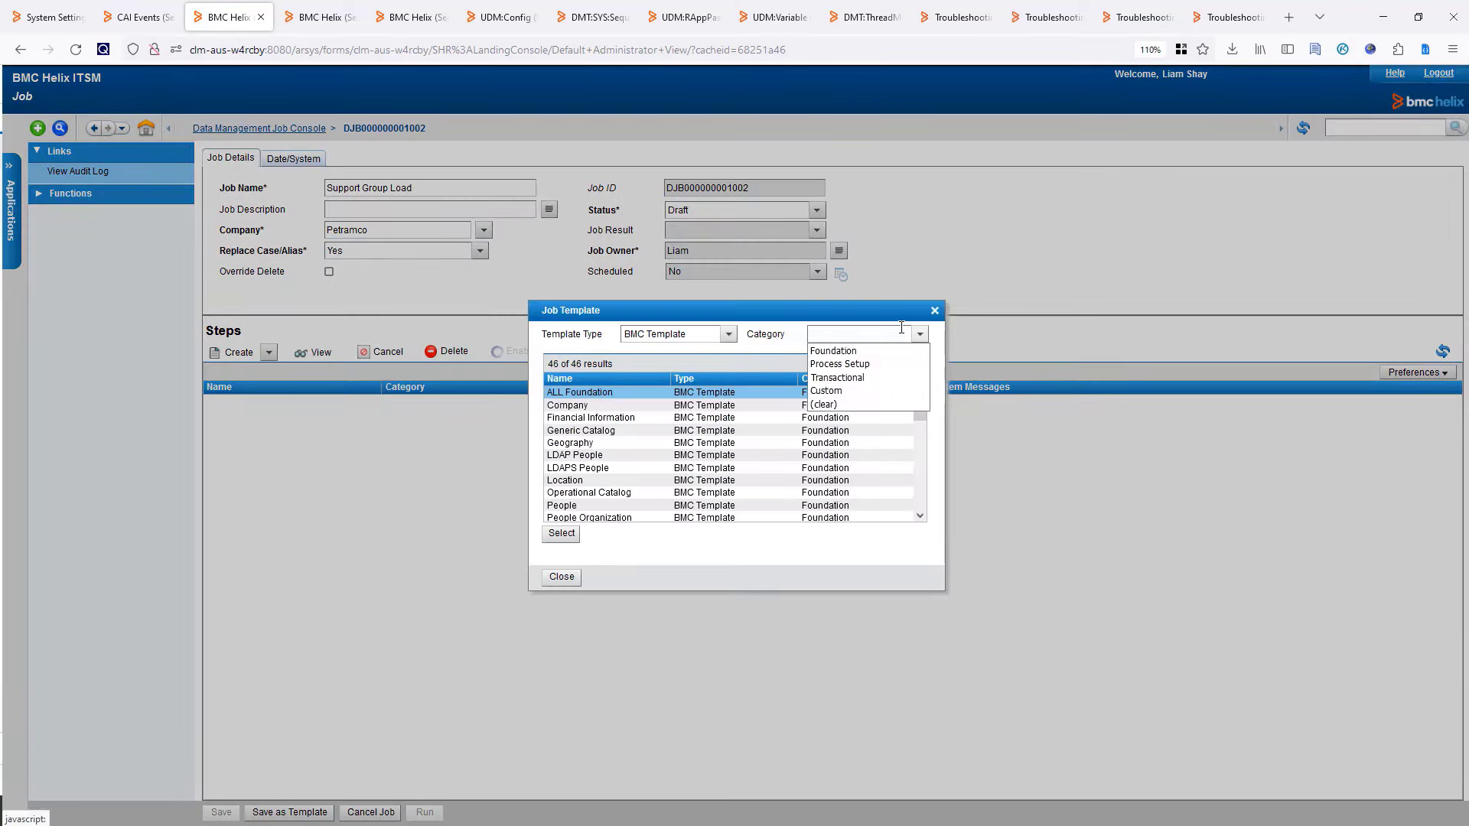
pyautogui.click(878, 358)
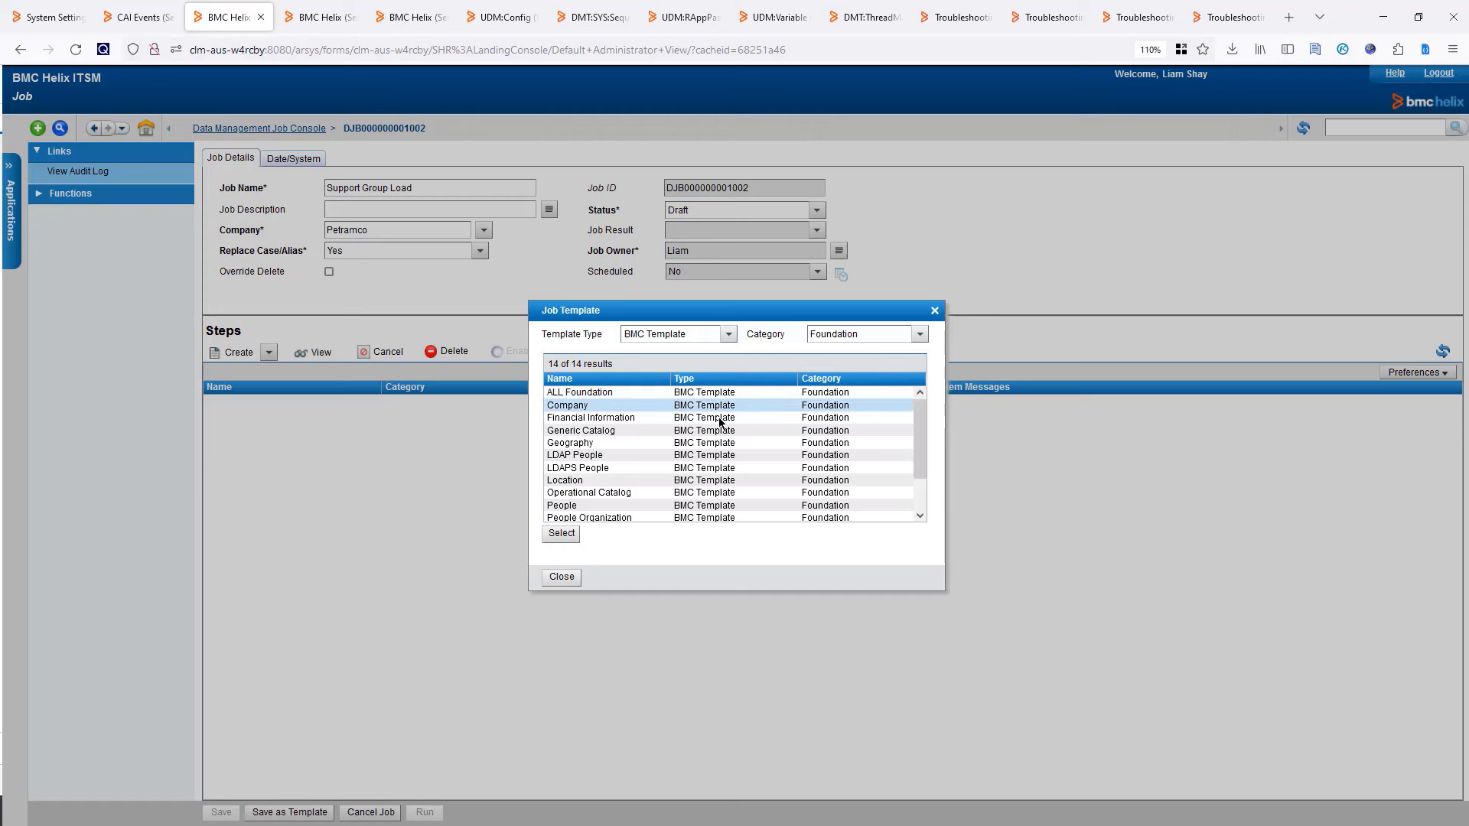
pyautogui.click(586, 380)
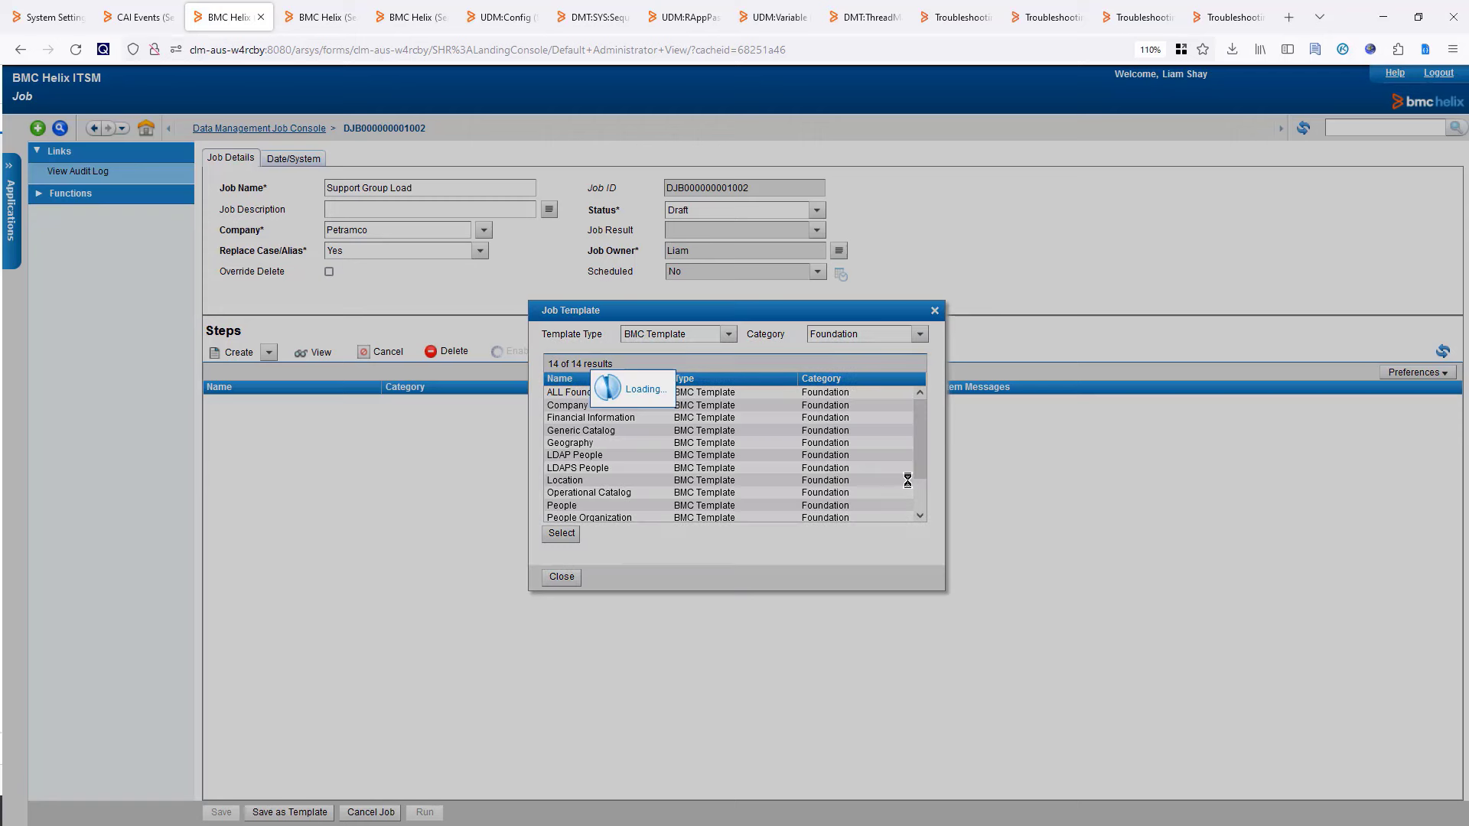
pyautogui.moveTo(922, 433); pyautogui.dragTo(912, 502)
pyautogui.click(618, 502)
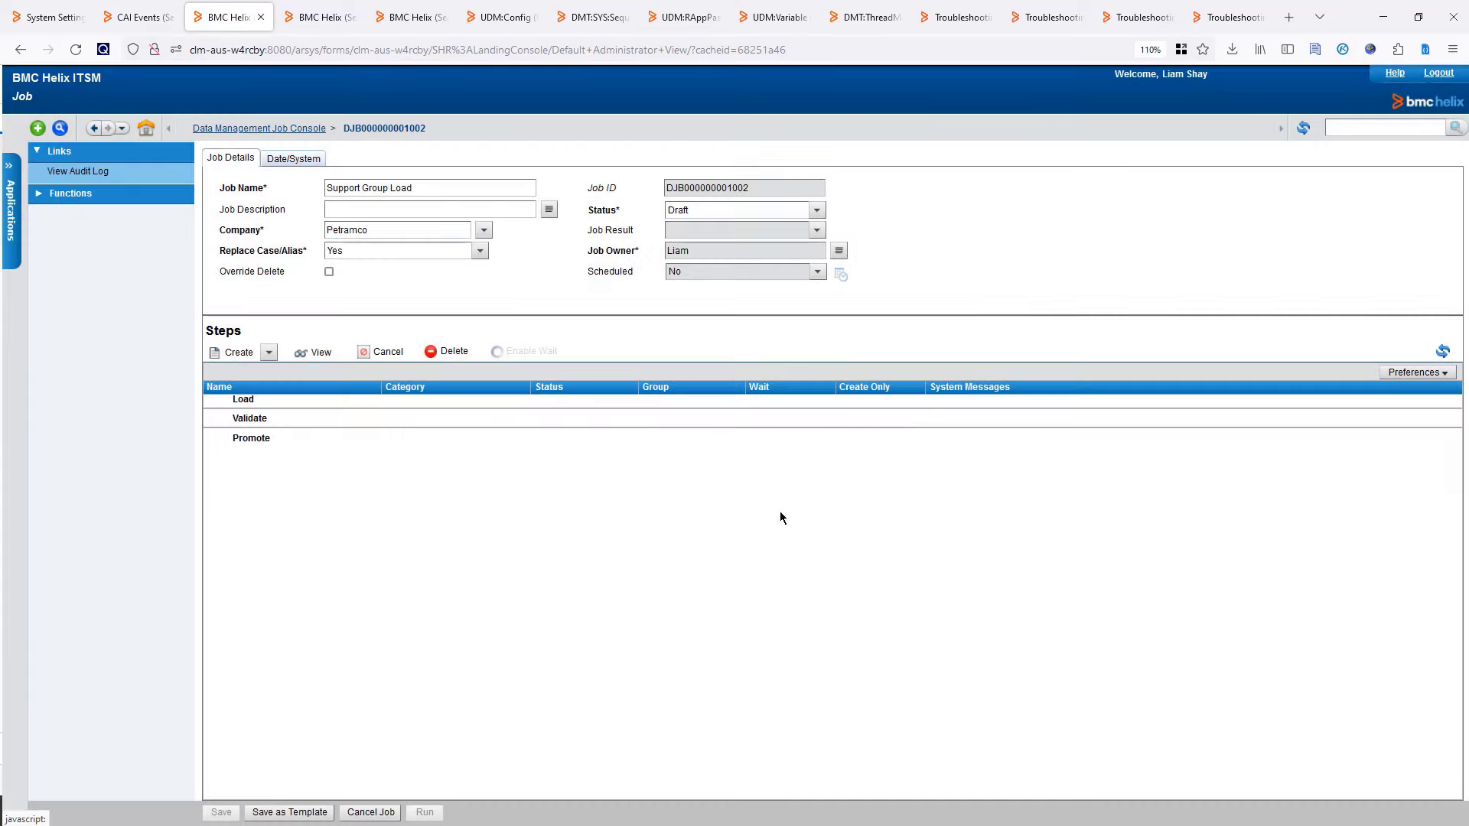
# Expand the Promote, Validate and Load groups of the job and examine their steps.
pyautogui.click(212, 439)
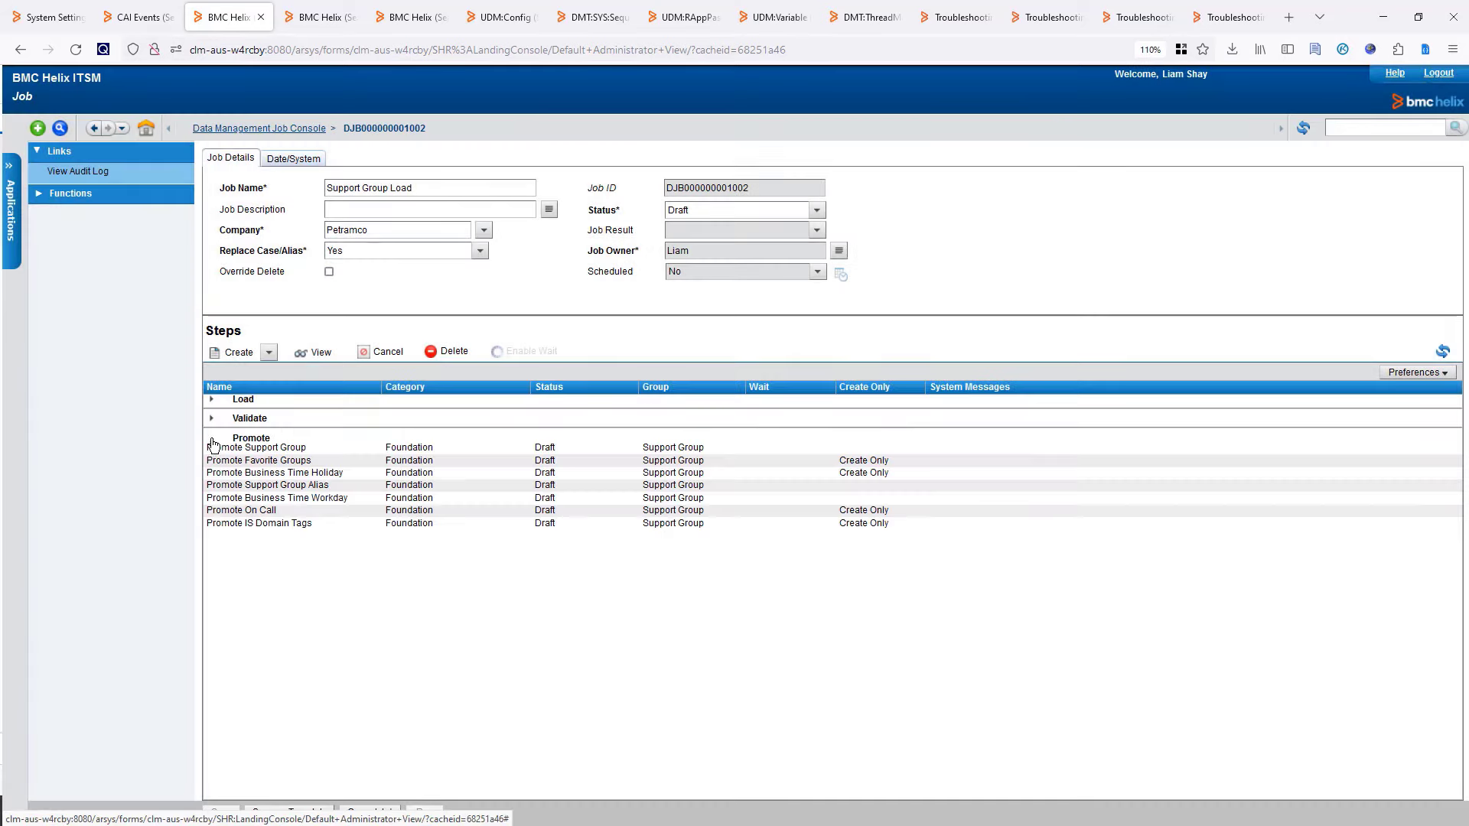
pyautogui.click(211, 418)
pyautogui.click(212, 399)
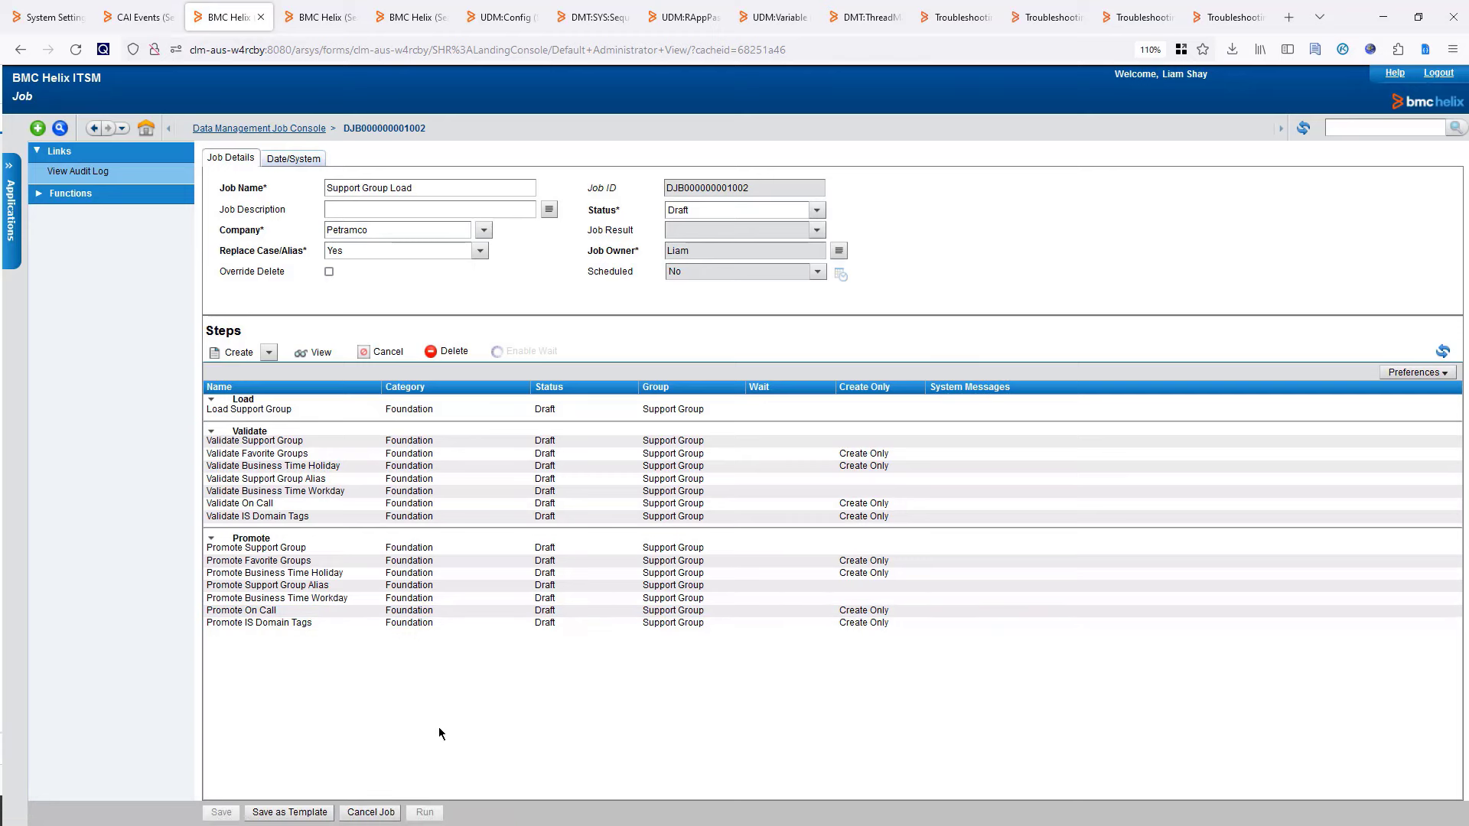
pyautogui.click(262, 413)
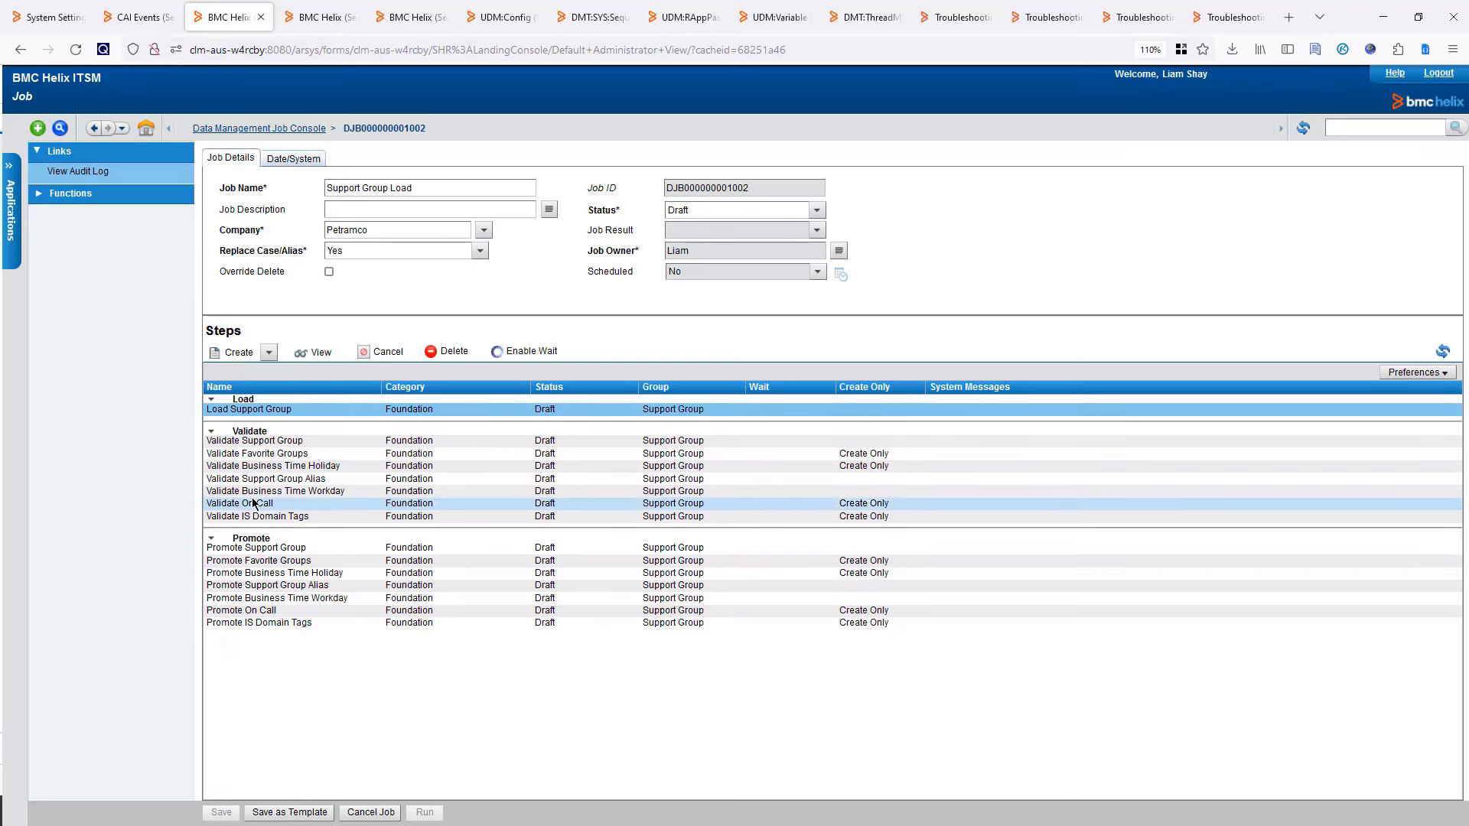
pyautogui.click(273, 444)
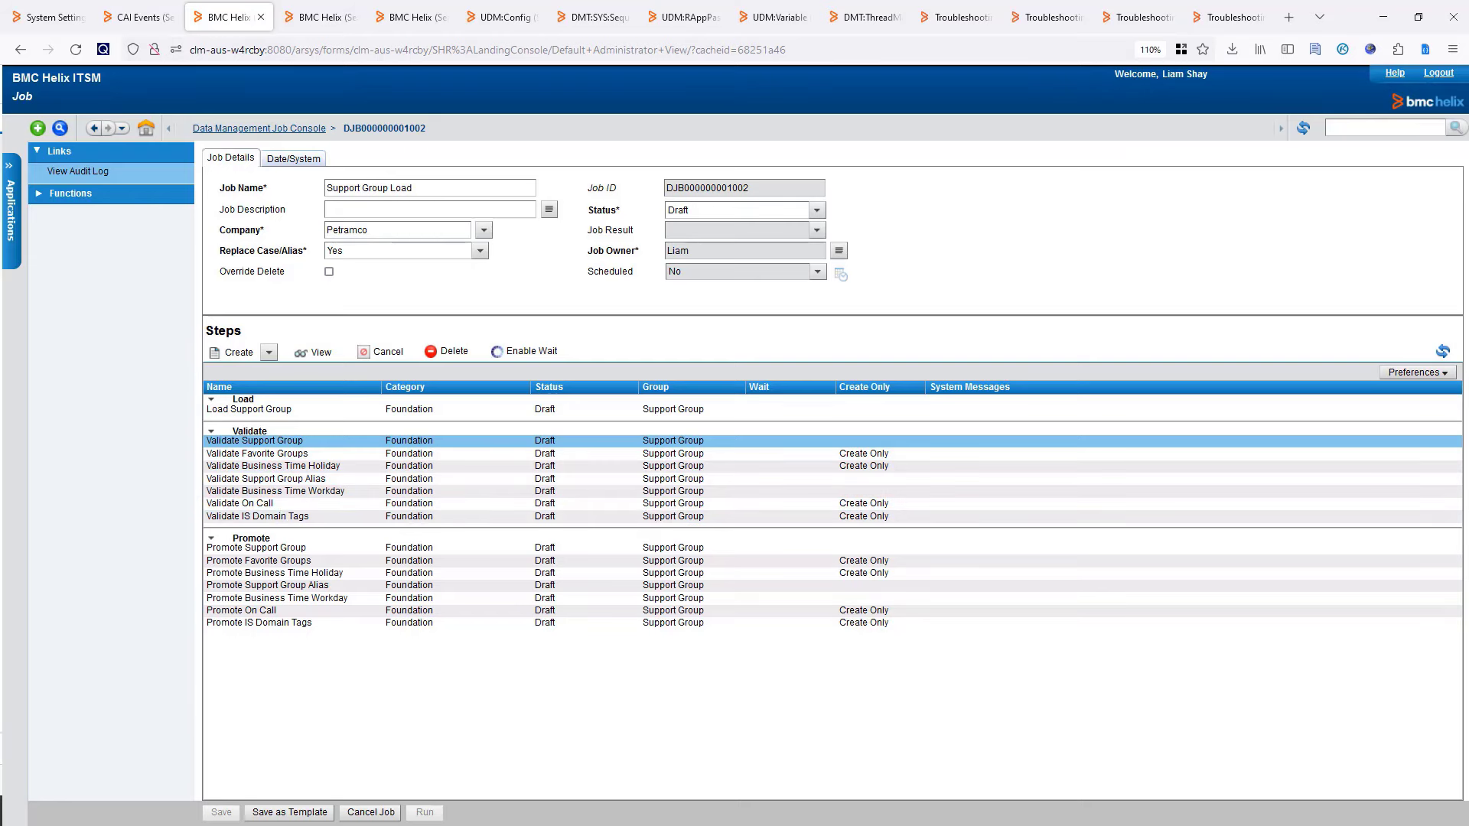
# Switch to the Support_Group Valid.xlsm workbook and look through its load sheets from alias to IS domain tags, ending on CTM_LoadSupportGroup.
pyautogui.hotkey('alt', 'Tab')
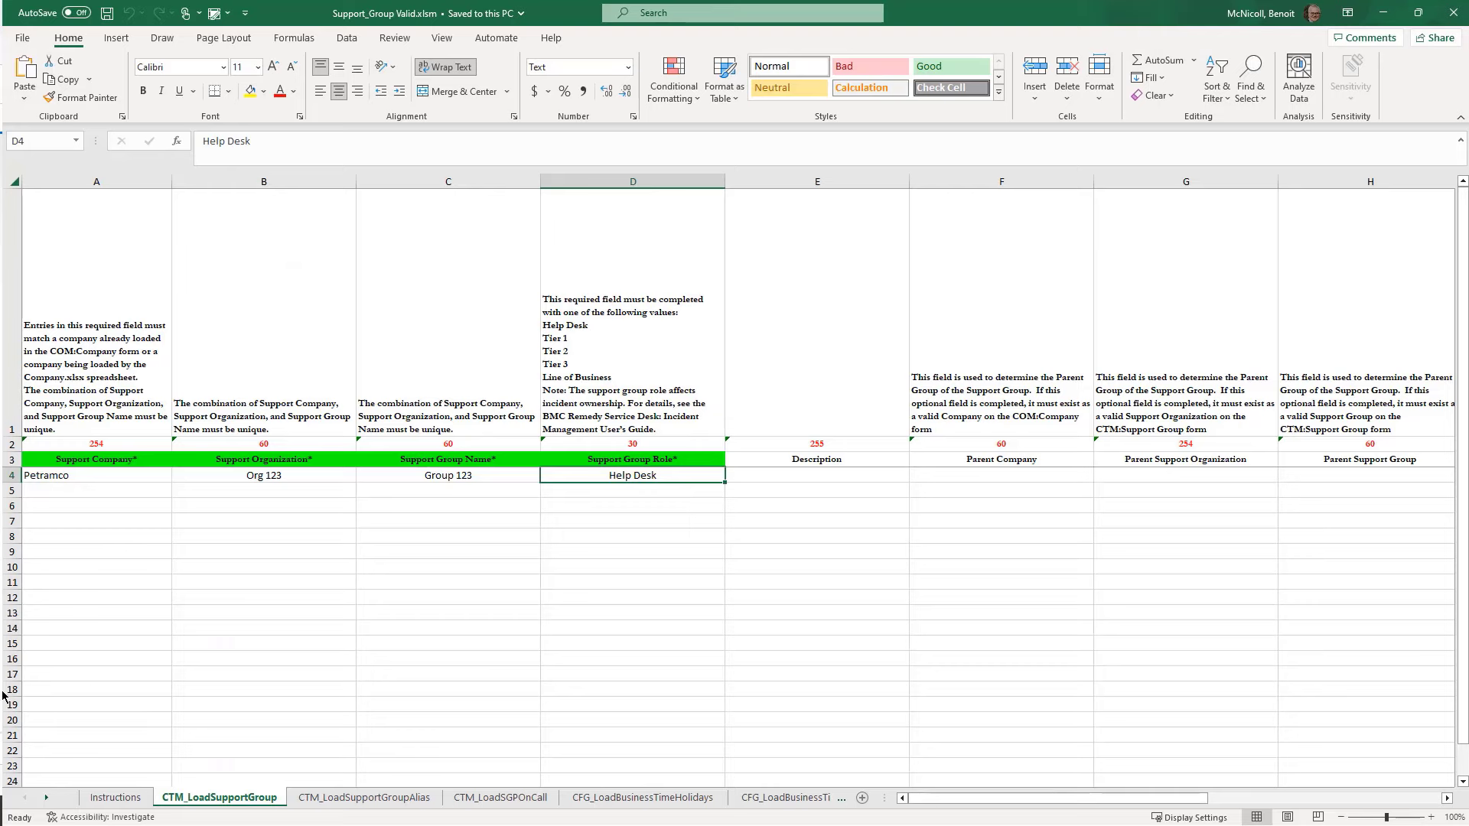
pyautogui.click(302, 799)
pyautogui.click(484, 799)
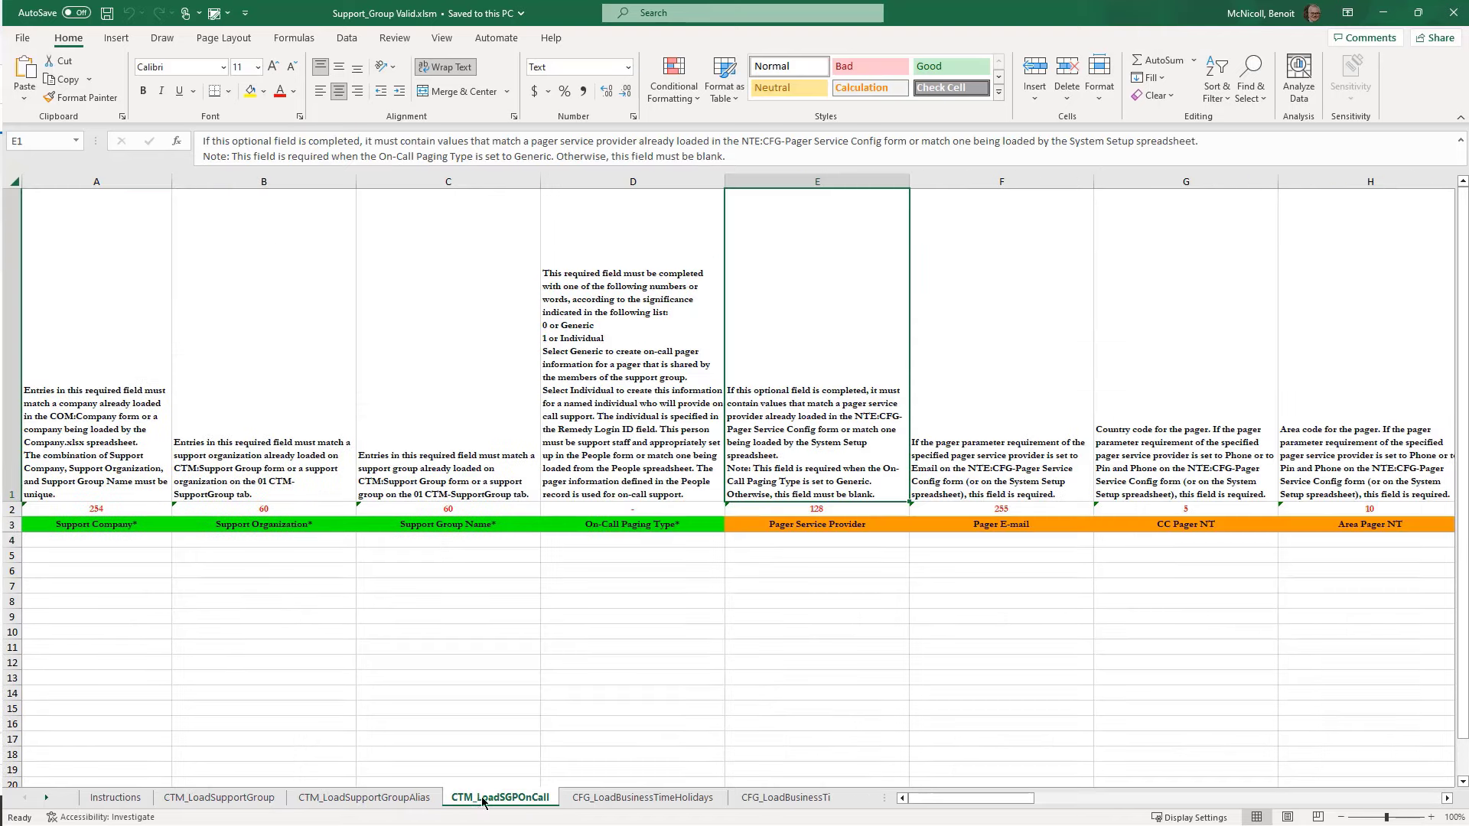
pyautogui.click(581, 798)
pyautogui.click(781, 798)
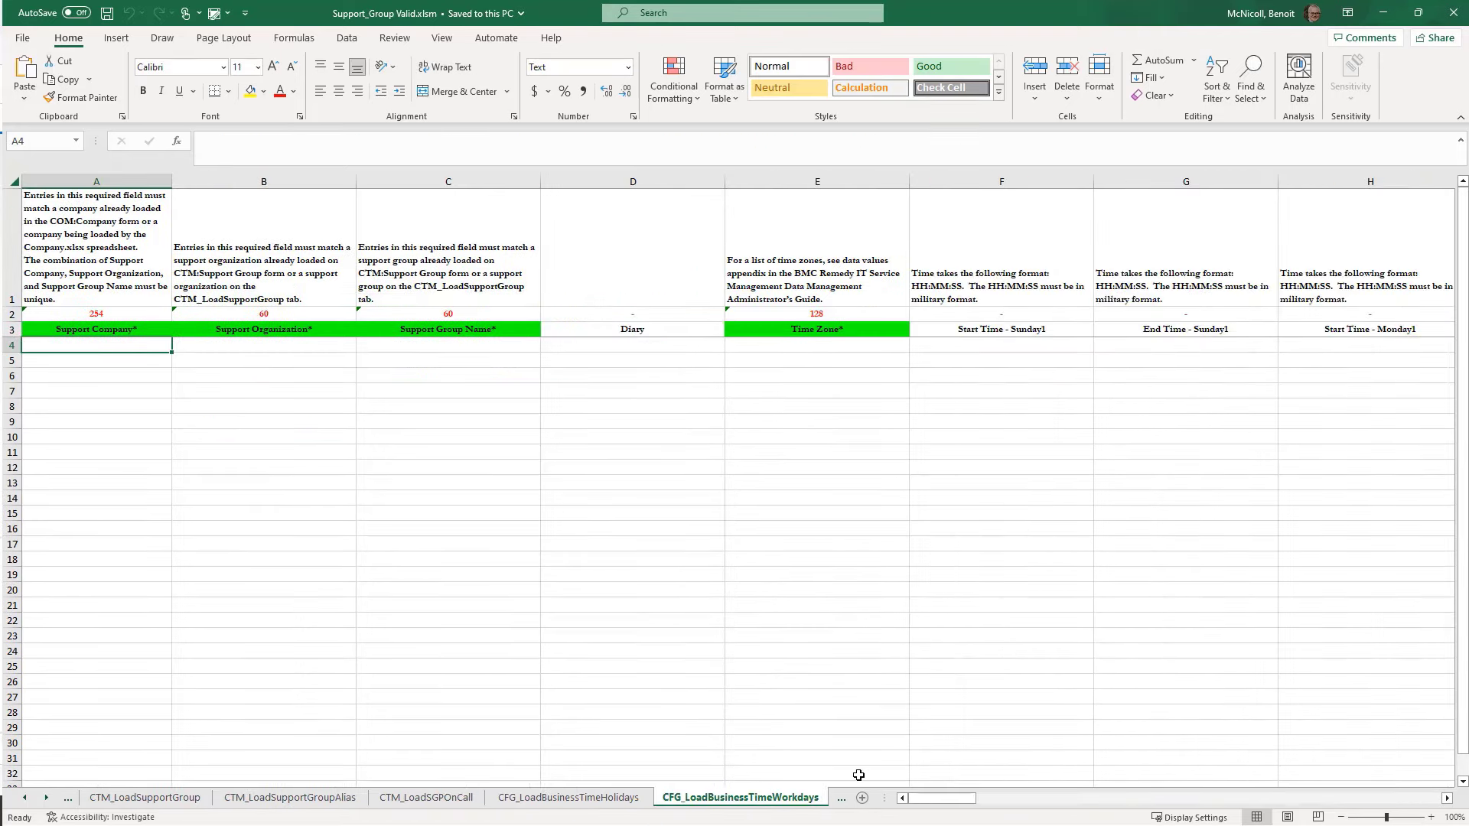
pyautogui.click(842, 798)
pyautogui.click(769, 799)
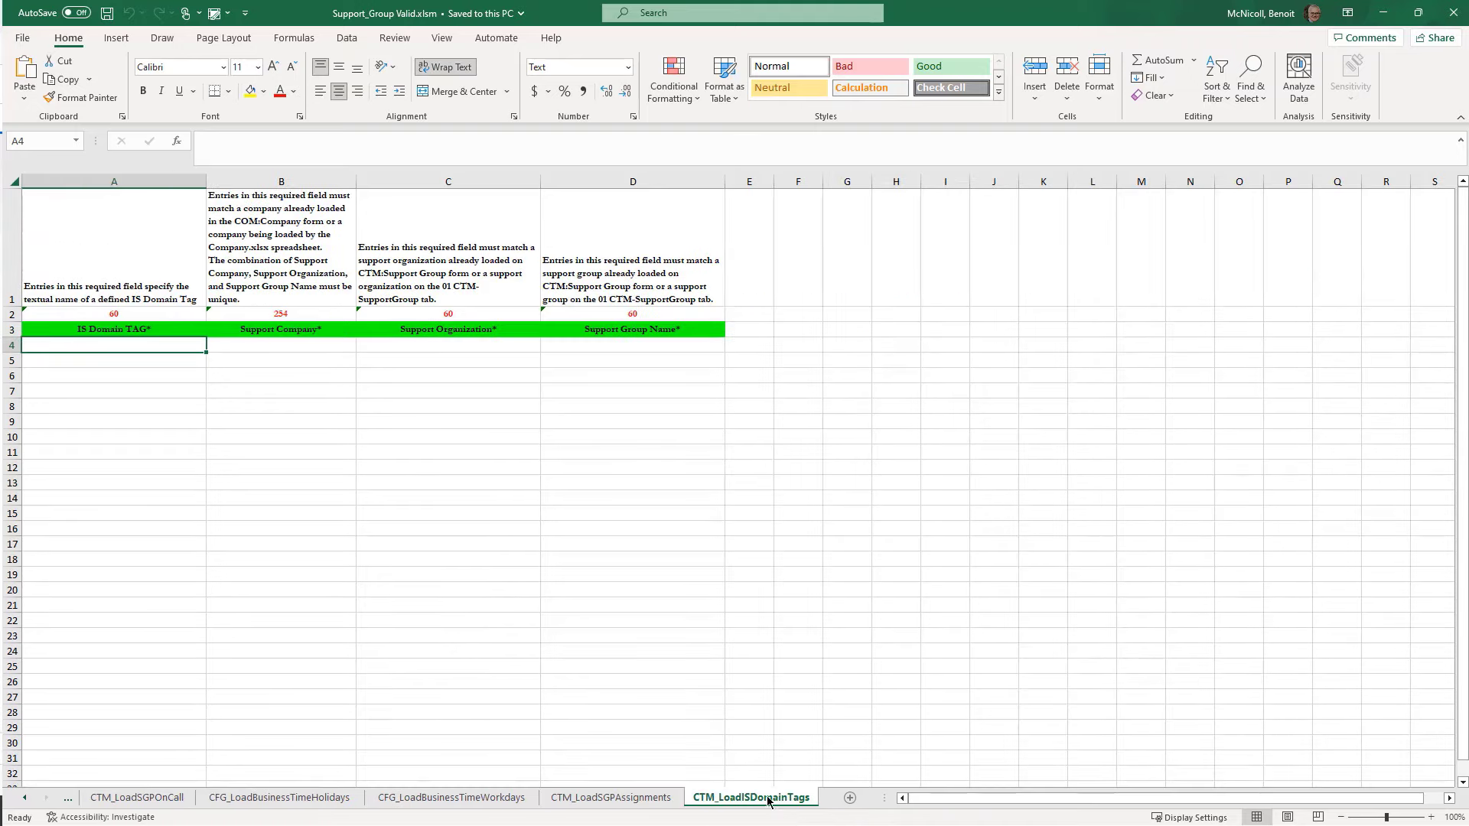
pyautogui.click(73, 799)
pyautogui.click(75, 801)
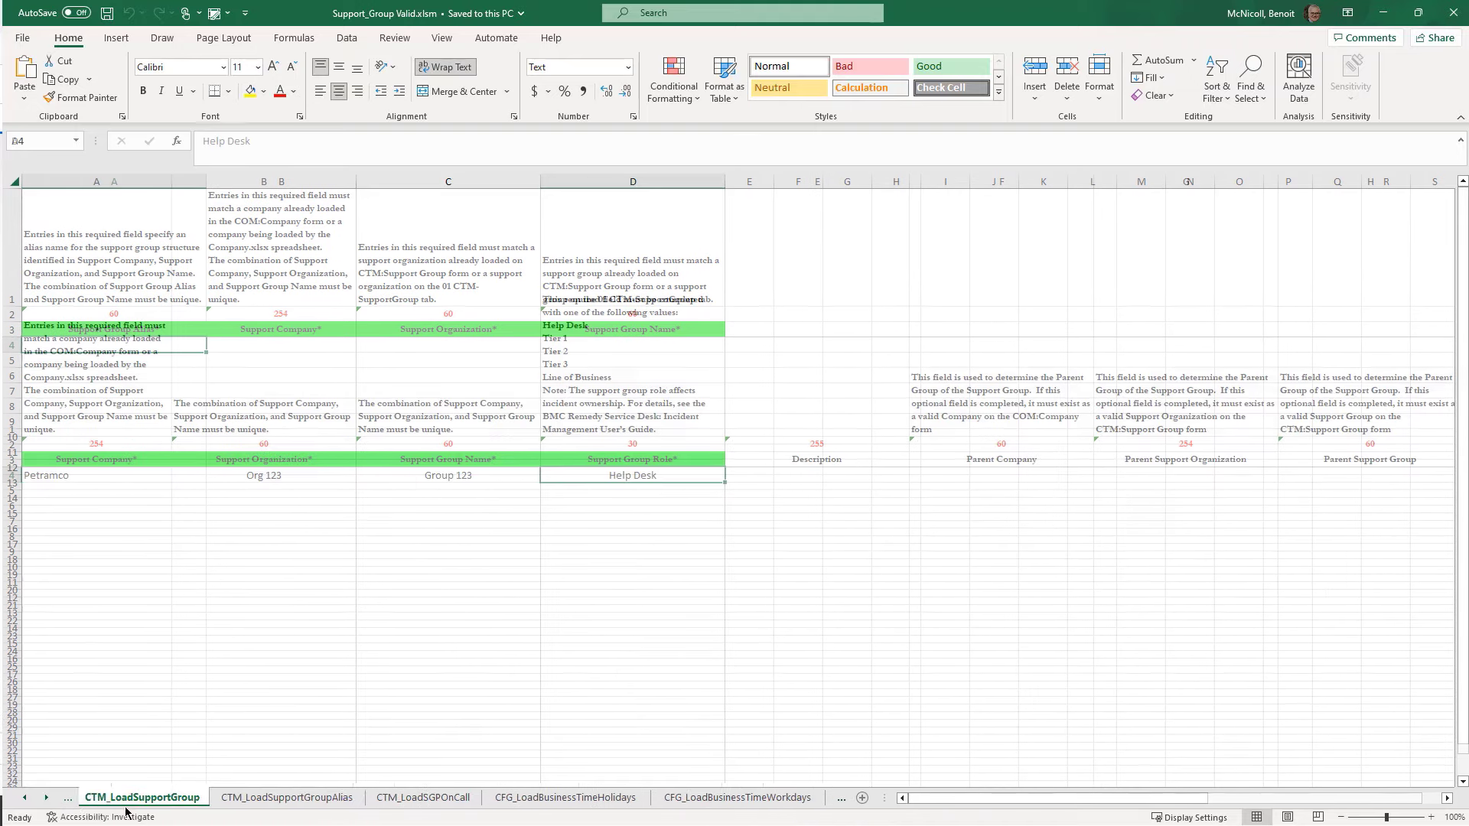
# Switch back to the Support Group Load job in BMC Helix ITSM and look through its Validate steps.
pyautogui.click(1384, 13)
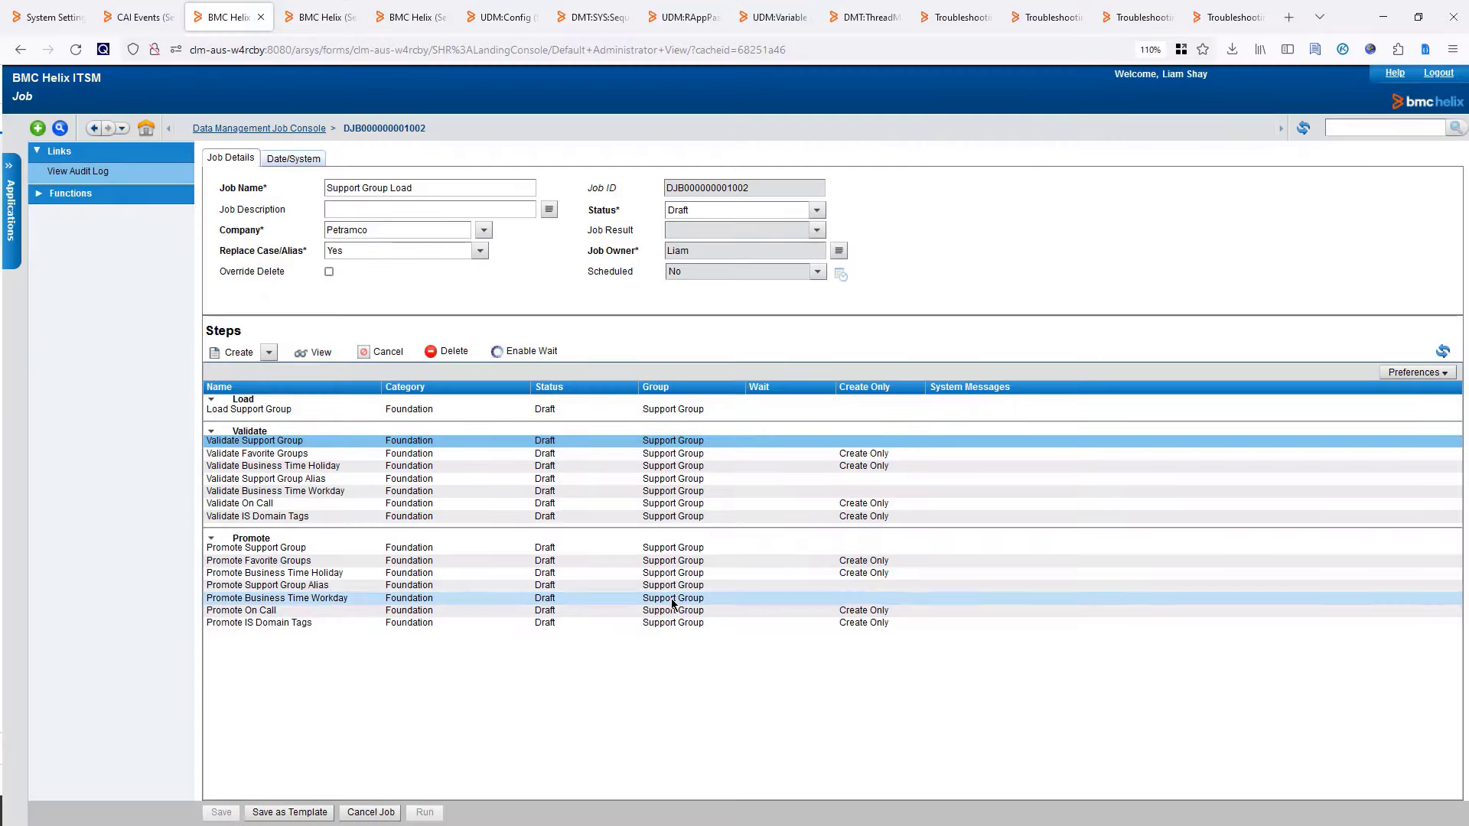
pyautogui.click(293, 454)
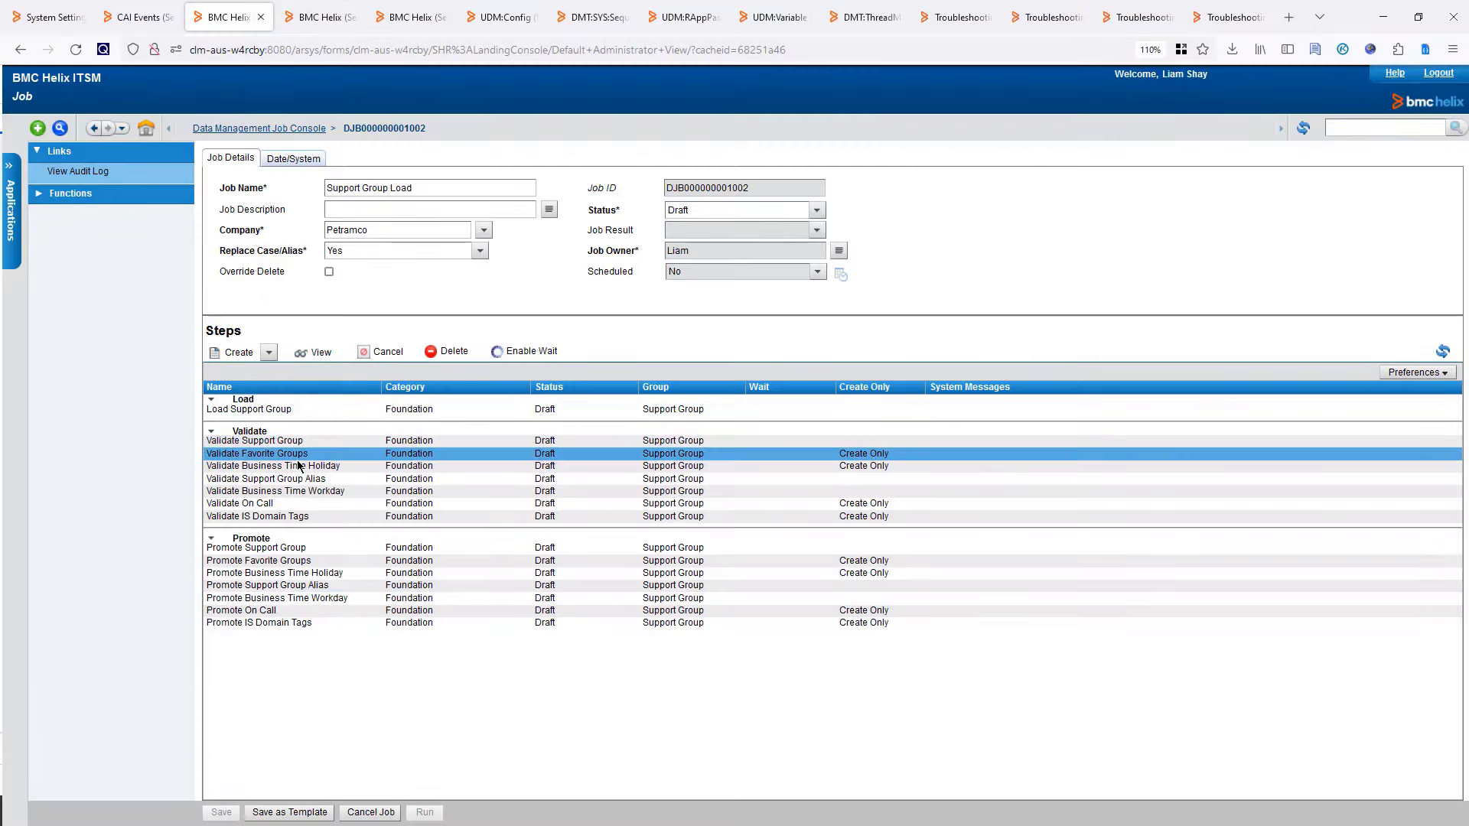
pyautogui.click(302, 479)
pyautogui.click(304, 507)
pyautogui.click(312, 517)
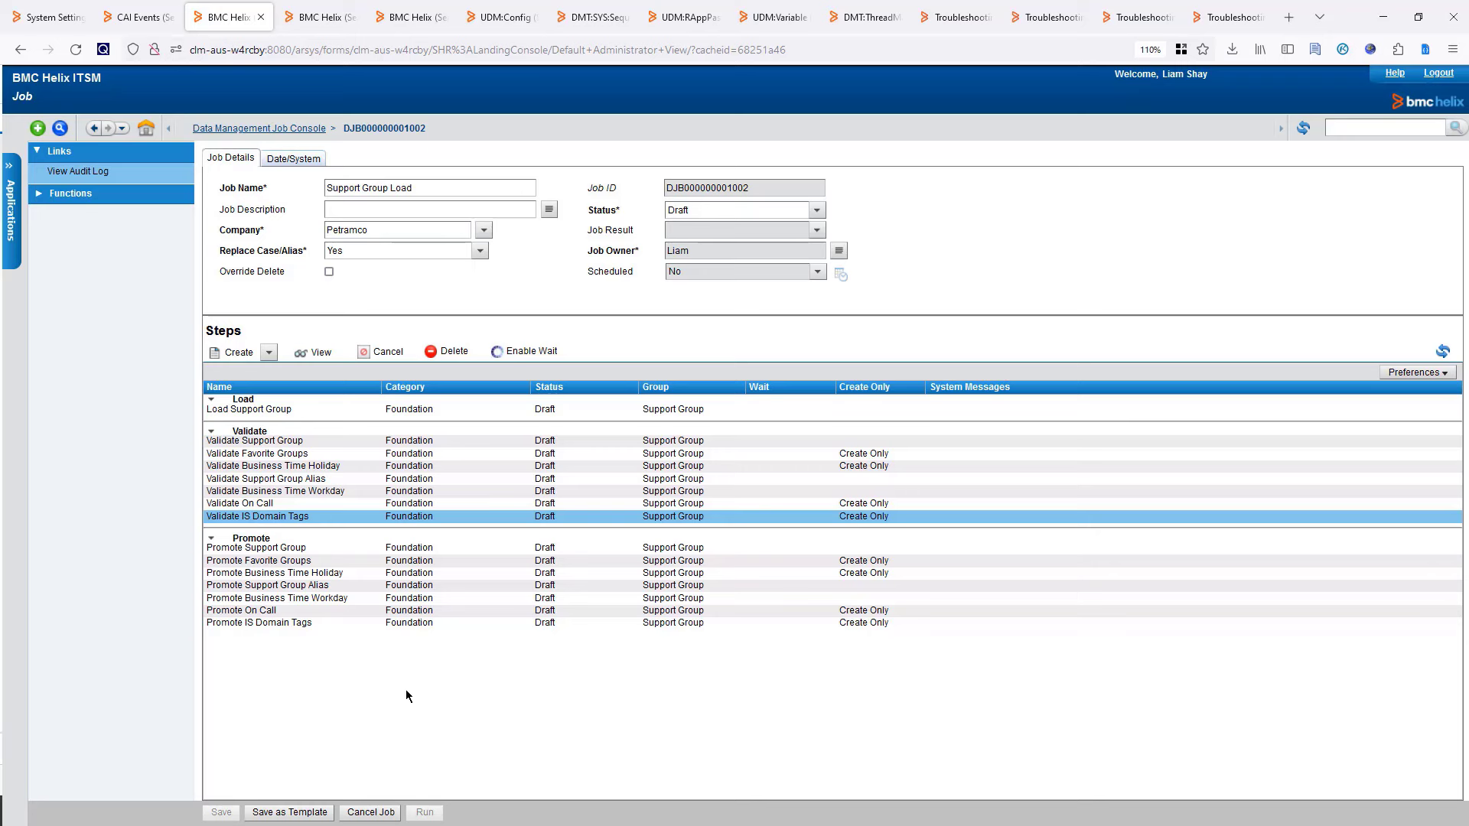
# Open the Load Support Group step and look through the available Atrium Integrator names, leaving Support_Group selected.
pyautogui.click(287, 411)
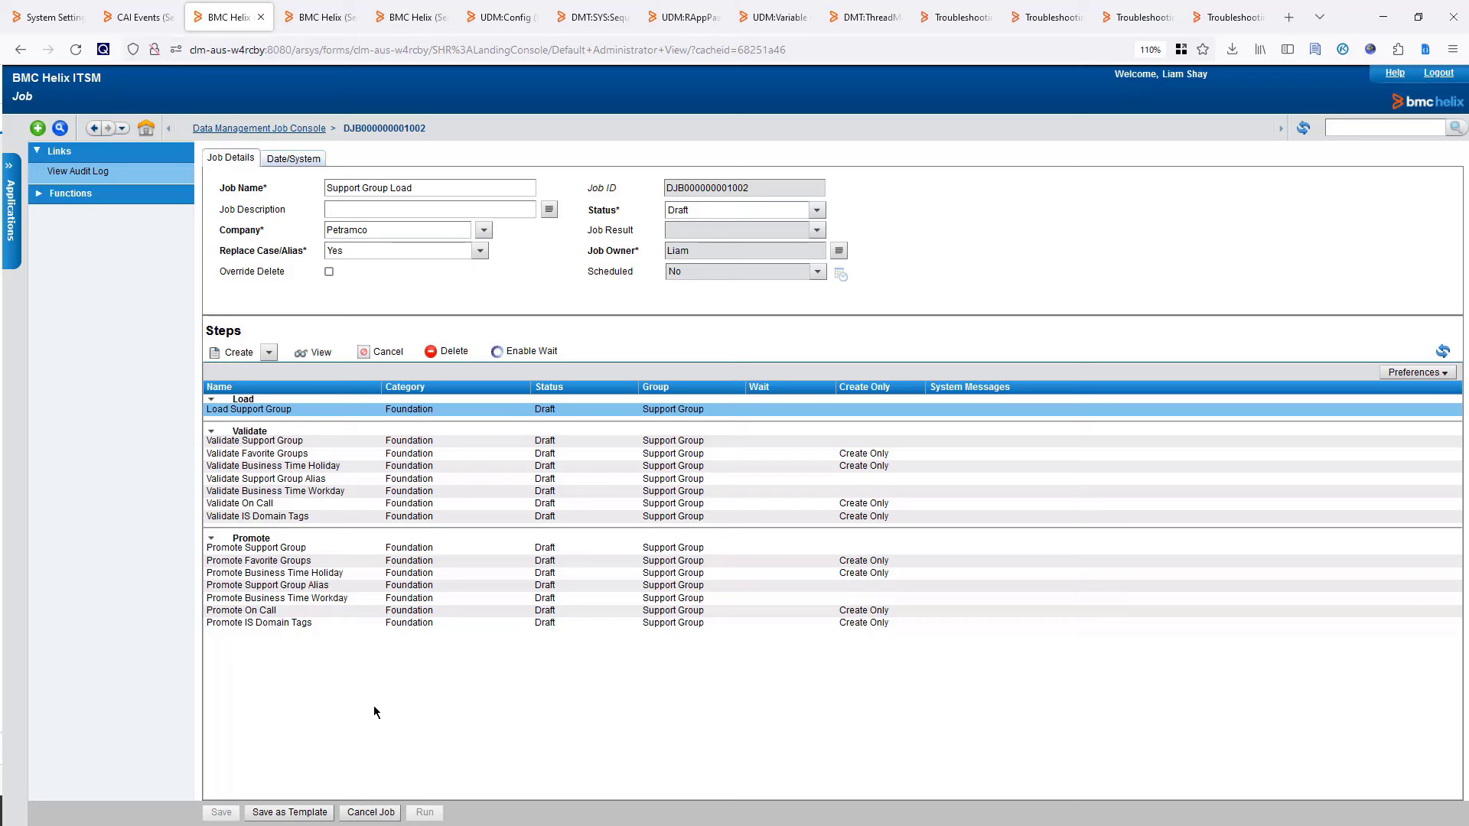
pyautogui.click(320, 356)
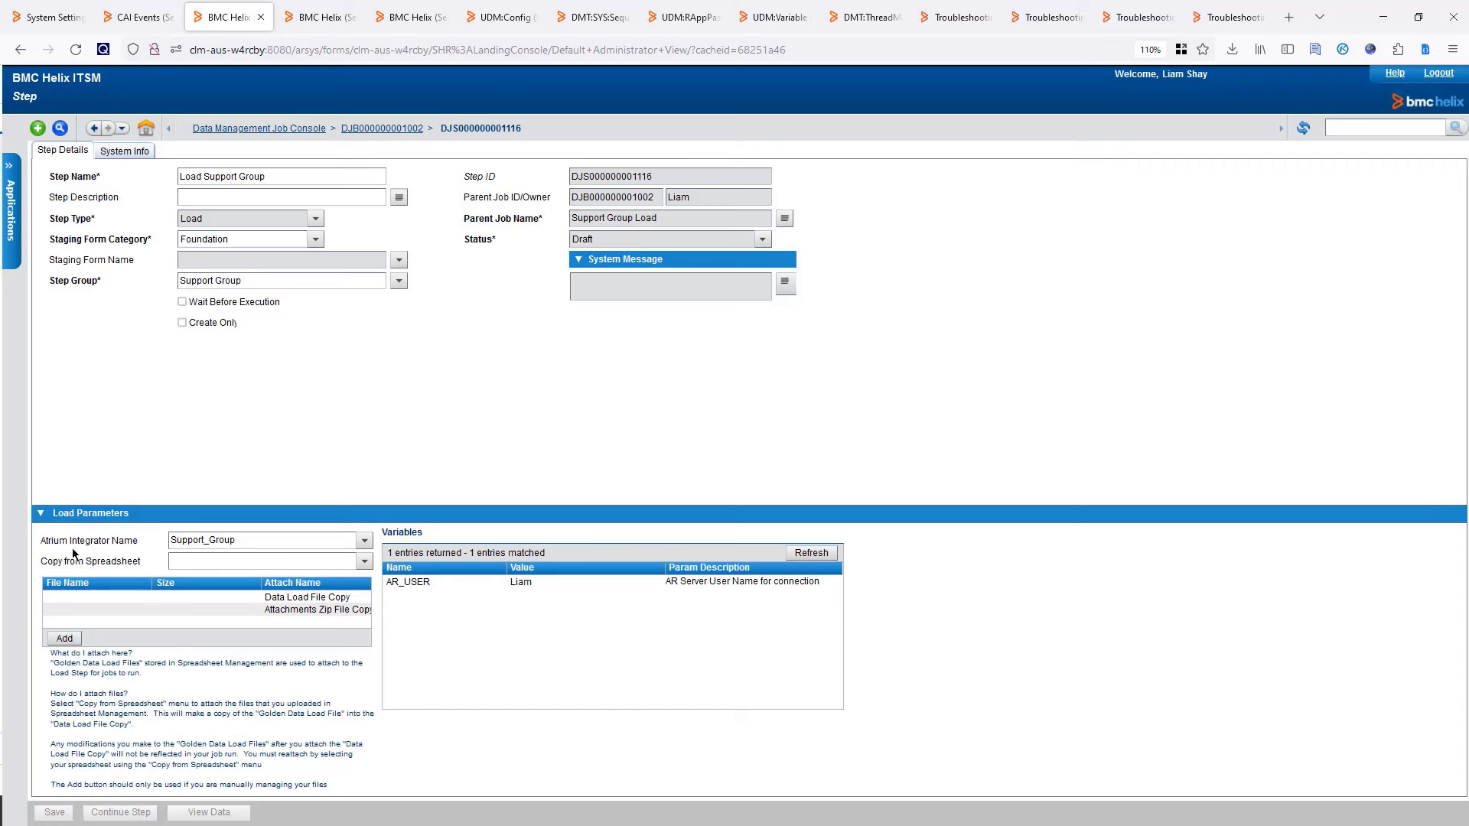
pyautogui.click(232, 539)
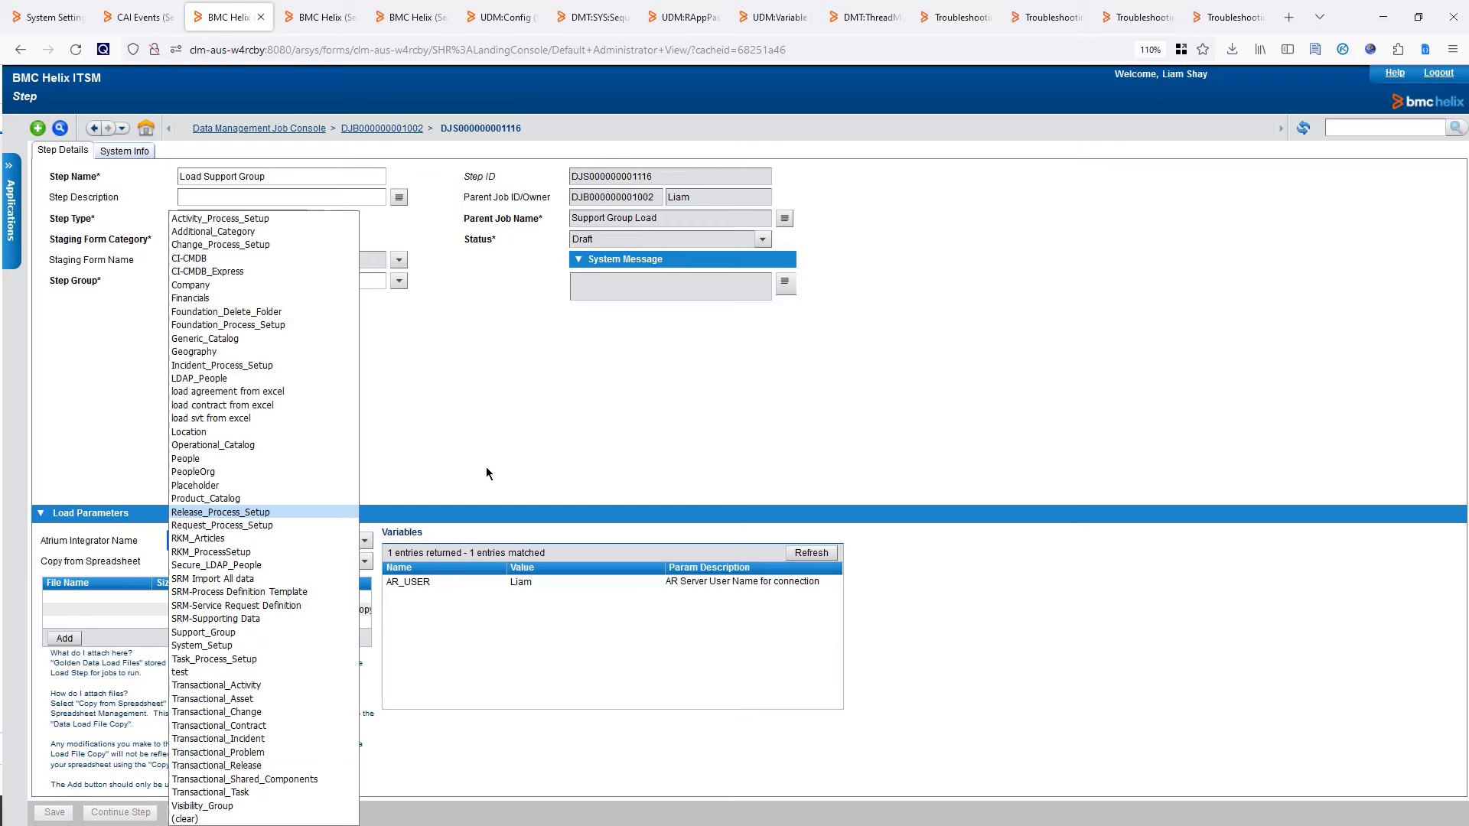
pyautogui.press('Return')
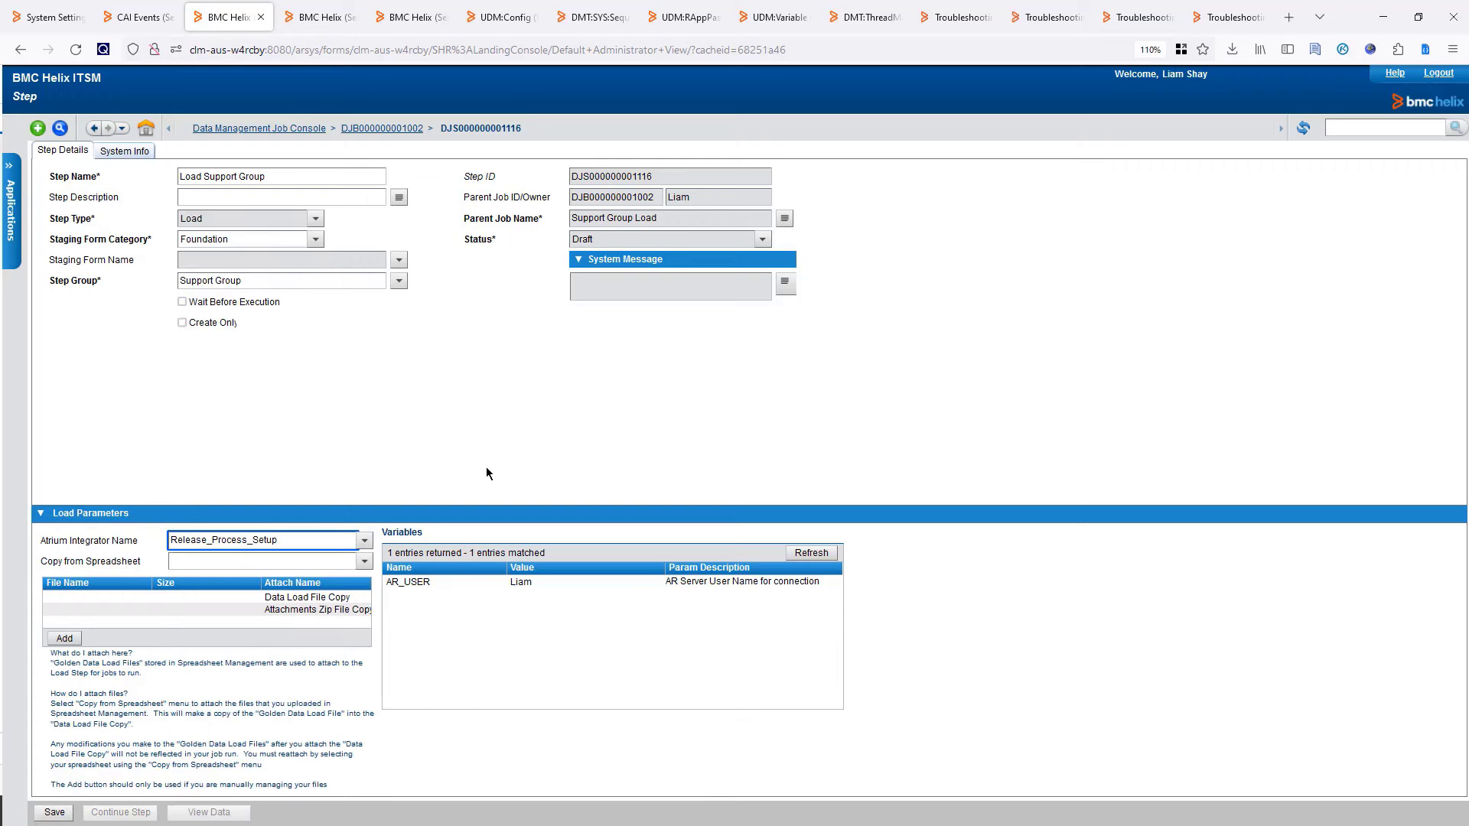
pyautogui.click(366, 541)
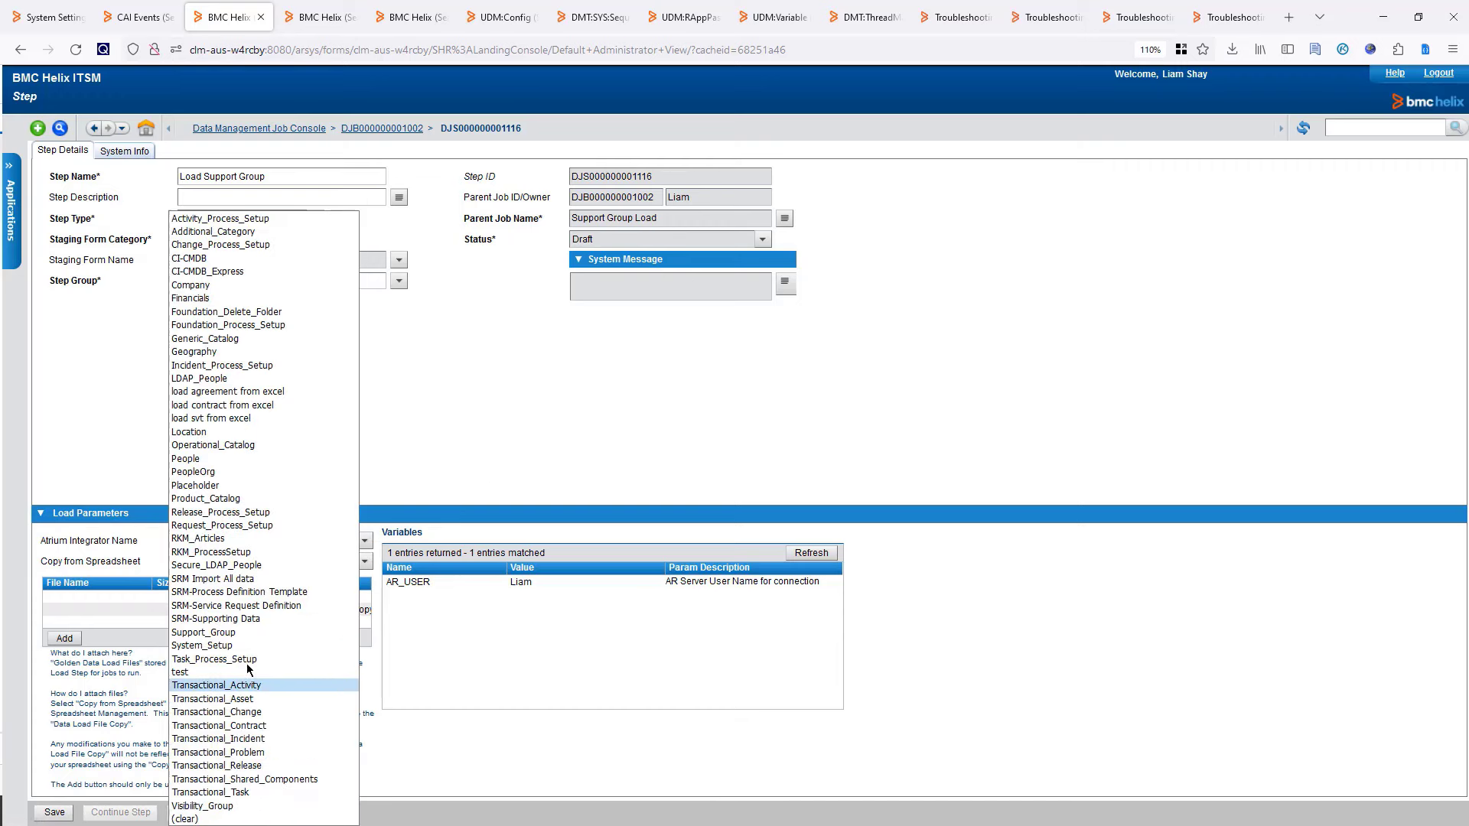
pyautogui.press('Return')
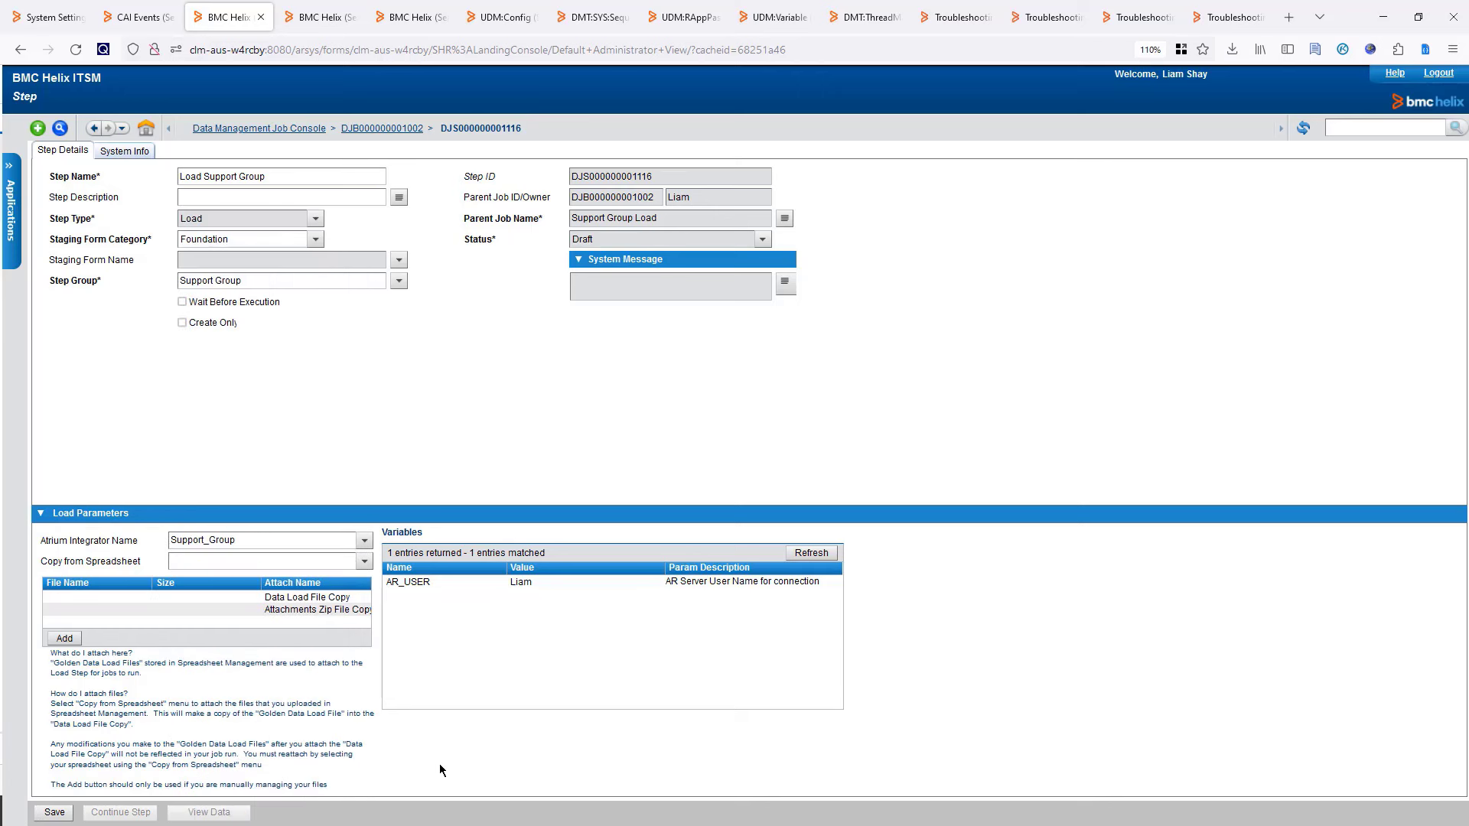
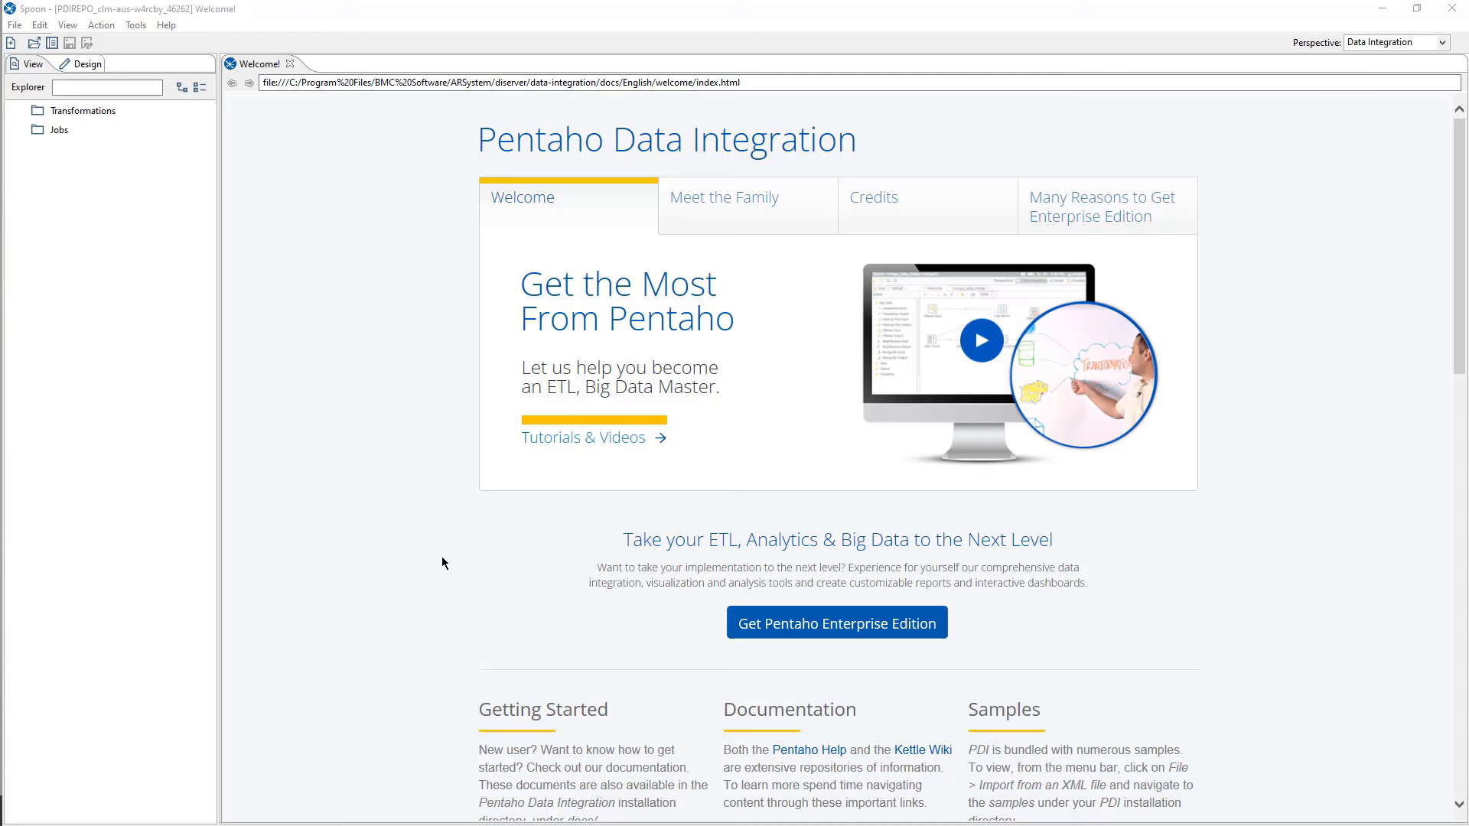
# Switch to Spoon and open the Support_Group job from the repository.
pyautogui.click(15, 25)
pyautogui.click(44, 62)
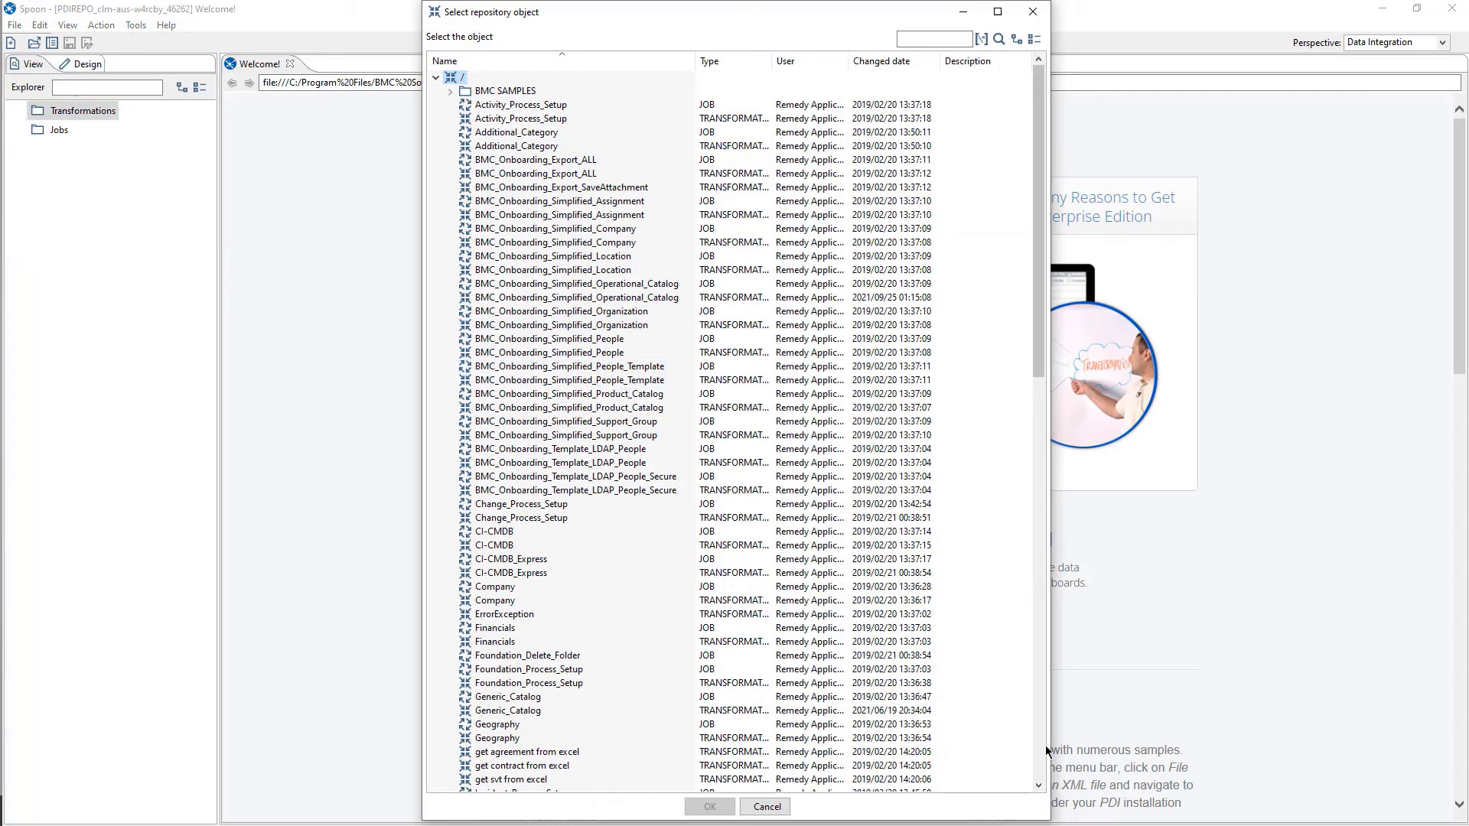
pyautogui.click(1040, 759)
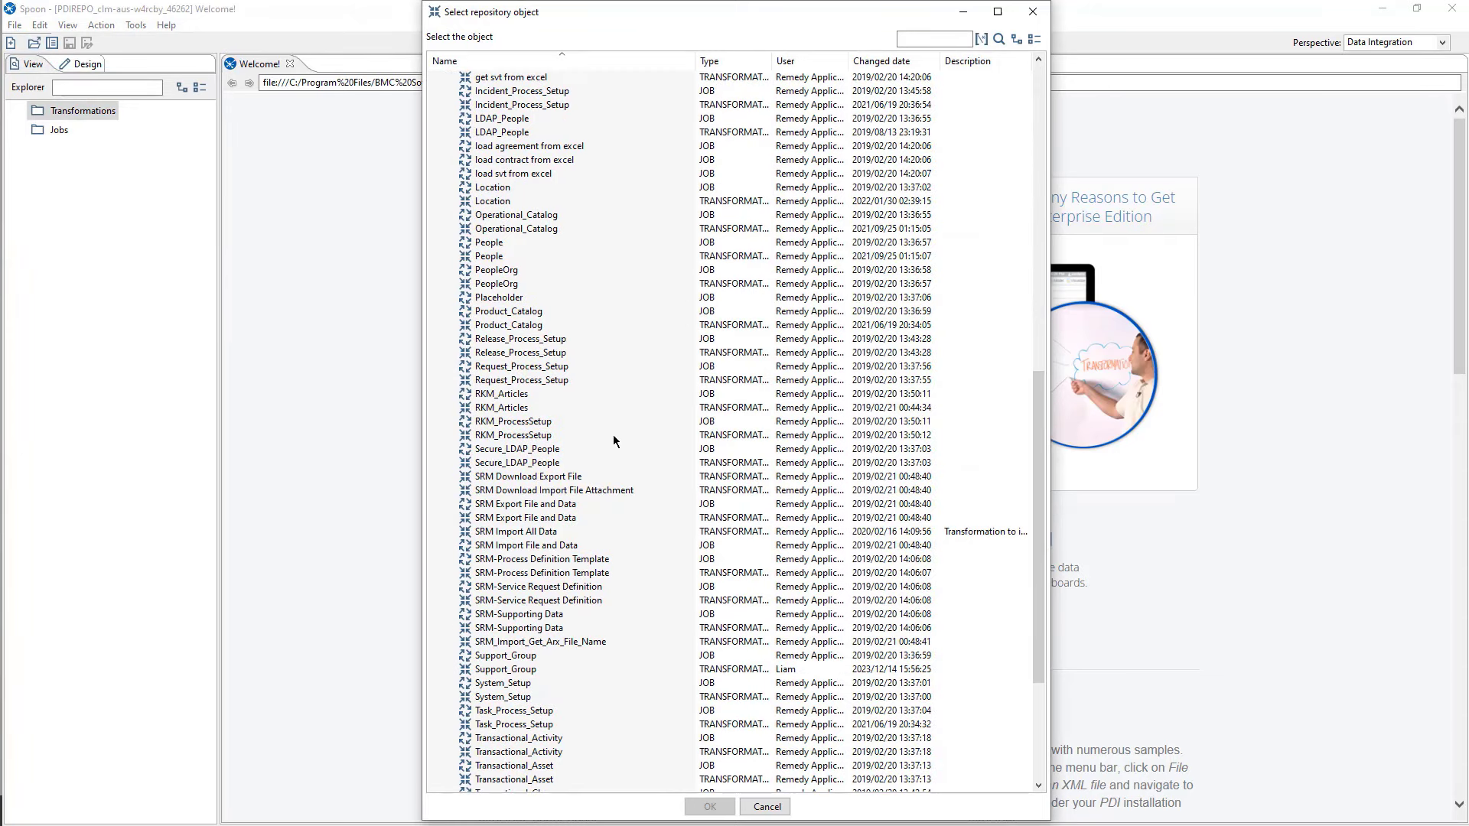
pyautogui.moveTo(1043, 483); pyautogui.dragTo(1041, 516)
pyautogui.click(520, 586)
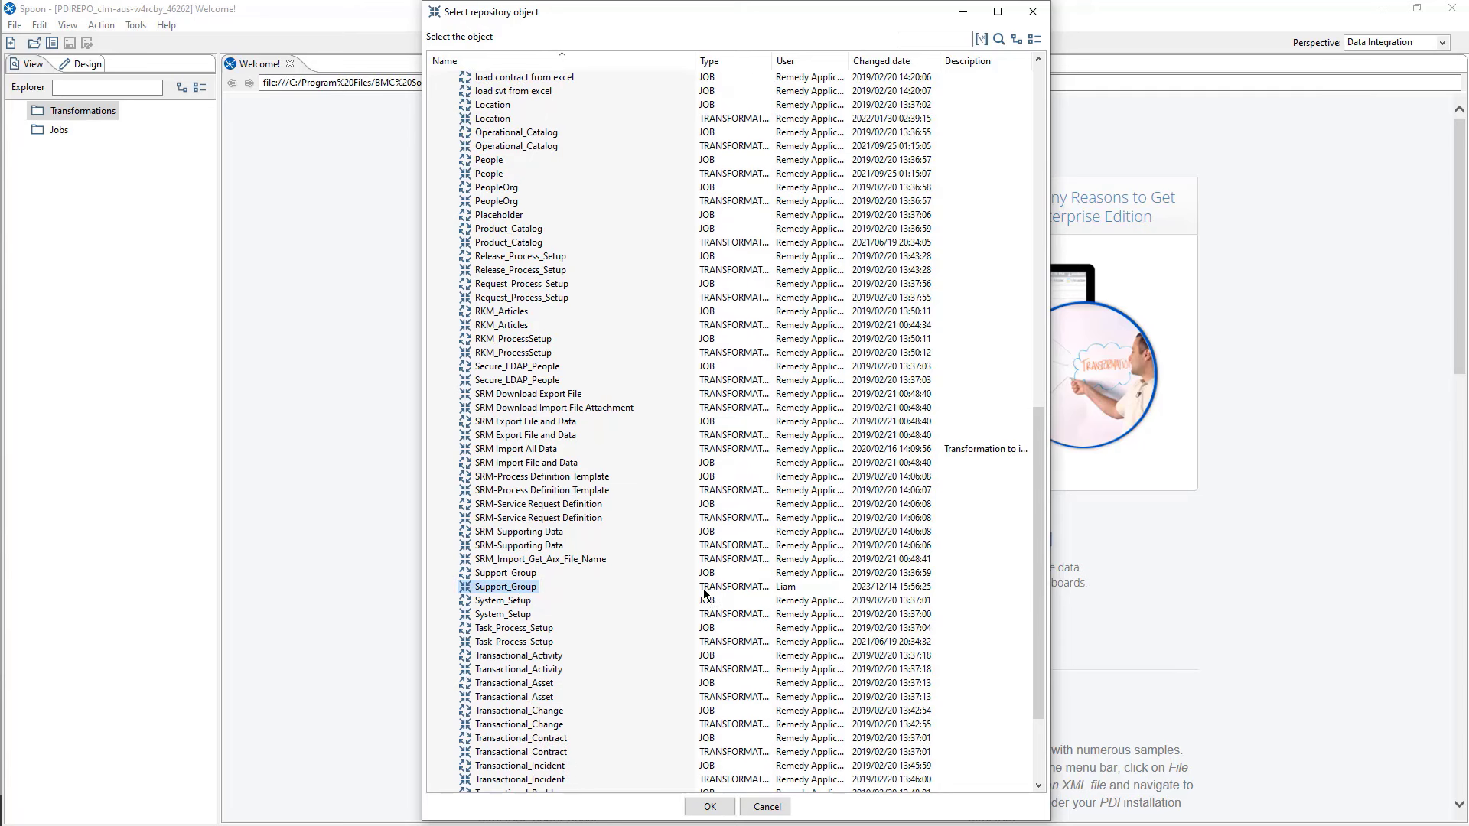
pyautogui.click(527, 574)
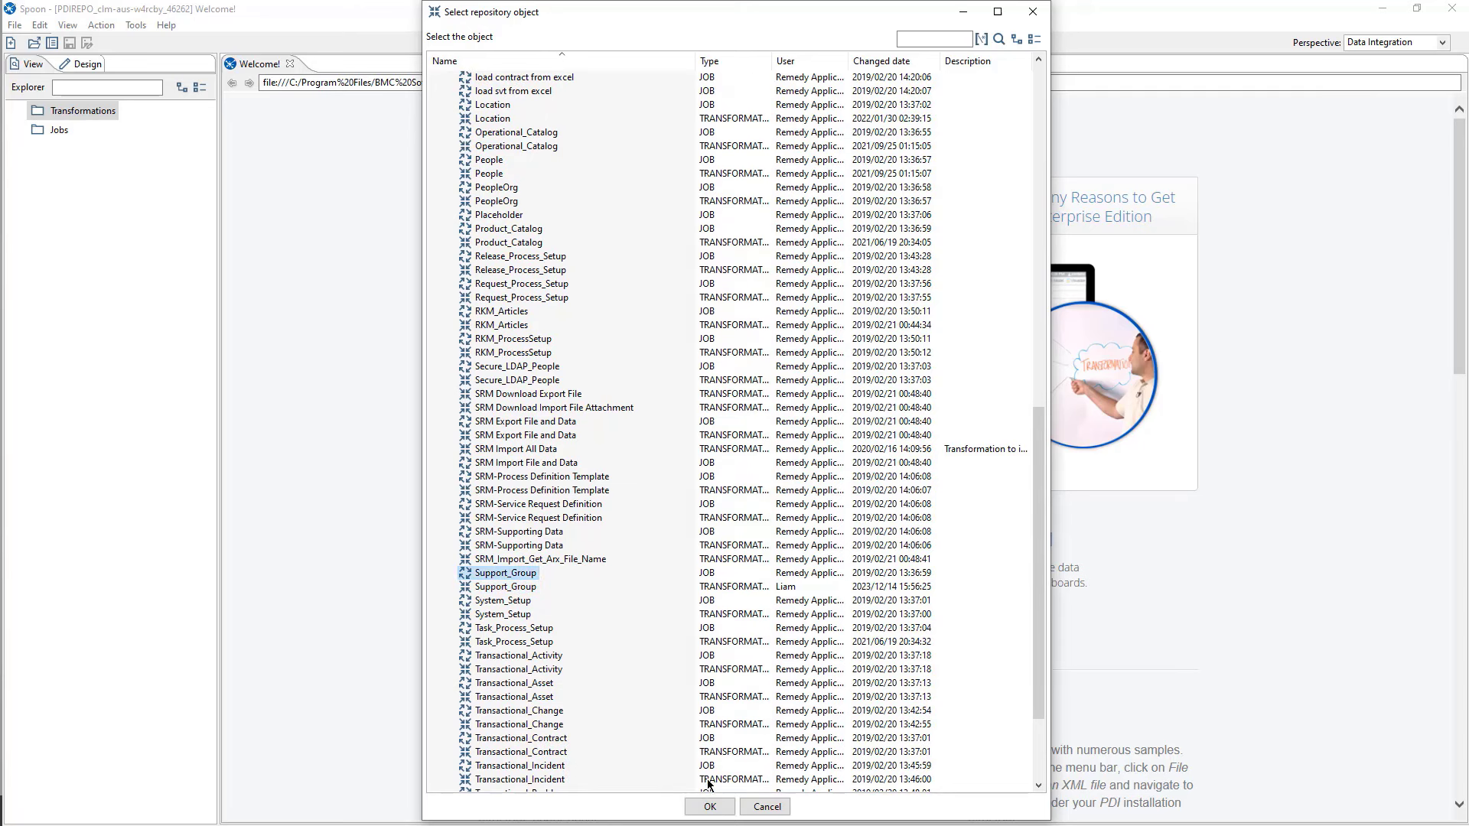
pyautogui.click(711, 808)
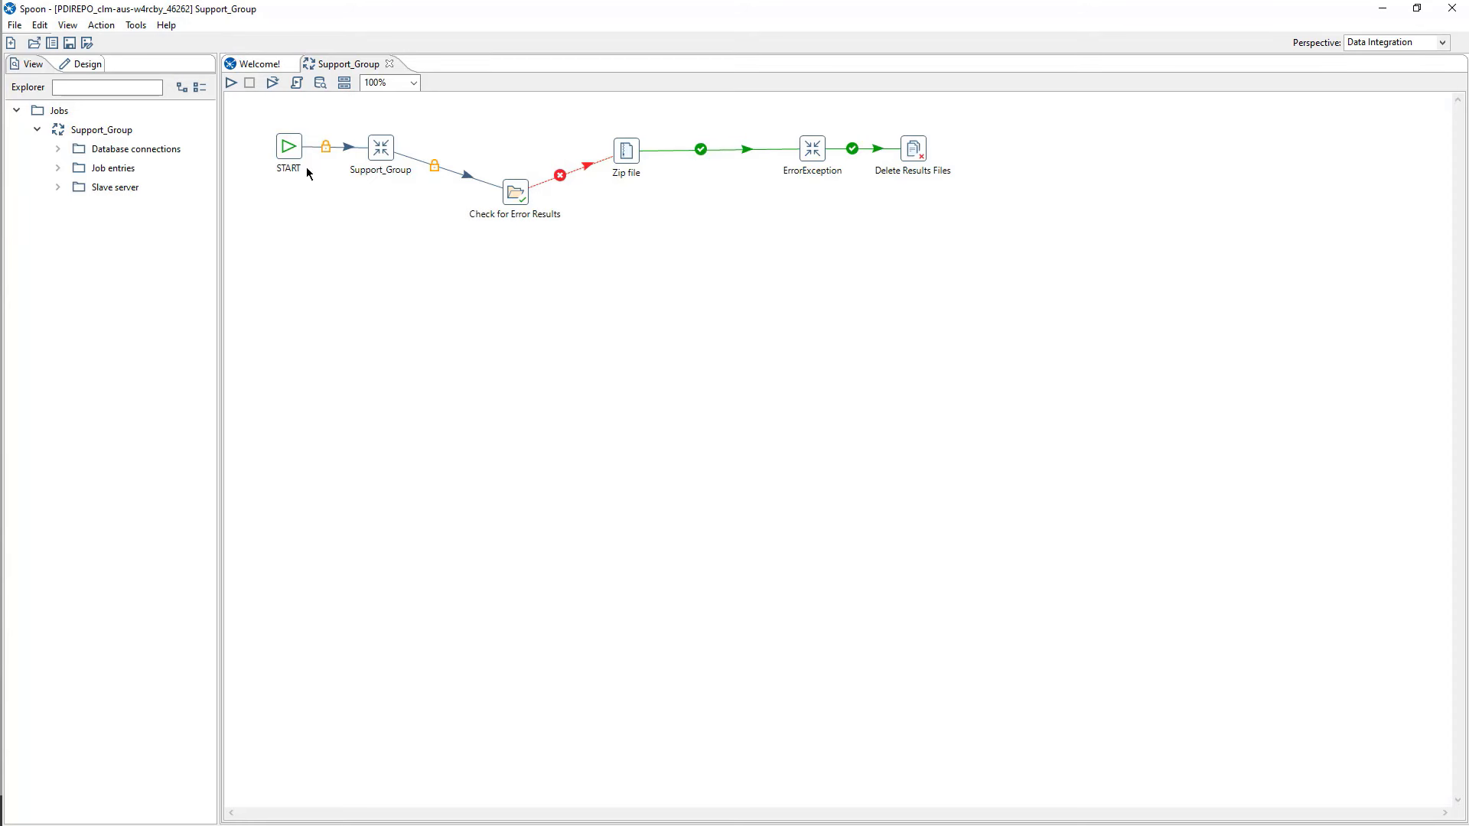
# Open the transformation referenced by the Support_Group entry of the job.
pyautogui.click(379, 149)
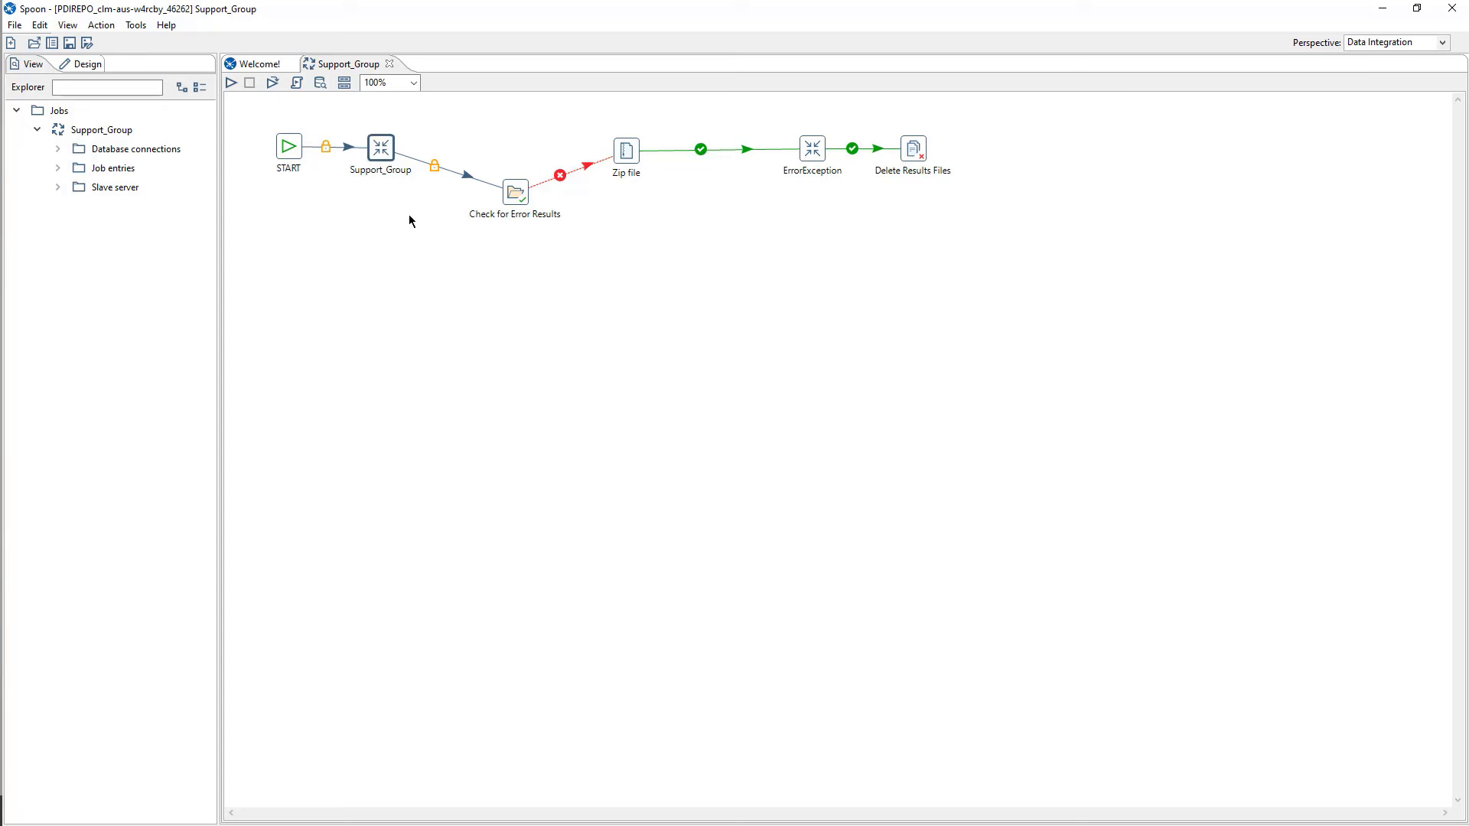
pyautogui.rightClick(385, 145)
pyautogui.moveTo(468, 206)
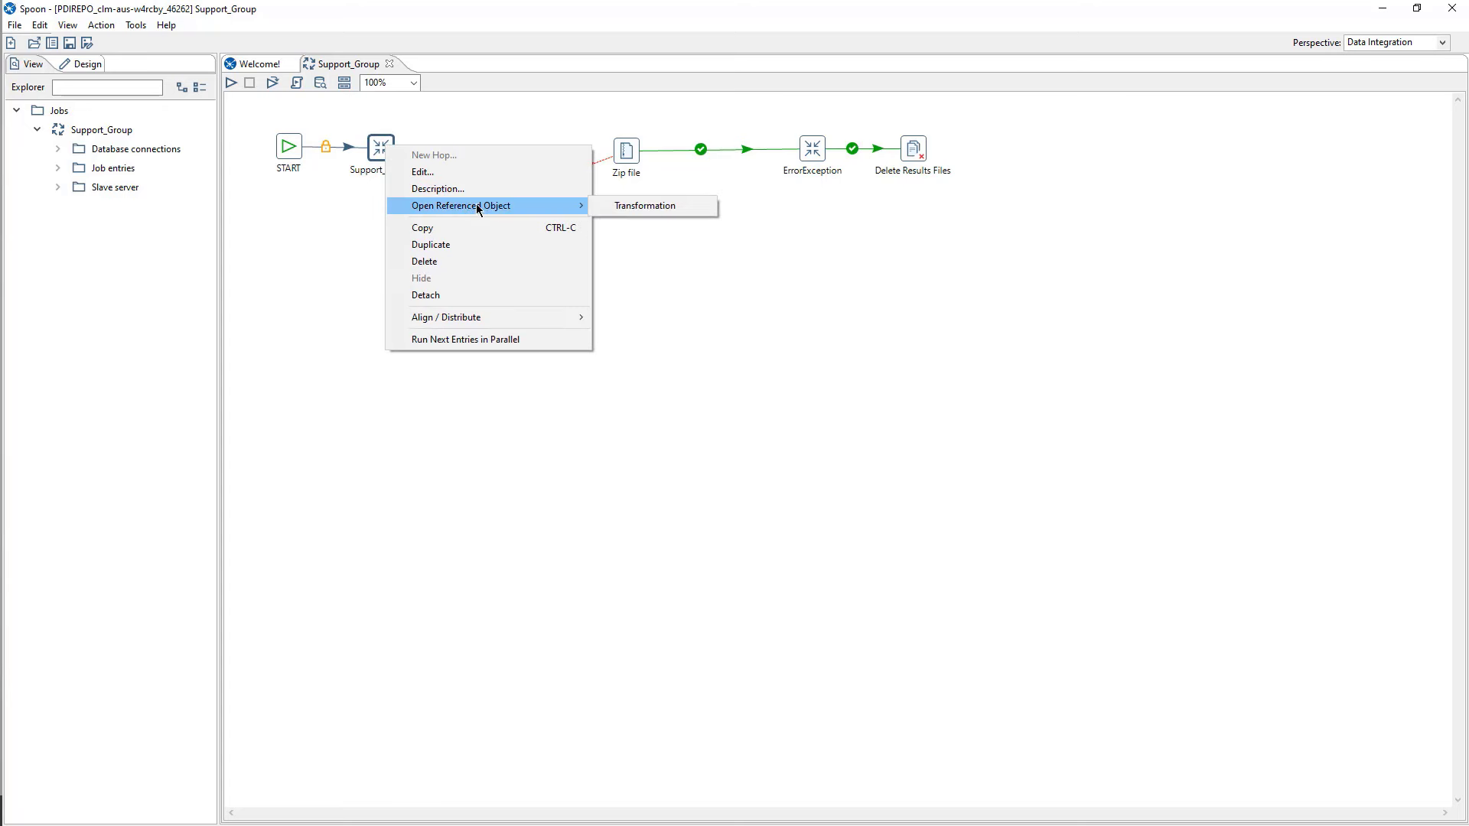
pyautogui.click(633, 205)
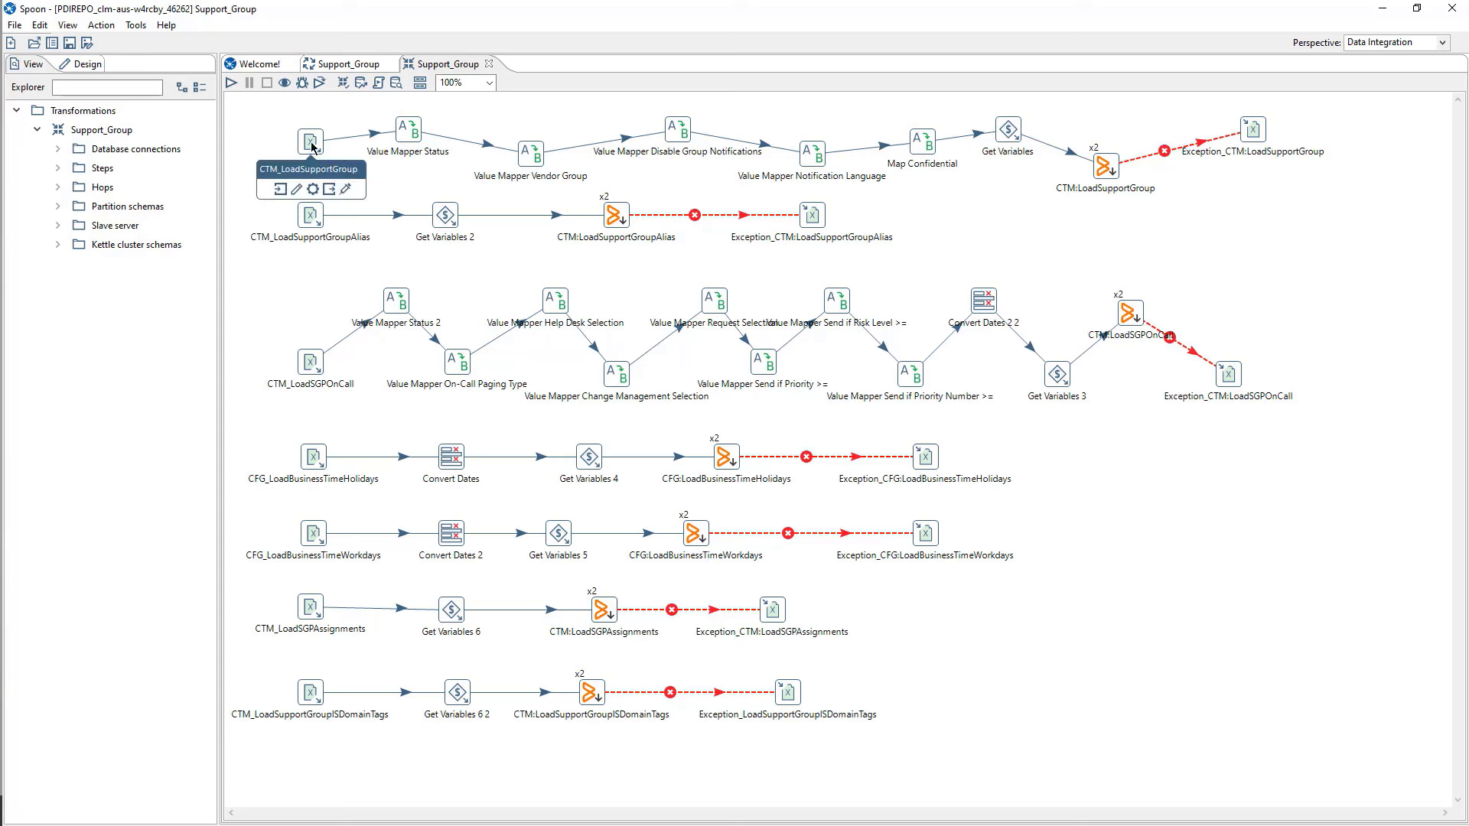
# Examine the spreadsheet input steps and the CTM:LoadSupportGroup output step of the Support_Group transformation.
pyautogui.click(331, 352)
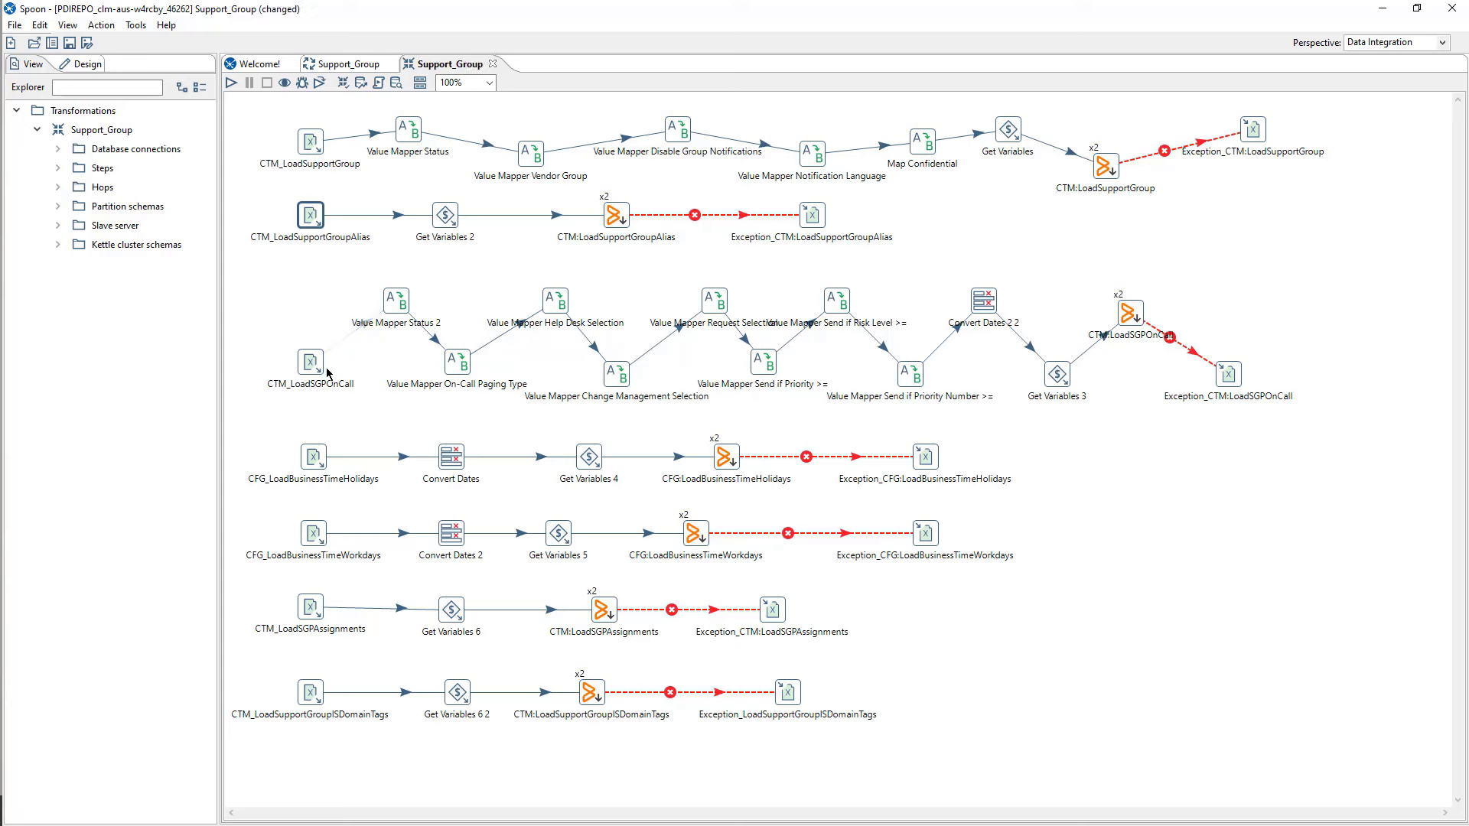
pyautogui.moveTo(319, 460); pyautogui.dragTo(315, 450)
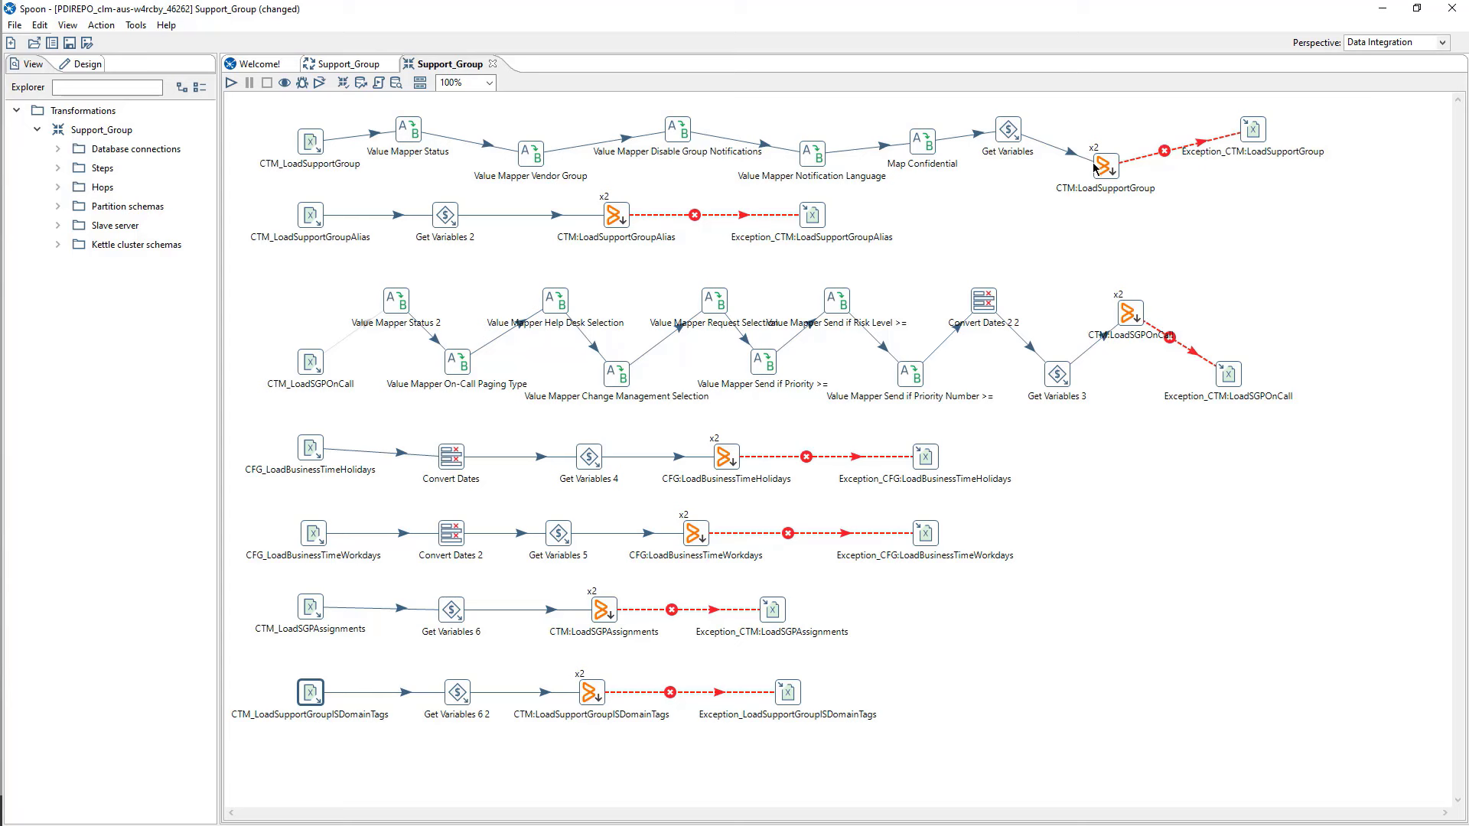
pyautogui.moveTo(1096, 166); pyautogui.dragTo(1105, 172)
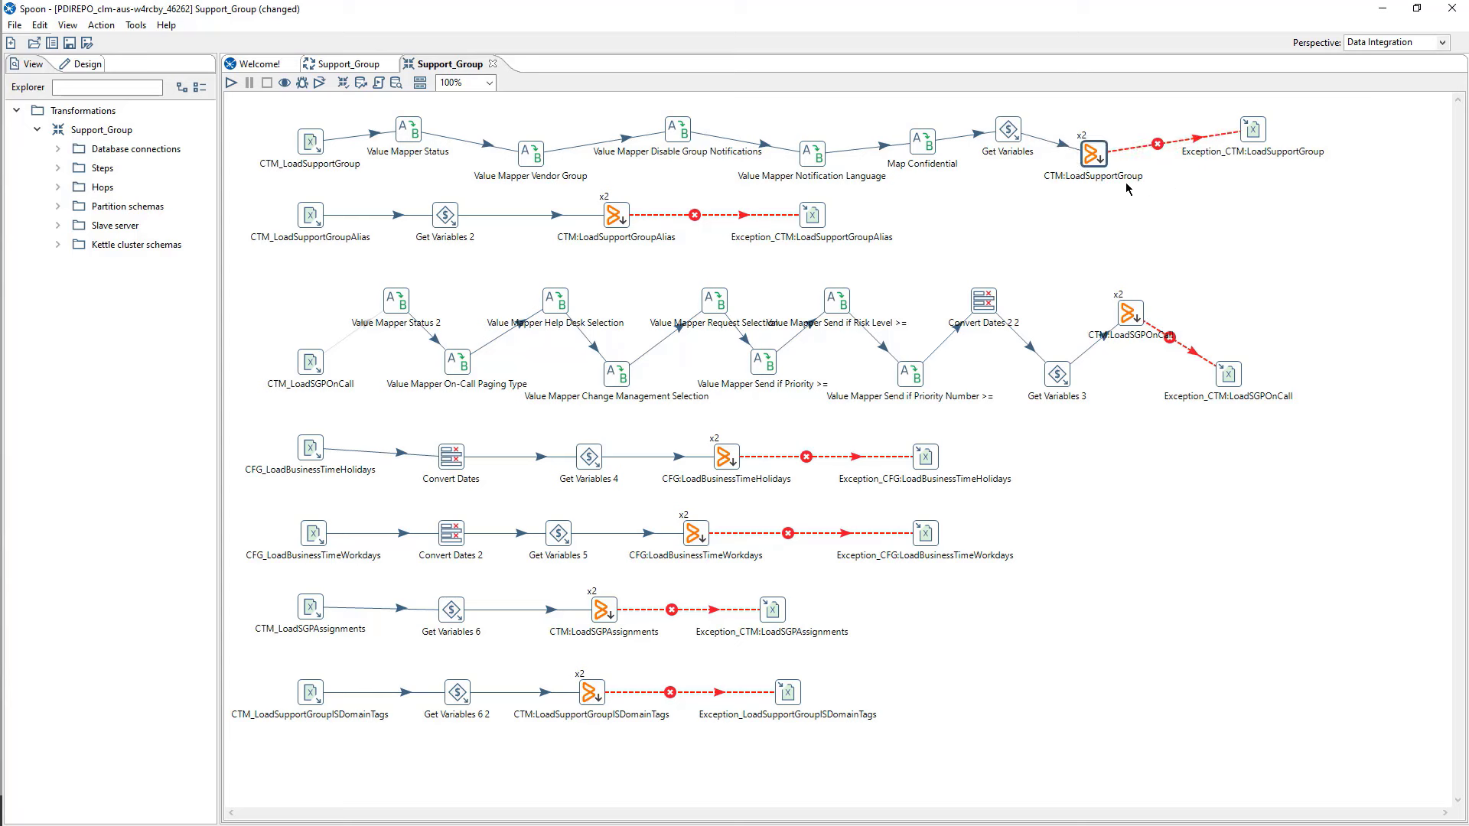
pyautogui.moveTo(1100, 167)
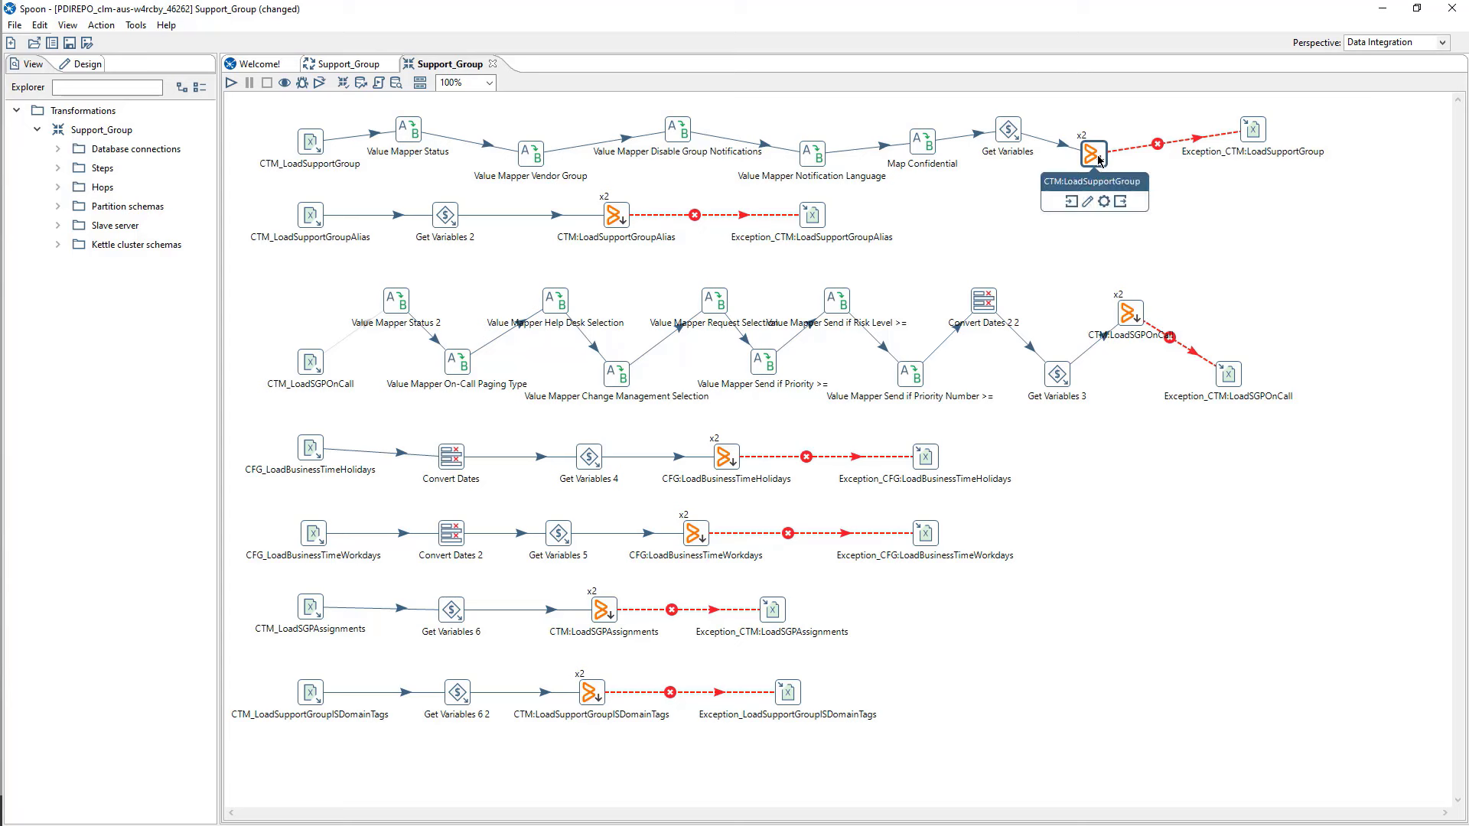
# Open the CTM:LoadSupportGroup output step, examine its form name and field mapping, and close it without changes.
pyautogui.rightClick(1096, 157)
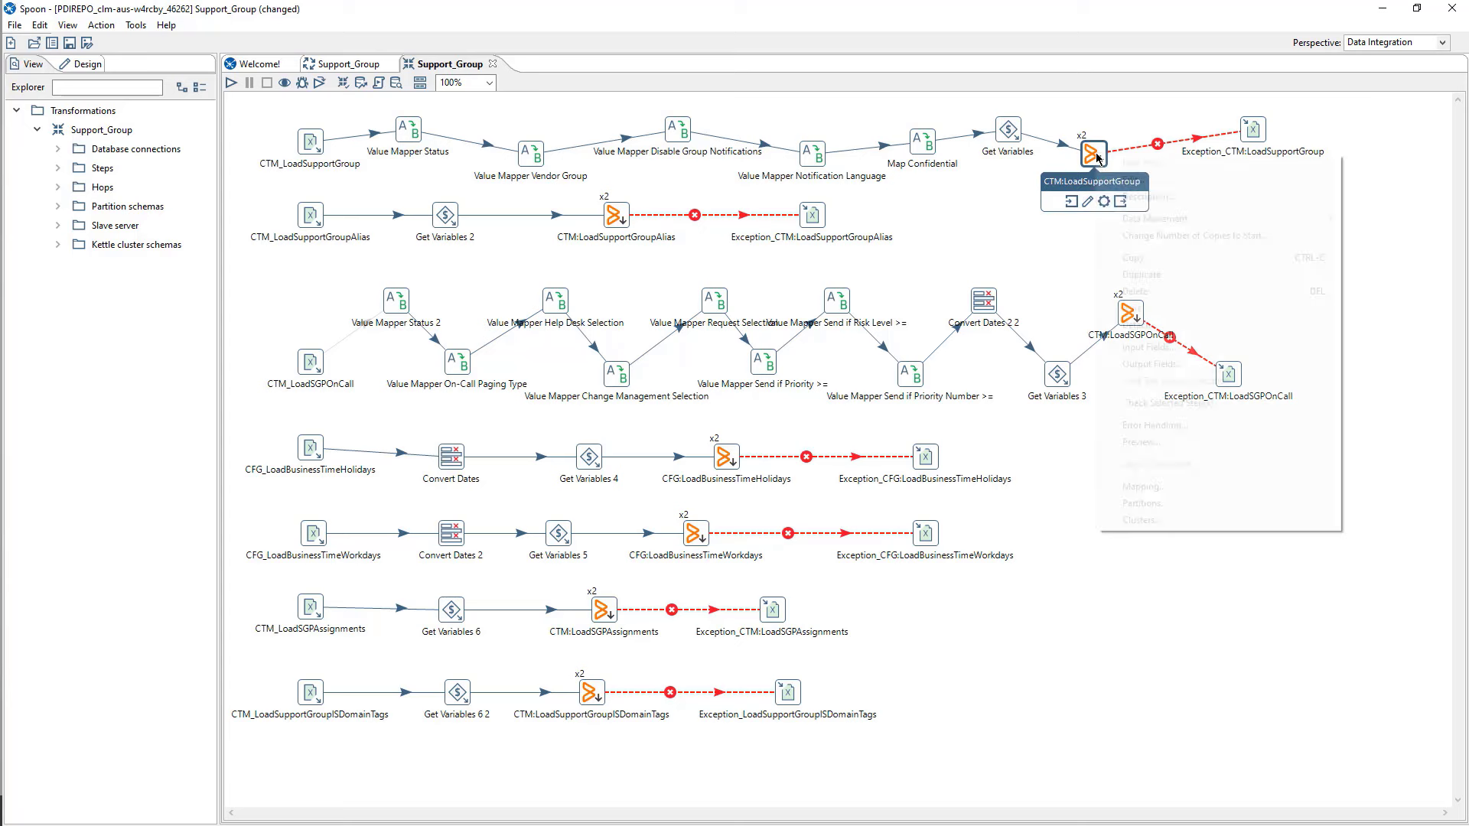
pyautogui.click(1104, 229)
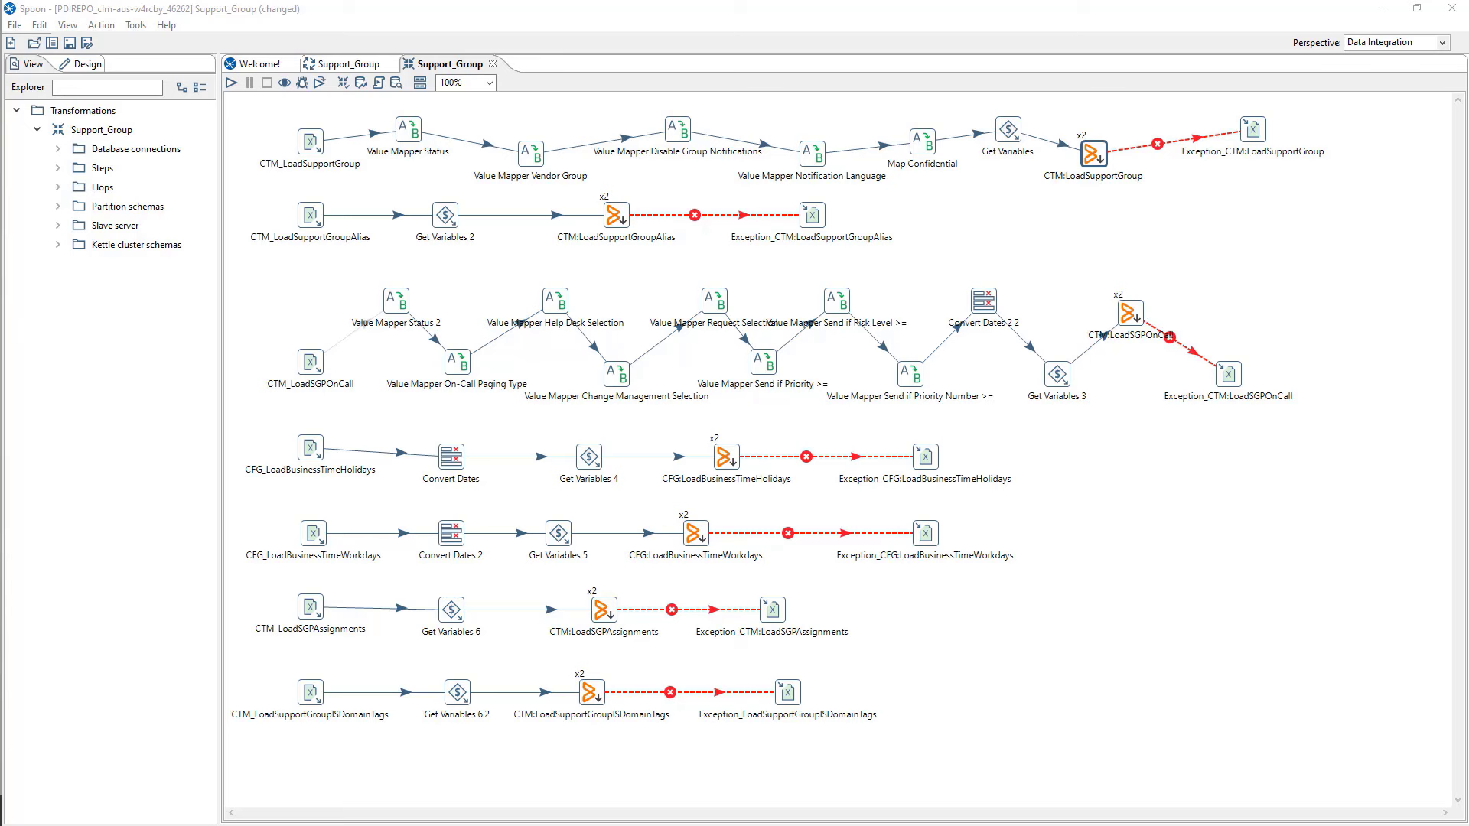
pyautogui.doubleClick(1094, 154)
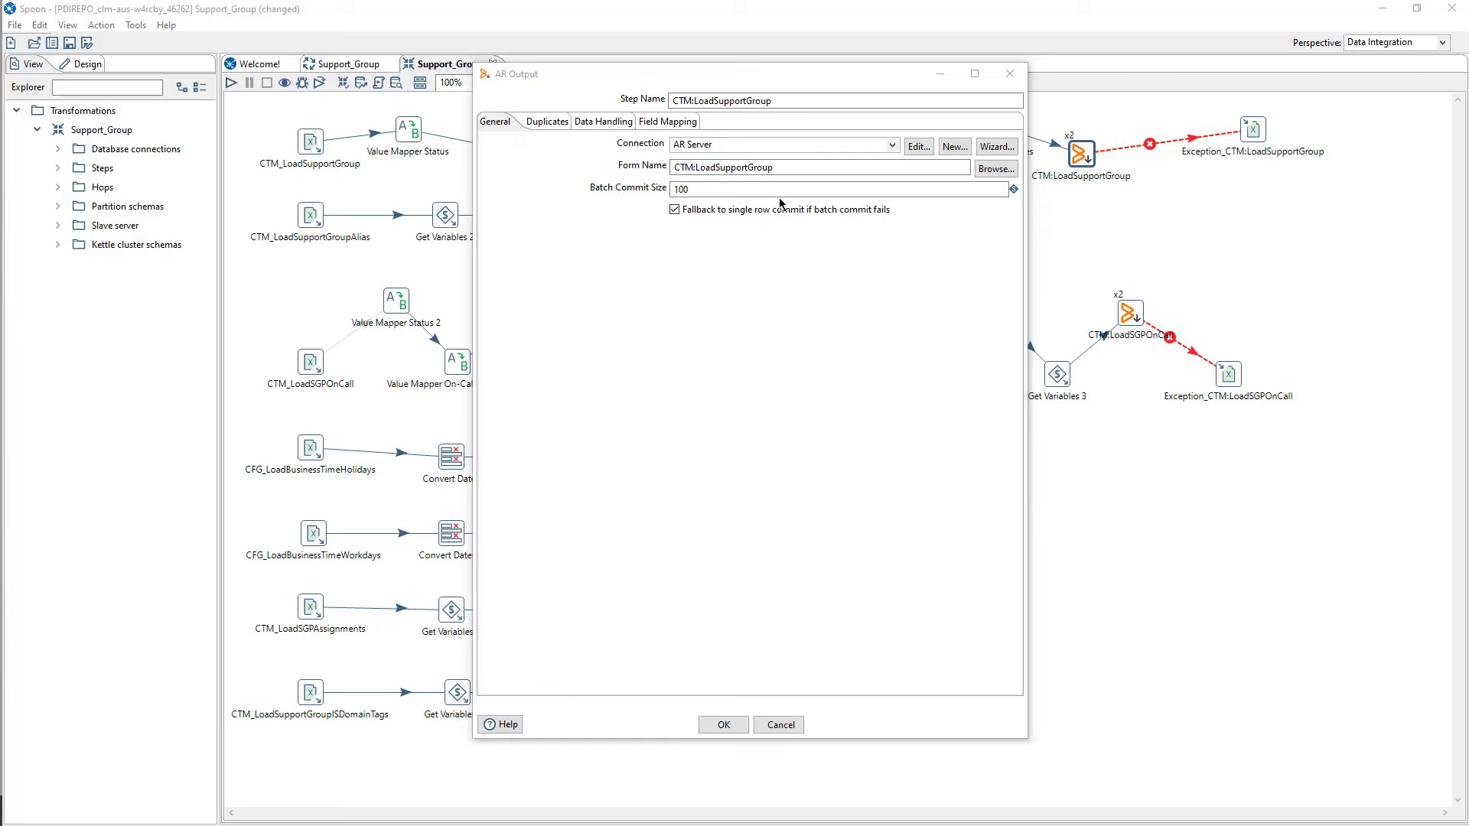
pyautogui.moveTo(784, 168); pyautogui.dragTo(674, 168)
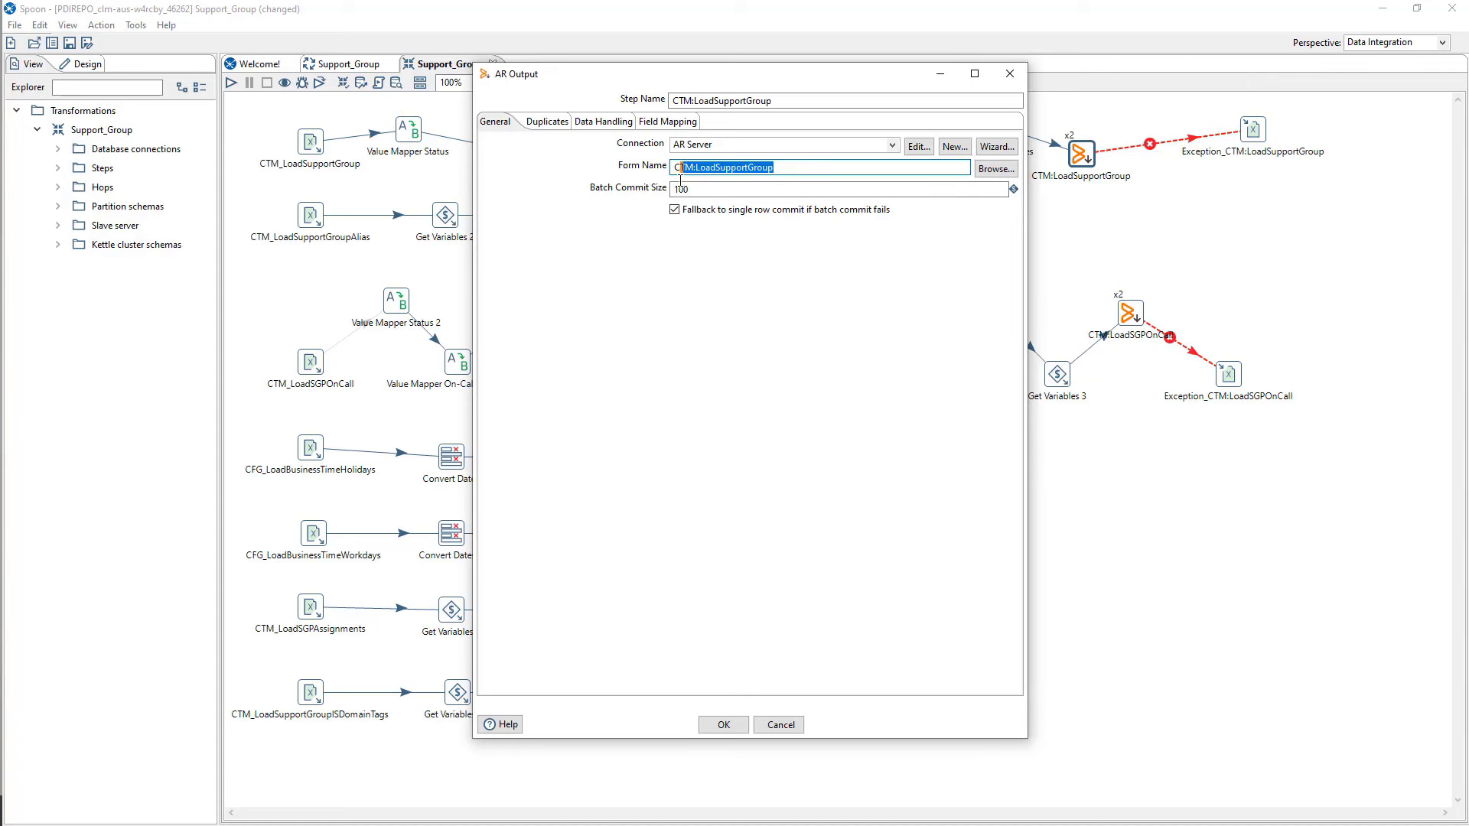
pyautogui.click(652, 123)
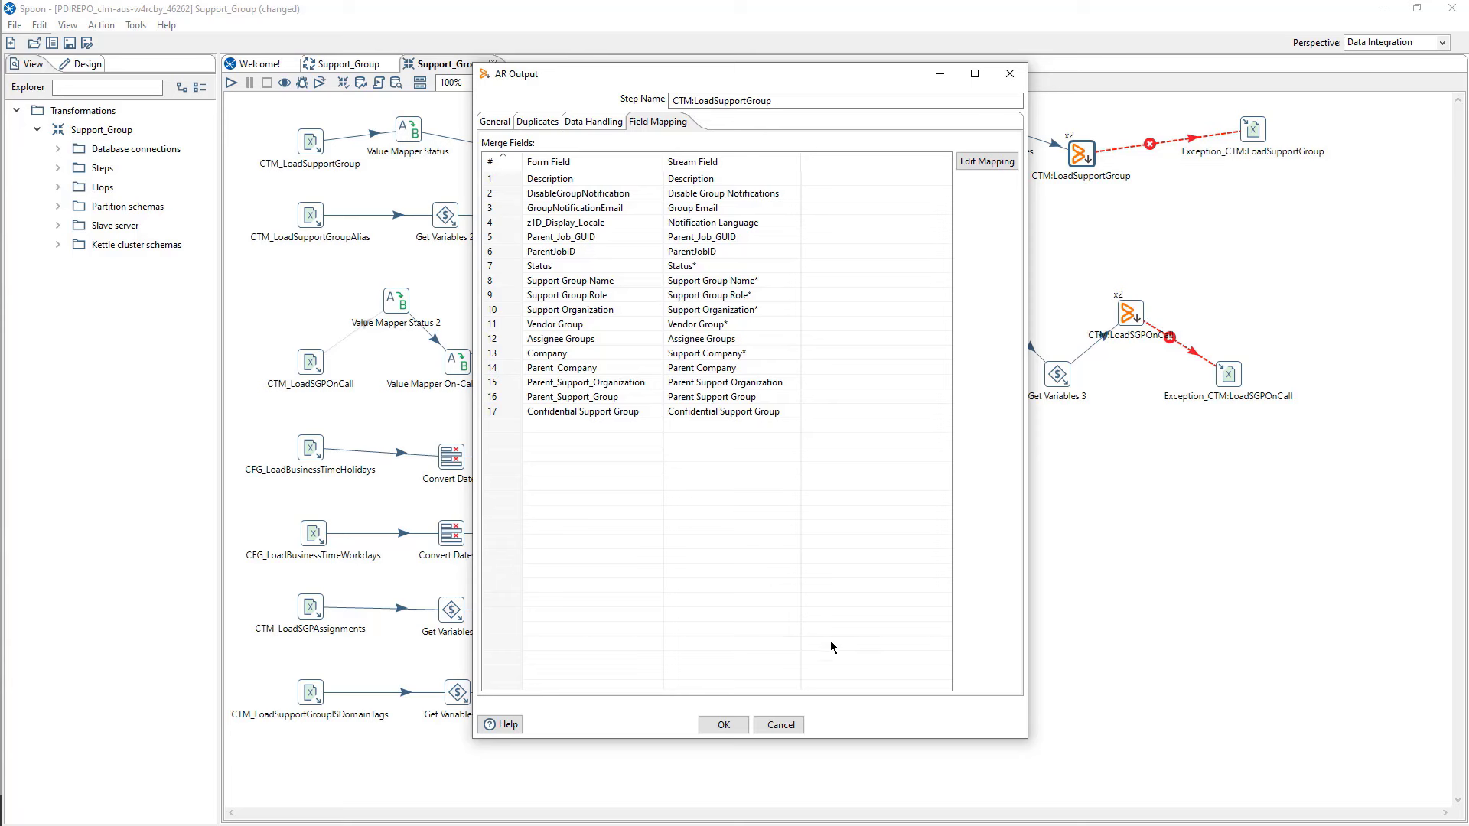
pyautogui.click(781, 726)
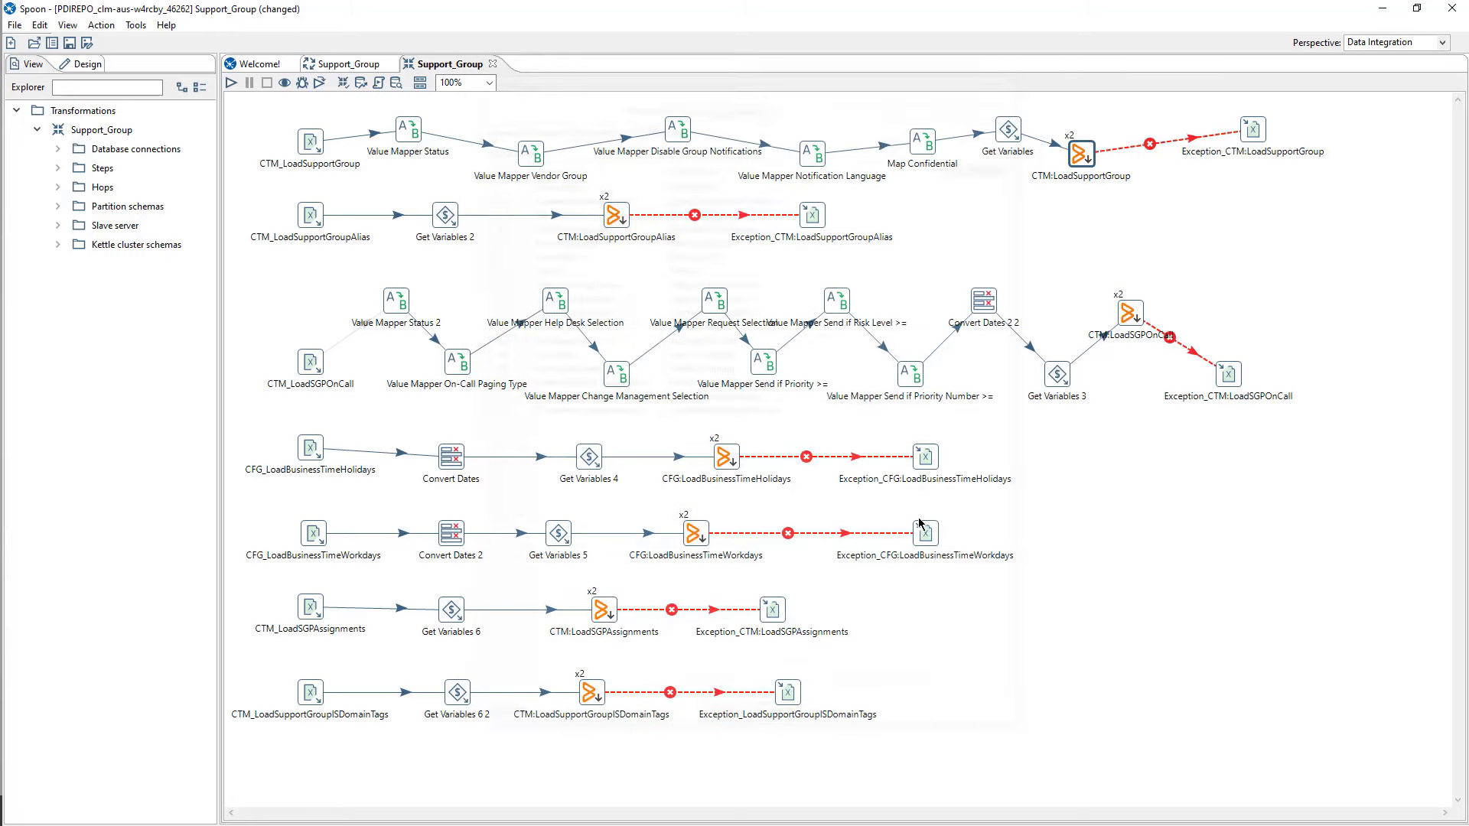
# Back in BMC Helix ITSM, attach Support_Group Valid.xlsm as the load step's Data Load File Copy, save it and return to the job.
pyautogui.click(1382, 8)
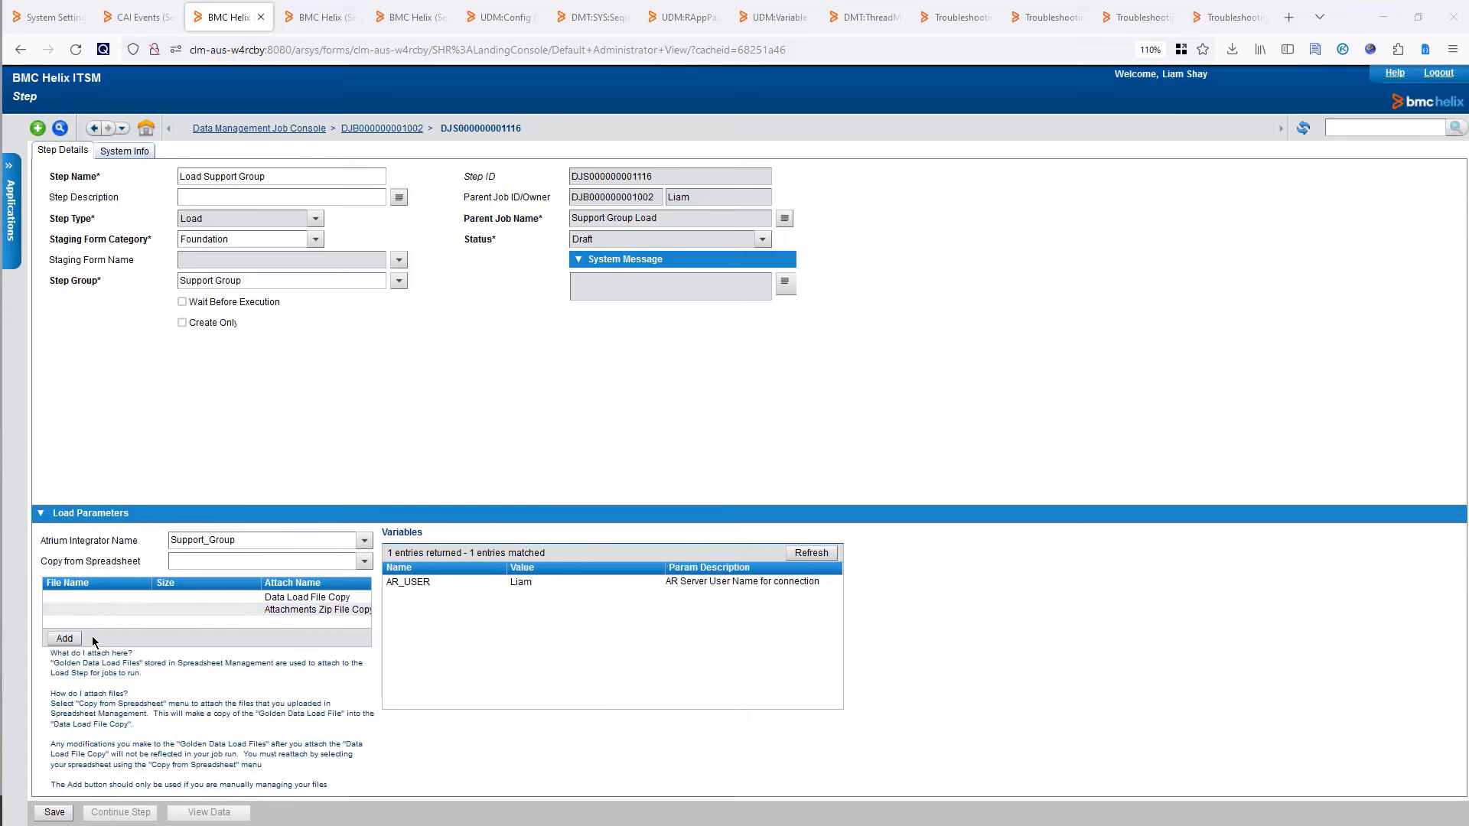
pyautogui.click(65, 638)
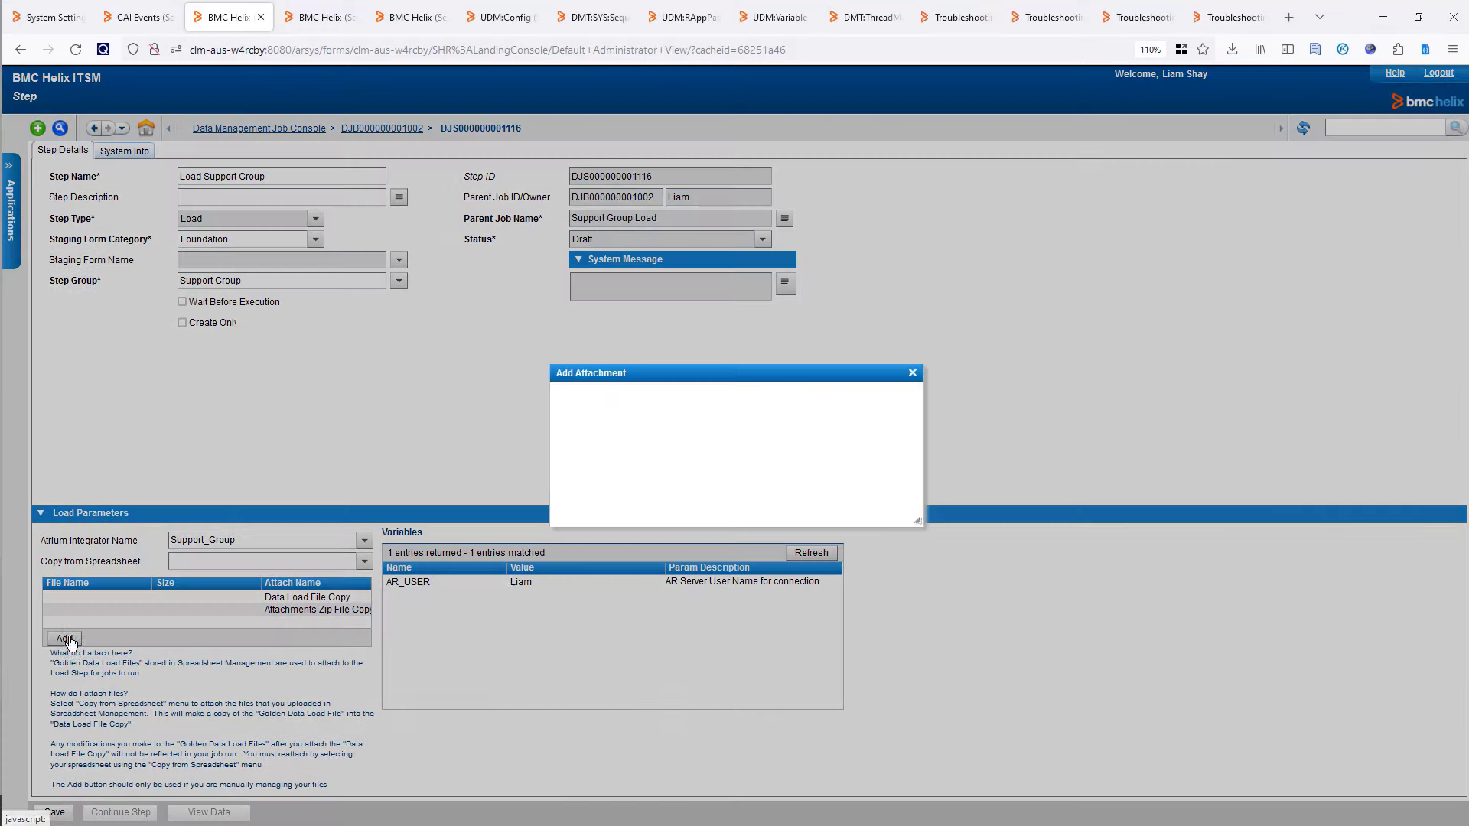
pyautogui.click(662, 397)
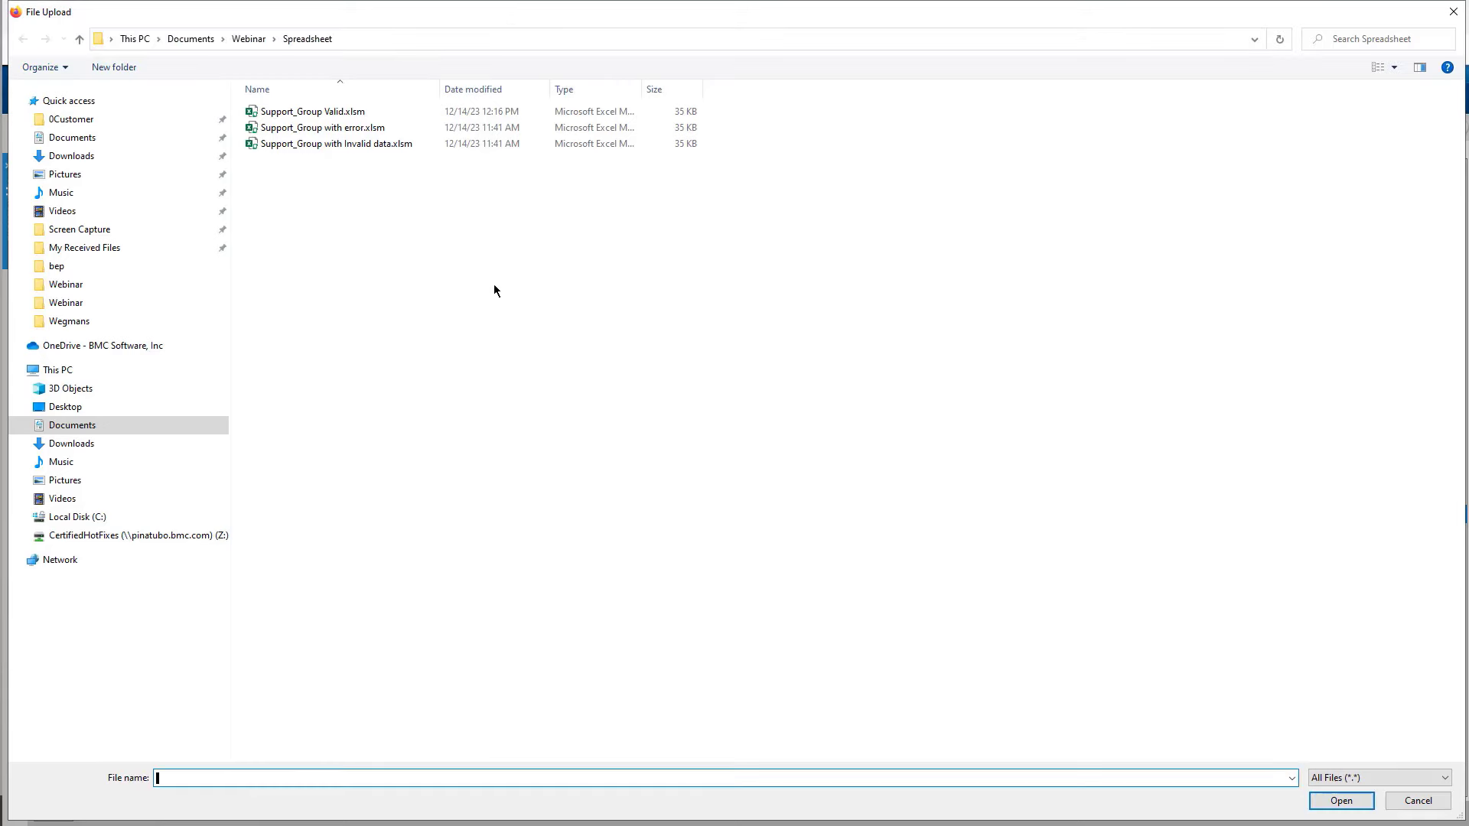
pyautogui.doubleClick(360, 113)
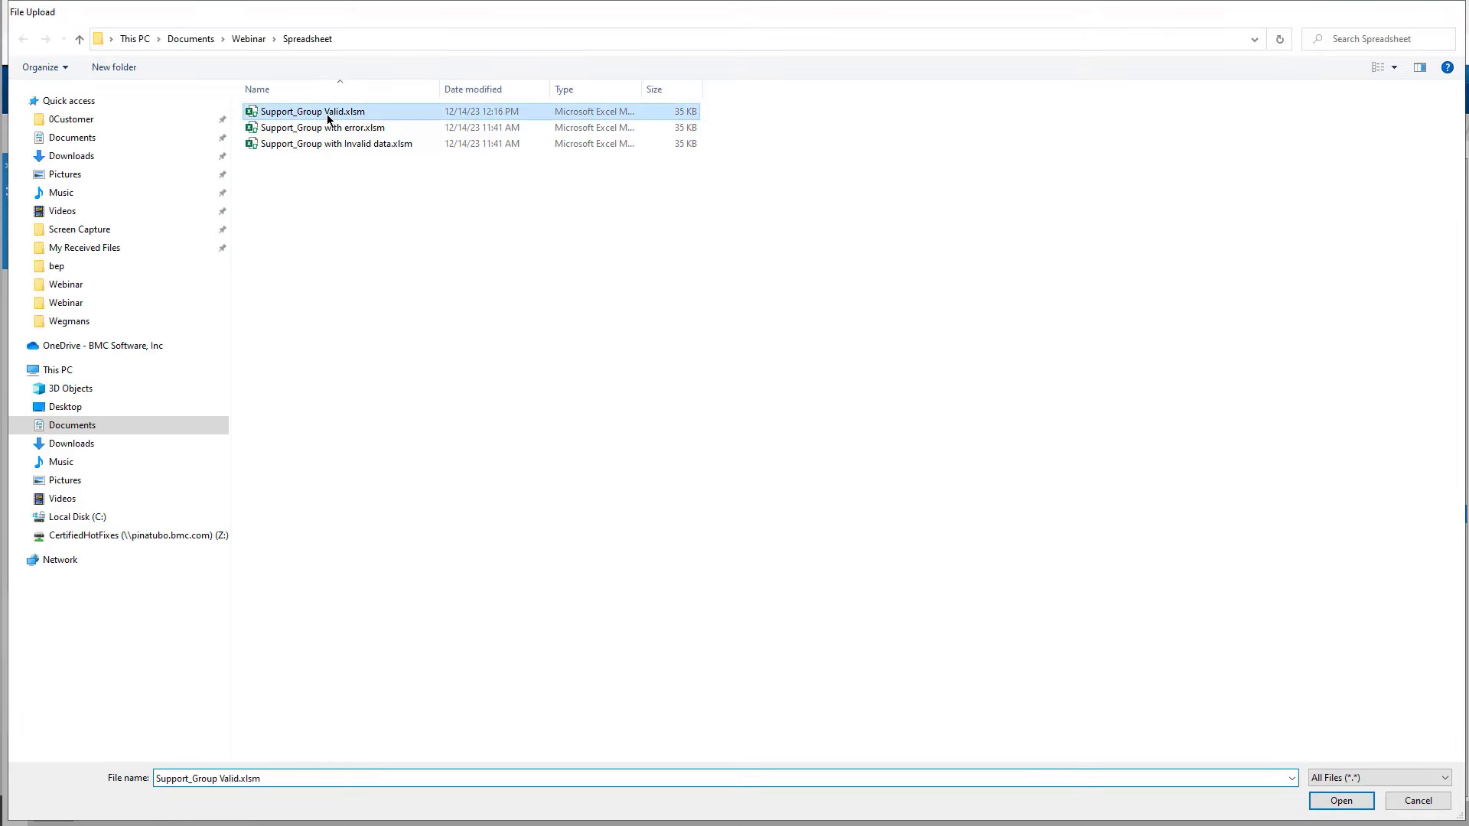
pyautogui.click(851, 511)
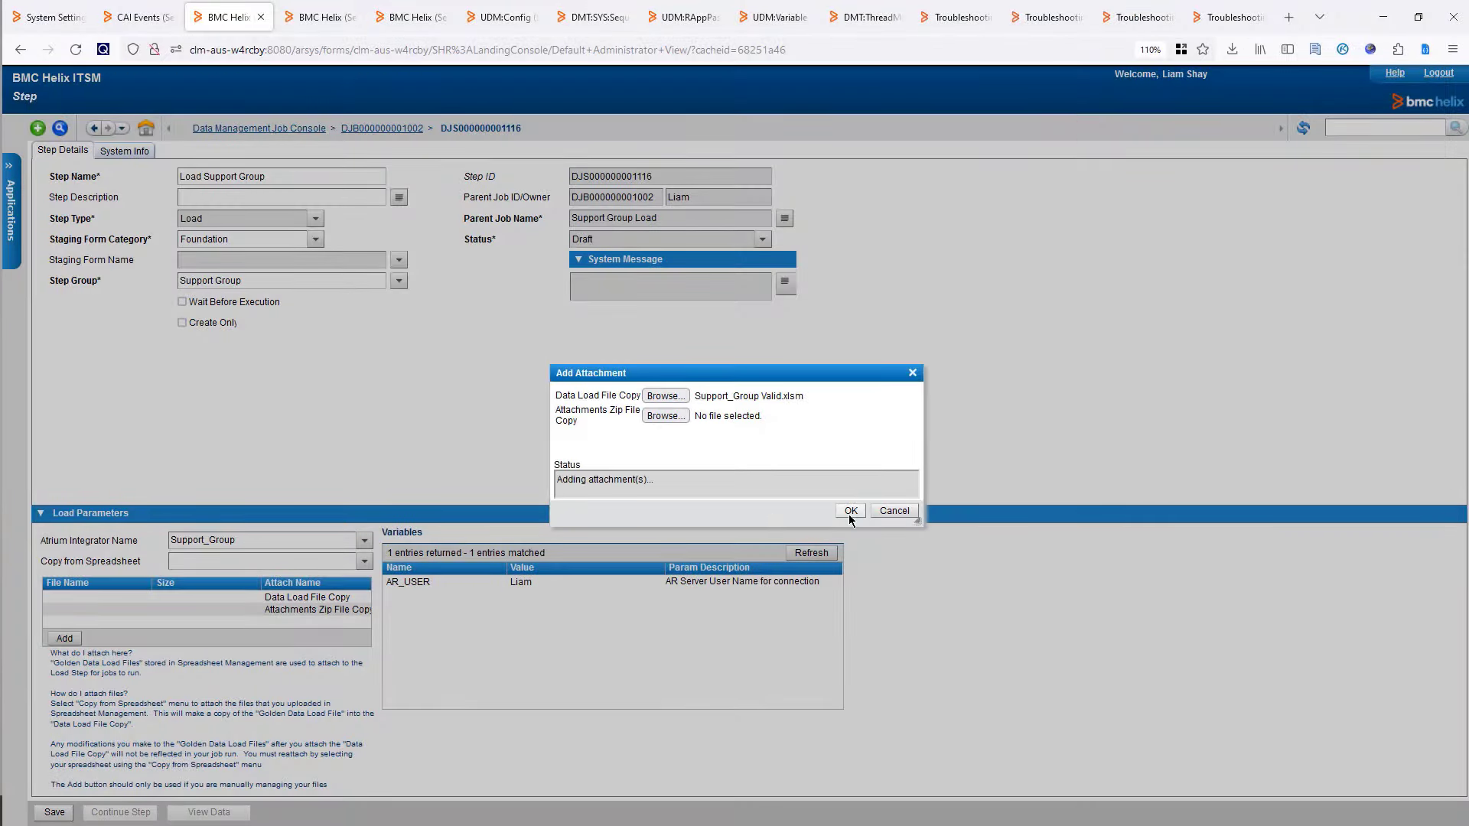
pyautogui.click(55, 812)
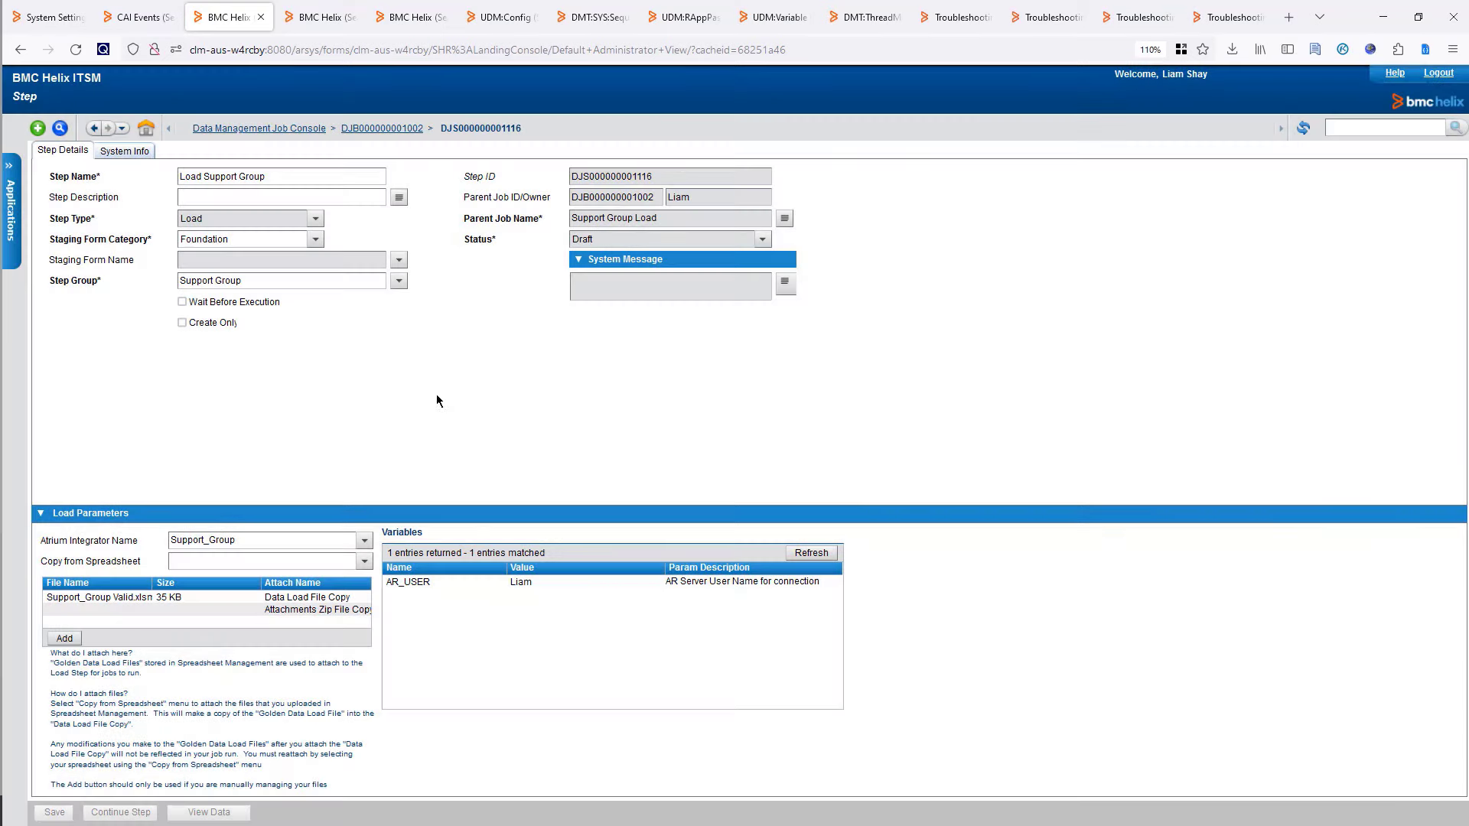
pyautogui.click(395, 128)
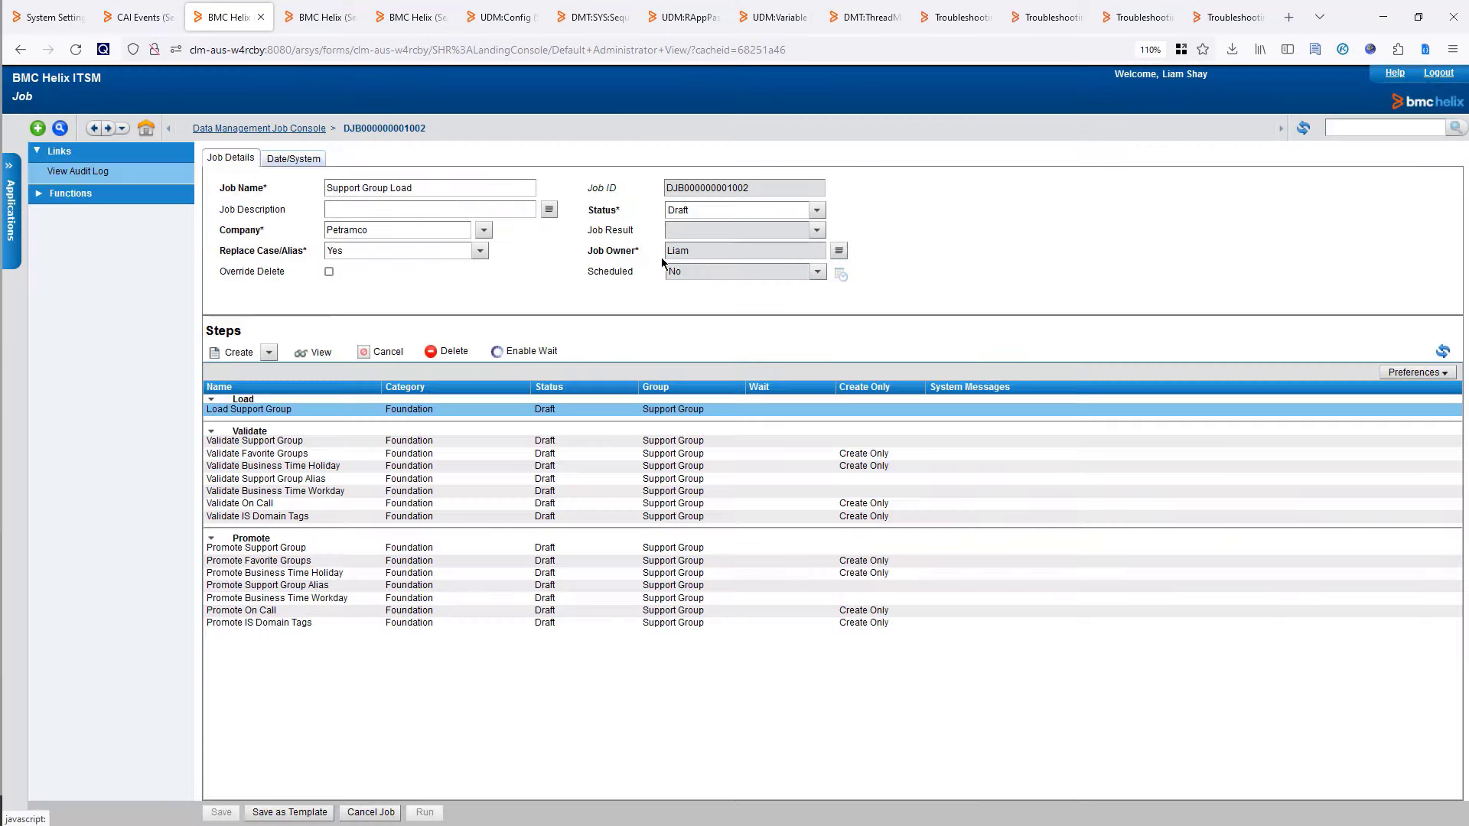
# Set the Support Group Load job's status to Built, save the job and run it.
pyautogui.keyDown('ctrl'); pyautogui.click(694, 411); pyautogui.keyUp('ctrl')
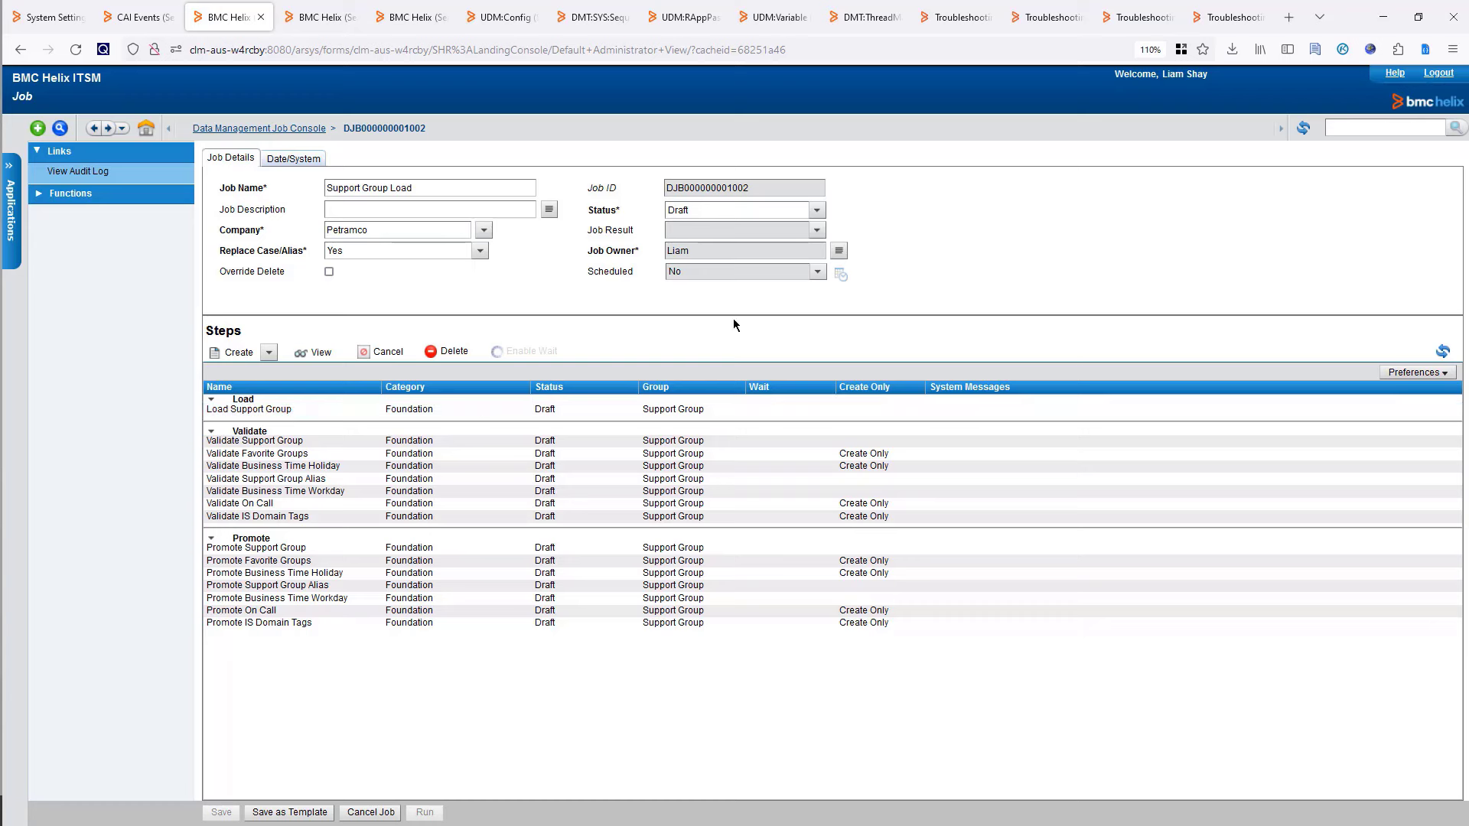
pyautogui.click(819, 211)
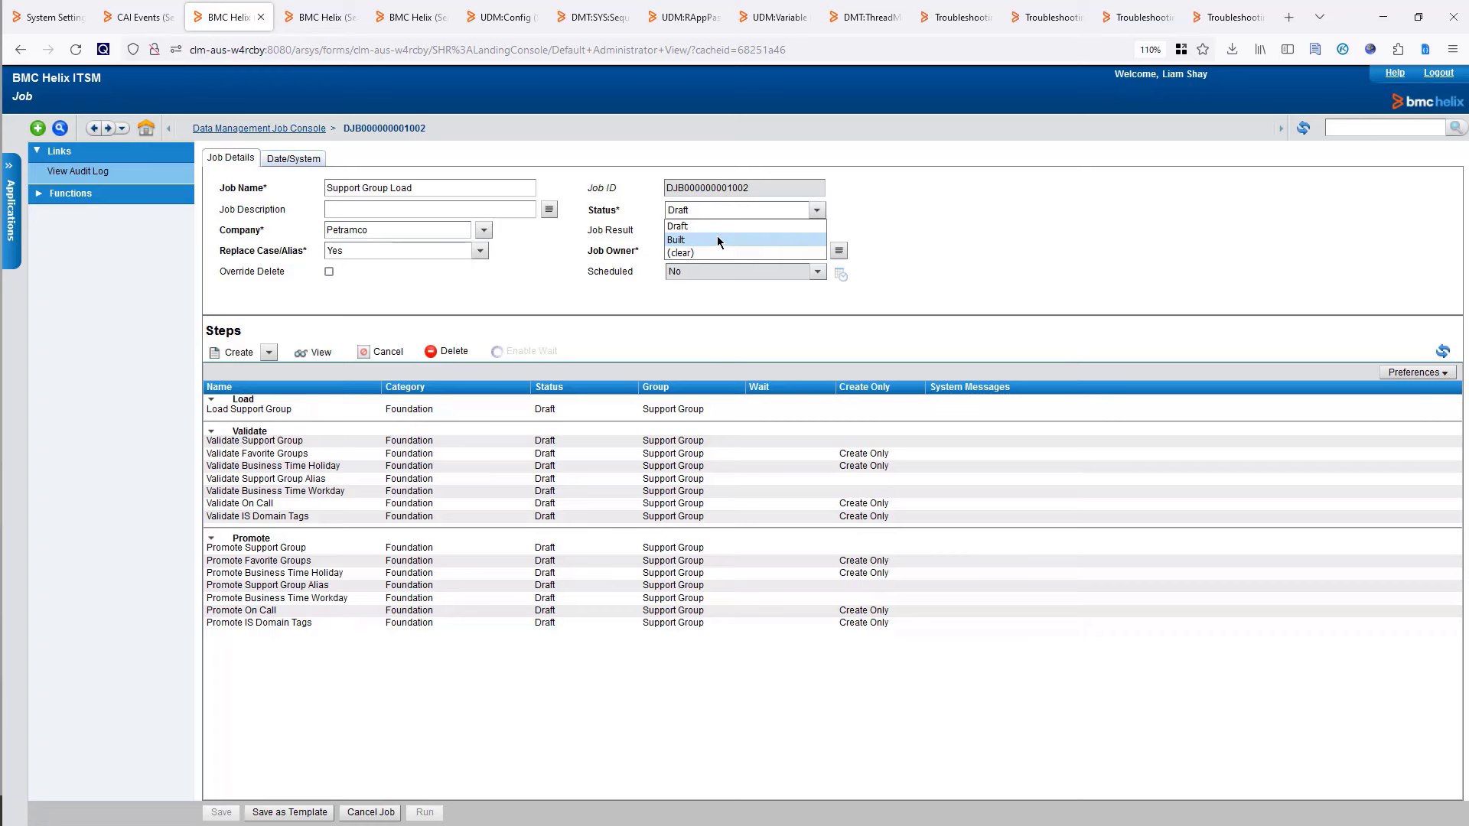
pyautogui.click(720, 240)
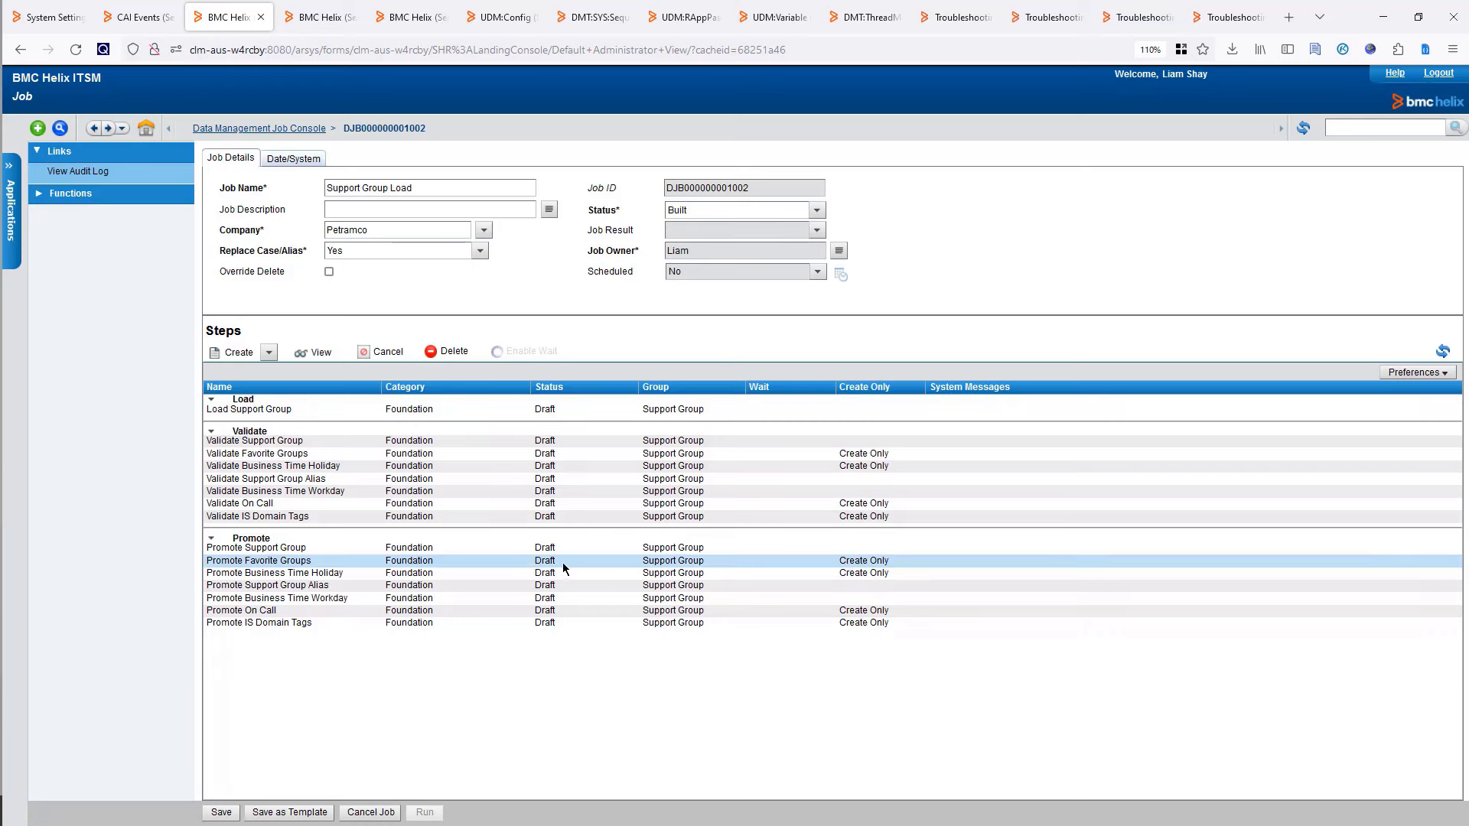
pyautogui.click(234, 809)
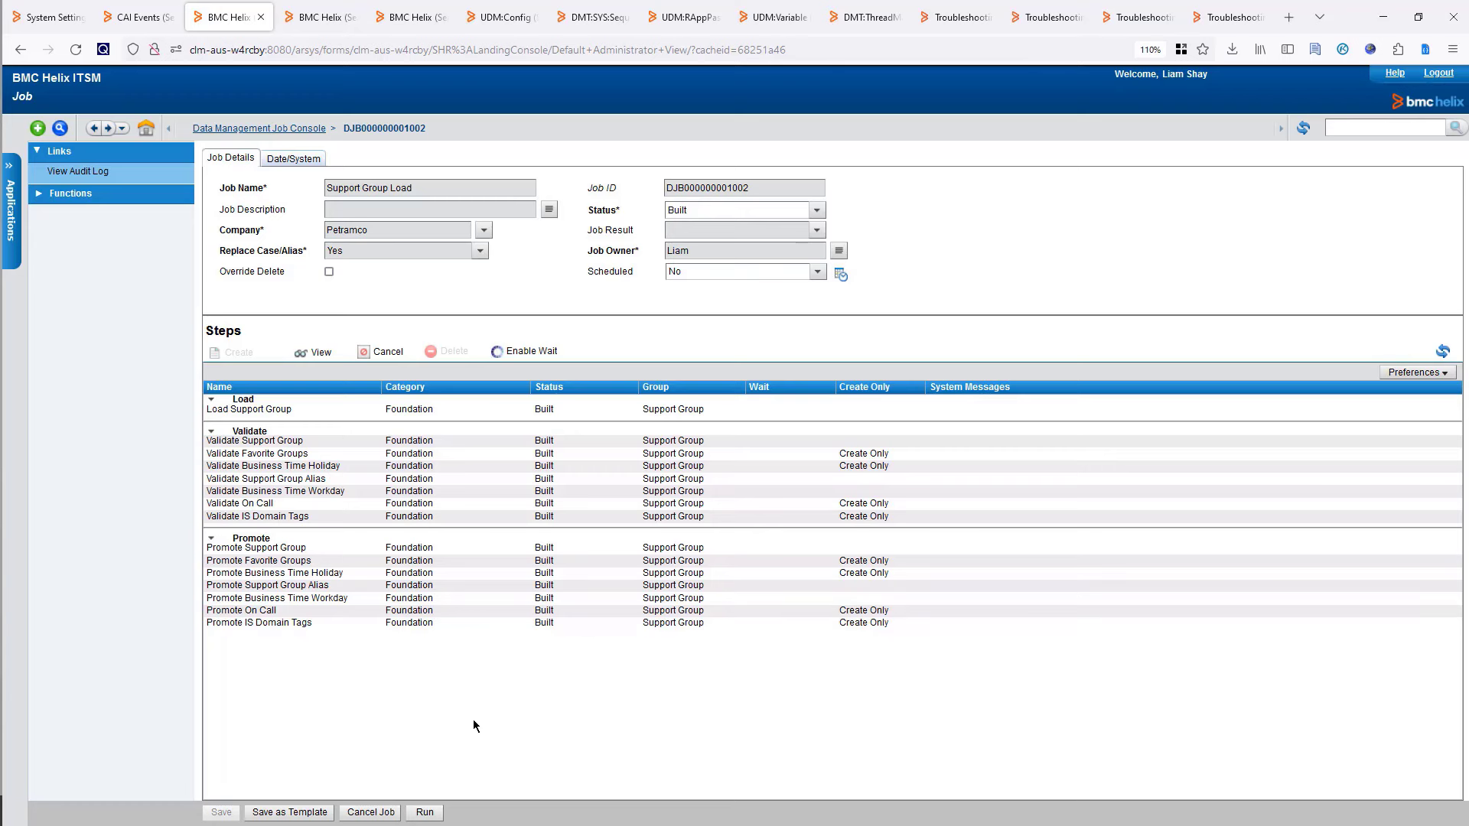
pyautogui.click(425, 812)
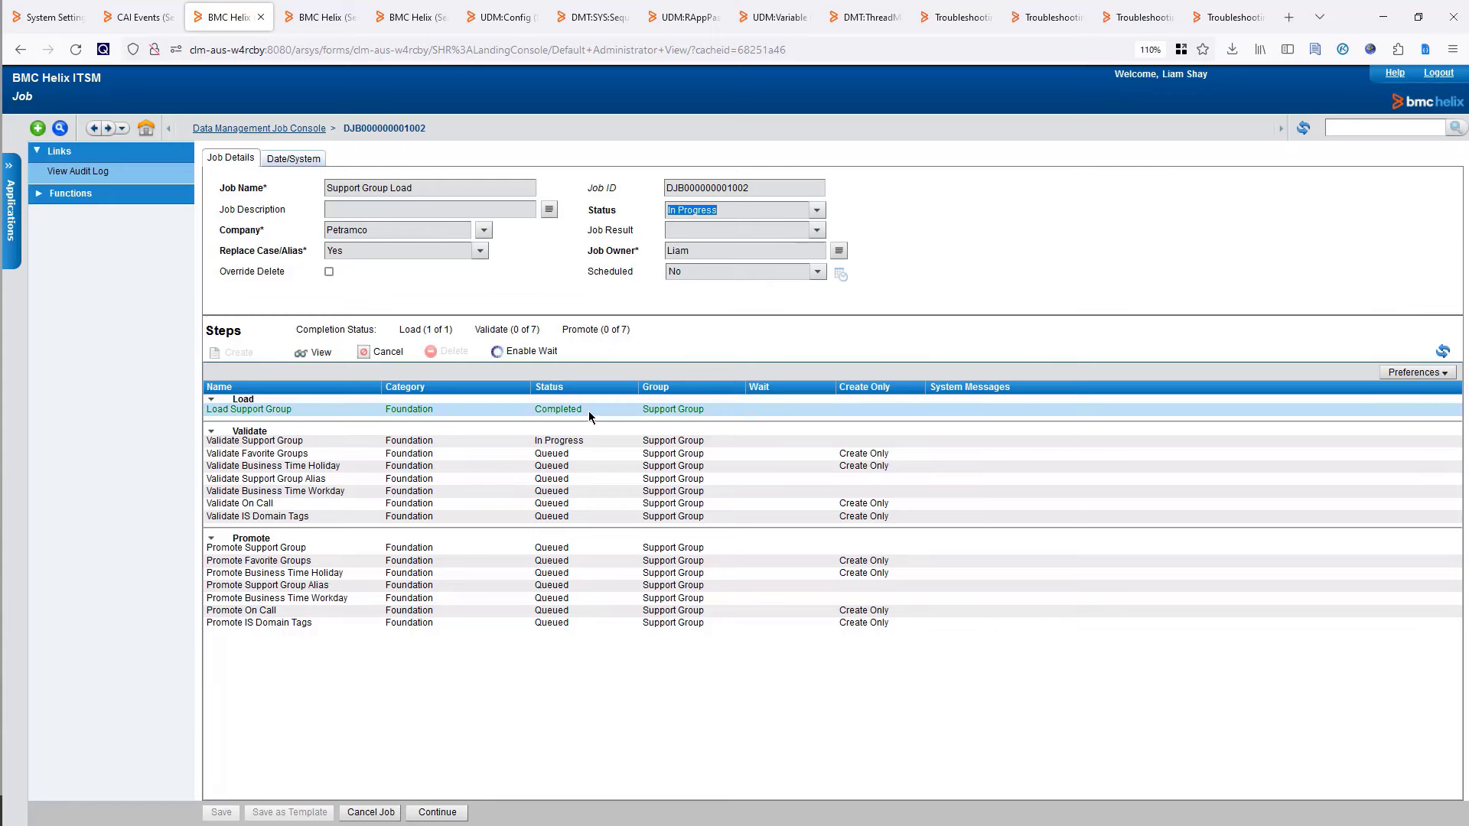
# Check the progress of the job's steps, then open the Promote Support Group step and check its staging form name.
pyautogui.click(554, 441)
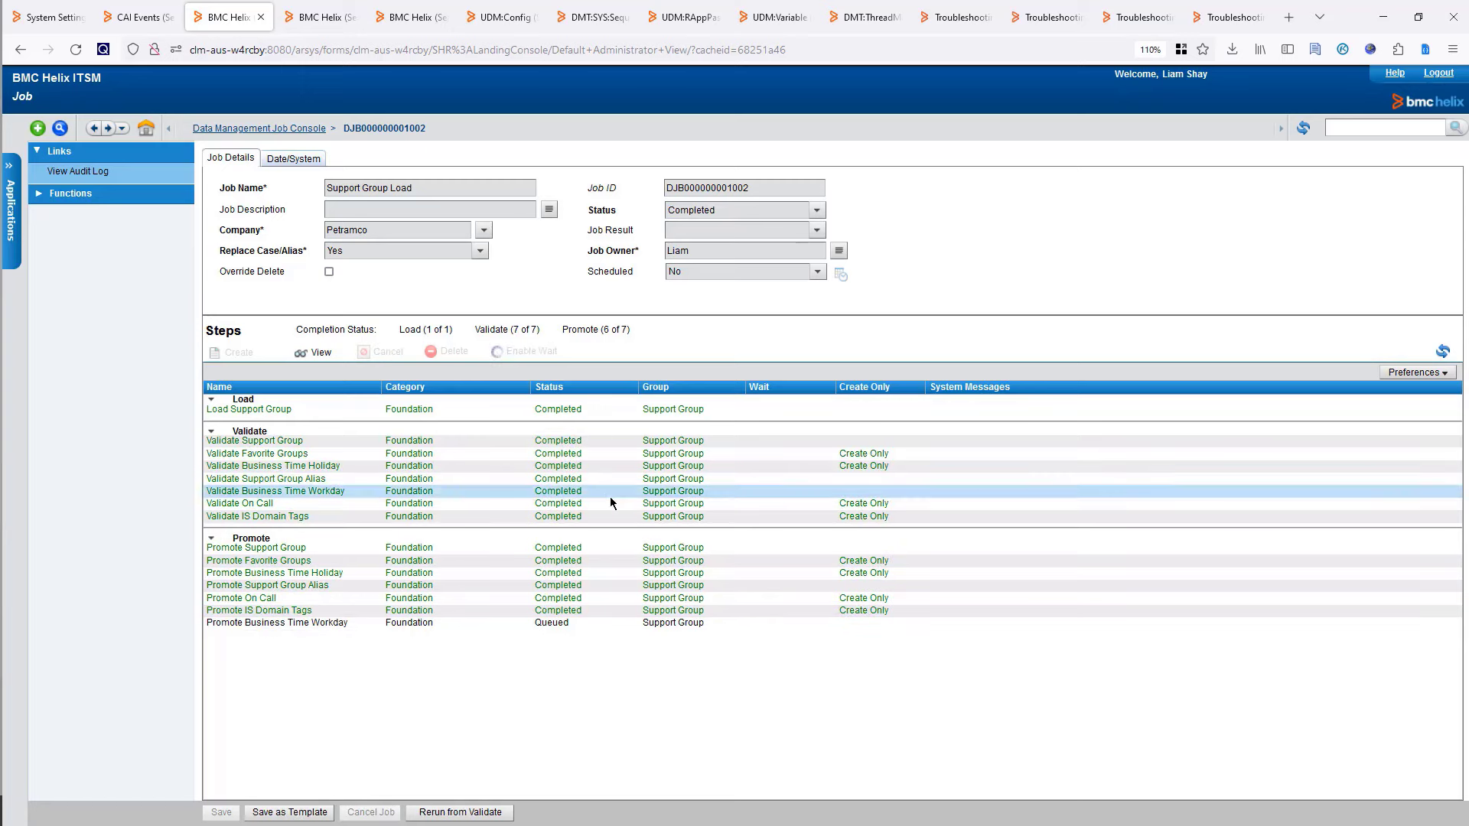
pyautogui.click(306, 442)
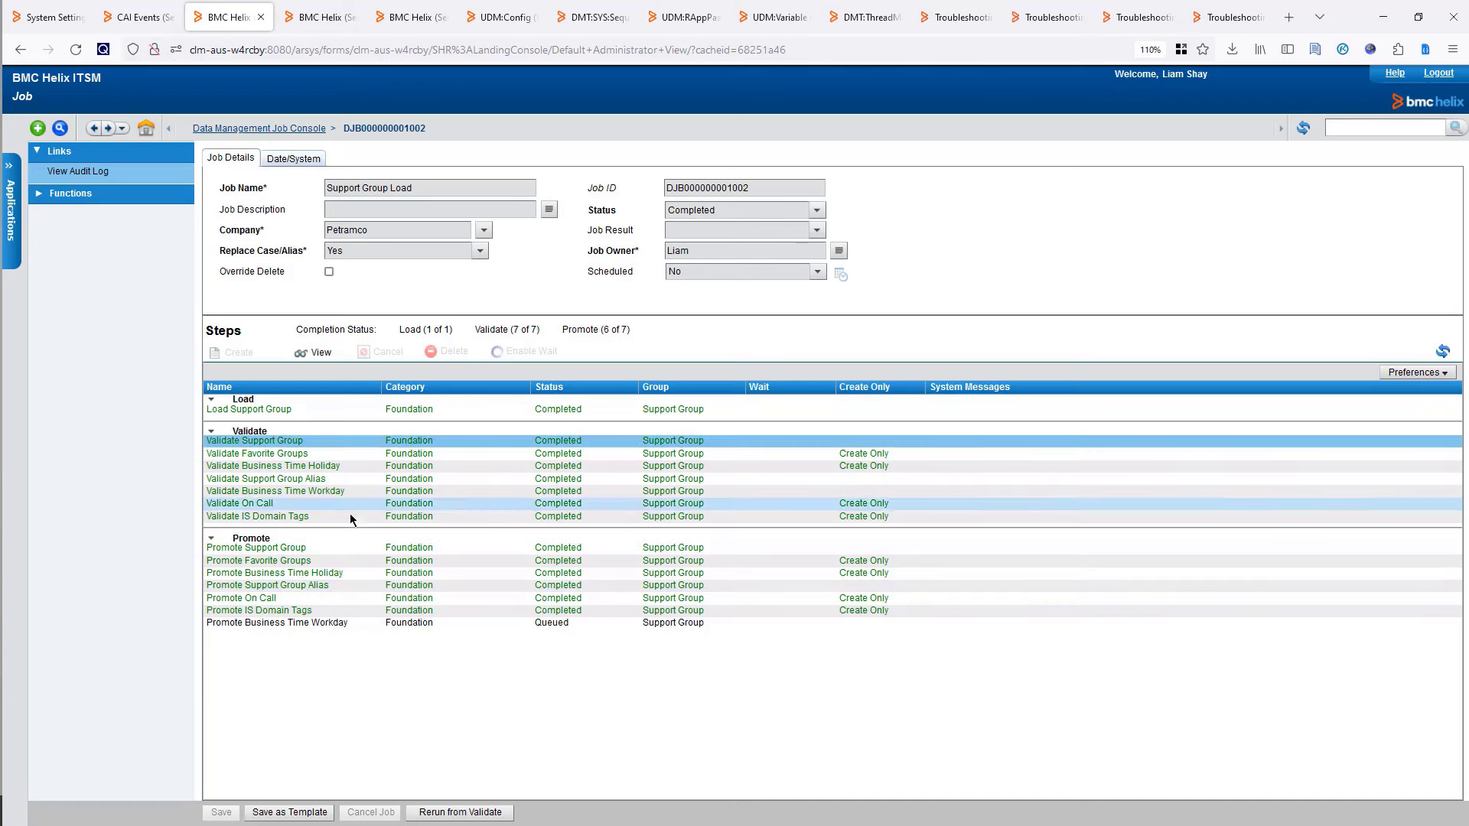
pyautogui.click(330, 549)
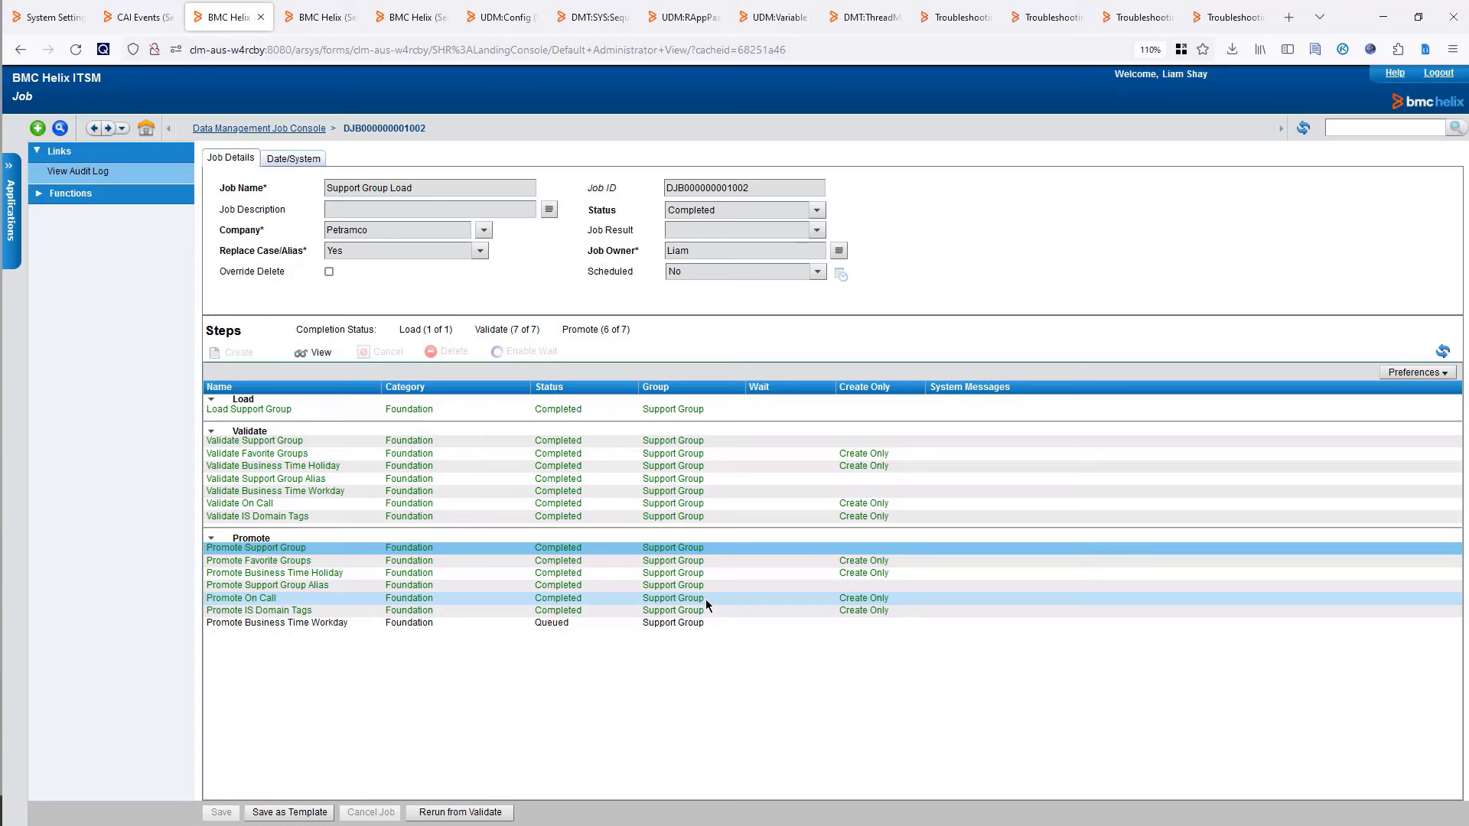
pyautogui.click(316, 361)
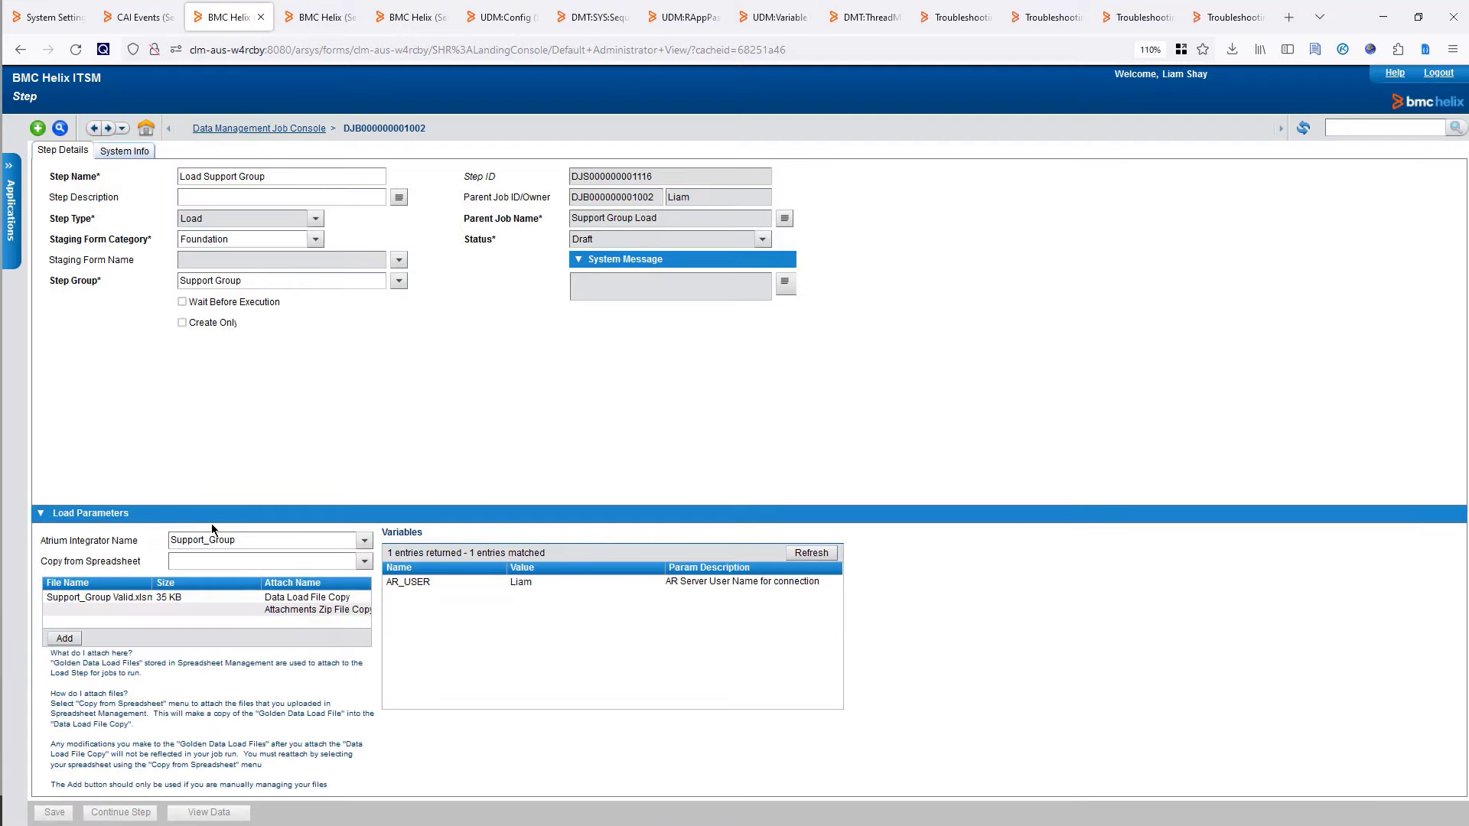
pyautogui.click(251, 261)
pyautogui.moveTo(281, 261); pyautogui.dragTo(178, 261)
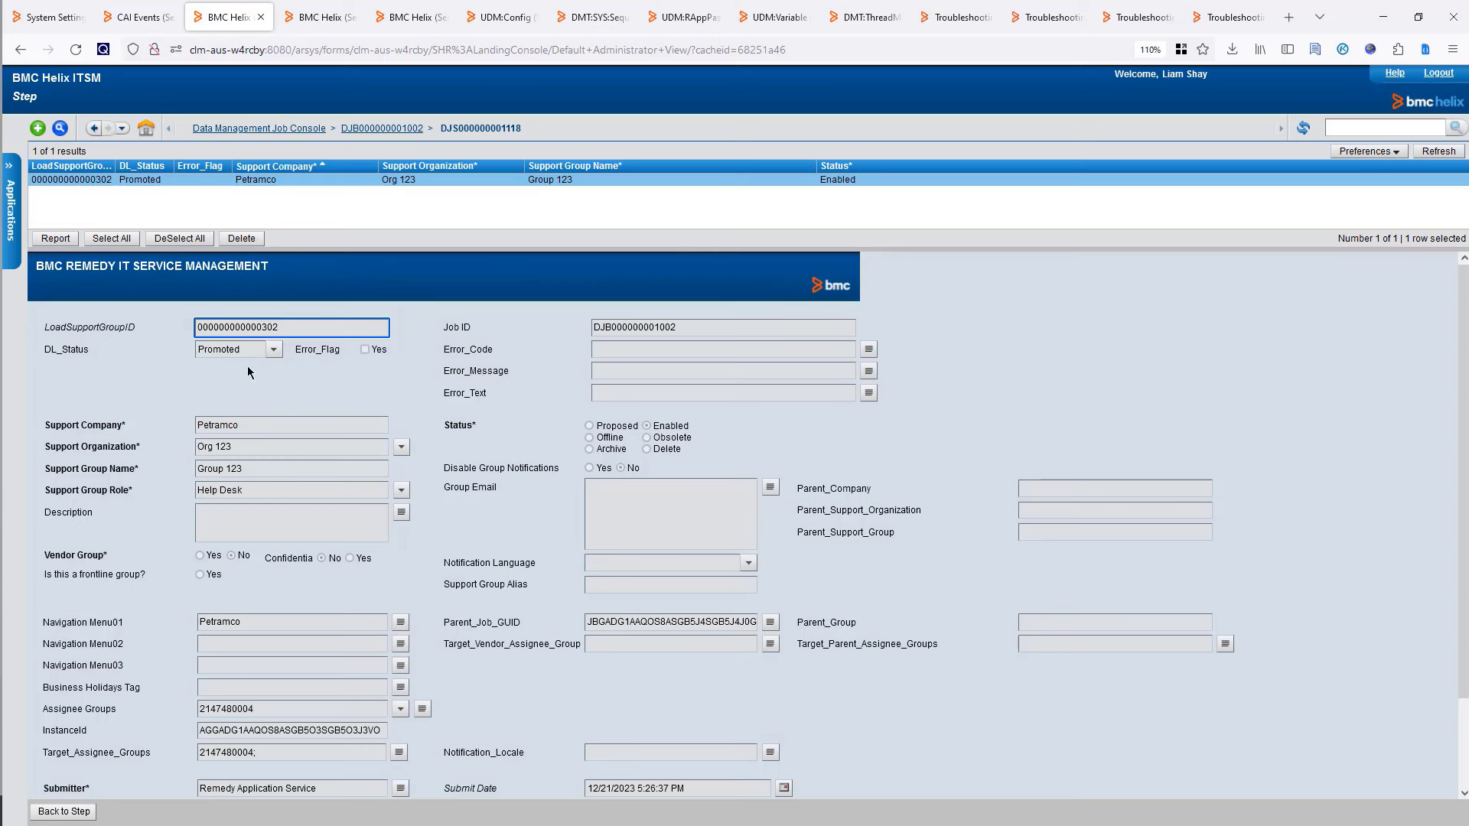
# Examine the staging record's DL_Status, Support Group Name and Error_Message fields for the Promote Support Group step.
pyautogui.click(245, 350)
pyautogui.doubleClick(233, 469)
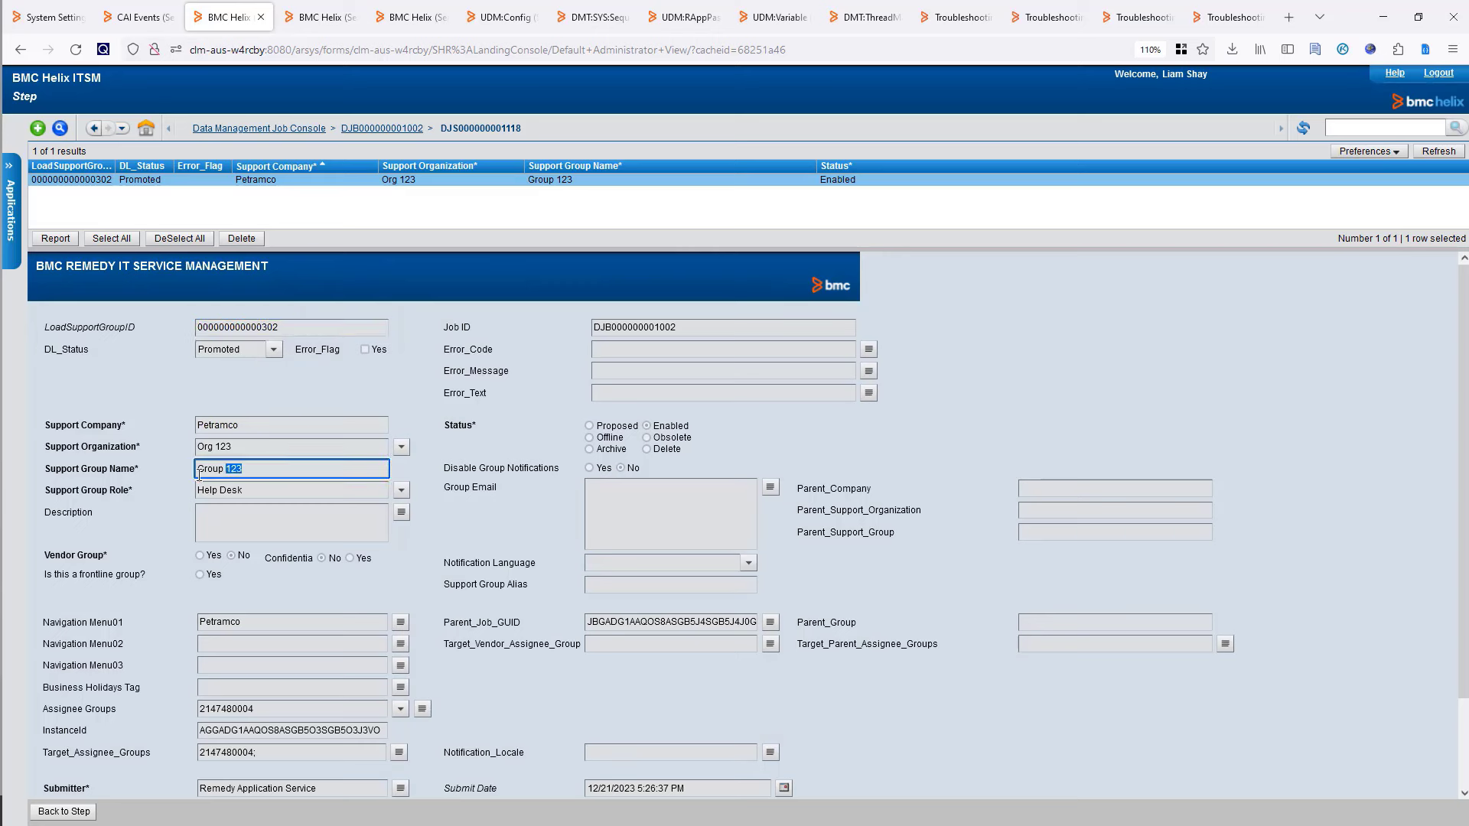
pyautogui.keyDown('shift'); pyautogui.click(198, 471); pyautogui.keyUp('shift')
pyautogui.click(630, 369)
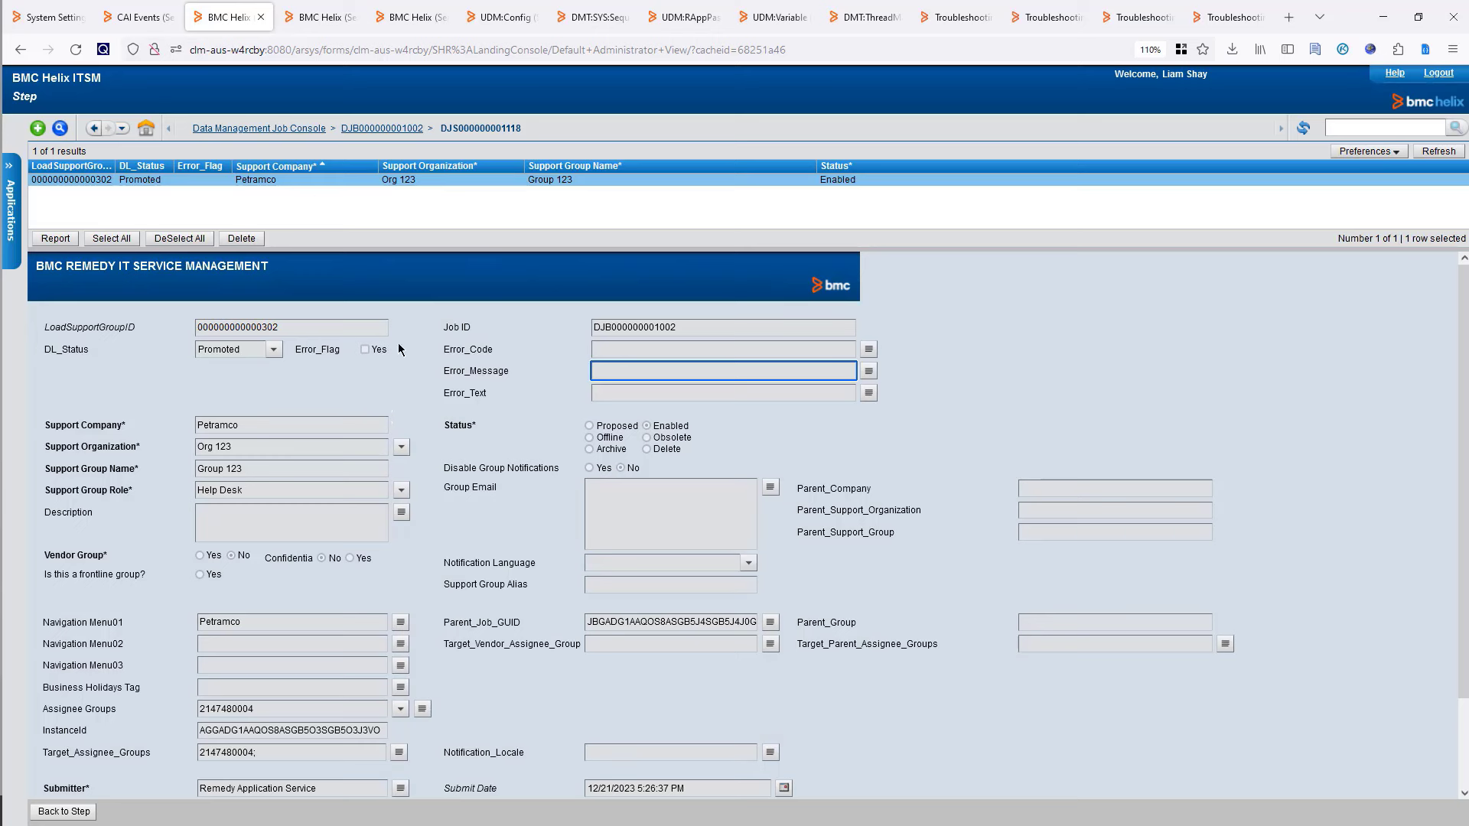
# Switch to the job named Job 123 with validation error and view the data of its Validate Support Group step.
pyautogui.click(321, 22)
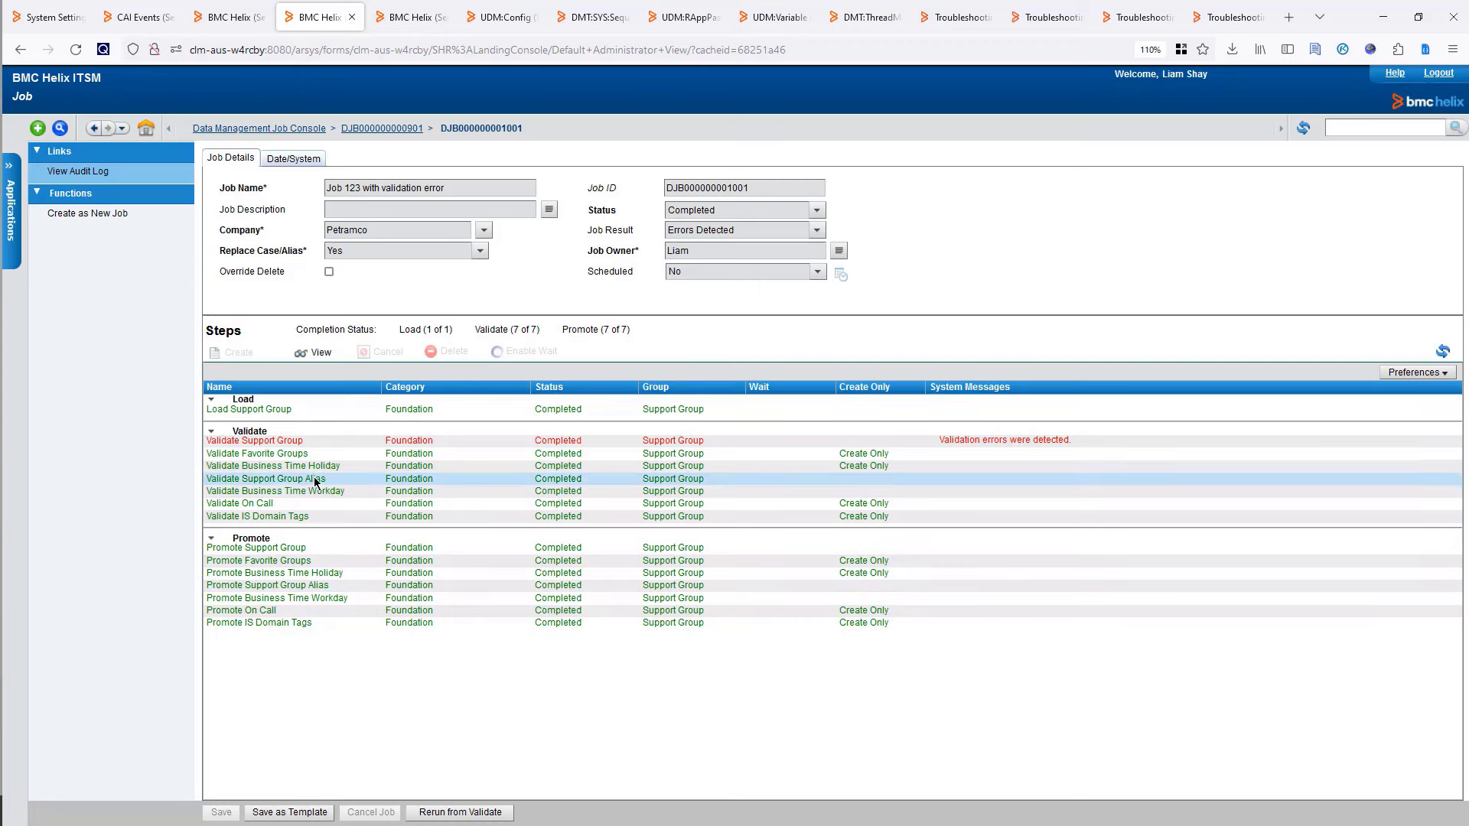
pyautogui.click(235, 443)
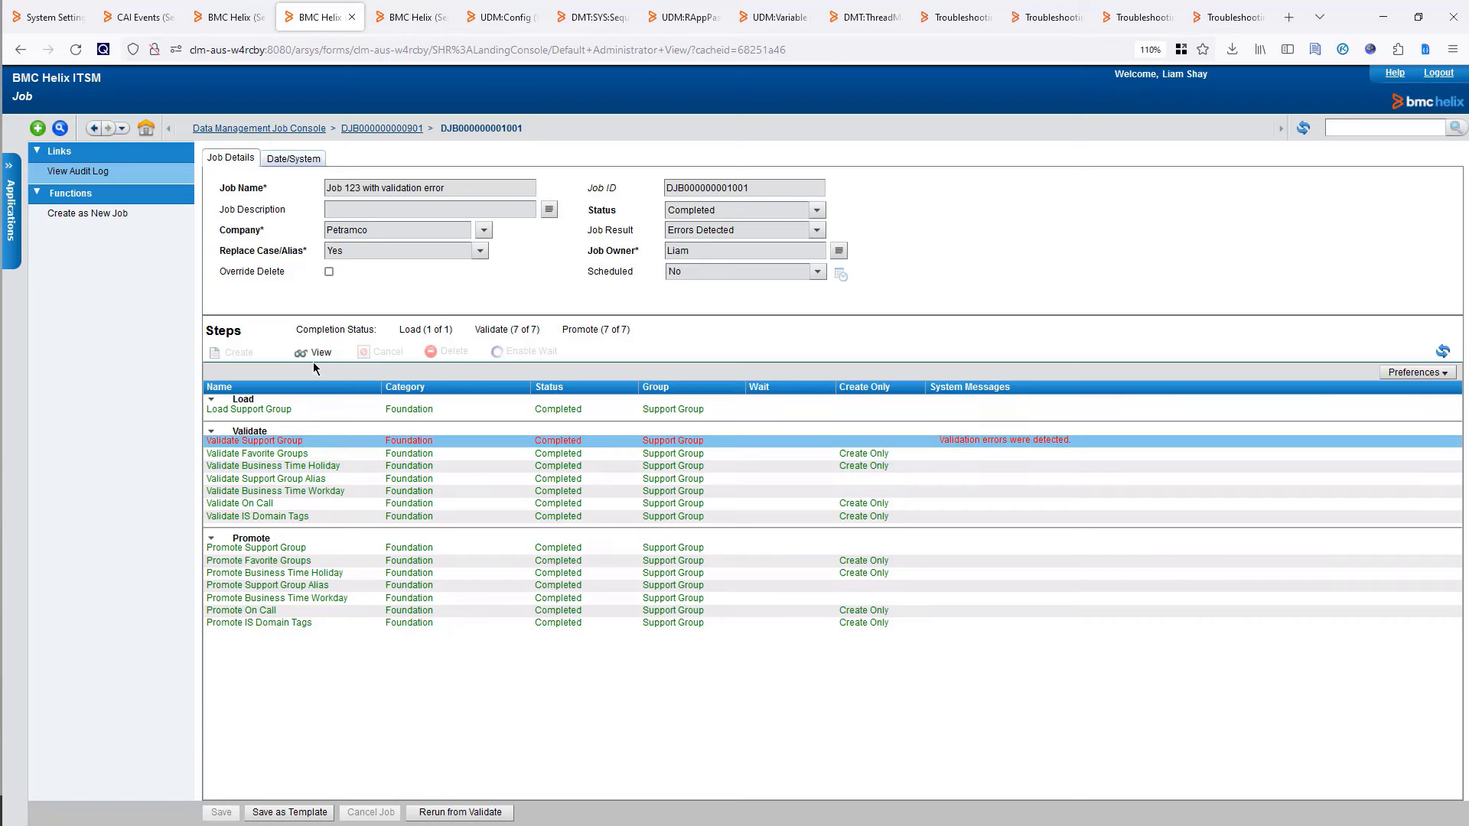
pyautogui.doubleClick(443, 482)
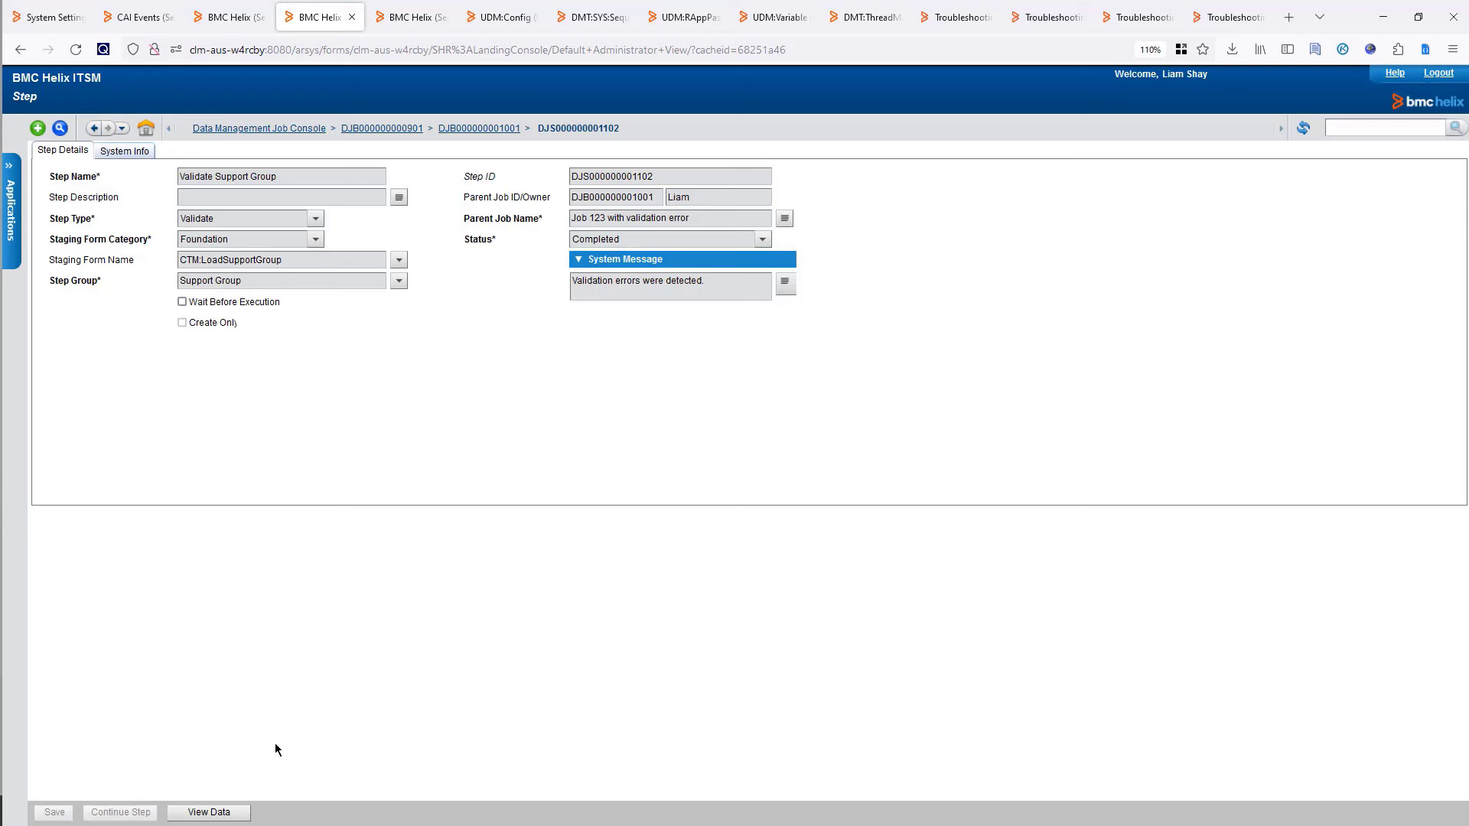
pyautogui.click(210, 813)
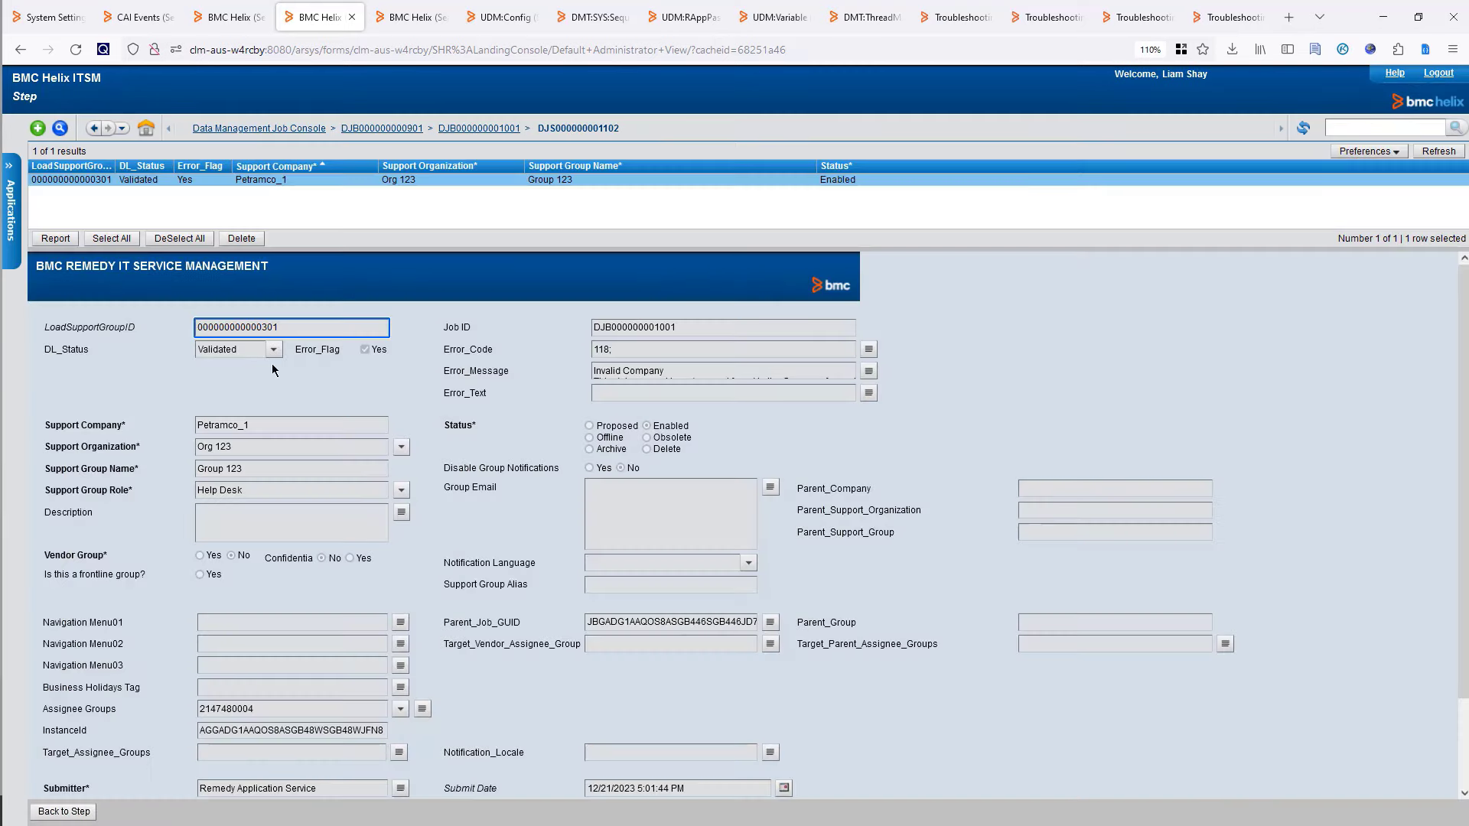
# Examine the failed record's DL_Status, full Error_Message and Support Company, and return to the job.
pyautogui.doubleClick(240, 350)
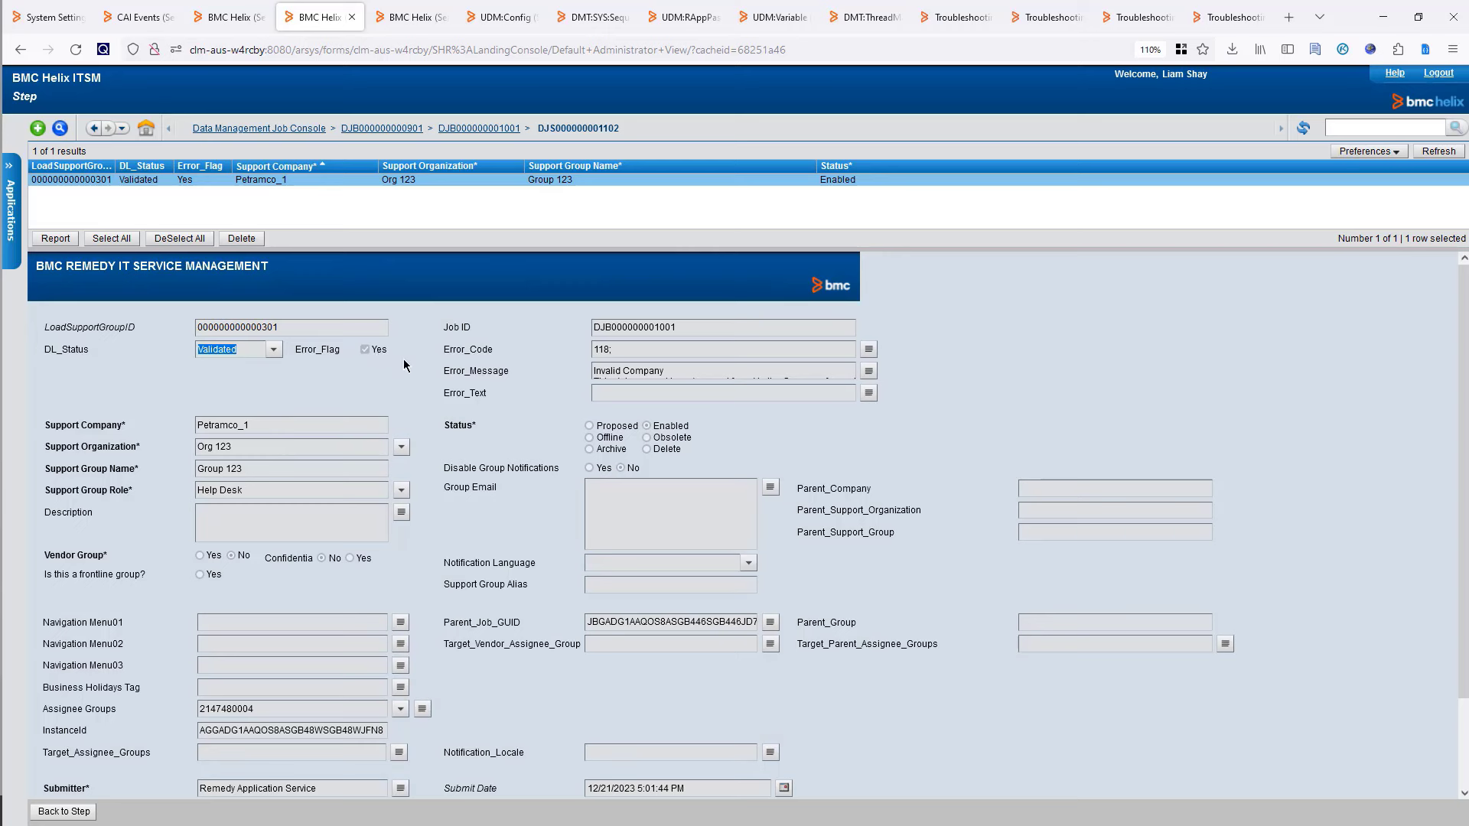
pyautogui.click(869, 371)
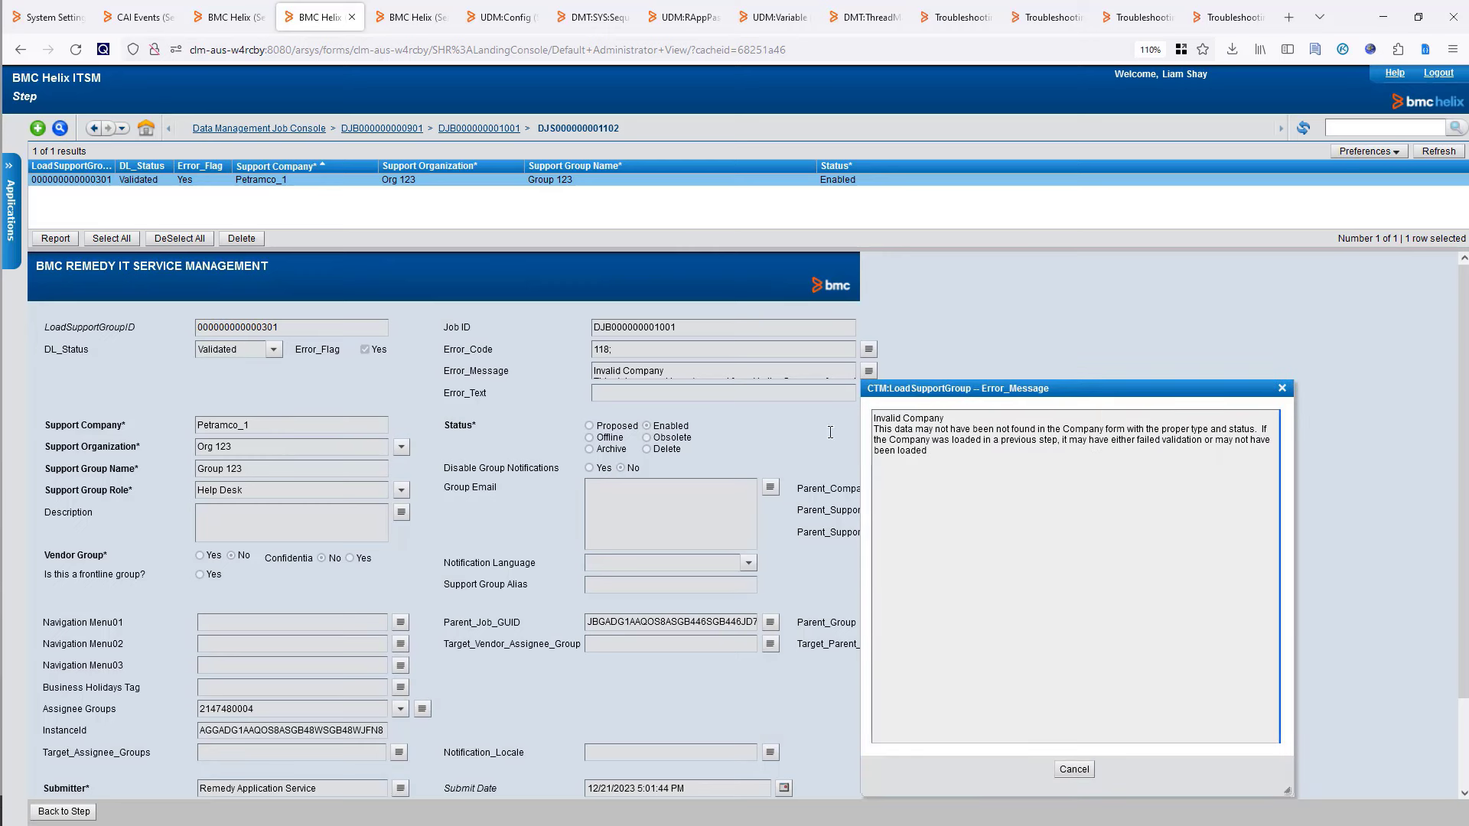
pyautogui.doubleClick(259, 425)
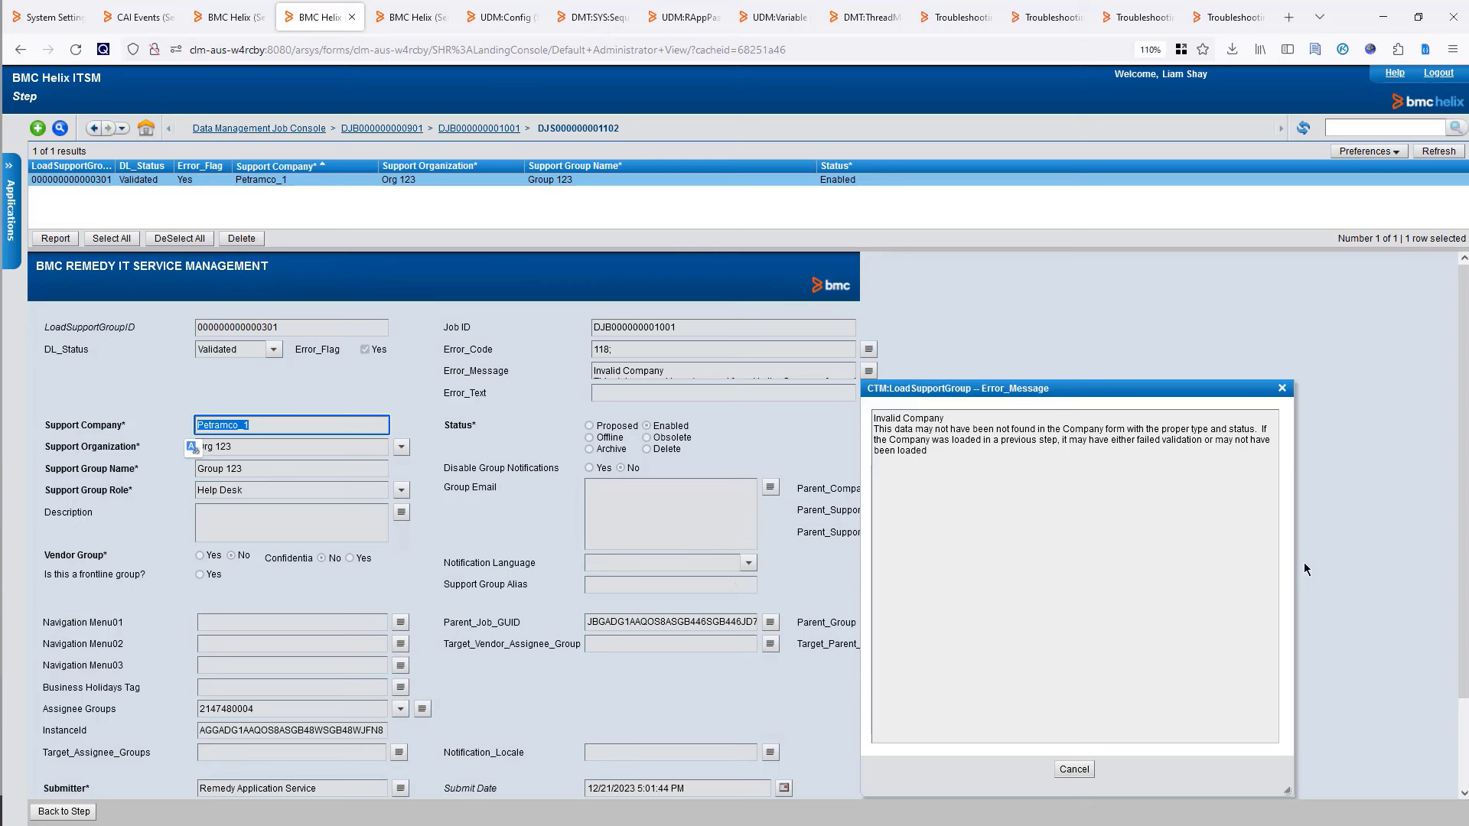
pyautogui.click(1074, 768)
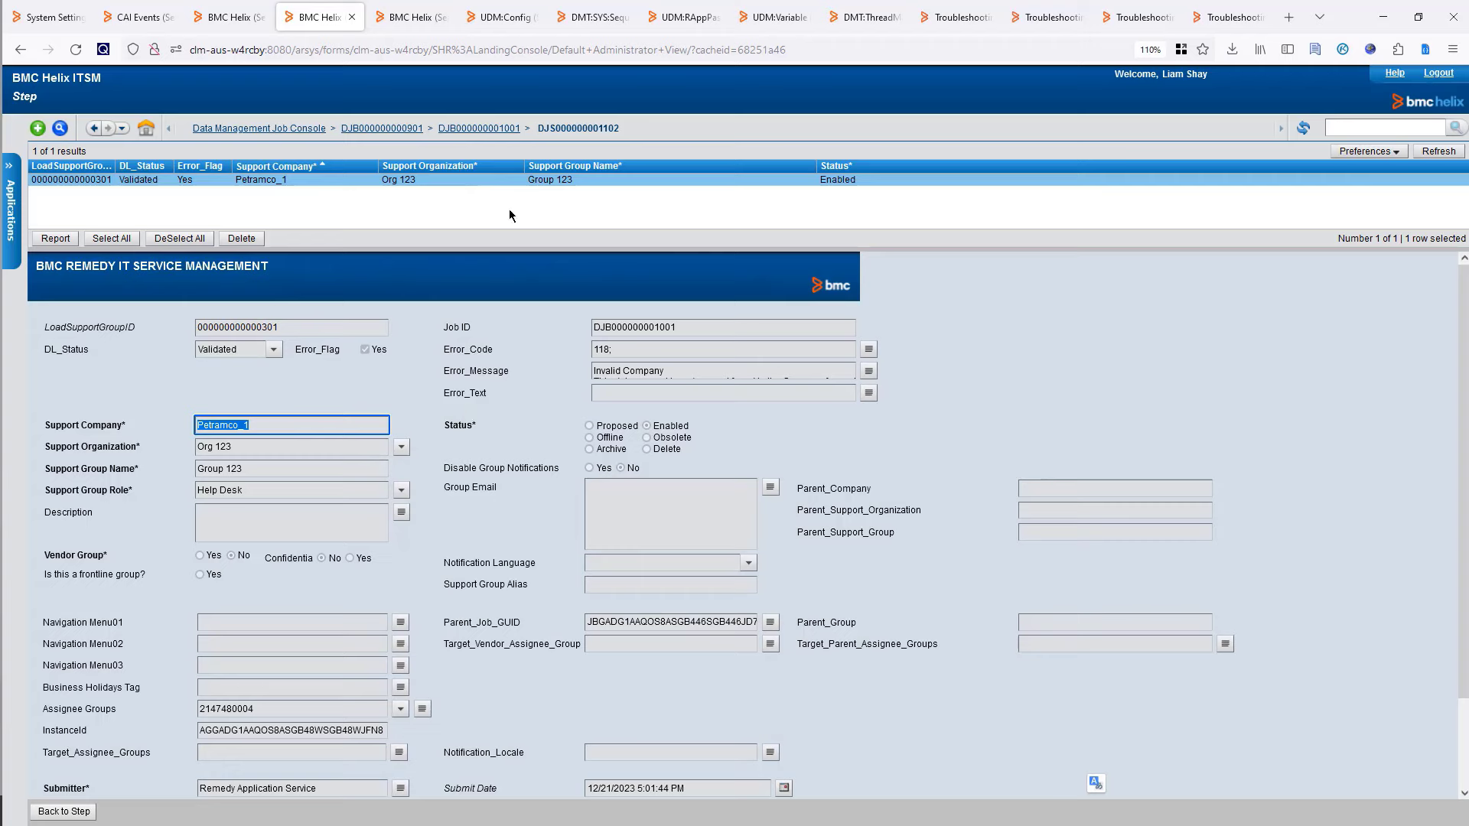
pyautogui.click(480, 128)
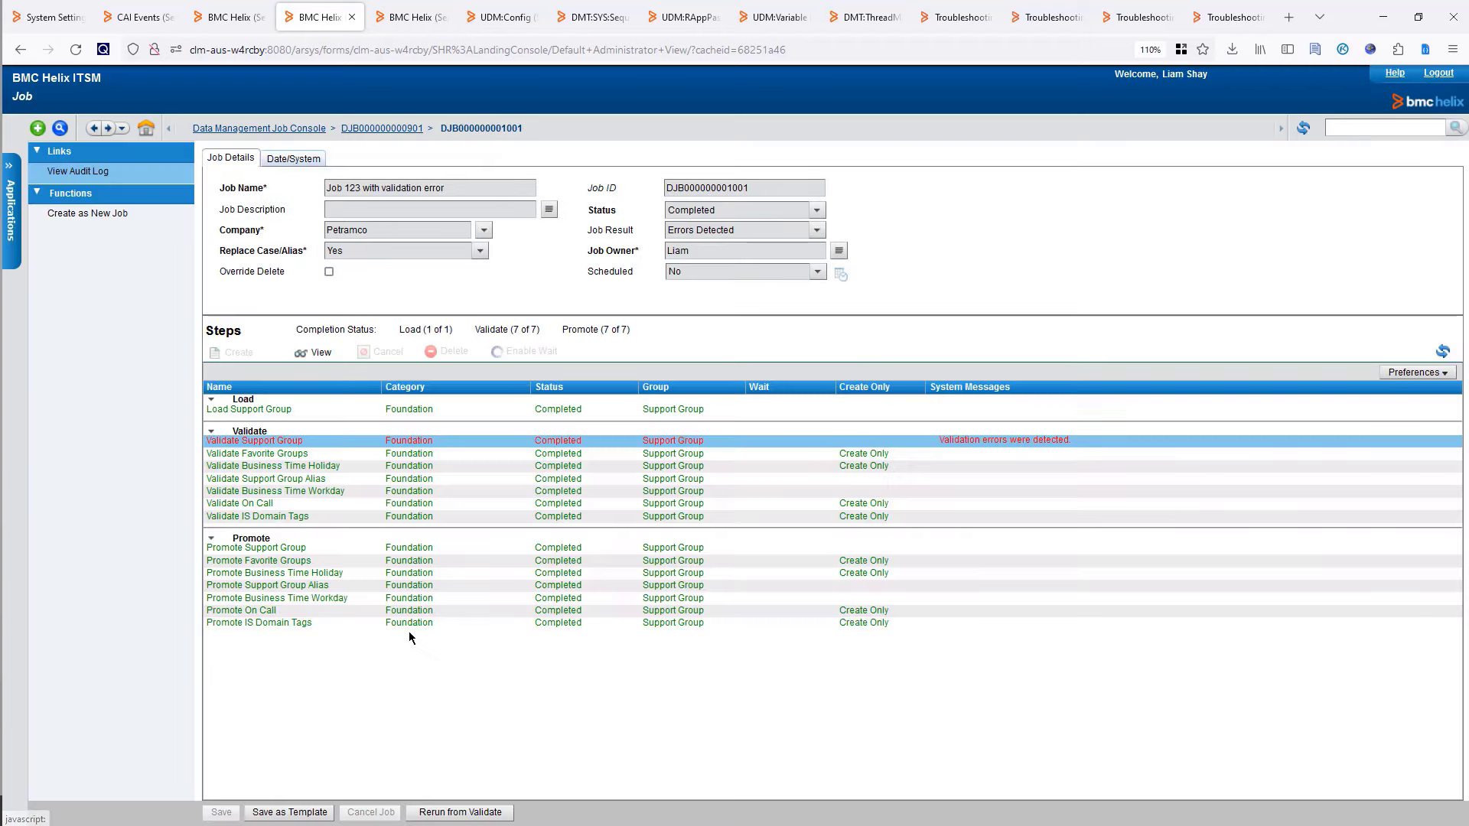
# Copy the staging form name CTM:LoadSupportGroup from the Validate Support Group step and open that form directly by URL in the other BMC Helix tab.
pyautogui.click(298, 442)
pyautogui.click(320, 353)
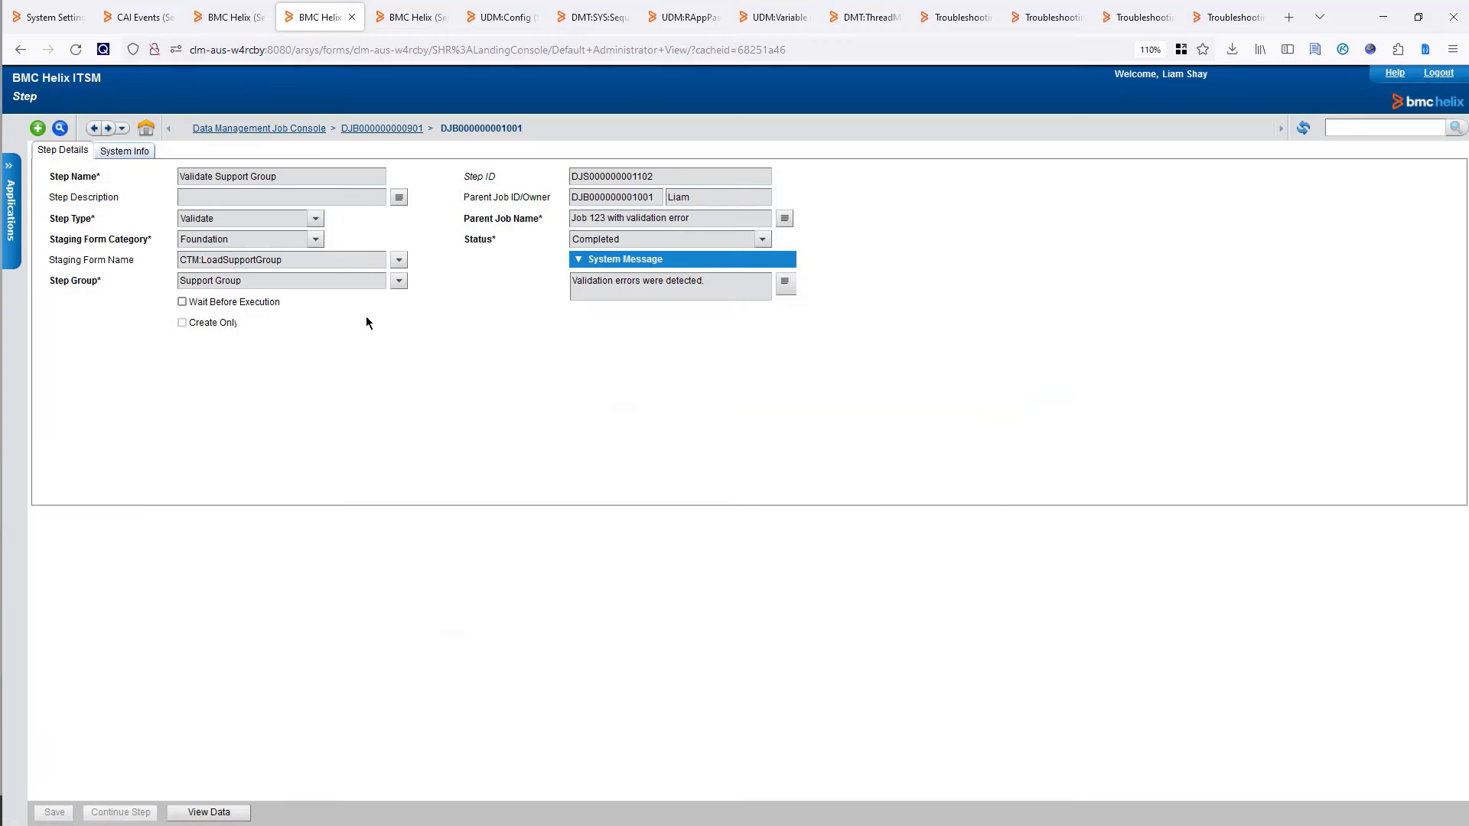
pyautogui.moveTo(290, 260); pyautogui.dragTo(172, 259)
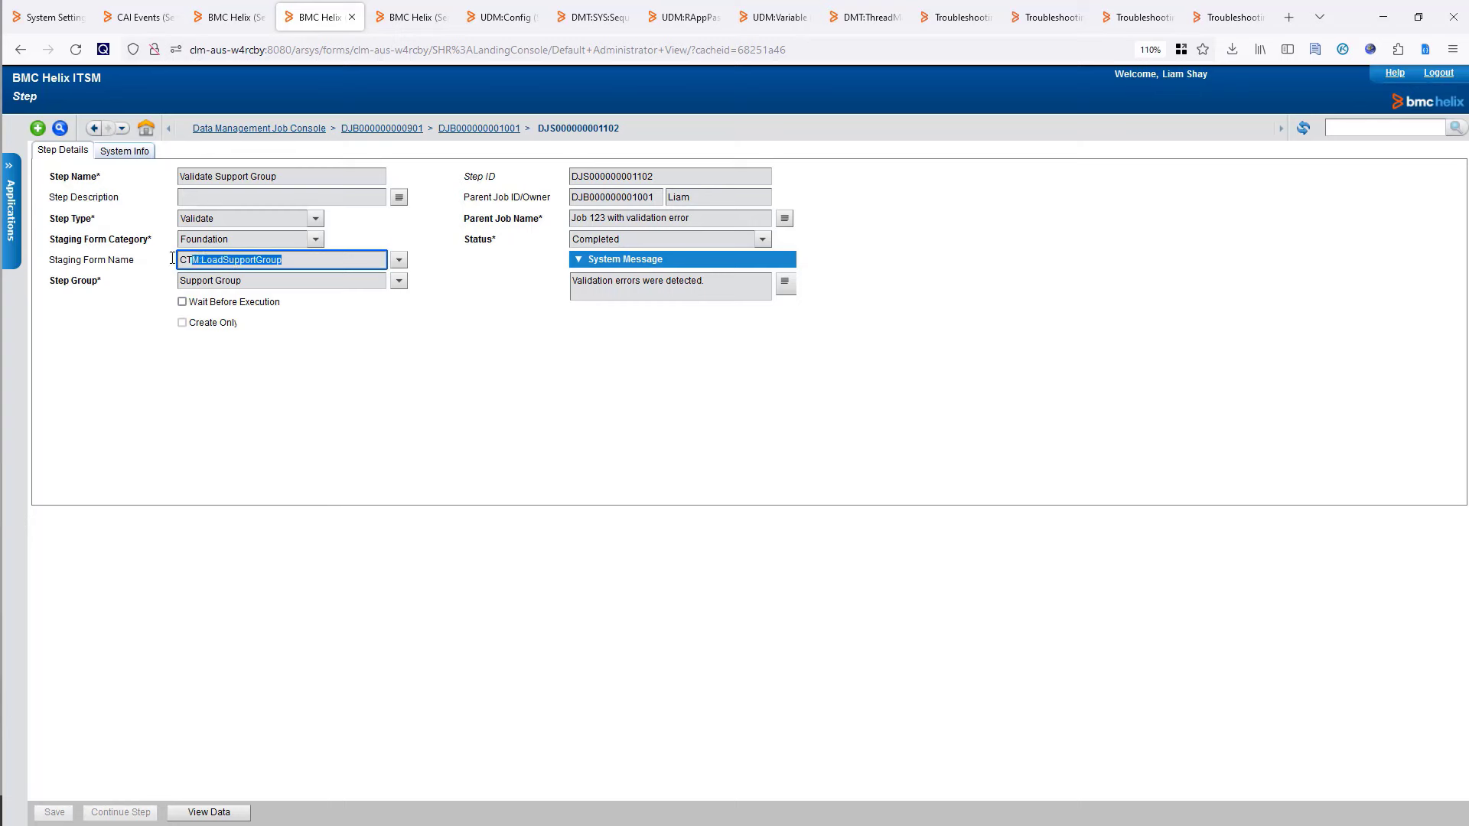
pyautogui.rightClick(228, 262)
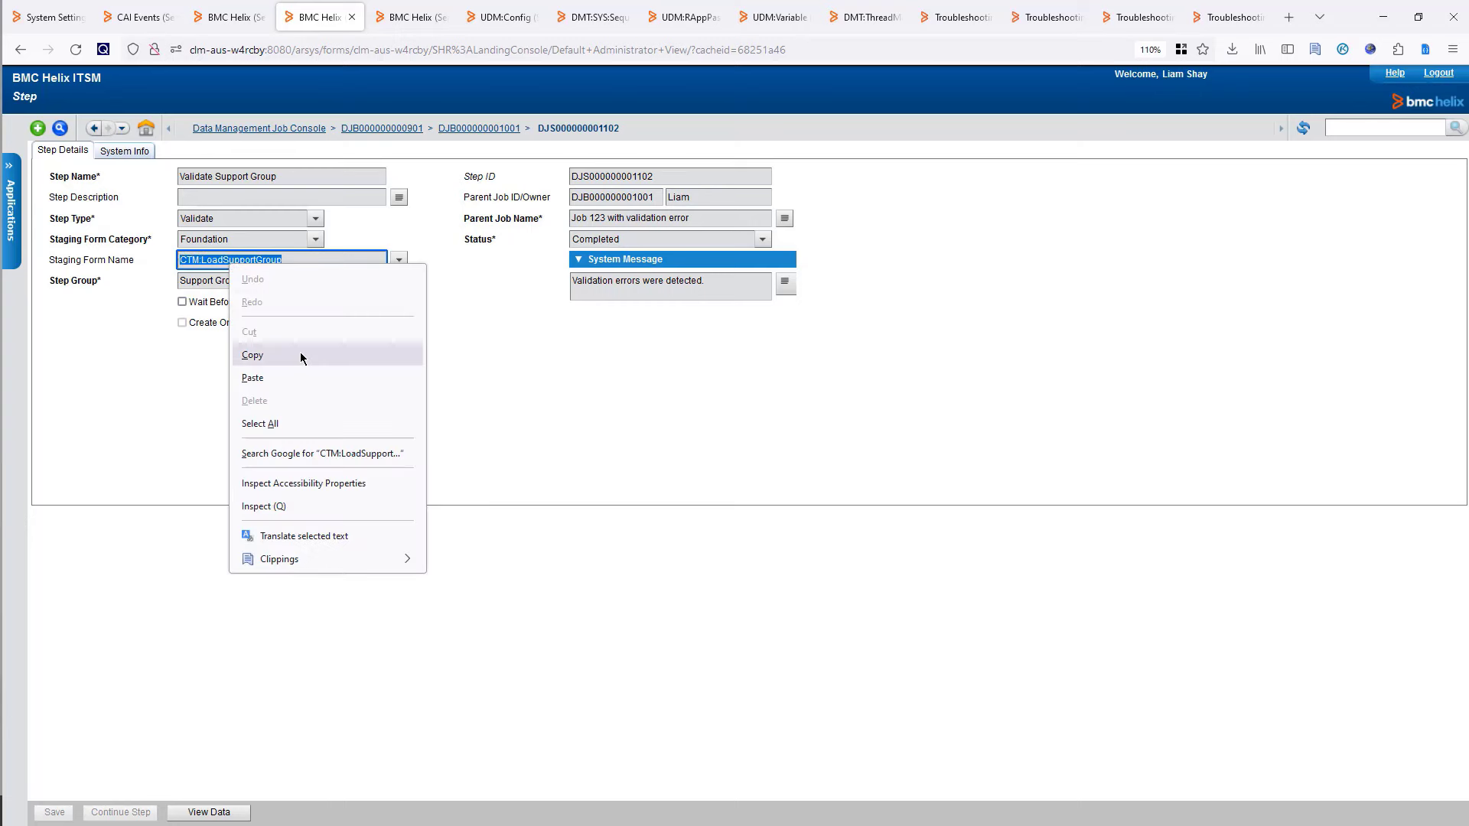
pyautogui.click(406, 352)
pyautogui.click(229, 16)
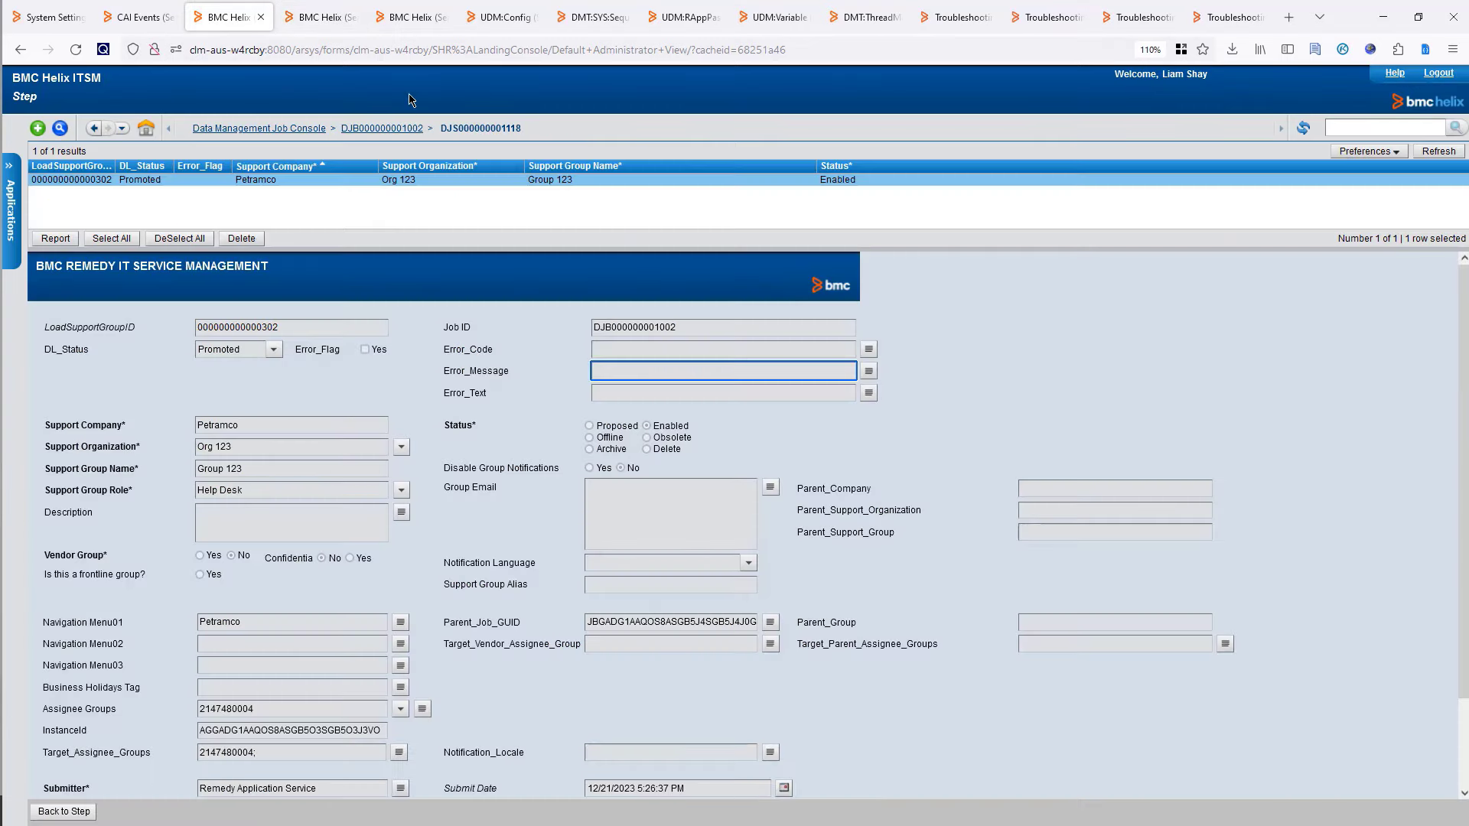
pyautogui.moveTo(434, 49); pyautogui.dragTo(1069, 46)
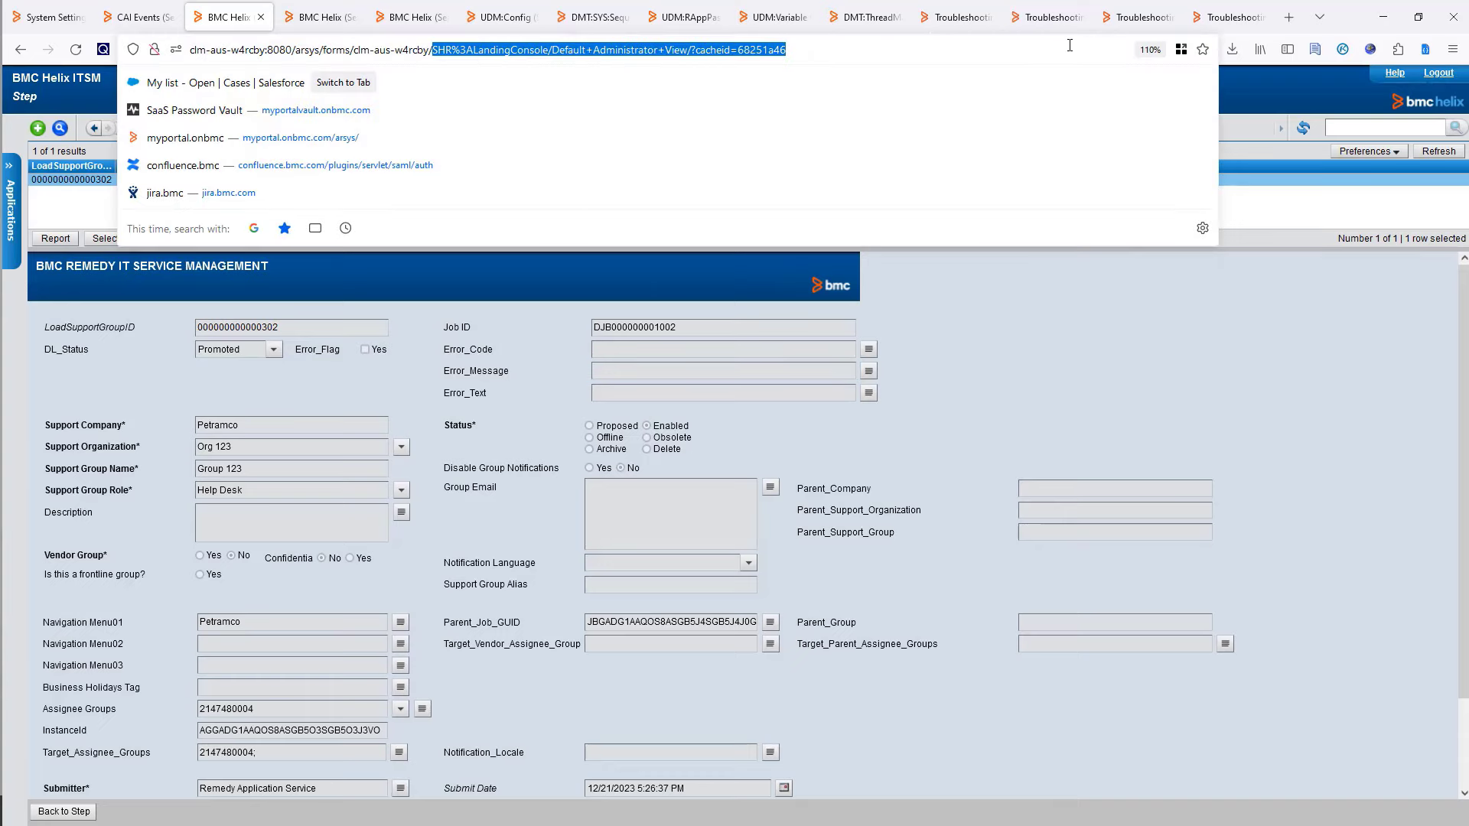
pyautogui.hotkey('ctrl', 'v')
pyautogui.press('Return')
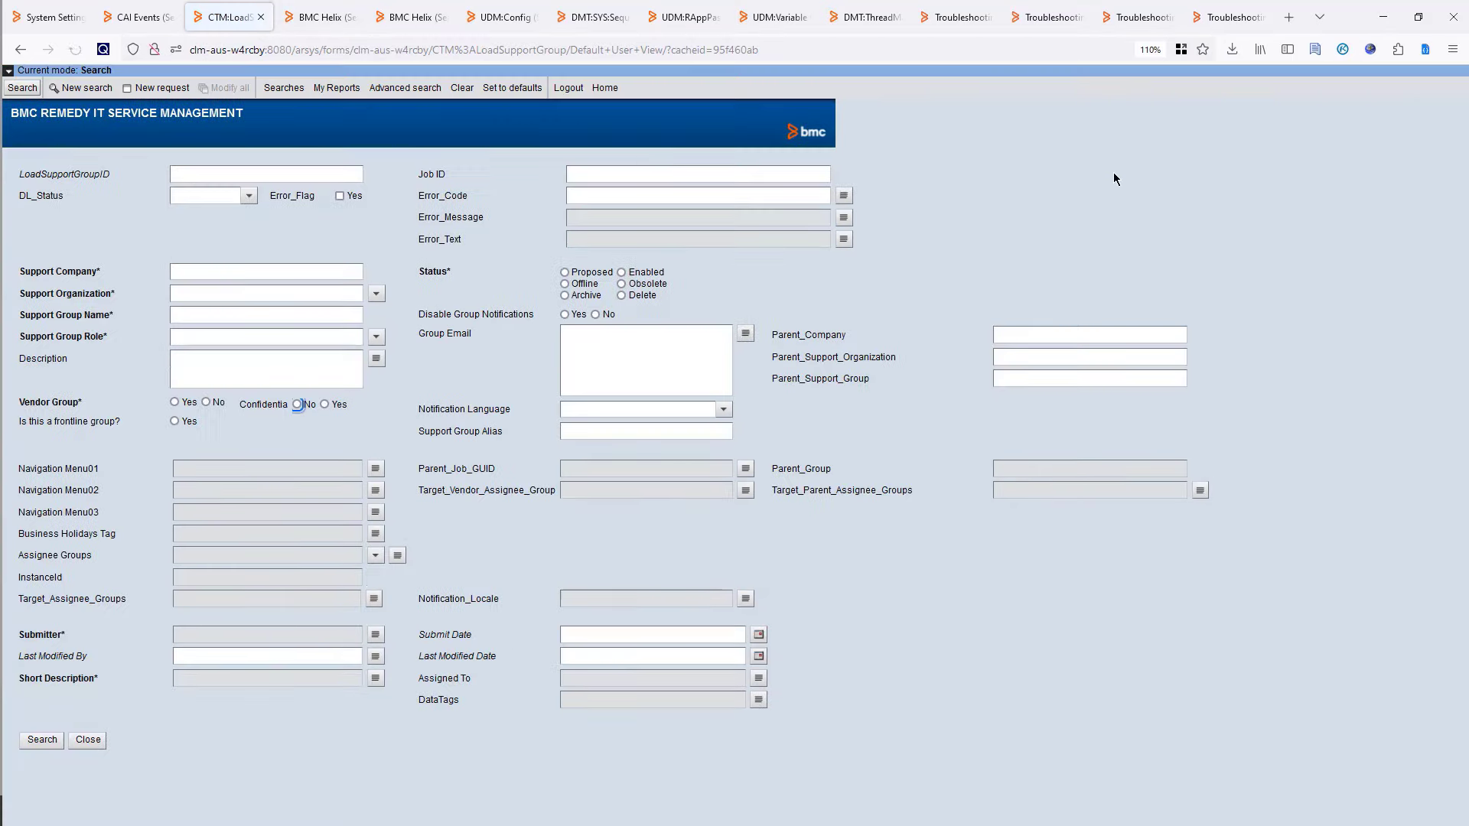
pyautogui.click(321, 17)
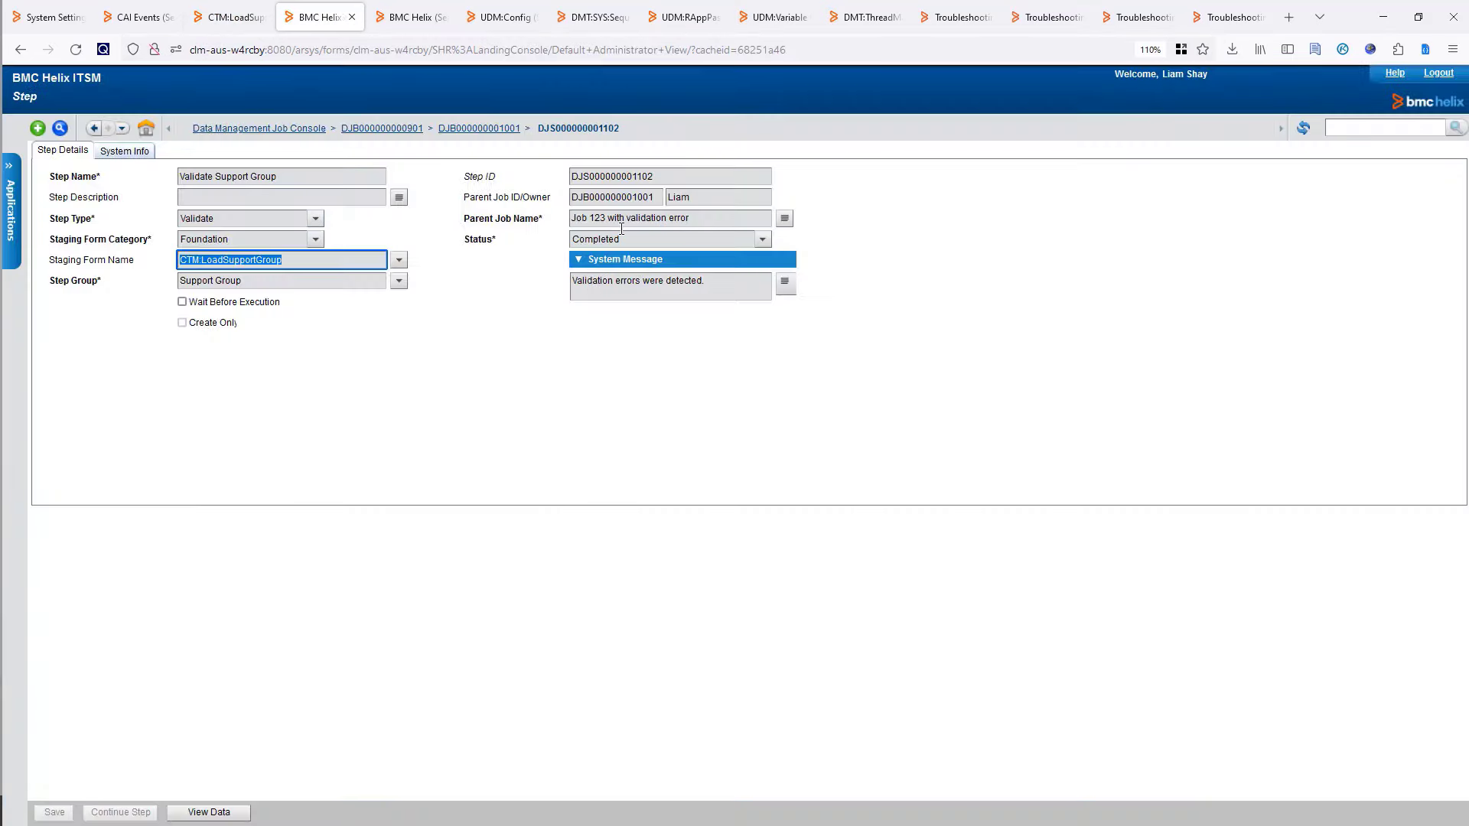
pyautogui.doubleClick(611, 198)
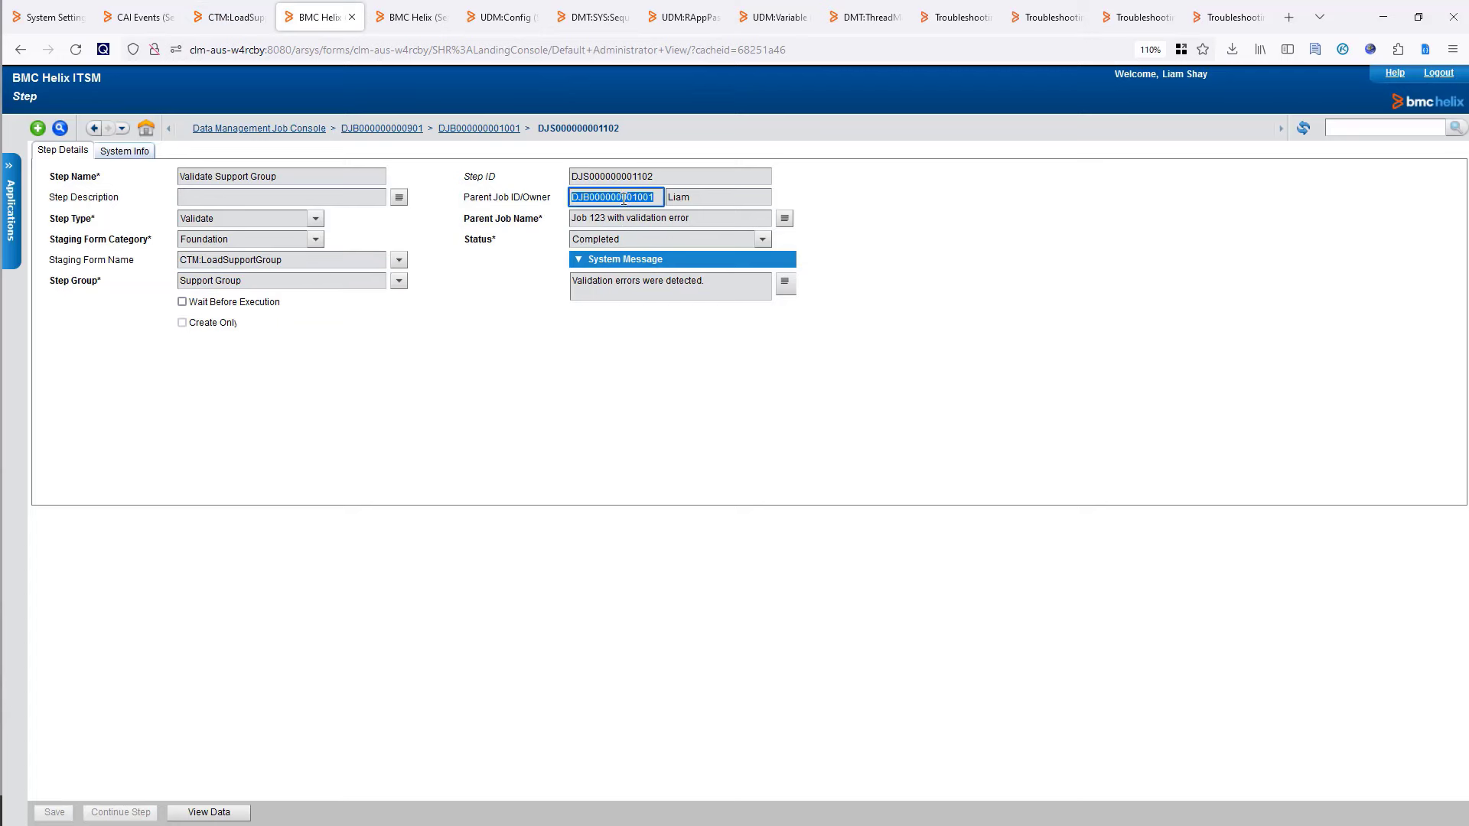
pyautogui.click(249, 15)
pyautogui.click(570, 196)
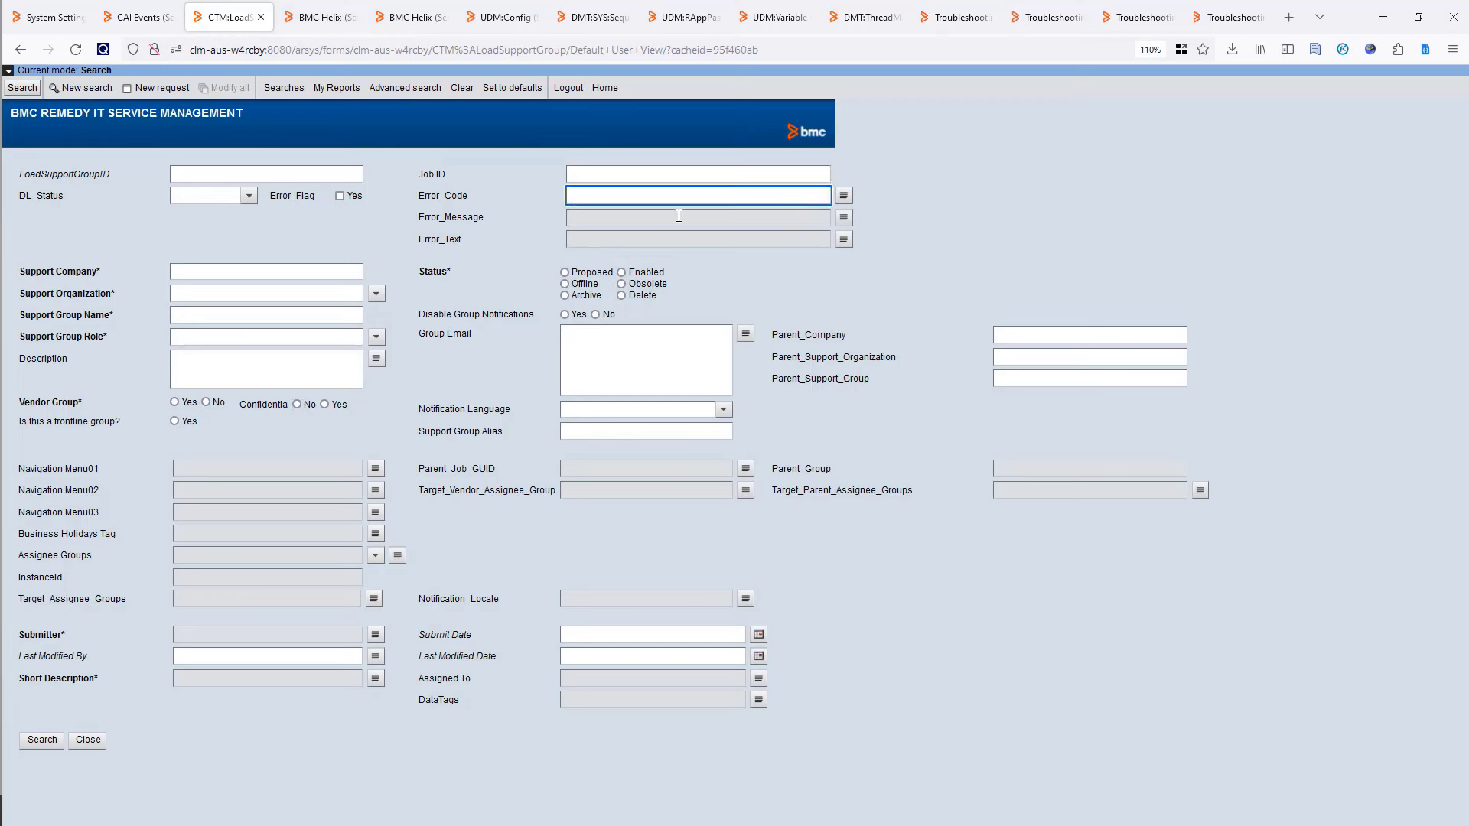
pyautogui.click(612, 176)
pyautogui.hotkey('ctrl', 'v')
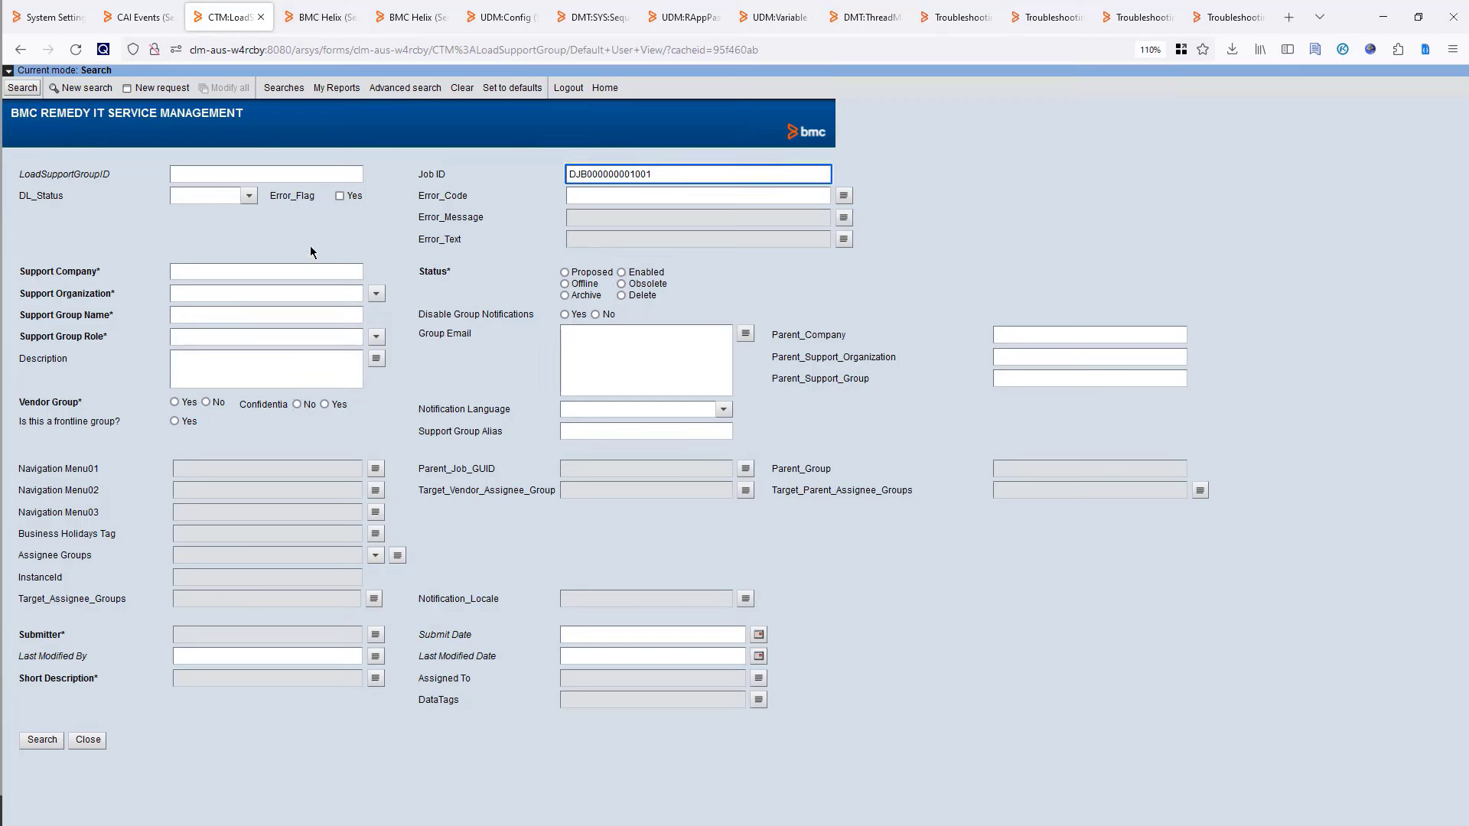
pyautogui.click(341, 196)
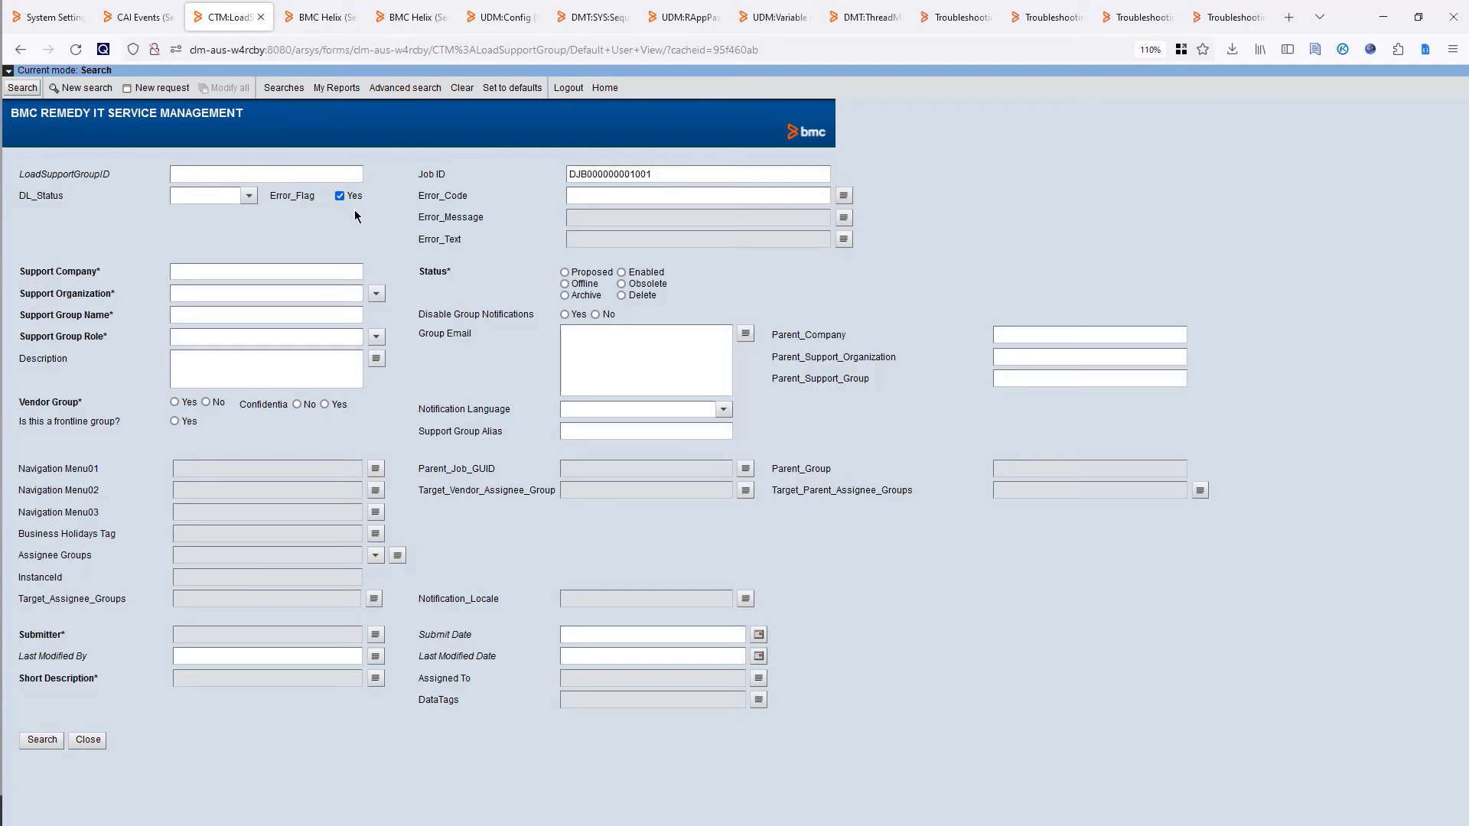
pyautogui.click(22, 87)
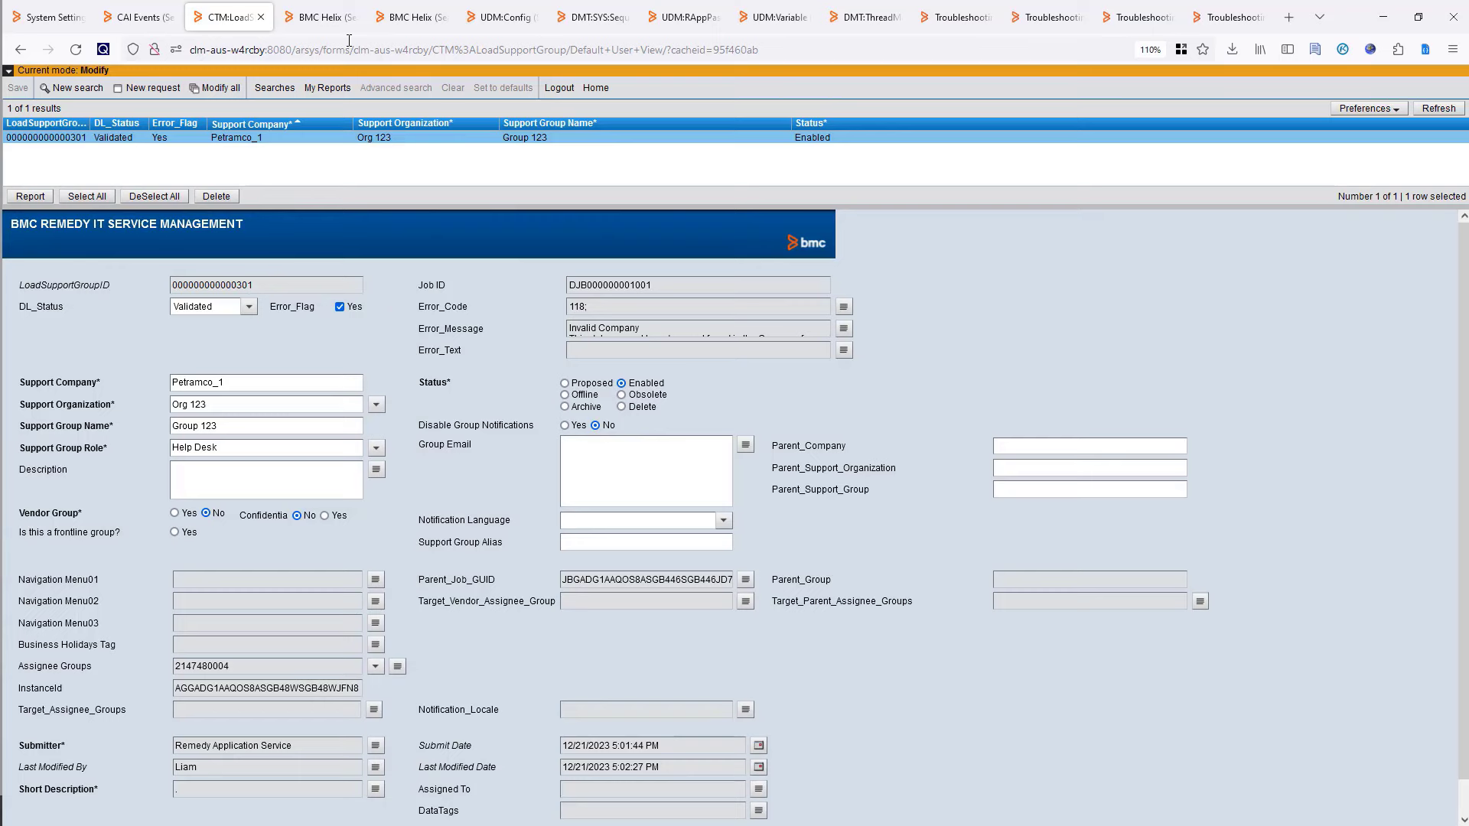
pyautogui.click(329, 18)
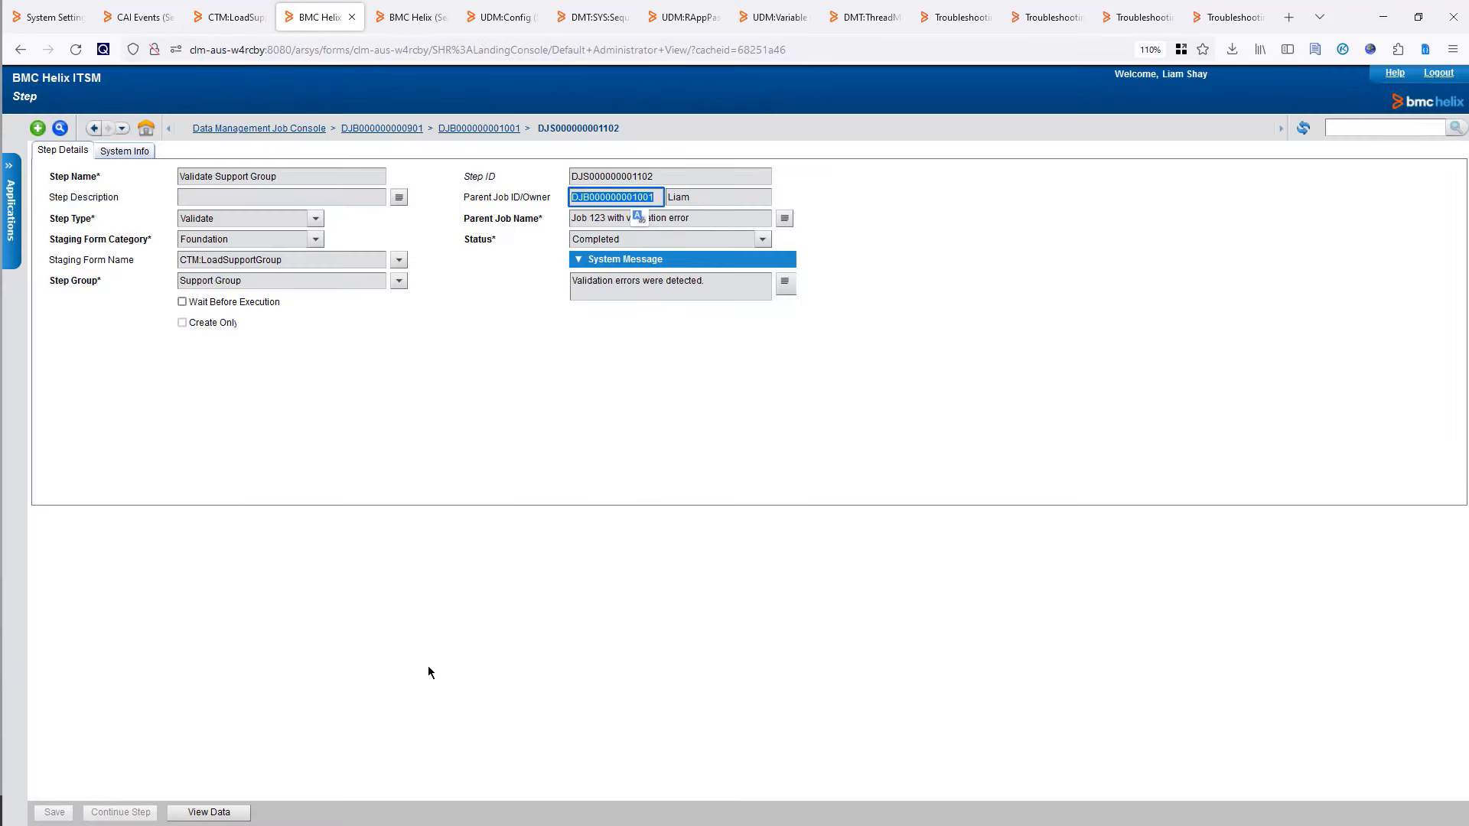
pyautogui.click(484, 128)
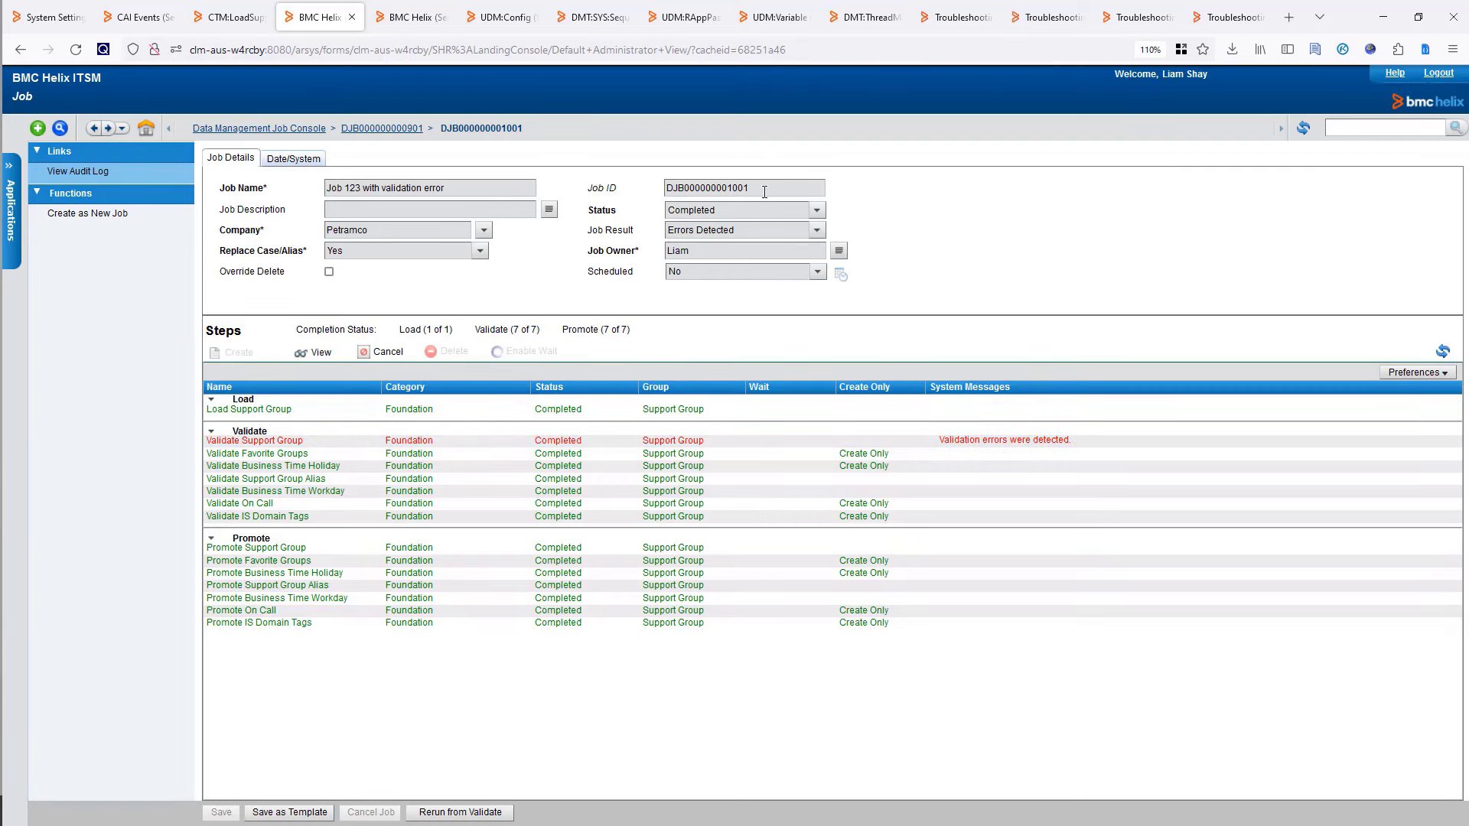
# Open Error Management from the Data Management Job Console and select the failed CTM:LoadSupportGroup record under the Invalid Company error.
pyautogui.click(289, 128)
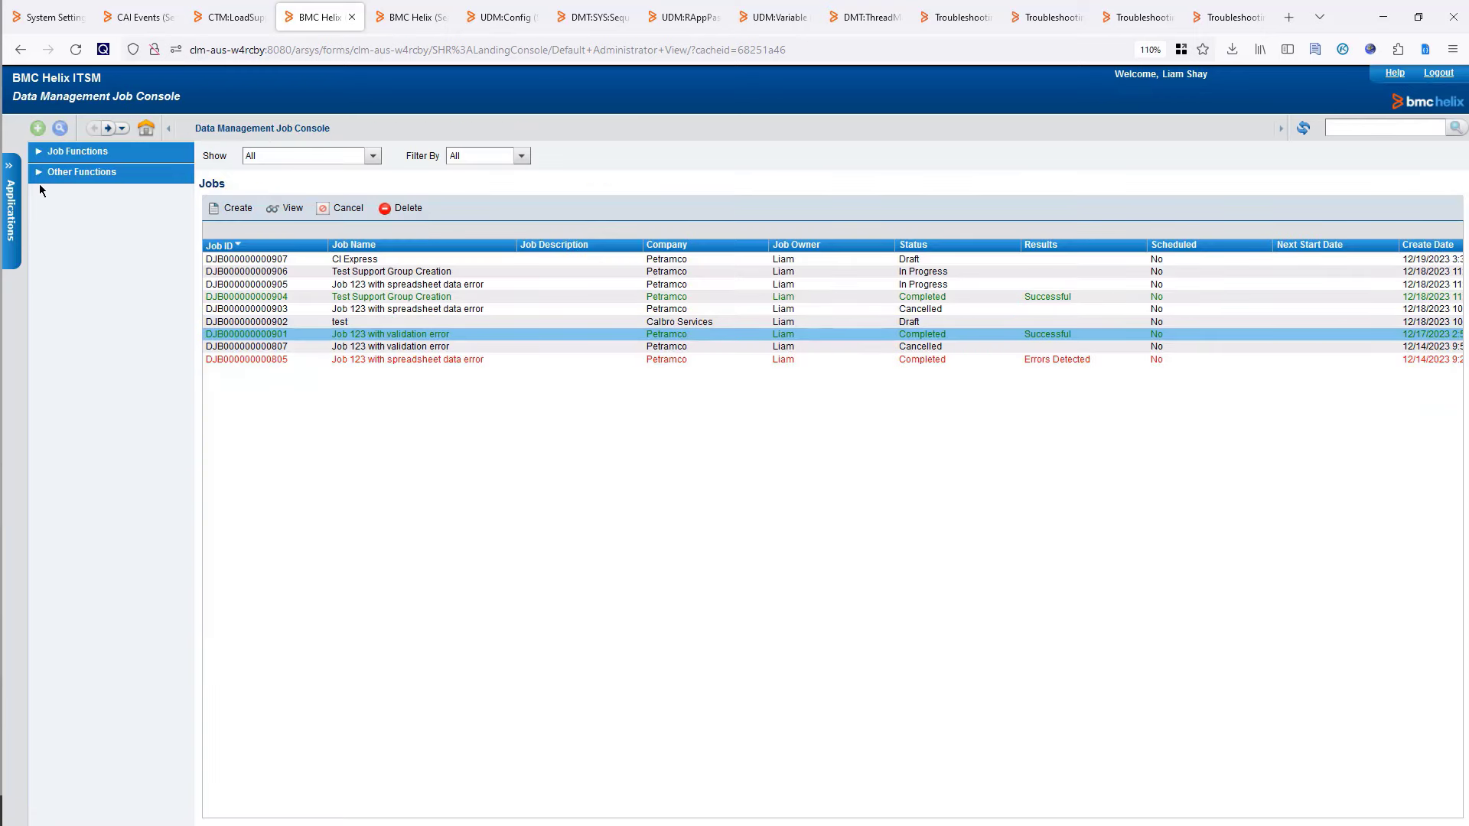
pyautogui.click(40, 177)
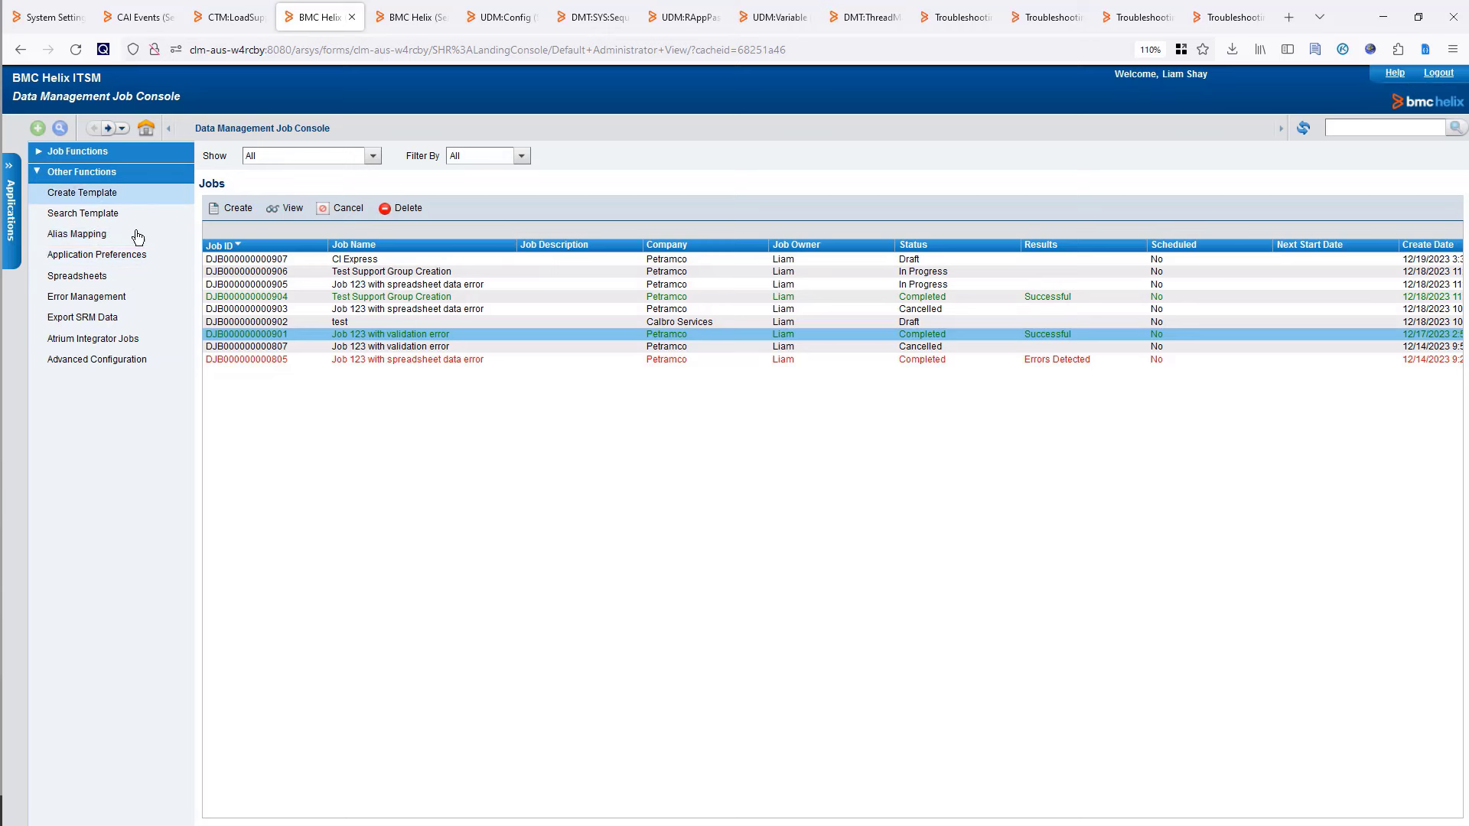
pyautogui.click(102, 301)
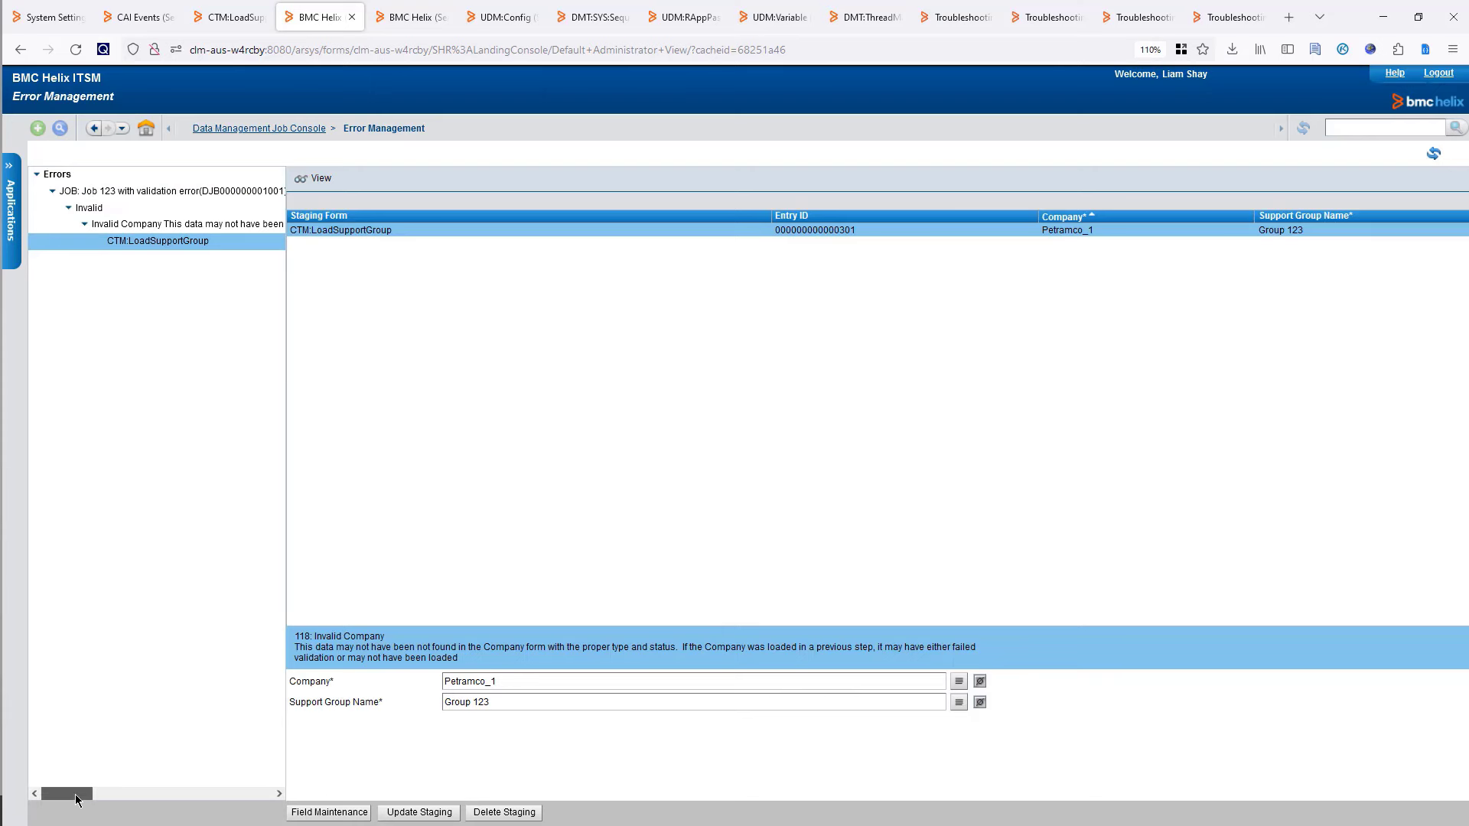
pyautogui.moveTo(61, 794); pyautogui.dragTo(72, 794)
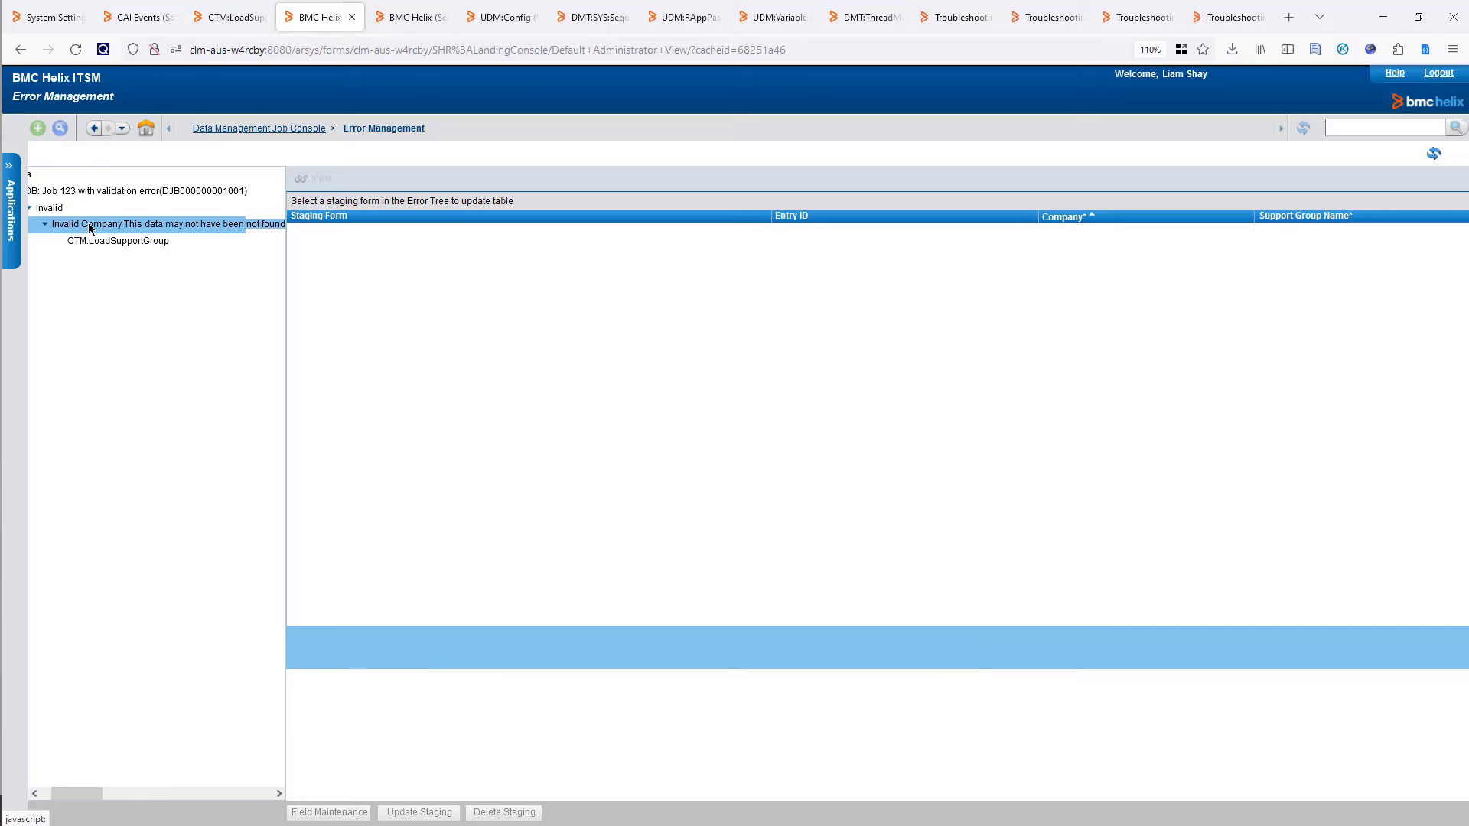
pyautogui.click(104, 242)
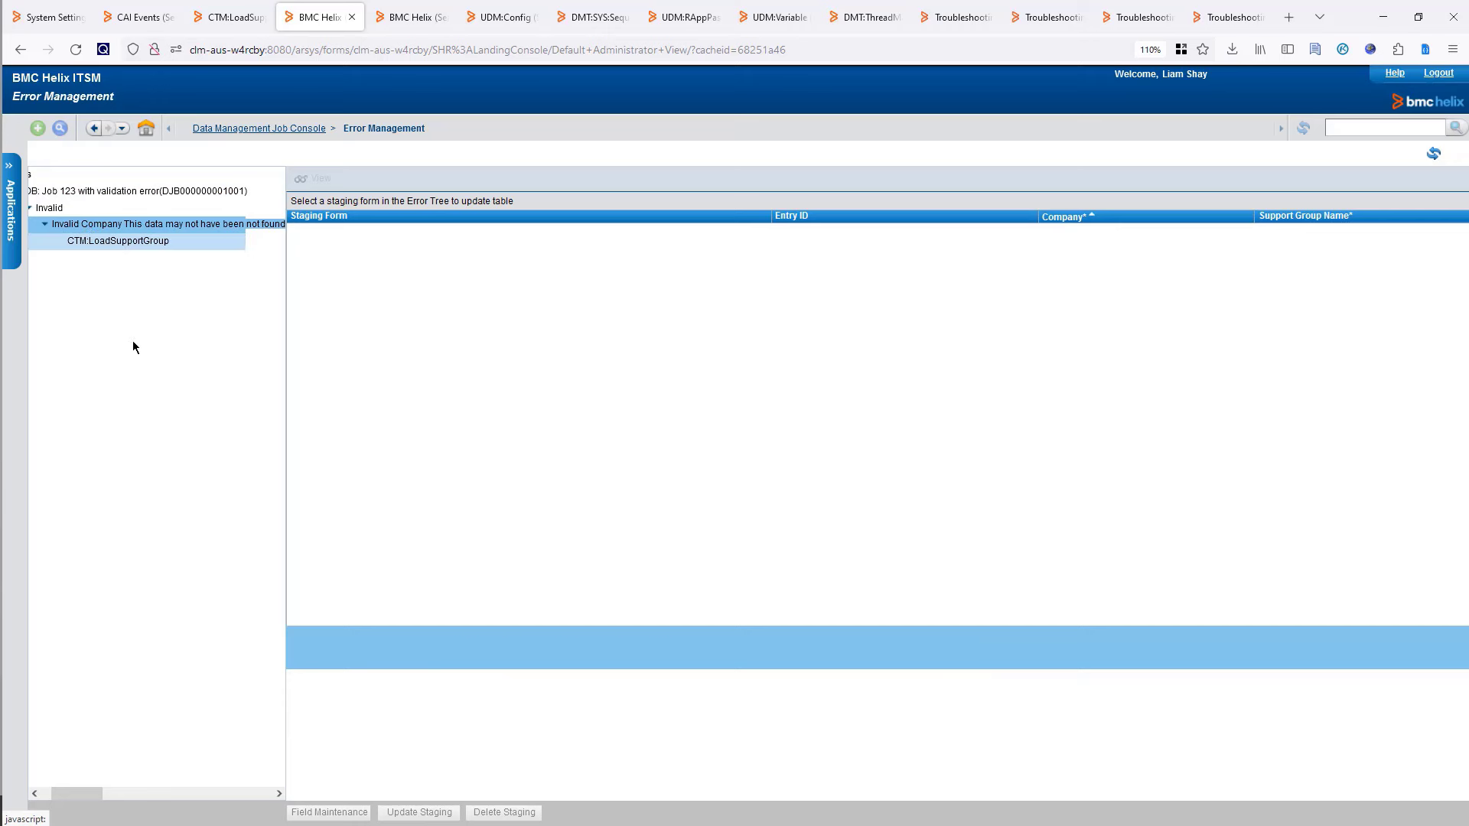
pyautogui.click(360, 239)
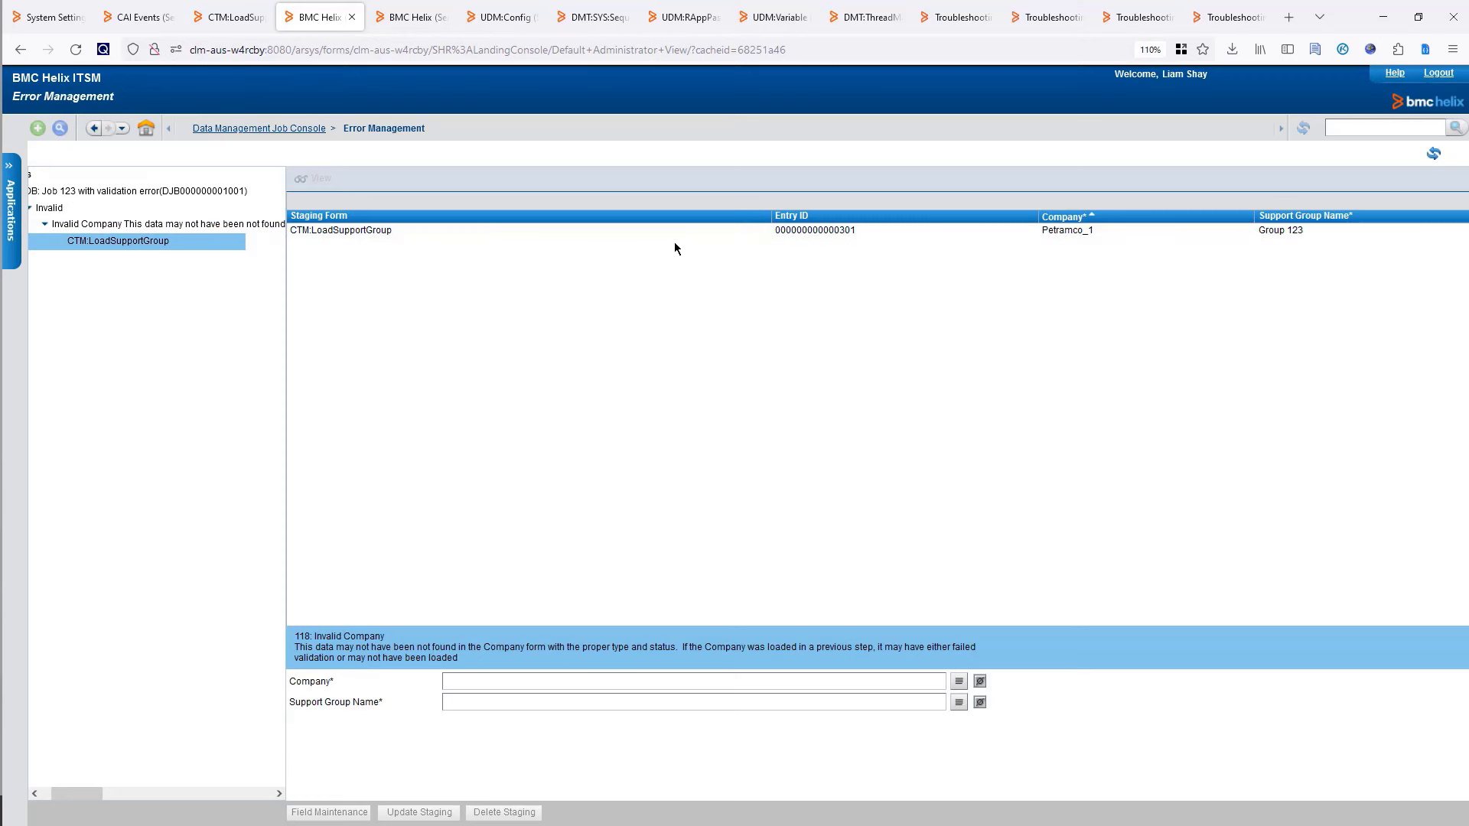
pyautogui.click(822, 233)
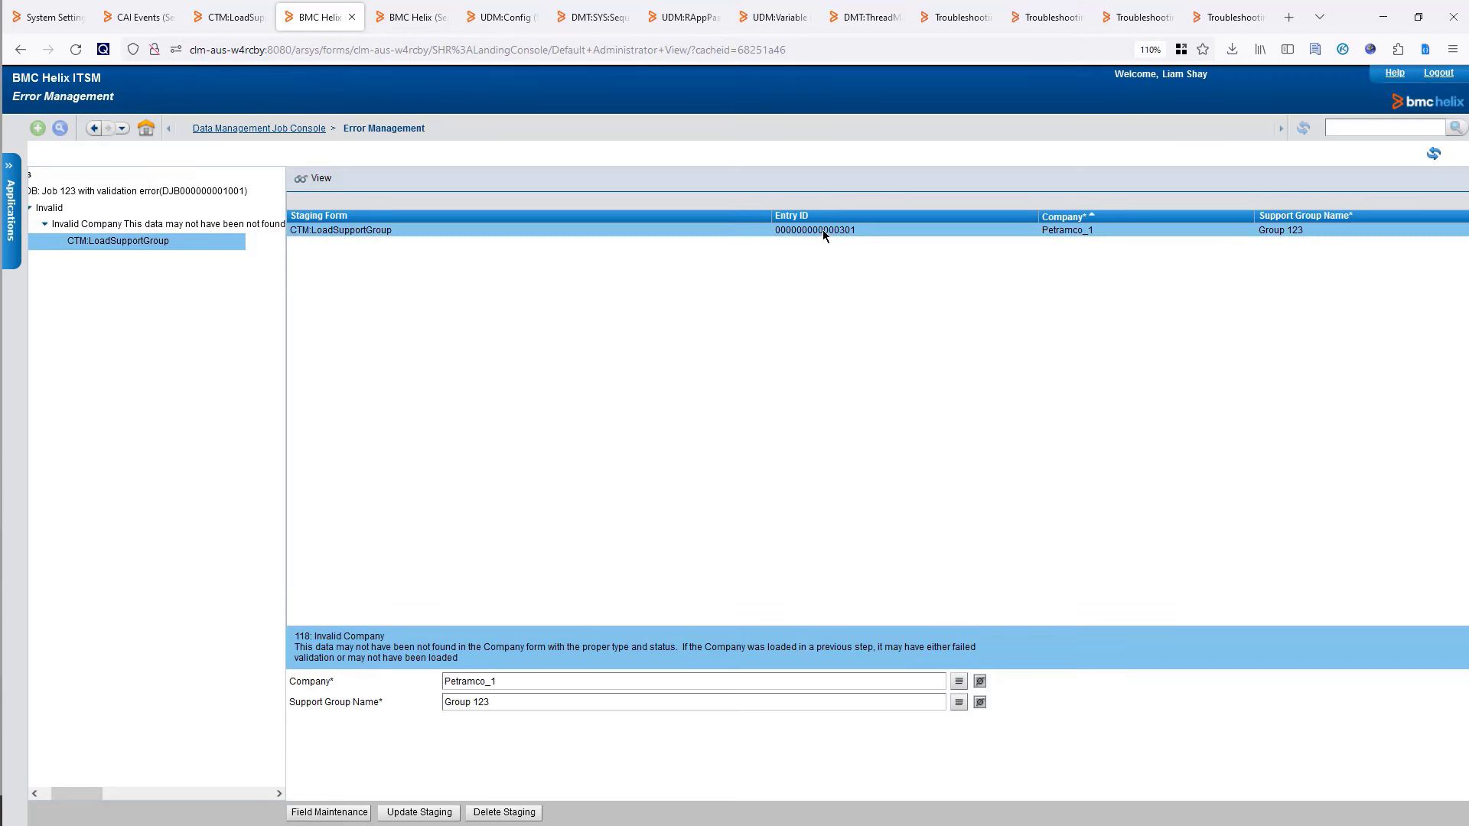
# Set the failed record's Company to Petramco and Support Group Name to Group 1234, and update the staging record.
pyautogui.click(548, 680)
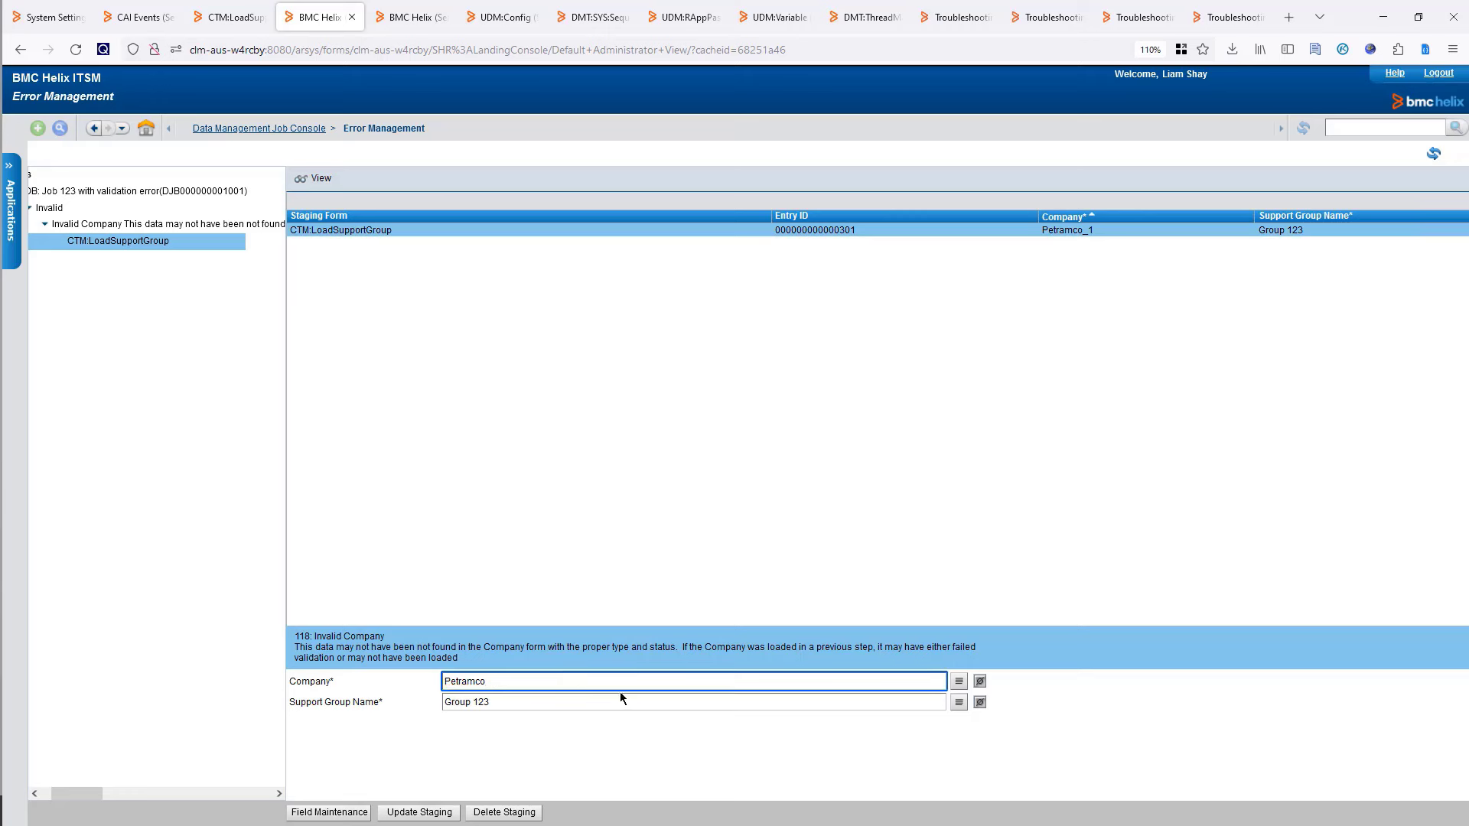
pyautogui.click(544, 701)
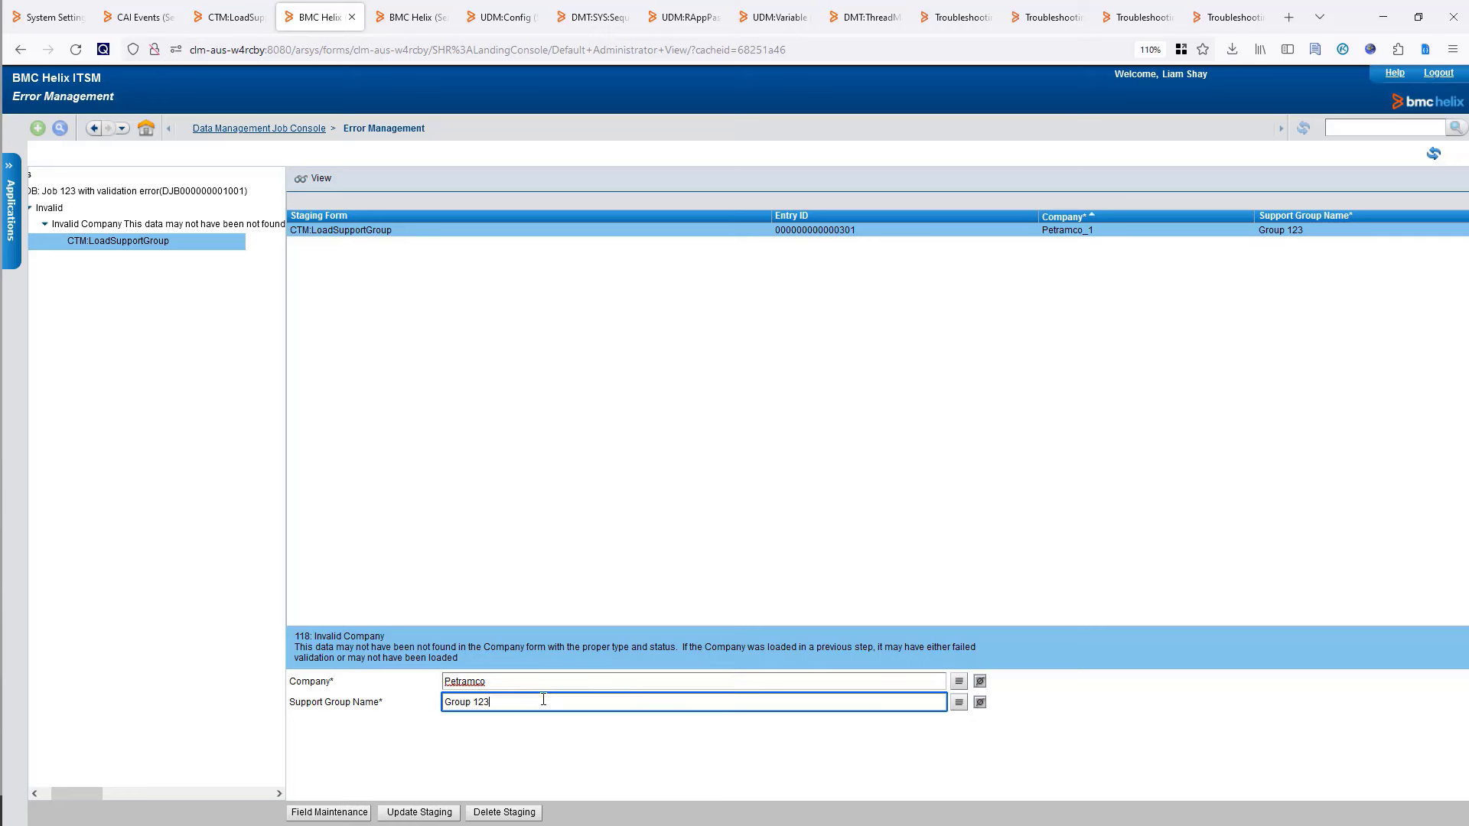
pyautogui.write('4')
pyautogui.click(430, 813)
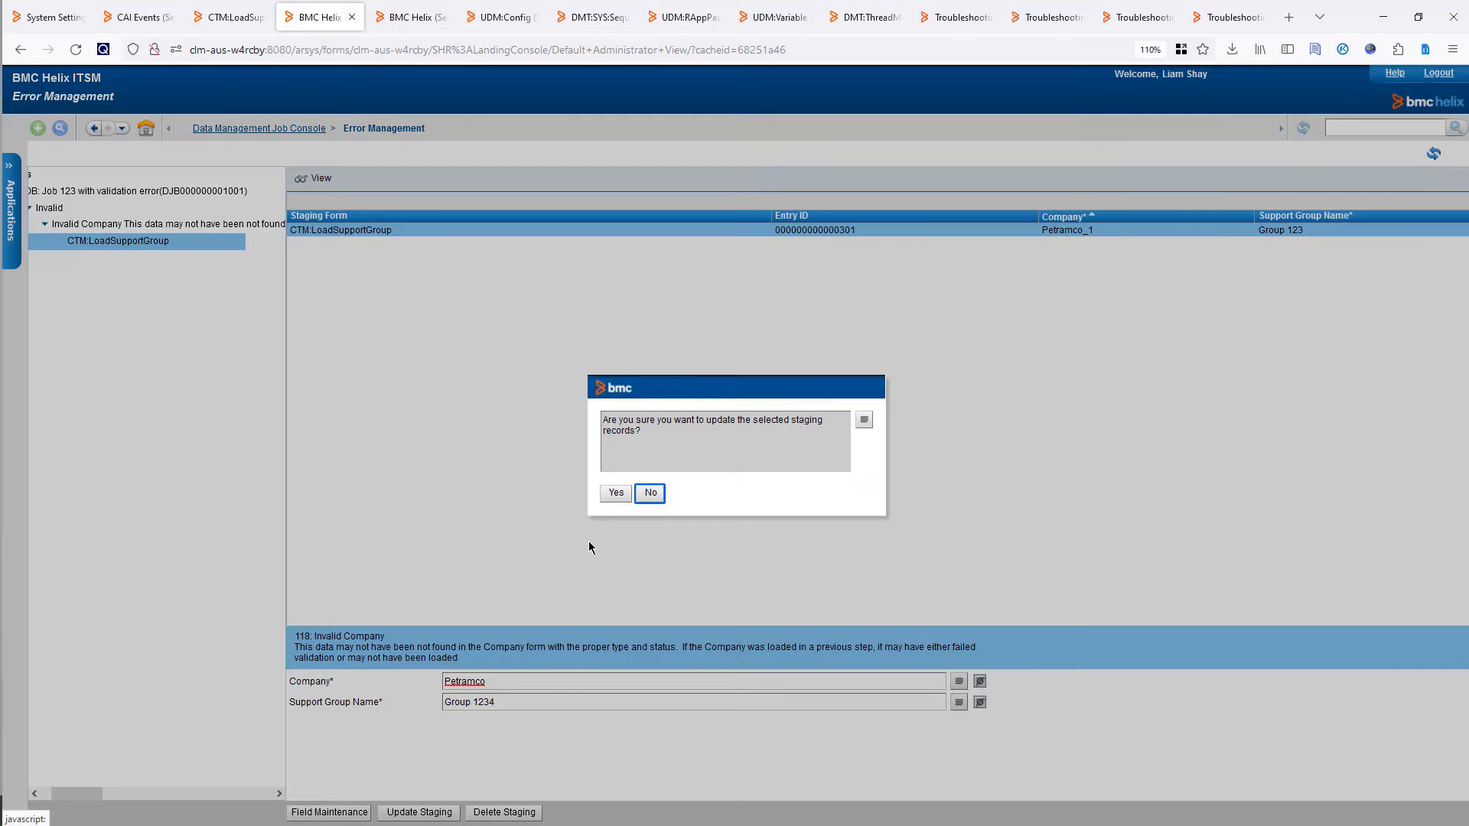
pyautogui.click(615, 493)
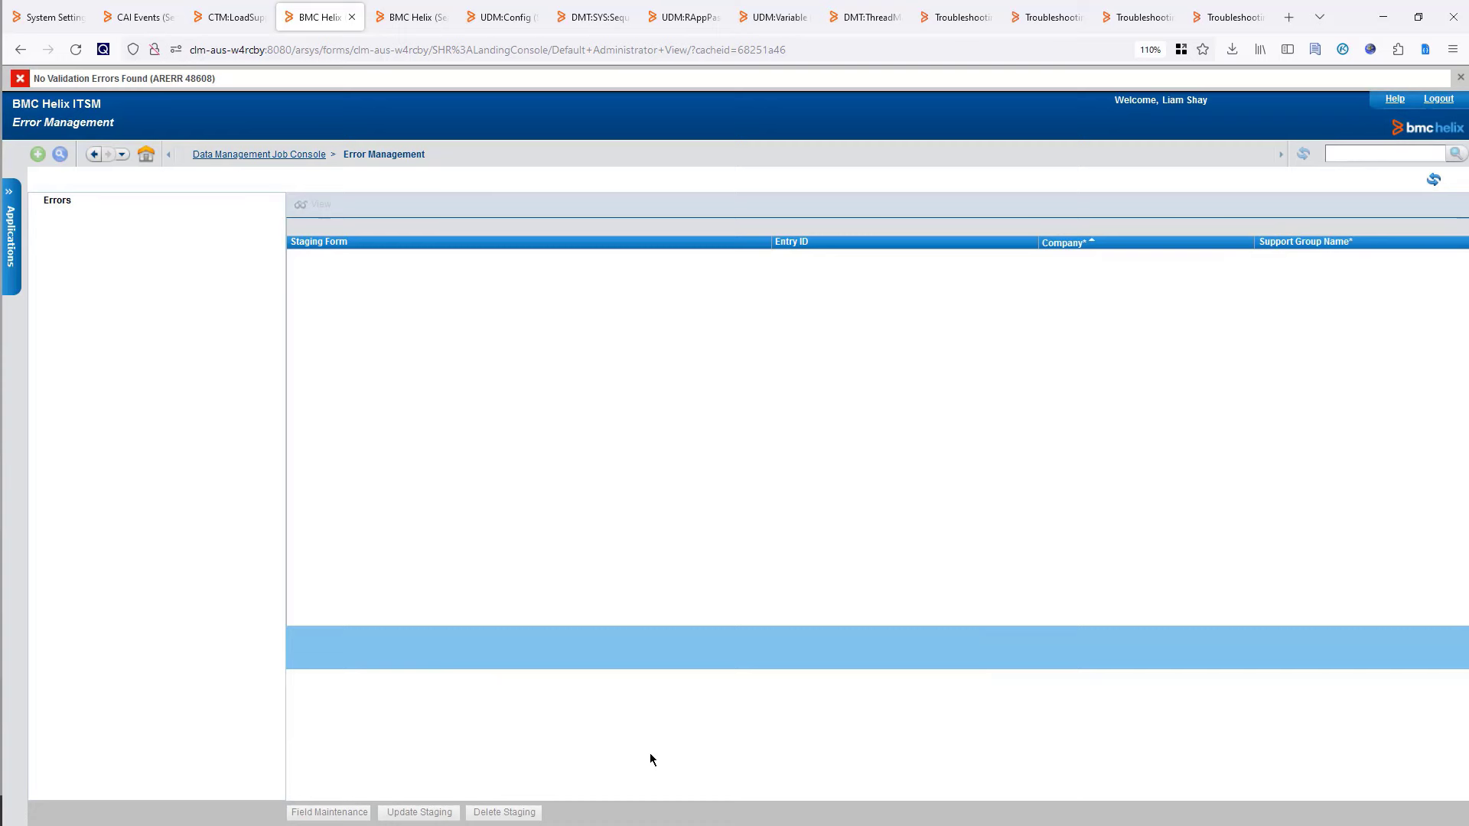
# Refresh the record in the CTM:LoadSupportGroup form and check its Support Company, Support Group Name and DL_Status.
pyautogui.click(226, 17)
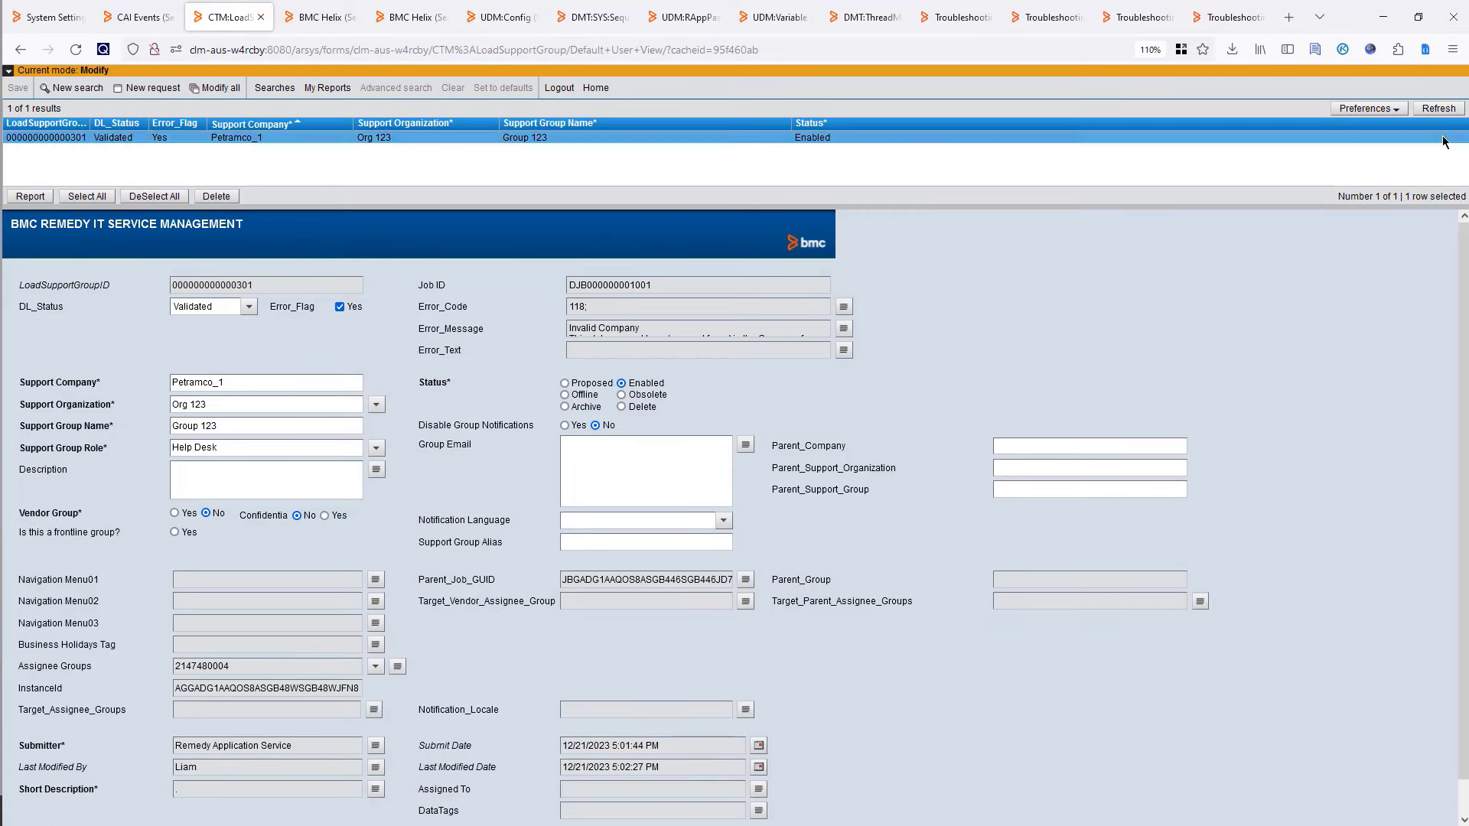
pyautogui.click(256, 380)
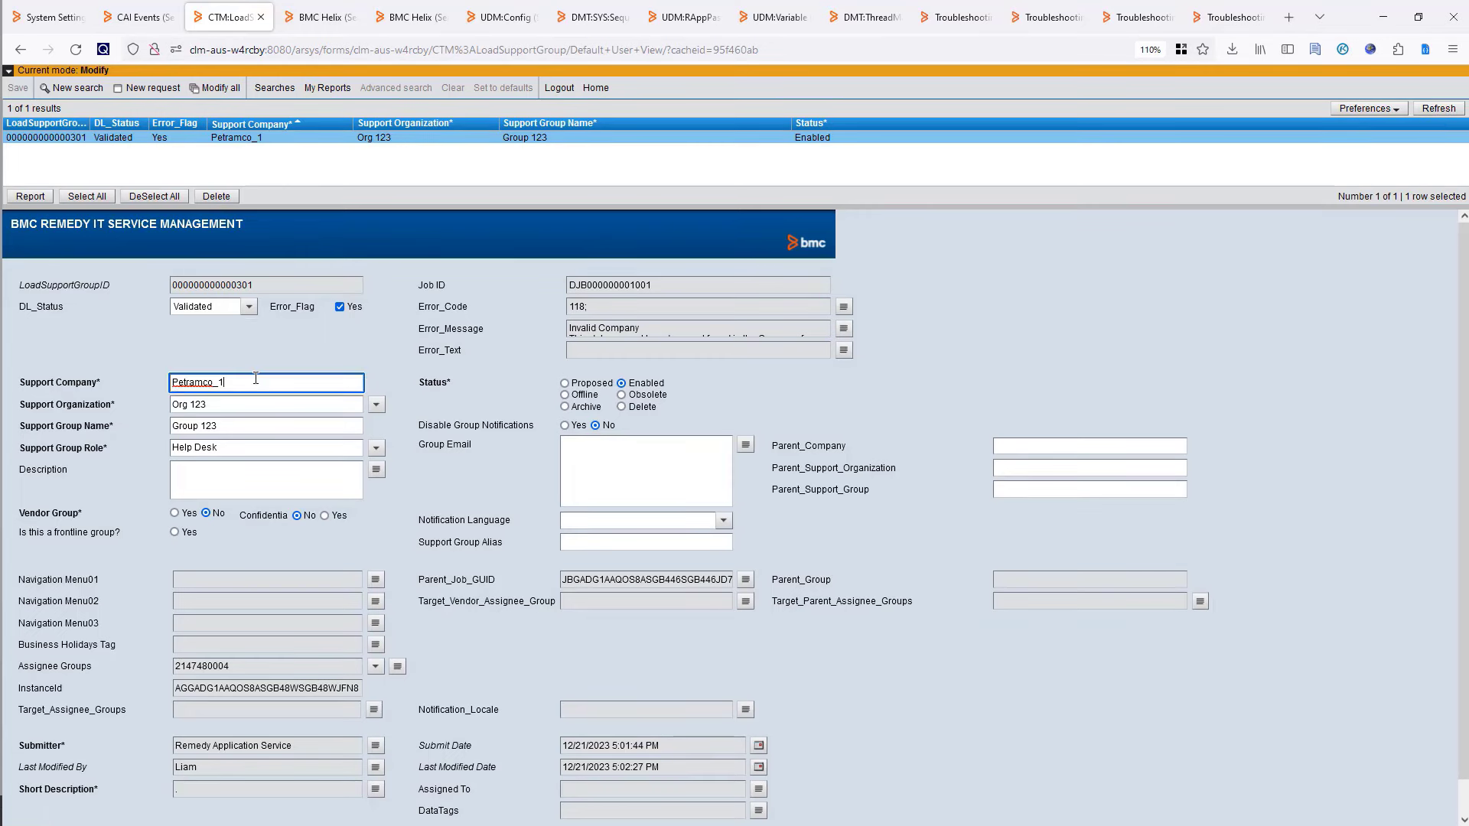
pyautogui.click(240, 425)
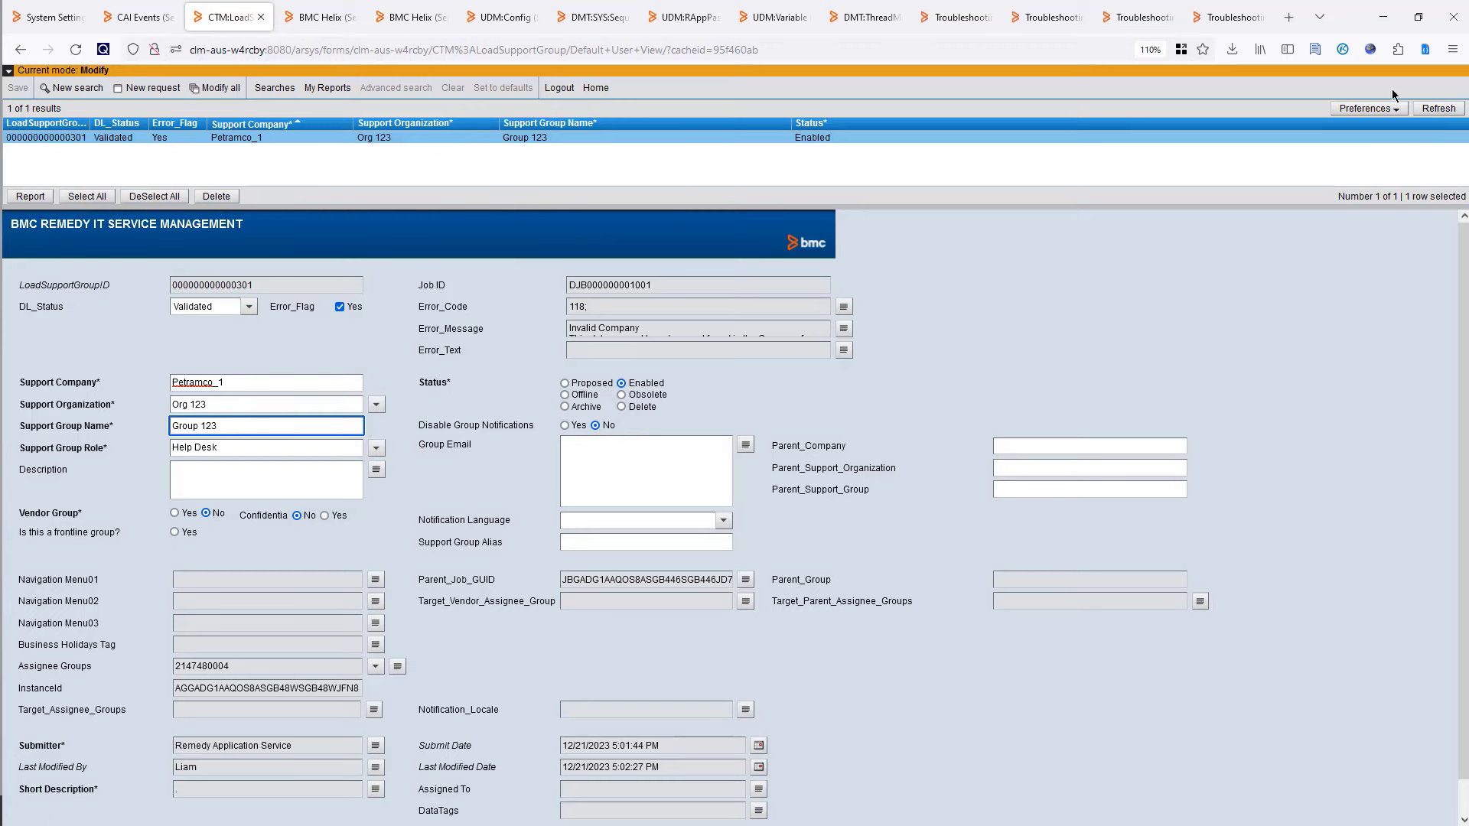
pyautogui.click(1439, 109)
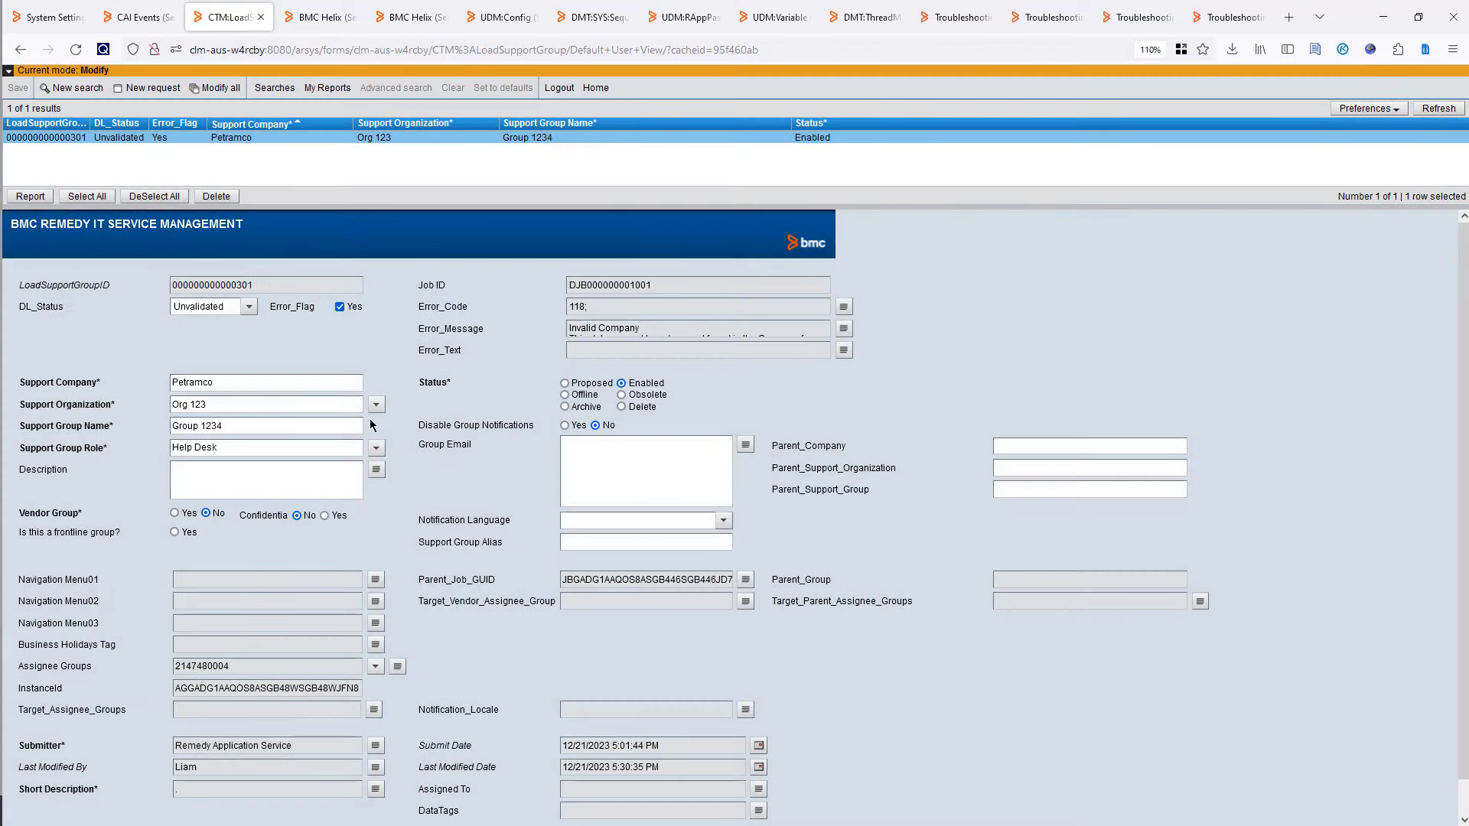
pyautogui.click(239, 388)
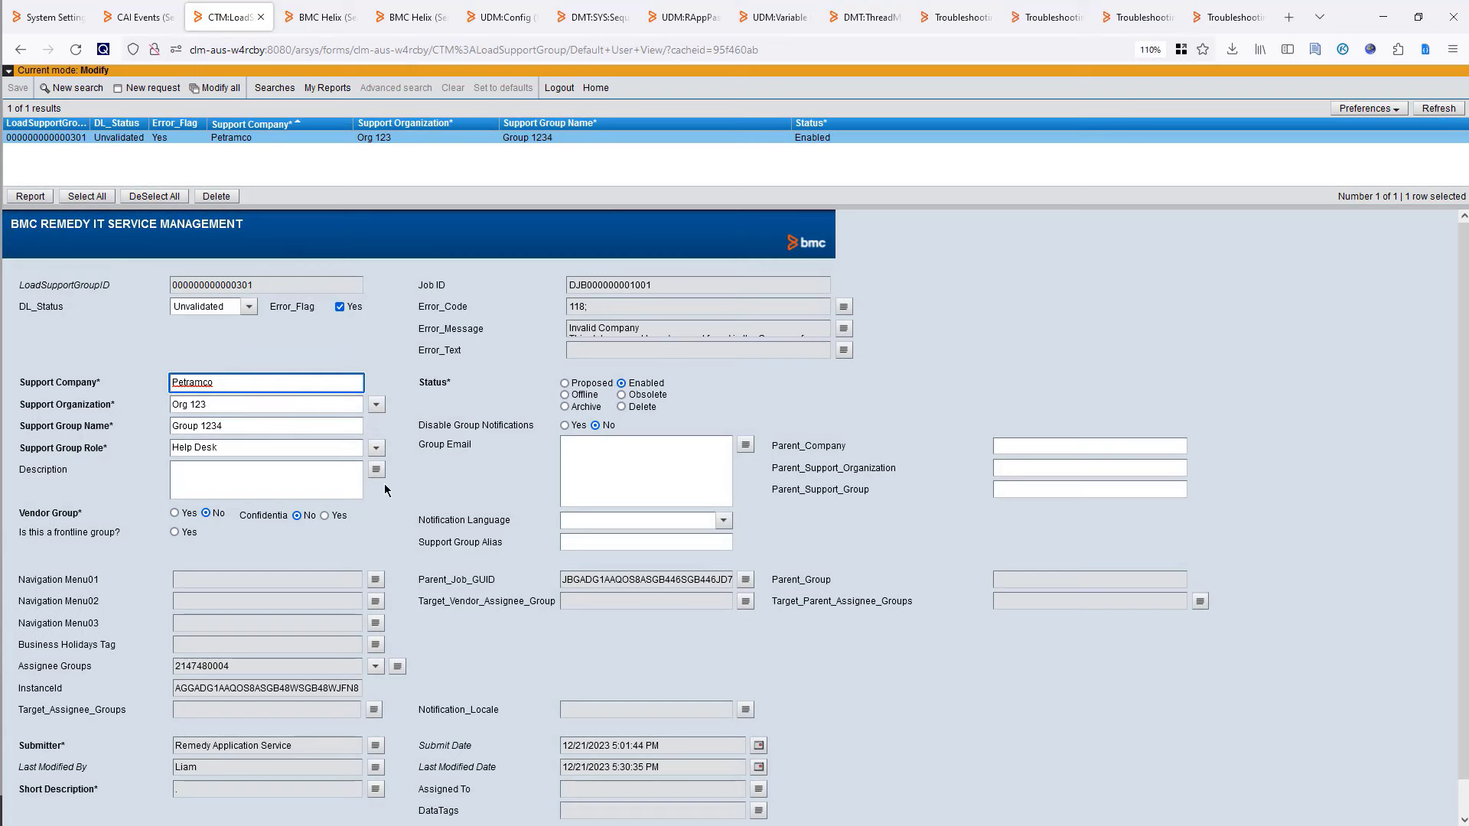
pyautogui.click(241, 418)
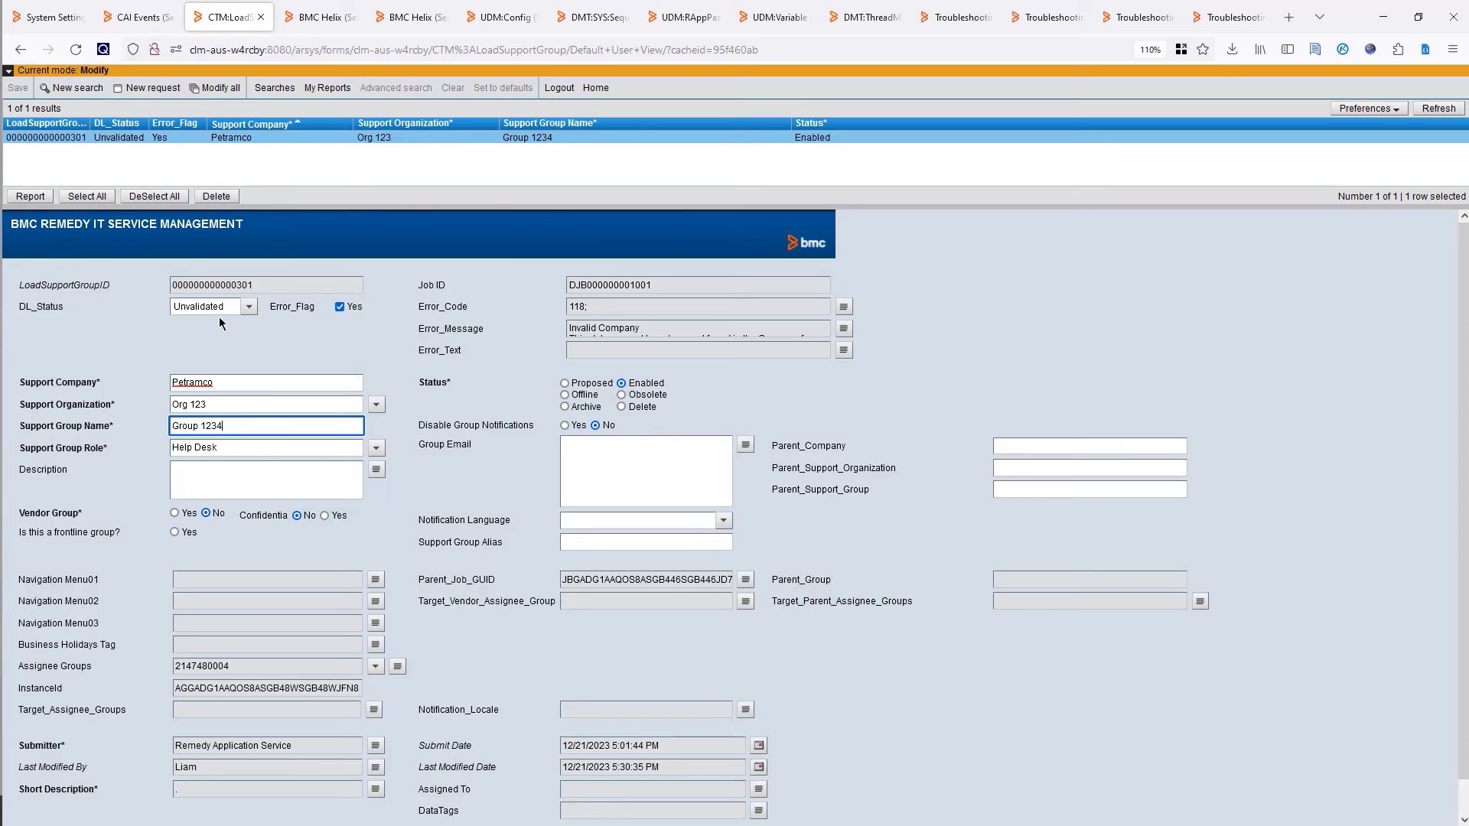
pyautogui.click(327, 16)
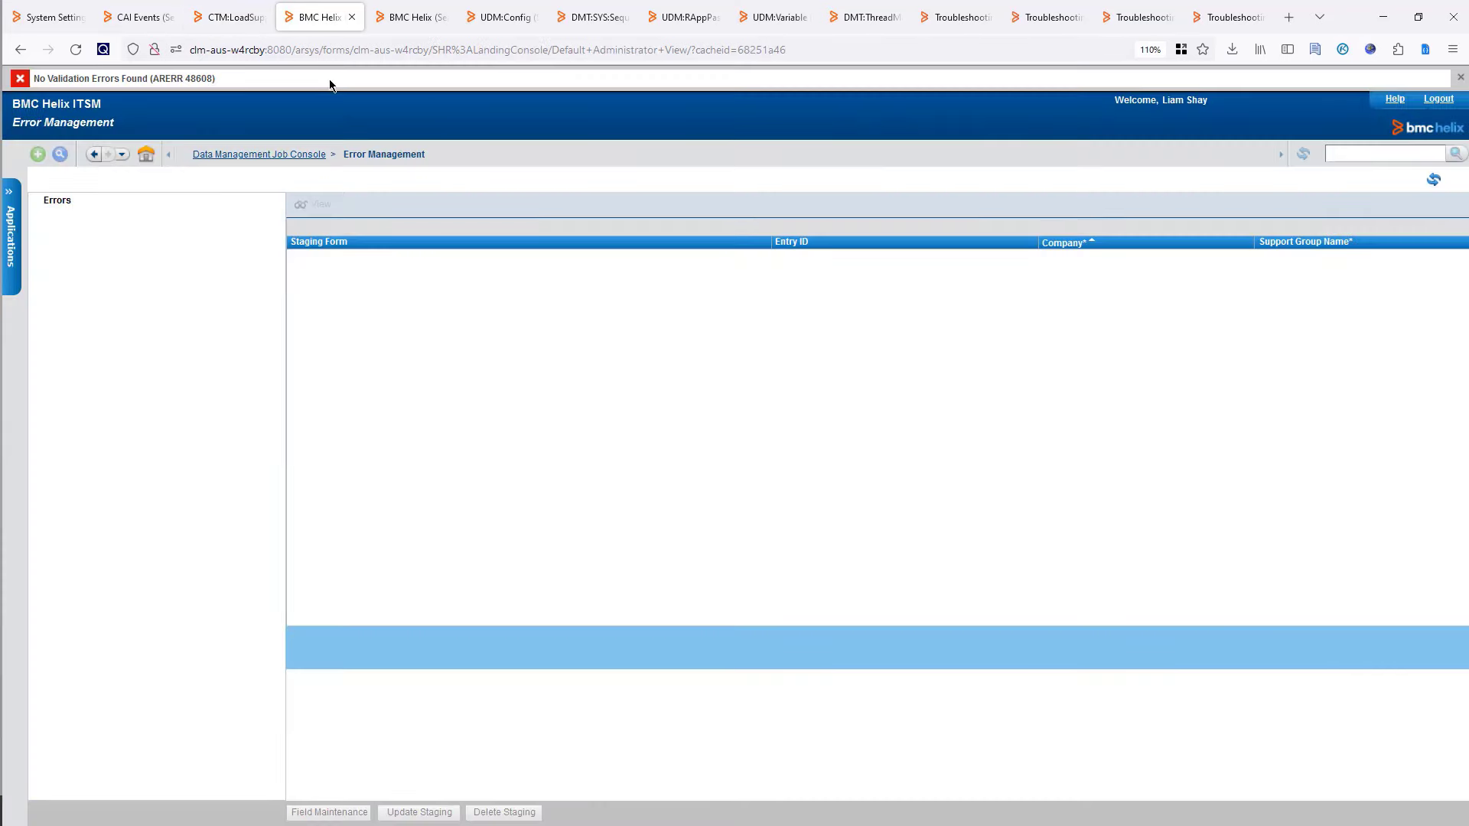
pyautogui.click(283, 158)
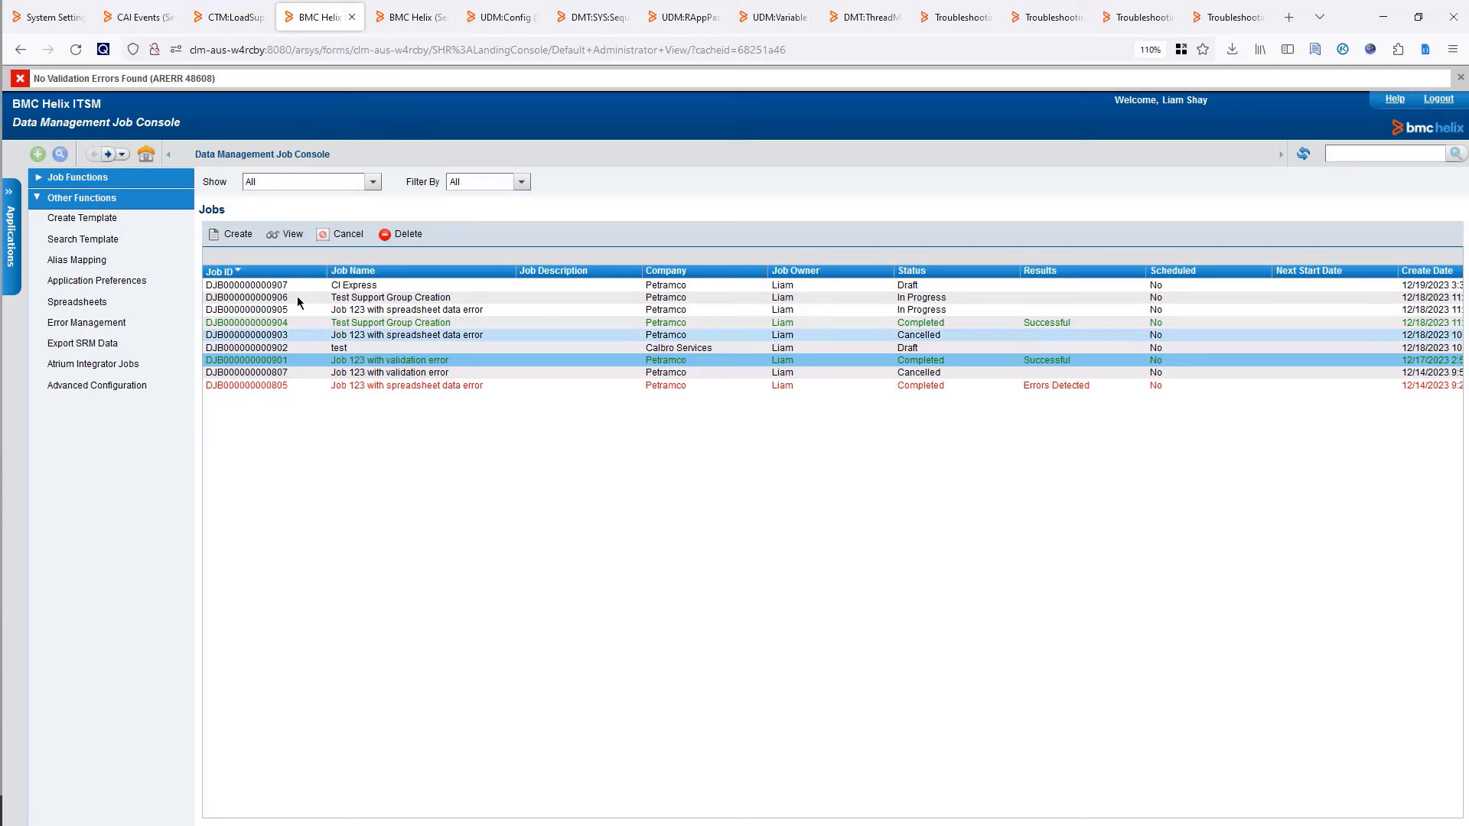
pyautogui.click(1305, 161)
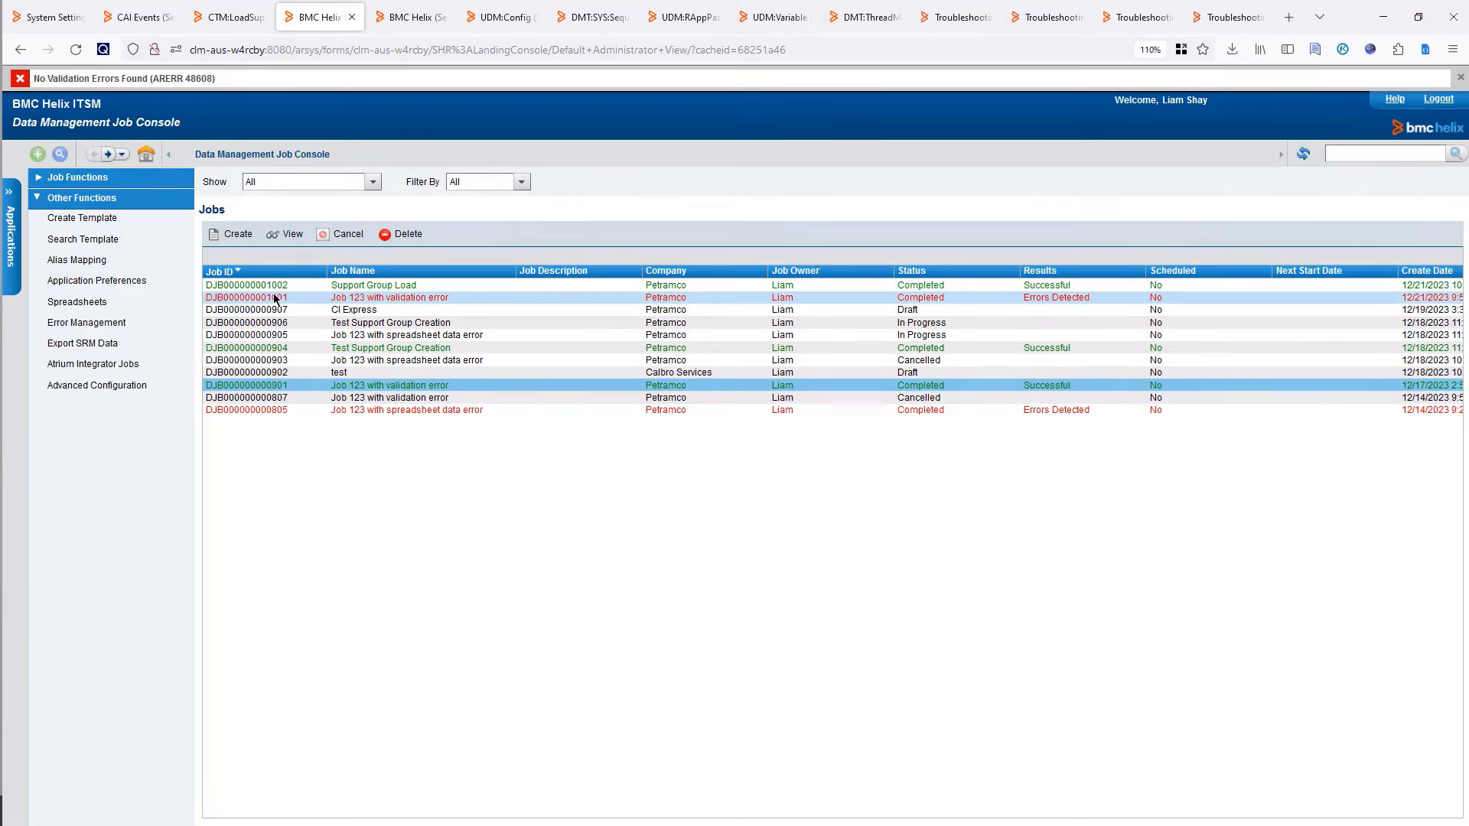
pyautogui.click(291, 235)
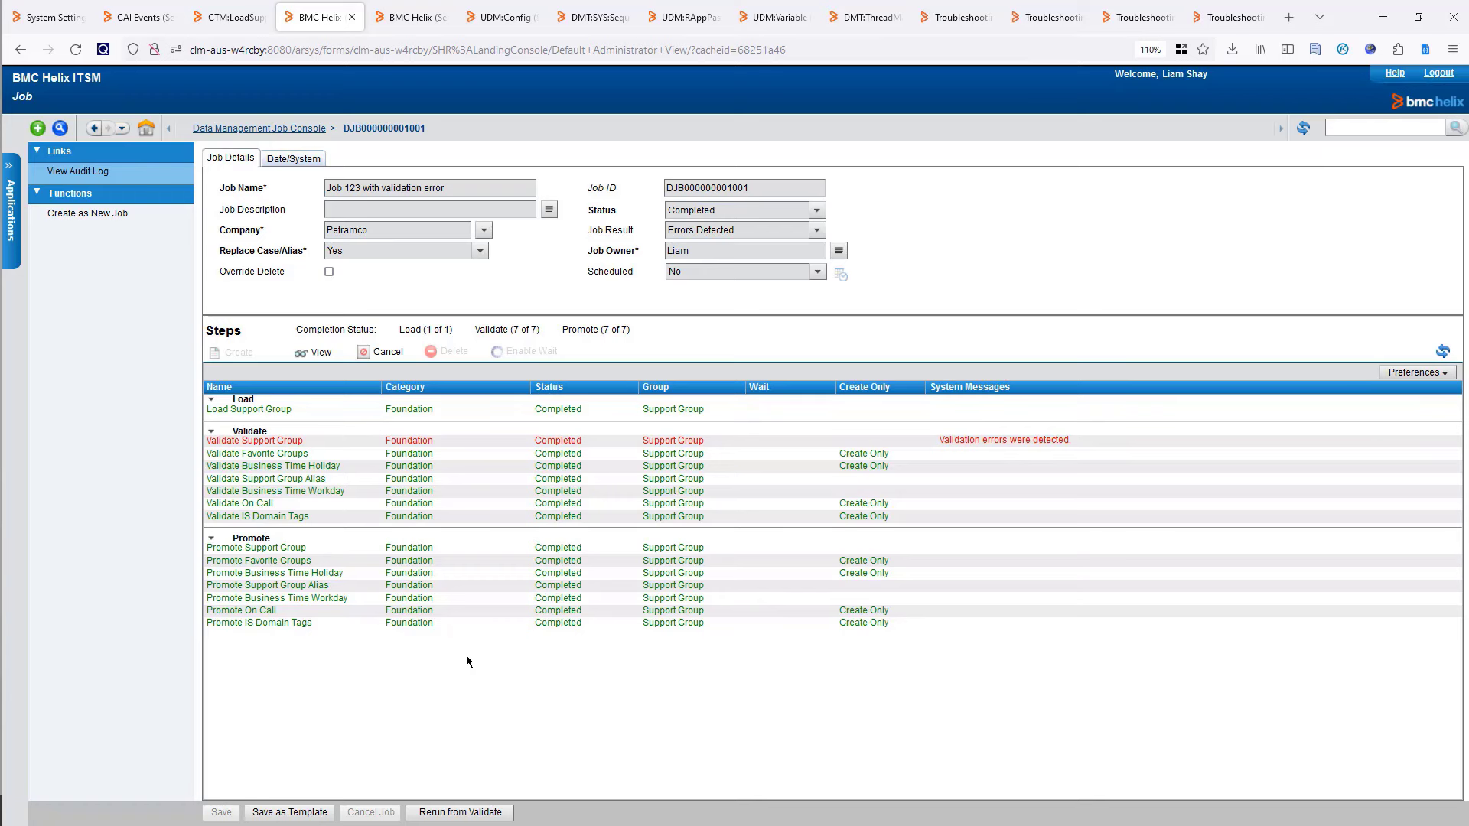
pyautogui.click(468, 813)
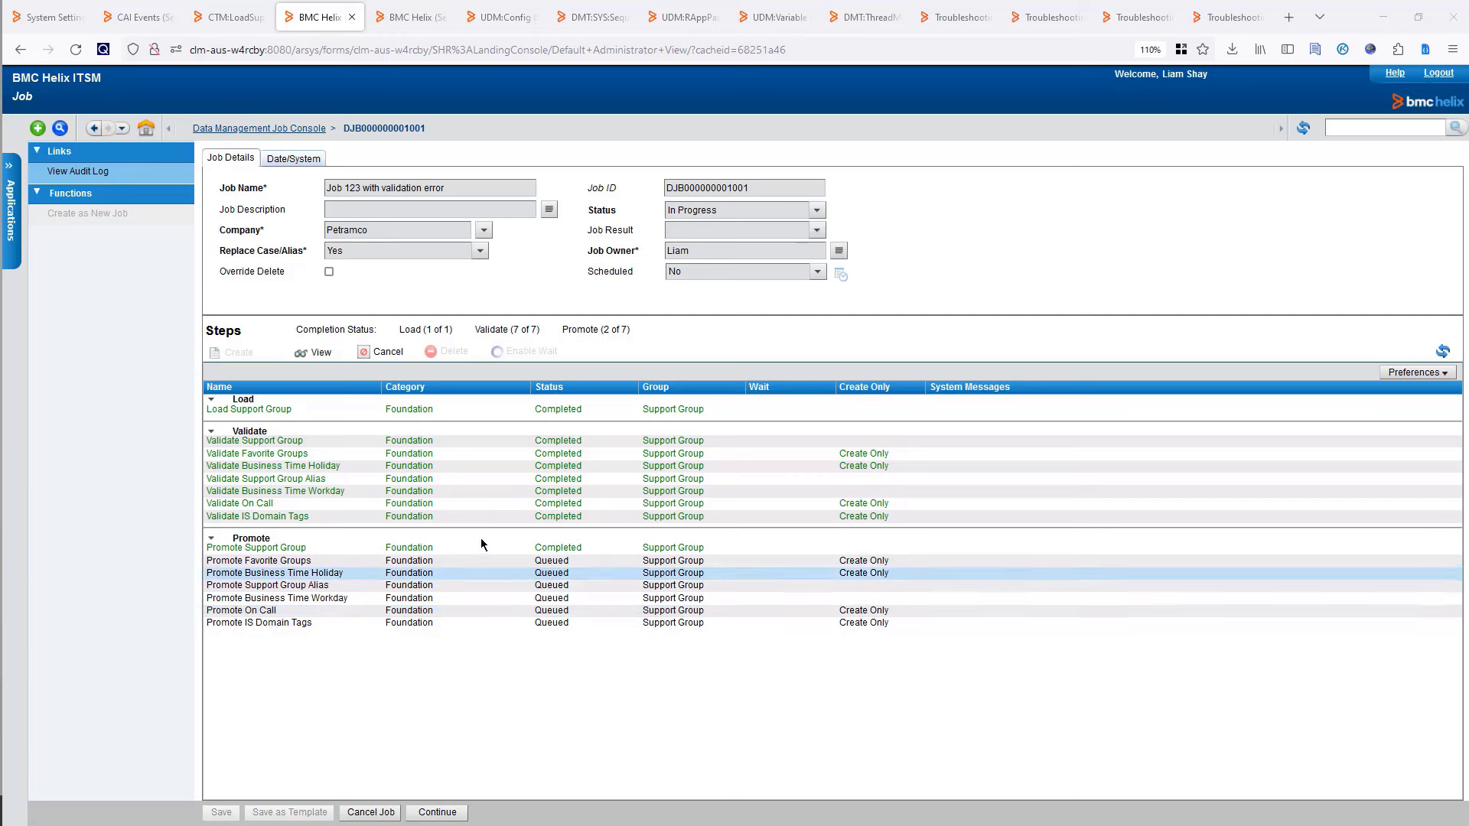
pyautogui.click(481, 444)
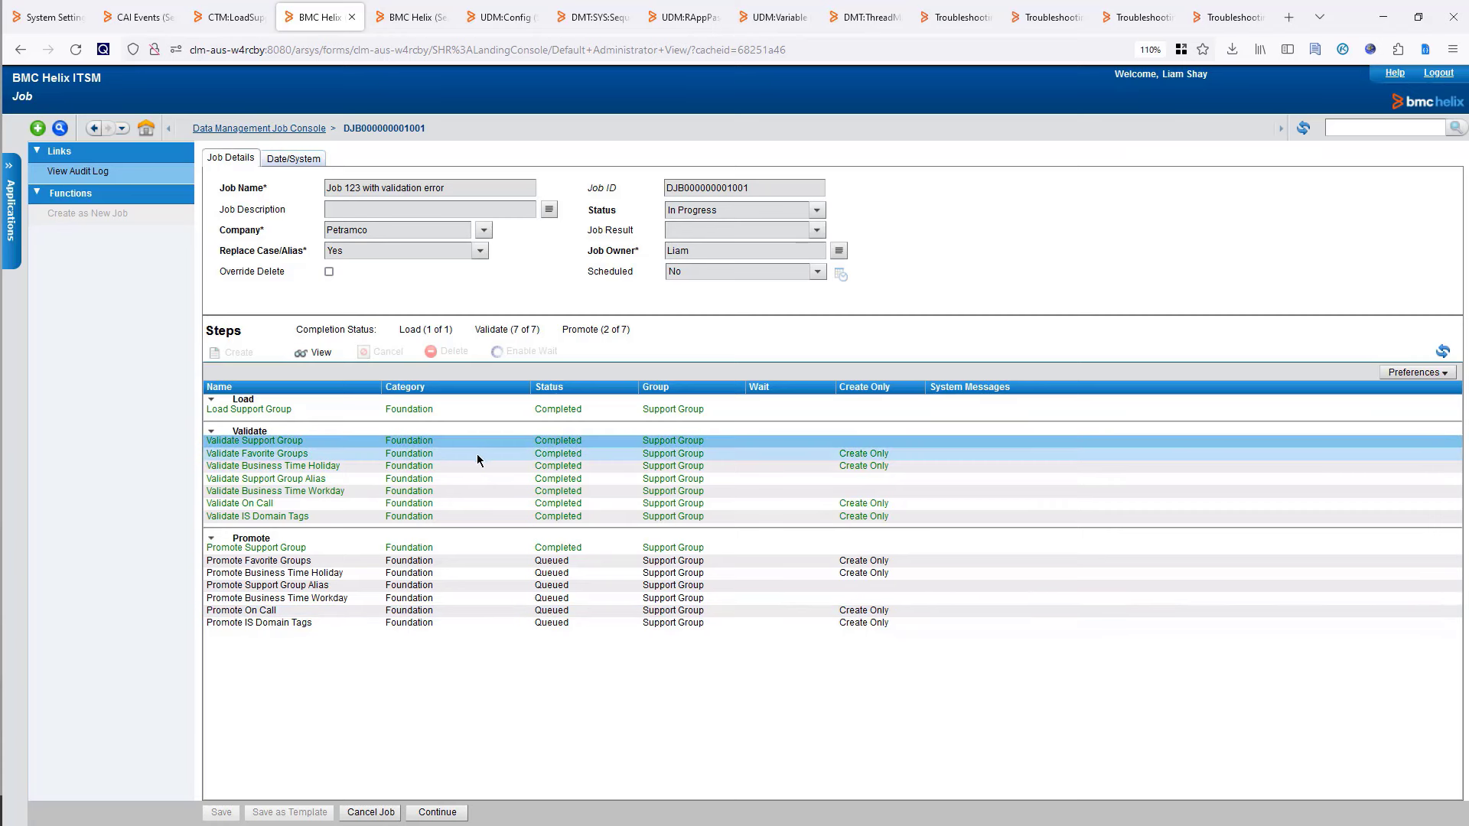
pyautogui.click(312, 351)
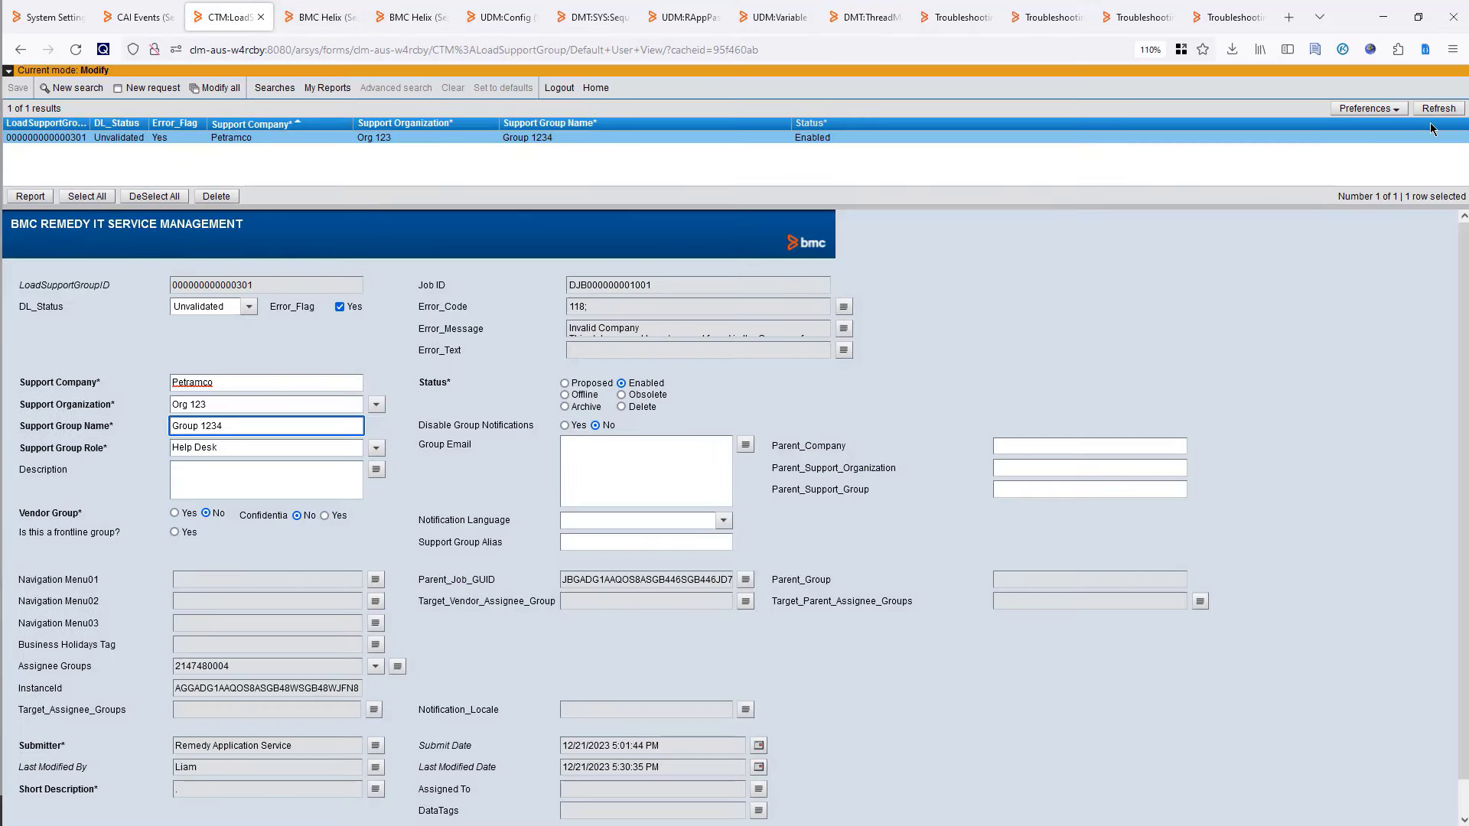
pyautogui.click(1436, 111)
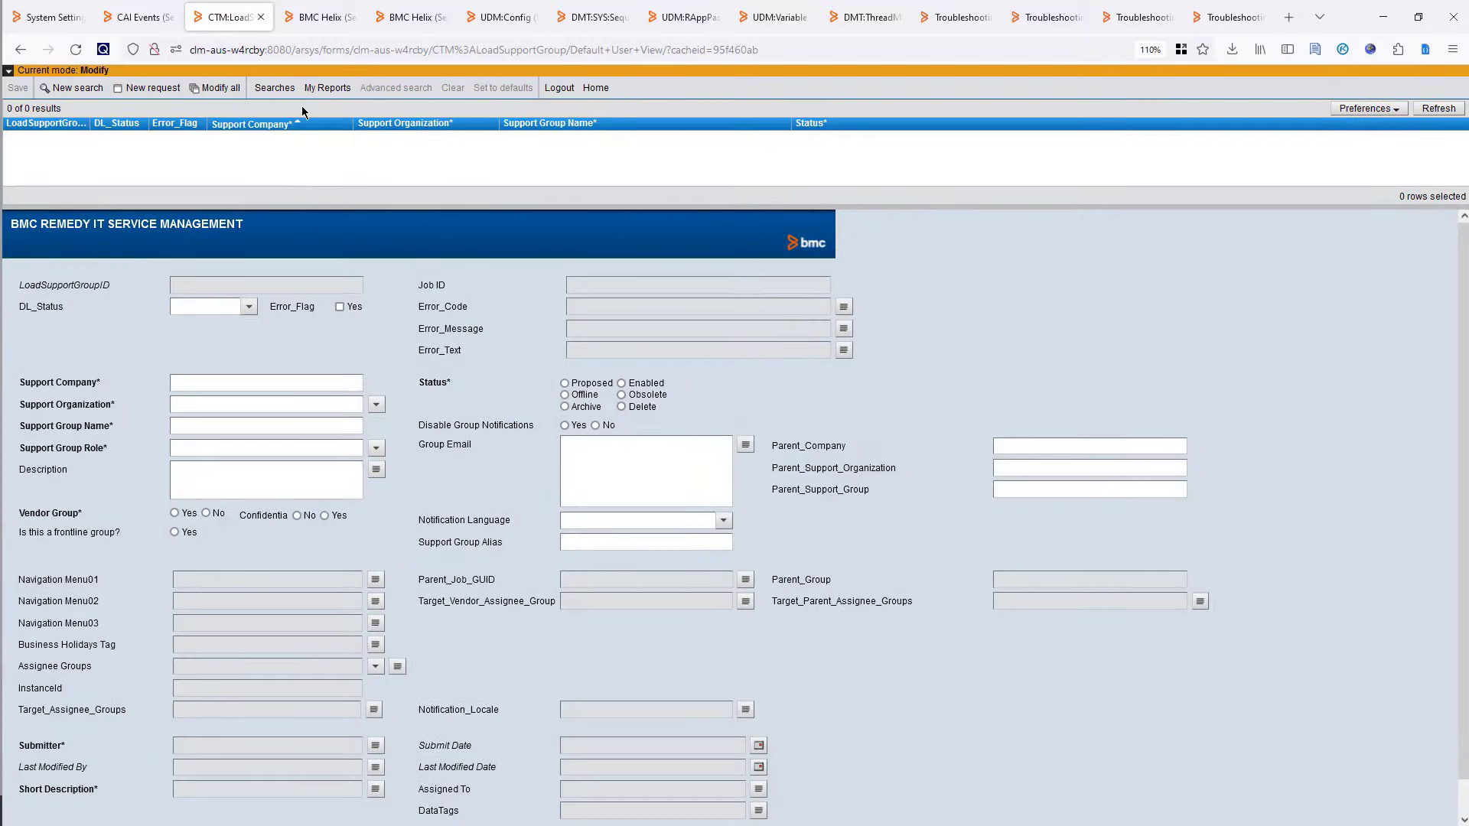
pyautogui.click(275, 88)
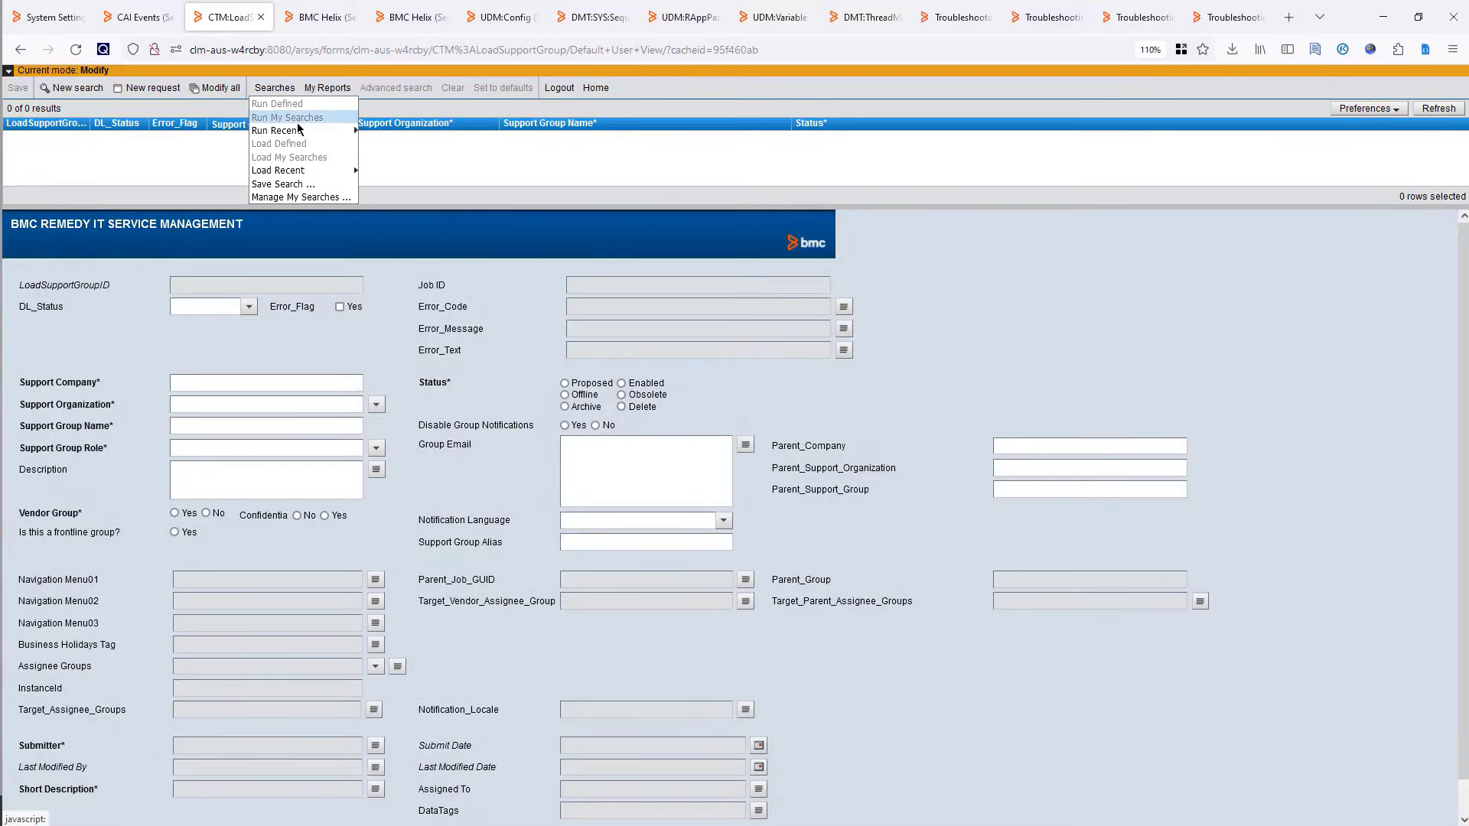
pyautogui.moveTo(310, 131)
pyautogui.click(375, 131)
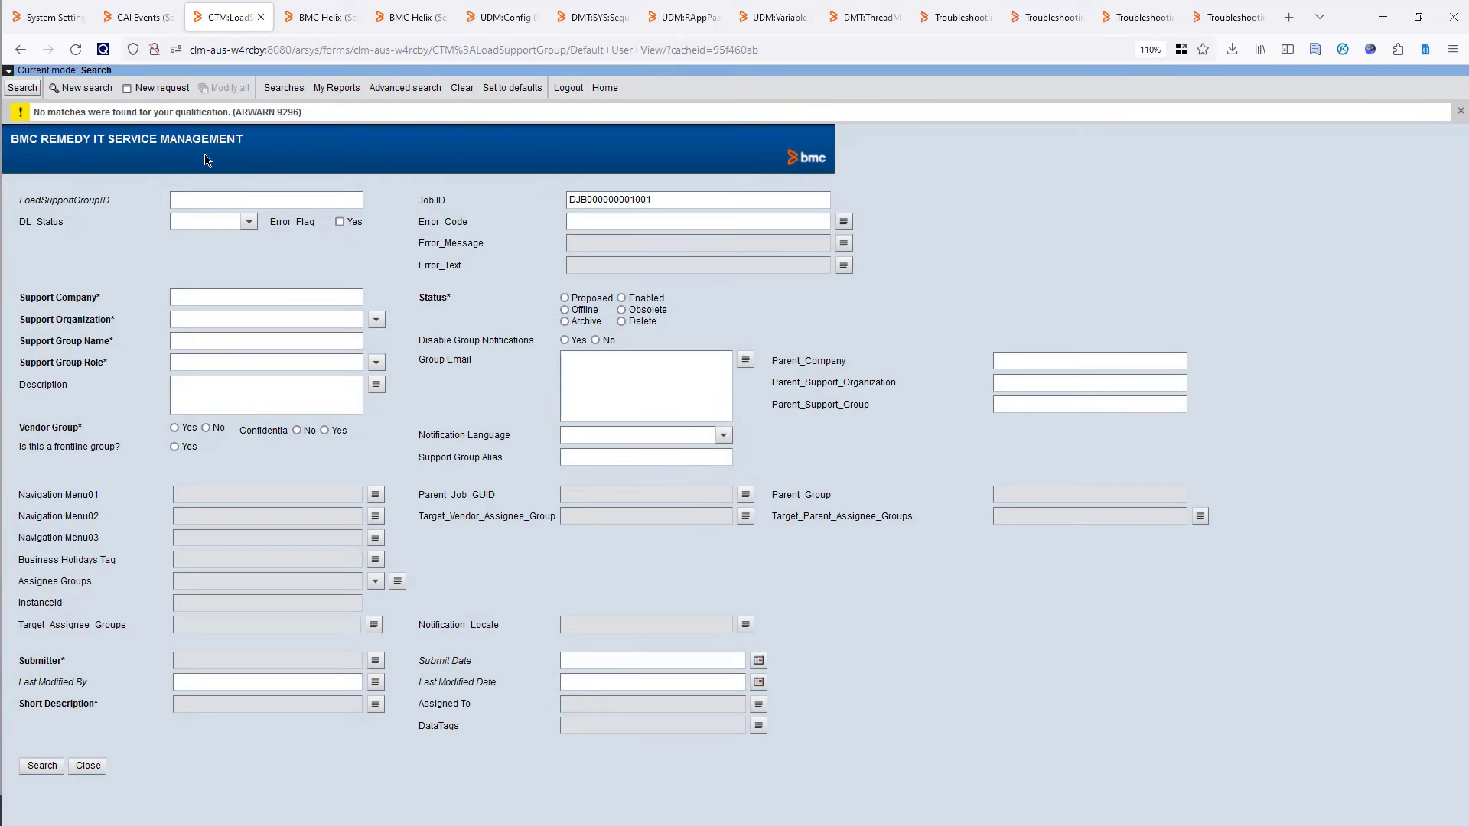
pyautogui.click(22, 88)
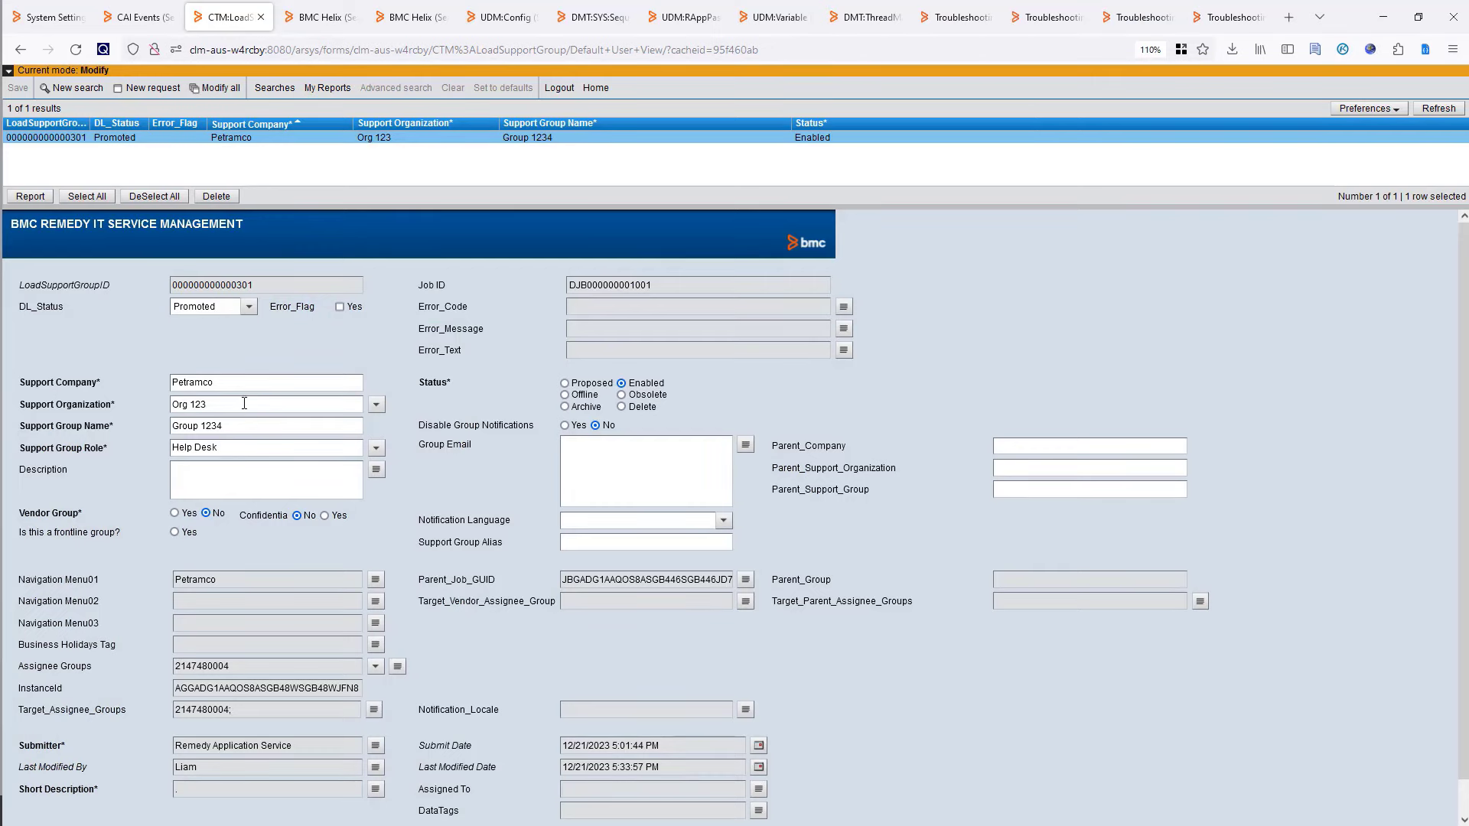
pyautogui.click(331, 17)
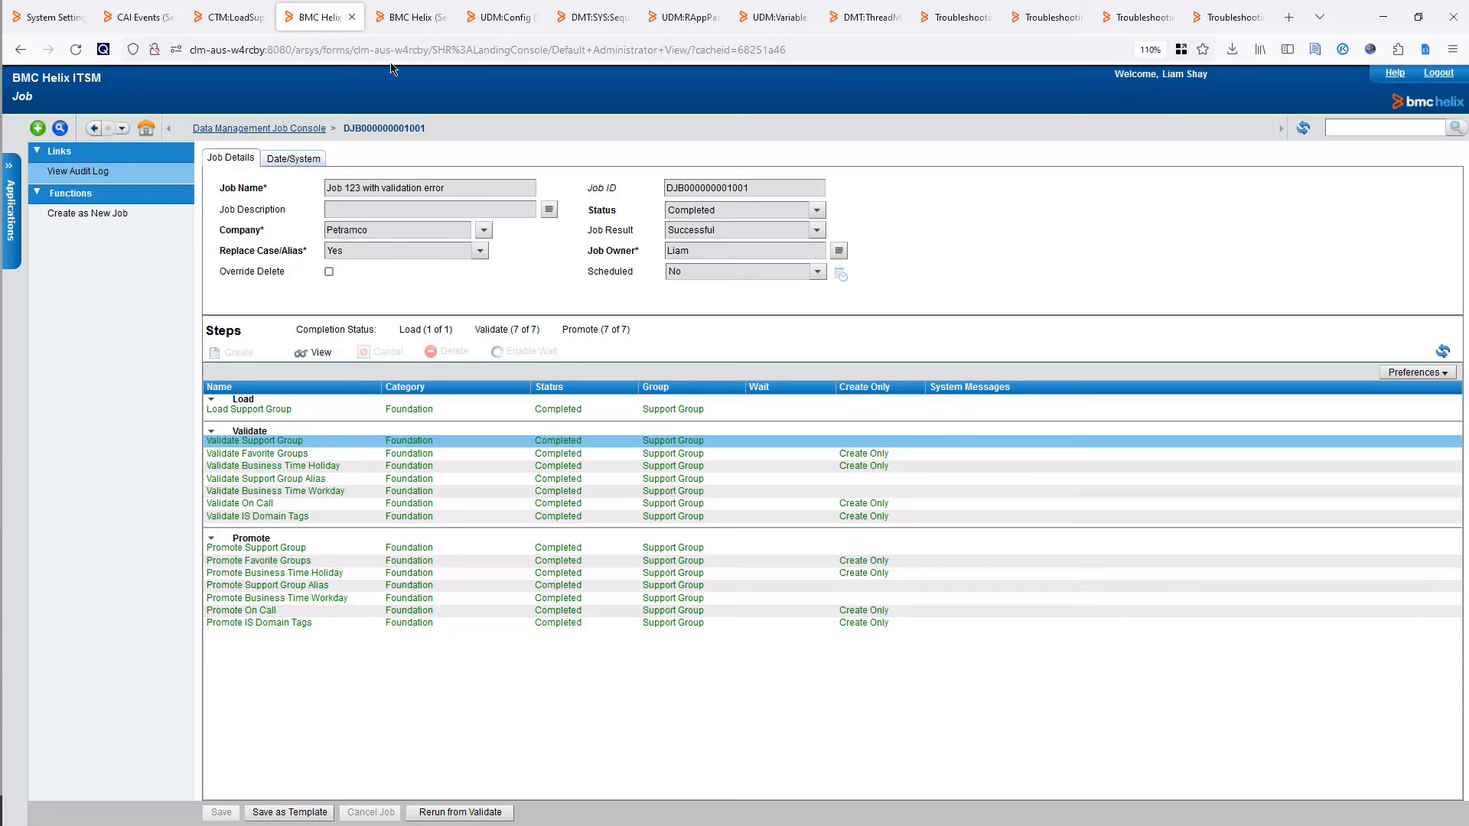
# Open the Load Support Group step of Job 123 with spreadsheet data error, expand Load Data Errors and read the full System Message.
pyautogui.click(400, 21)
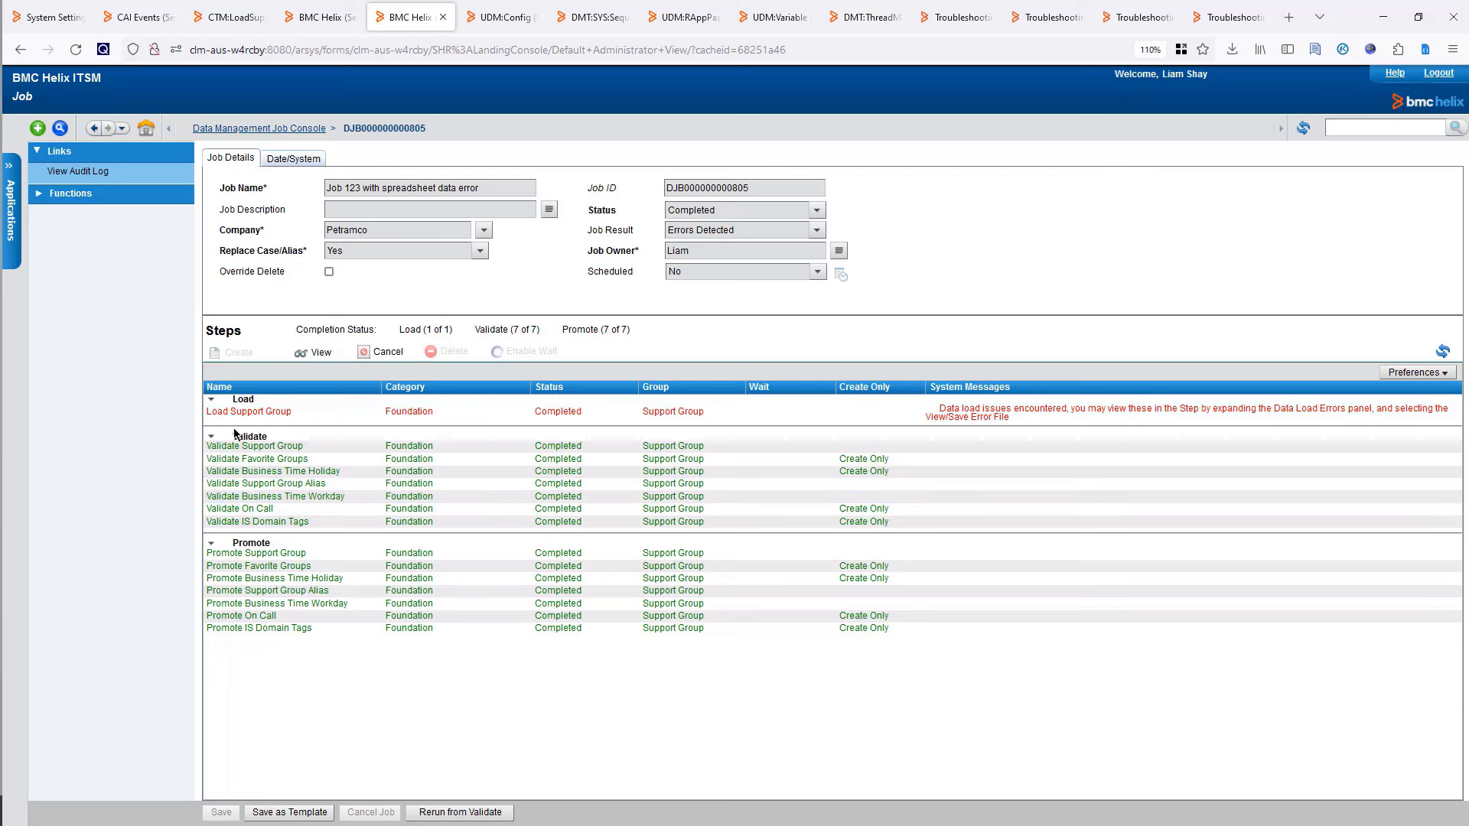
pyautogui.click(914, 419)
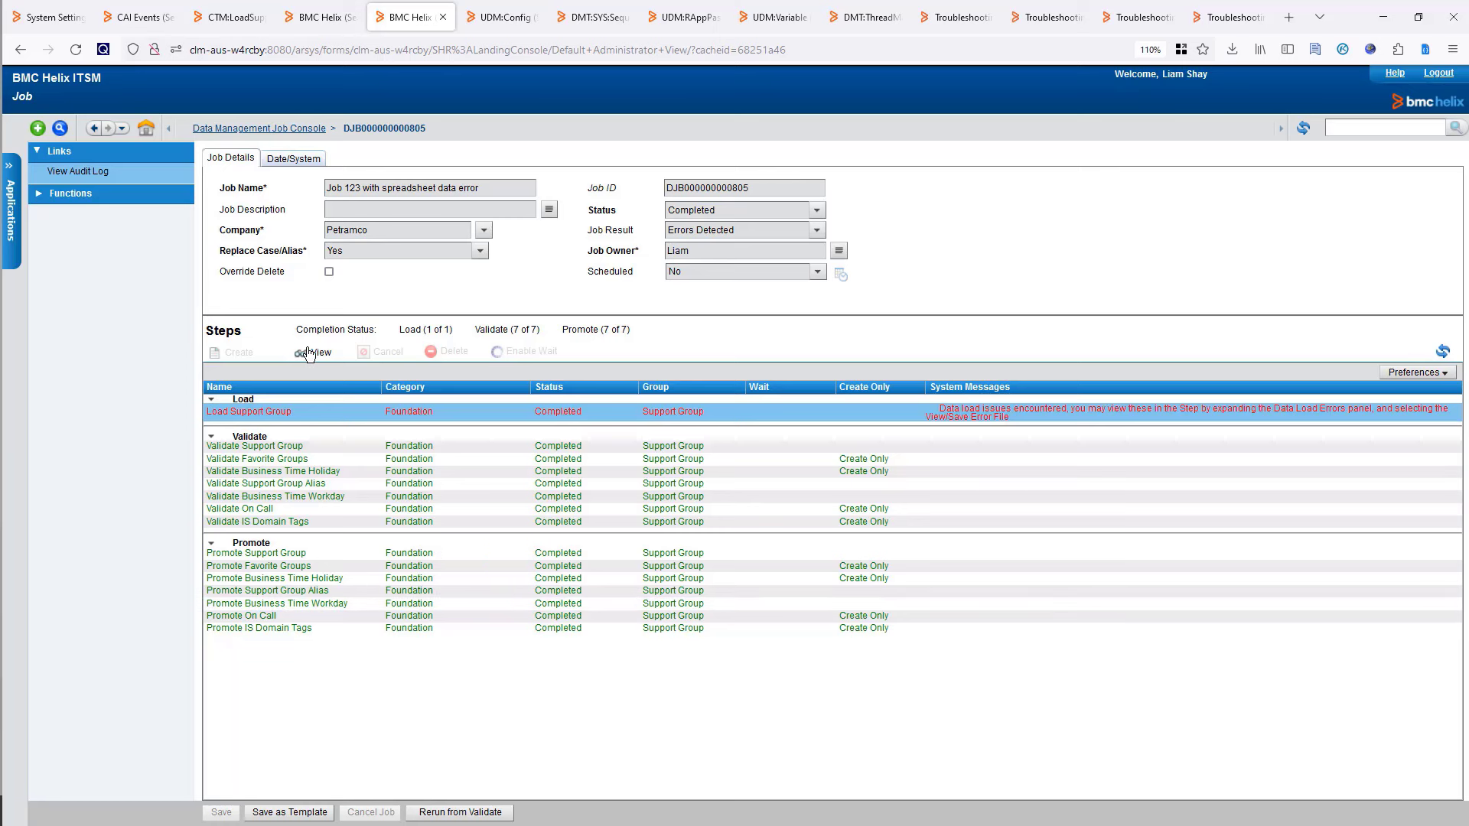
pyautogui.doubleClick(549, 527)
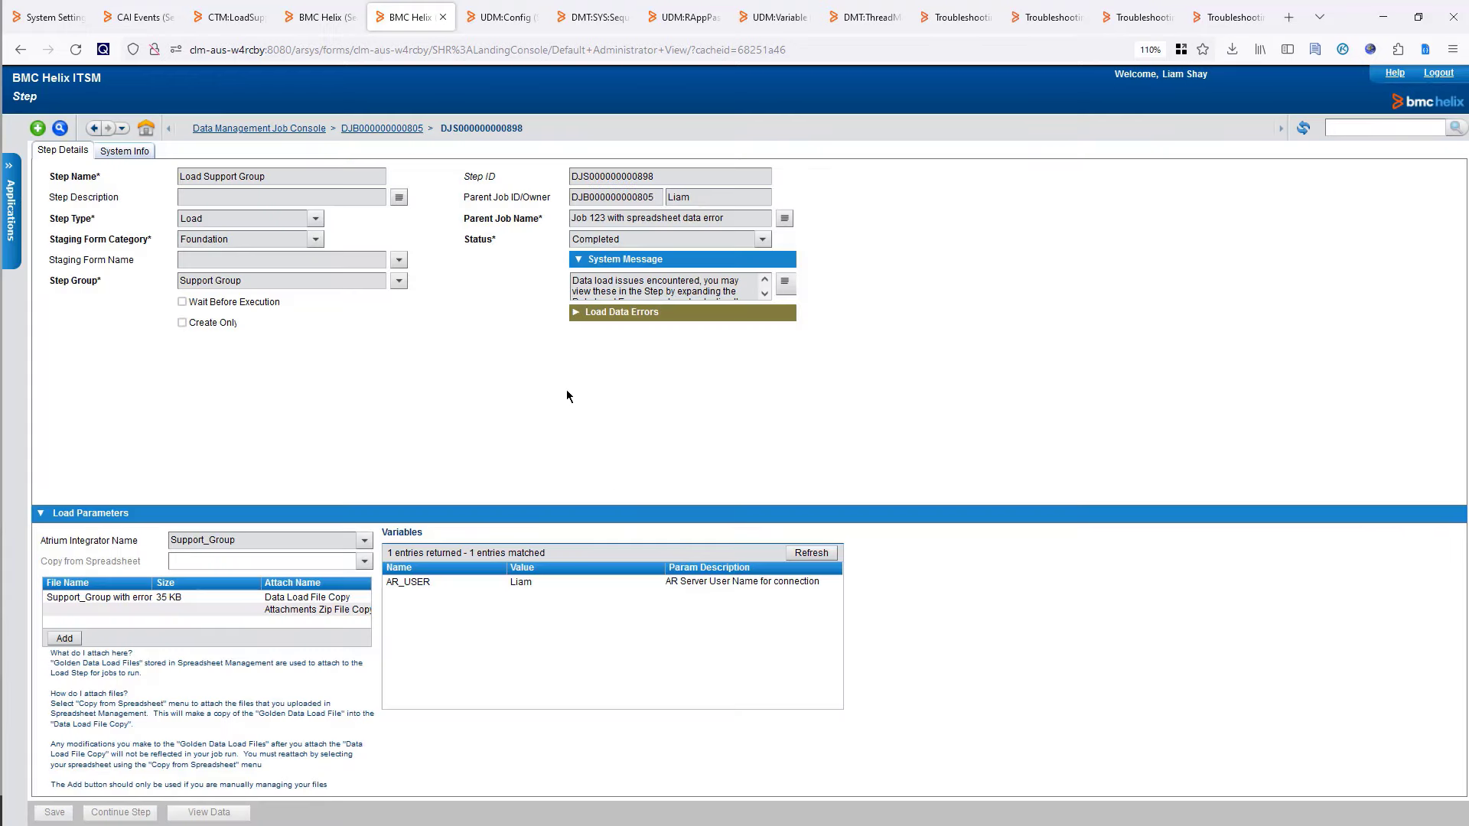
pyautogui.click(579, 312)
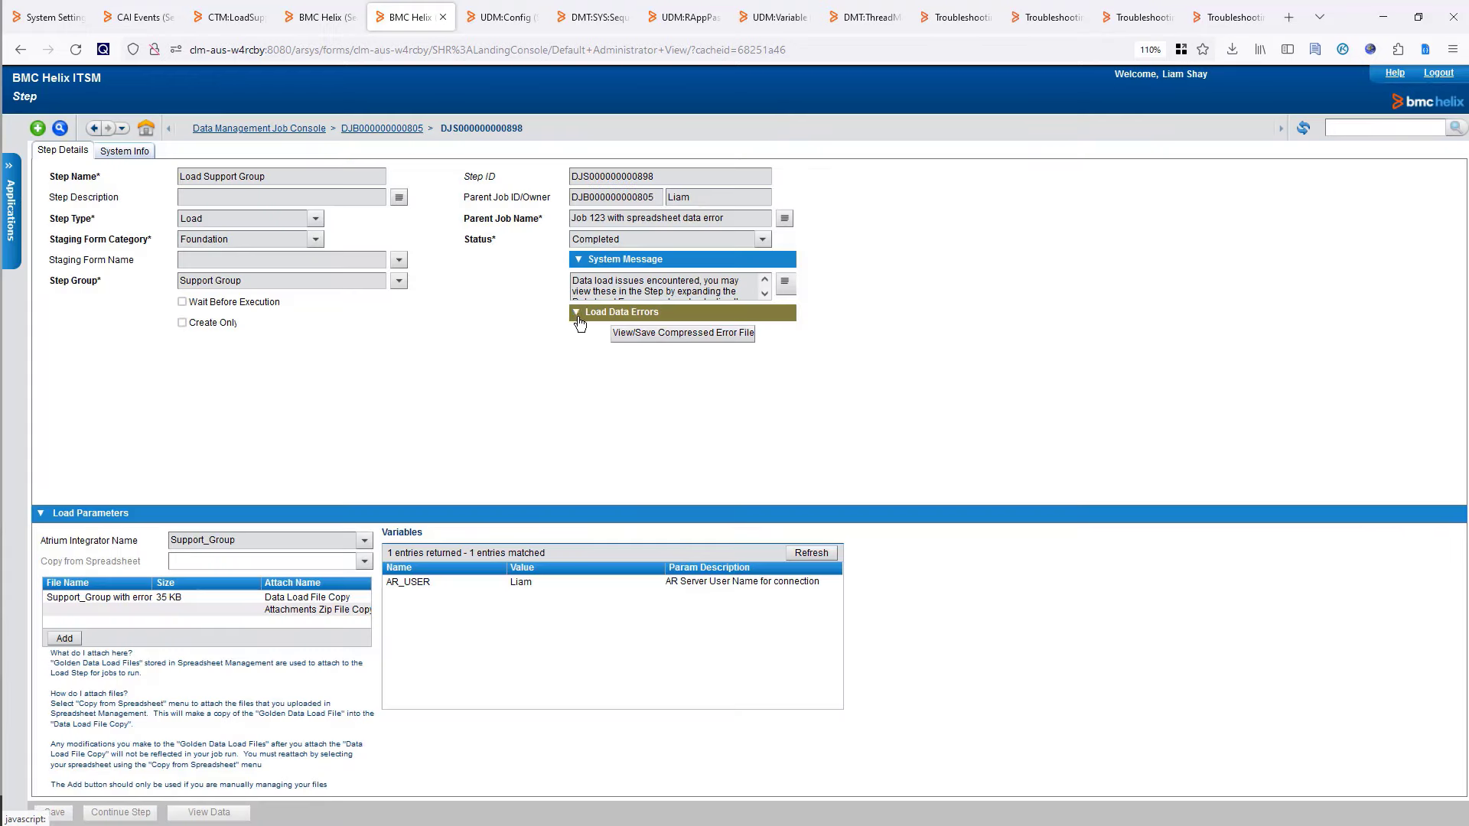
pyautogui.click(789, 291)
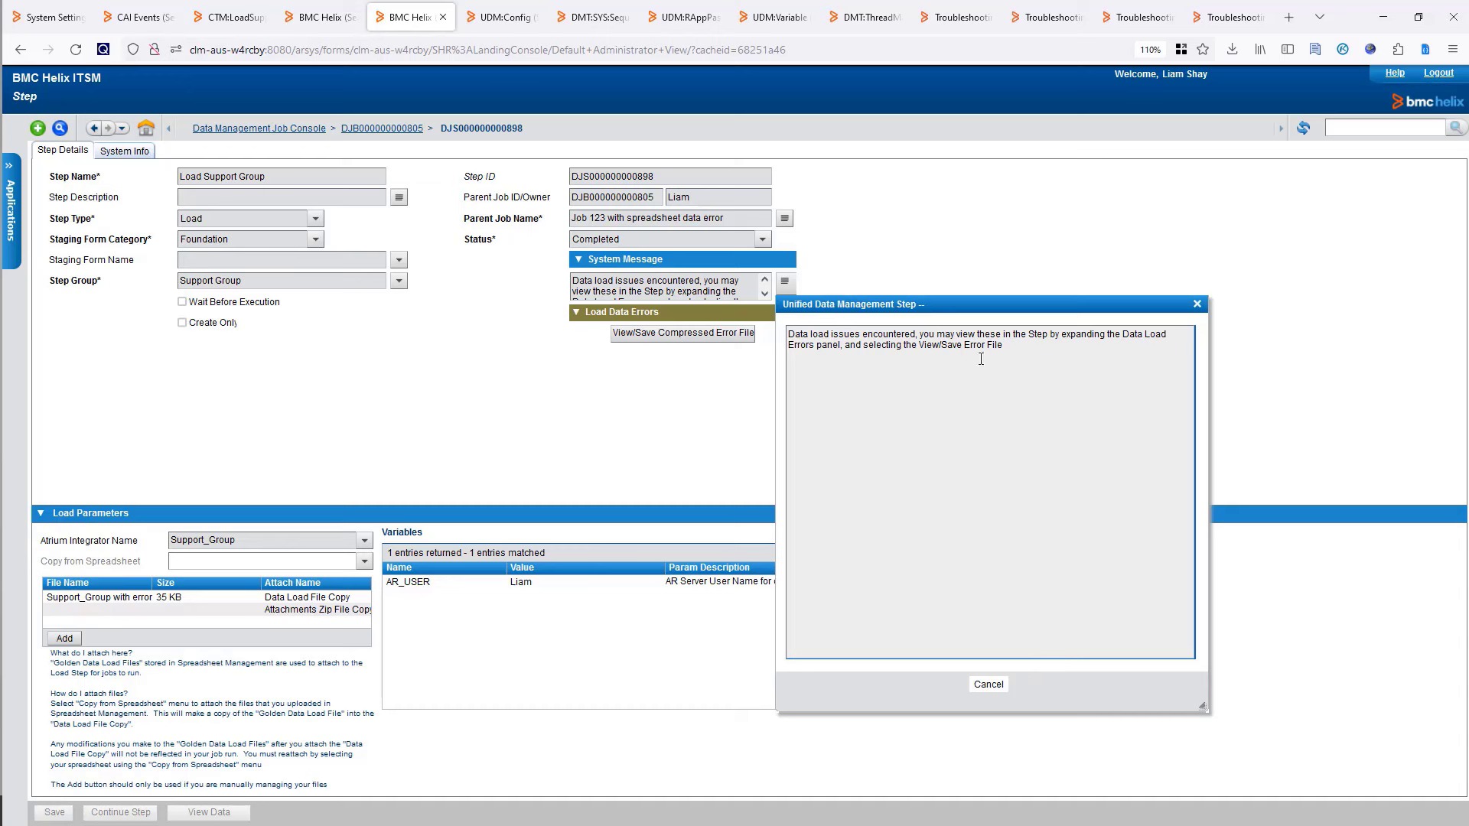
pyautogui.click(988, 685)
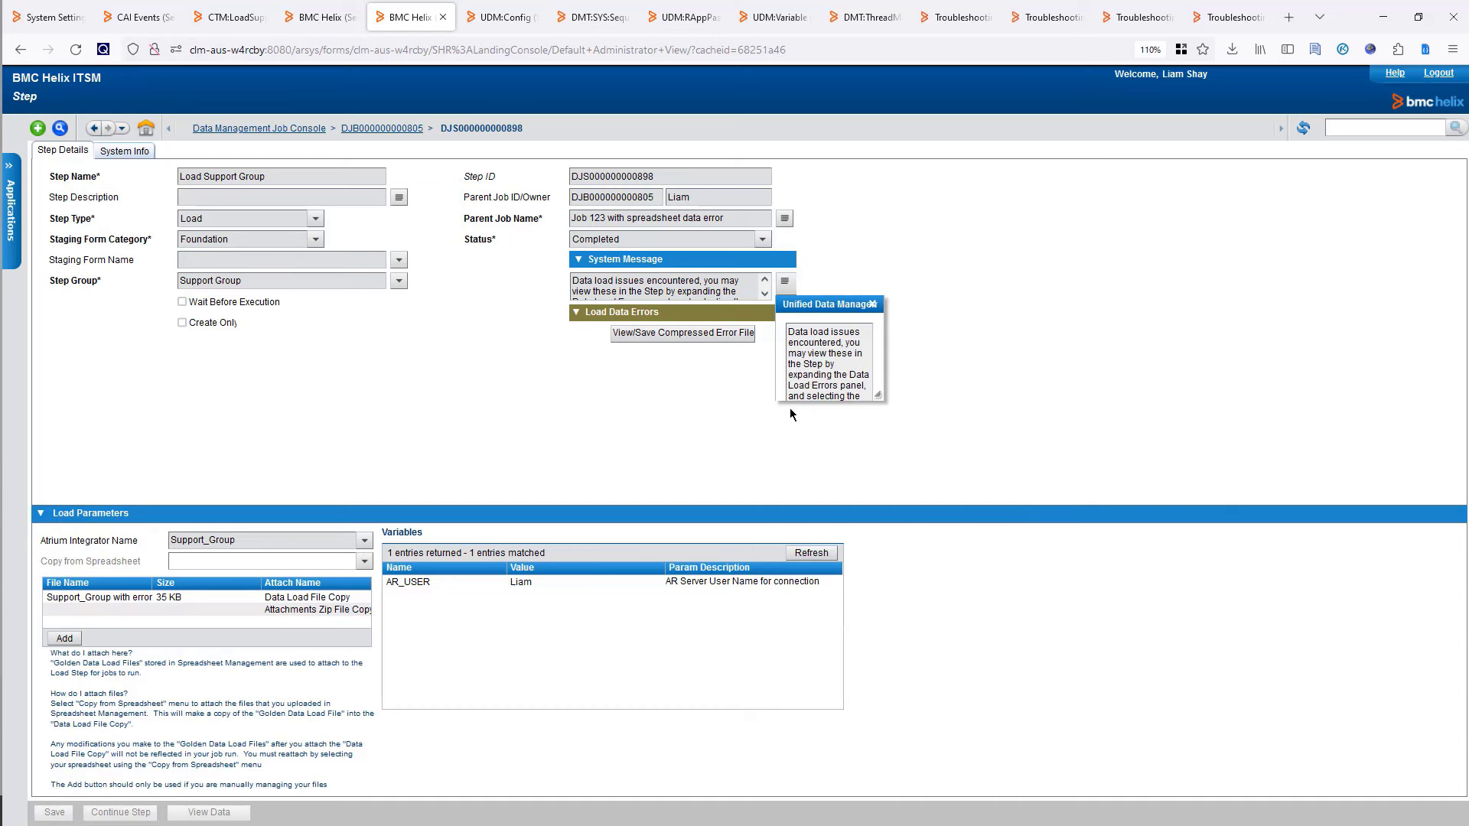
# Download the load step's compressed error file and open CTM_LoadSupportGroup_RESULT.xls from the RESULT archive.
pyautogui.click(728, 338)
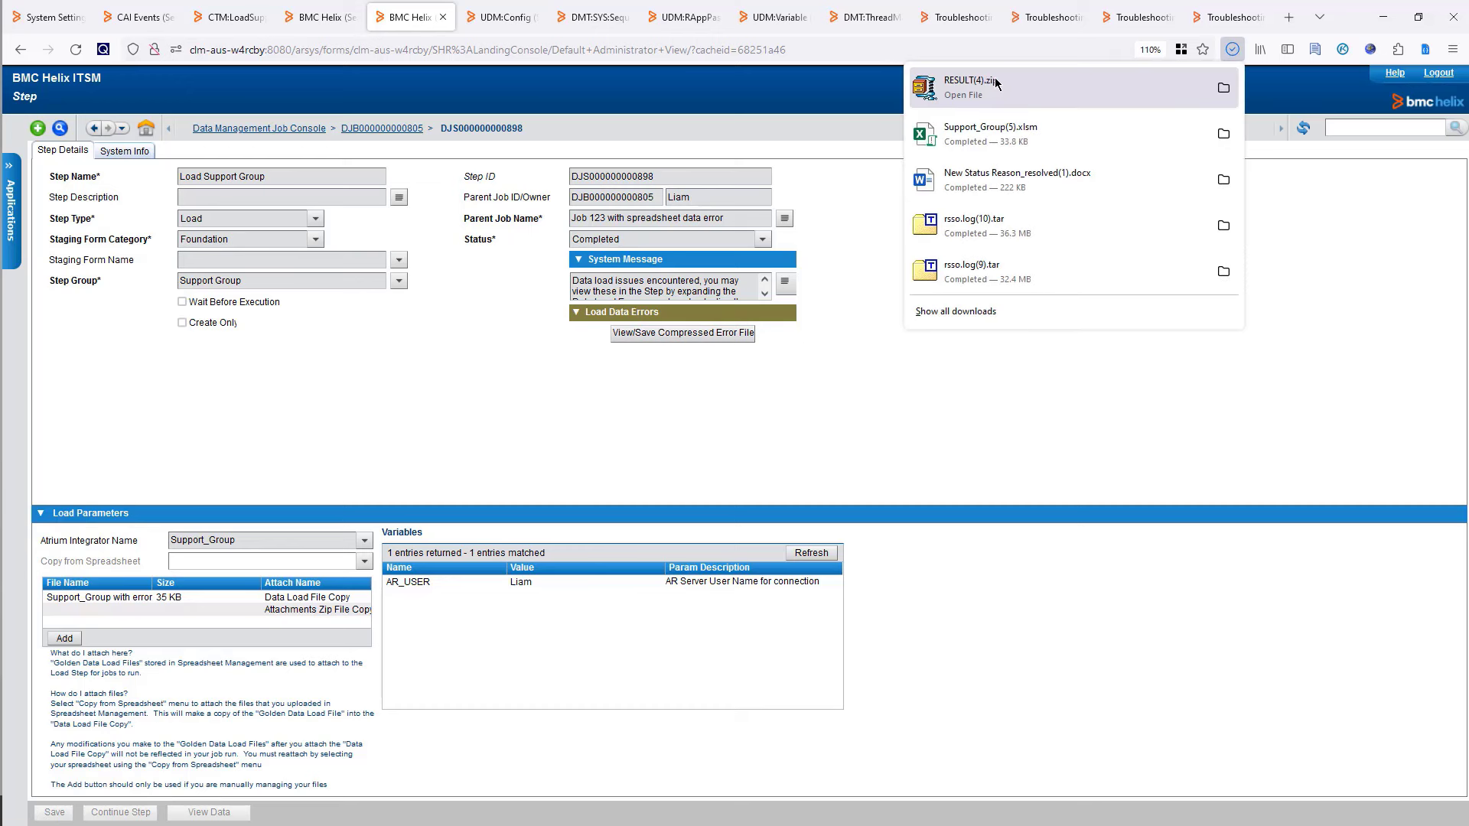
pyautogui.click(997, 90)
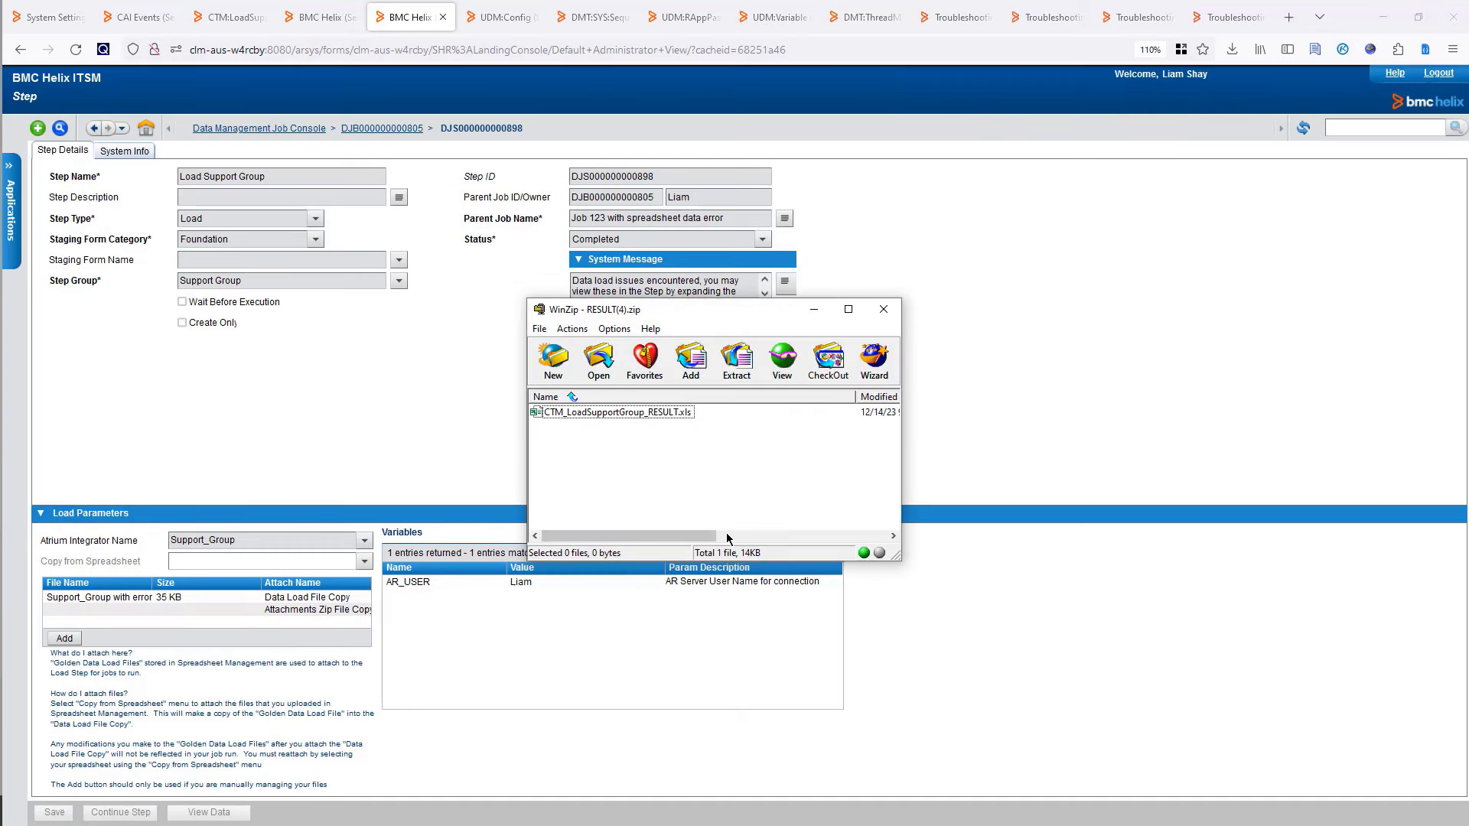
pyautogui.doubleClick(589, 414)
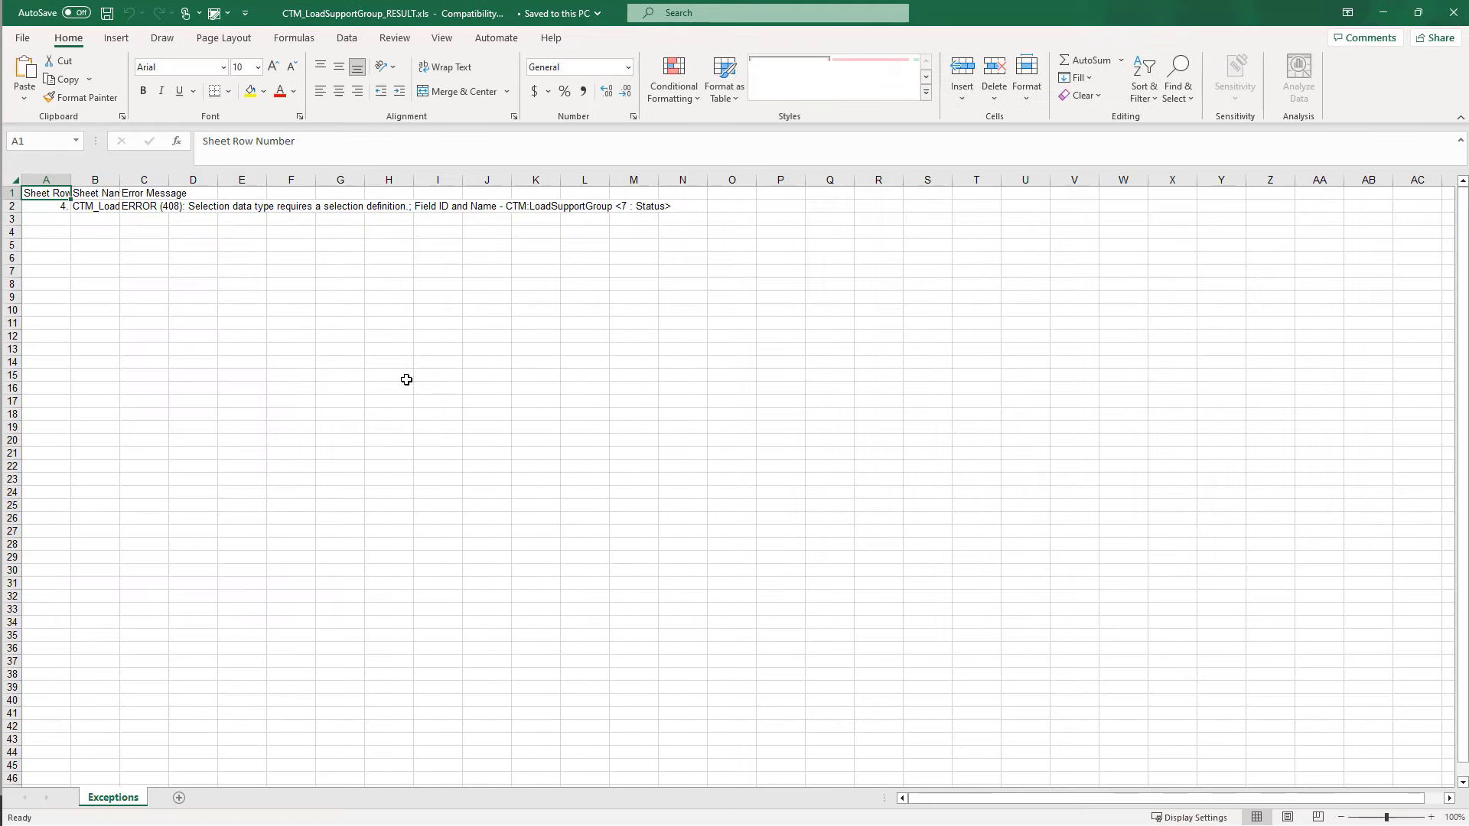
# Fit the Exceptions sheet's columns to their contents and check the error's sheet row number, sheet name and field named in the message.
pyautogui.click(372, 322)
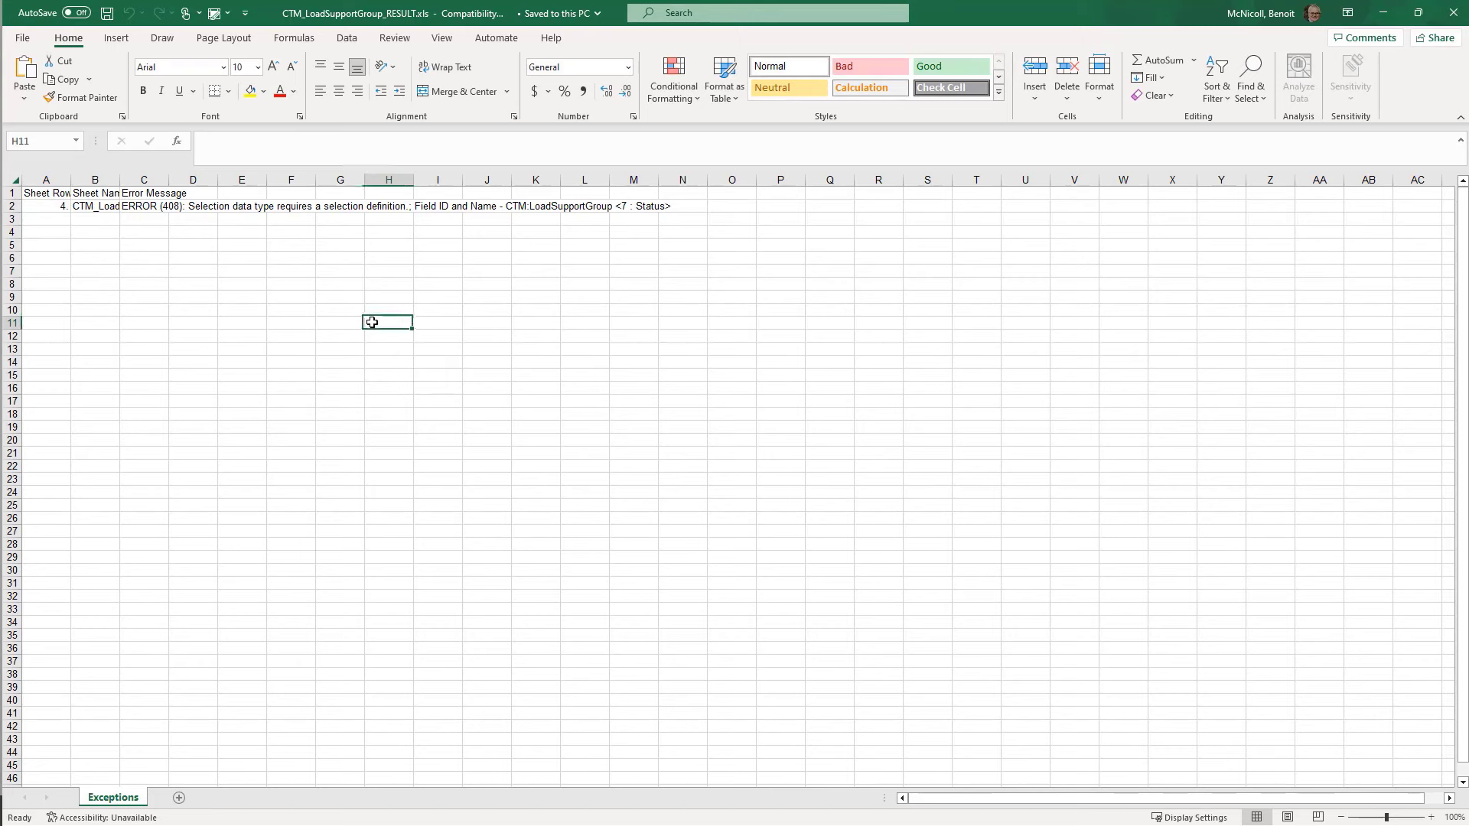
pyautogui.click(15, 179)
pyautogui.doubleClick(71, 182)
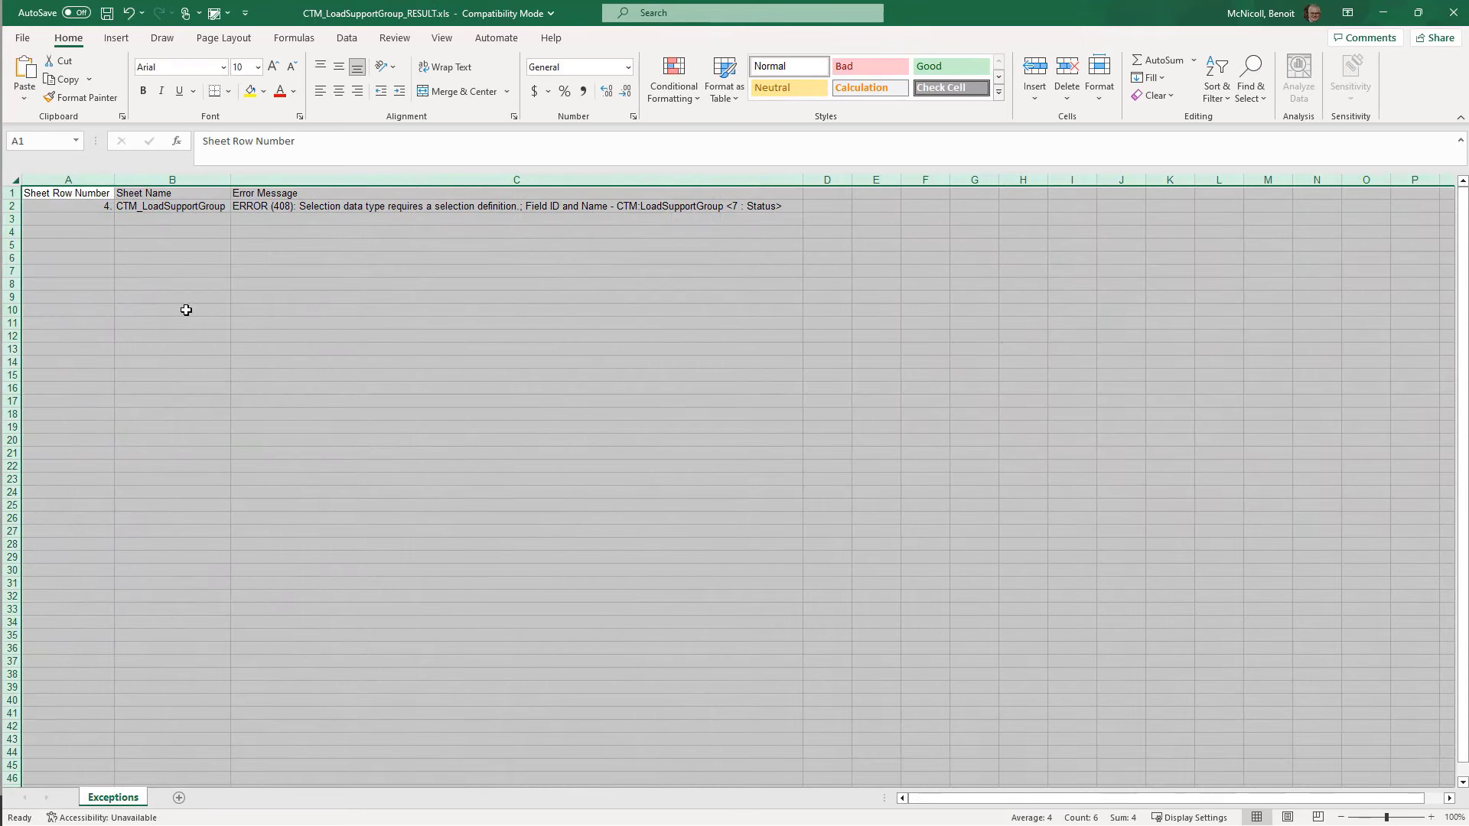
pyautogui.click(94, 208)
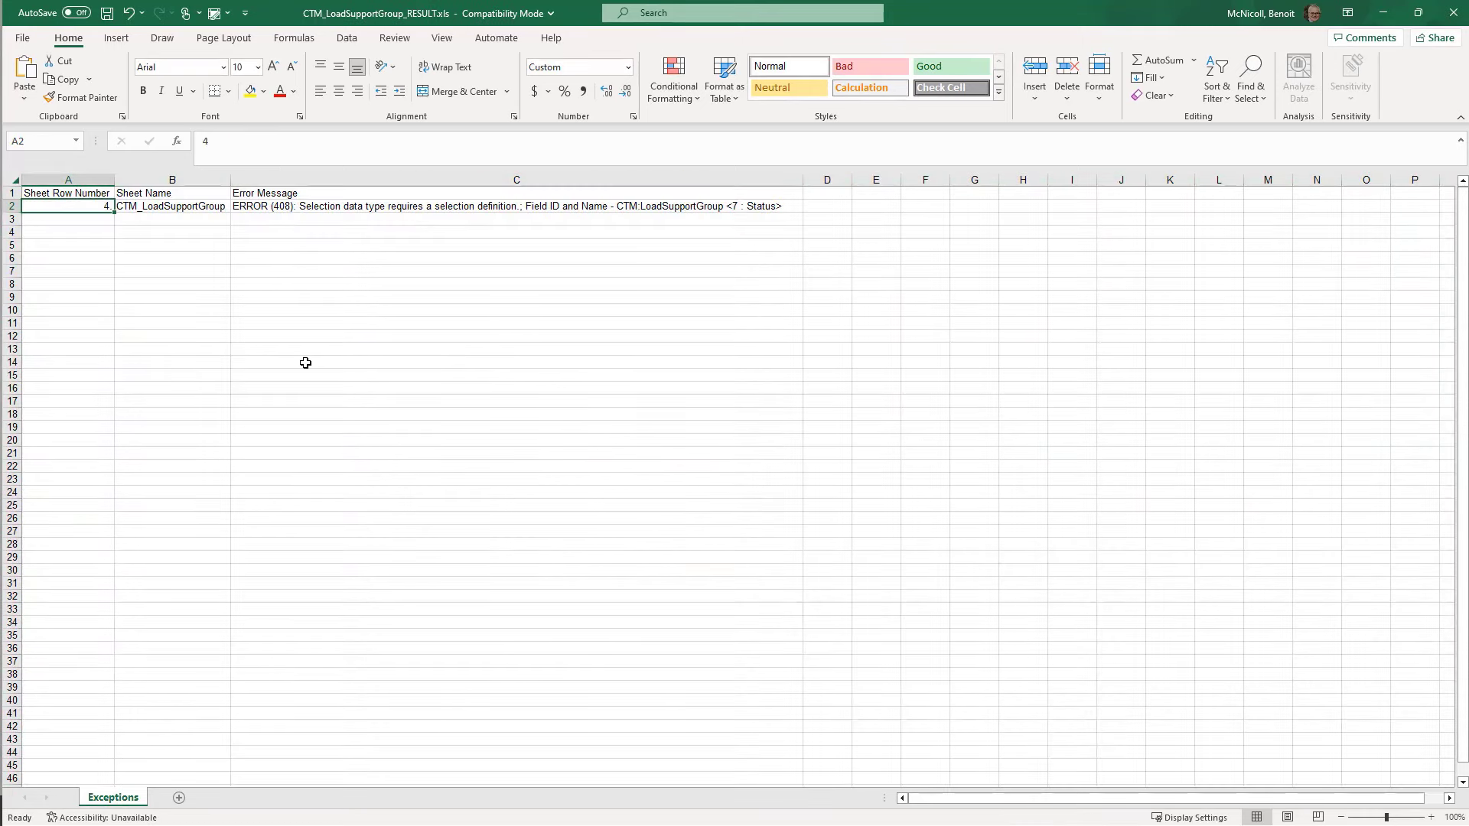
pyautogui.click(177, 208)
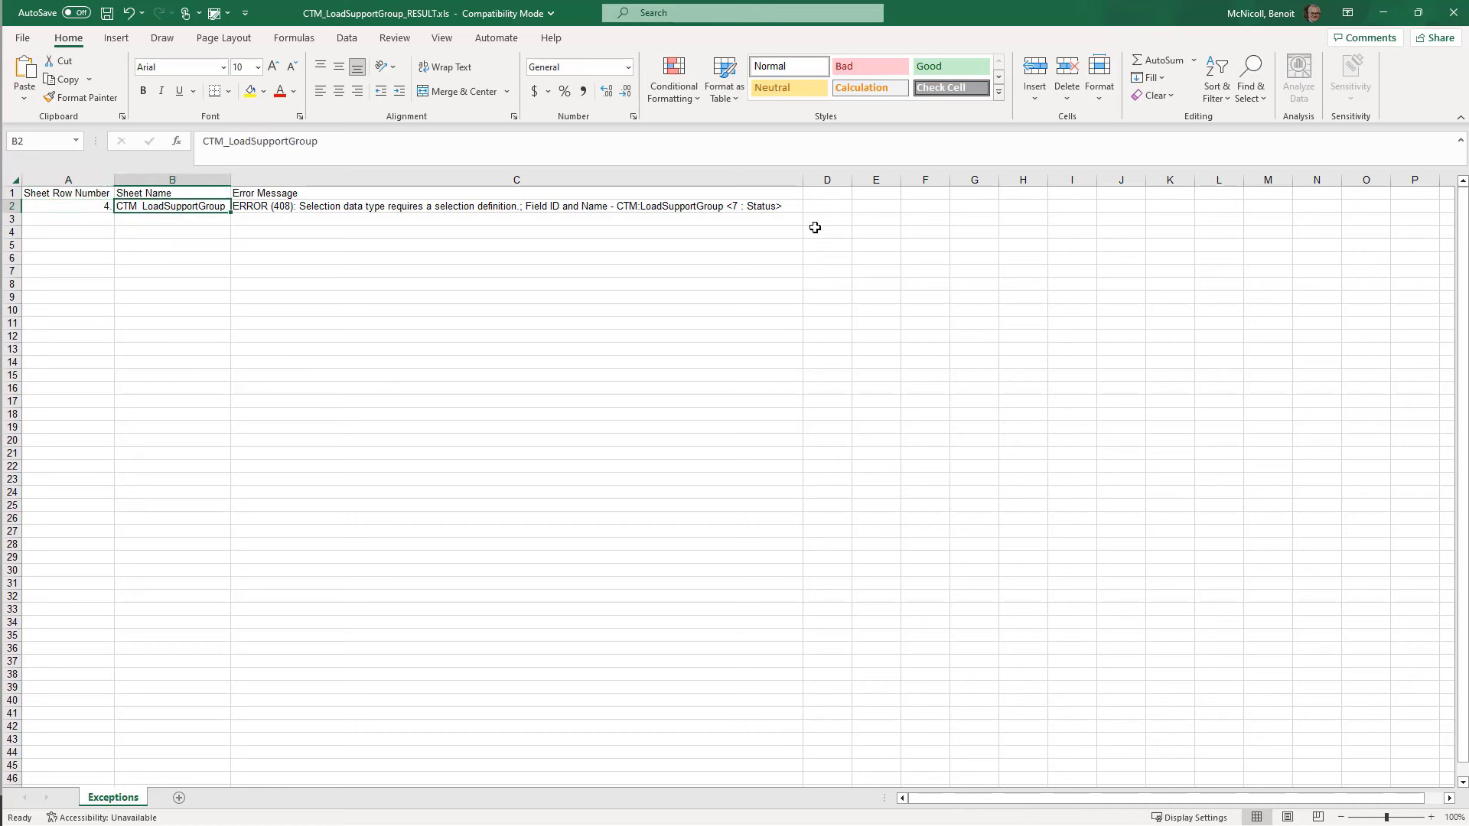
pyautogui.click(720, 207)
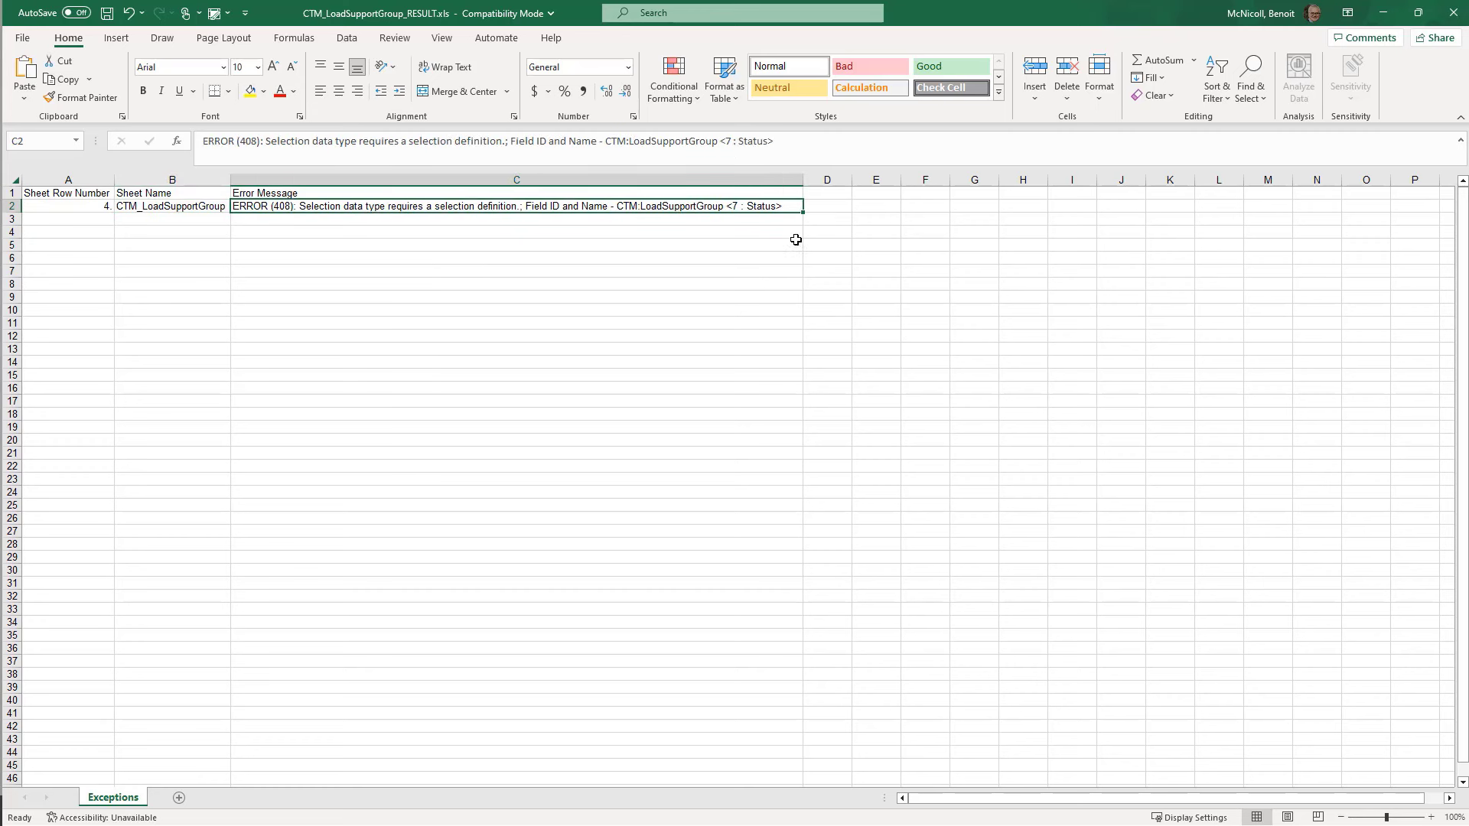
pyautogui.doubleClick(753, 140)
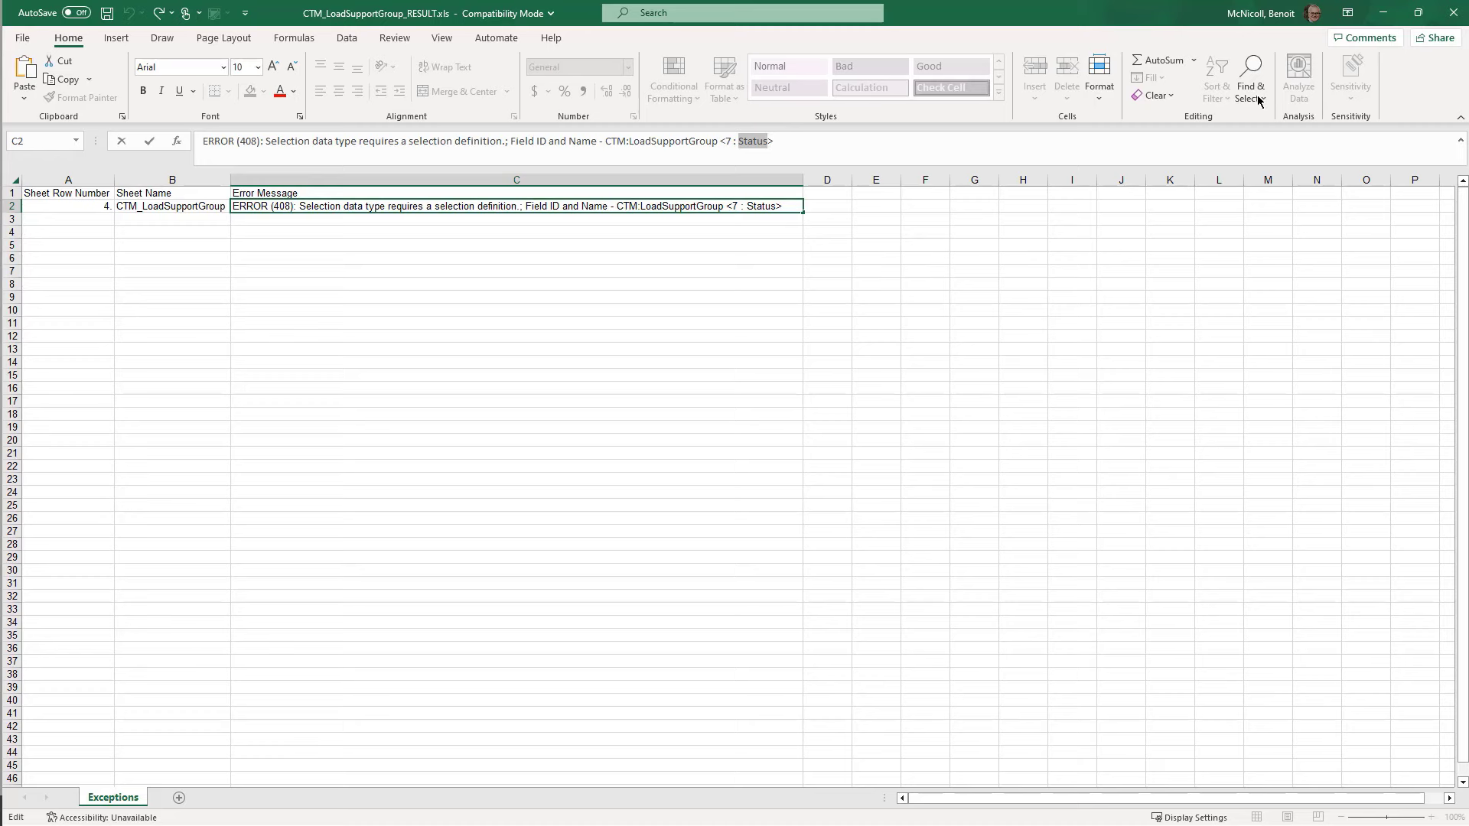
# Switch to Support_Group with error.xlsm and compare the row 4 Status value with the allowed values, then return to the load step.
pyautogui.click(1382, 17)
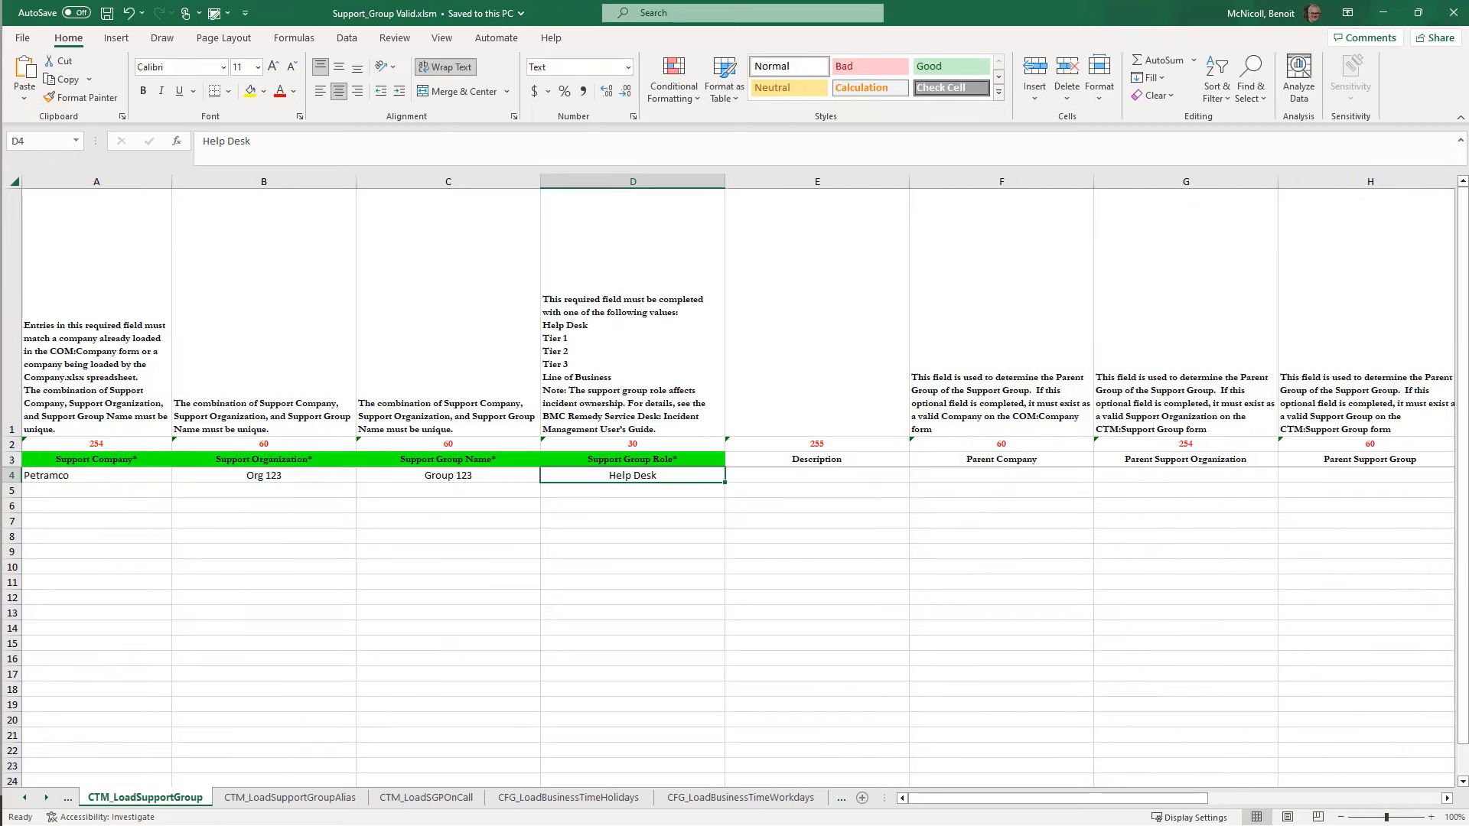
pyautogui.hotkey('alt', 'Tab')
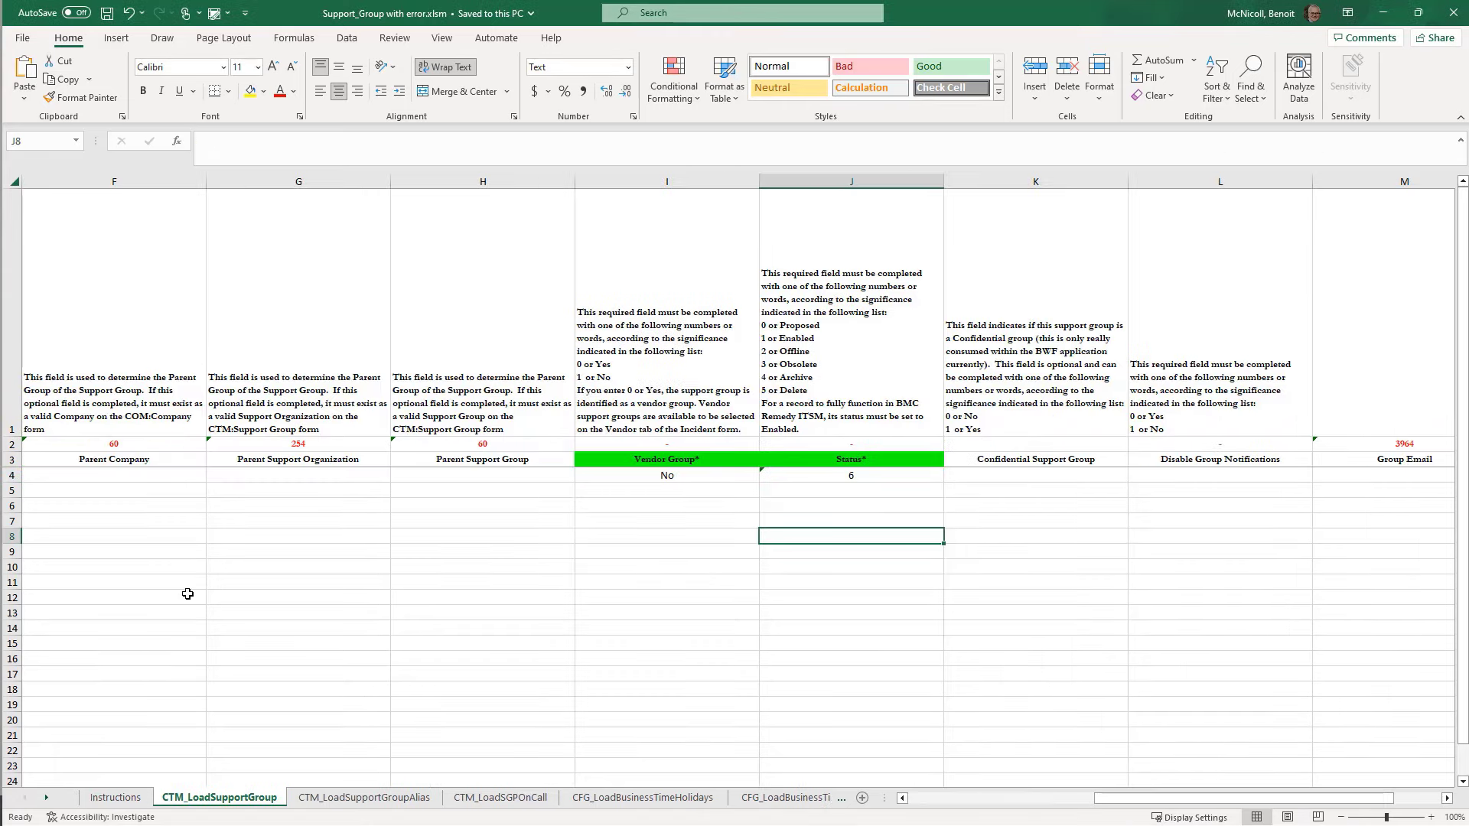
pyautogui.click(12, 475)
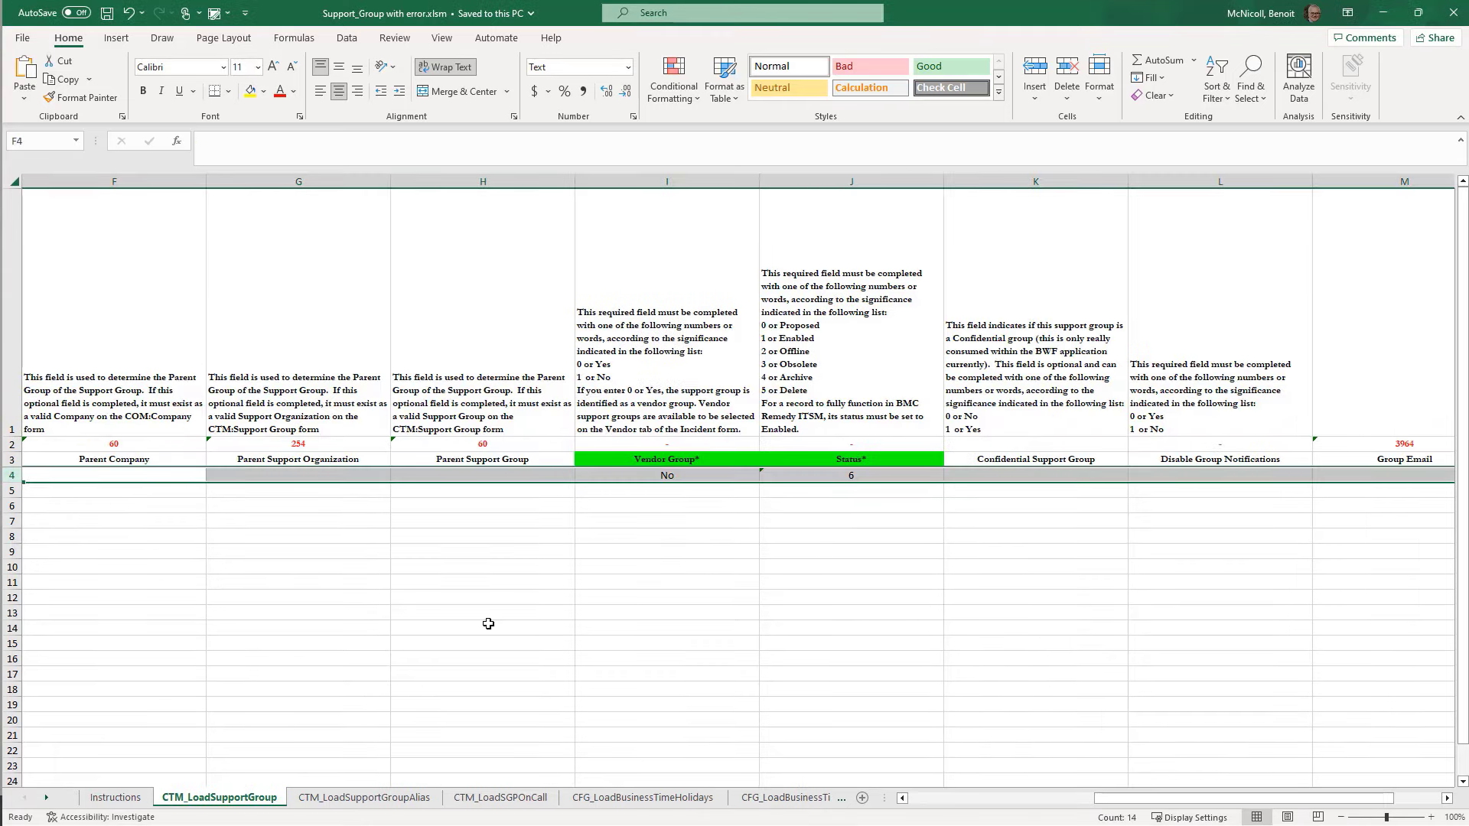
pyautogui.click(884, 476)
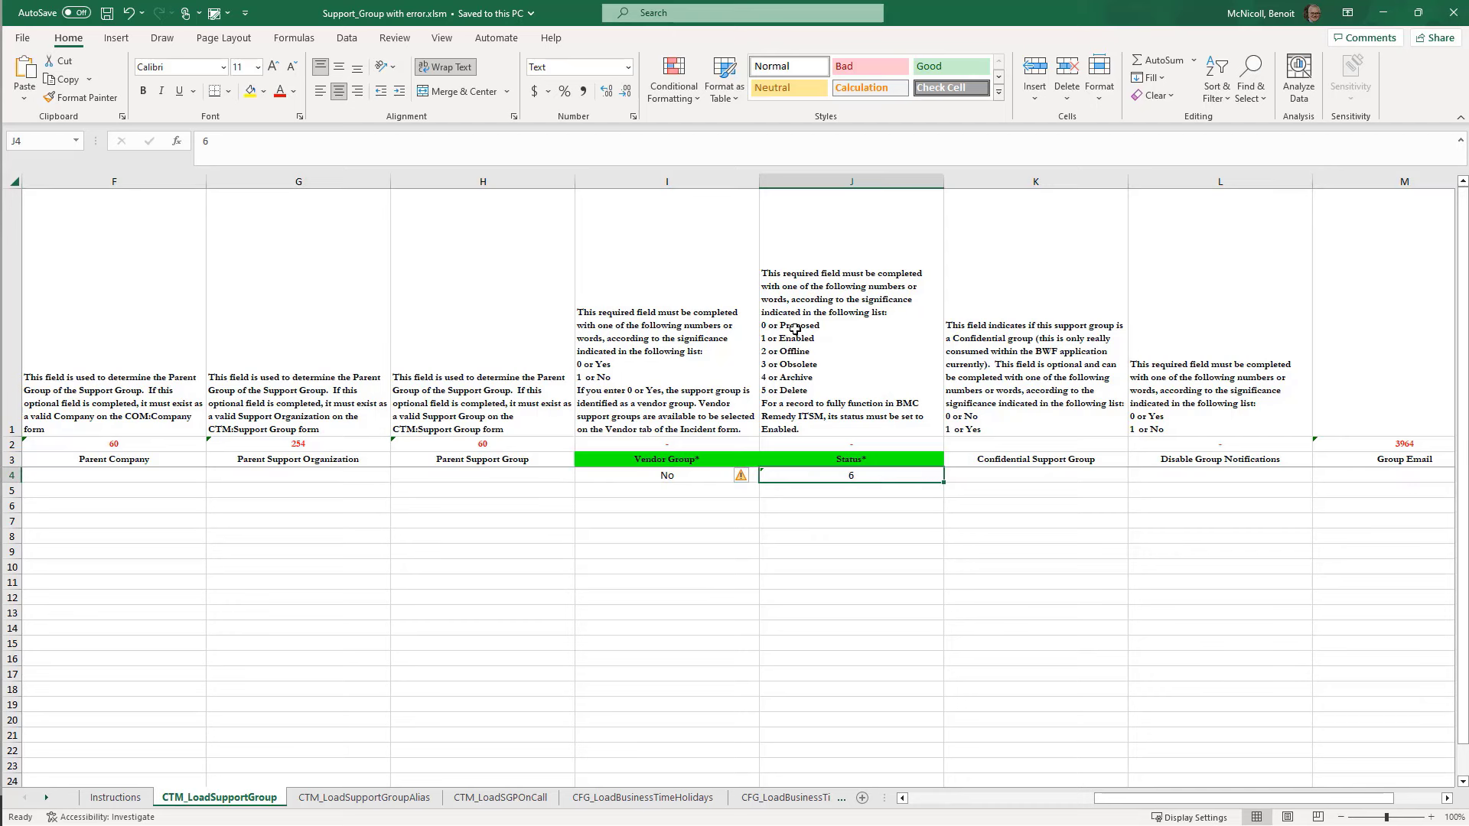
pyautogui.click(796, 328)
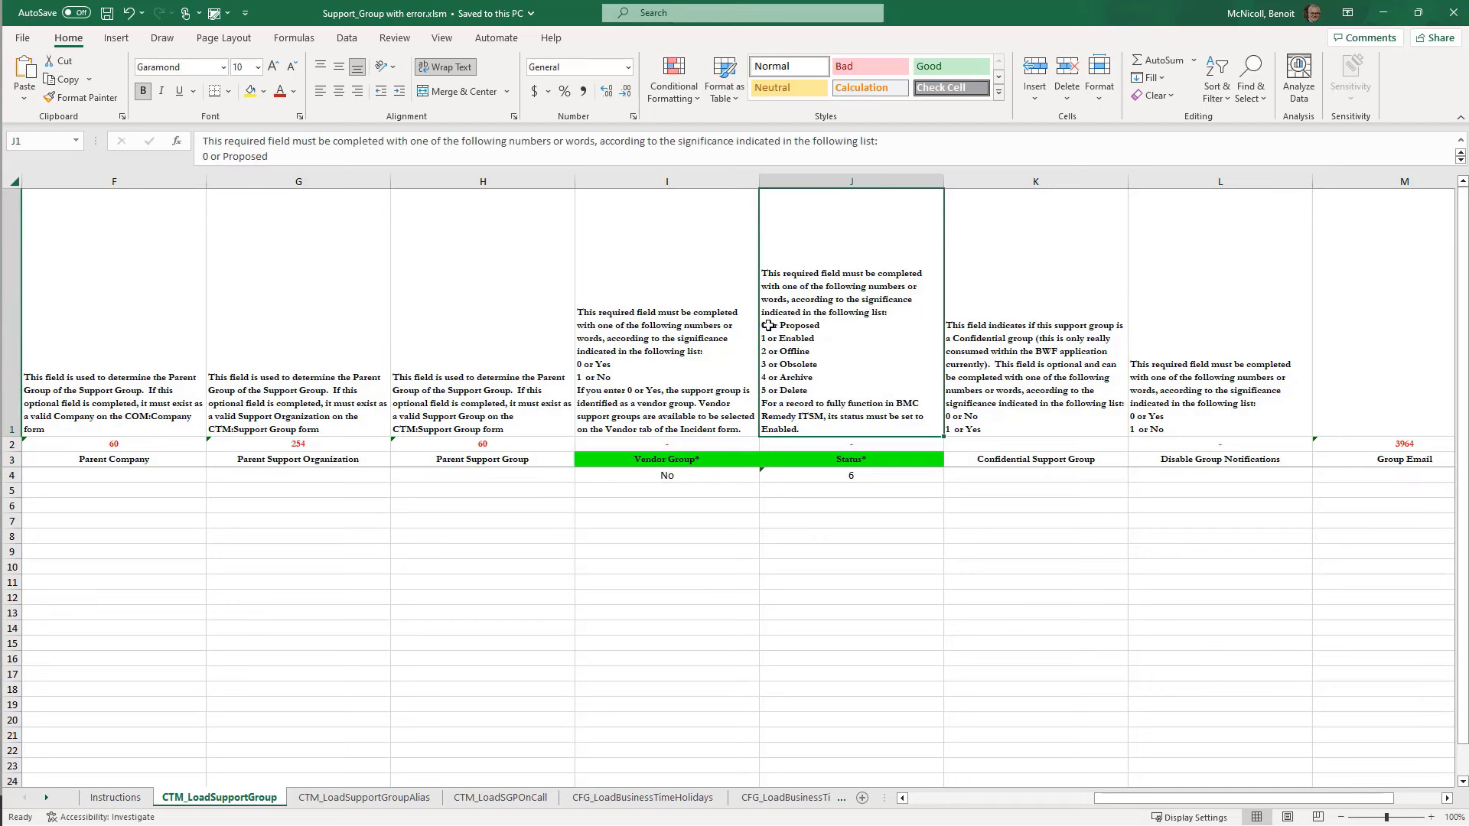
pyautogui.click(850, 472)
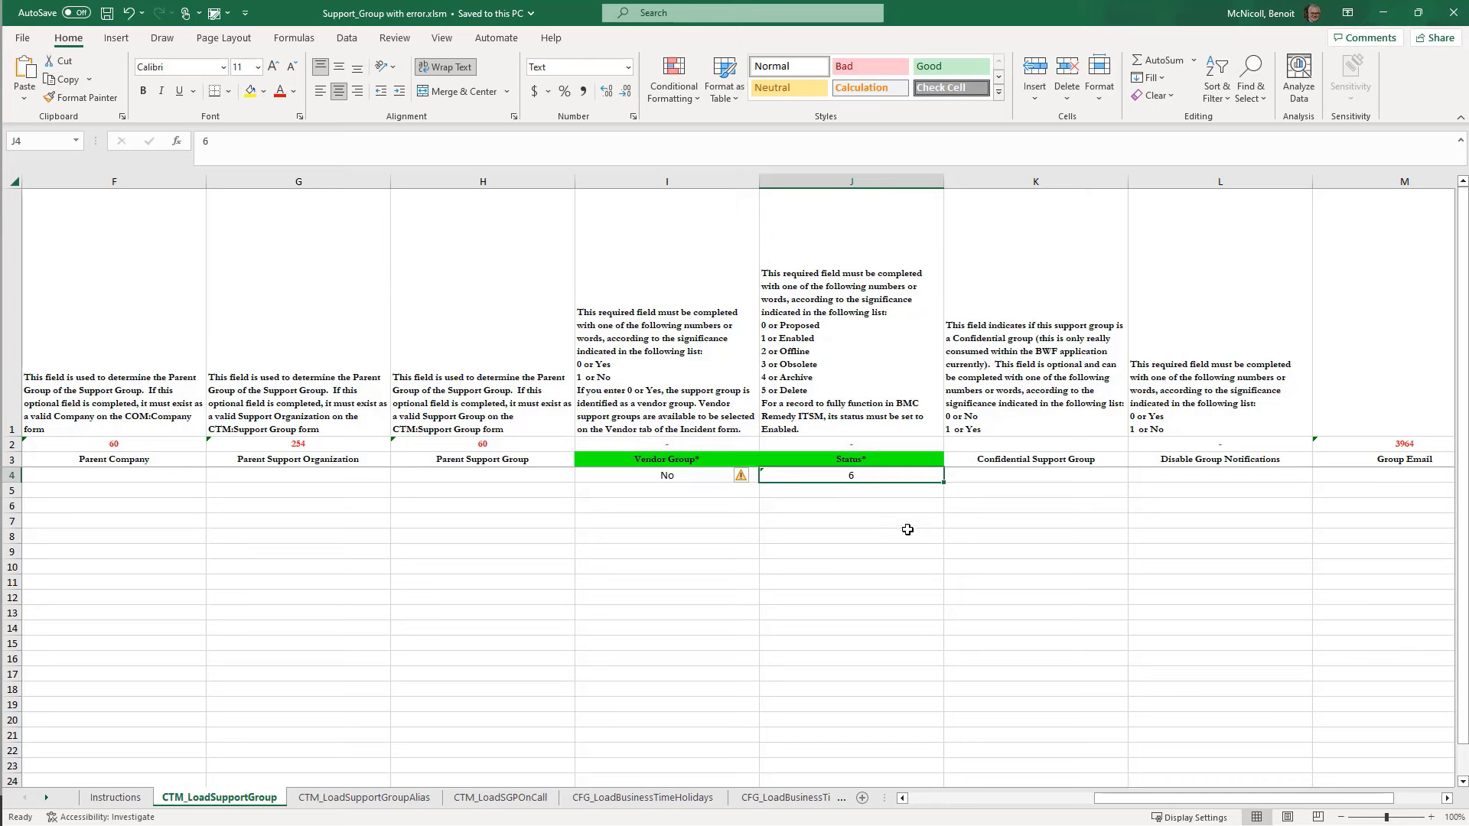
pyautogui.click(1384, 13)
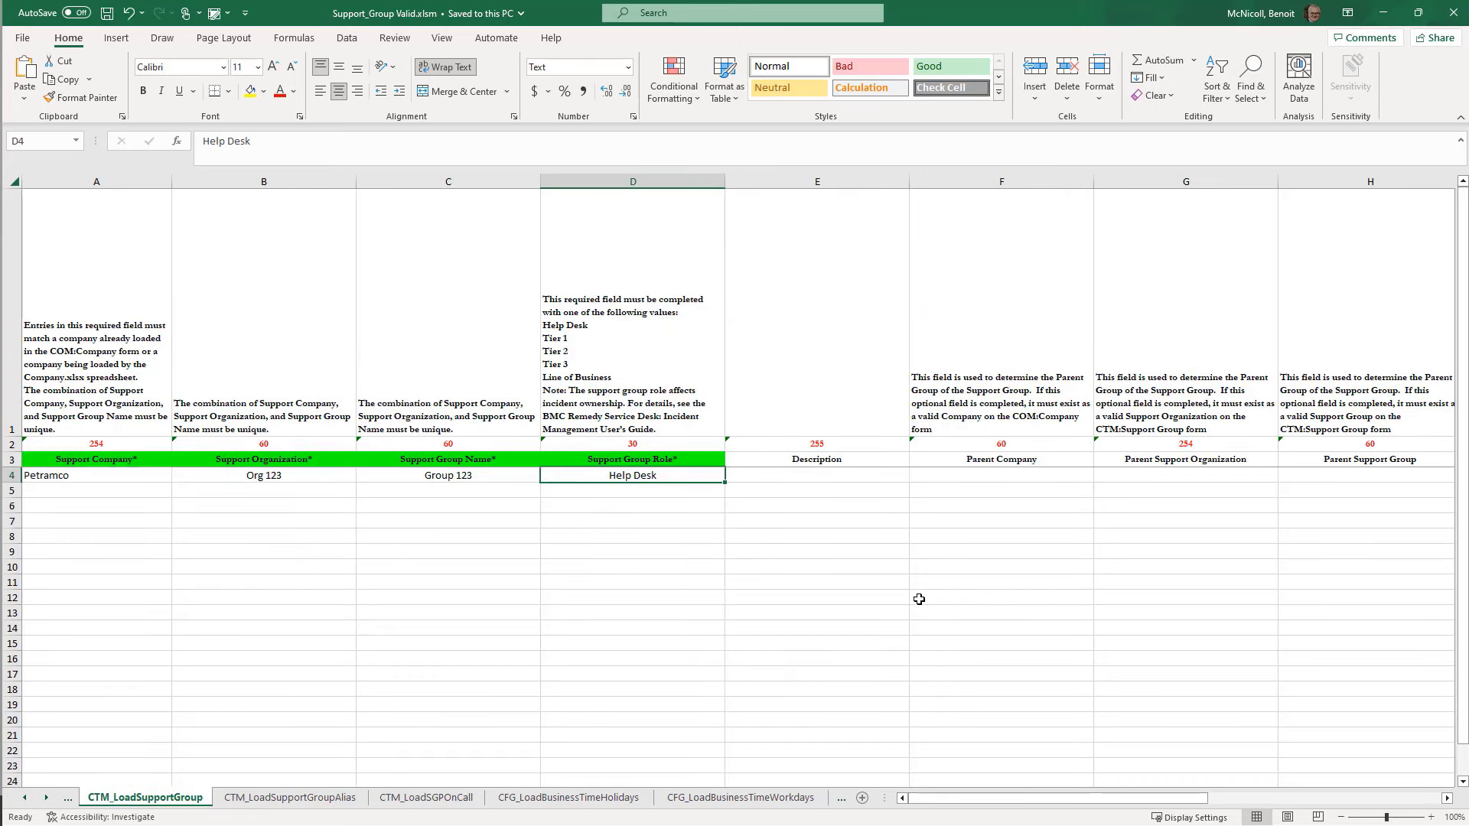
pyautogui.click(1384, 13)
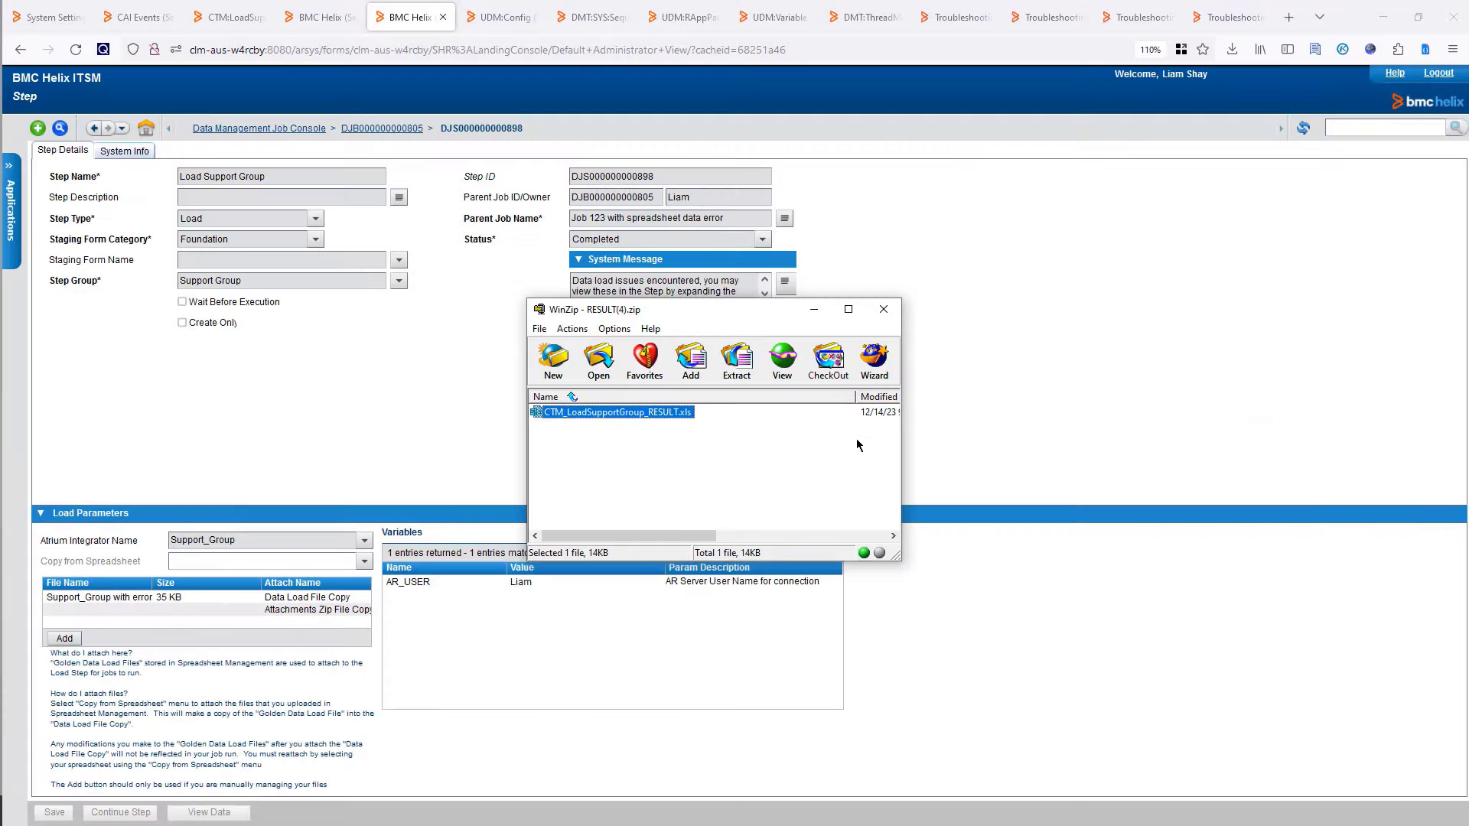
# Create a new job from Job 123 with spreadsheet data error and open the new job's Load Support Group step.
pyautogui.click(382, 128)
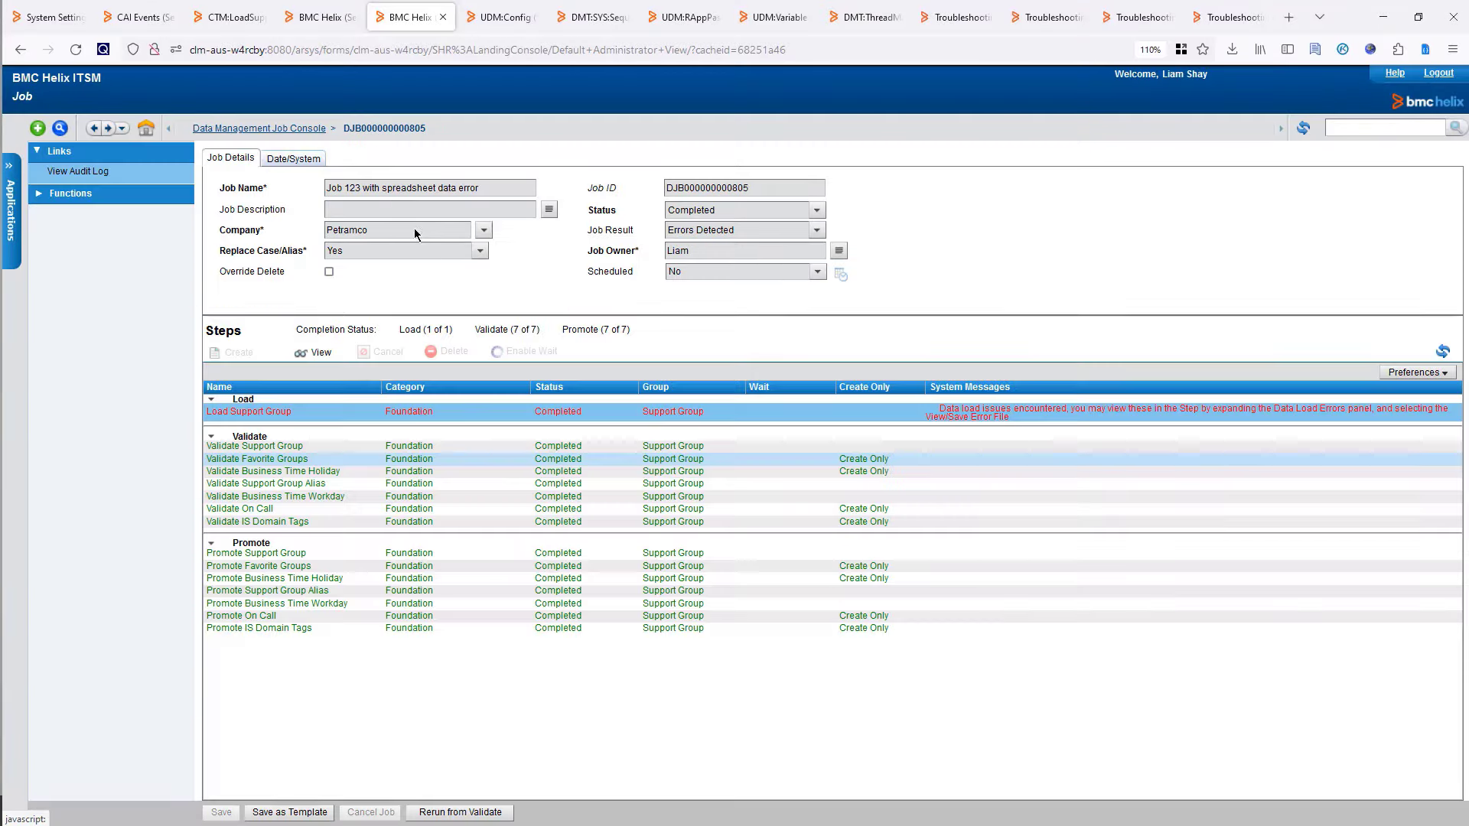
pyautogui.click(50, 195)
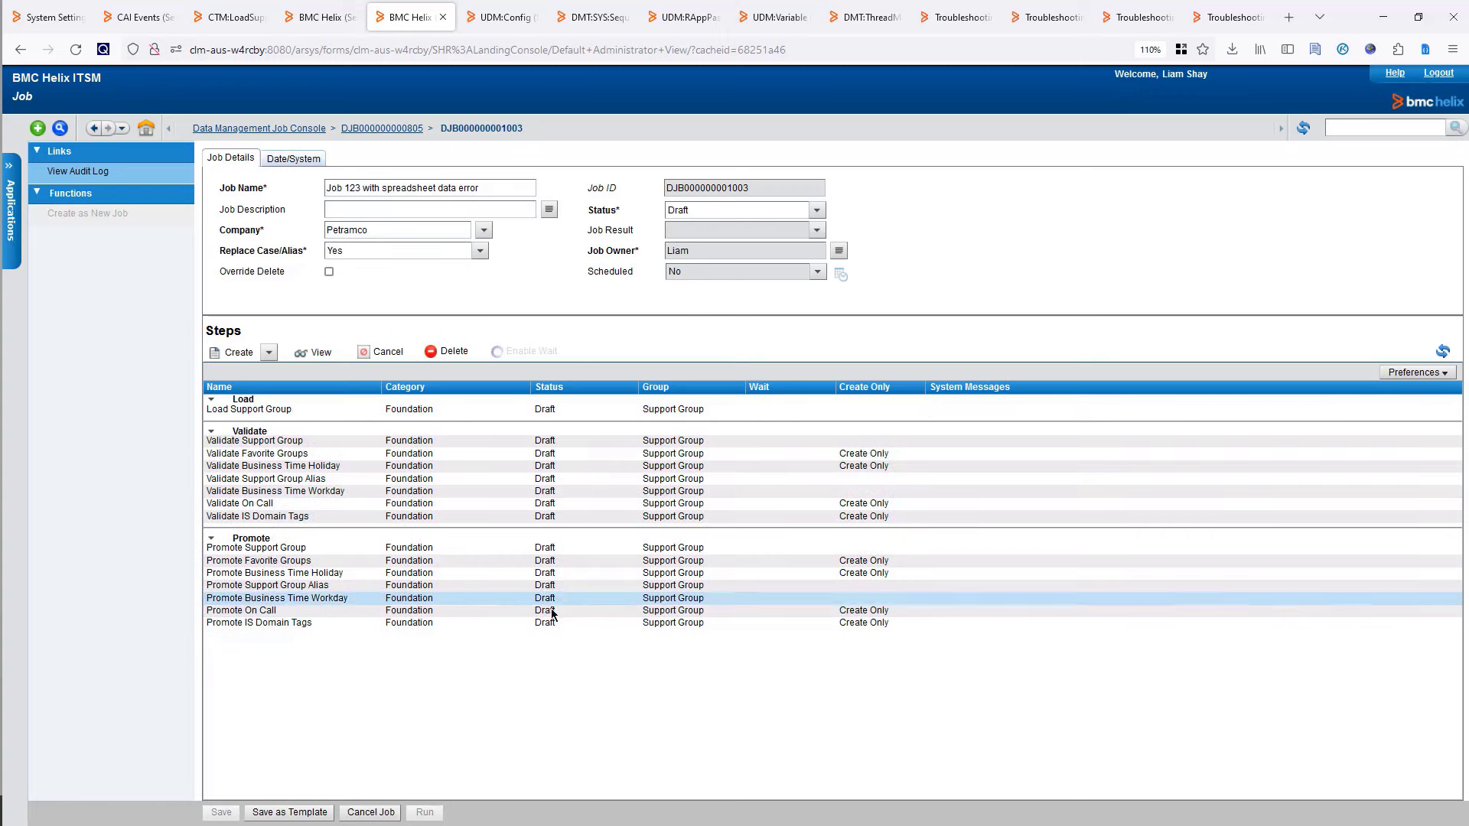
pyautogui.click(287, 410)
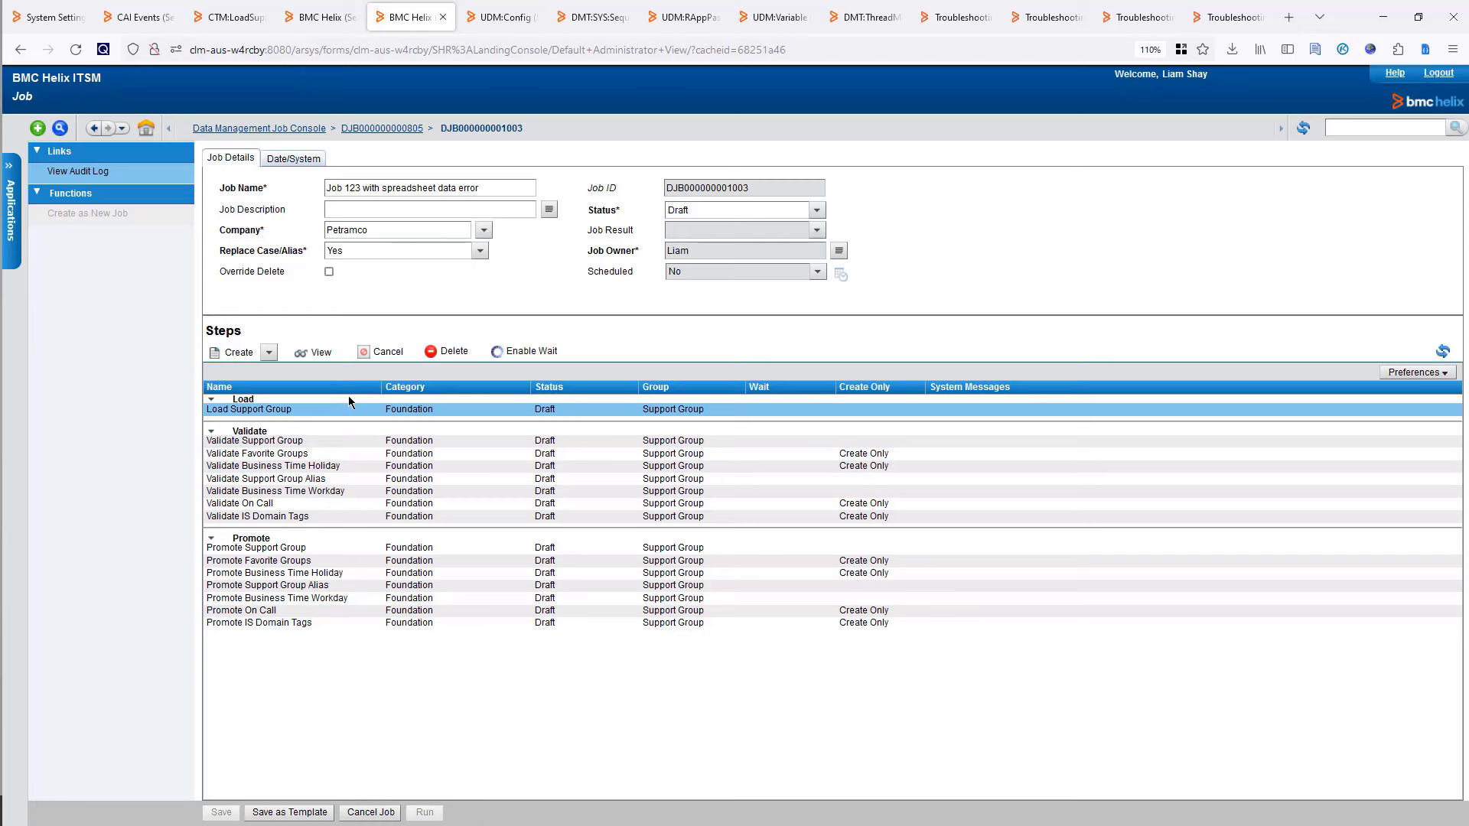
pyautogui.click(322, 352)
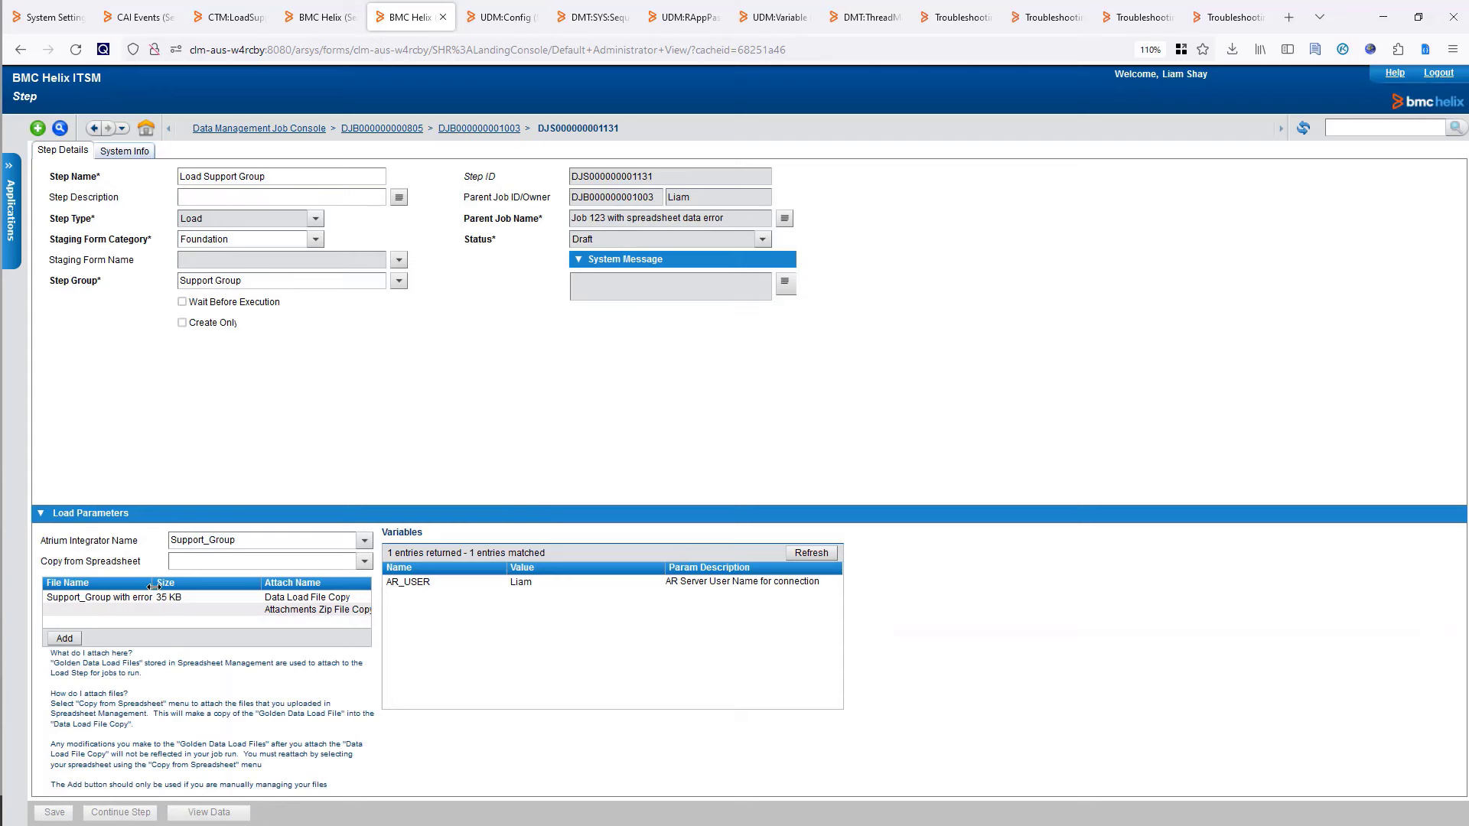
# Replace the step's Data Load File Copy attachment with Support_Group Valid.xlsm and save the step.
pyautogui.moveTo(153, 595); pyautogui.dragTo(219, 595)
pyautogui.click(219, 595)
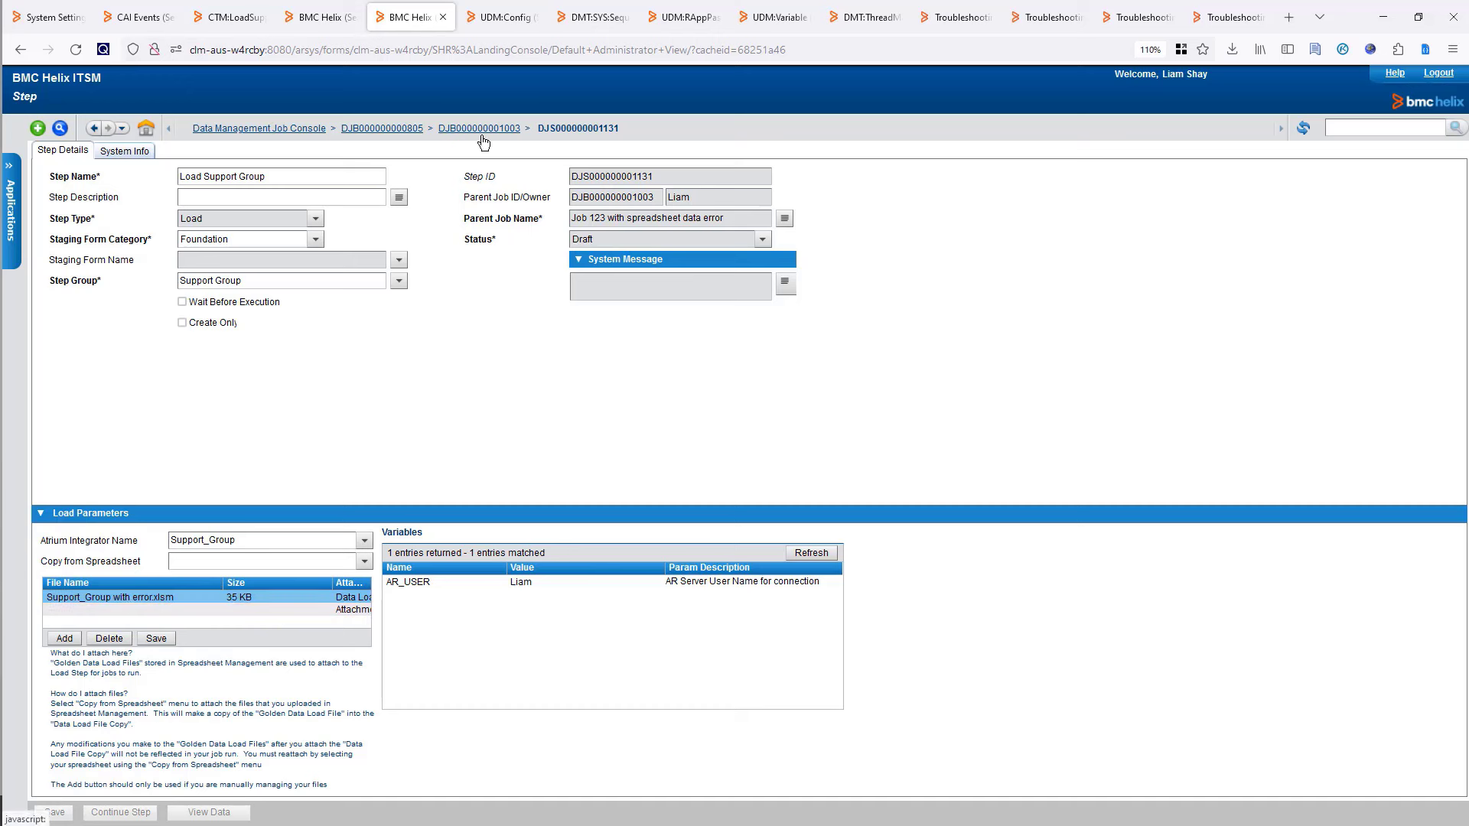
pyautogui.click(76, 640)
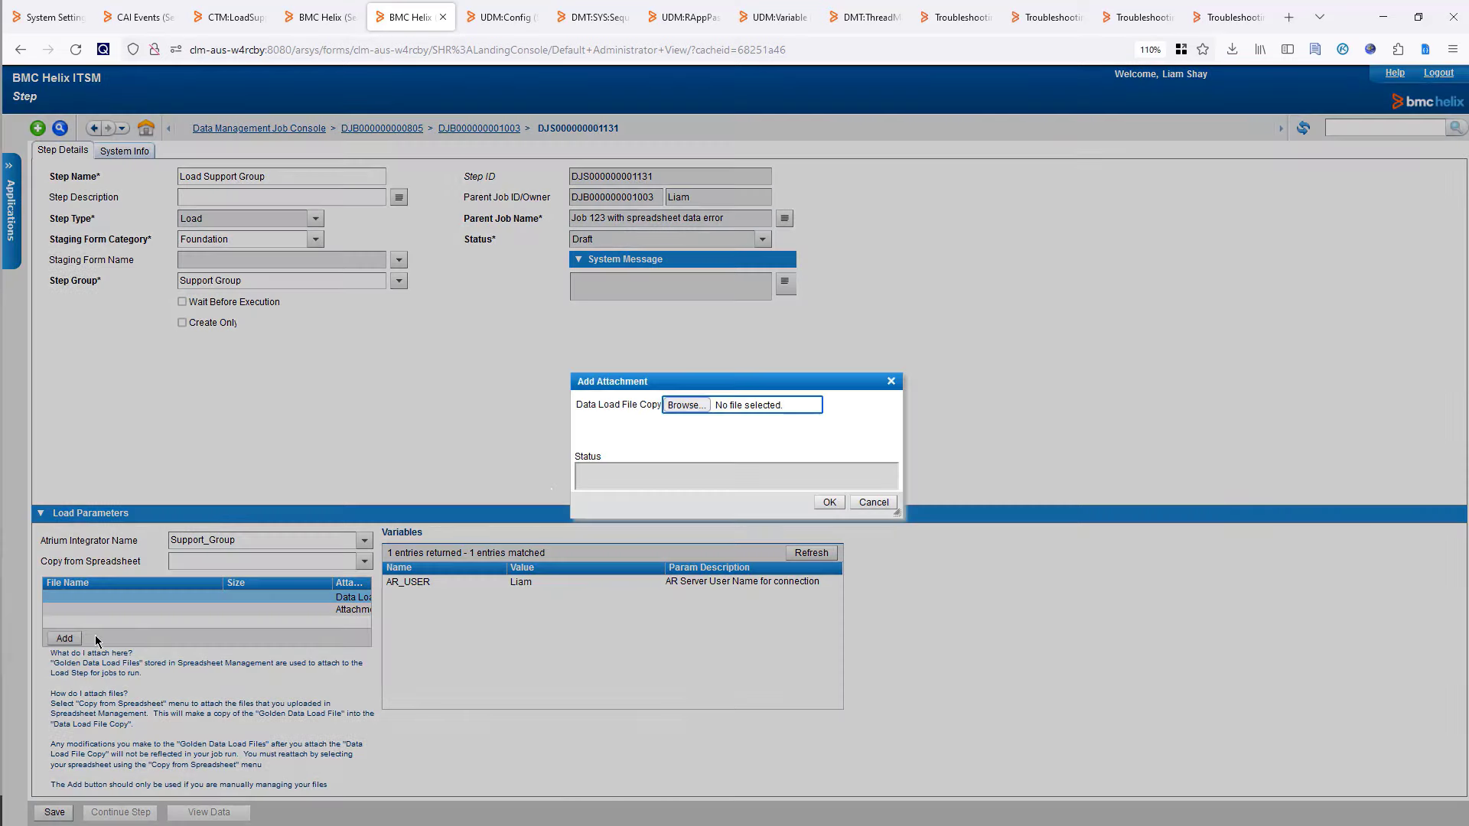
pyautogui.click(688, 404)
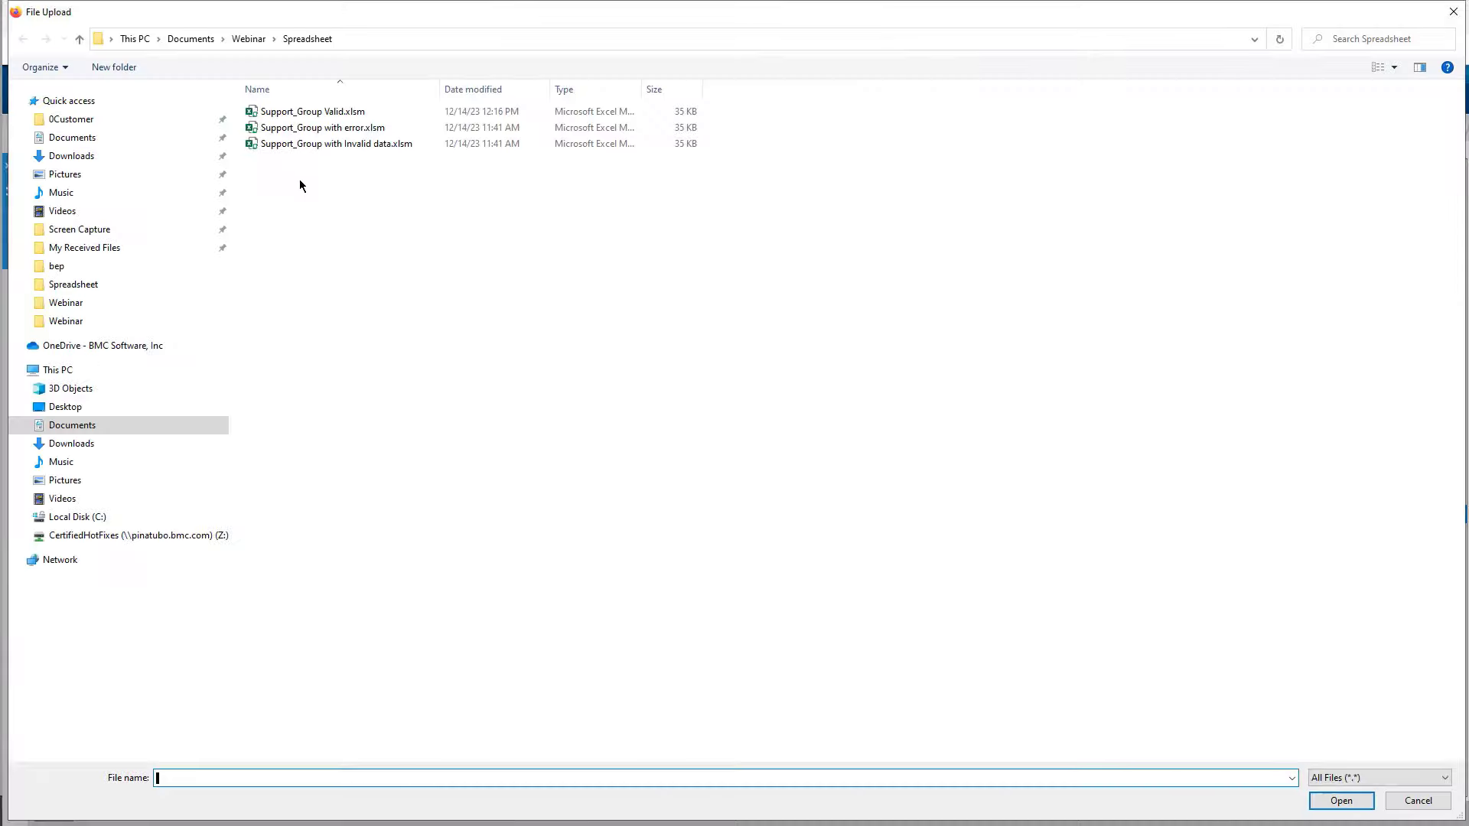
pyautogui.doubleClick(322, 112)
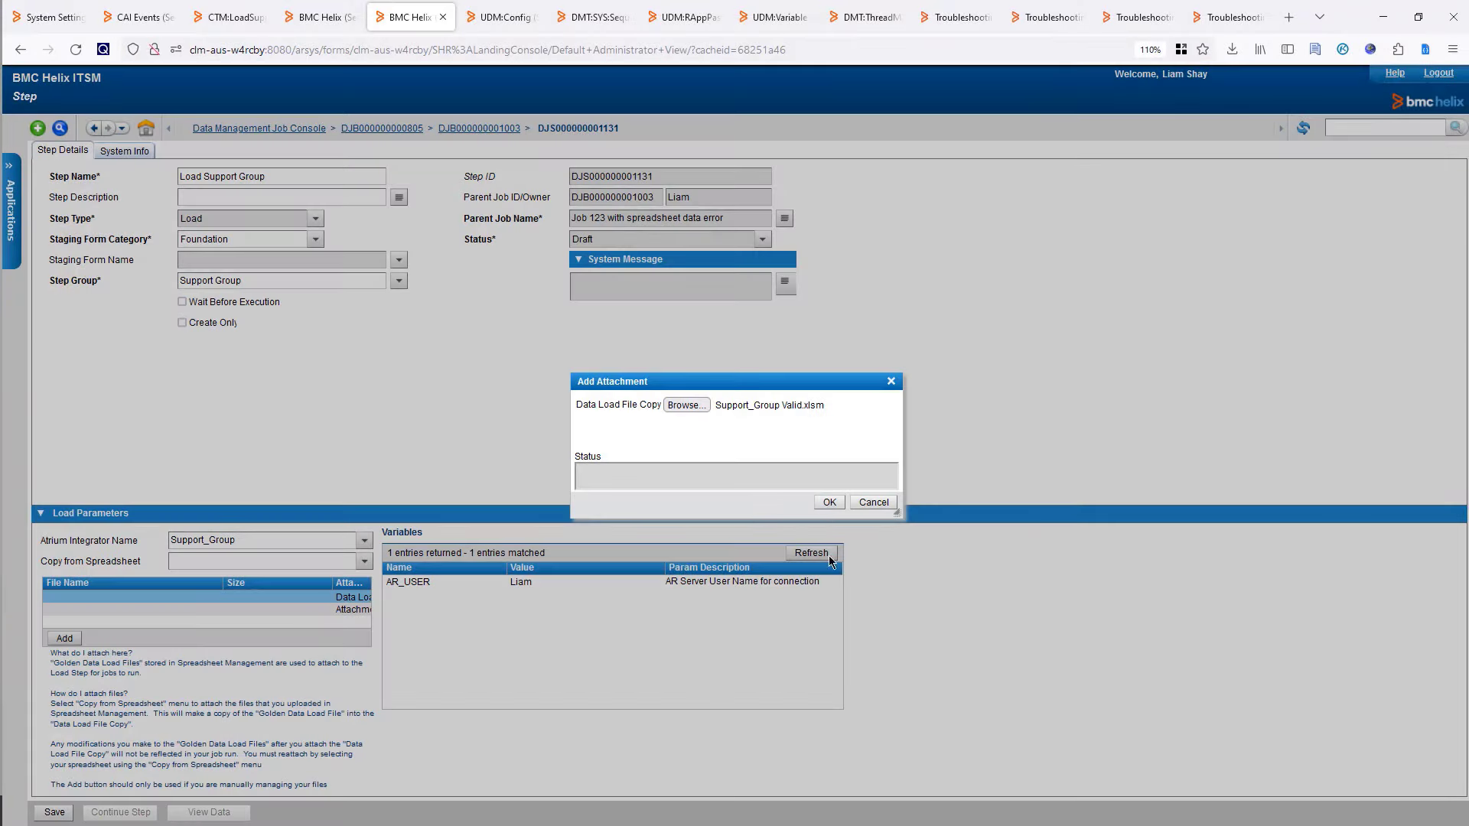
pyautogui.click(829, 502)
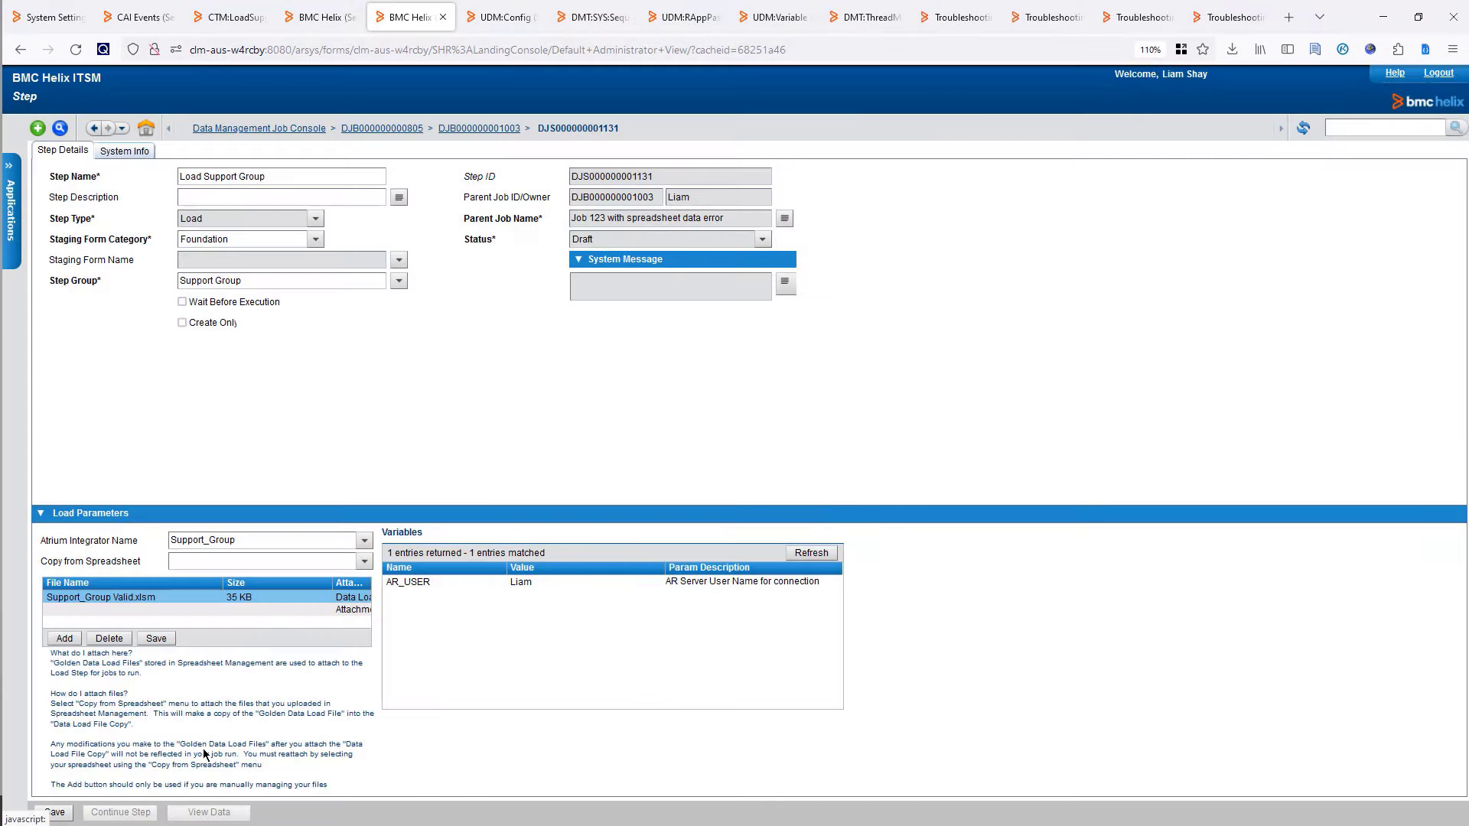
pyautogui.click(51, 814)
# Return to the new job, set its Status to Built and save it.
pyautogui.click(462, 131)
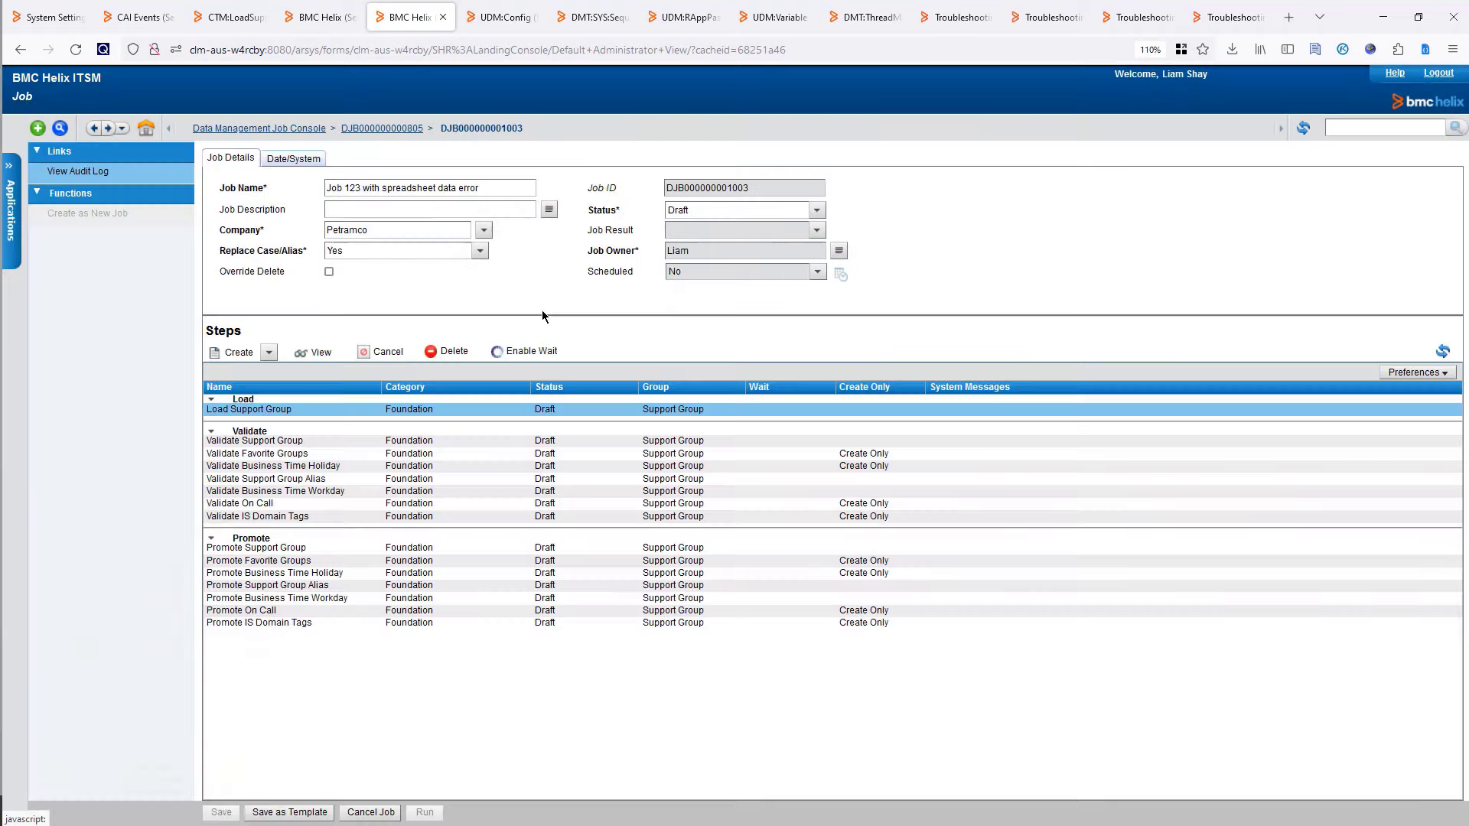
pyautogui.click(816, 211)
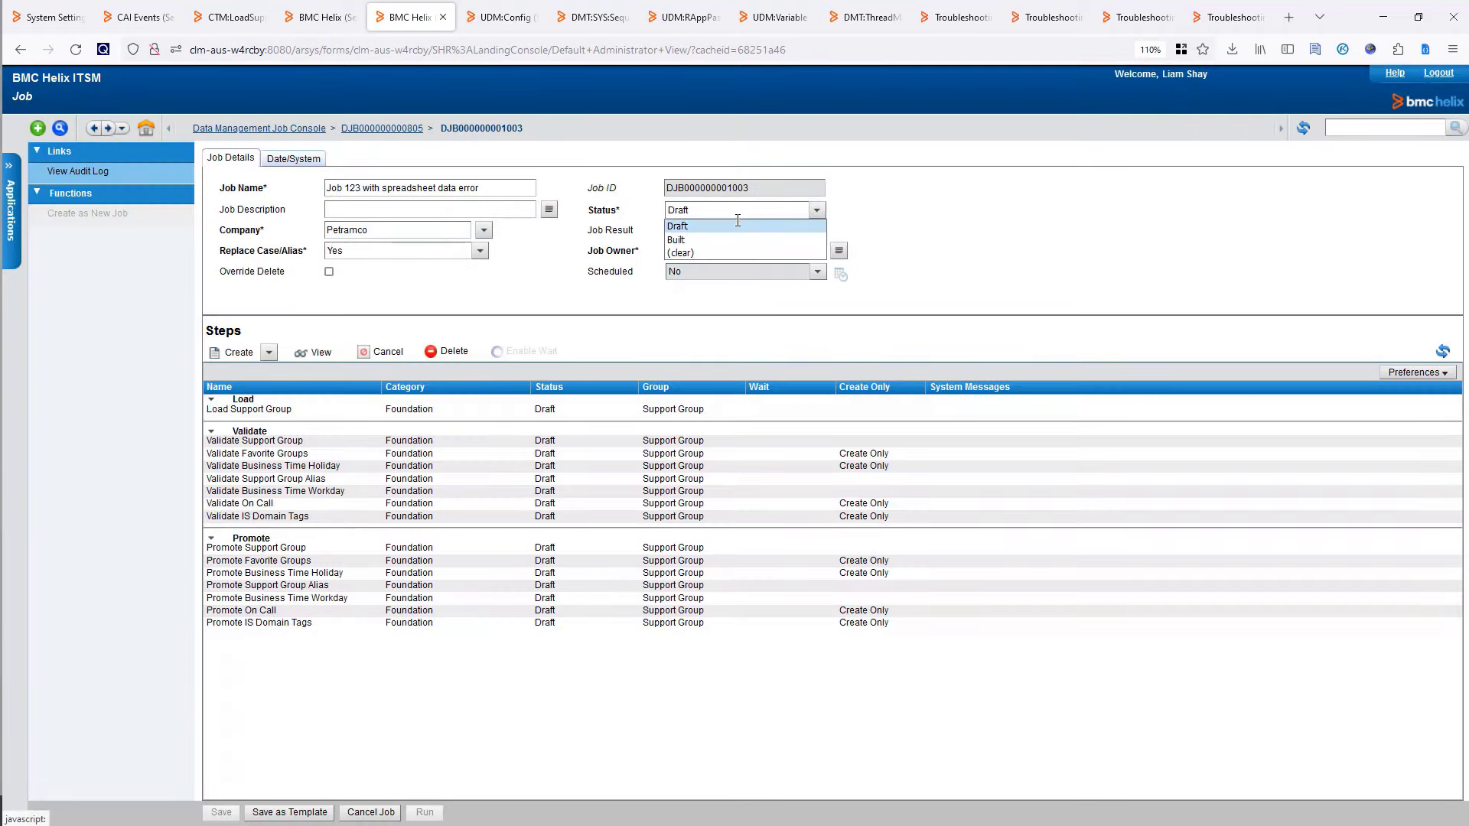
pyautogui.click(737, 239)
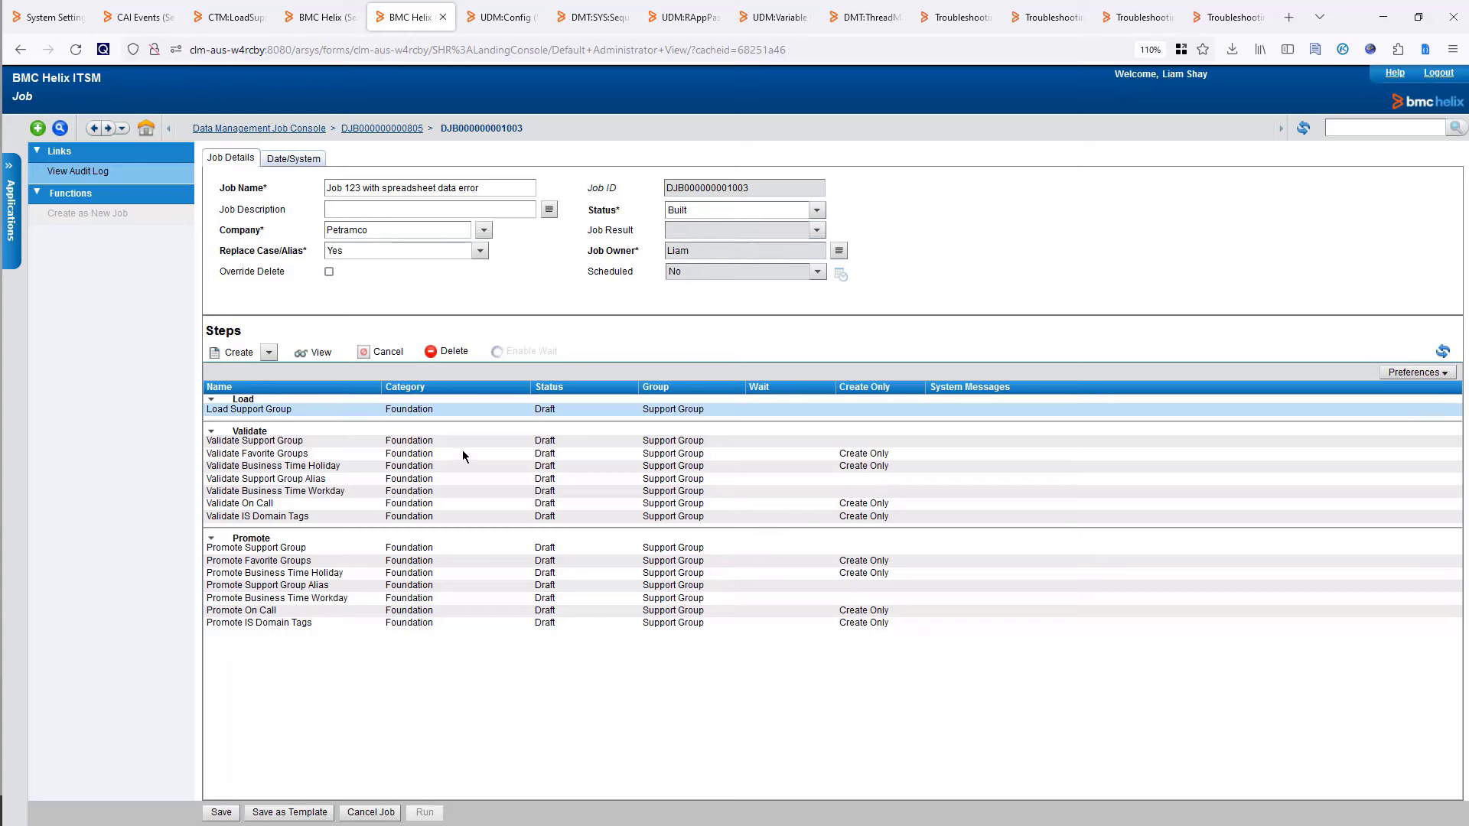
pyautogui.click(215, 816)
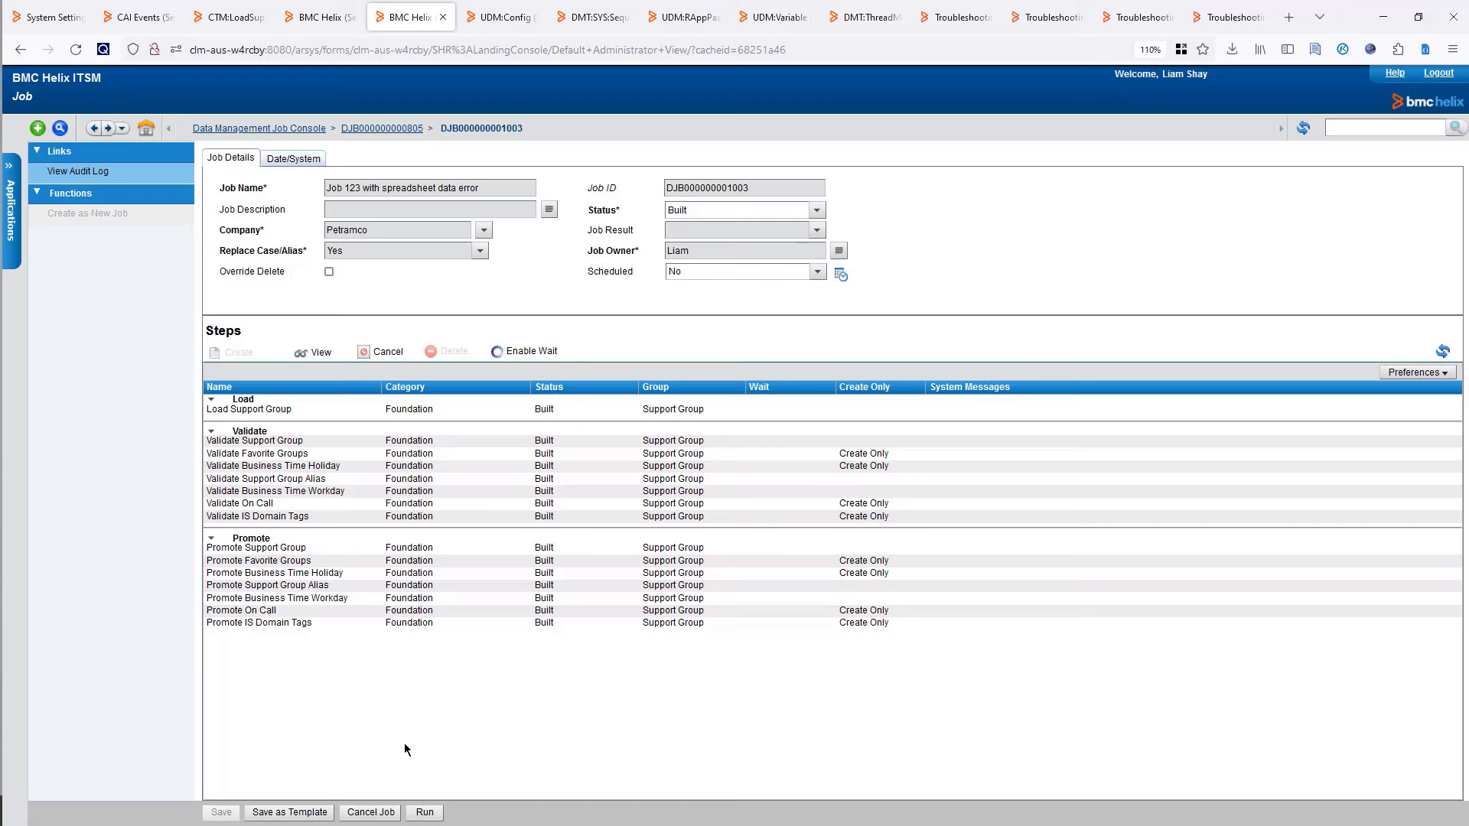
# Enable Wait Before Execution on all Validate steps and all Promote steps of the job.
pyautogui.click(583, 444)
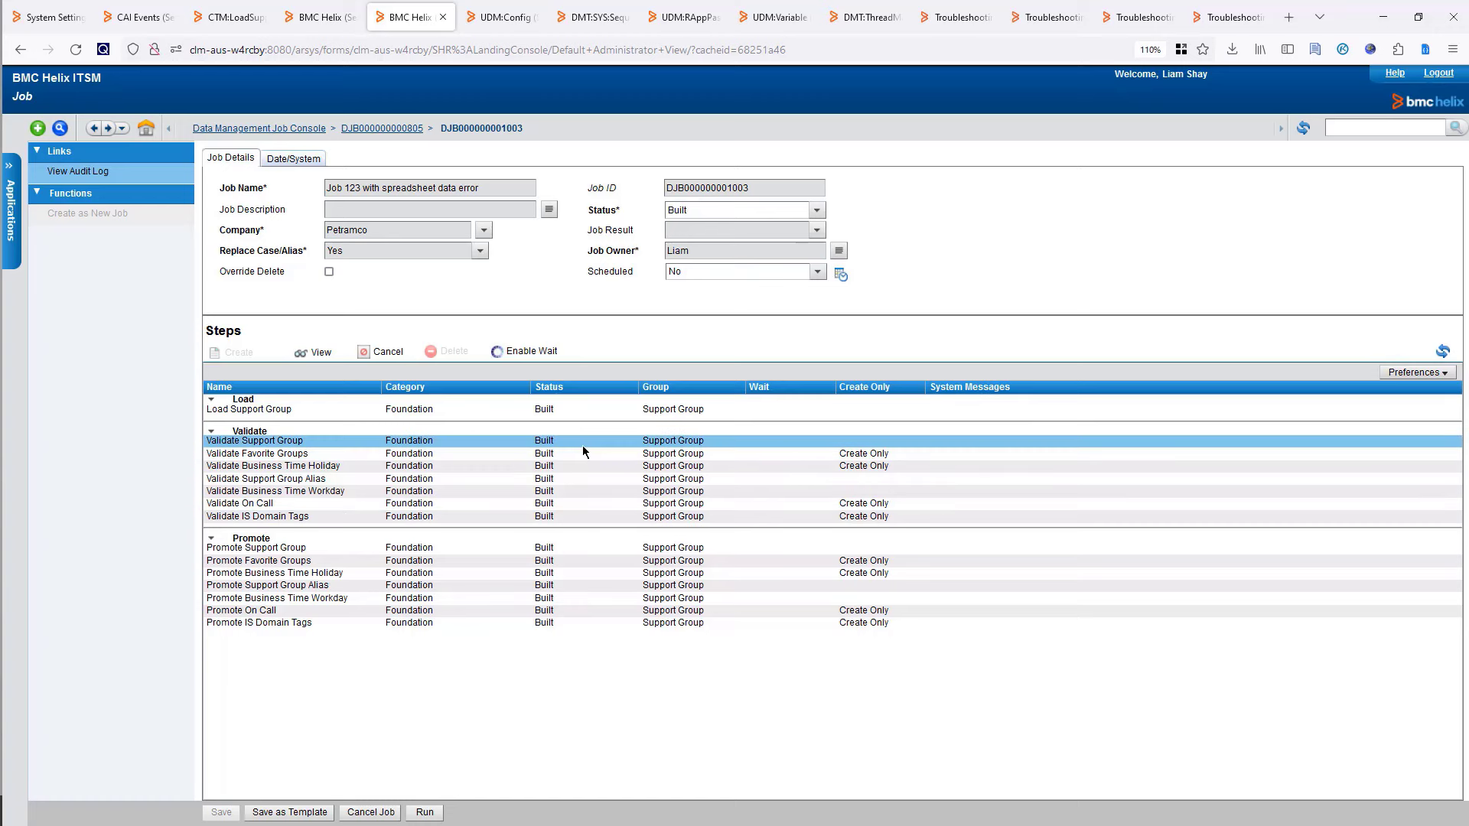
pyautogui.keyDown('shift'); pyautogui.click(582, 515); pyautogui.keyUp('shift')
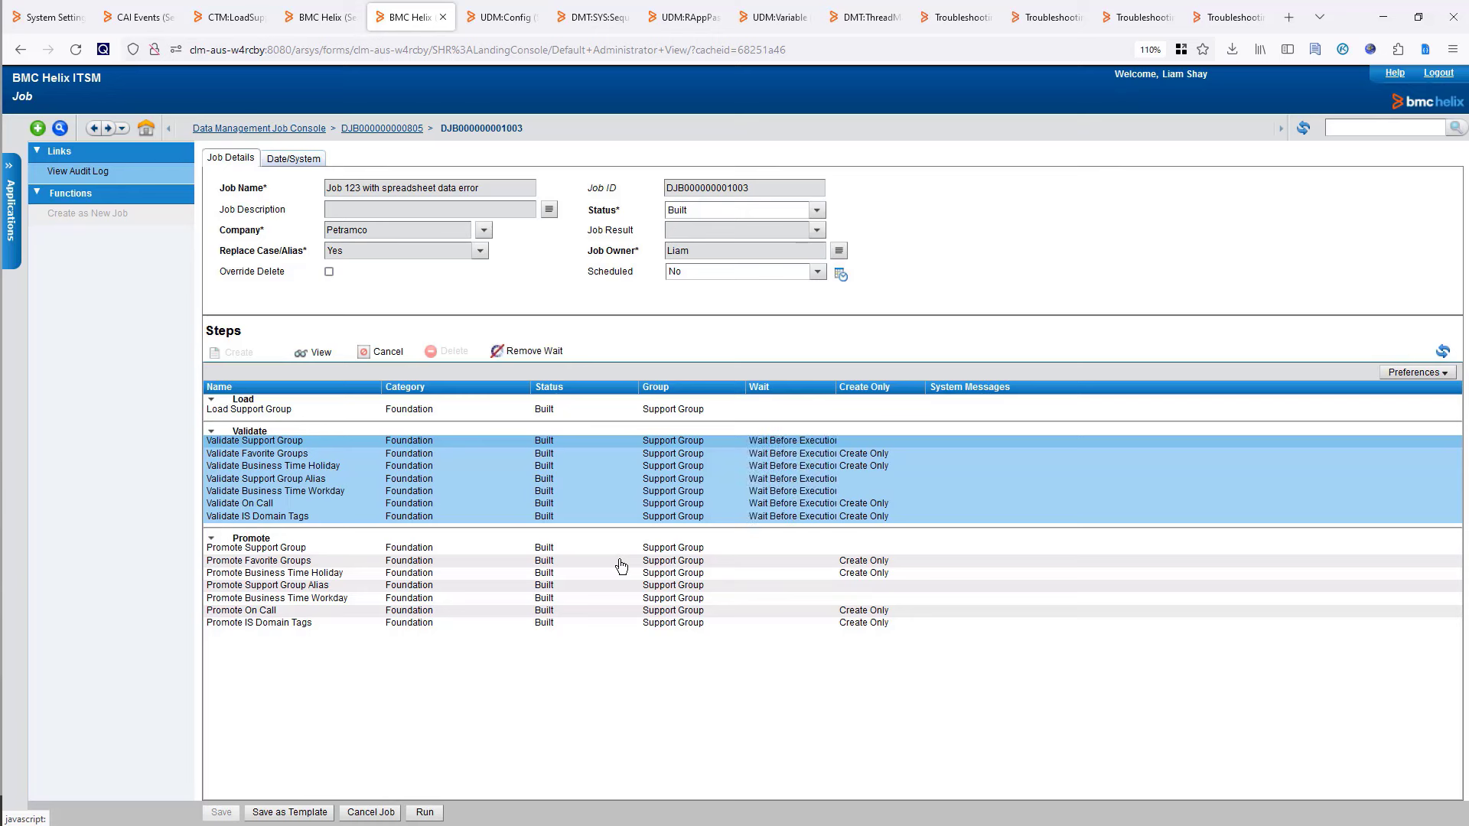
pyautogui.click(521, 548)
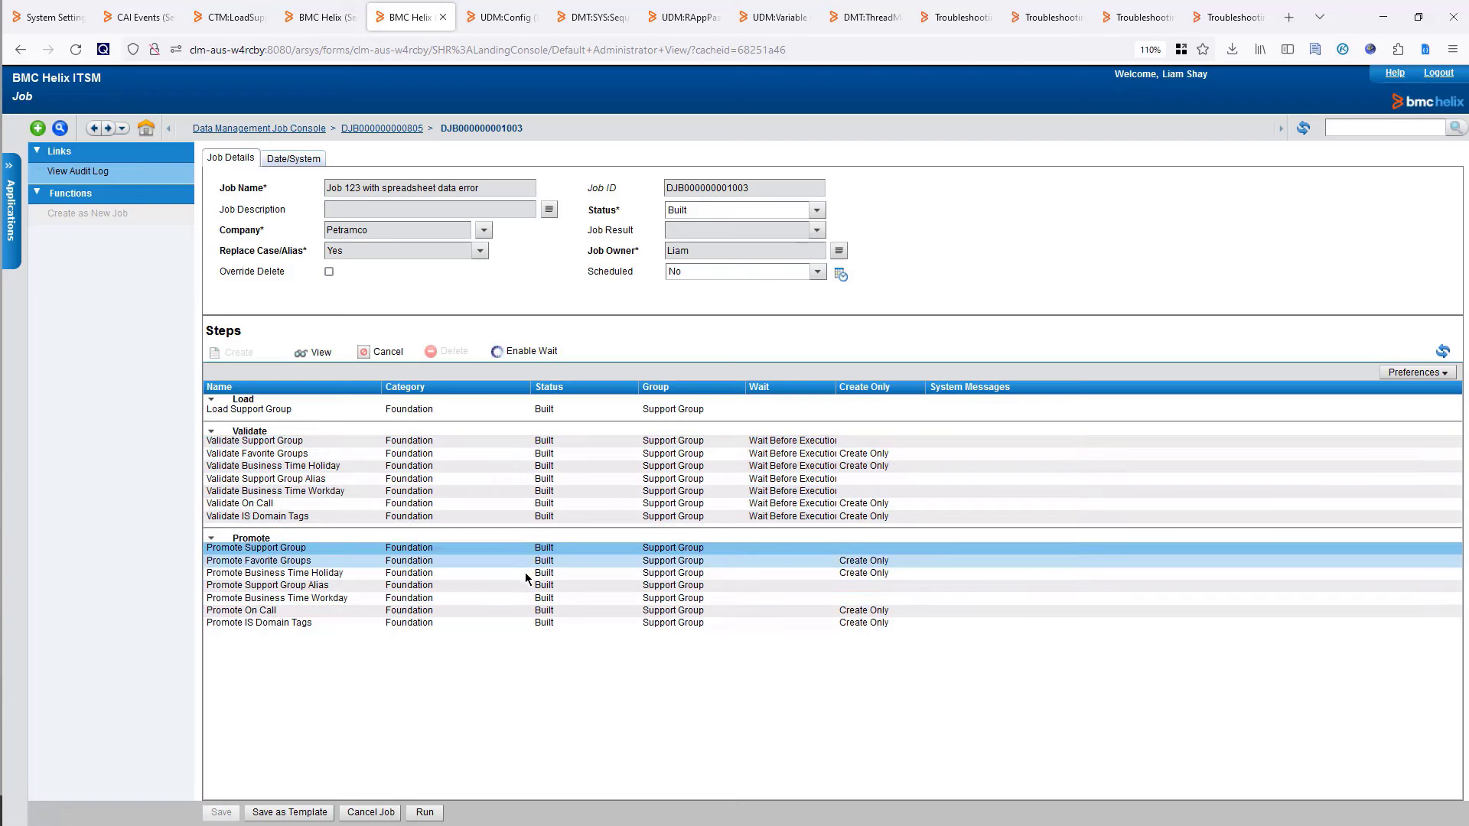
pyautogui.keyDown('shift'); pyautogui.click(544, 623); pyautogui.keyUp('shift')
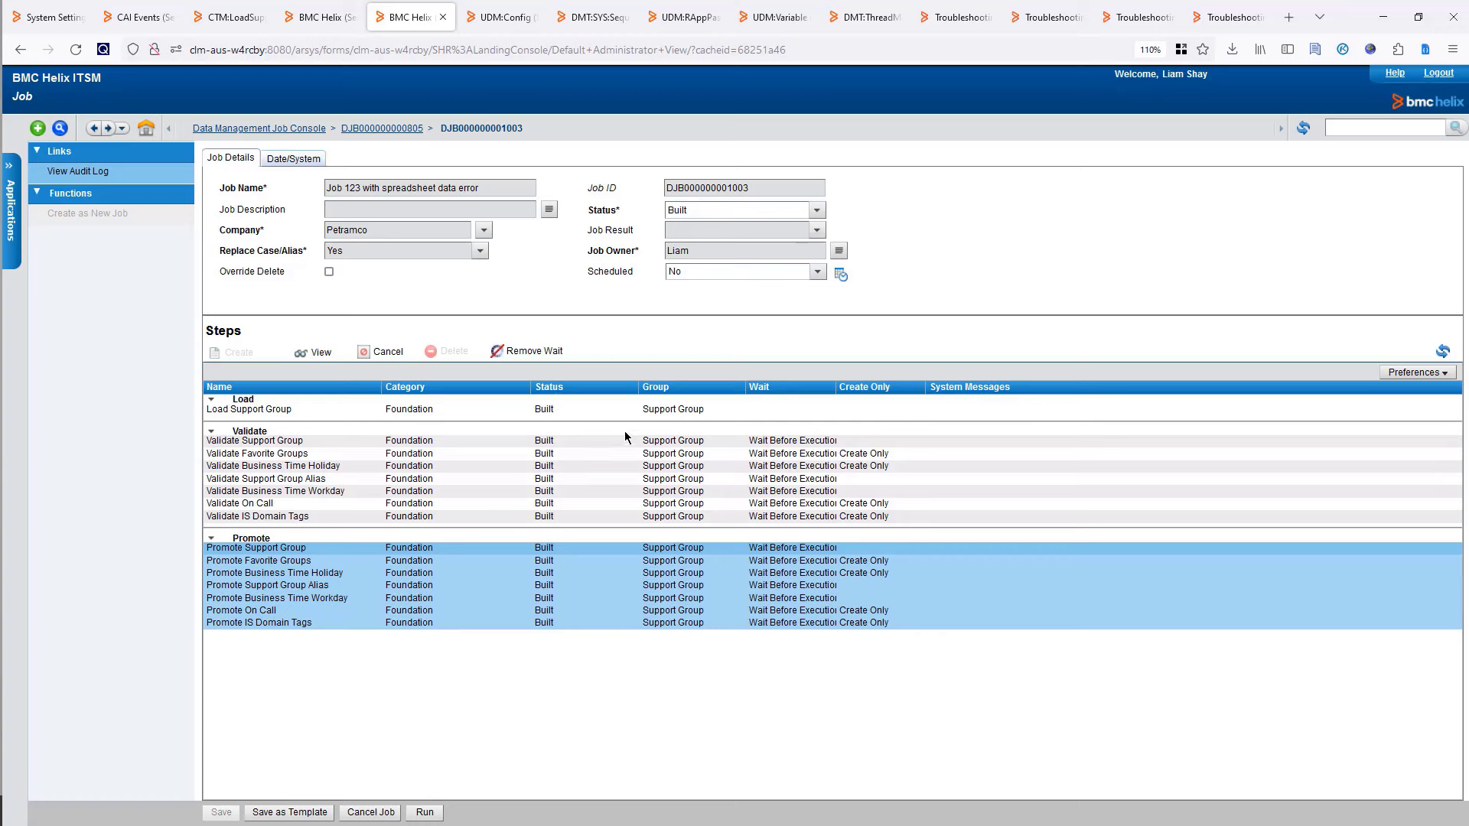
# Copy the new job's Instance Id from its date and system information.
pyautogui.click(293, 159)
pyautogui.click(644, 272)
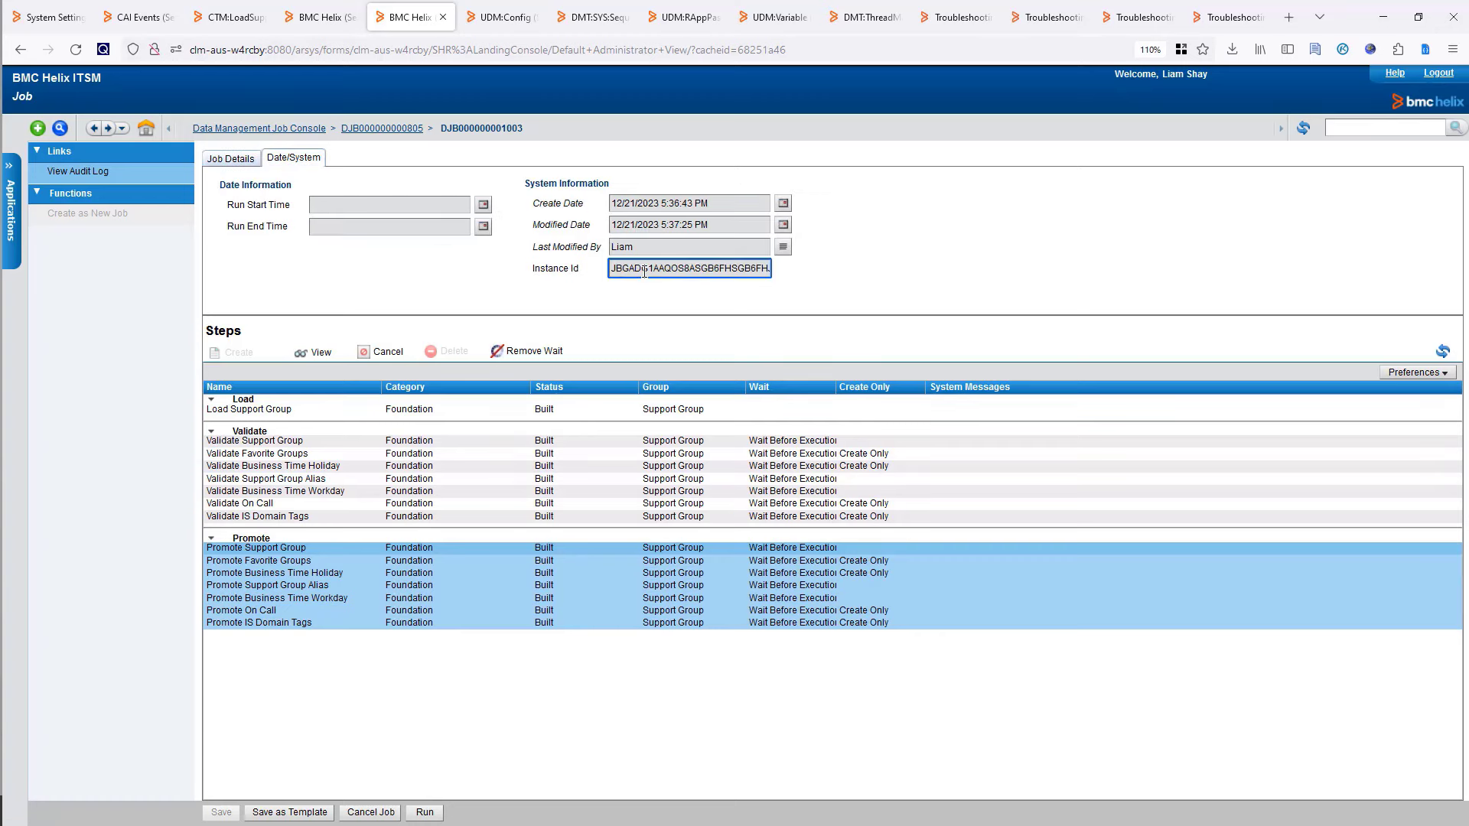
pyautogui.doubleClick(645, 272)
pyautogui.rightClick(644, 272)
pyautogui.click(710, 366)
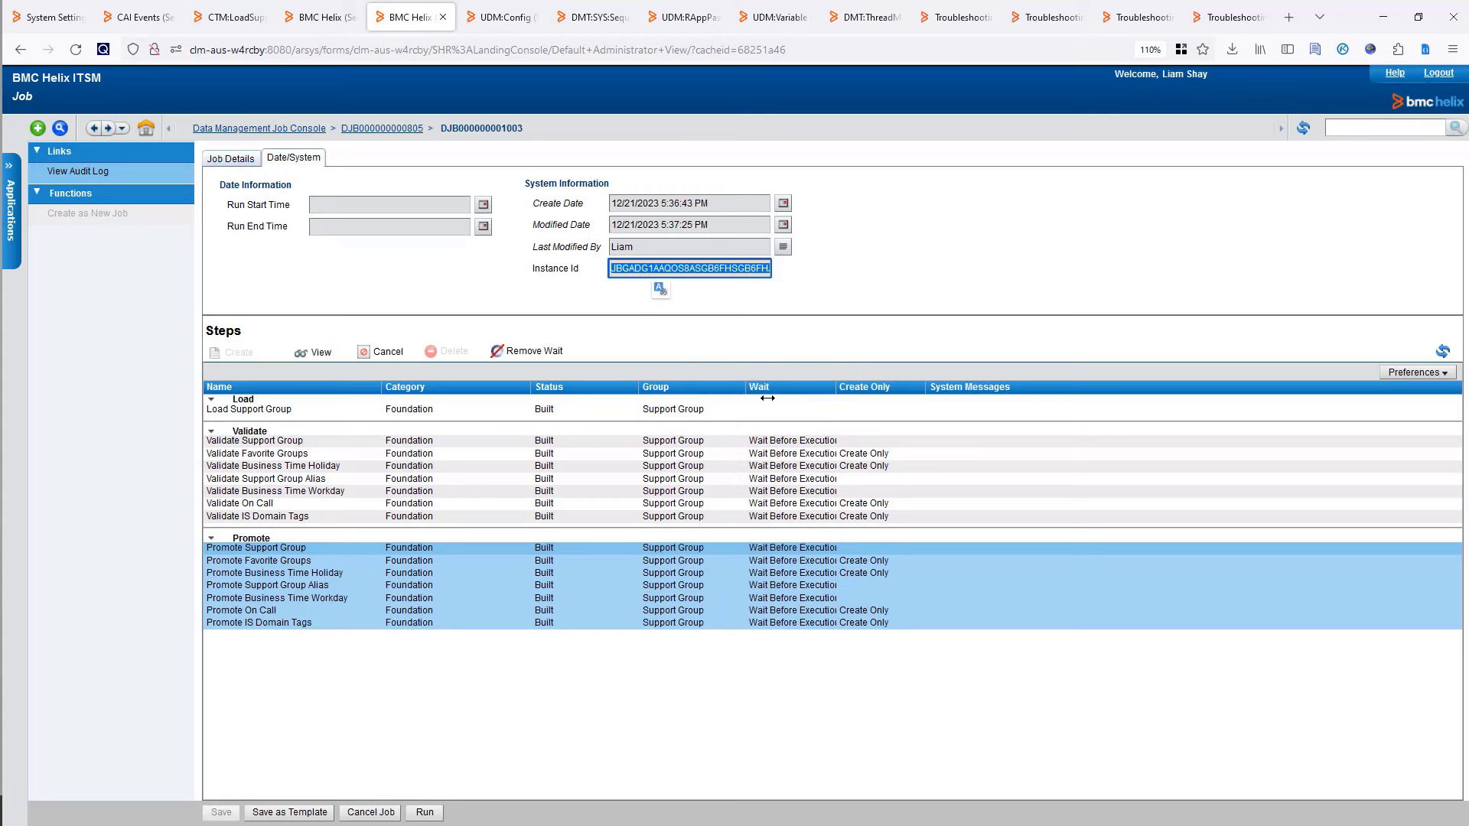
# Search the DMT:SYS:SequencingEngine form for records whose Parent_Job_GUID is the copied Instance Id.
pyautogui.click(593, 19)
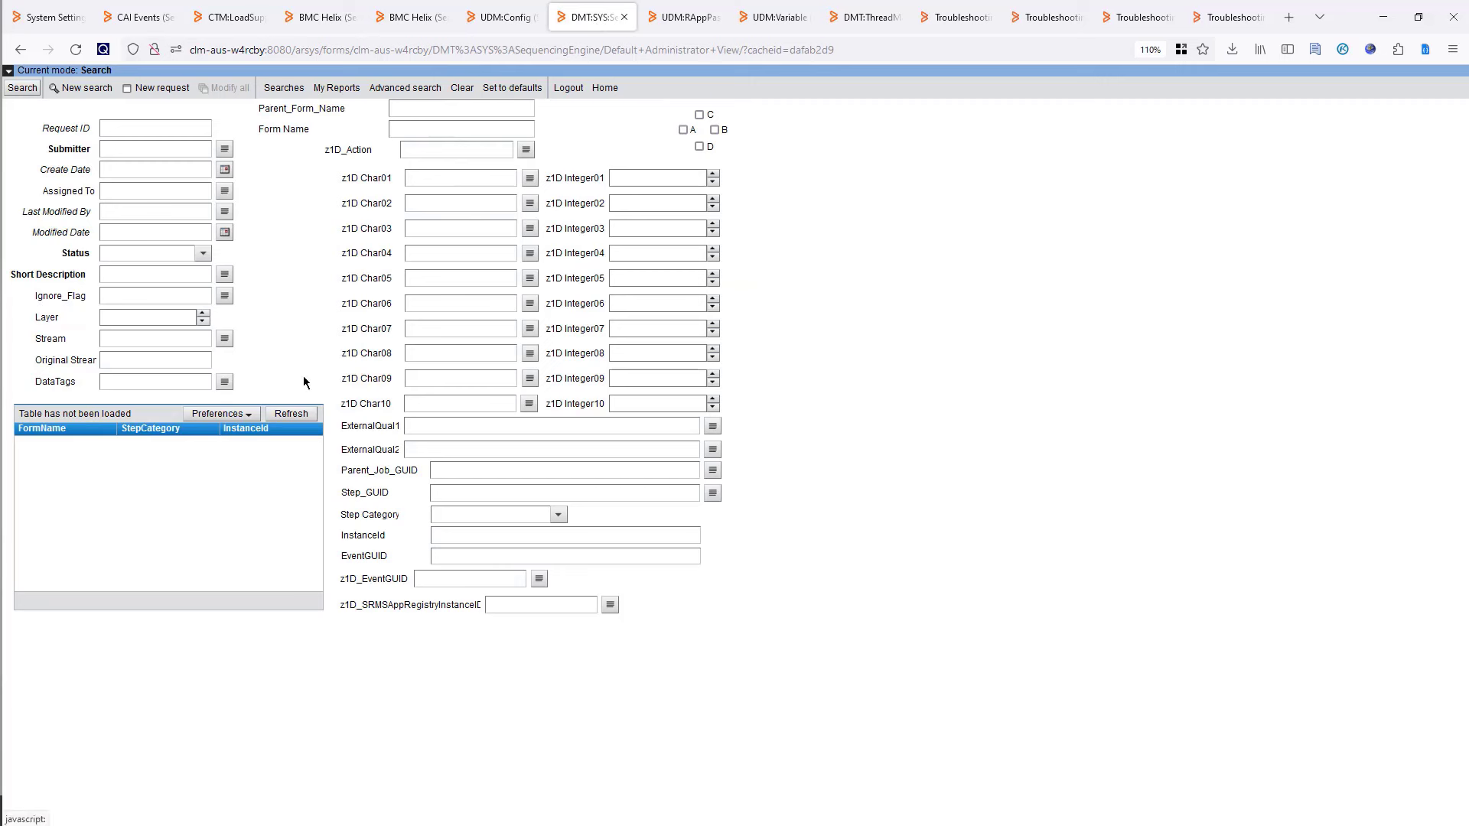
pyautogui.click(450, 470)
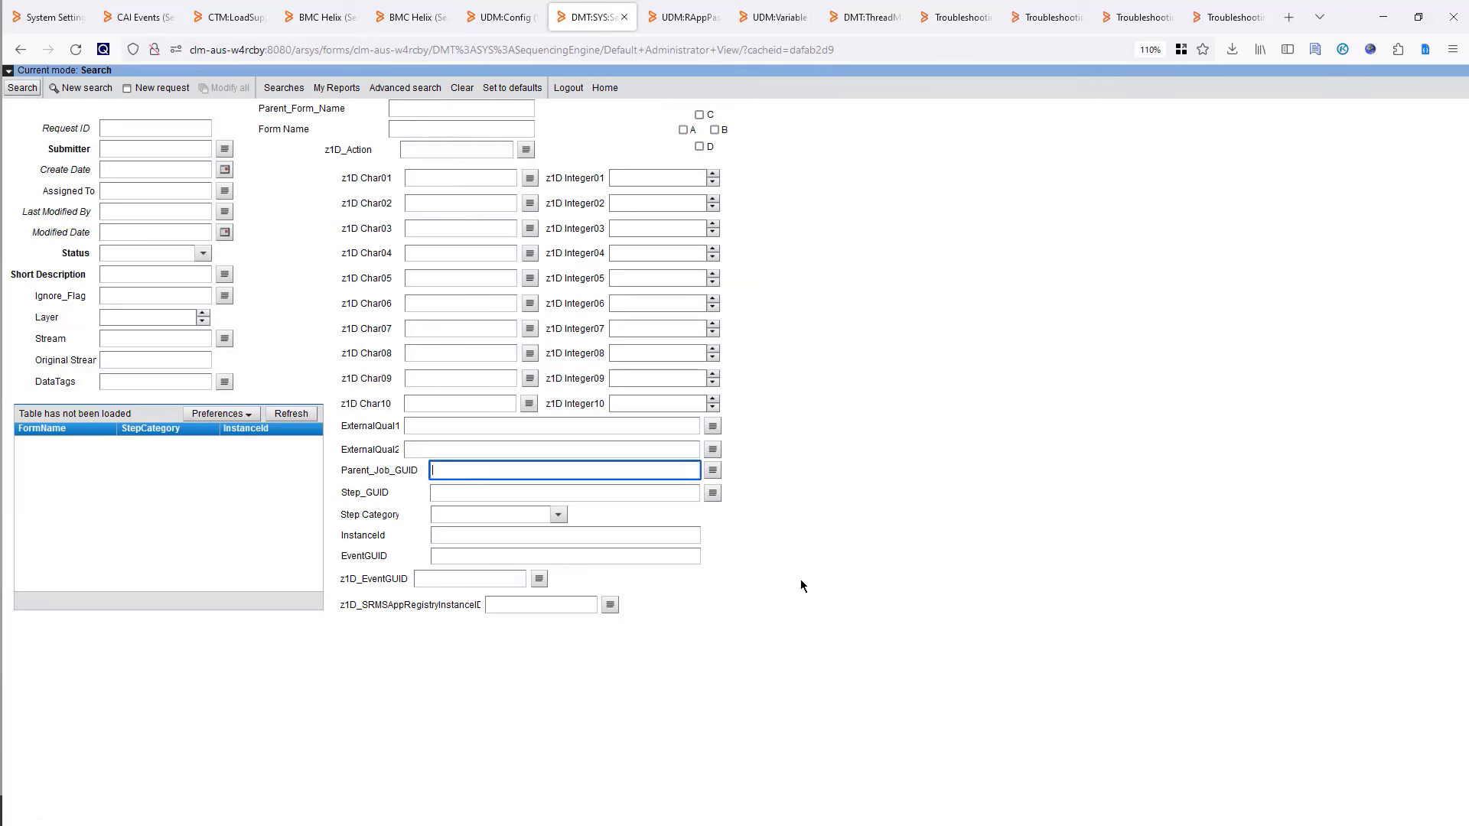
pyautogui.hotkey('ctrl', 'v')
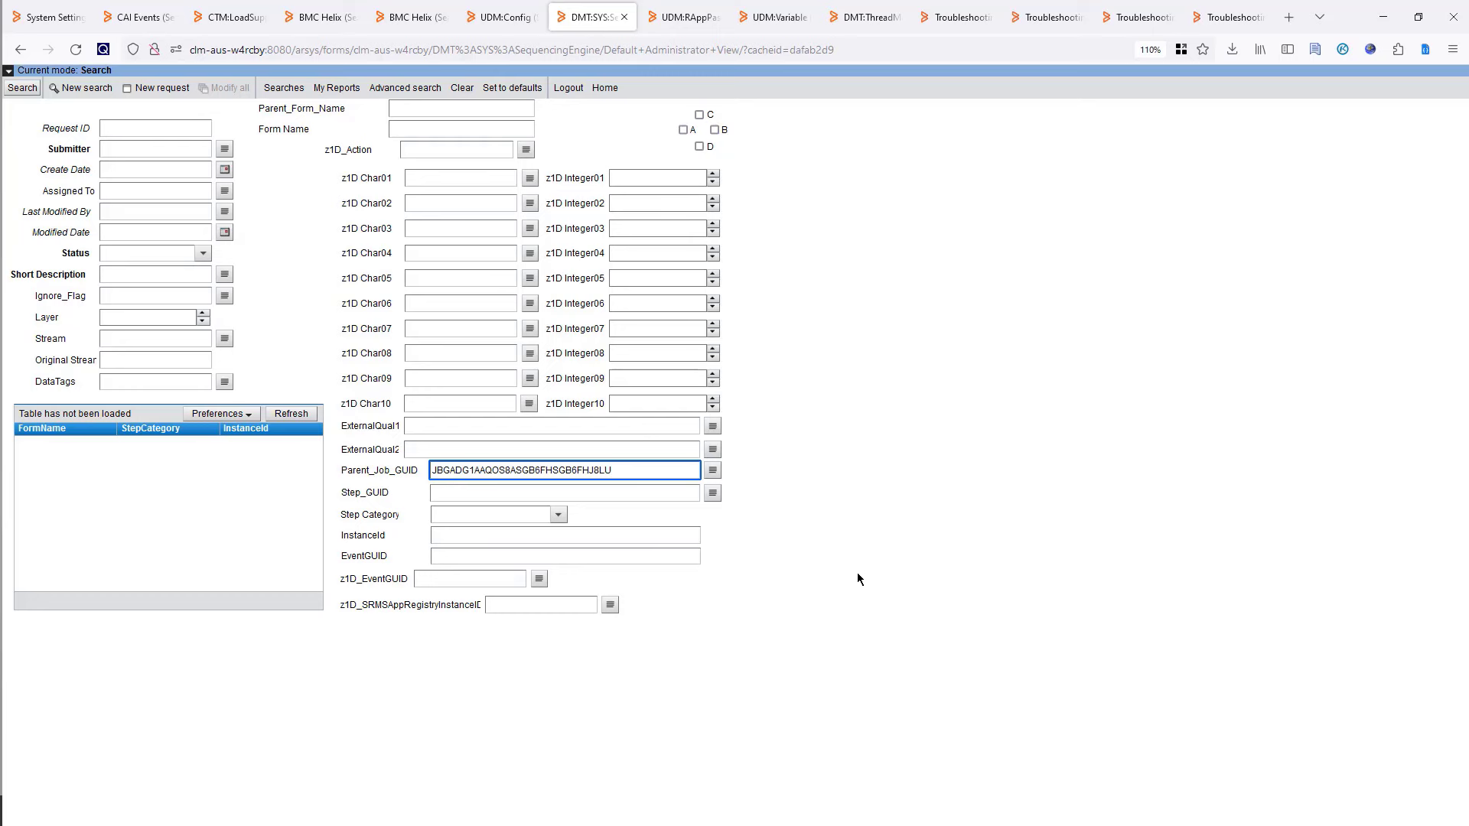
pyautogui.click(23, 87)
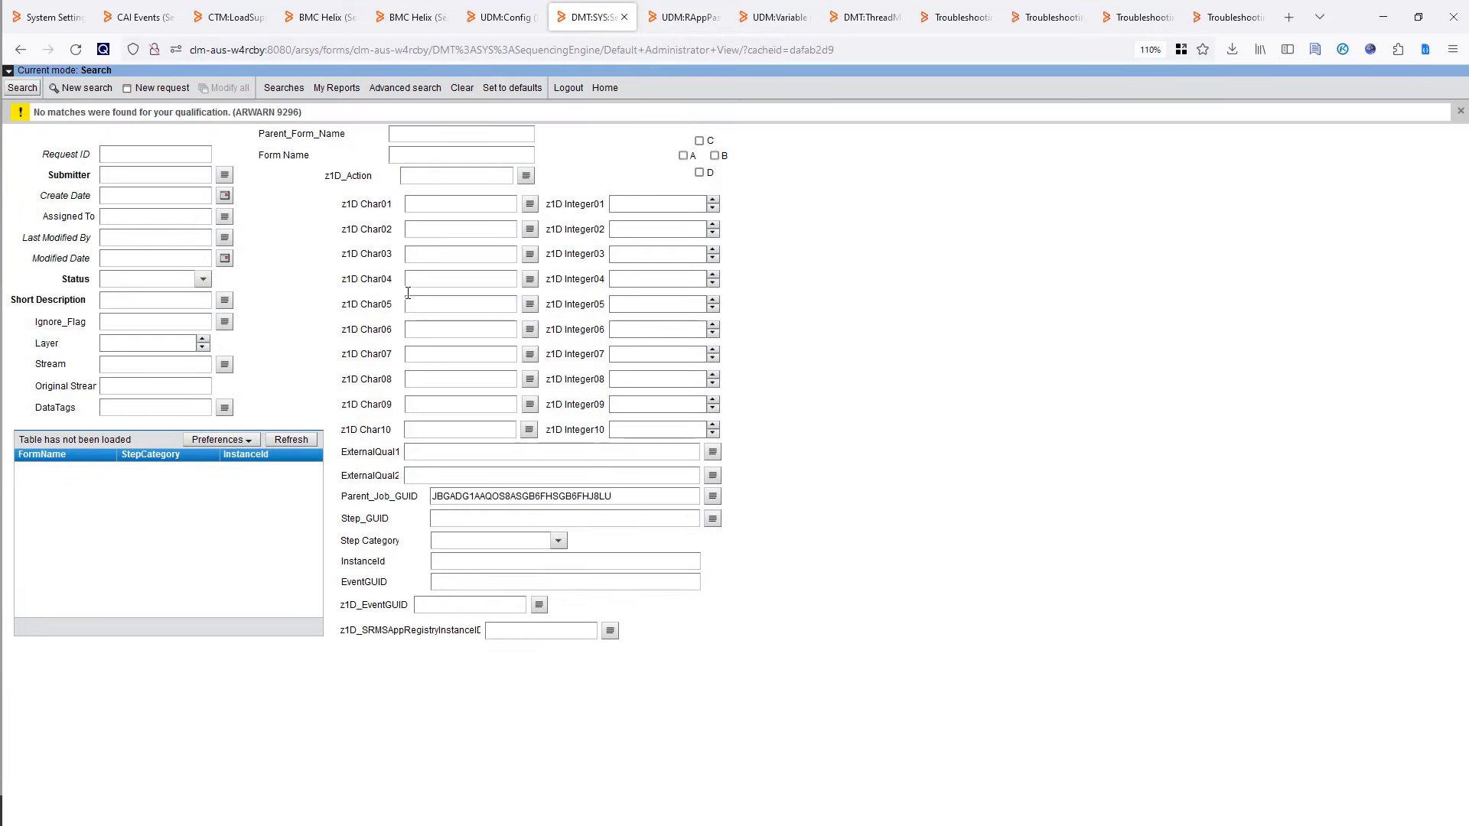
# Run the new job and repeat the sequencing engine search for its Parent_Job_GUID.
pyautogui.click(399, 21)
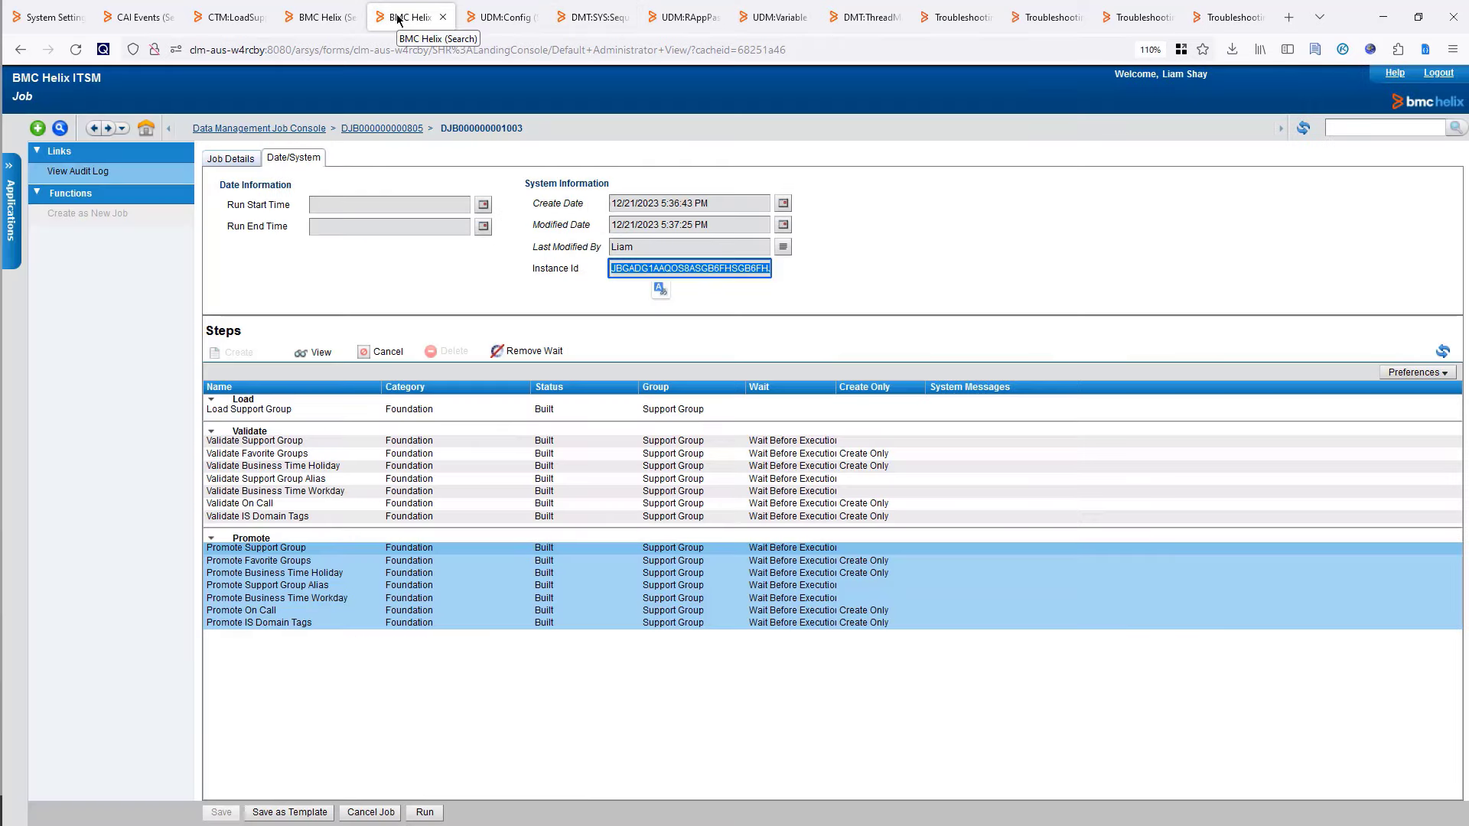
pyautogui.click(434, 818)
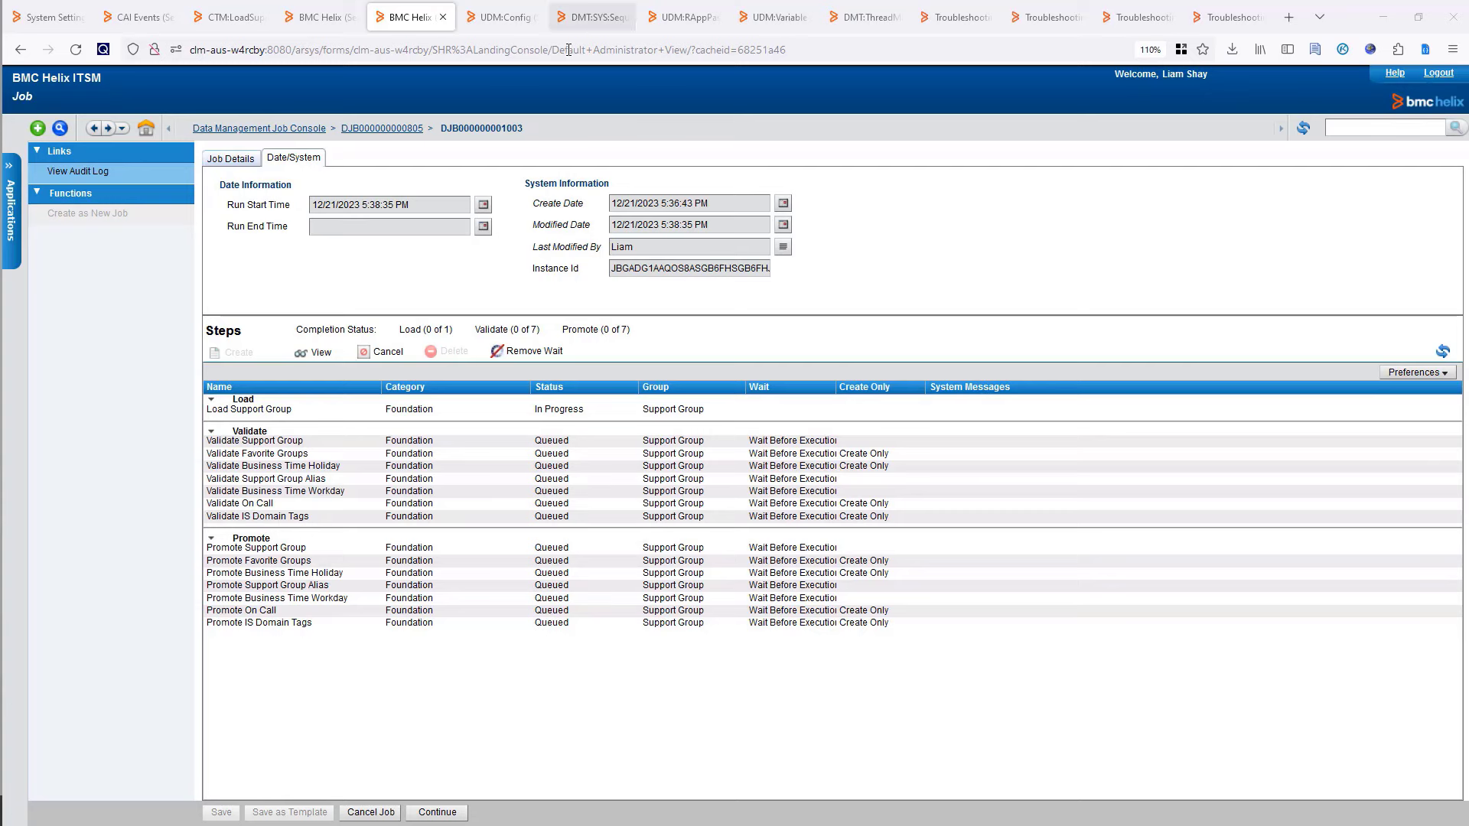
pyautogui.click(601, 15)
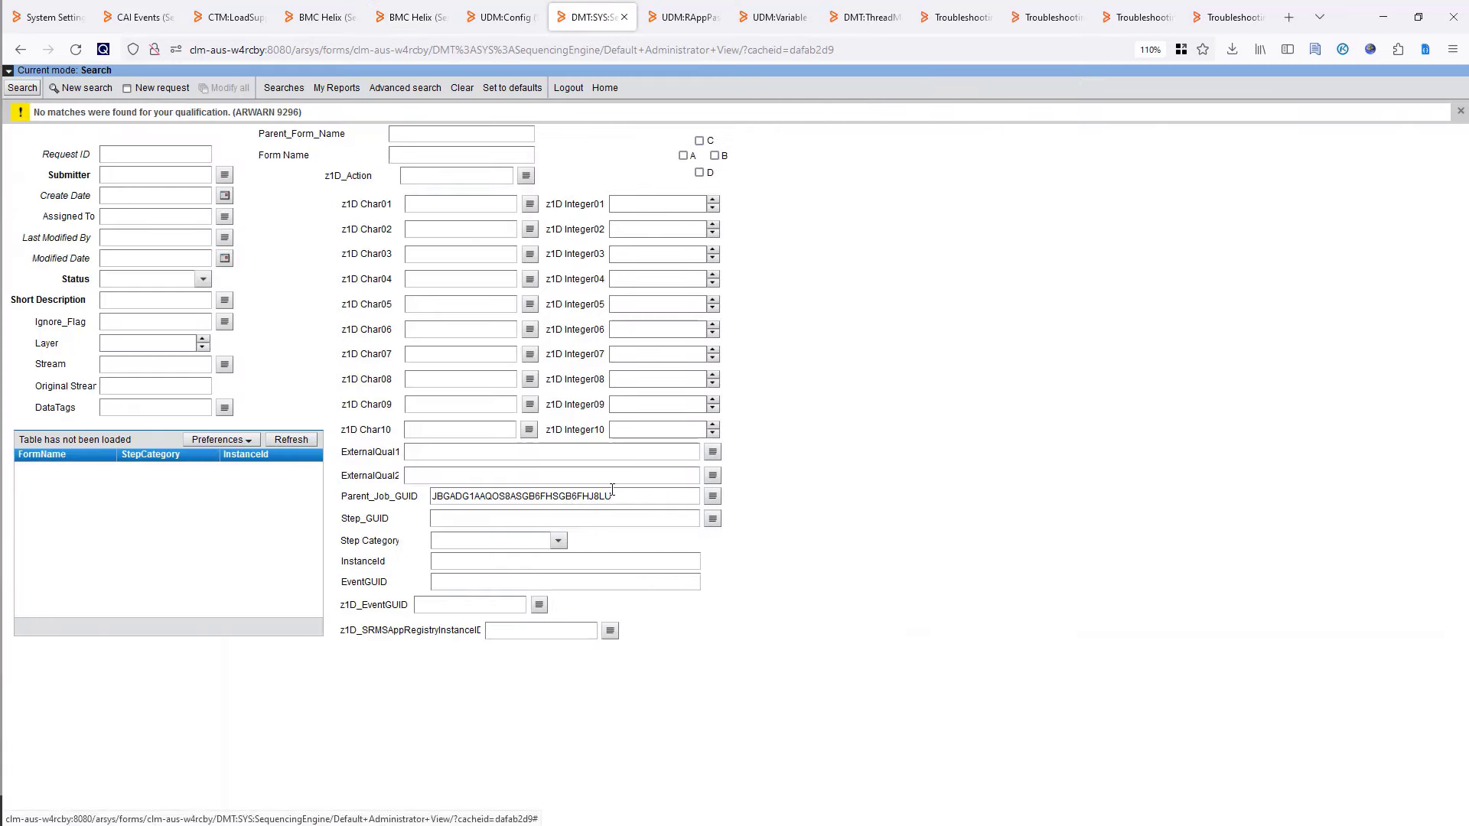
pyautogui.click(22, 87)
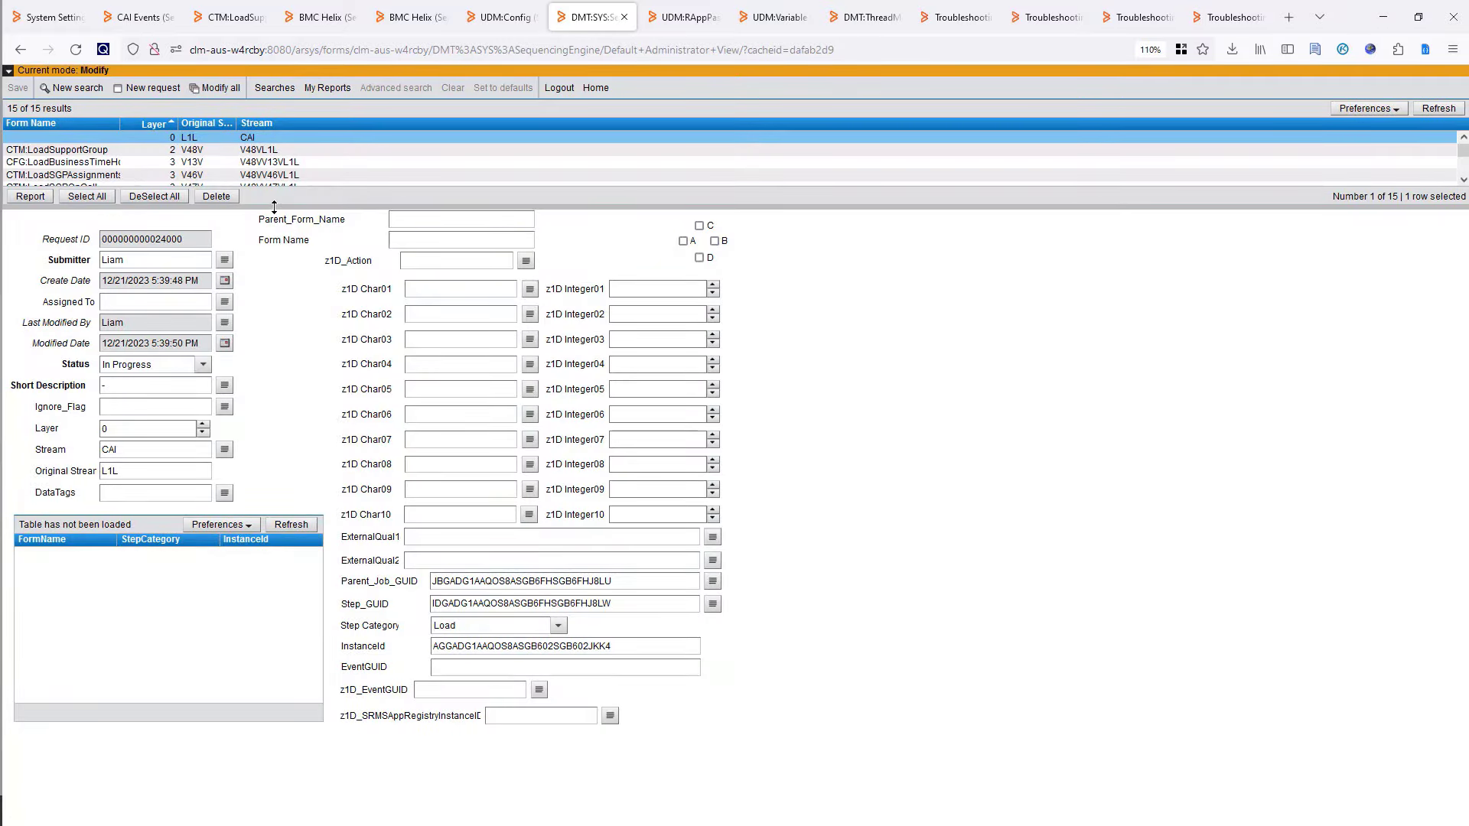
# Enlarge the sequencing results list and widen its columns so the full form names and stream values are readable.
pyautogui.moveTo(276, 214); pyautogui.dragTo(271, 347)
pyautogui.moveTo(120, 126); pyautogui.dragTo(181, 148)
pyautogui.doubleClick(304, 123)
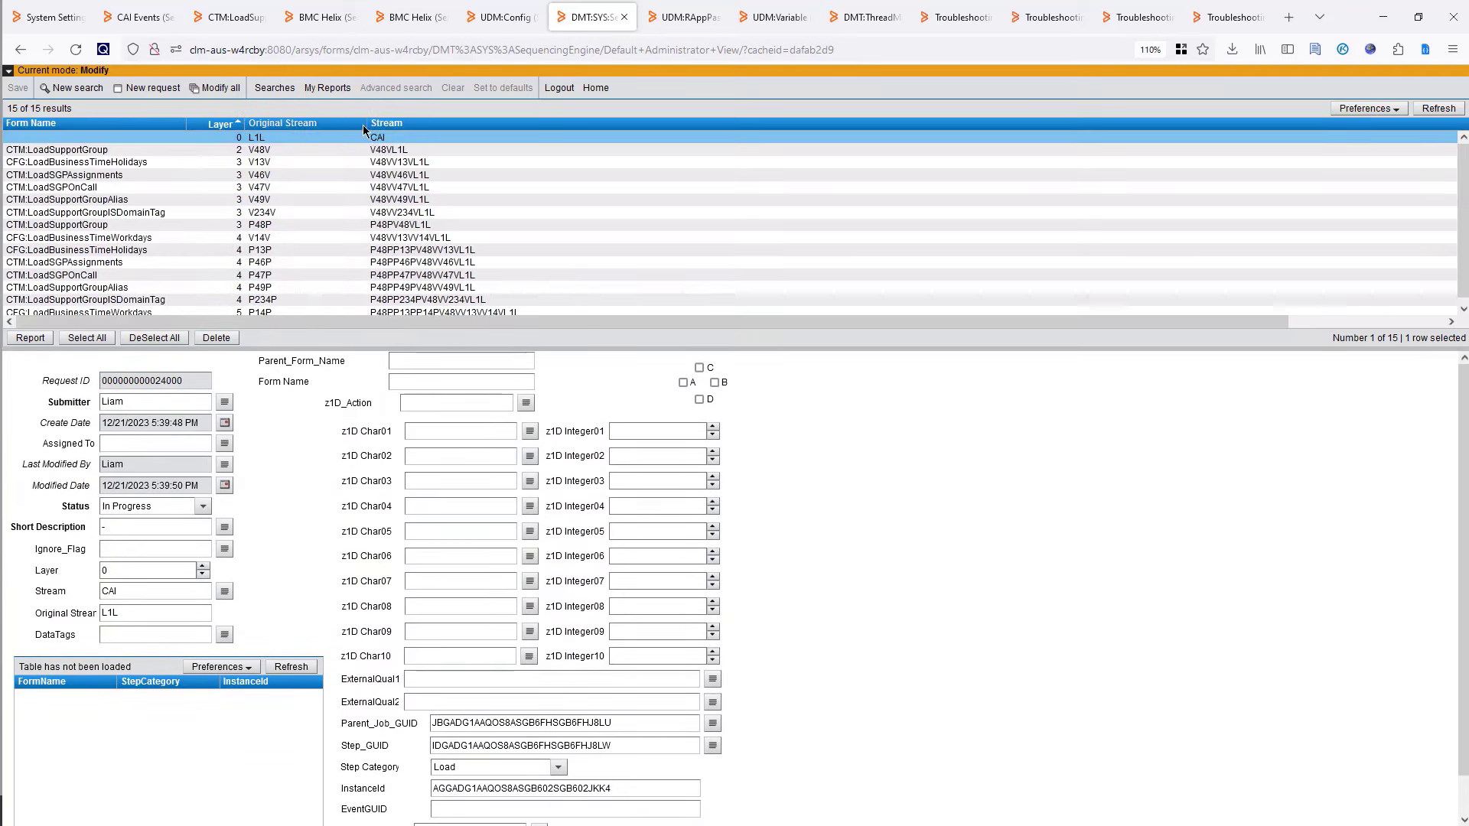
pyautogui.moveTo(245, 123); pyautogui.dragTo(304, 124)
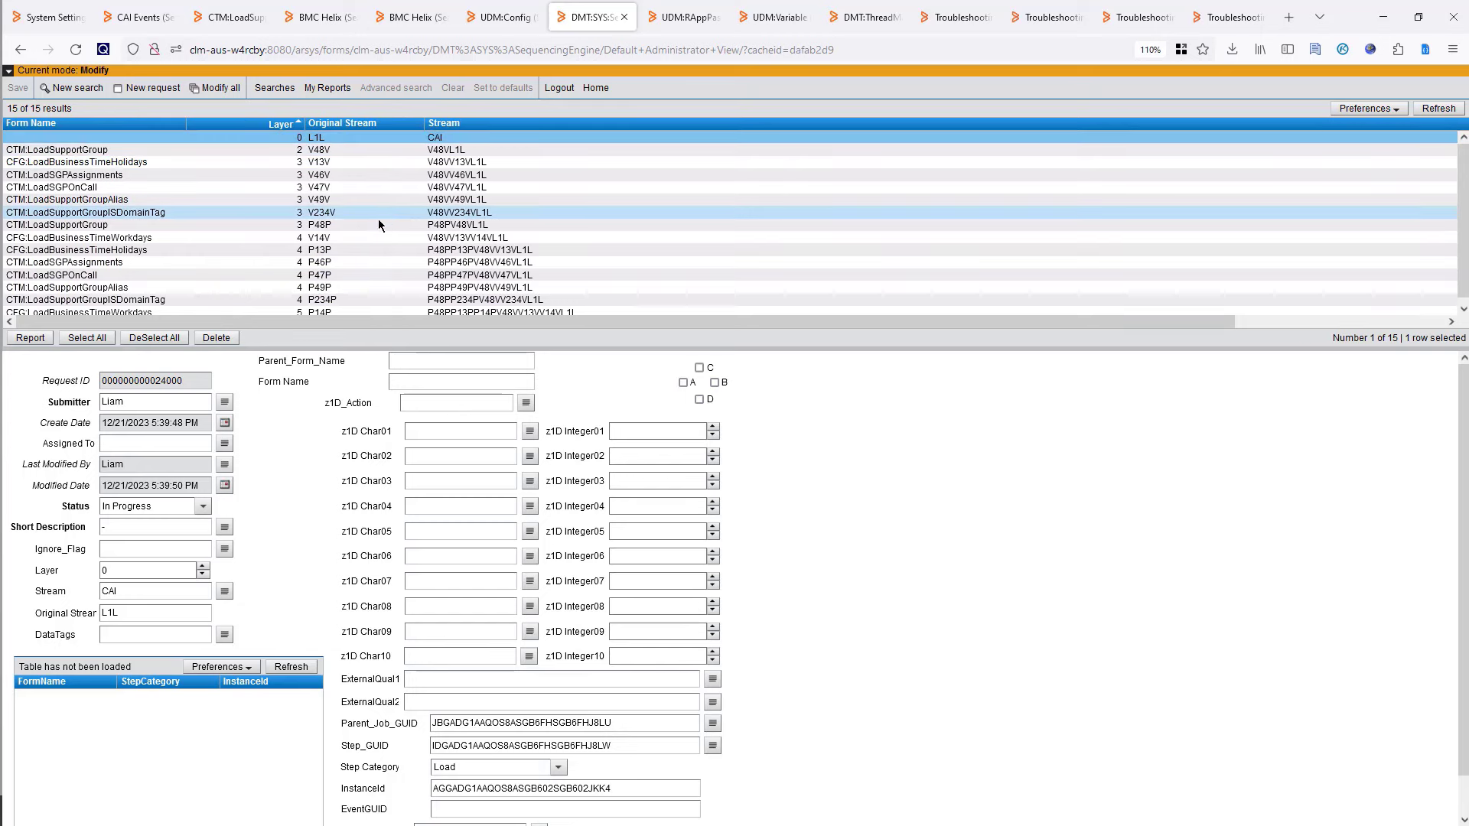
# Examine the V48V and P48P records of CTM:LoadSupportGroup and the layer 0 L1L record in the fully expanded list.
pyautogui.click(349, 153)
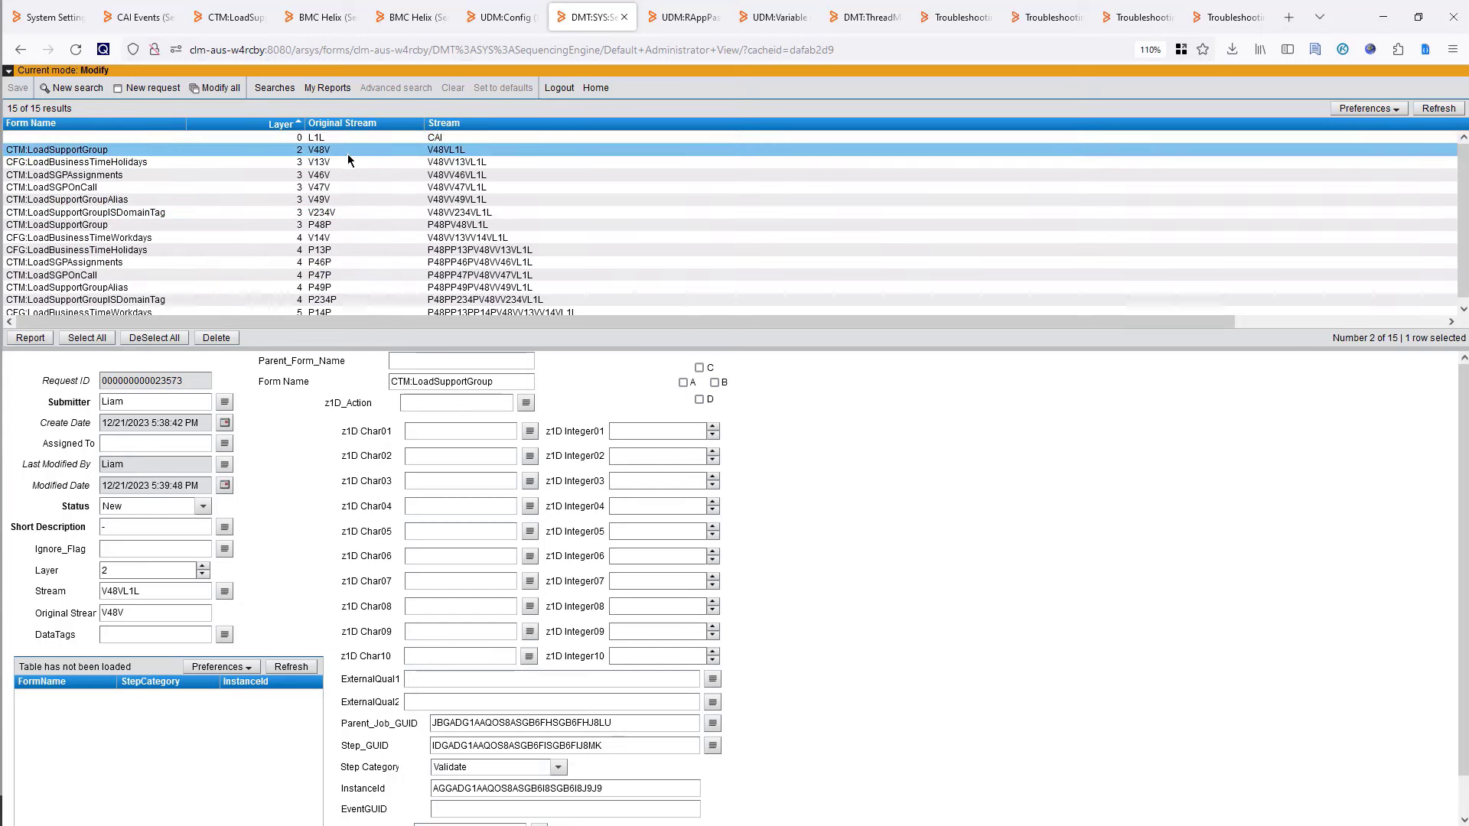
pyautogui.click(329, 227)
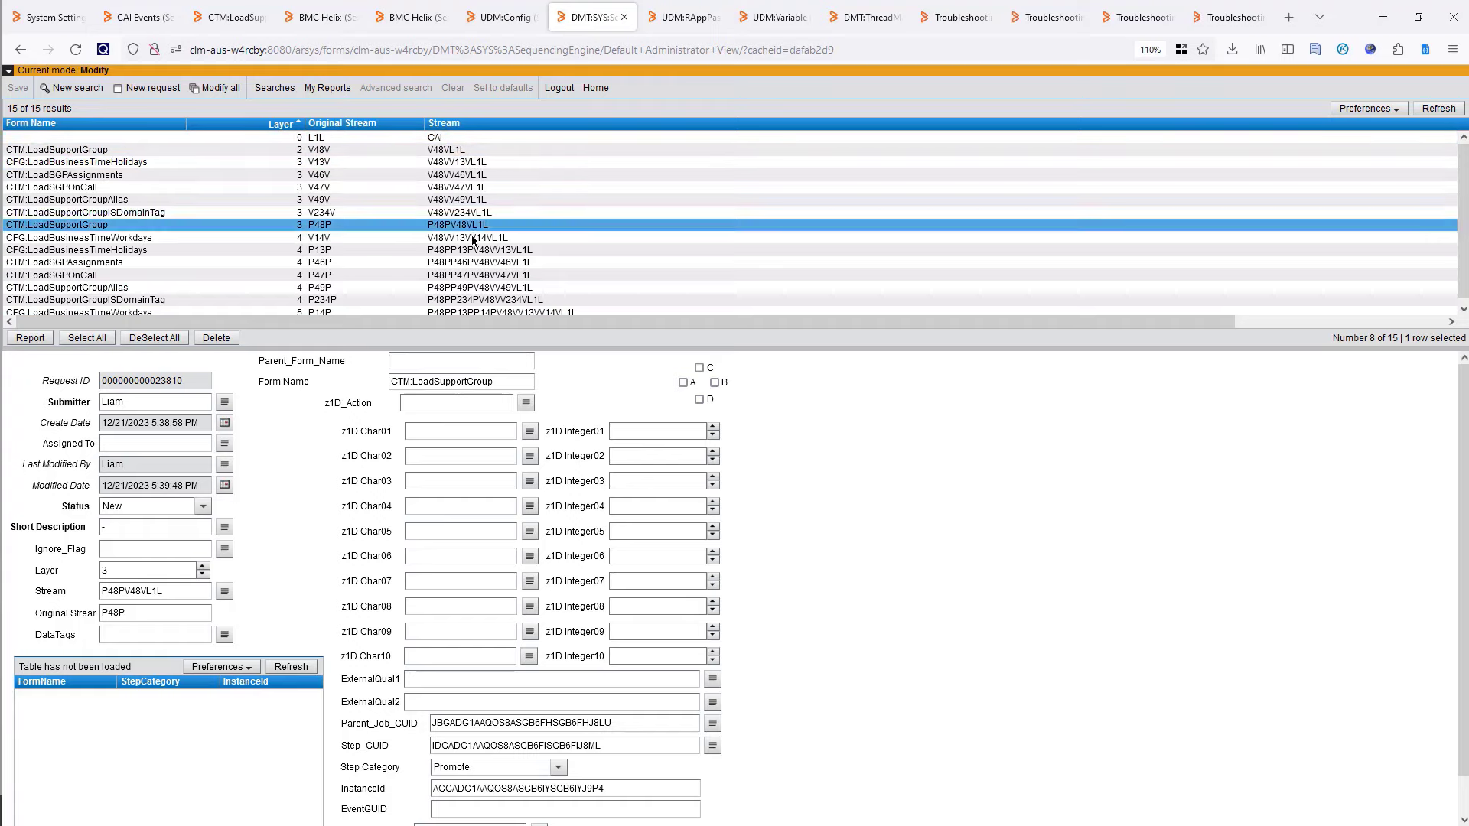
pyautogui.click(515, 358)
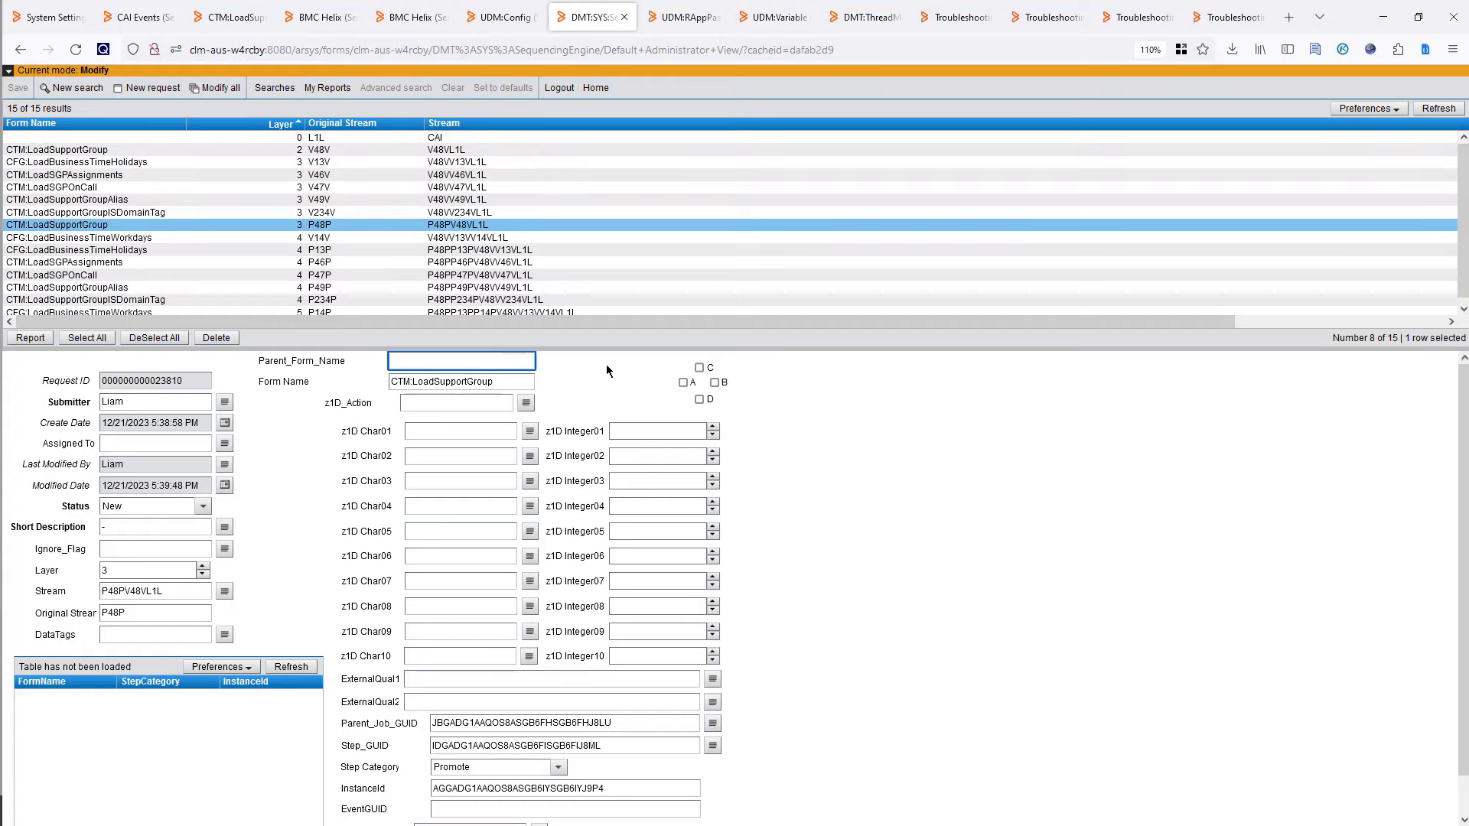
pyautogui.moveTo(603, 349)
pyautogui.mouseDown()
pyautogui.moveTo(605, 425)
pyautogui.moveTo(605, 377)
pyautogui.mouseUp()
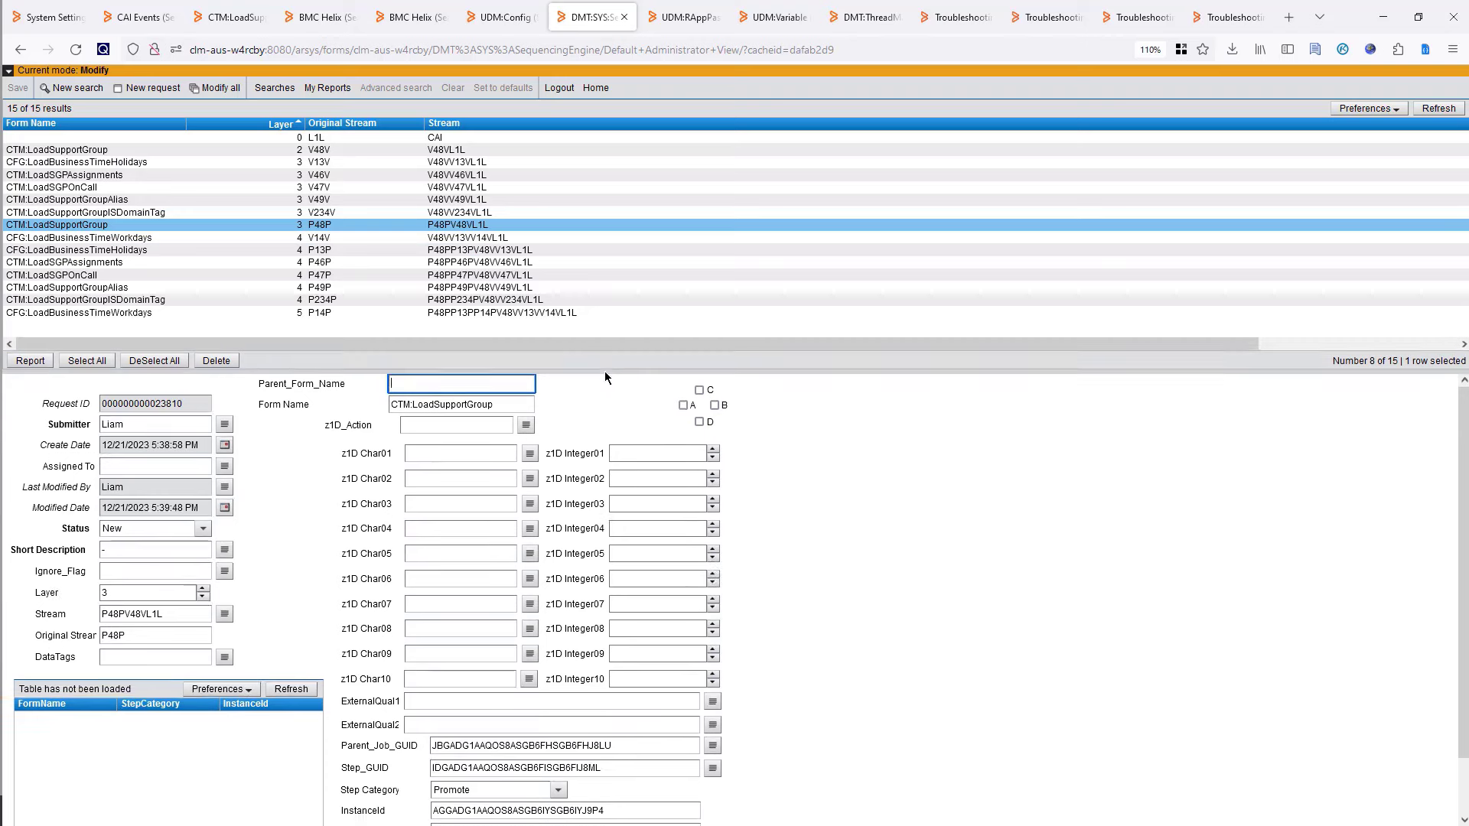
pyautogui.click(191, 137)
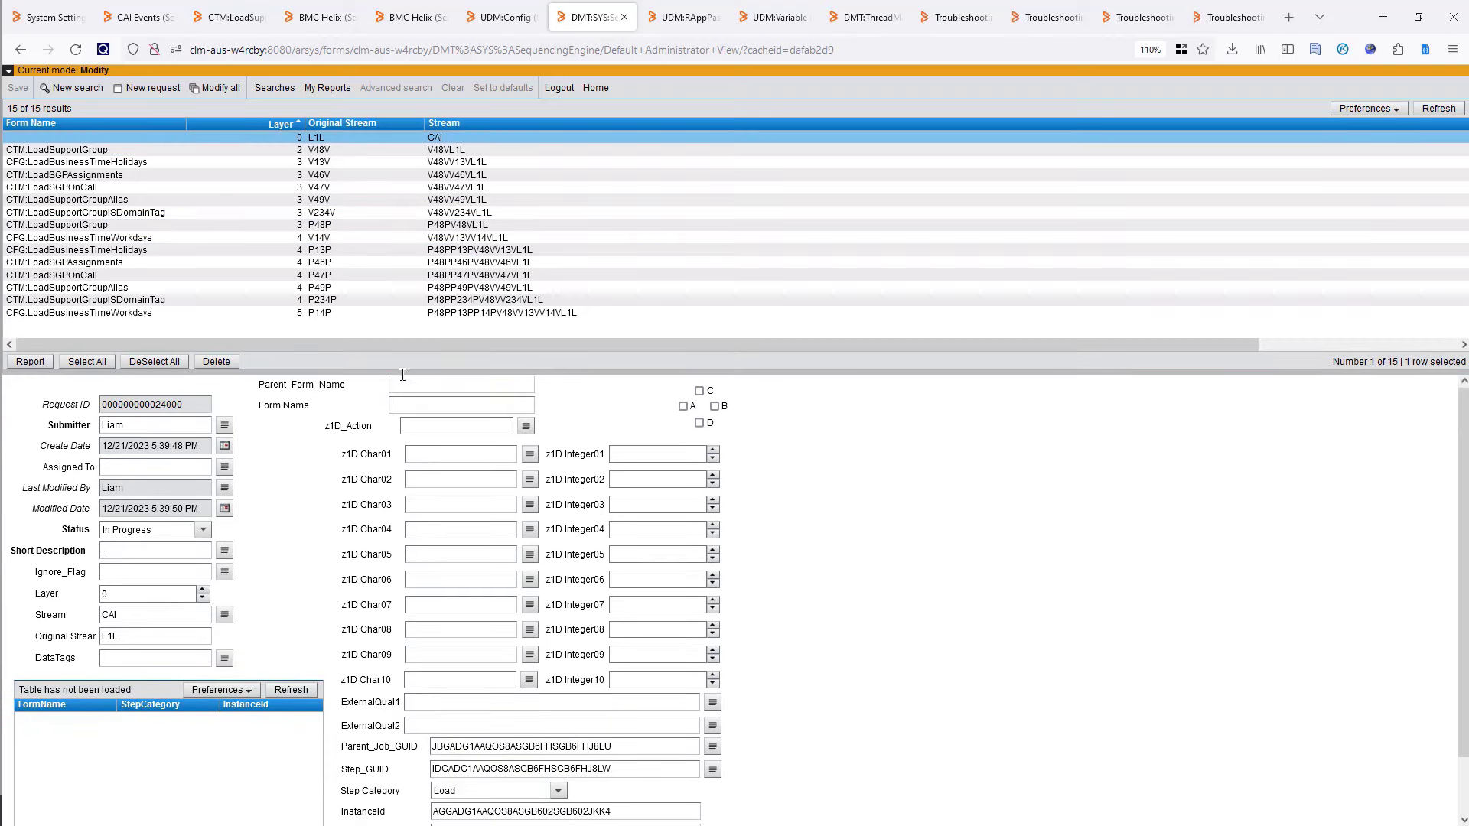
# Review the Status options of the L1L record and compare its status with the running job's Load step.
pyautogui.click(153, 529)
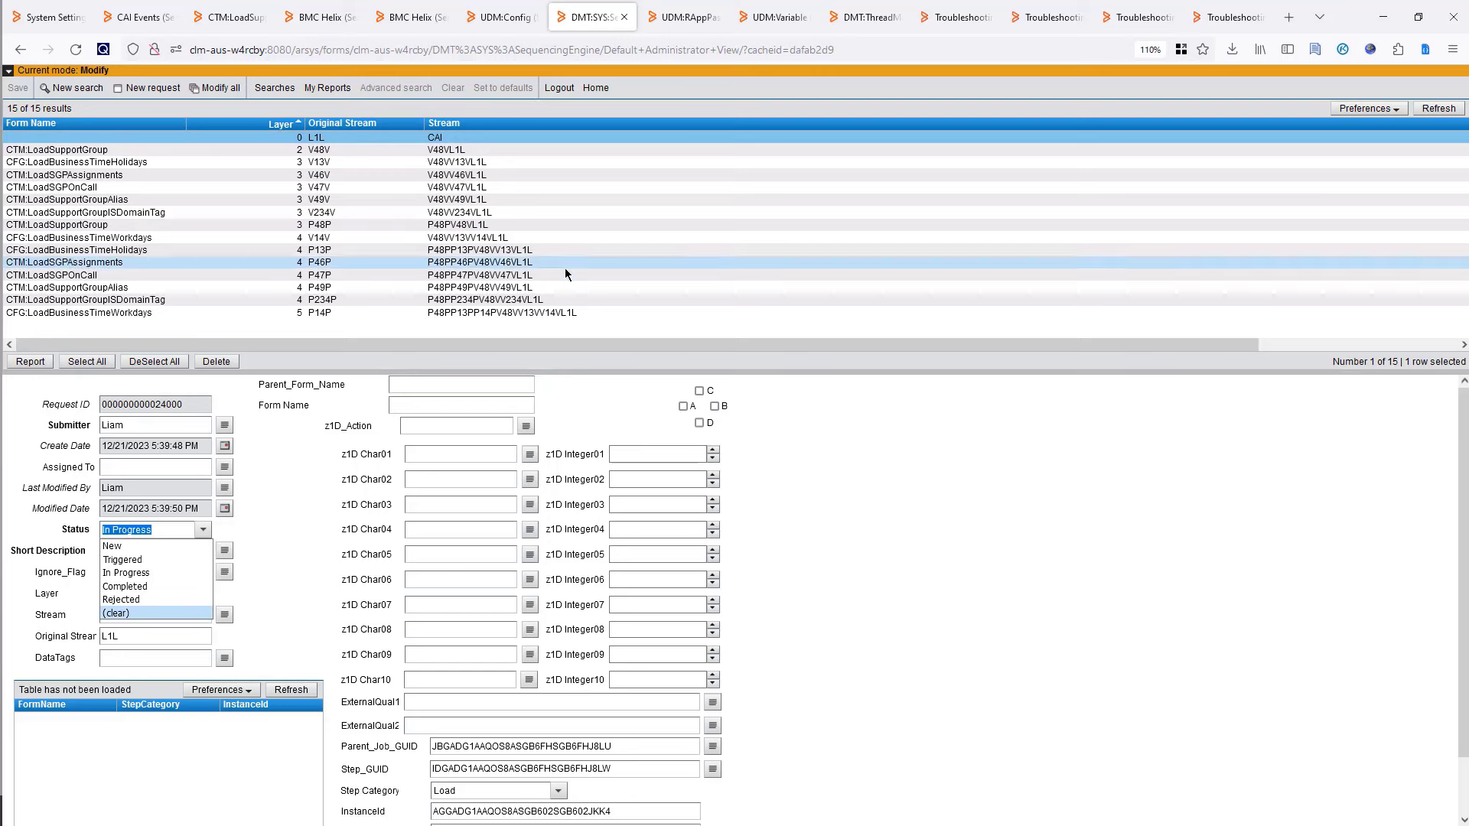
pyautogui.click(413, 16)
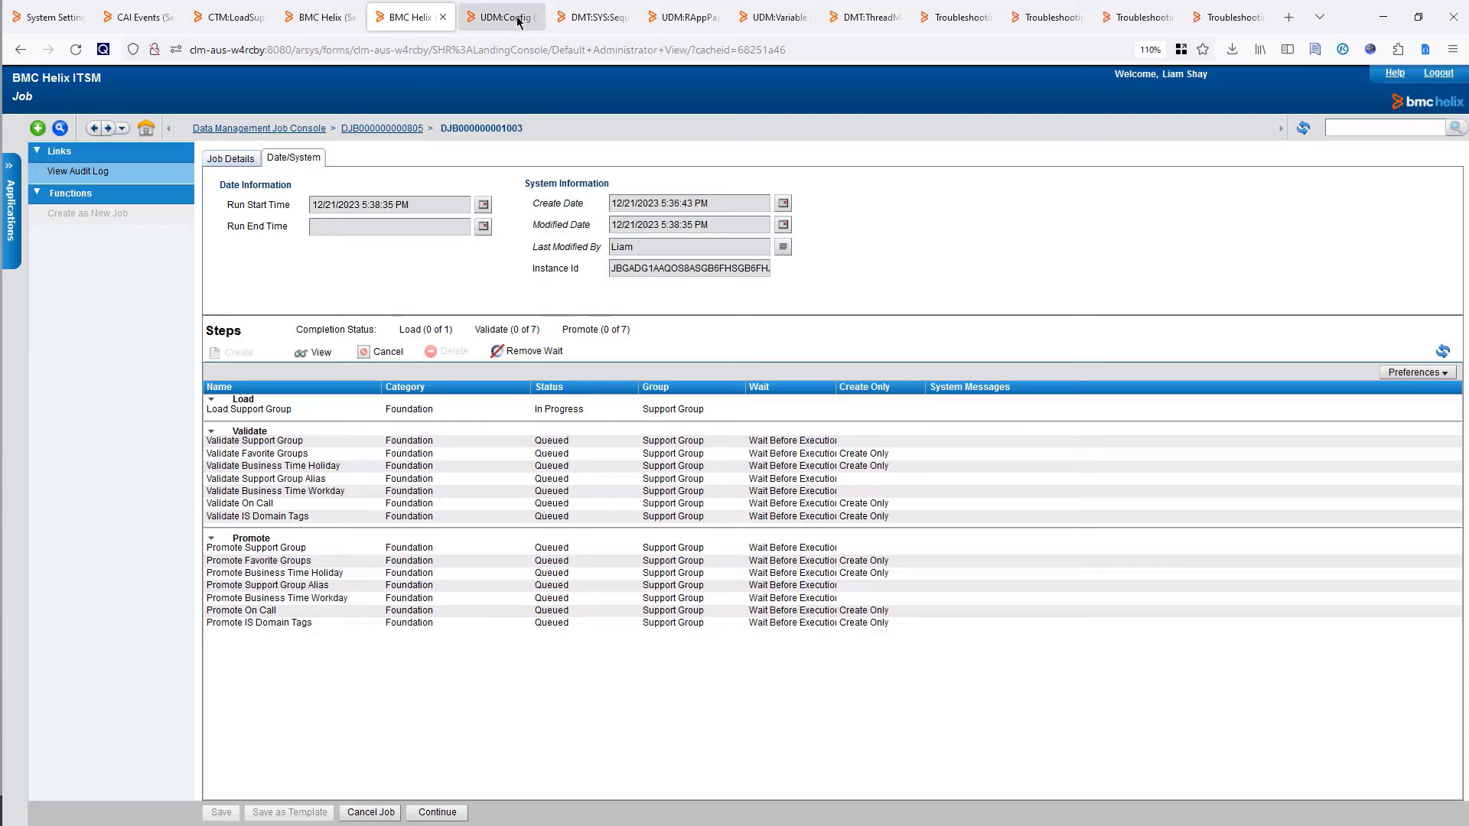
pyautogui.click(576, 21)
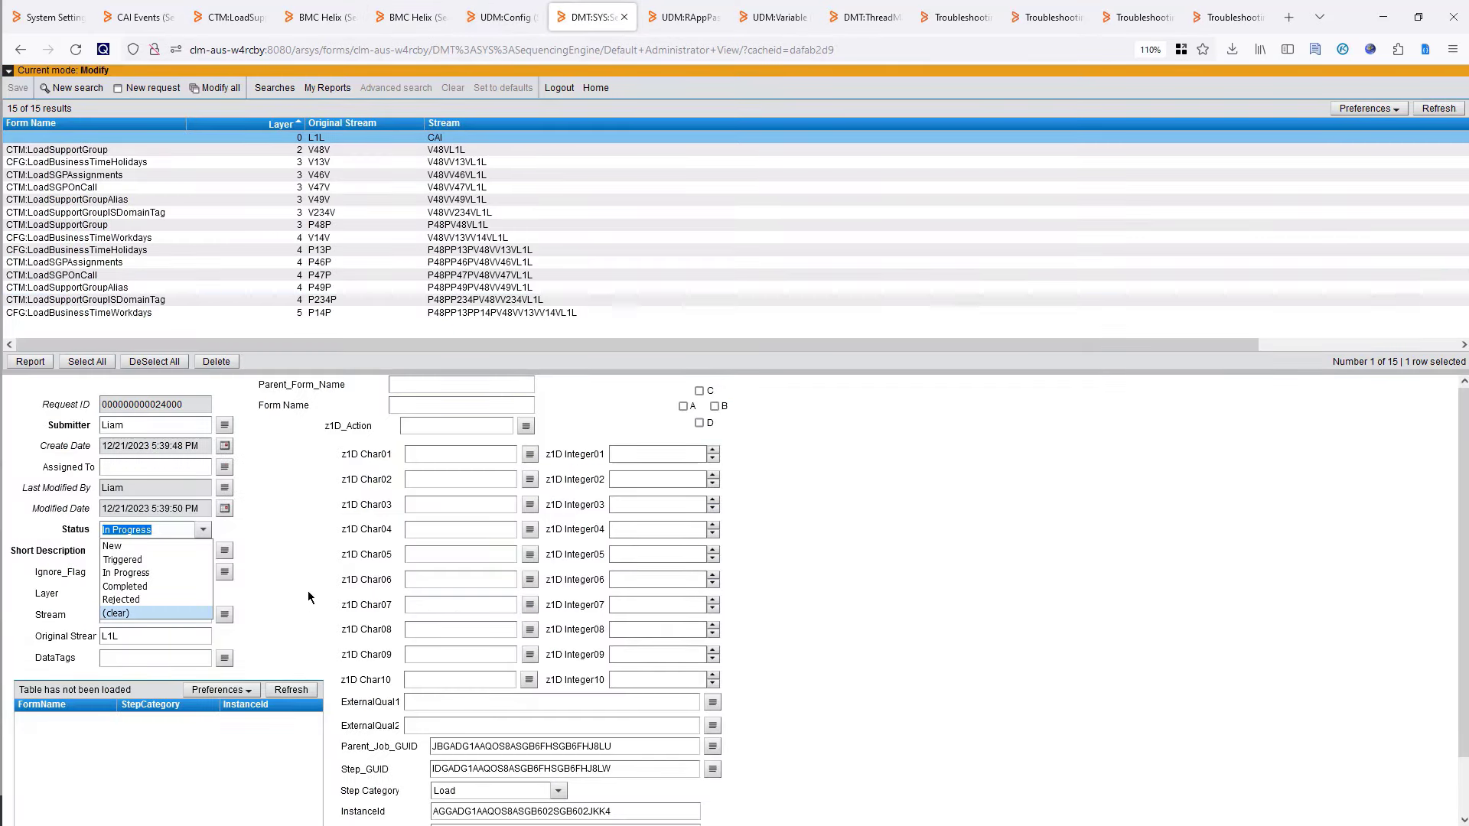
pyautogui.click(299, 535)
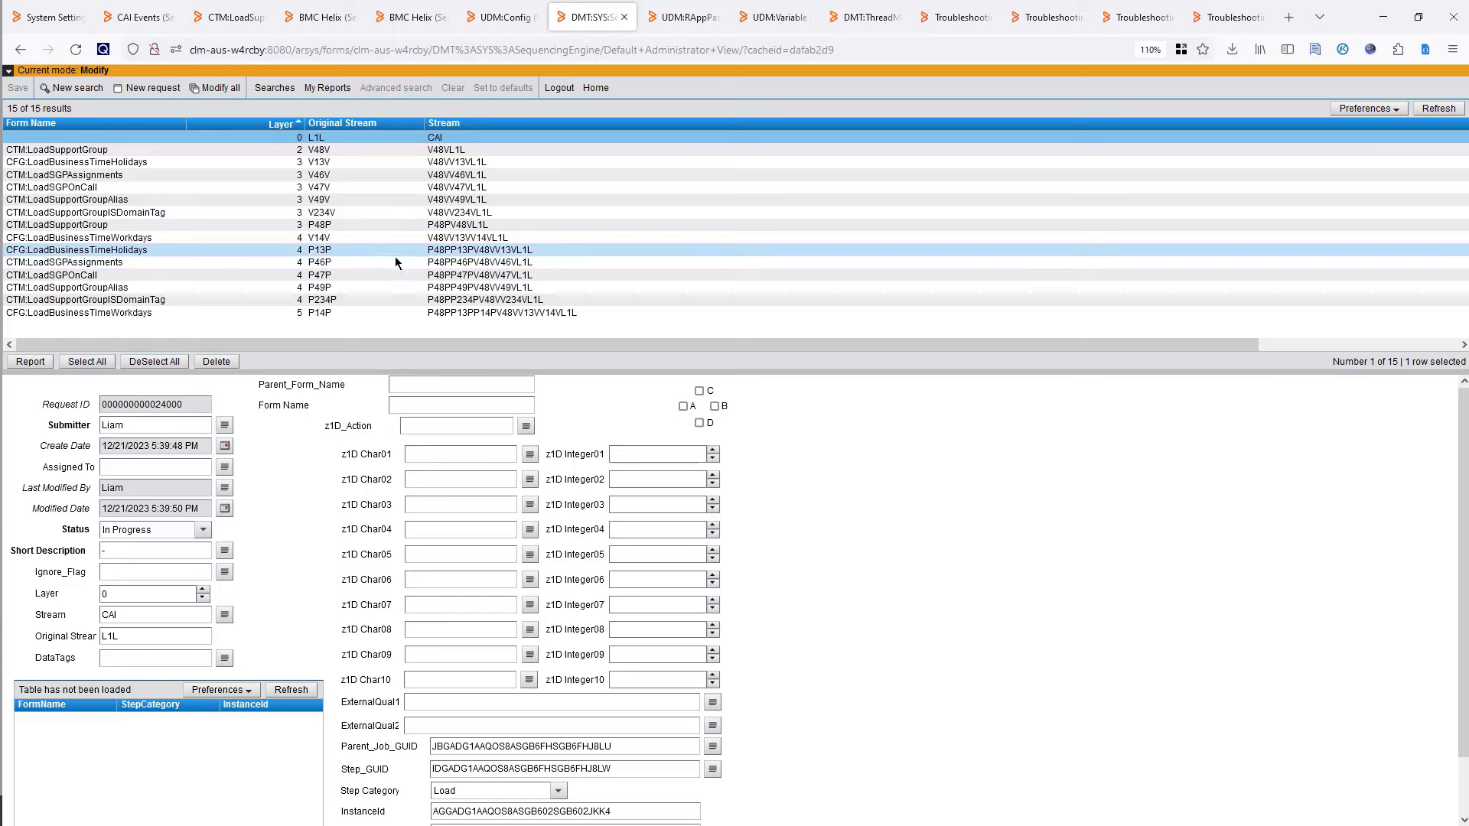
pyautogui.click(404, 17)
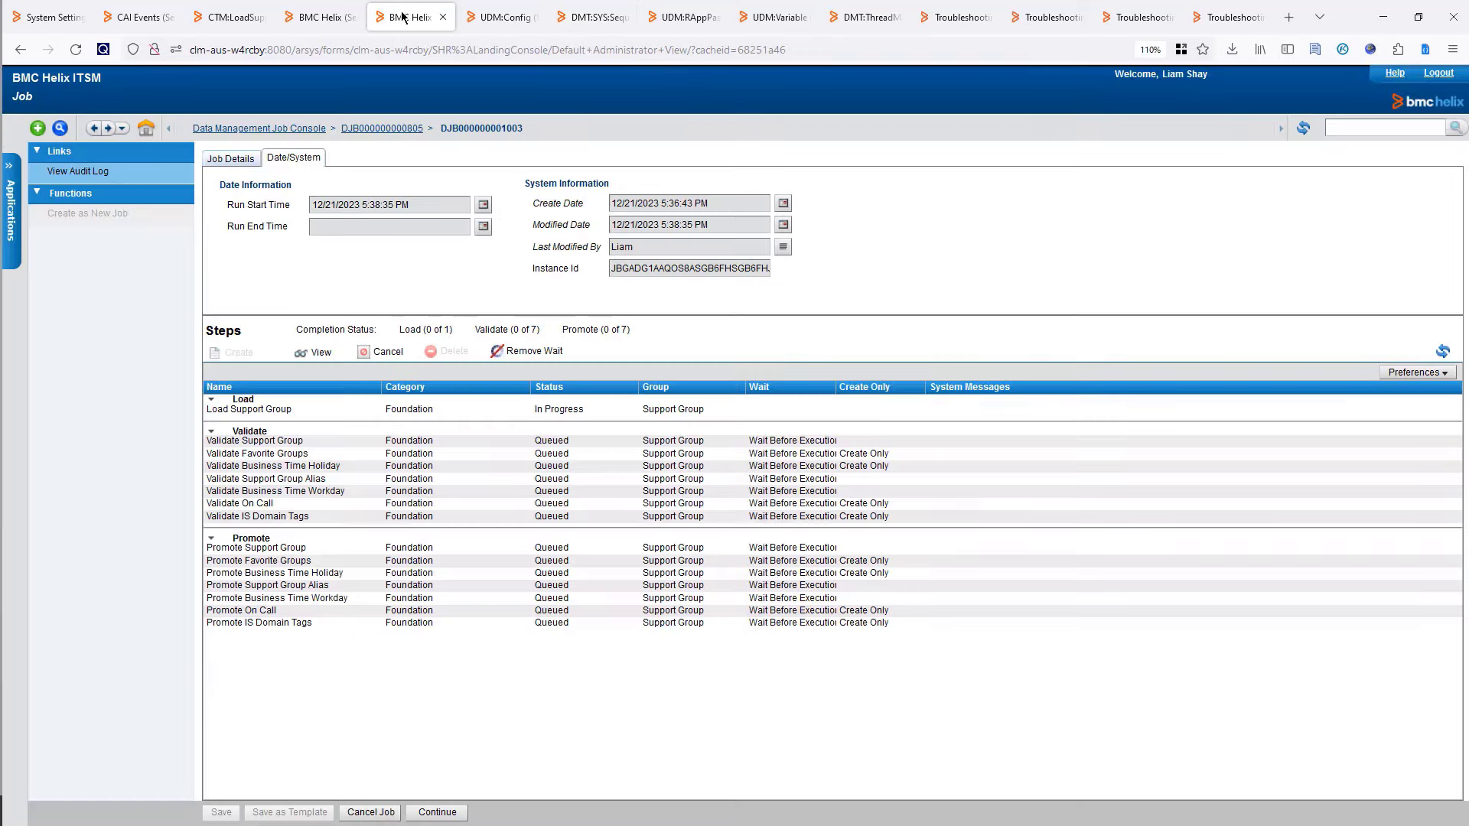
pyautogui.click(594, 16)
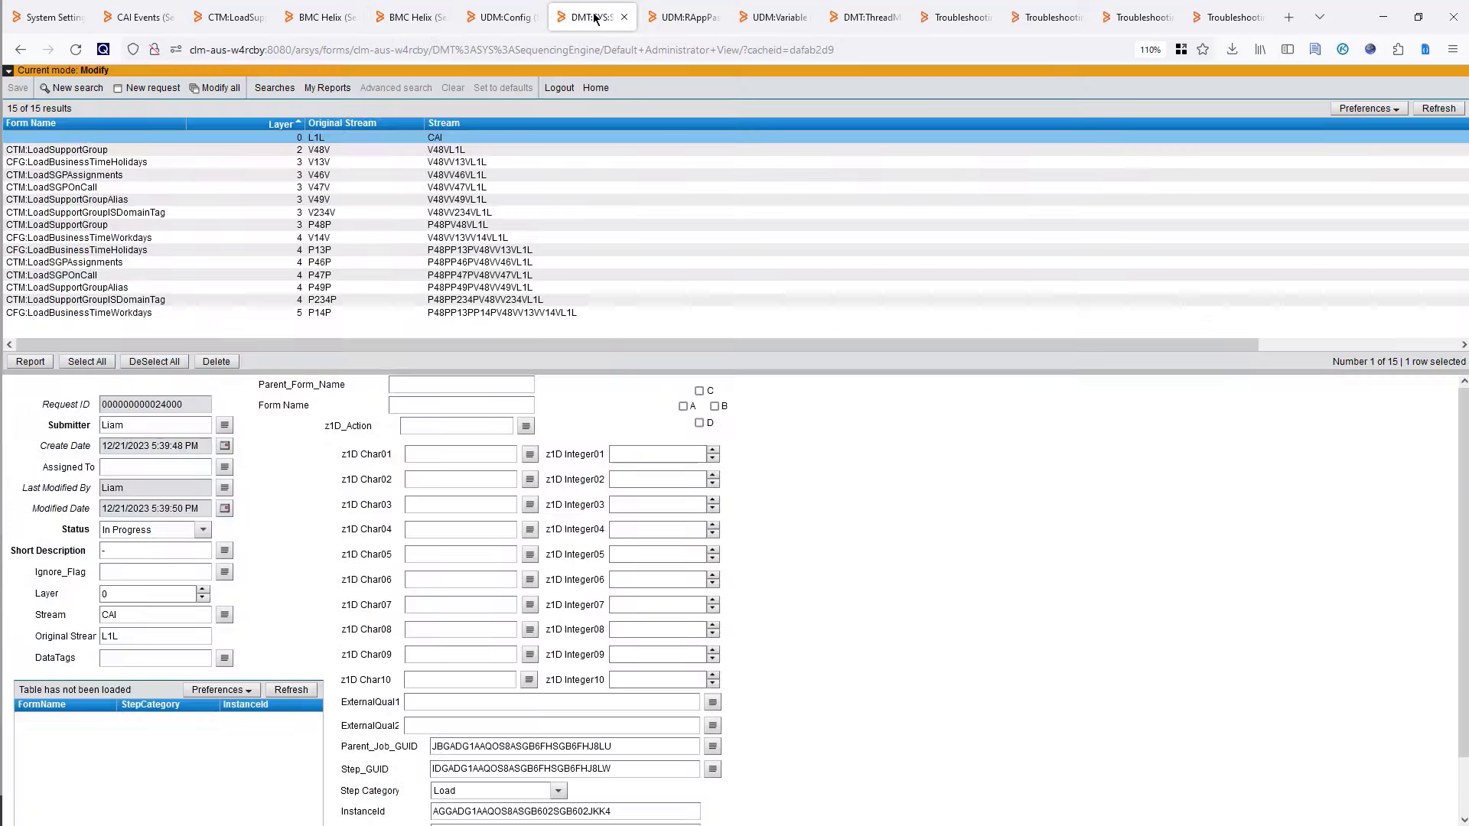
# Duplicate the sequencing engine form in a new browser tab and search it for Parent_Job_GUID DO NOT REMOVE.
pyautogui.rightClick(596, 19)
pyautogui.click(664, 130)
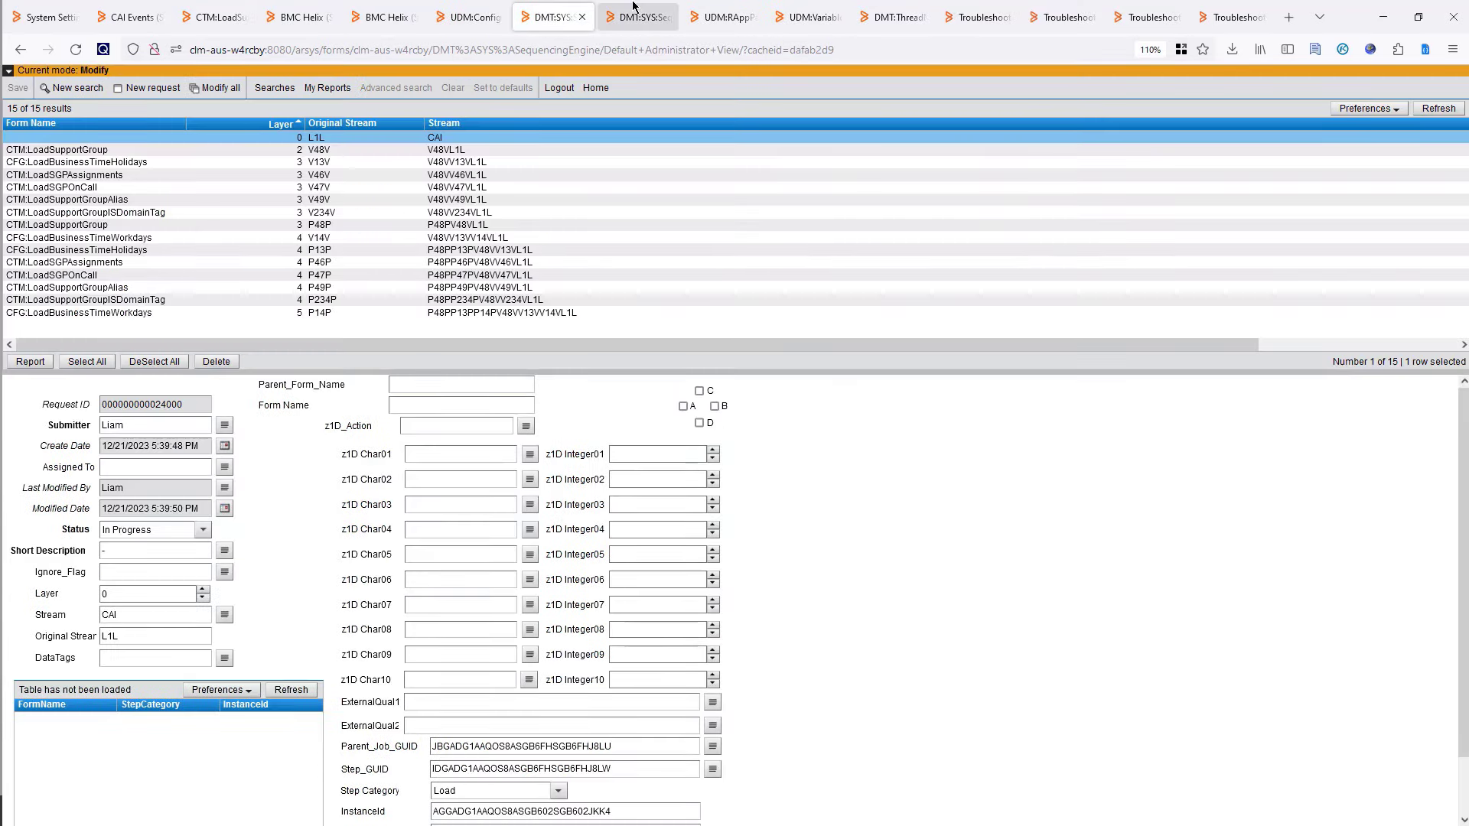
pyautogui.moveTo(646, 739); pyautogui.dragTo(430, 746)
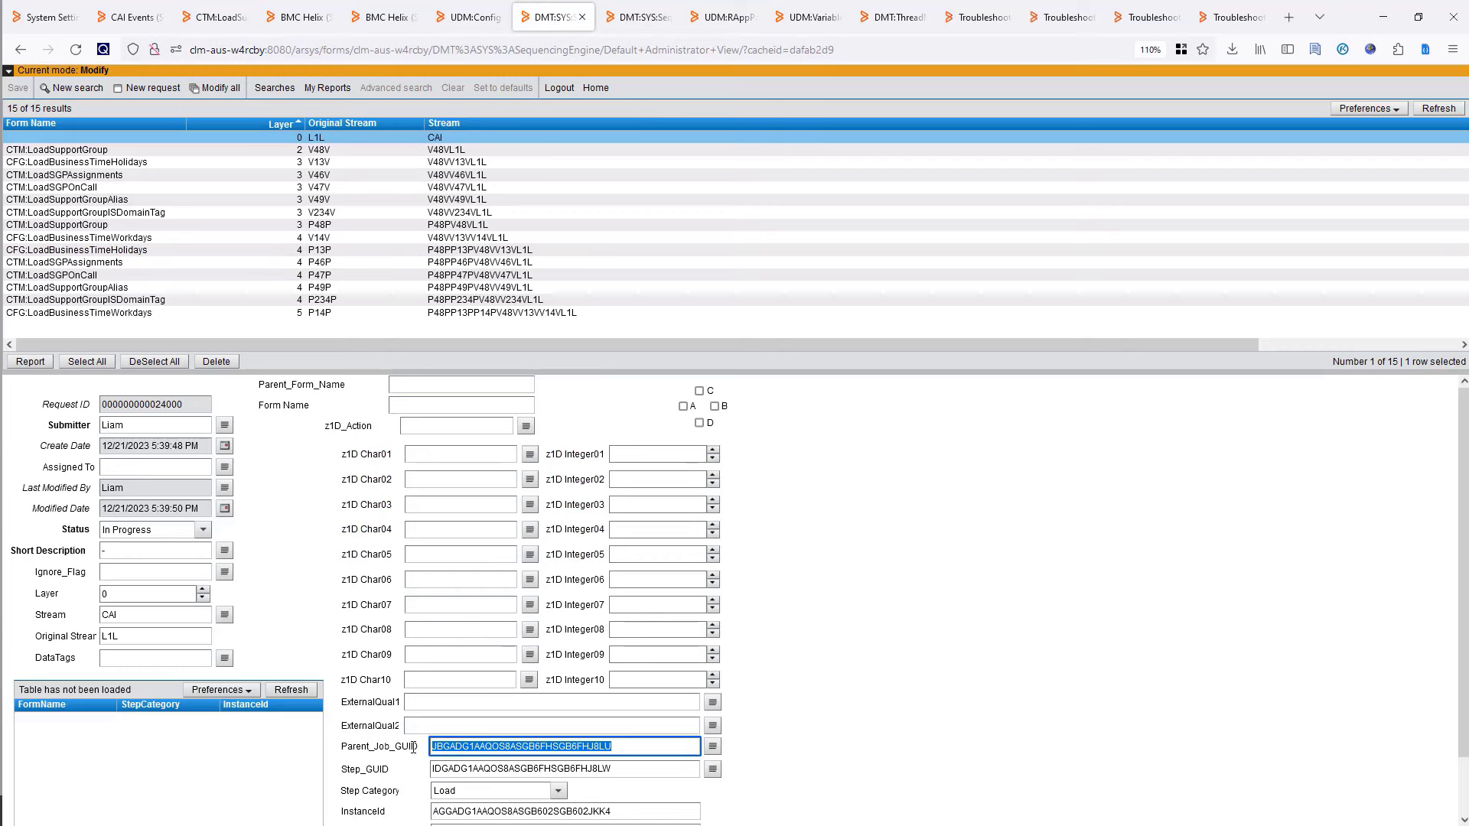
pyautogui.click(638, 17)
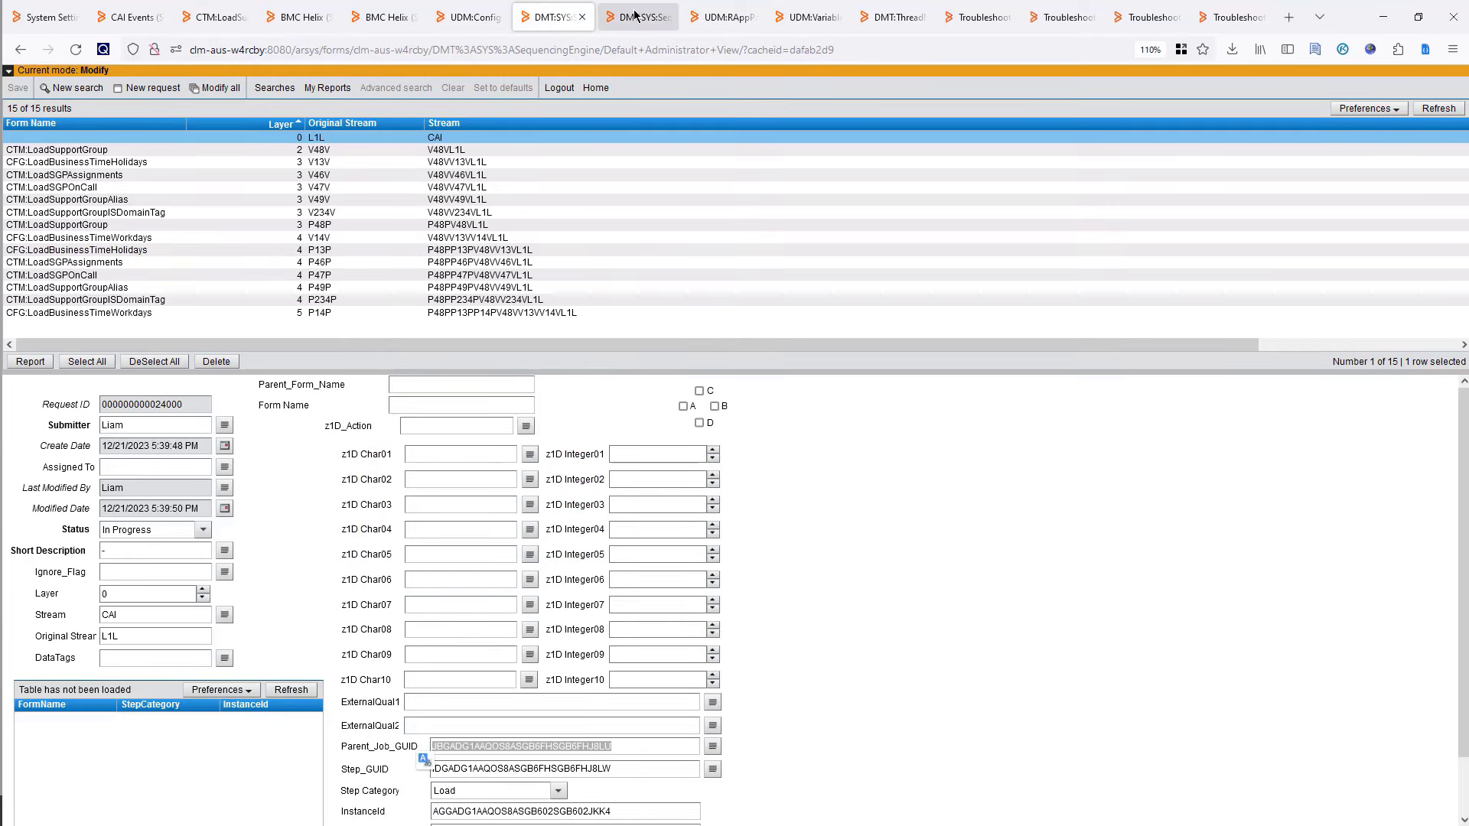
pyautogui.doubleClick(620, 470)
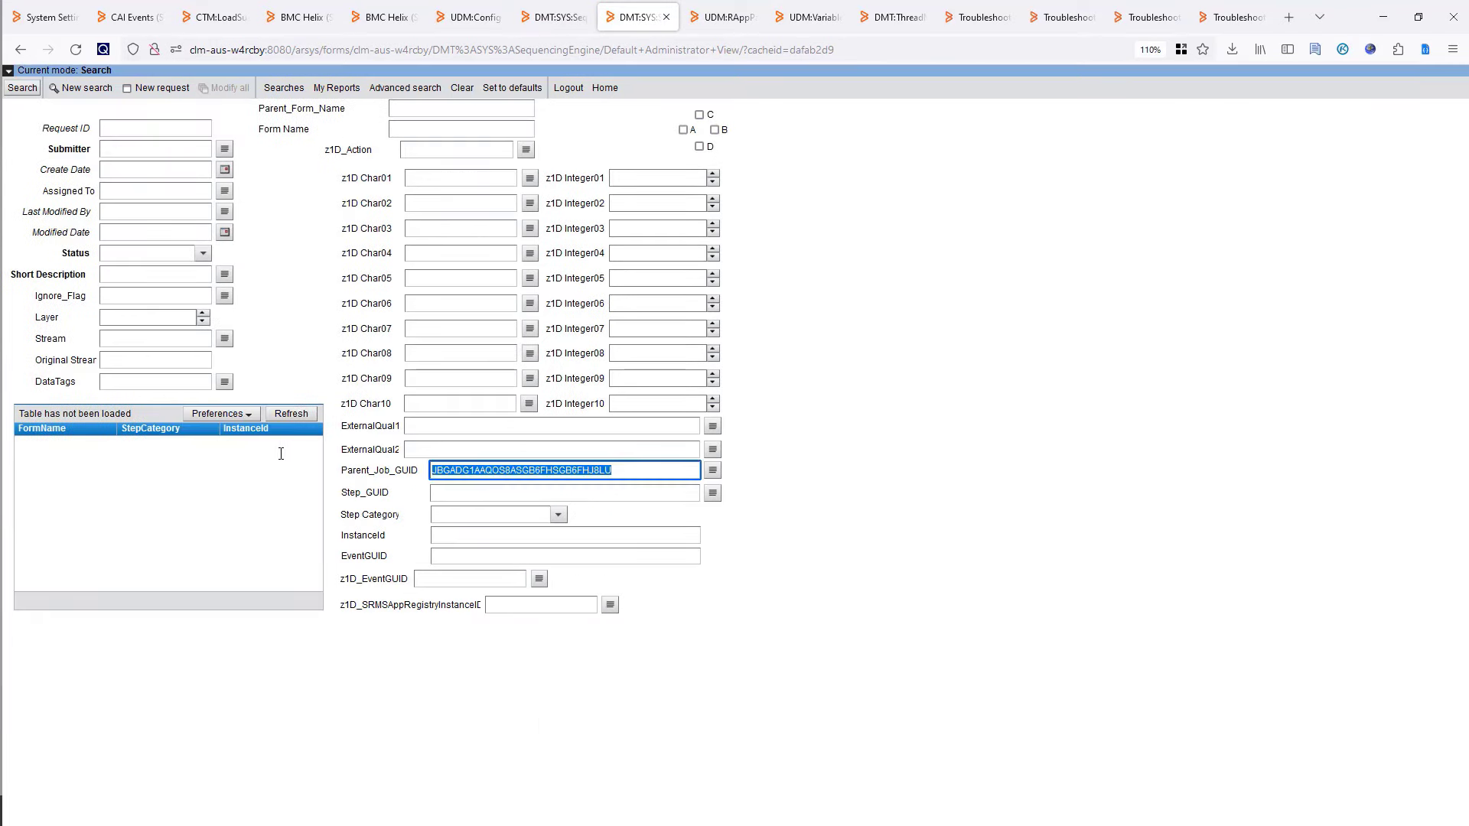
pyautogui.write('D')
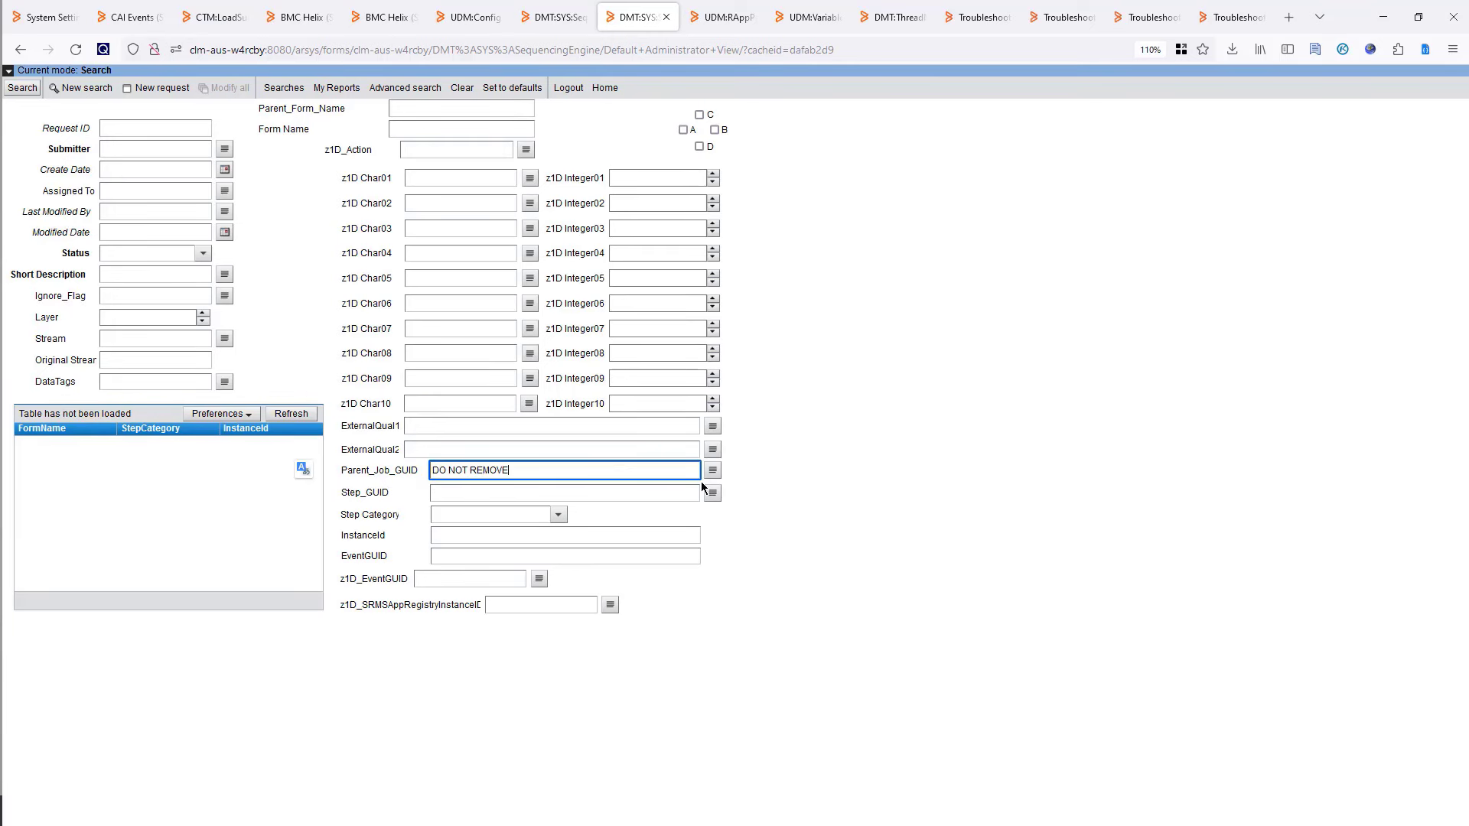
pyautogui.write('O NOT REMOVE')
pyautogui.click(22, 87)
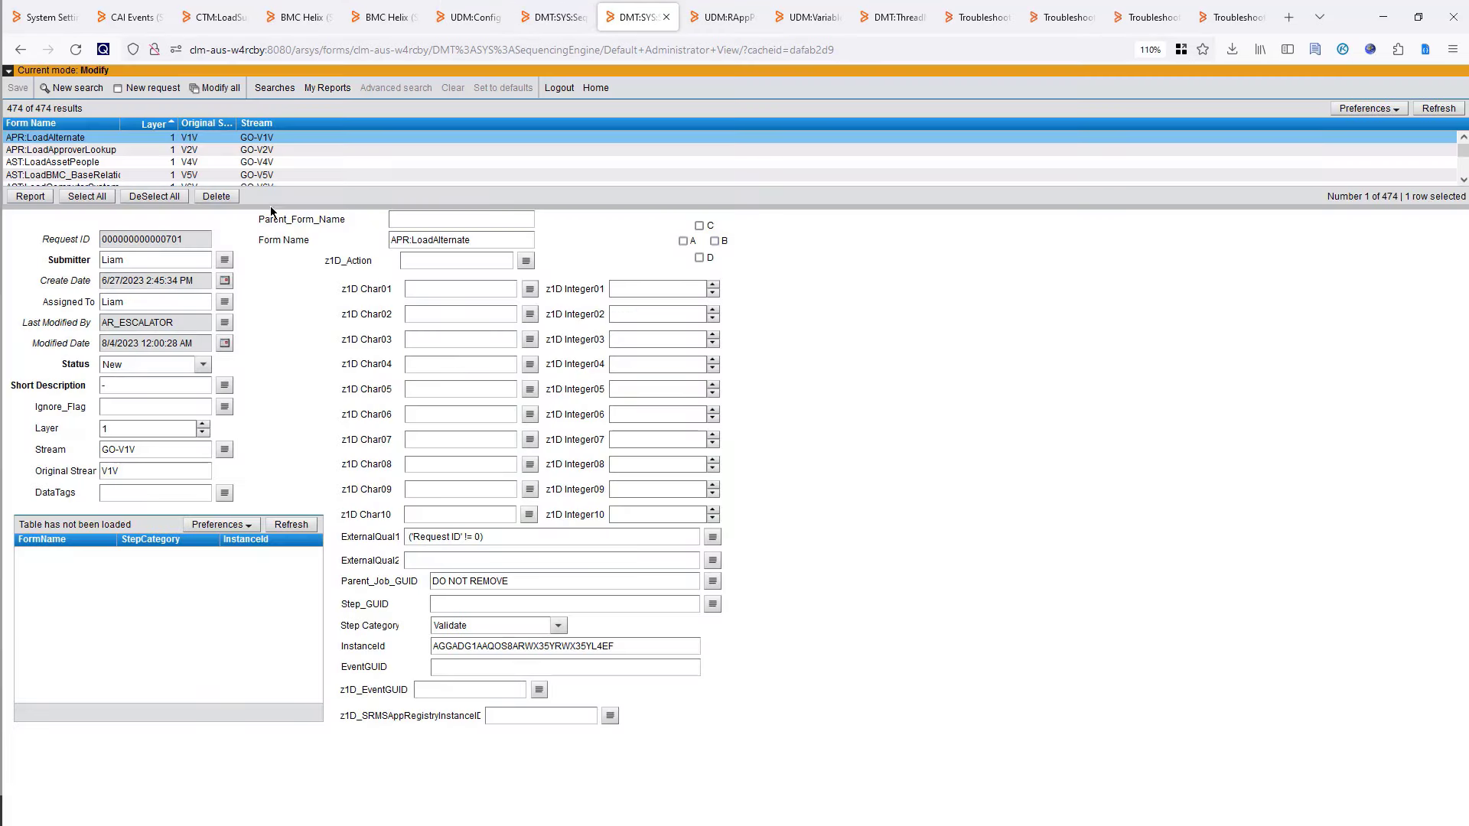
# Resize the results list and widen its Form Name column to browse the DO NOT REMOVE sequencing records.
pyautogui.moveTo(271, 207); pyautogui.dragTo(271, 373)
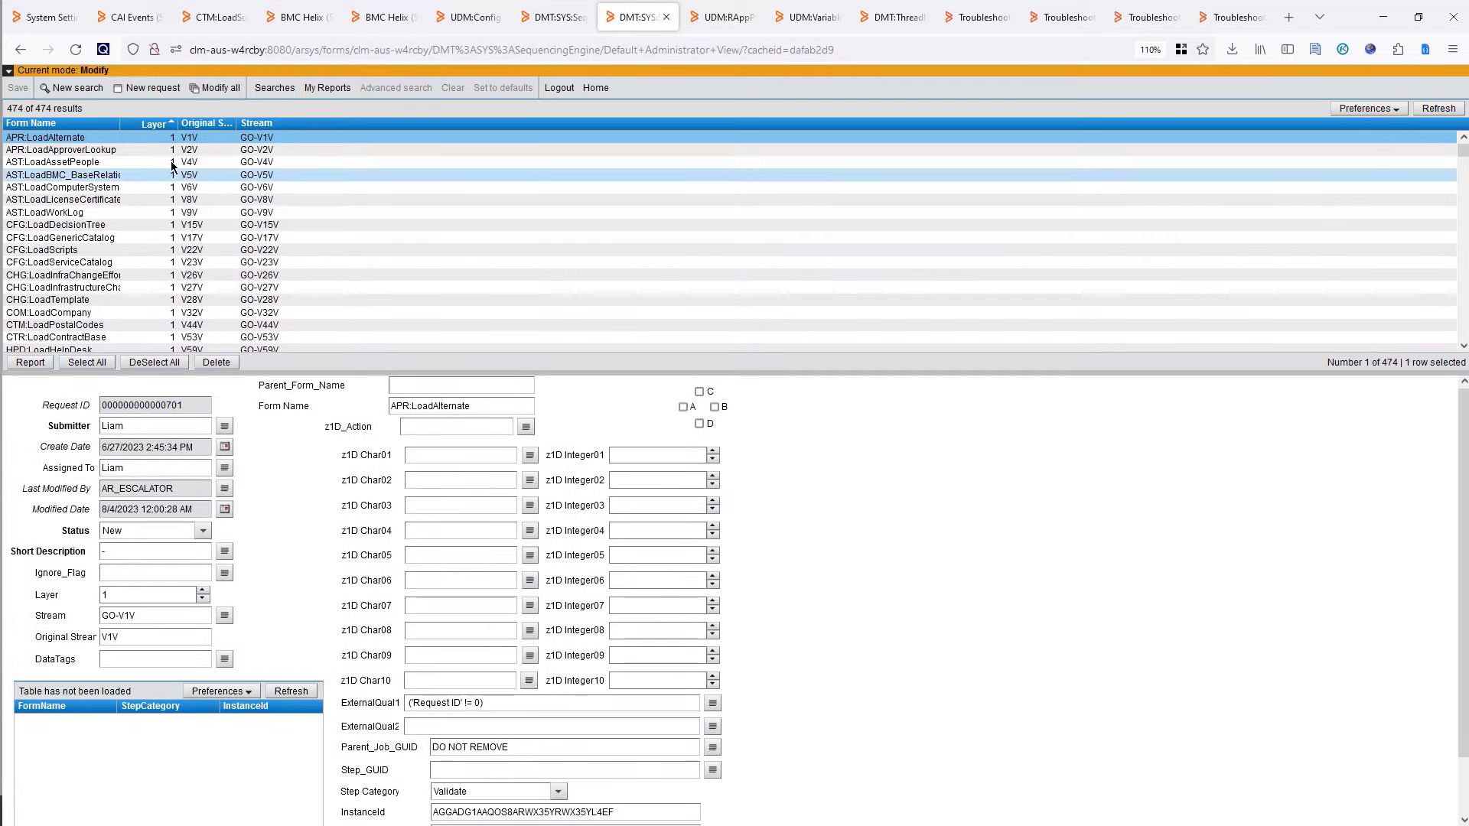
pyautogui.moveTo(171, 126); pyautogui.dragTo(277, 126)
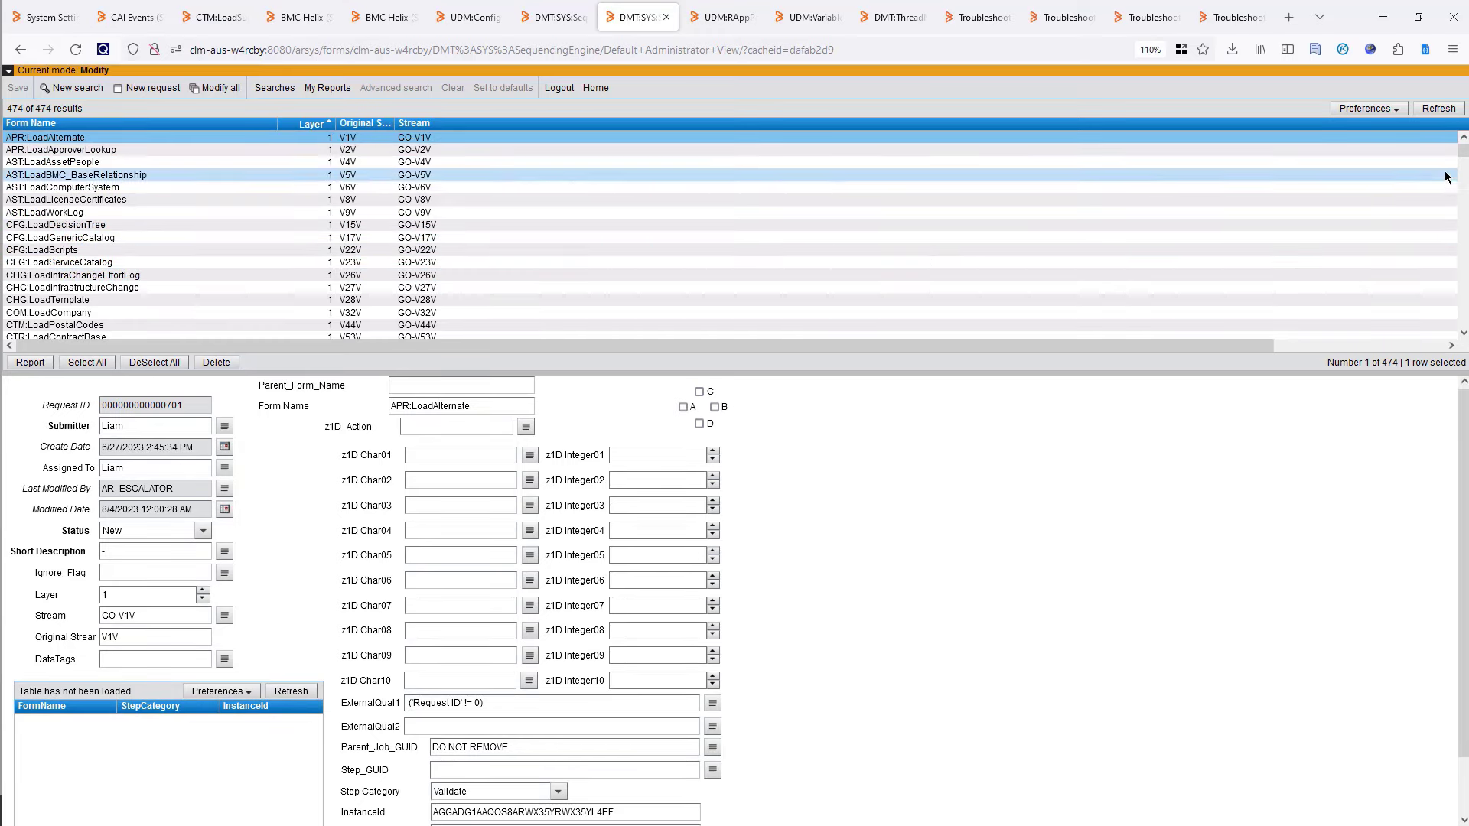
pyautogui.moveTo(1462, 152)
pyautogui.mouseDown()
pyautogui.moveTo(1462, 300)
pyautogui.moveTo(1454, 139)
pyautogui.mouseUp()
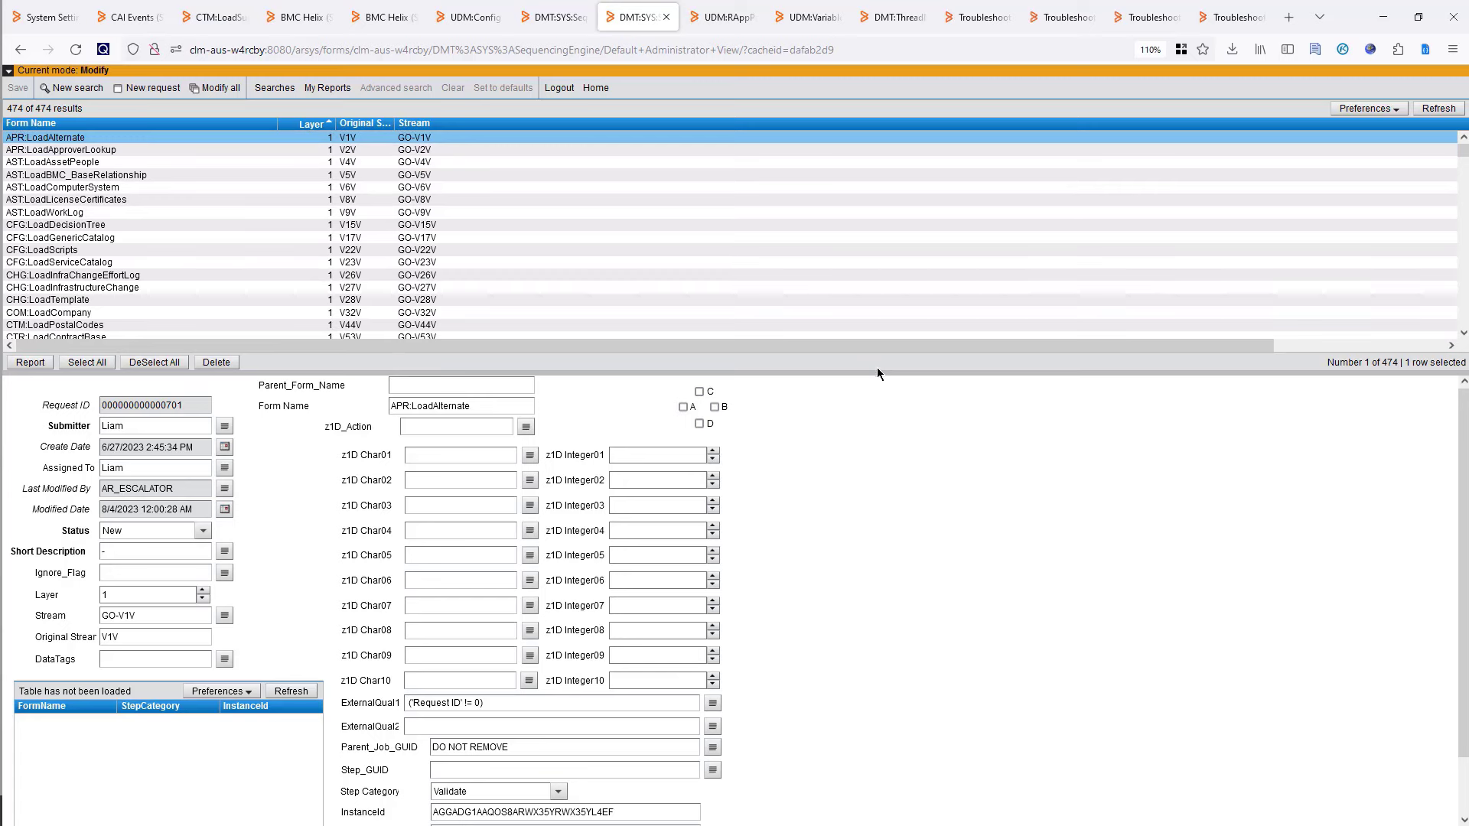
pyautogui.moveTo(877, 375); pyautogui.dragTo(877, 299)
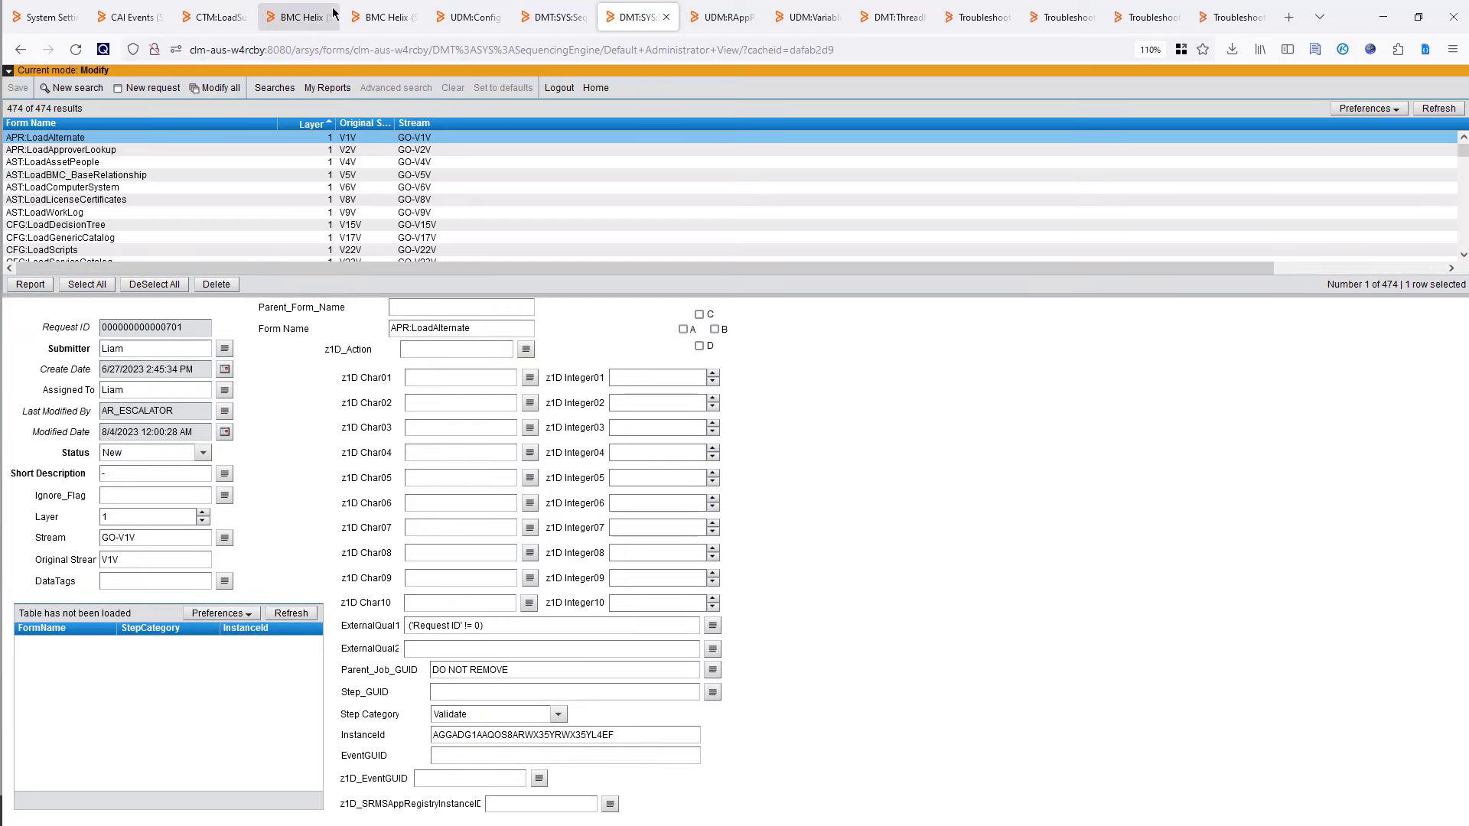
# Return to the running spreadsheet job and check the status of its Load and Validate steps.
pyautogui.click(310, 19)
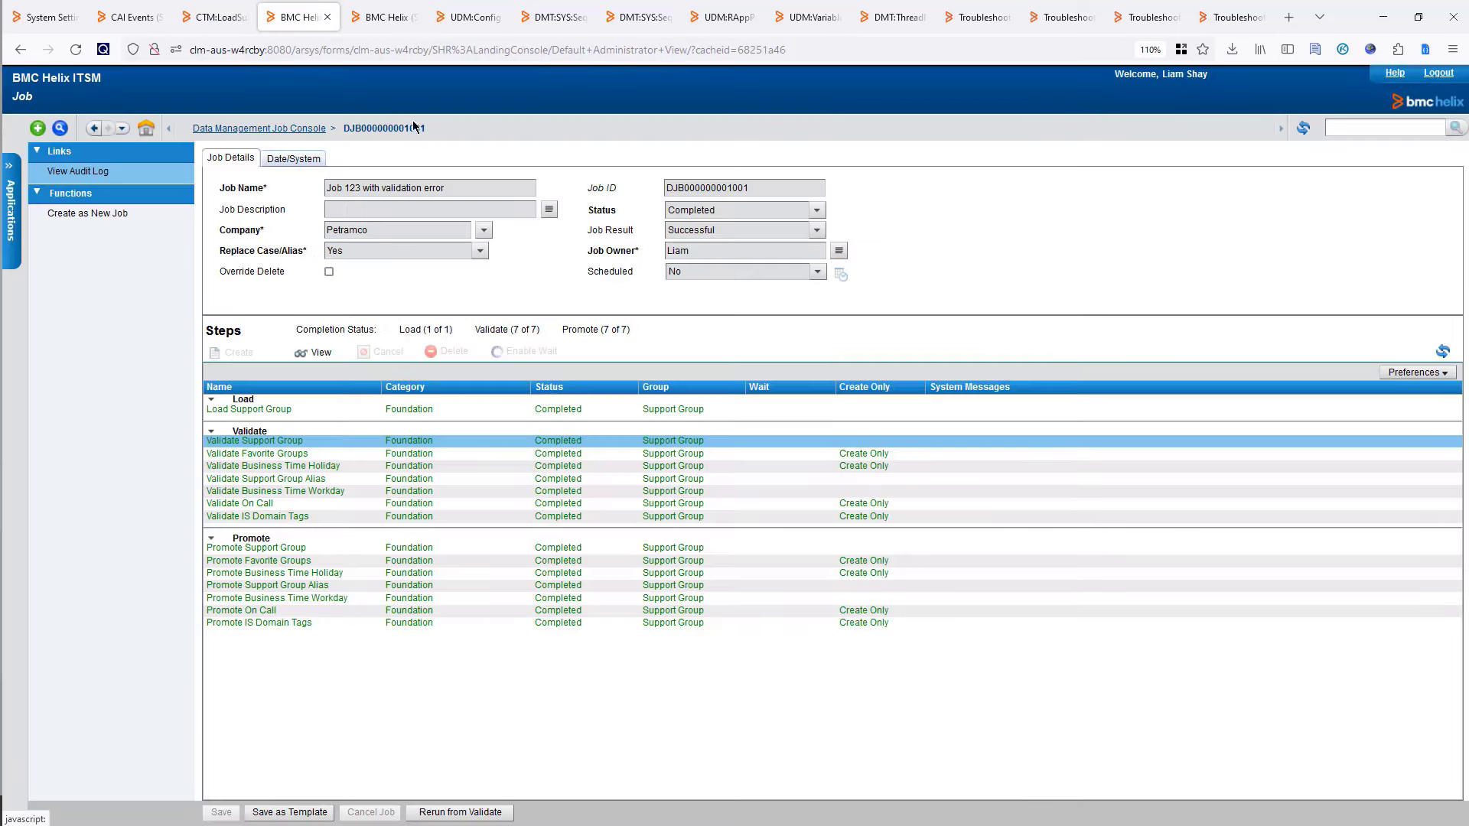
pyautogui.click(406, 13)
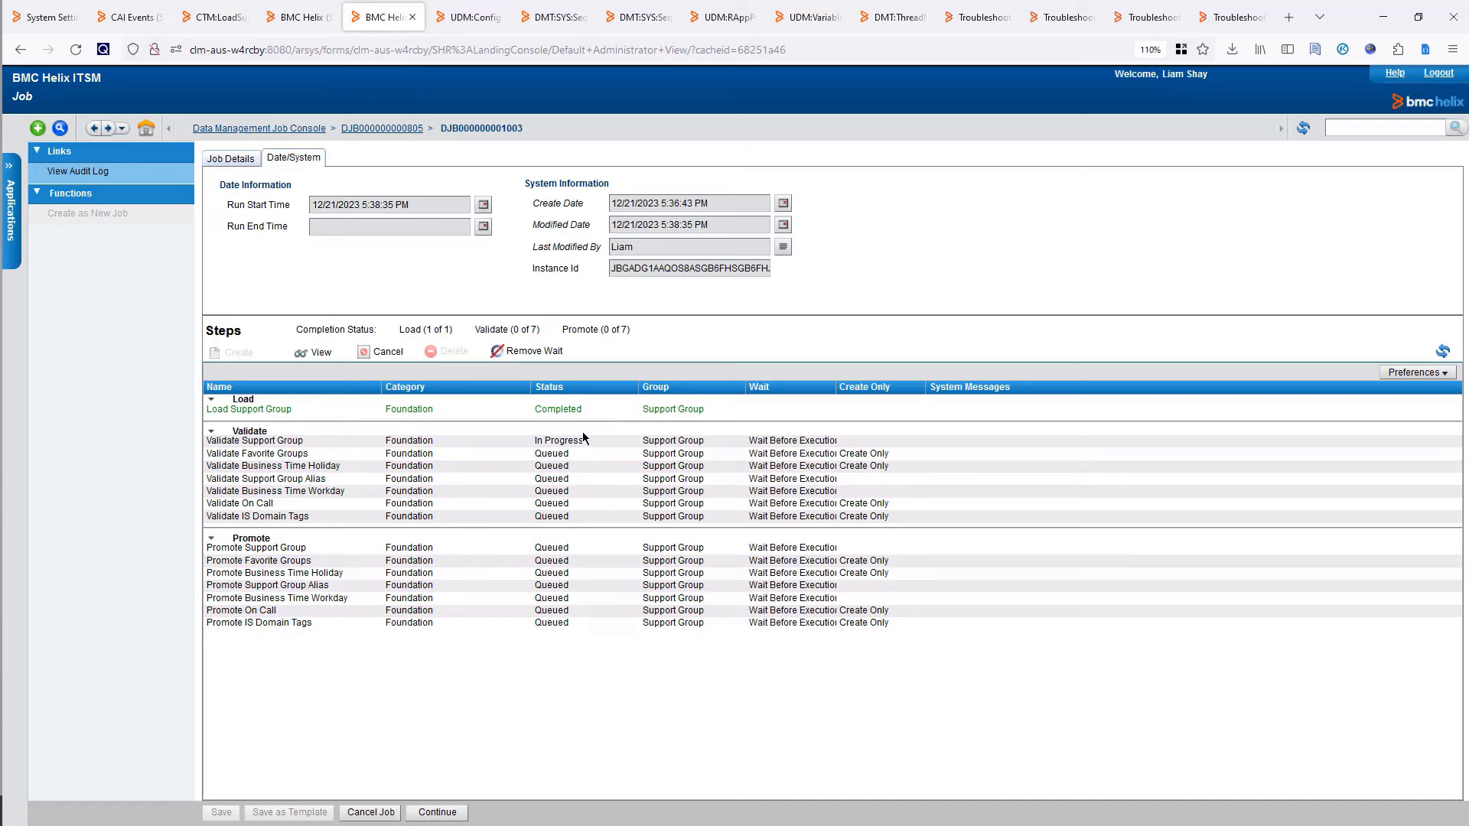
# Capture the sequencing records results list as a screenshot, open it in the Greenshot image editor, and refresh the records.
pyautogui.click(567, 17)
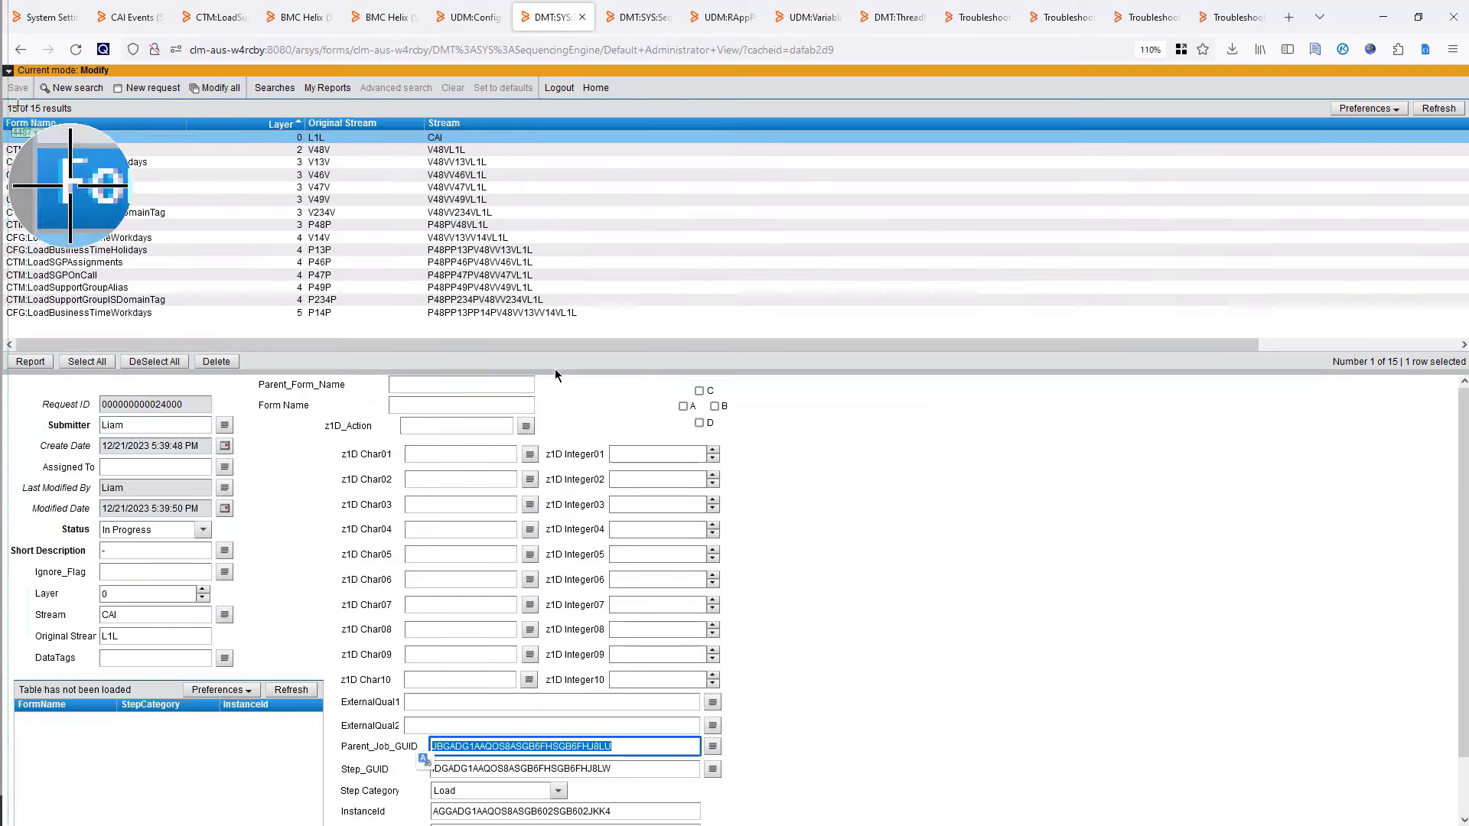
pyautogui.moveTo(4, 131); pyautogui.dragTo(577, 314)
pyautogui.click(669, 360)
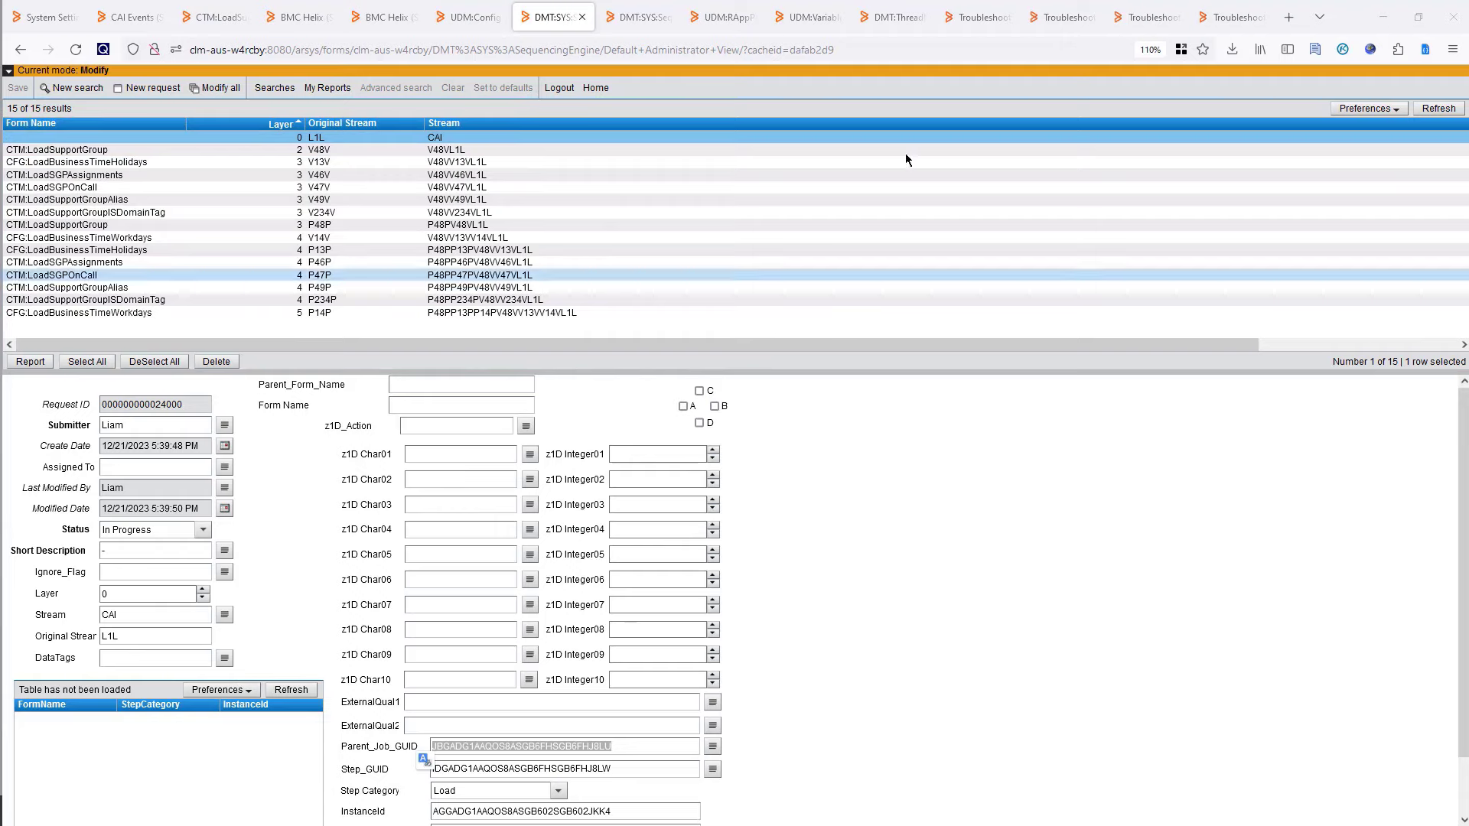
pyautogui.click(388, 286)
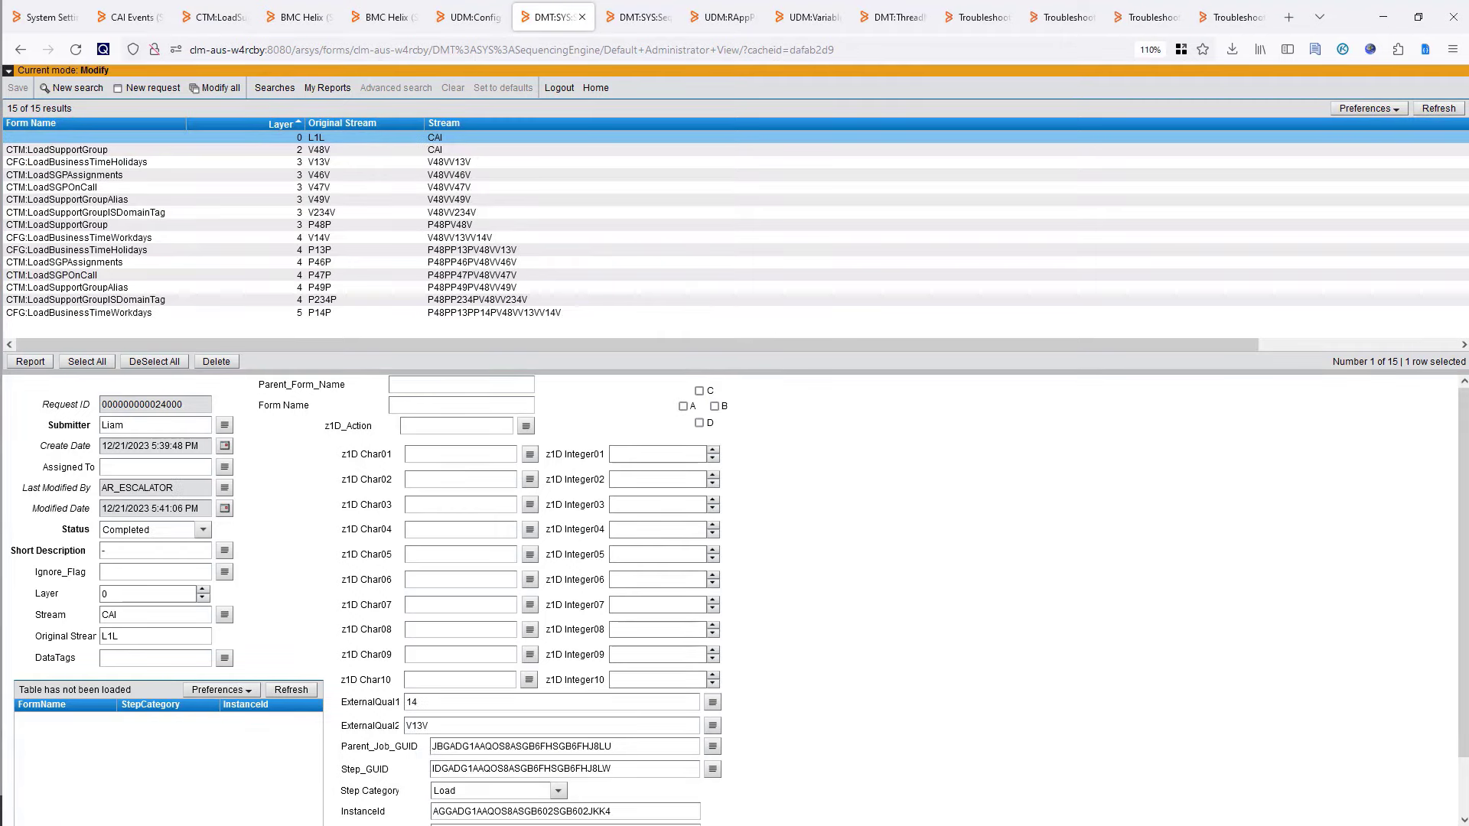
# Minimize the two open Support_Group Excel workbooks to bring back the captured image beside the refreshed sequencing records.
pyautogui.hotkey('alt', 'Tab')
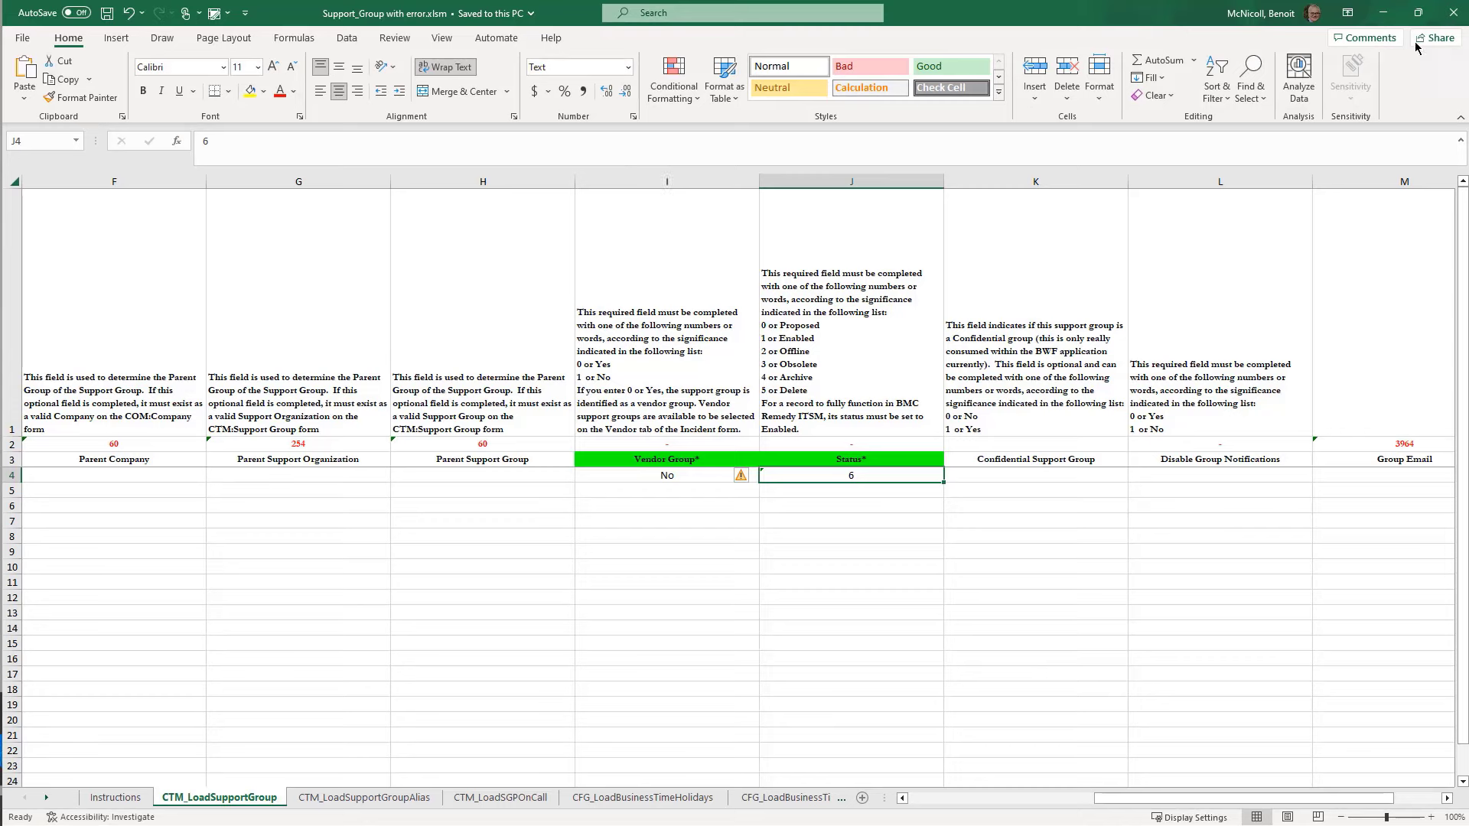
pyautogui.click(1384, 12)
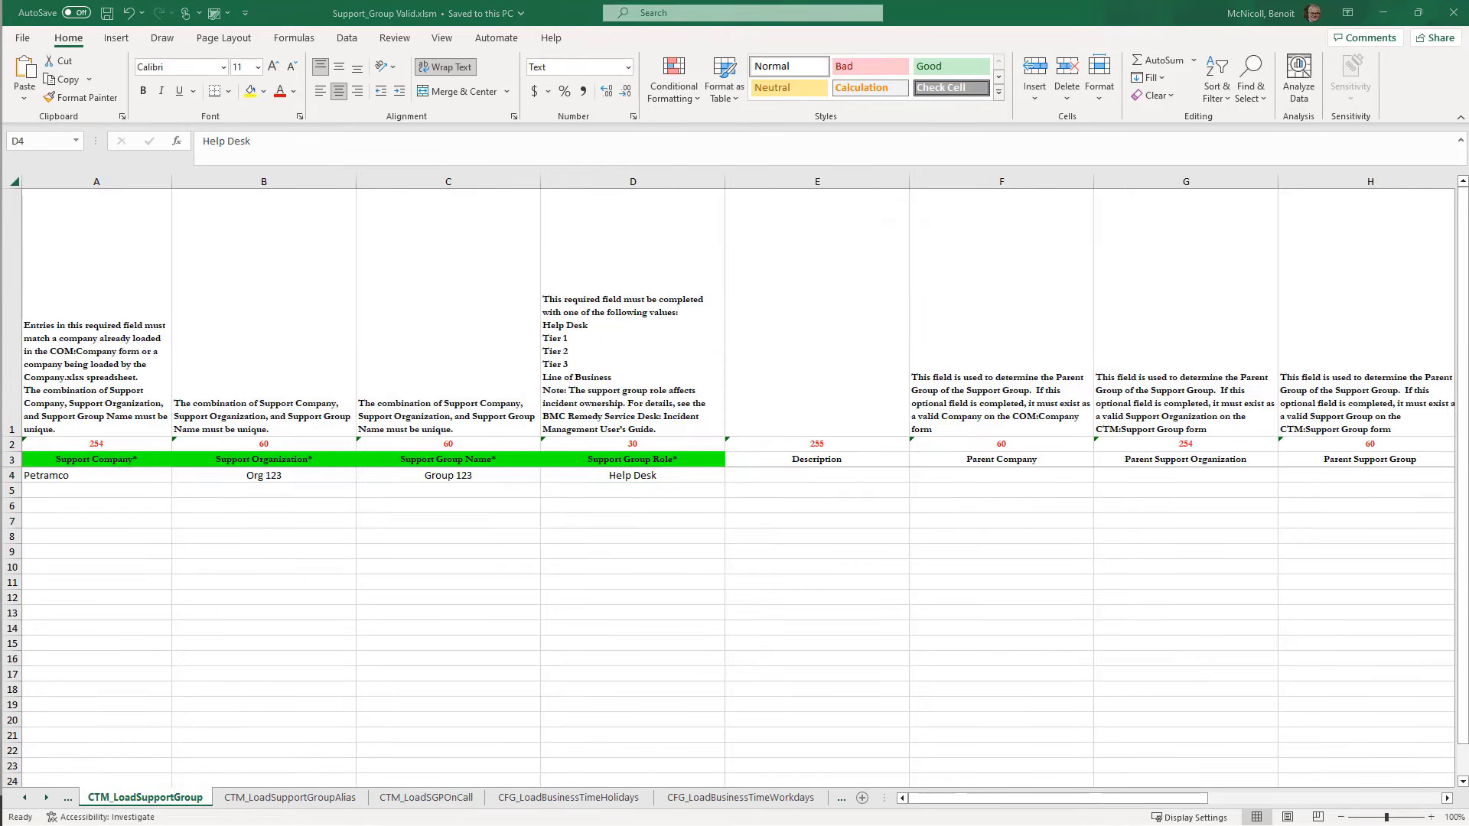
pyautogui.click(1384, 12)
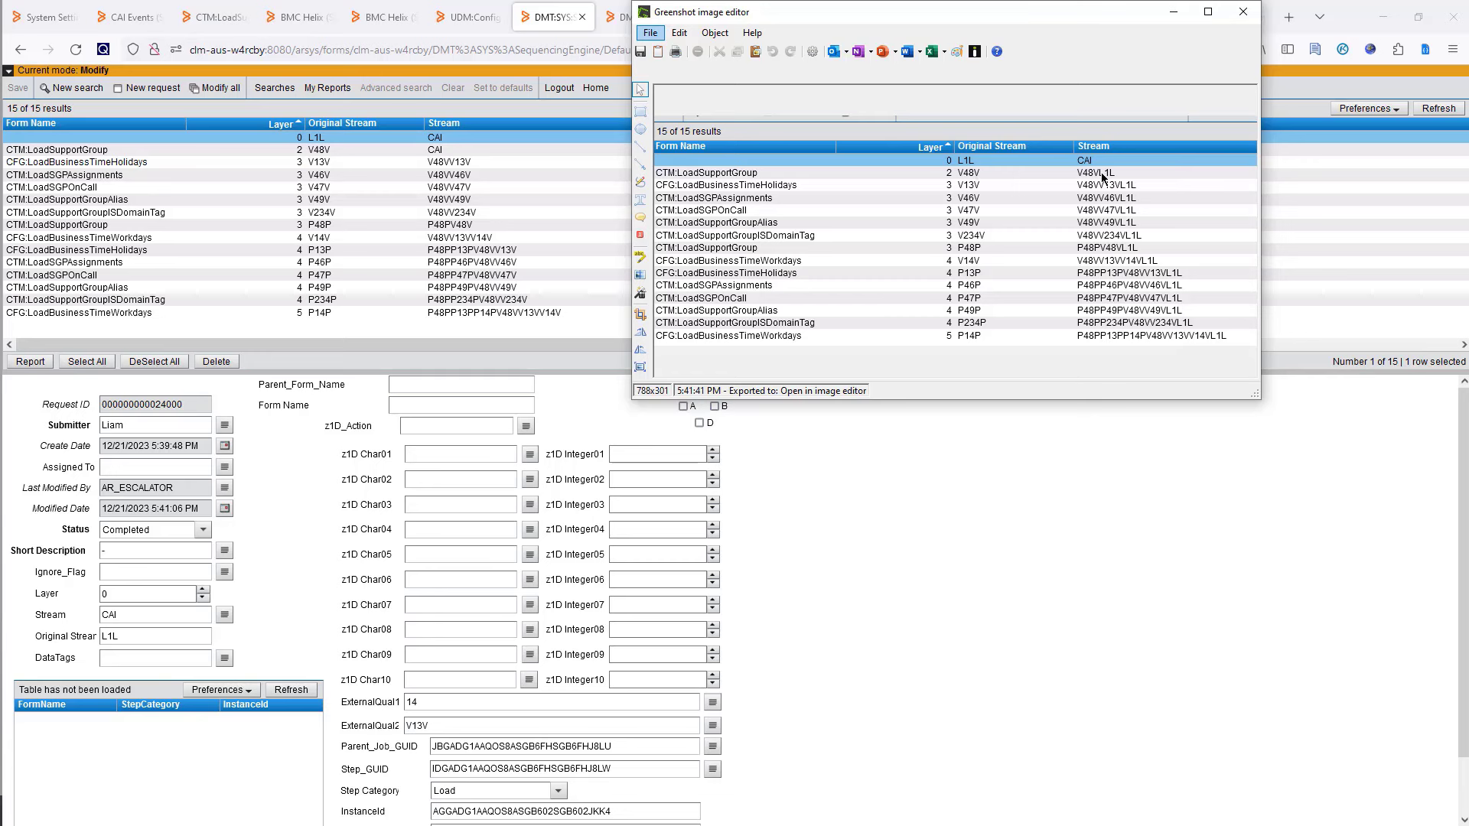
# Compare the Status and Step Category of the L1L record with those of the V48V record for CTM:LoadSupportGroup.
pyautogui.click(413, 136)
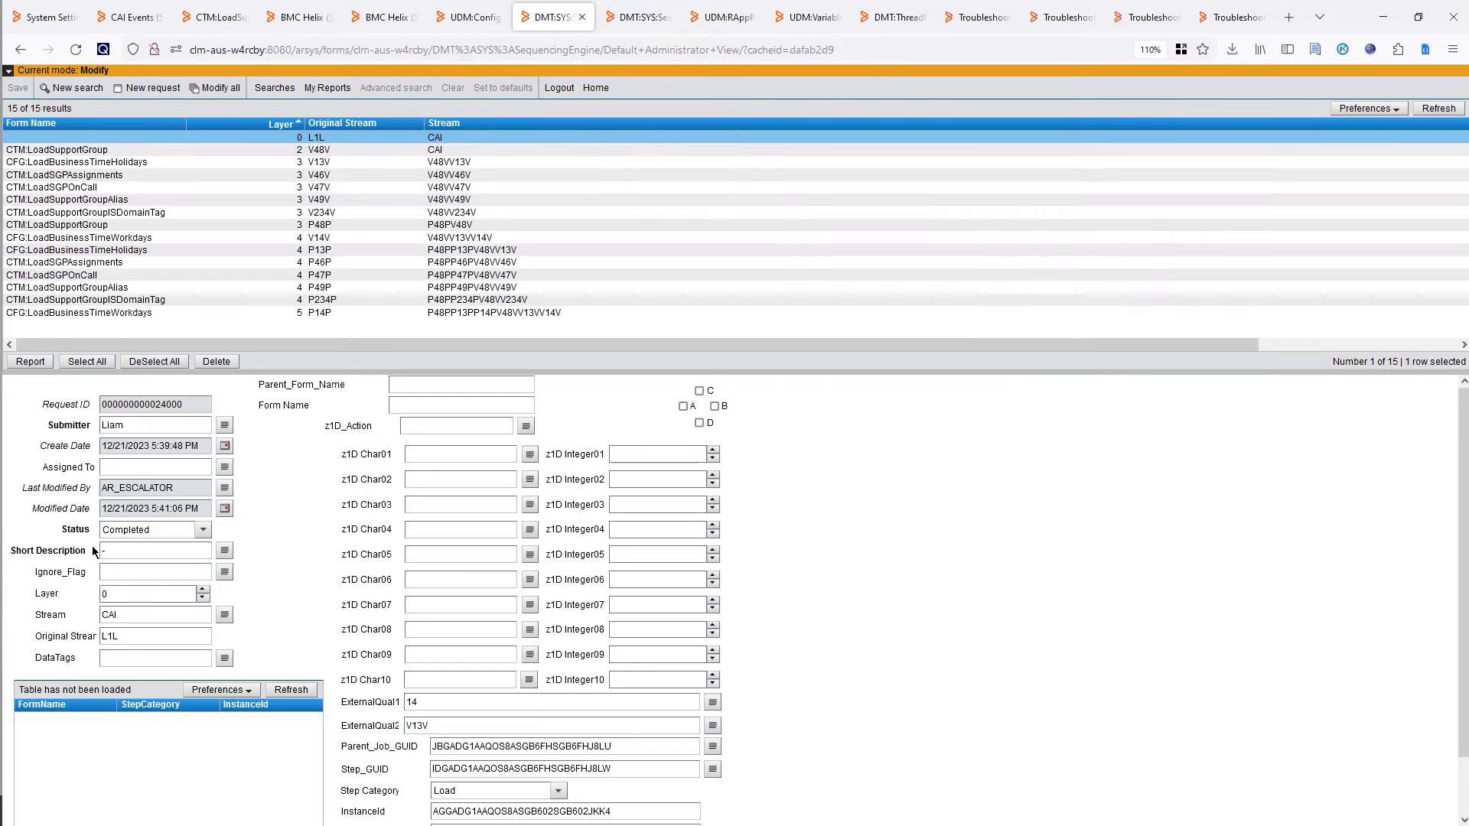
pyautogui.click(423, 150)
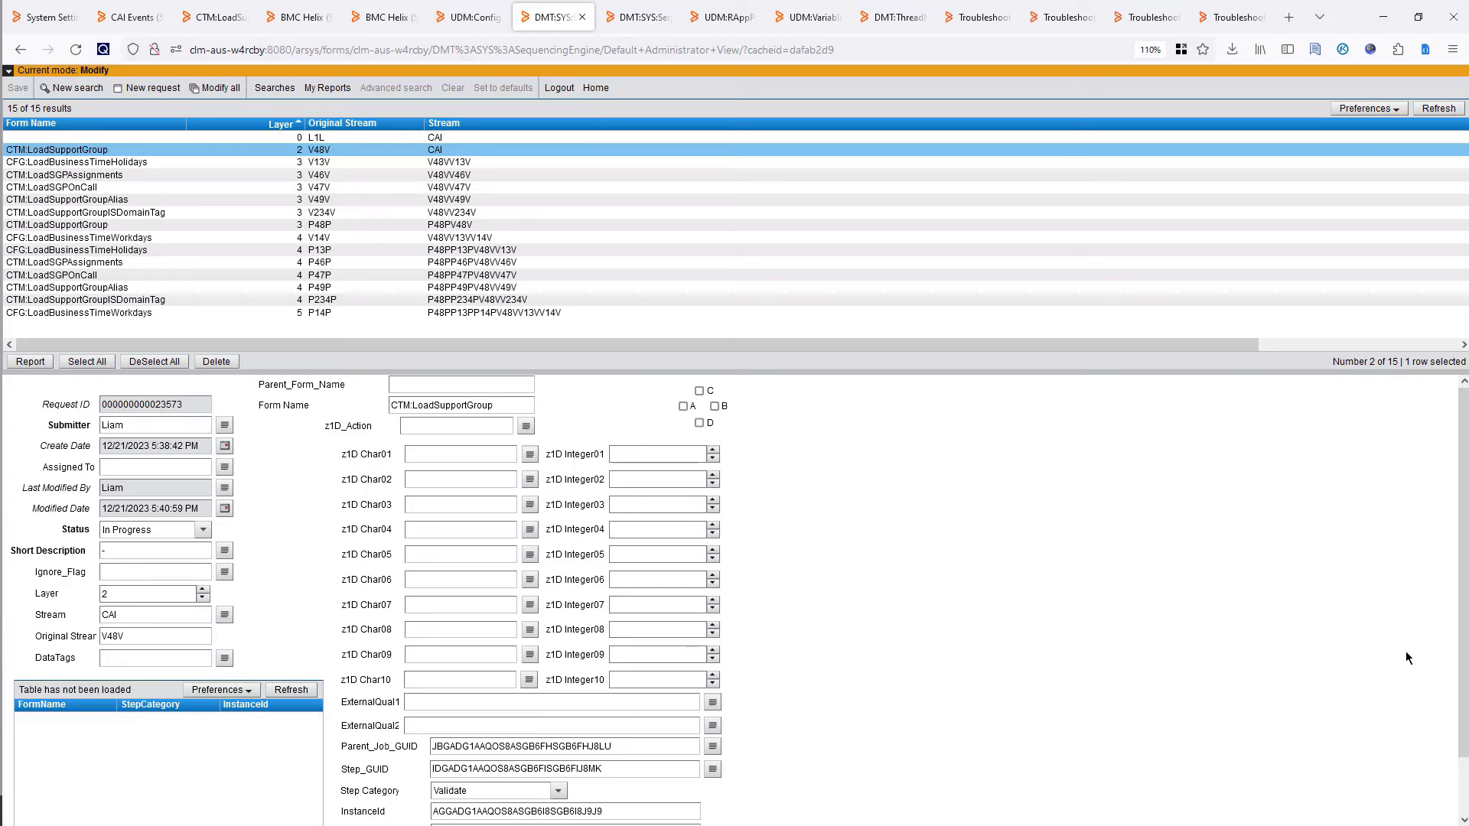
pyautogui.scroll(-2, 1466, 641)
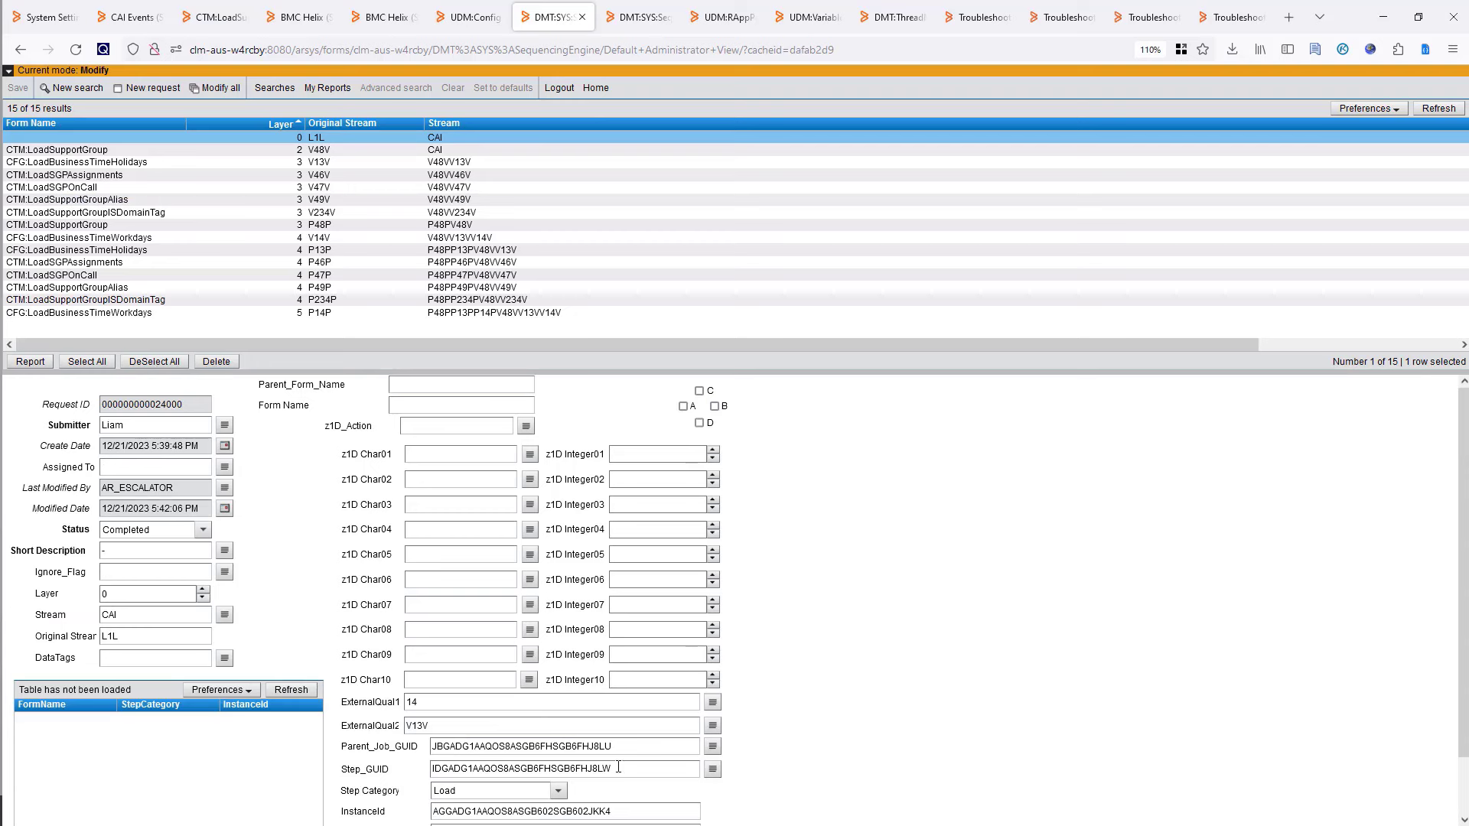
# Copy the L1L record's Step_GUID and search the UDM:Variable form with it as the Variable Set Name.
pyautogui.moveTo(618, 767); pyautogui.dragTo(350, 768)
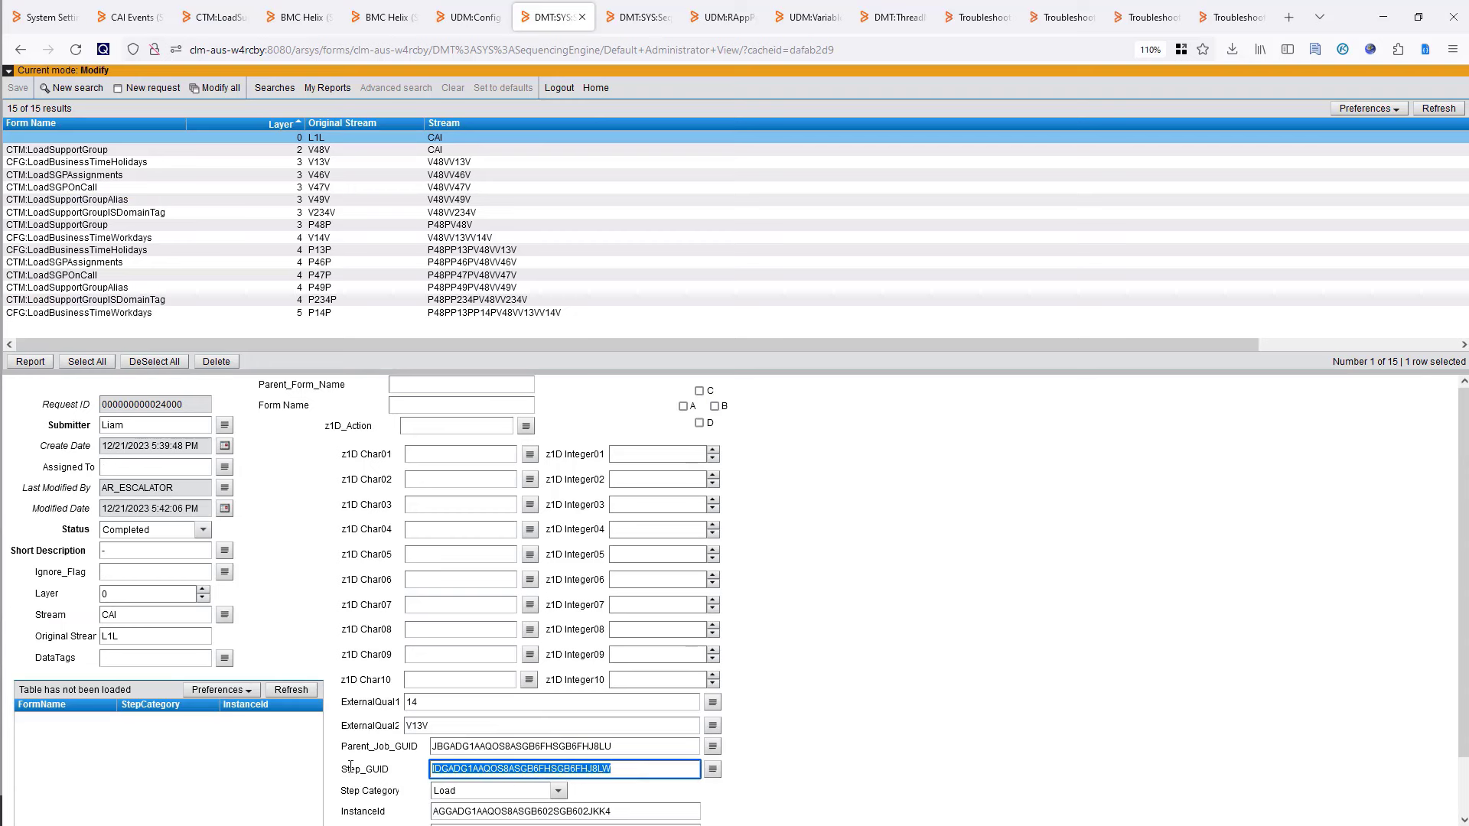
pyautogui.rightClick(506, 769)
pyautogui.click(545, 497)
pyautogui.click(821, 17)
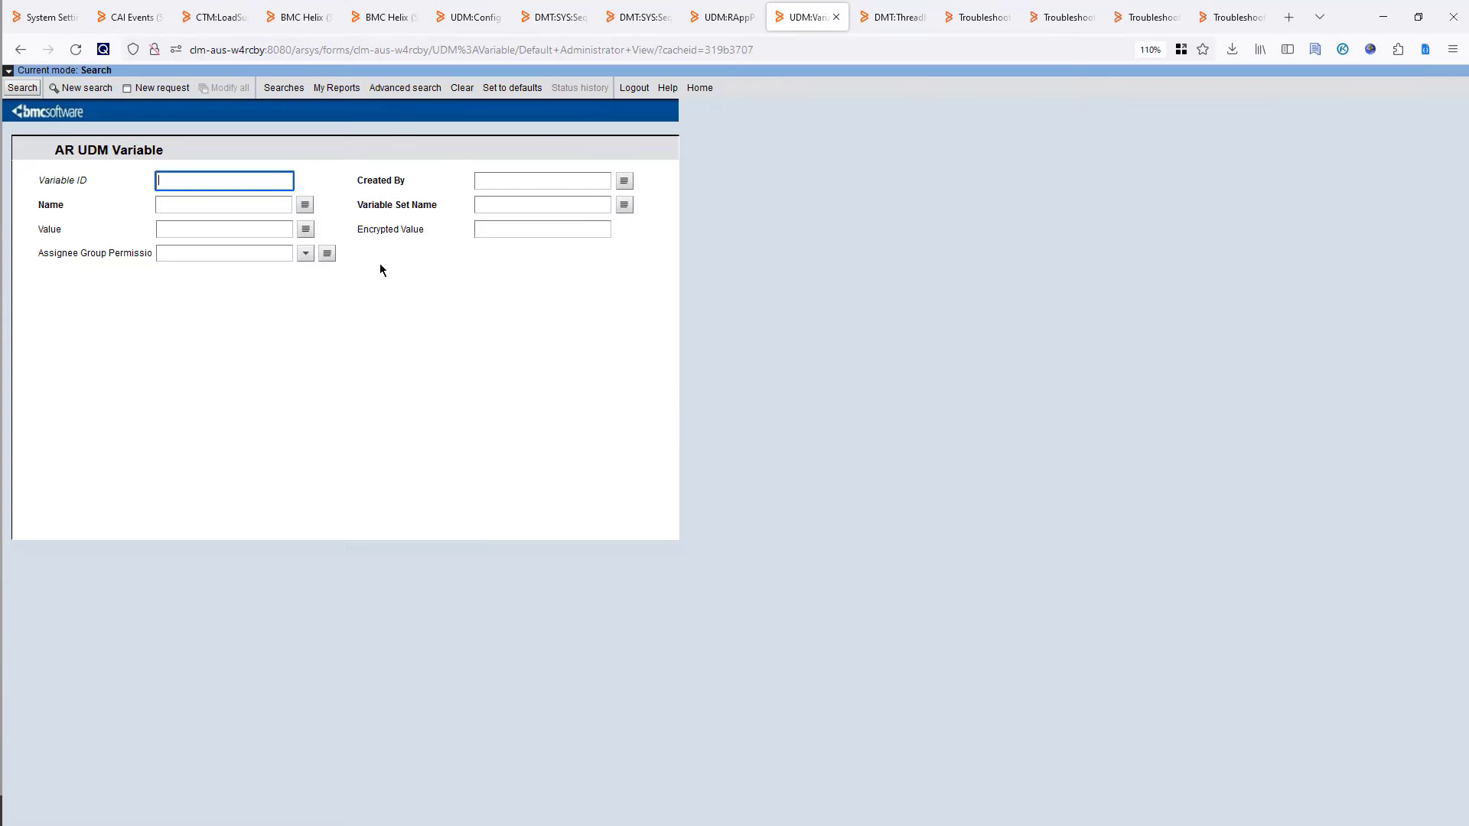
pyautogui.click(502, 205)
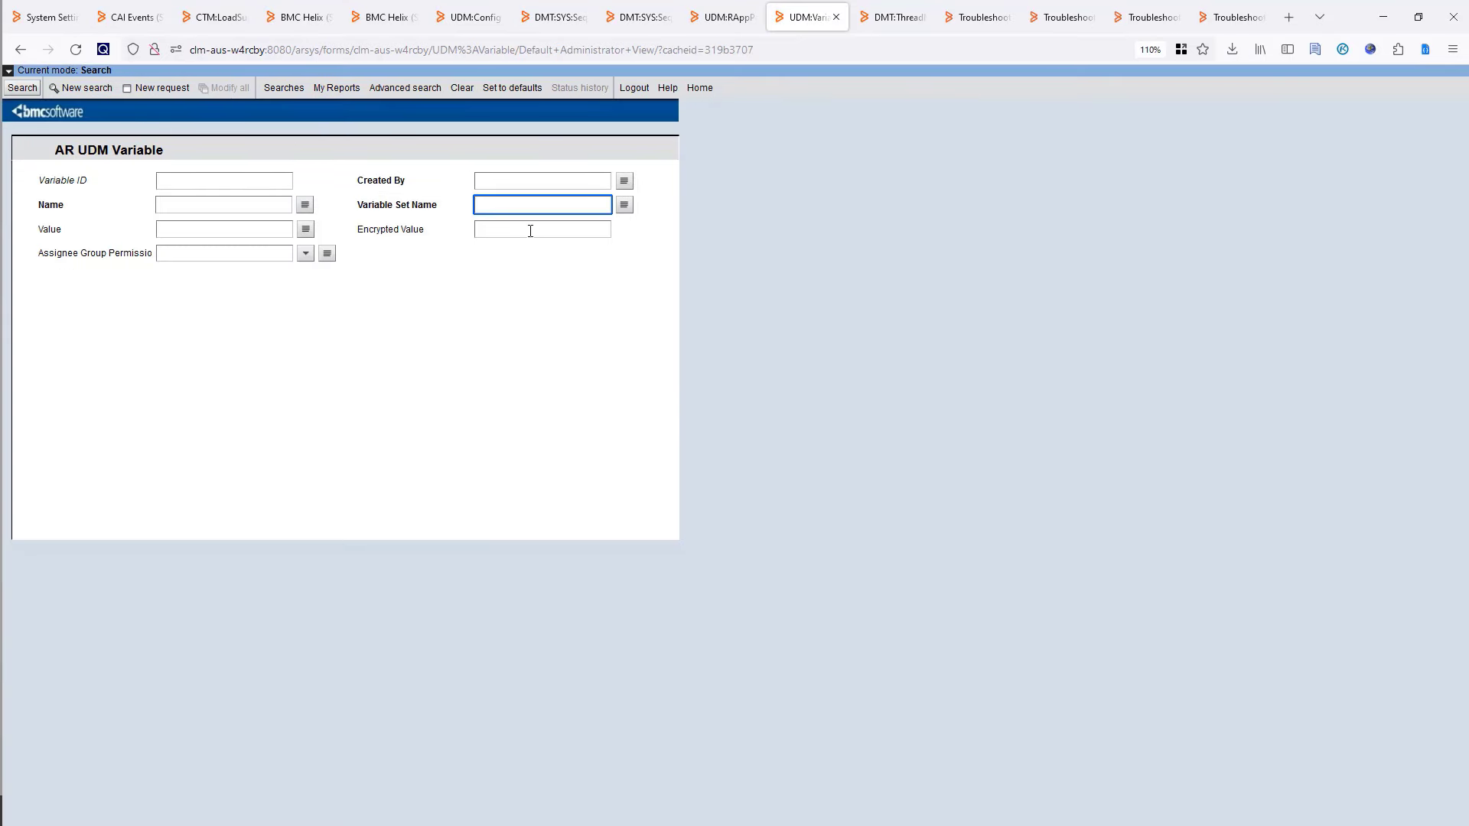
pyautogui.hotkey('ctrl', 'v')
pyautogui.click(21, 88)
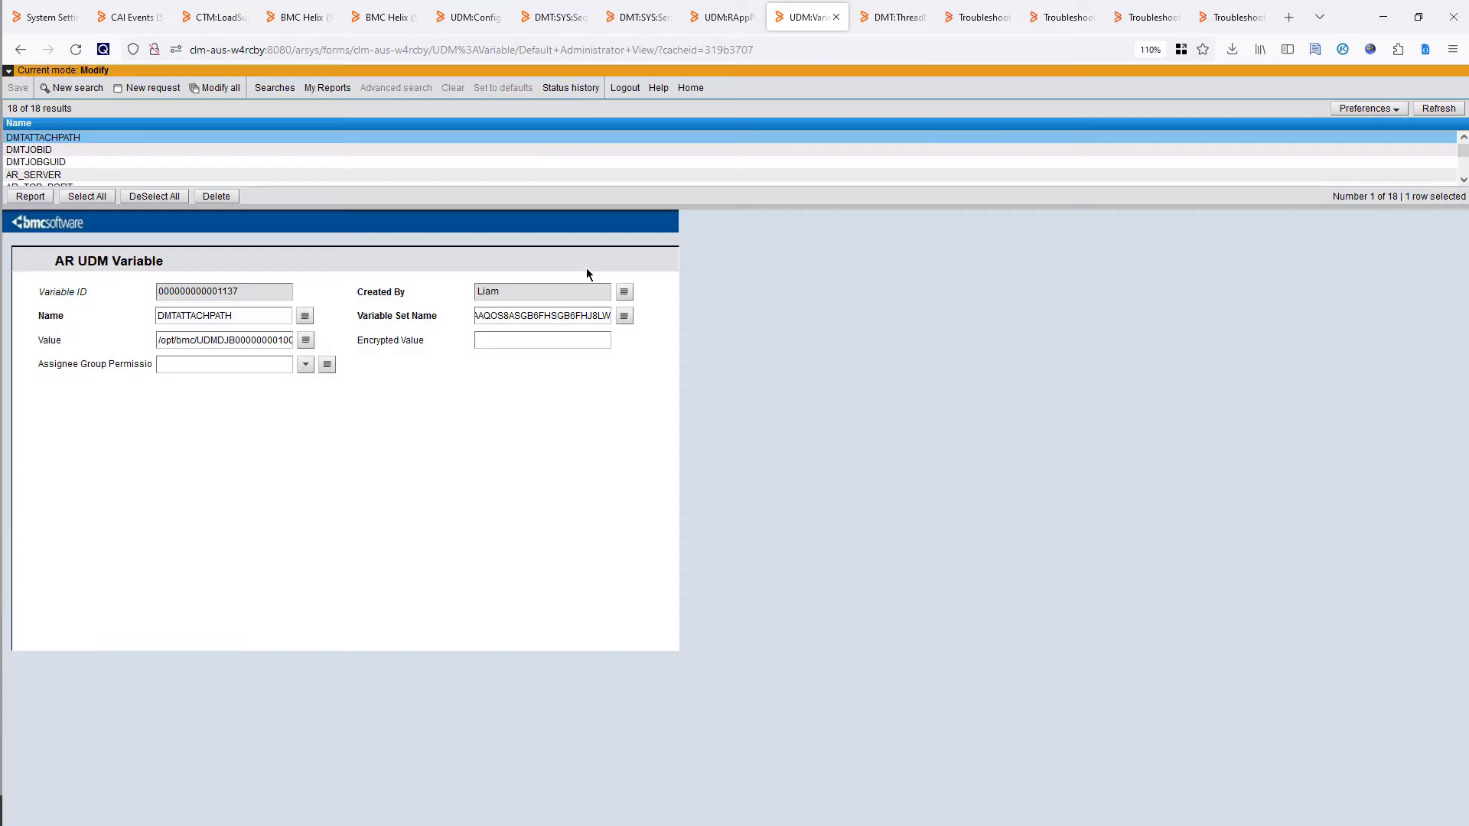
# Enlarge the variables results list, sort it by Name, and read the full Value of DMTATTACHPATH in its expanded editor.
pyautogui.moveTo(390, 208); pyautogui.dragTo(390, 390)
pyautogui.click(15, 125)
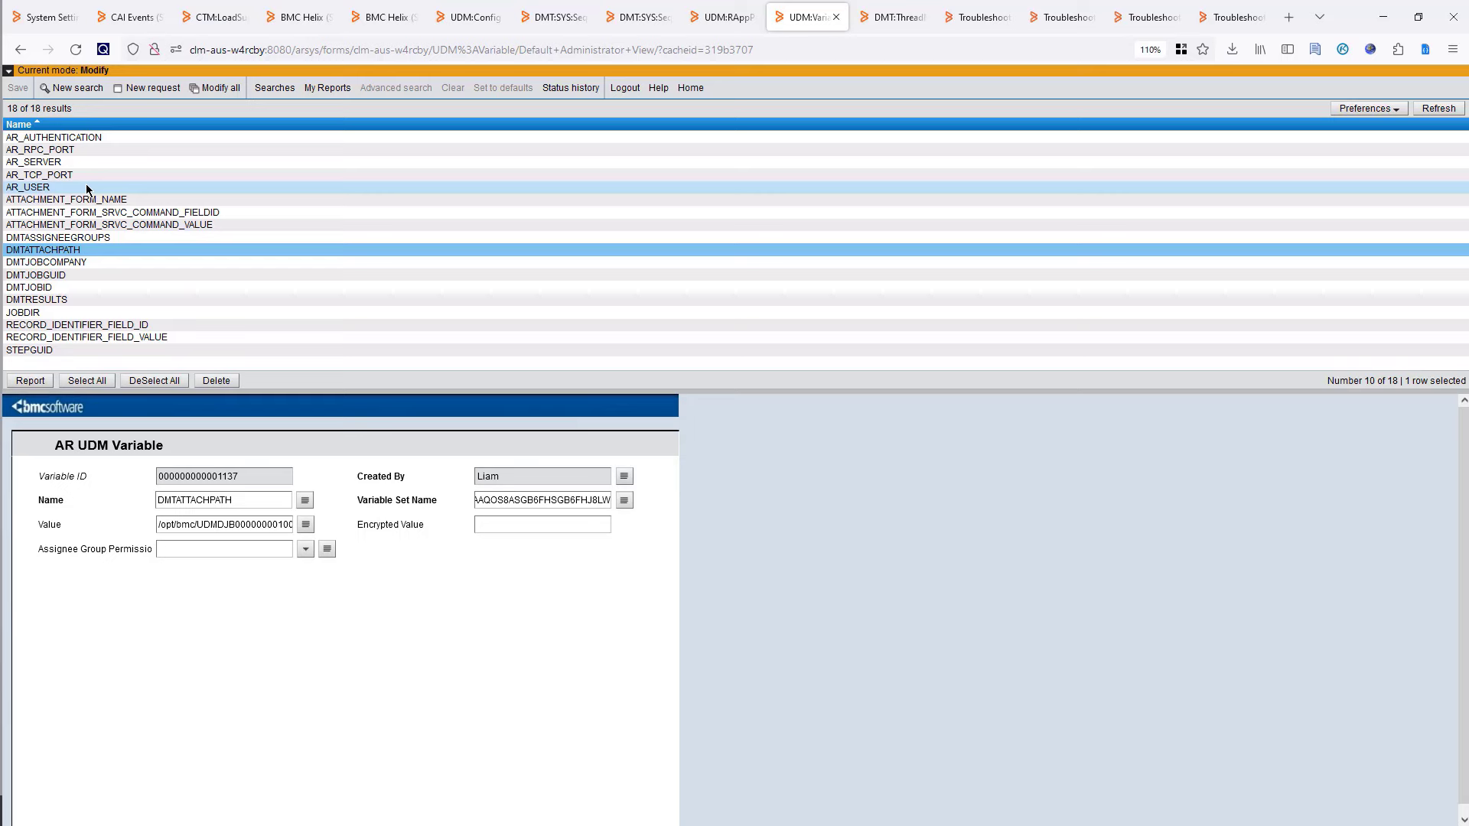
pyautogui.click(307, 526)
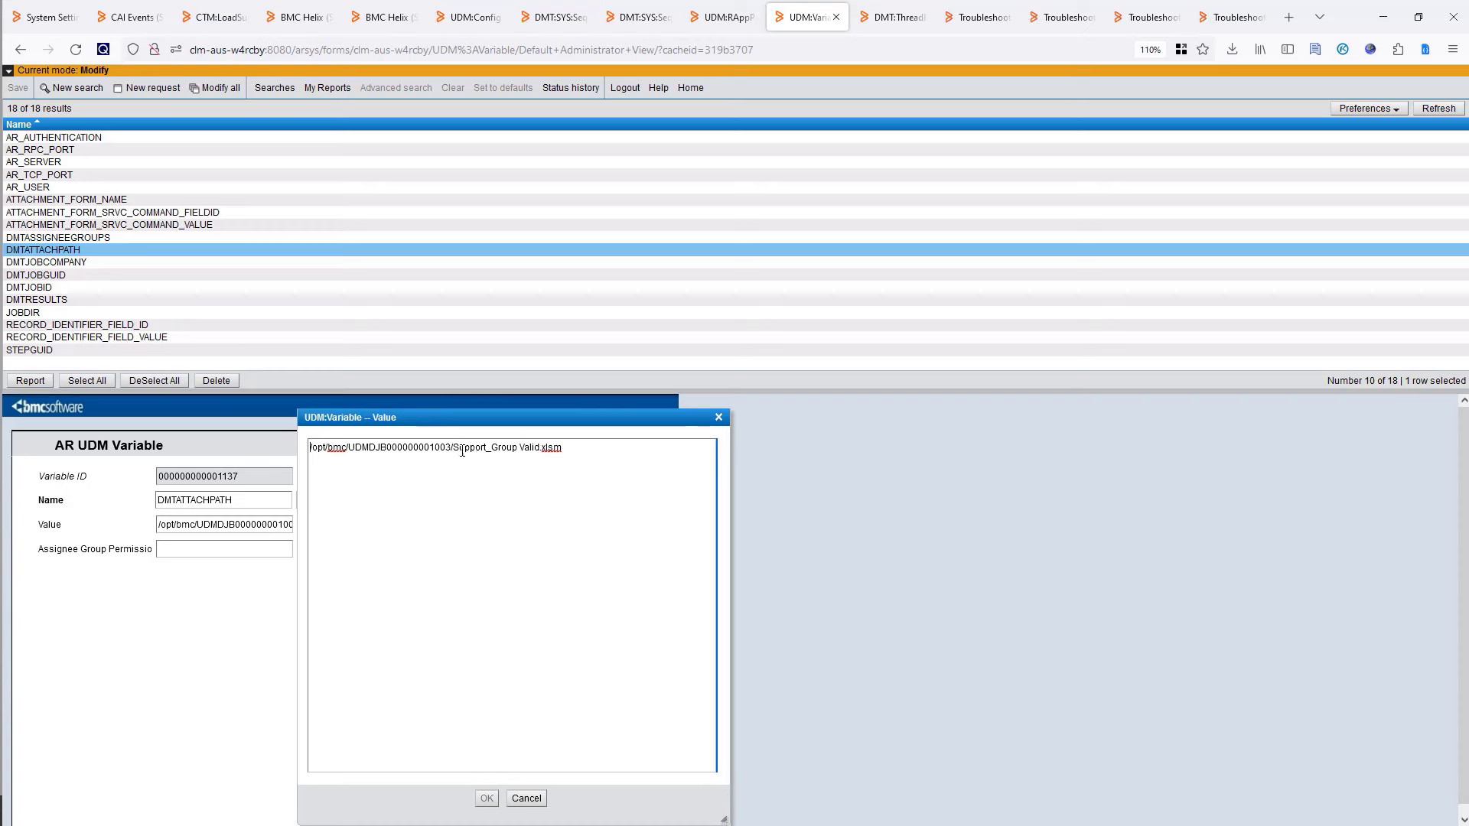
pyautogui.moveTo(462, 452); pyautogui.dragTo(567, 452)
pyautogui.click(526, 798)
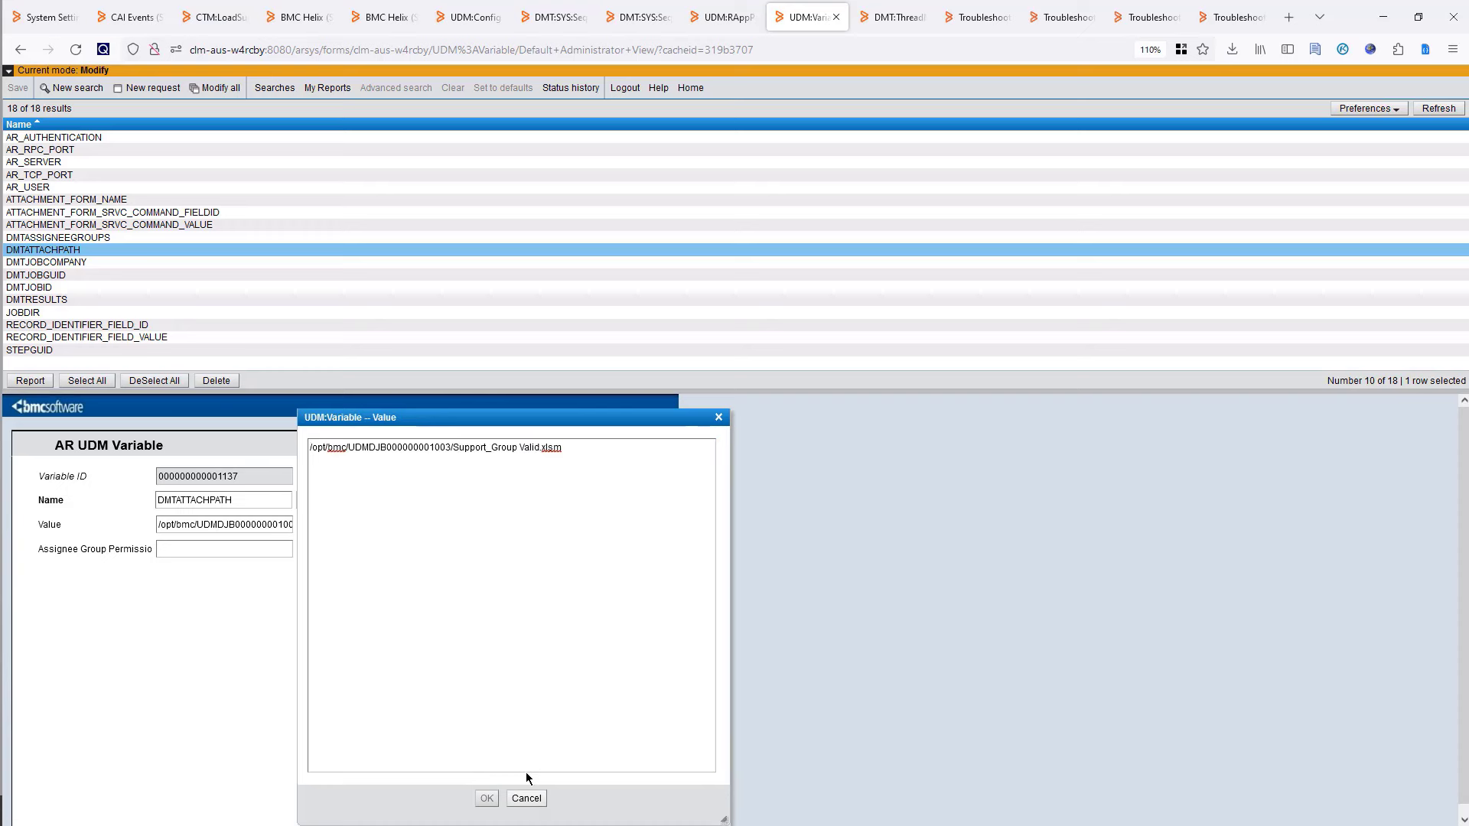
# Review the values of the AR_RPC_PORT, ATTACHMENT_FORM_NAME, DMTJOBCOMPANY and DMTJOBID variables.
pyautogui.click(53, 142)
pyautogui.click(55, 153)
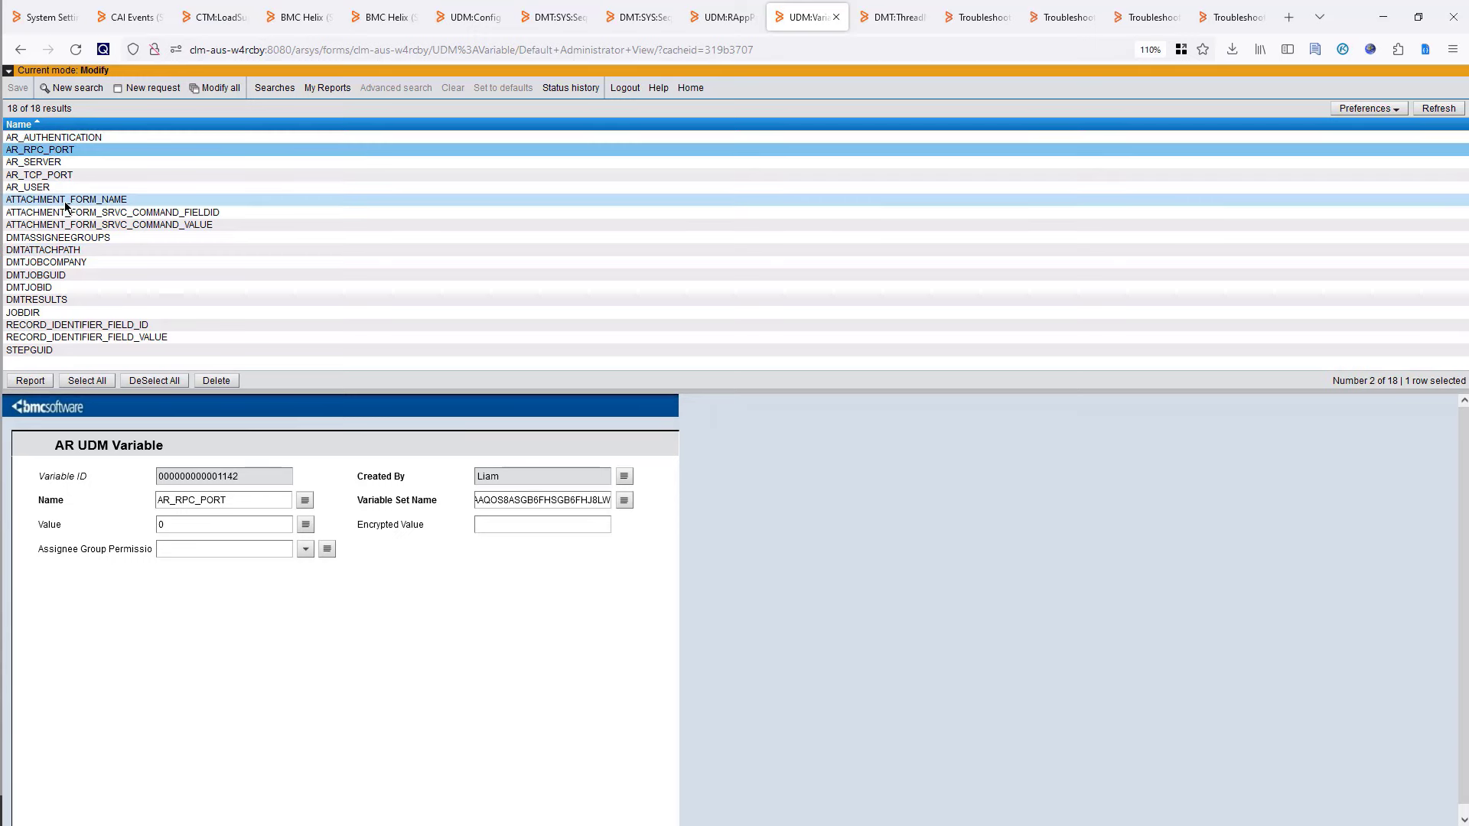
pyautogui.click(67, 201)
pyautogui.click(78, 251)
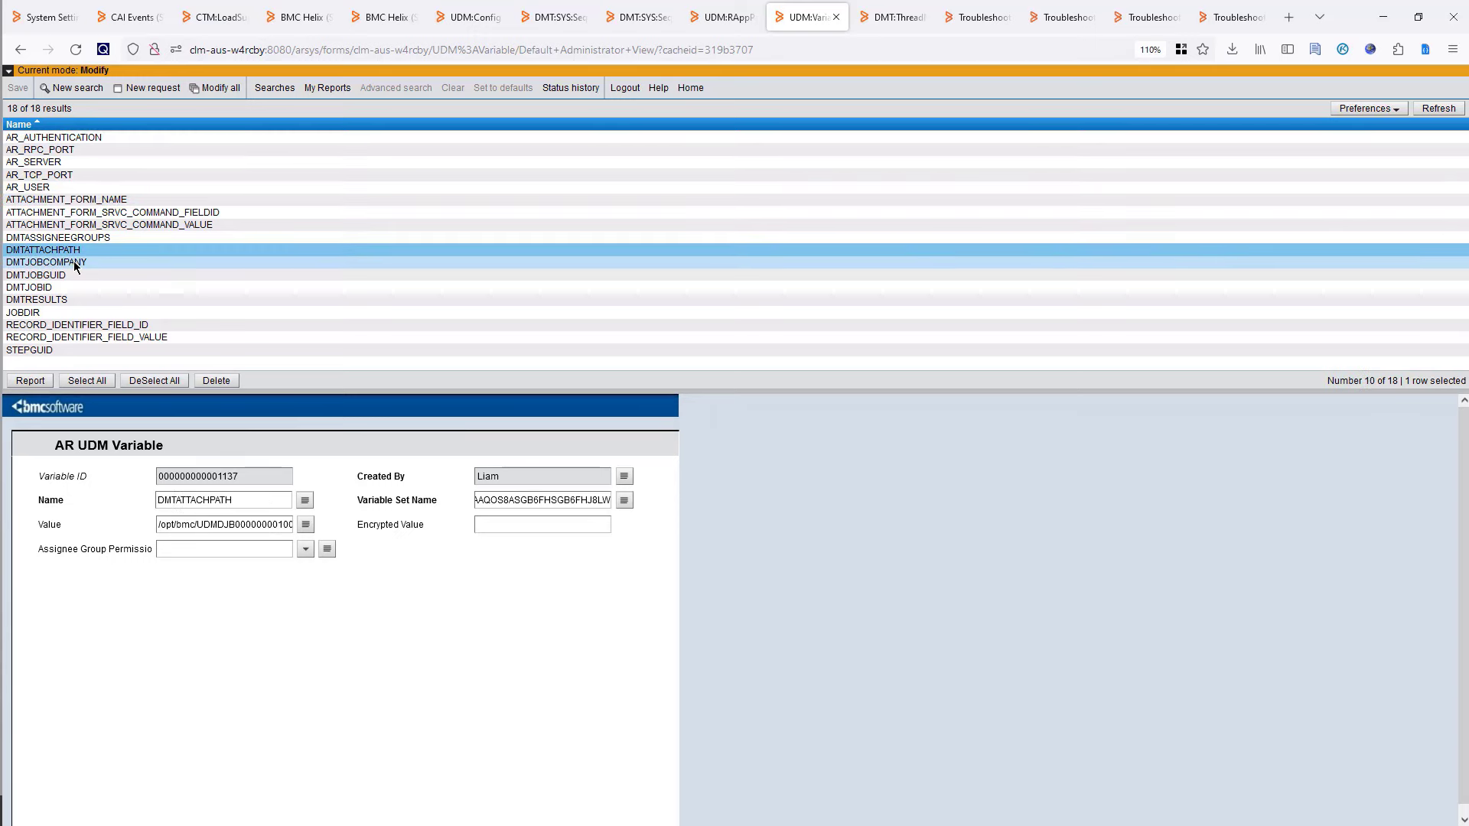
pyautogui.click(73, 265)
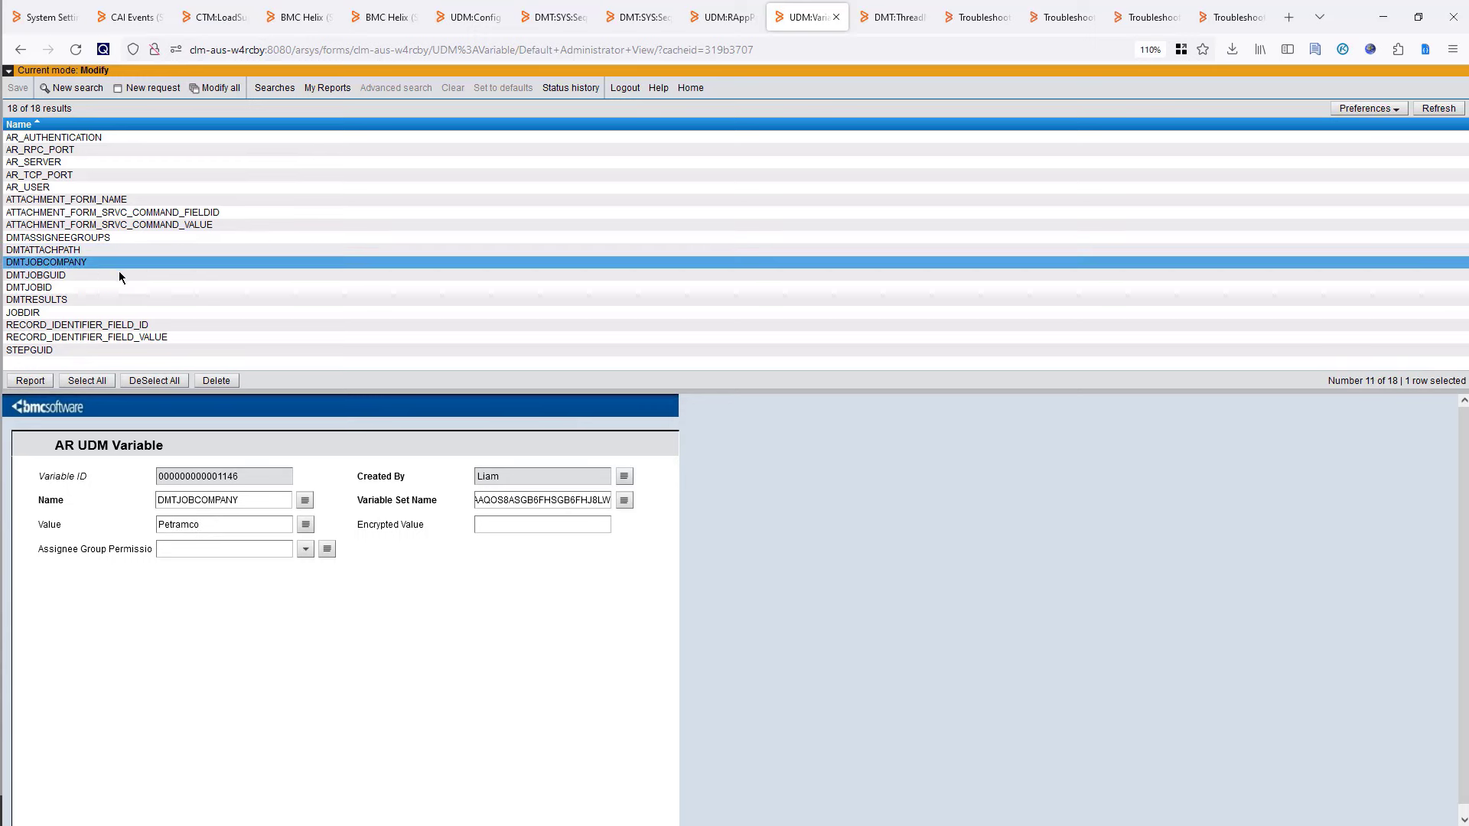
pyautogui.click(46, 291)
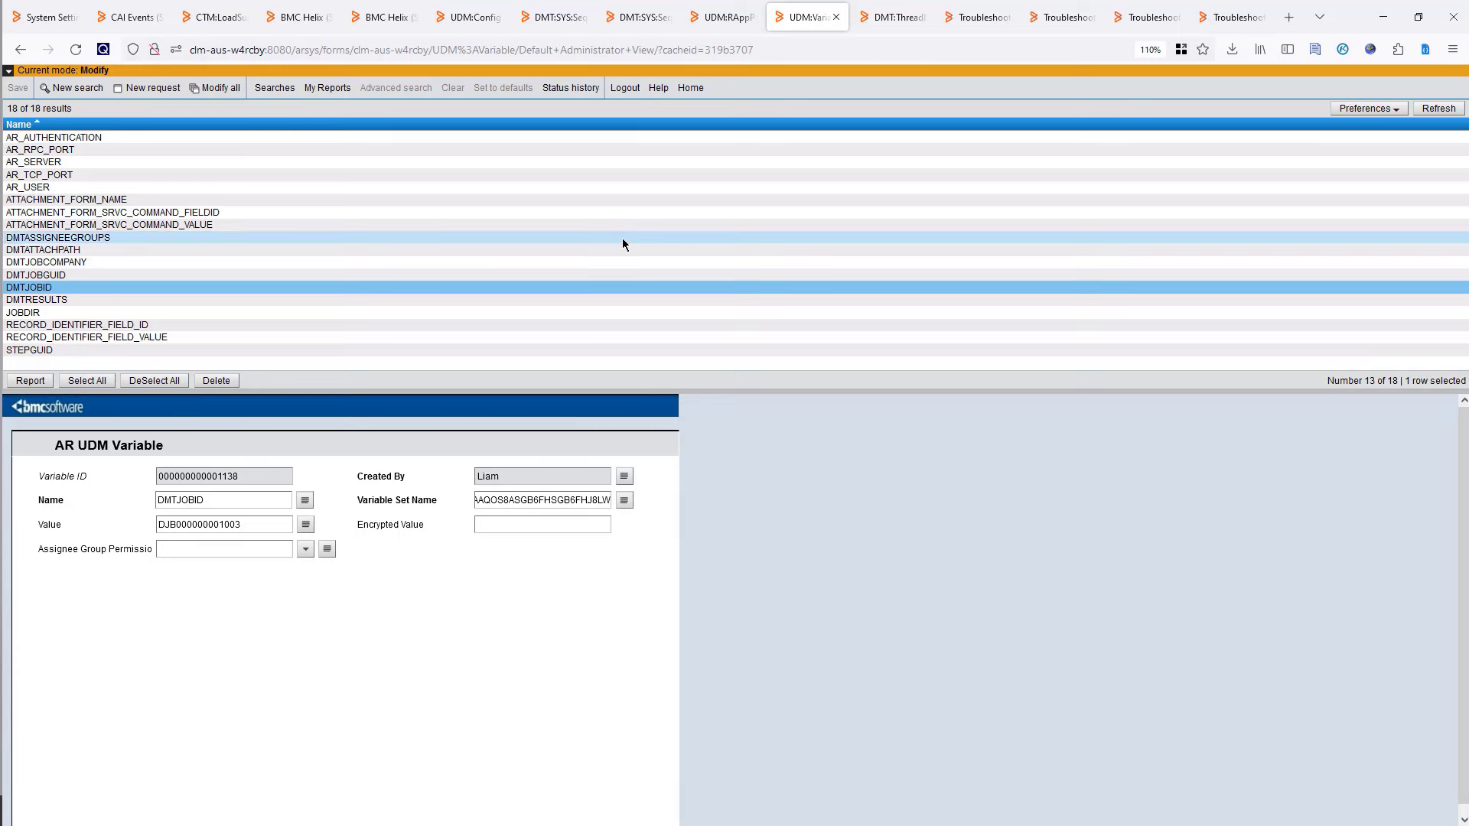
# Open Atrium Integrator Jobs from the Data Management Job Console, sort by Name, and examine the Support_Group job's variables, including AR_USER.
pyautogui.click(314, 17)
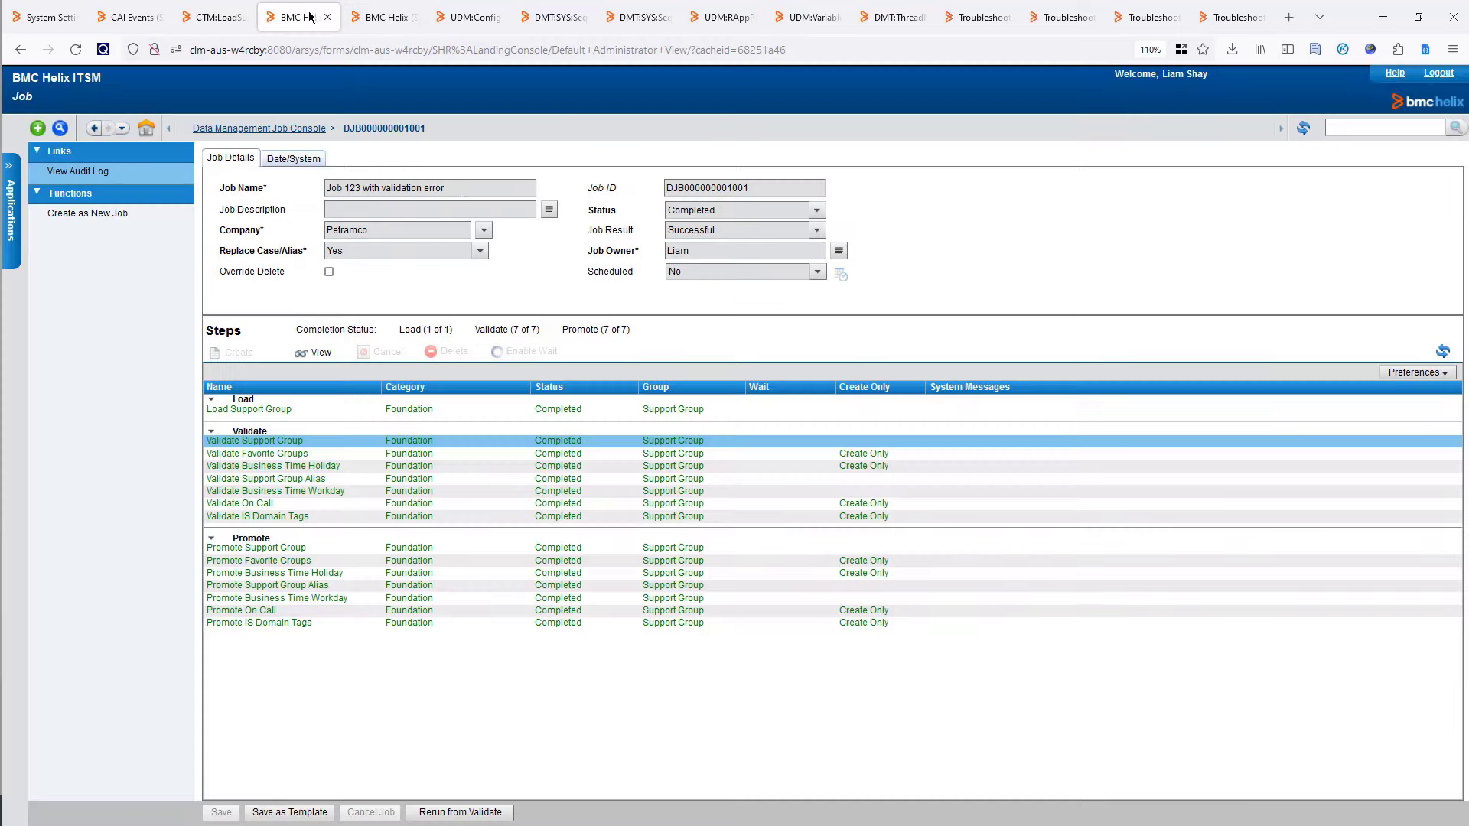
pyautogui.click(303, 130)
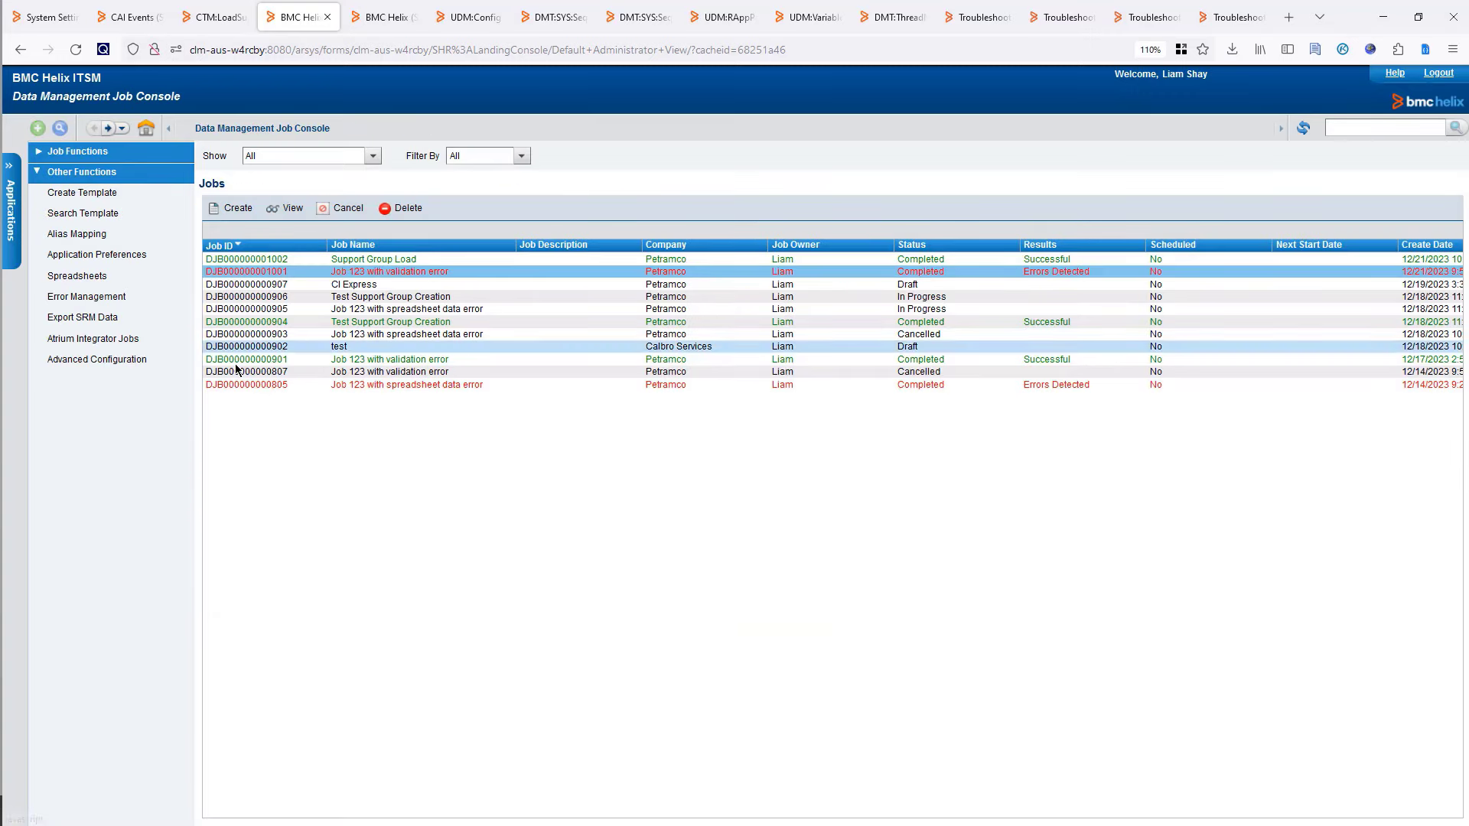
pyautogui.click(91, 341)
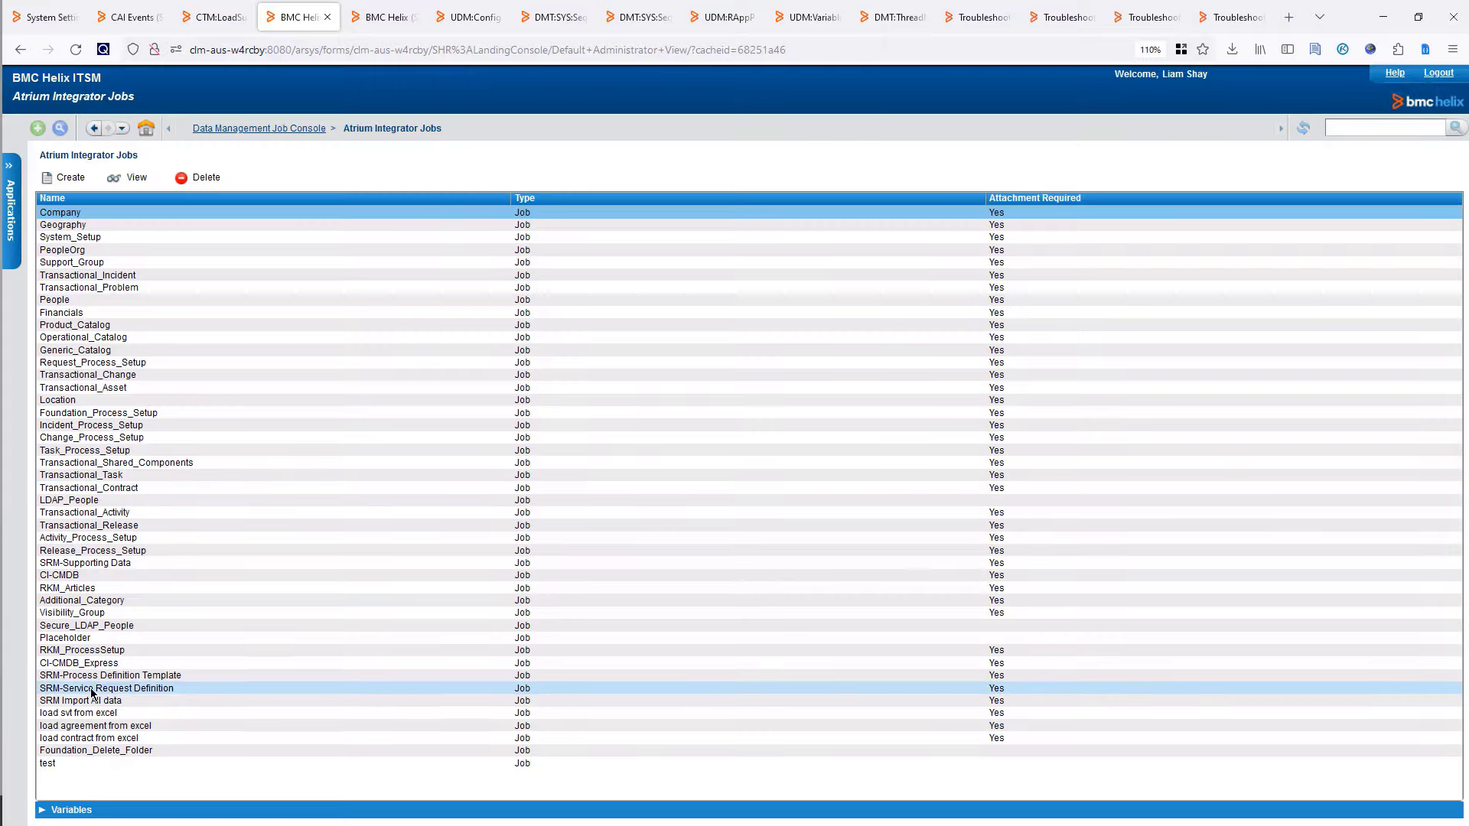
pyautogui.click(61, 198)
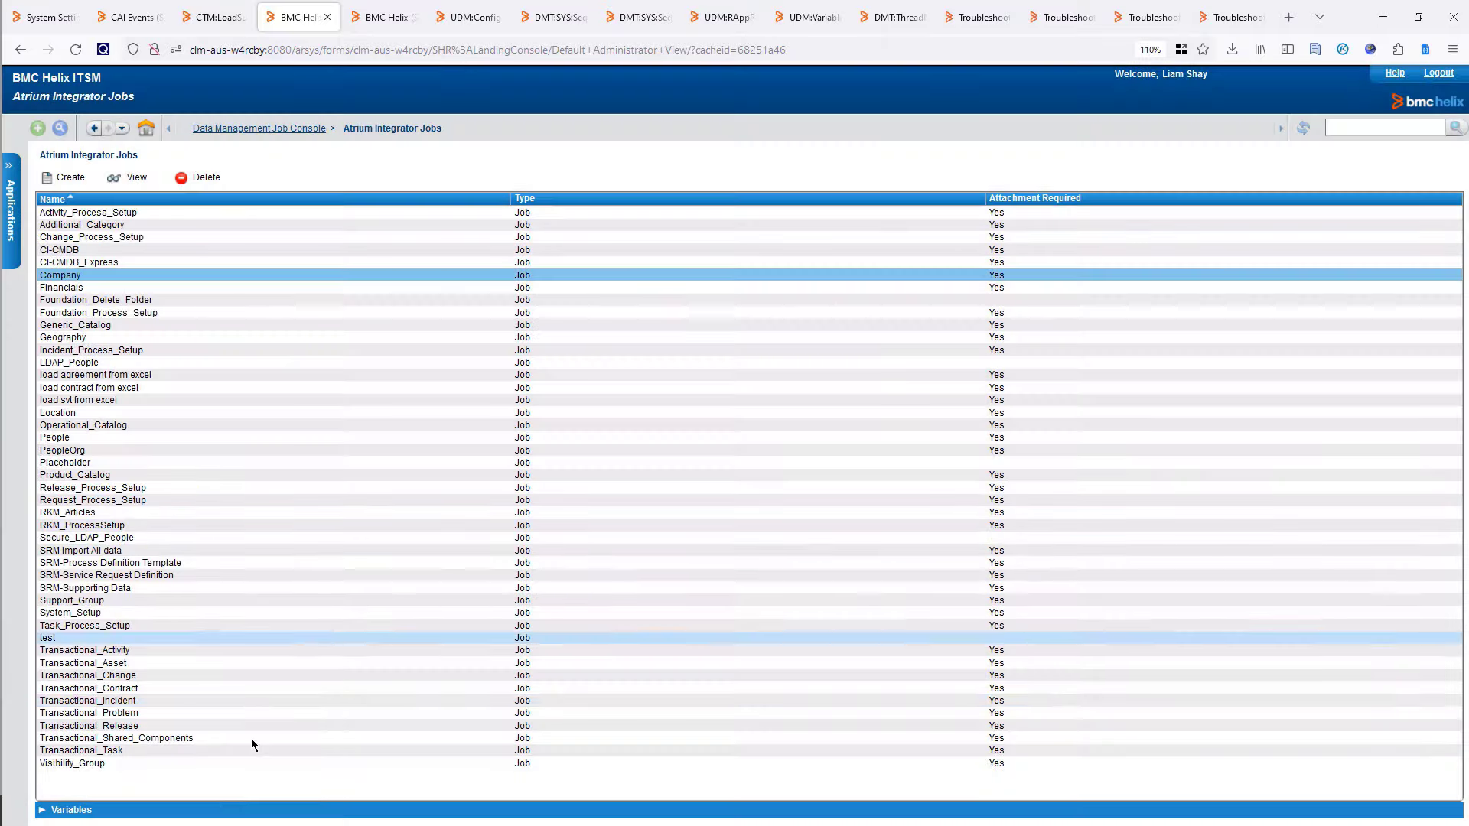
pyautogui.click(99, 602)
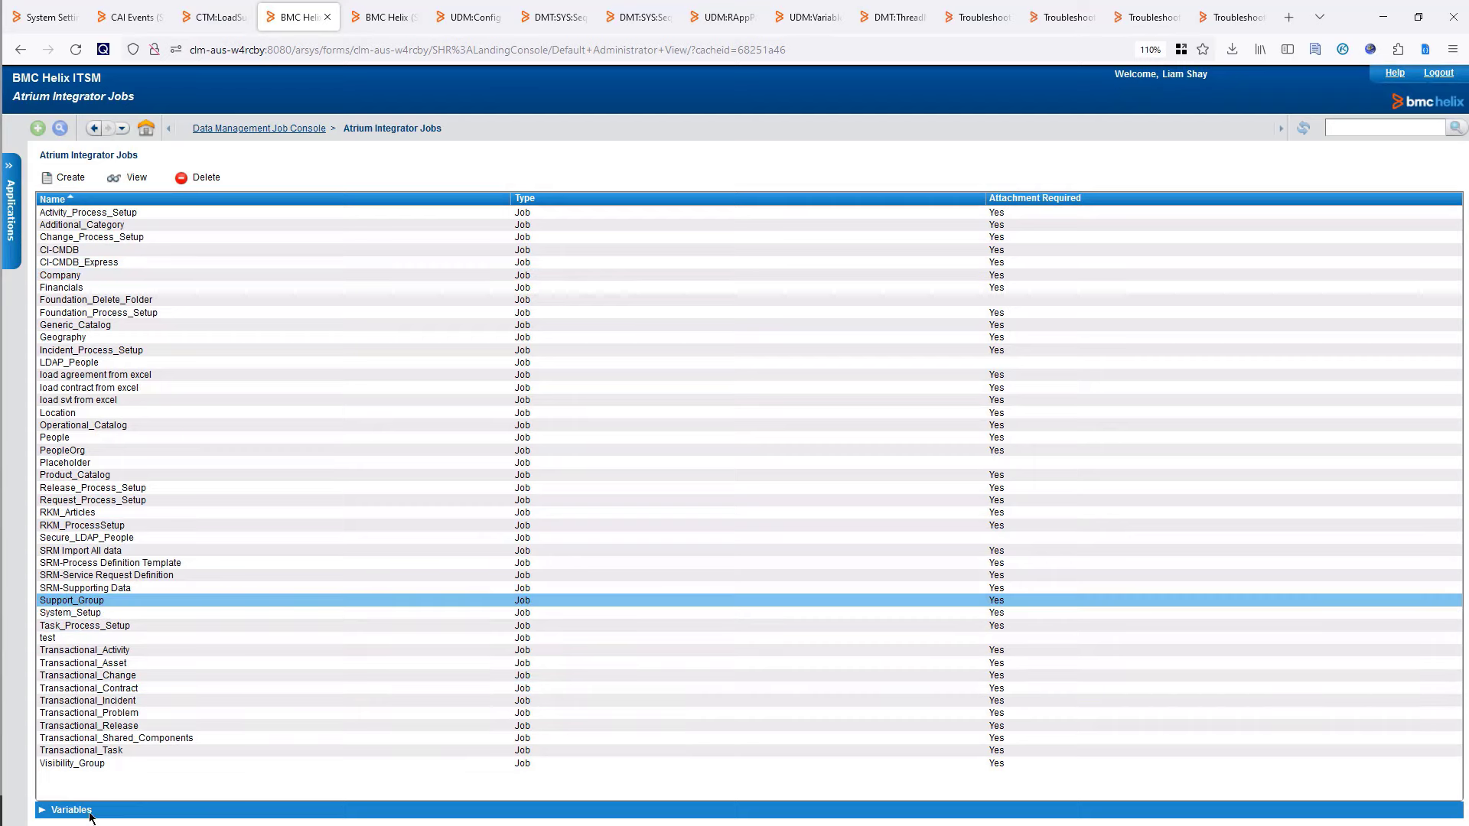
pyautogui.click(44, 812)
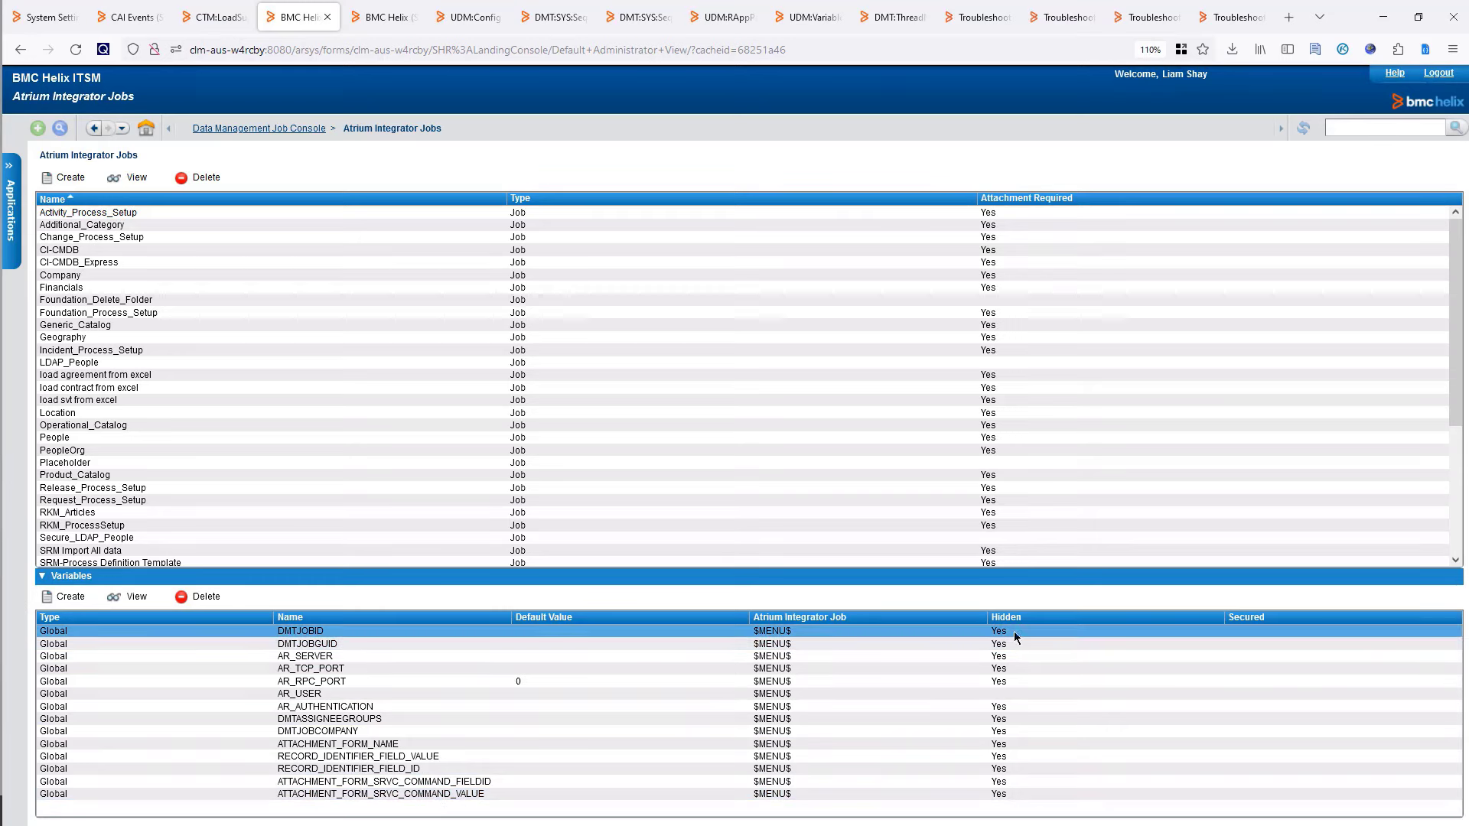
pyautogui.click(1016, 695)
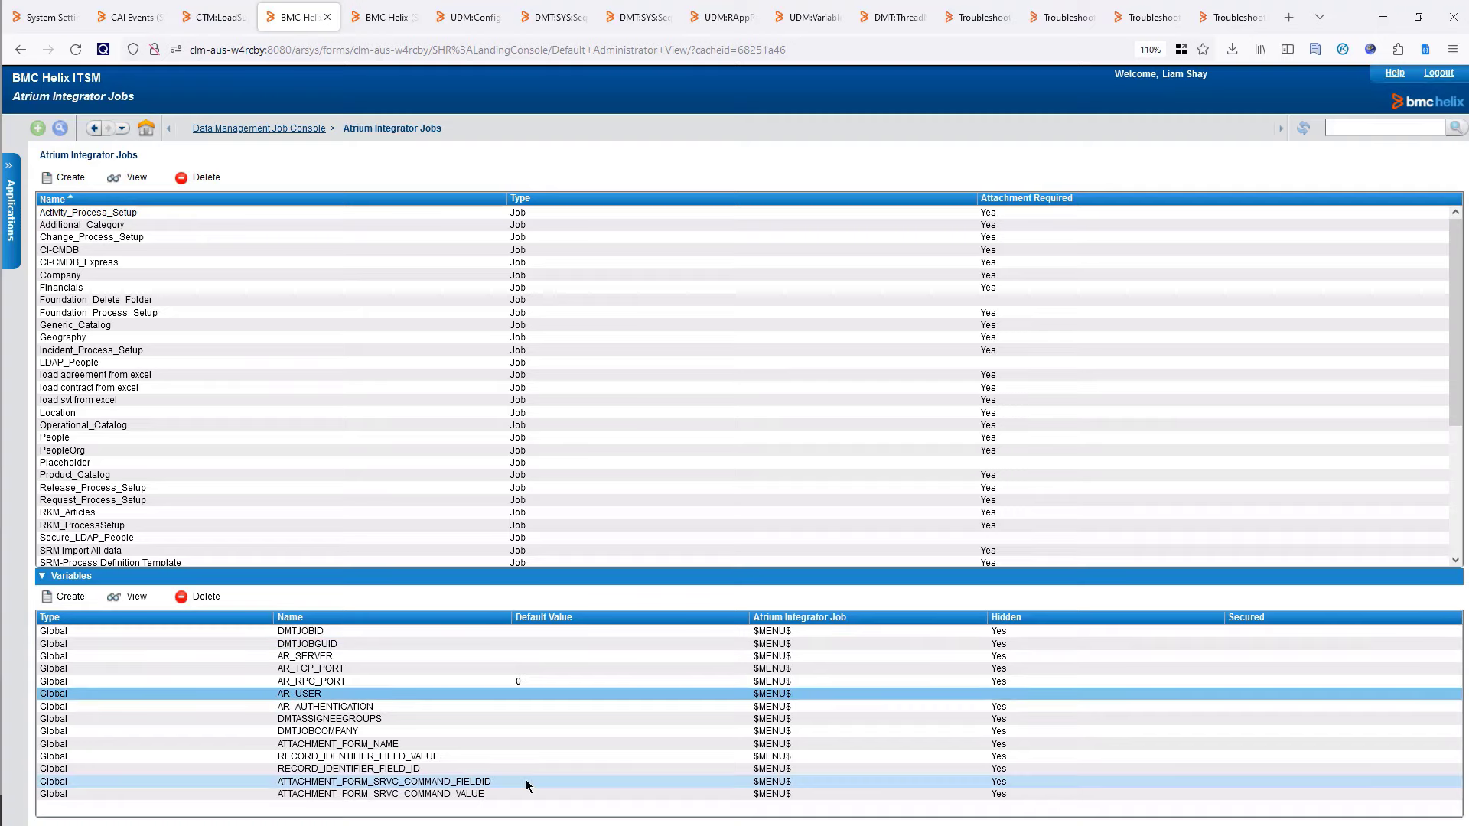
# View the running job's Load Support Group step and select its AR_USER variable under Load Parameters.
pyautogui.click(384, 18)
pyautogui.click(439, 410)
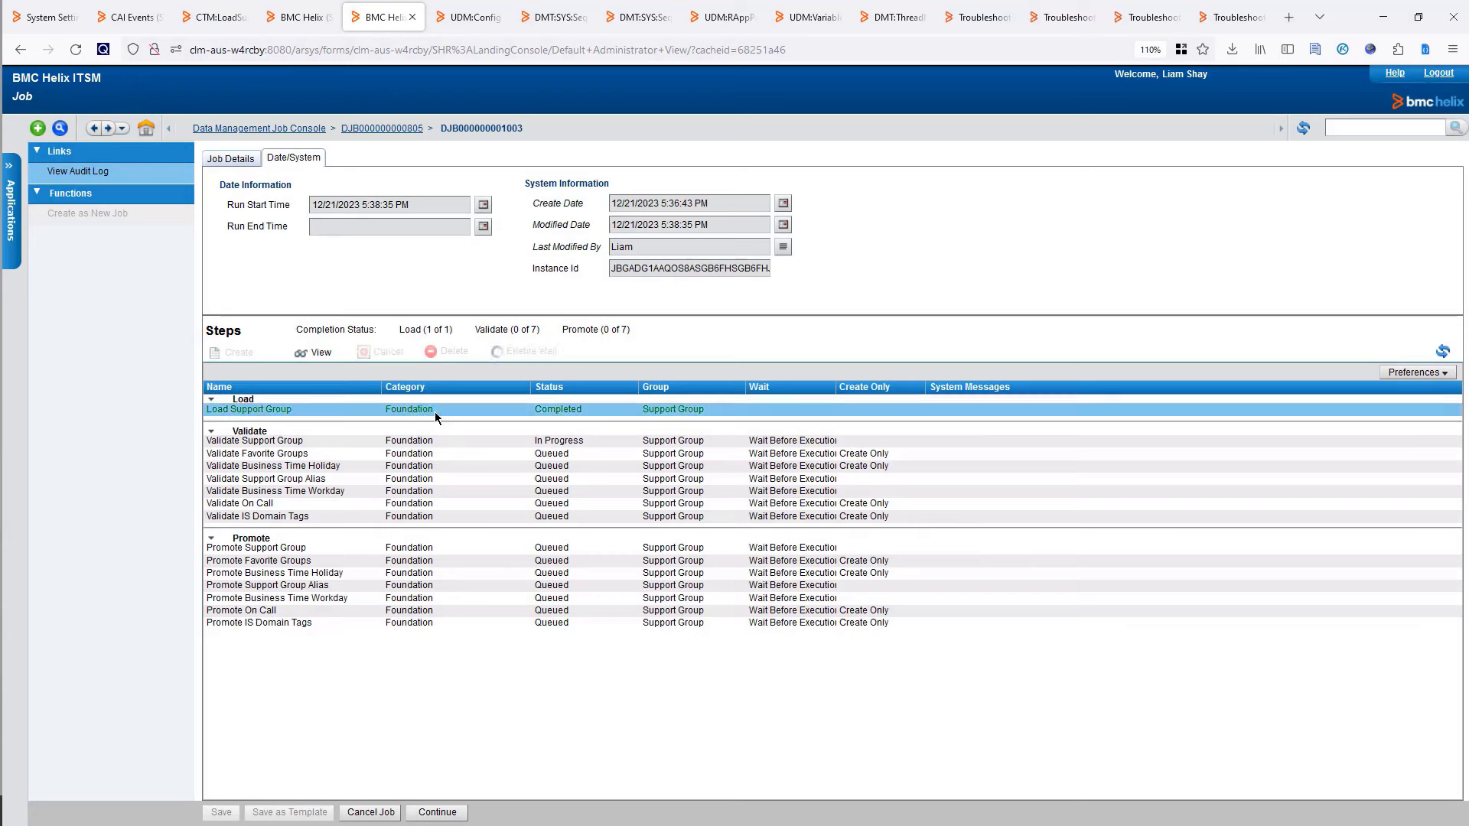
pyautogui.click(320, 357)
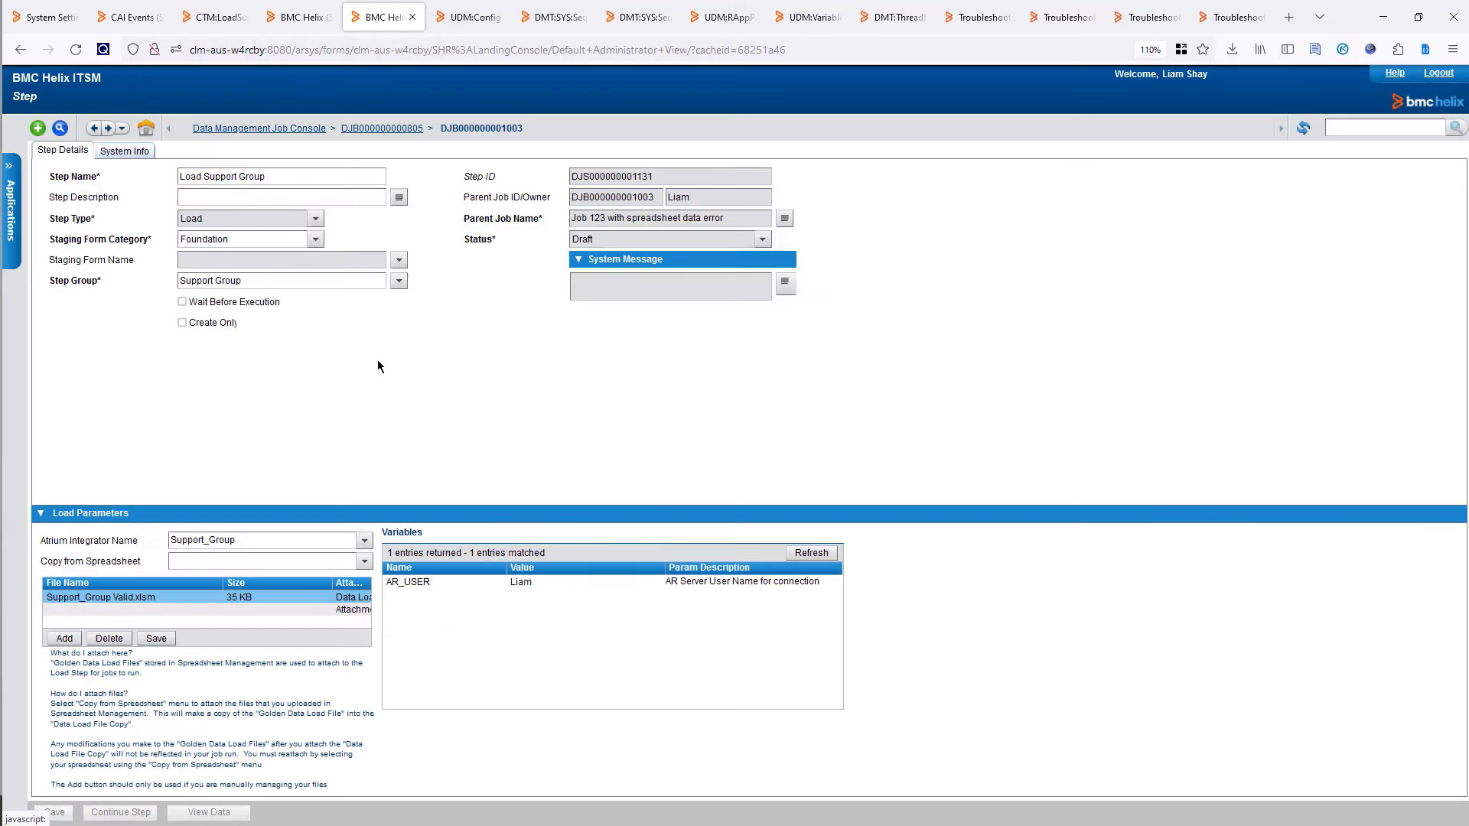
pyautogui.click(414, 583)
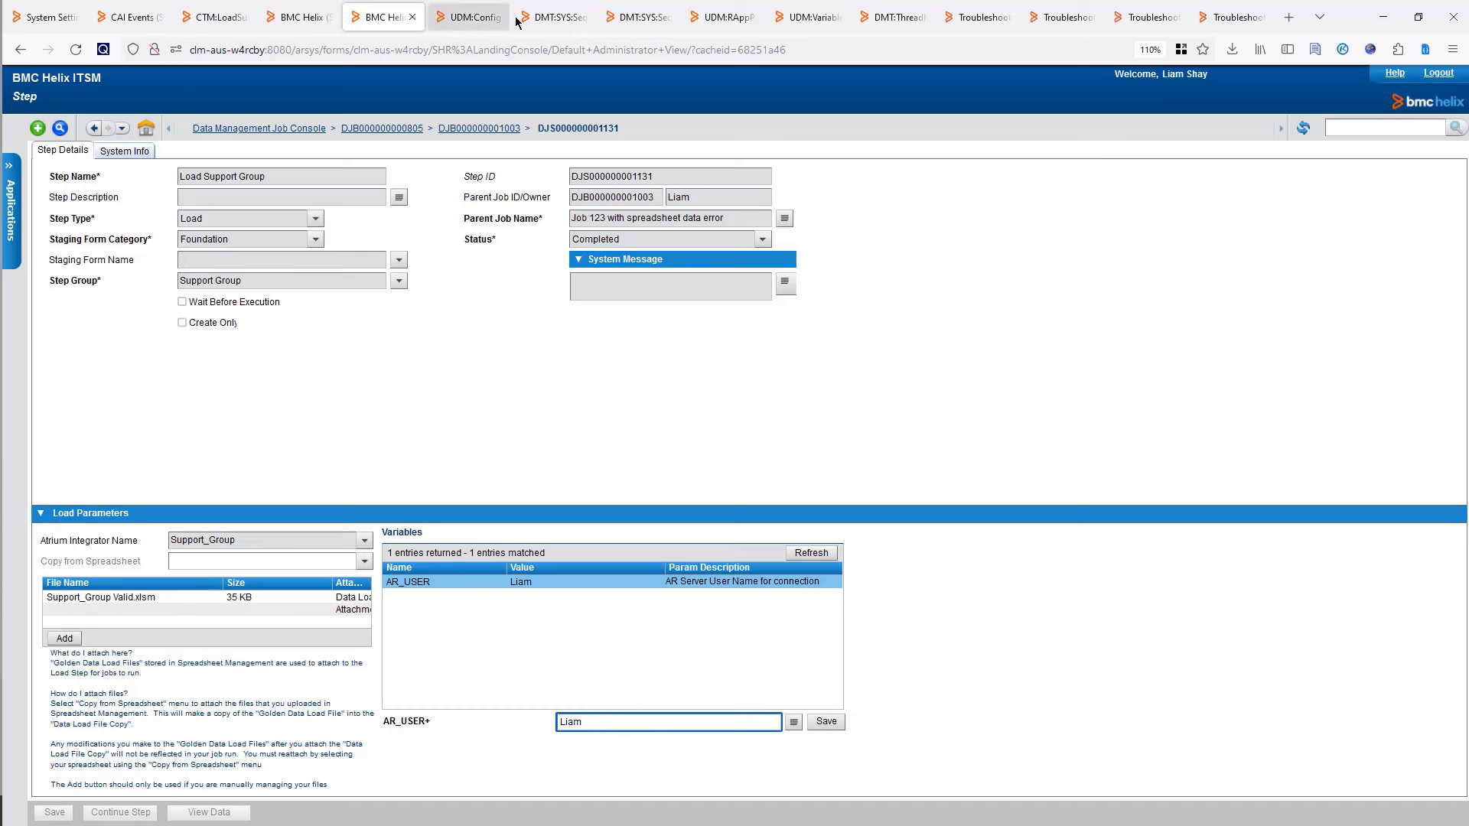
# Return to the L1L sequencing record, then rerun the CAI Events search for Event DLD.
pyautogui.click(562, 14)
pyautogui.click(605, 142)
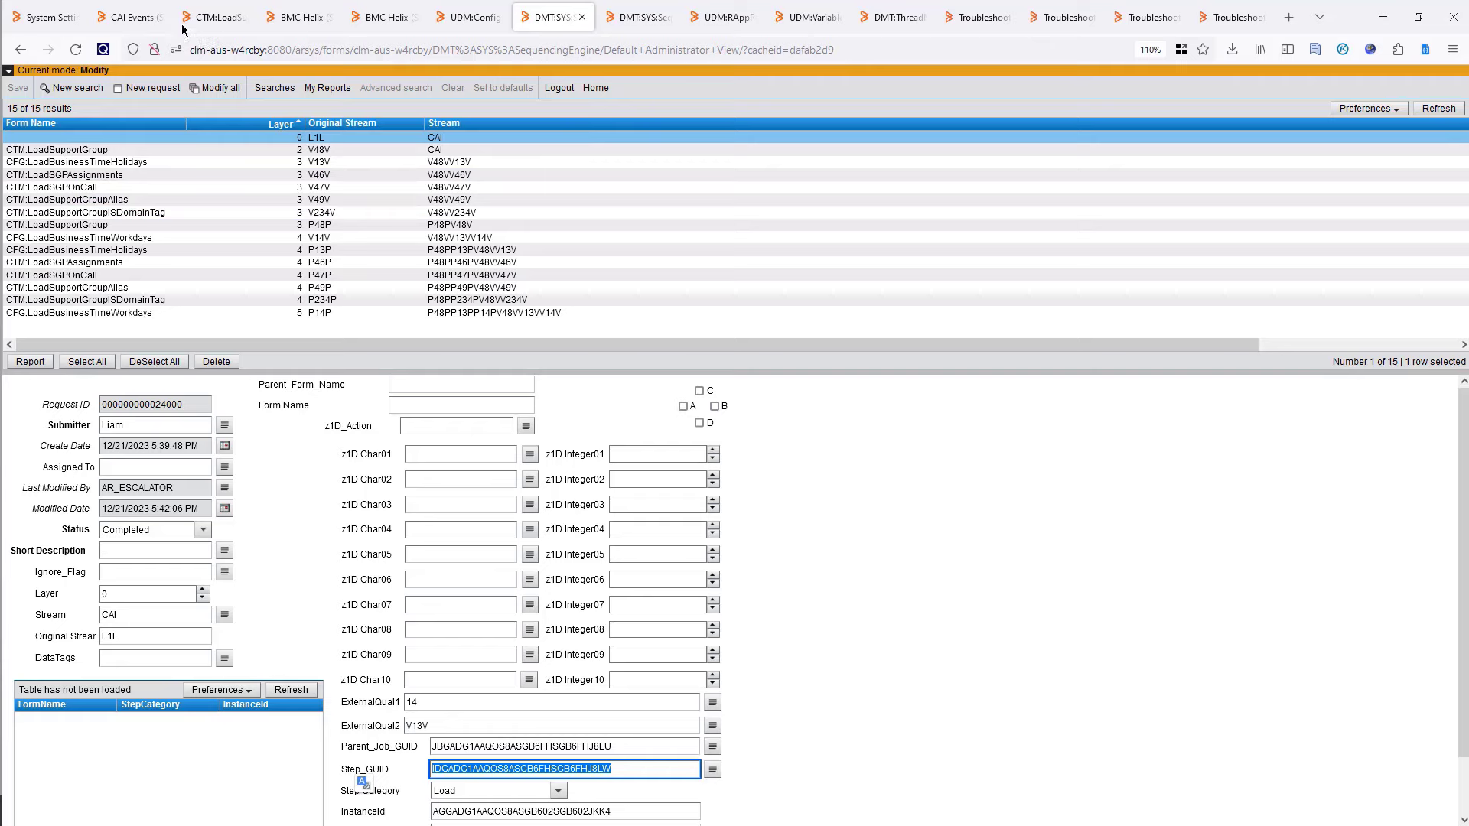
pyautogui.click(125, 18)
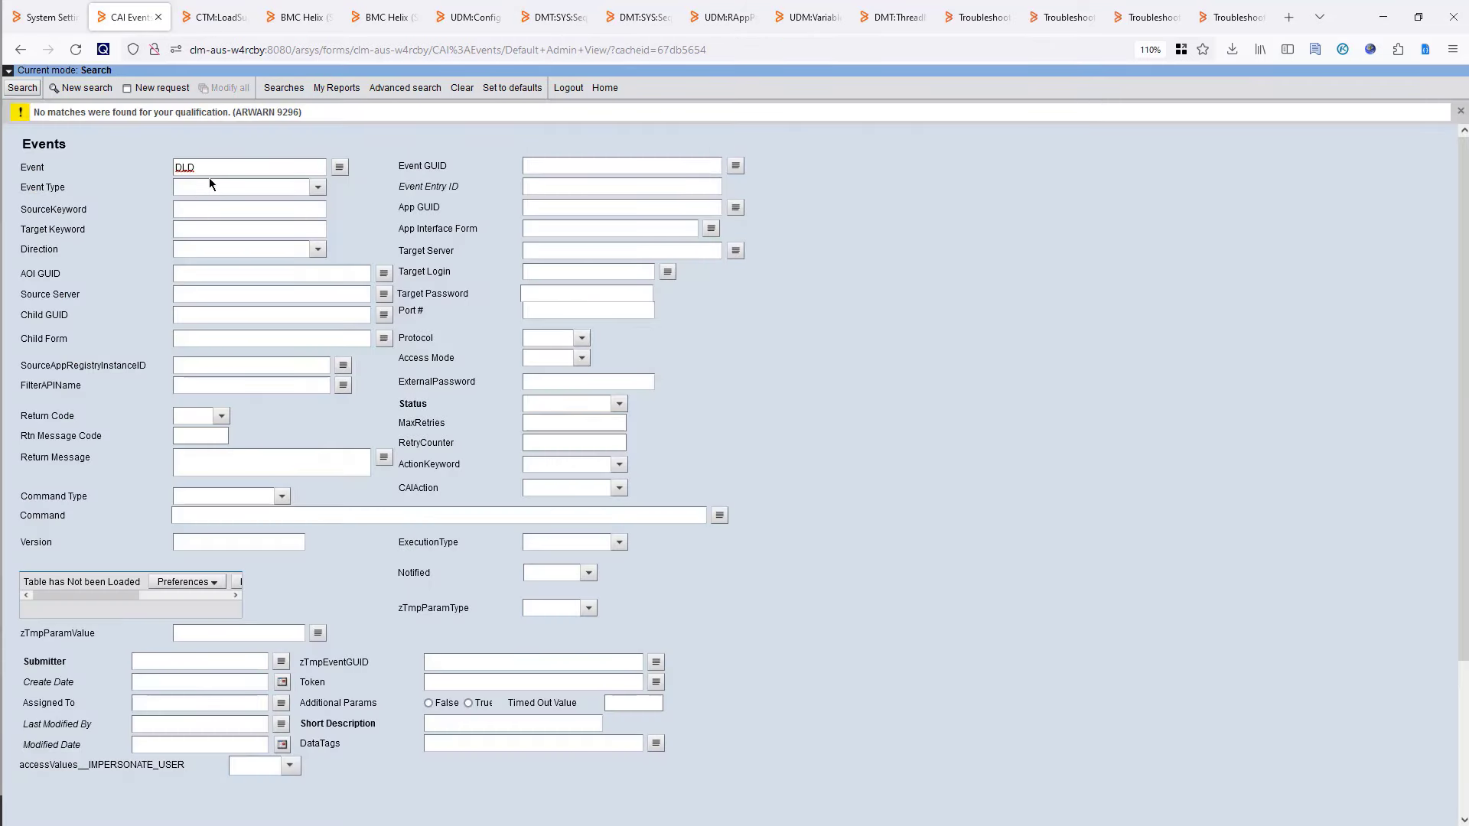
pyautogui.click(23, 87)
pyautogui.click(217, 167)
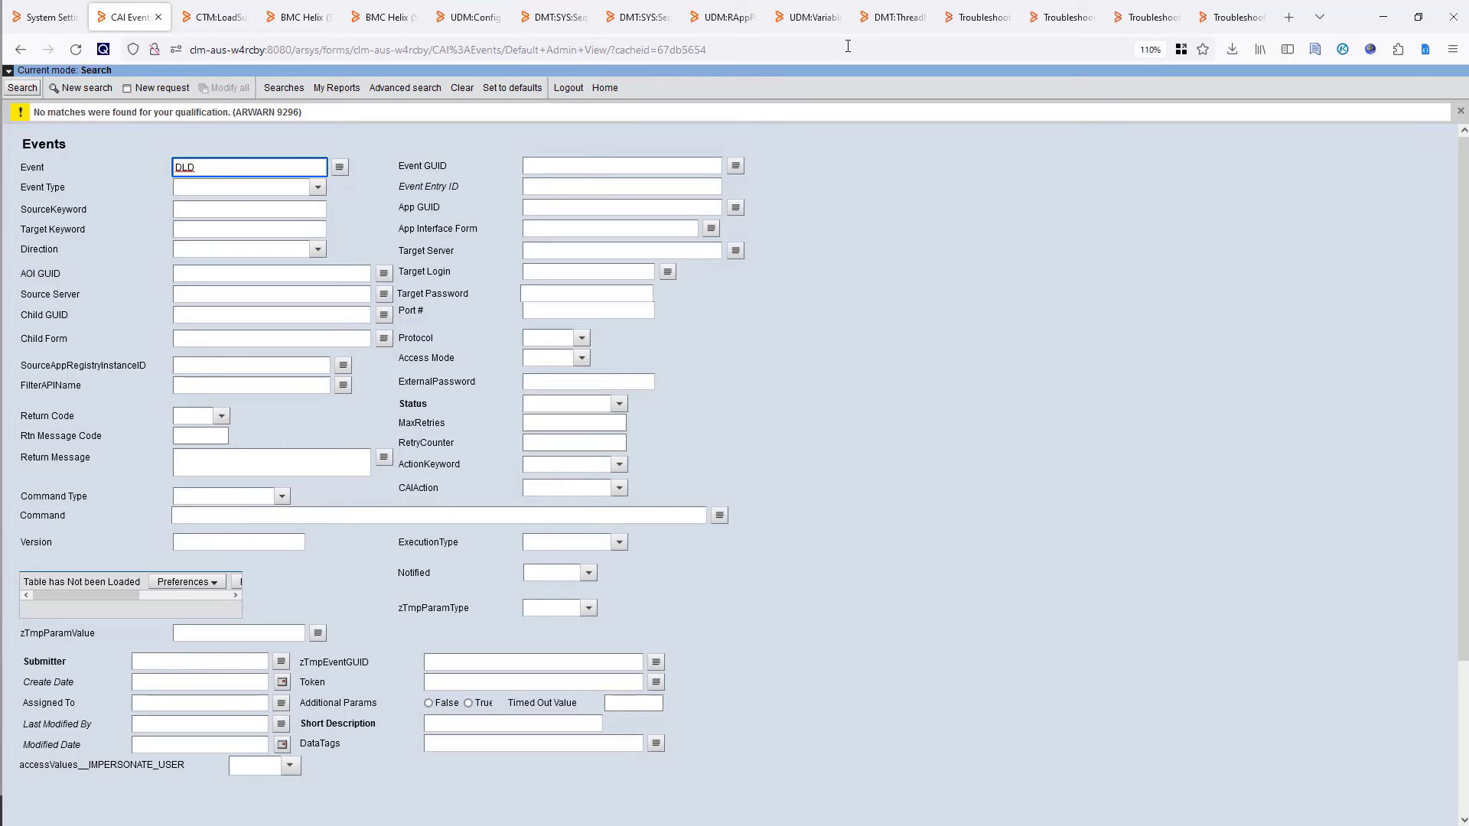
# Search the DMT:ThreadManager form for all records using % as the Request ID.
pyautogui.click(894, 17)
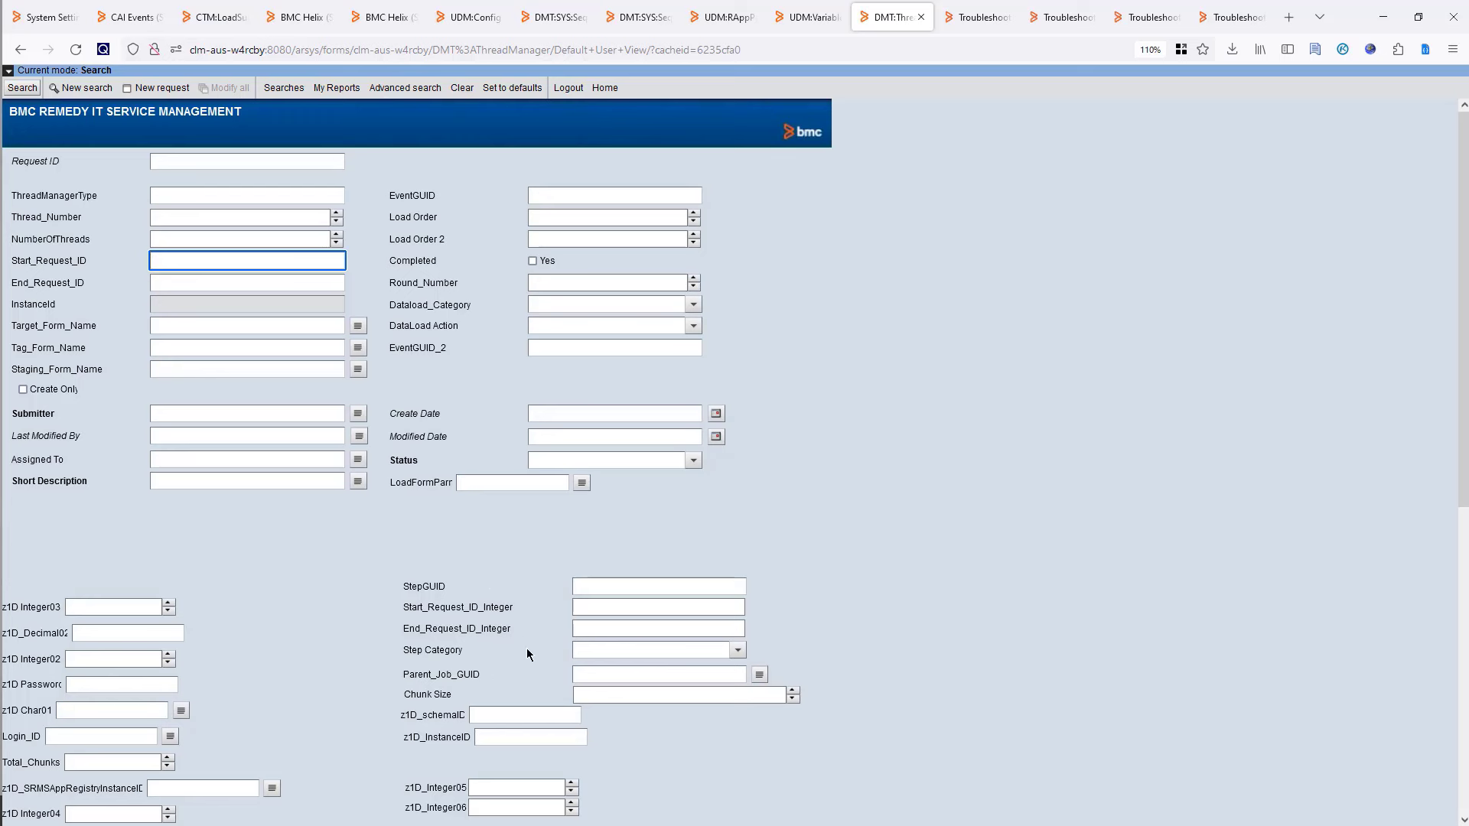
pyautogui.click(596, 630)
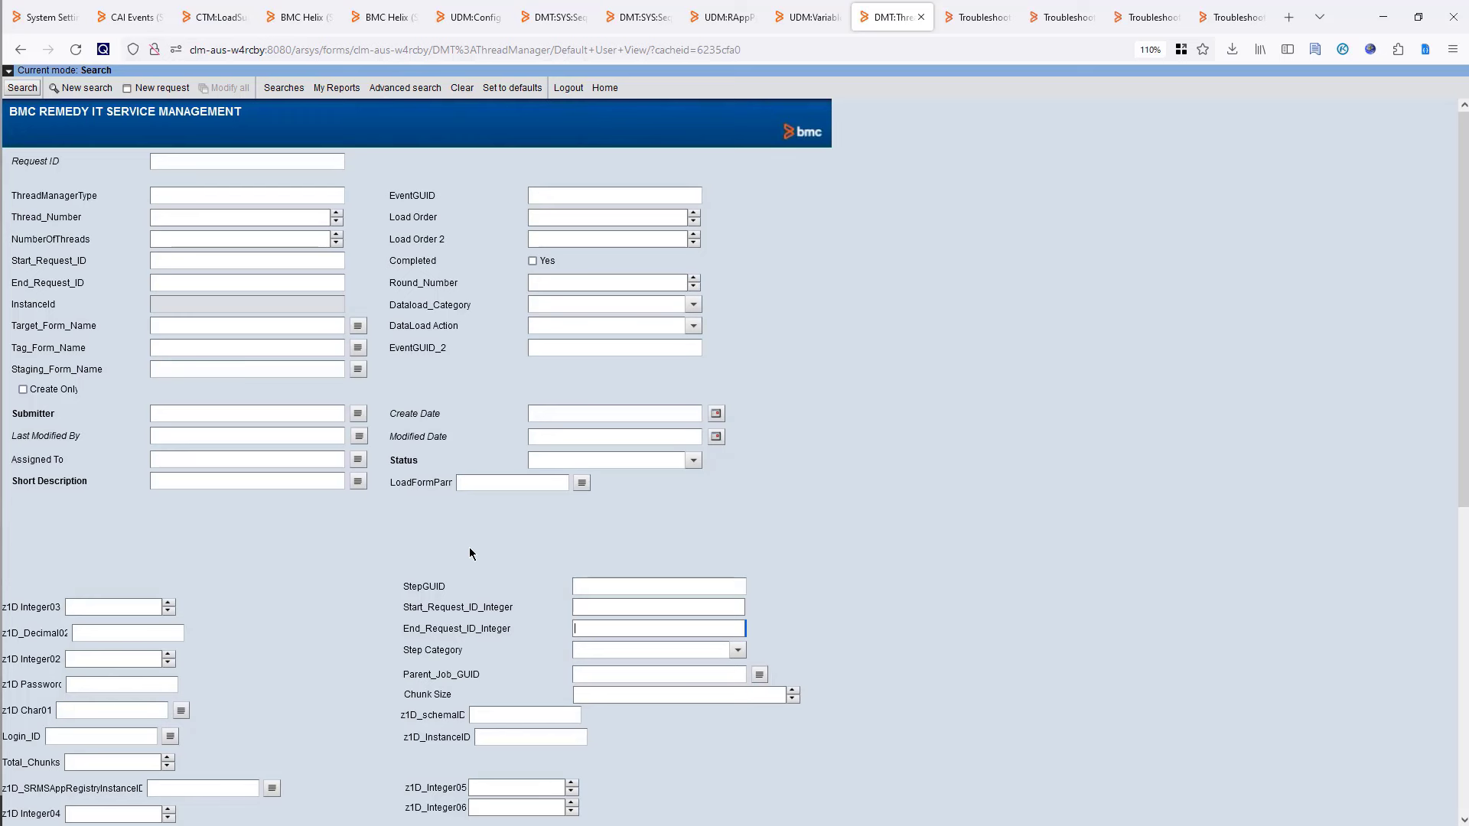
pyautogui.click(262, 163)
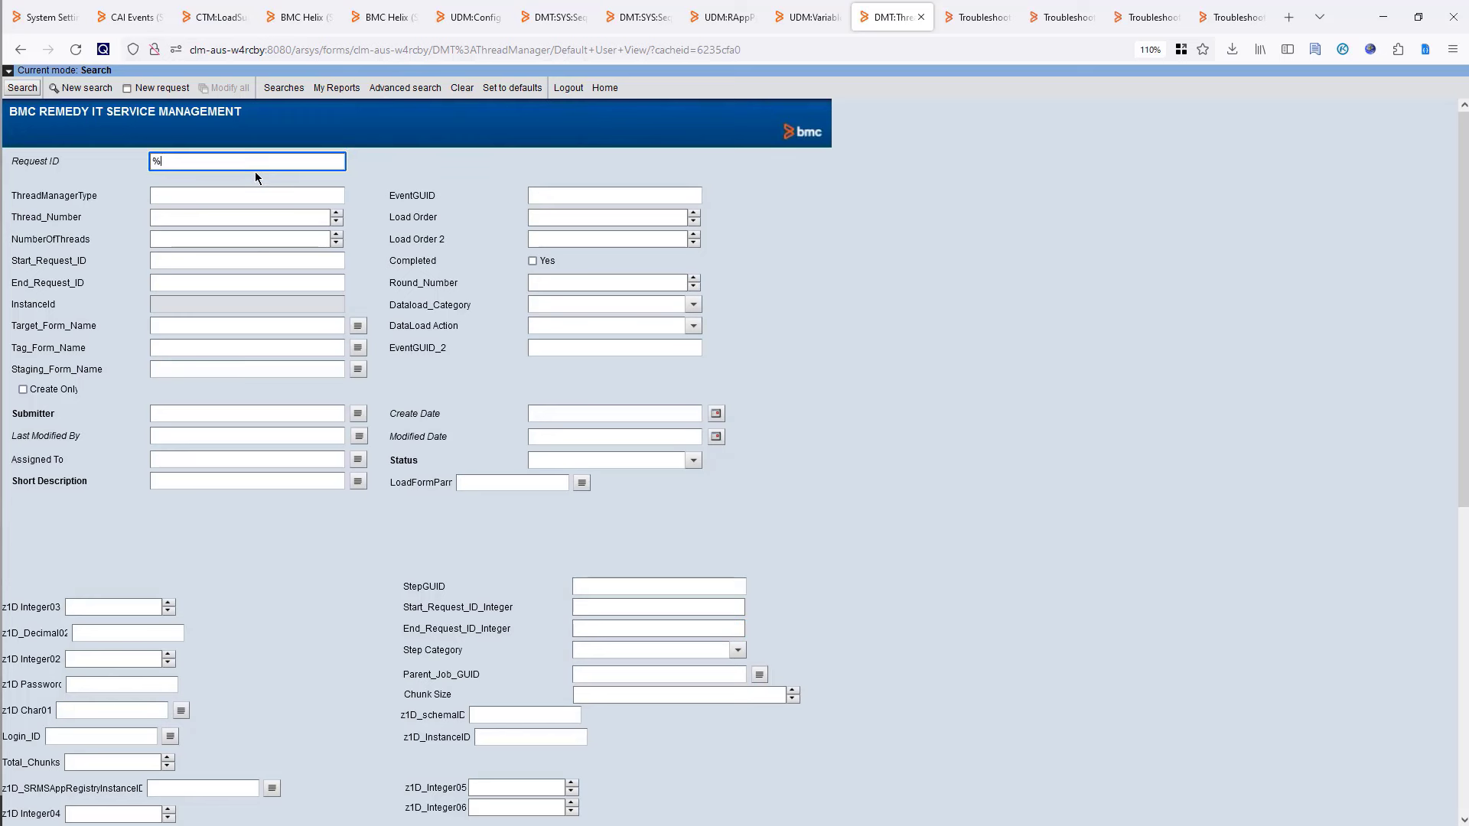
pyautogui.press('Return')
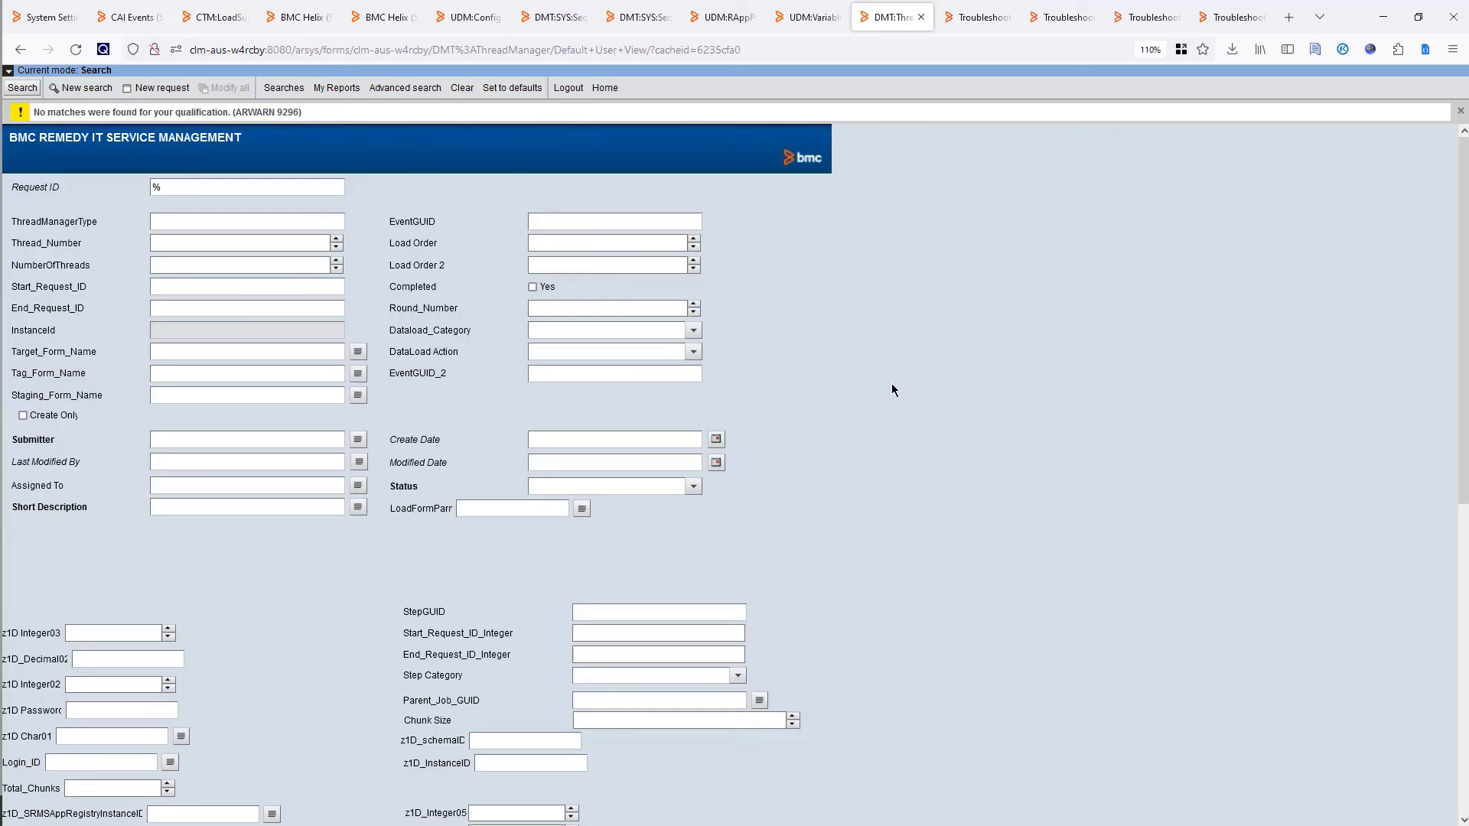
# Search the DMT:SYS:SequencingEngine form with the advanced qualification 'Parent_Job_GUID' != "DO NOT REMOVE" and enlarge the results list.
pyautogui.click(554, 19)
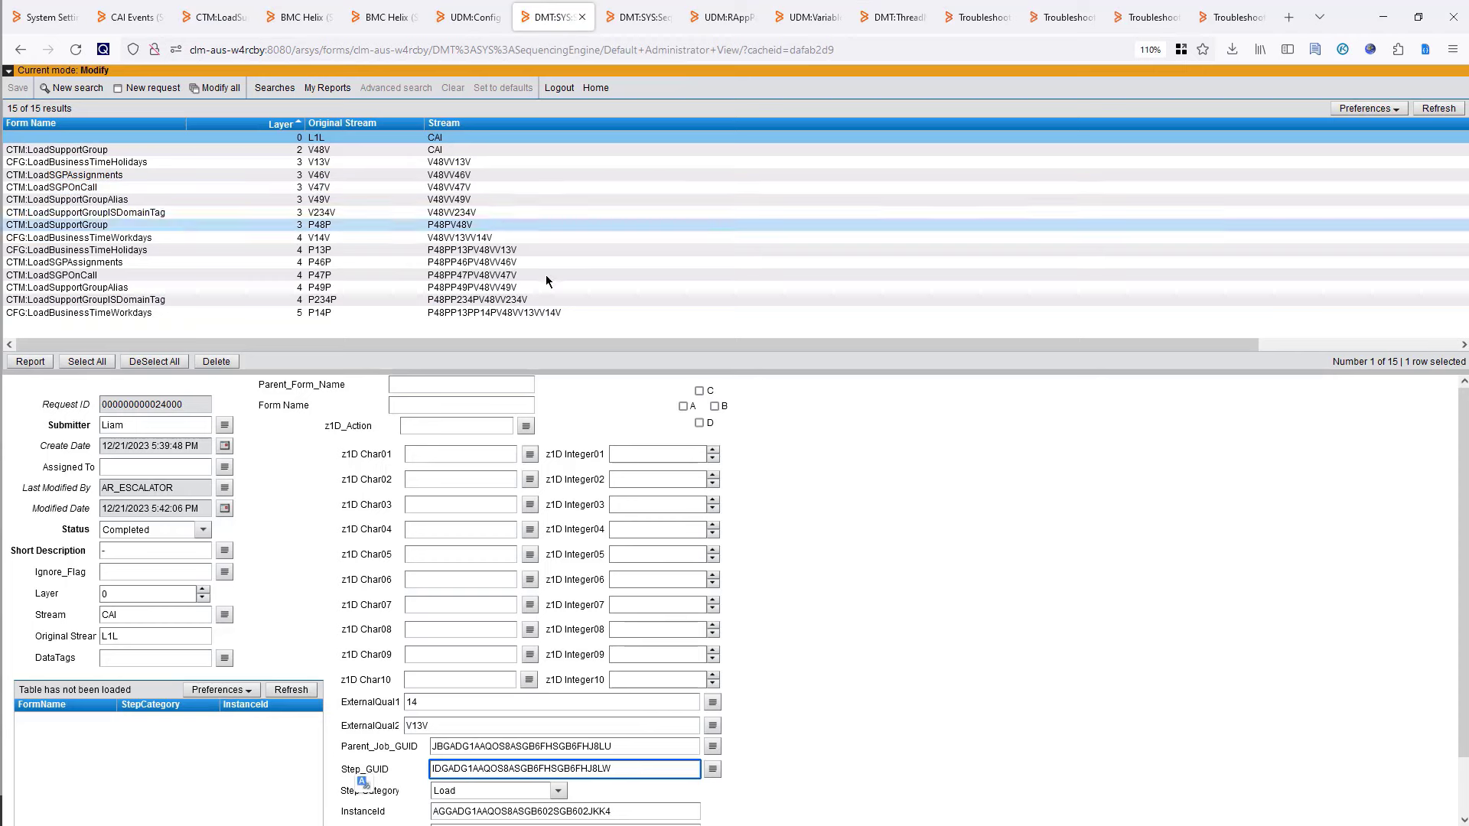
pyautogui.click(635, 18)
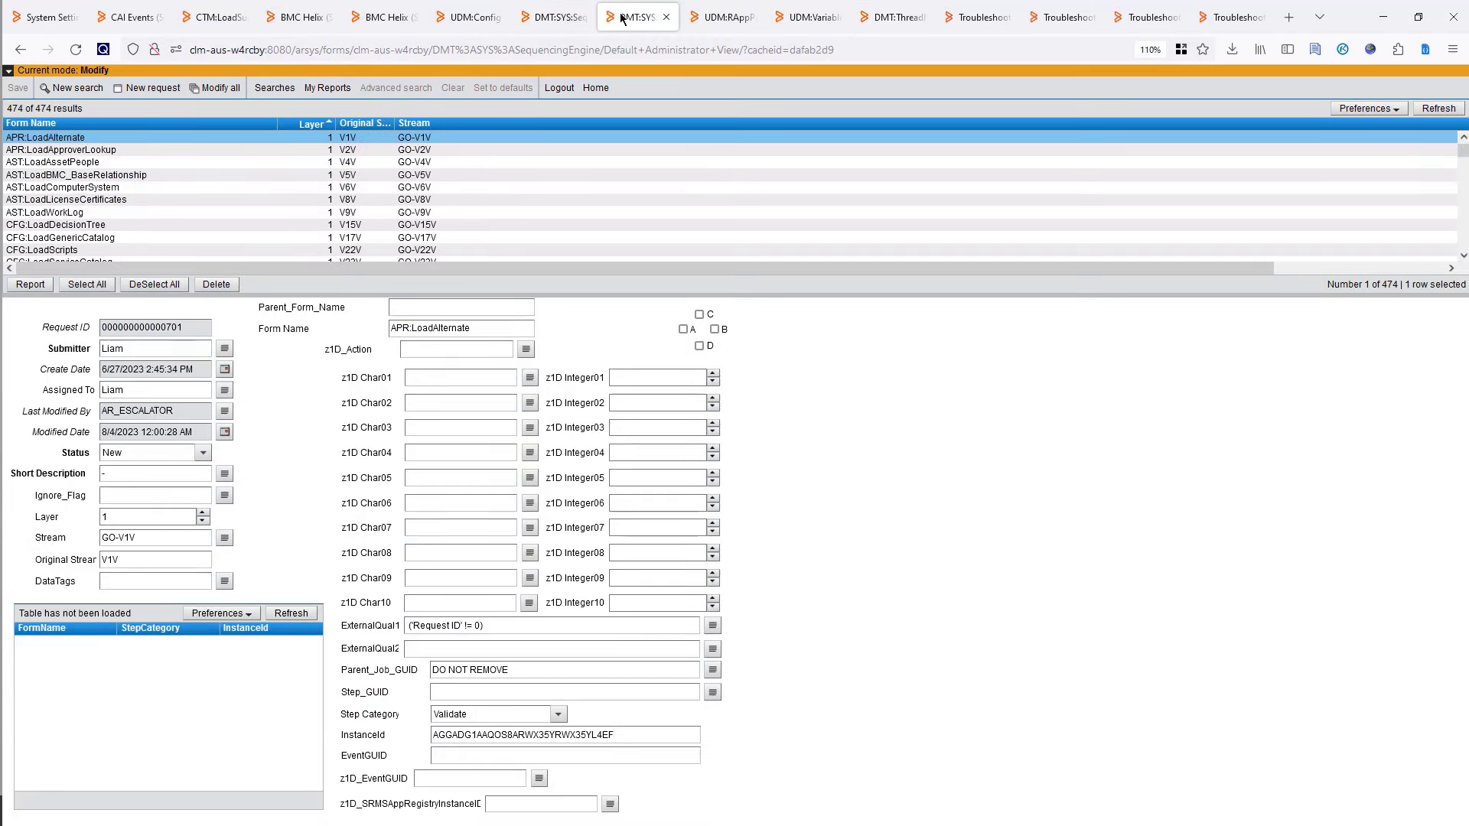
pyautogui.moveTo(529, 676); pyautogui.dragTo(360, 701)
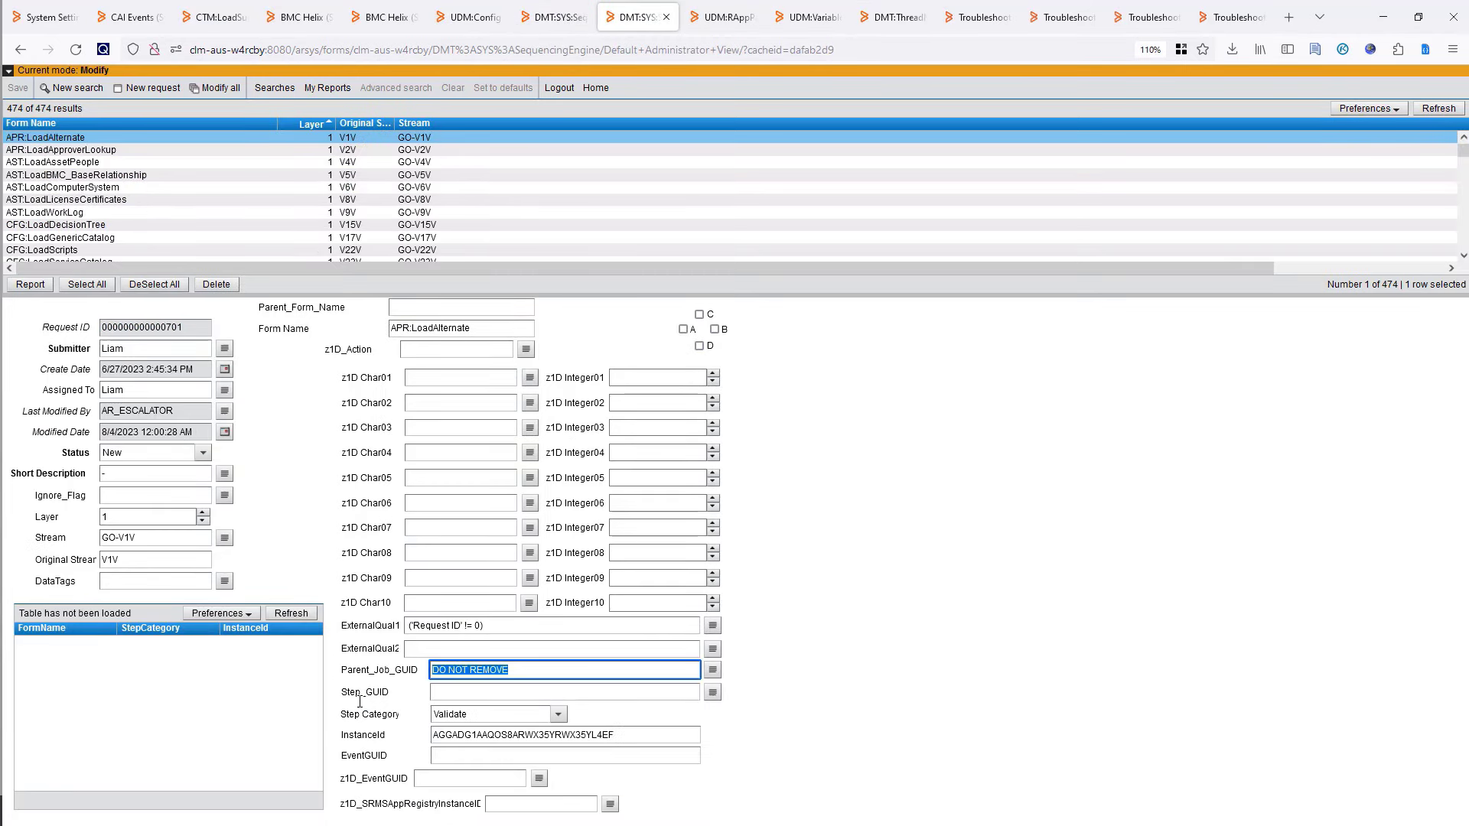
pyautogui.click(274, 89)
pyautogui.click(73, 88)
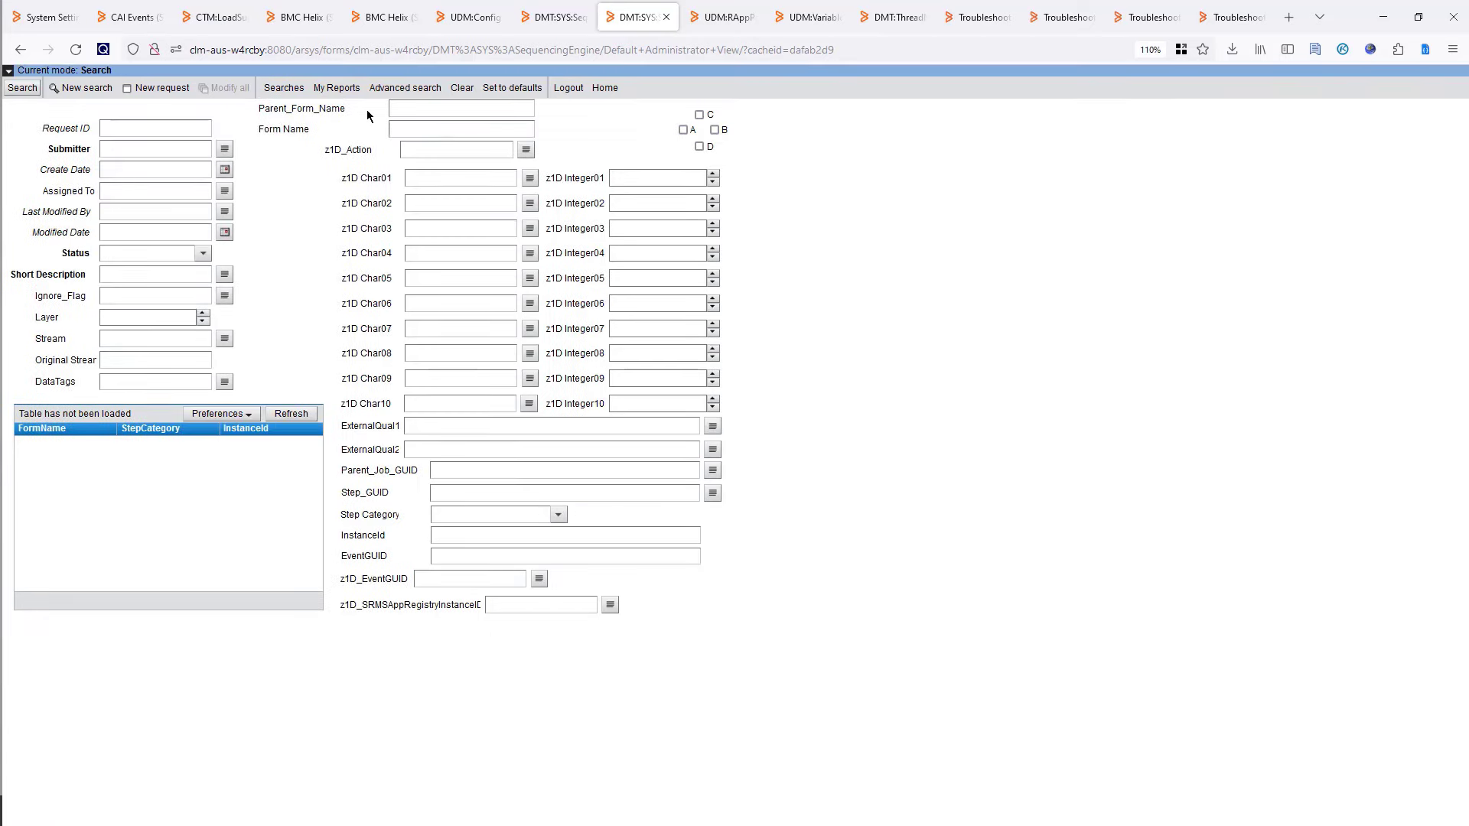
pyautogui.click(403, 88)
pyautogui.click(387, 481)
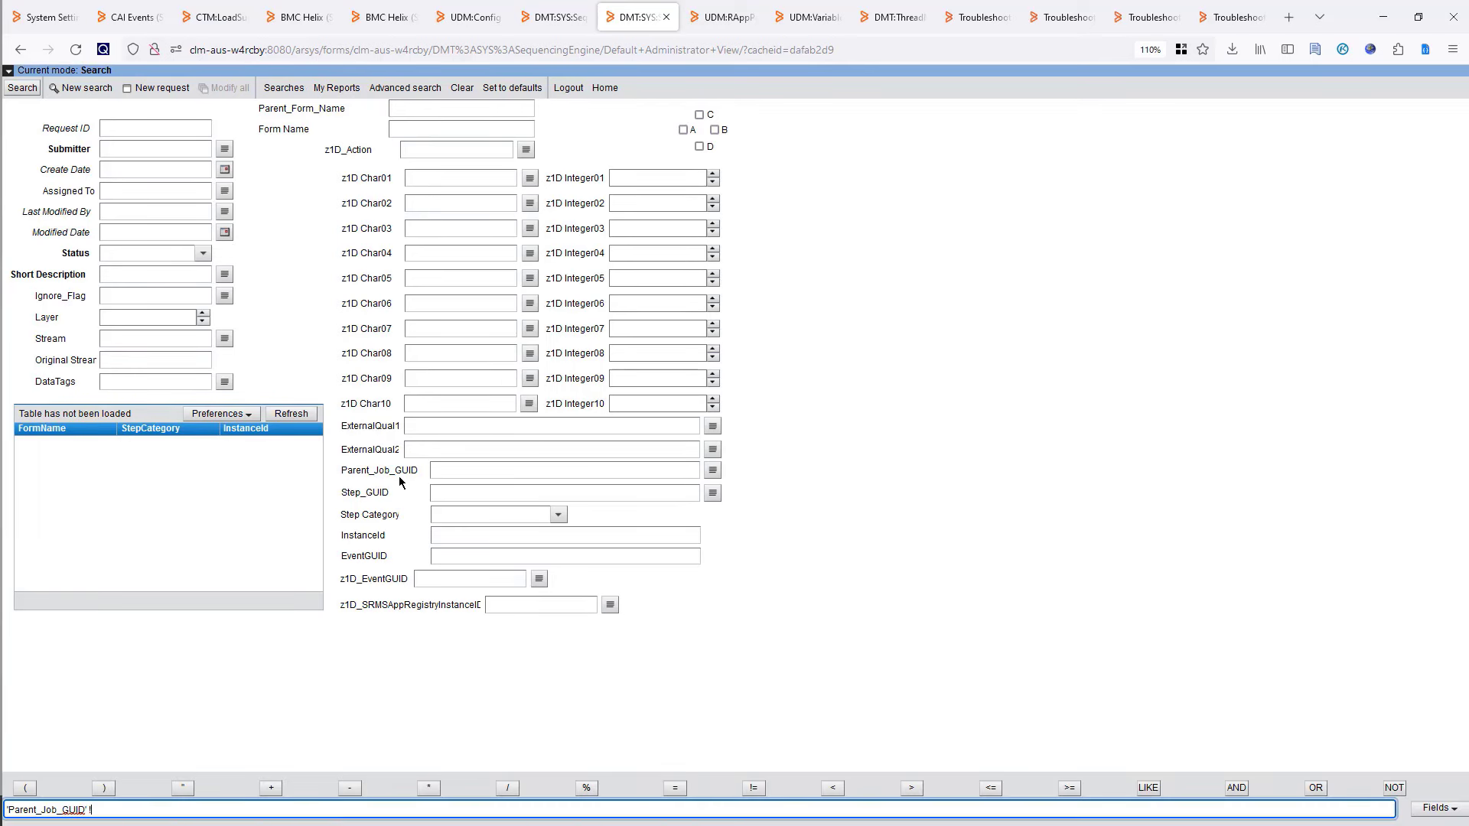
pyautogui.write('!= "DO NOT REMOVE')
pyautogui.click(22, 88)
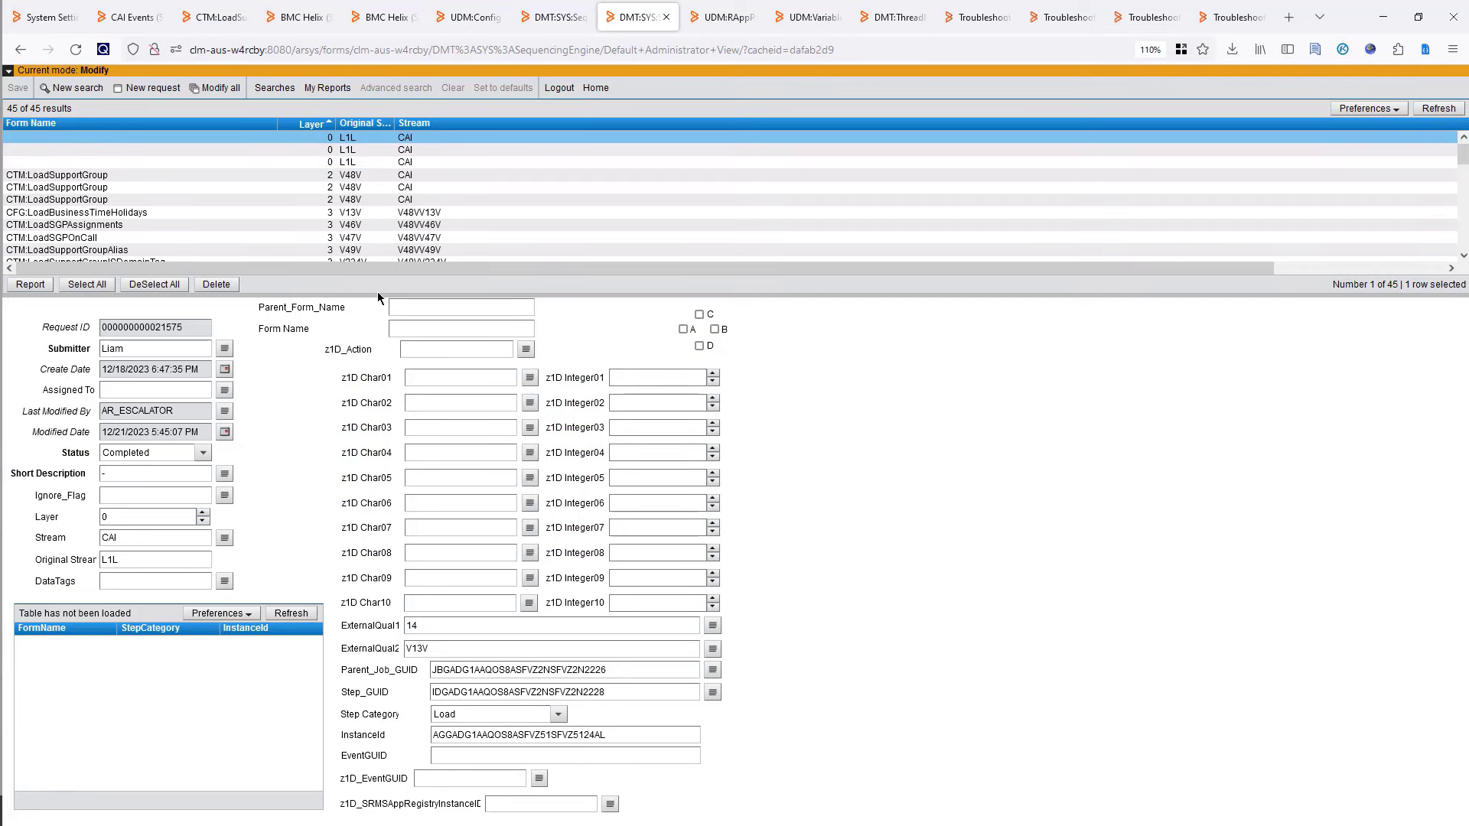
pyautogui.moveTo(381, 296); pyautogui.dragTo(464, 767)
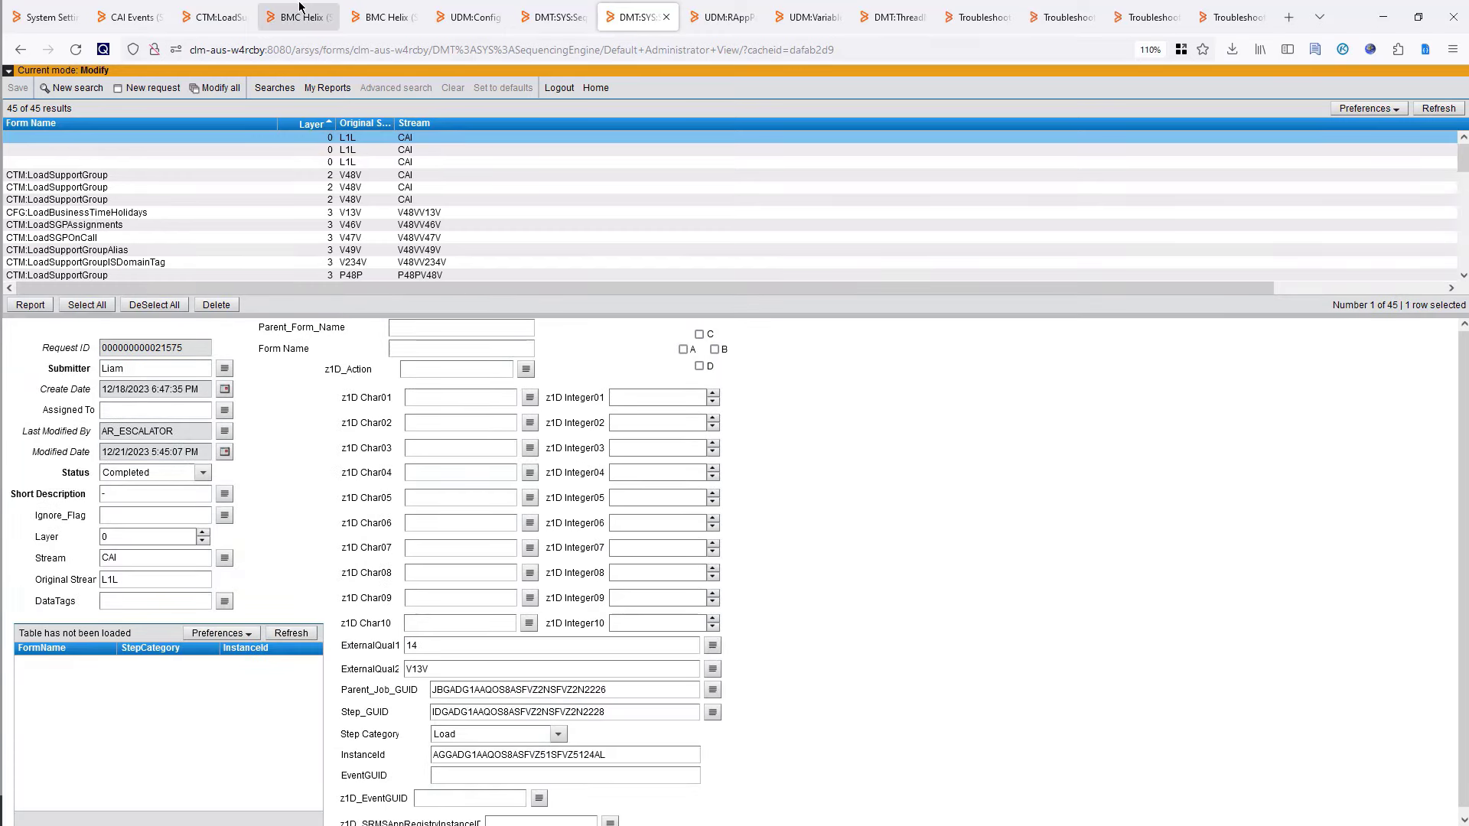
# Open the Load Support Group step's parent job, Job 123 with spreadsheet data error, and cancel the job.
pyautogui.click(381, 19)
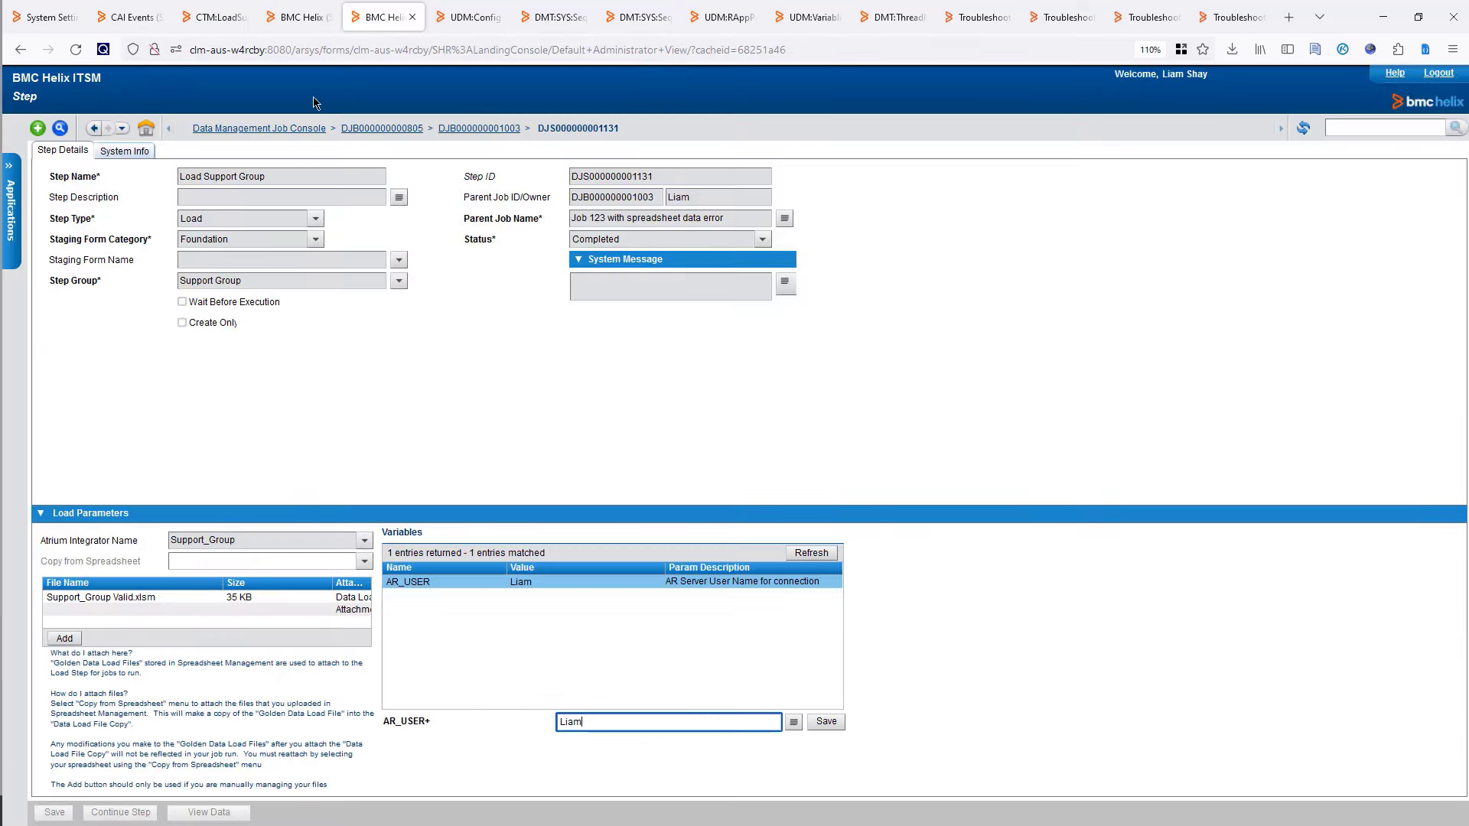
pyautogui.click(300, 17)
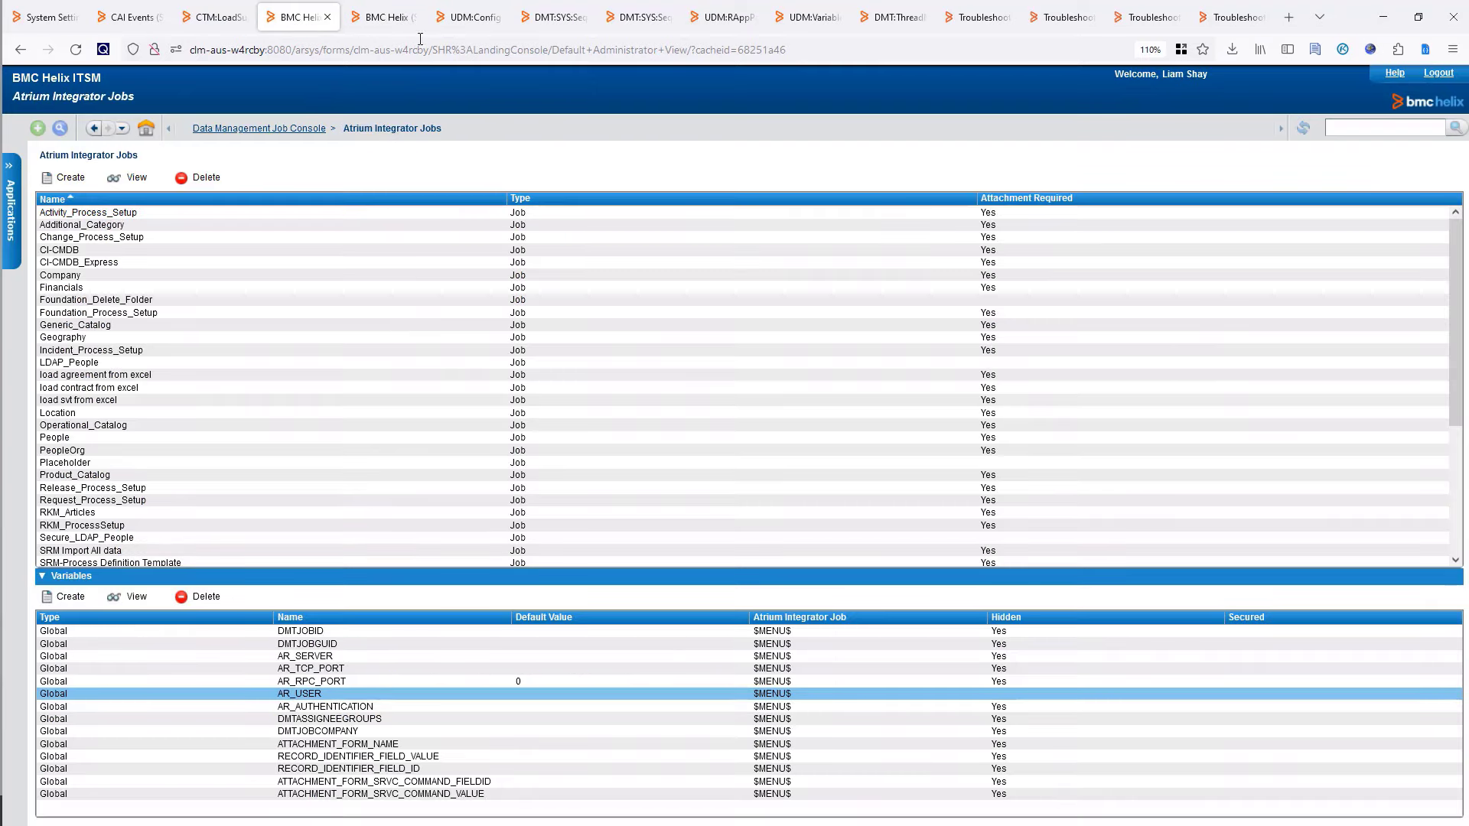
pyautogui.click(383, 17)
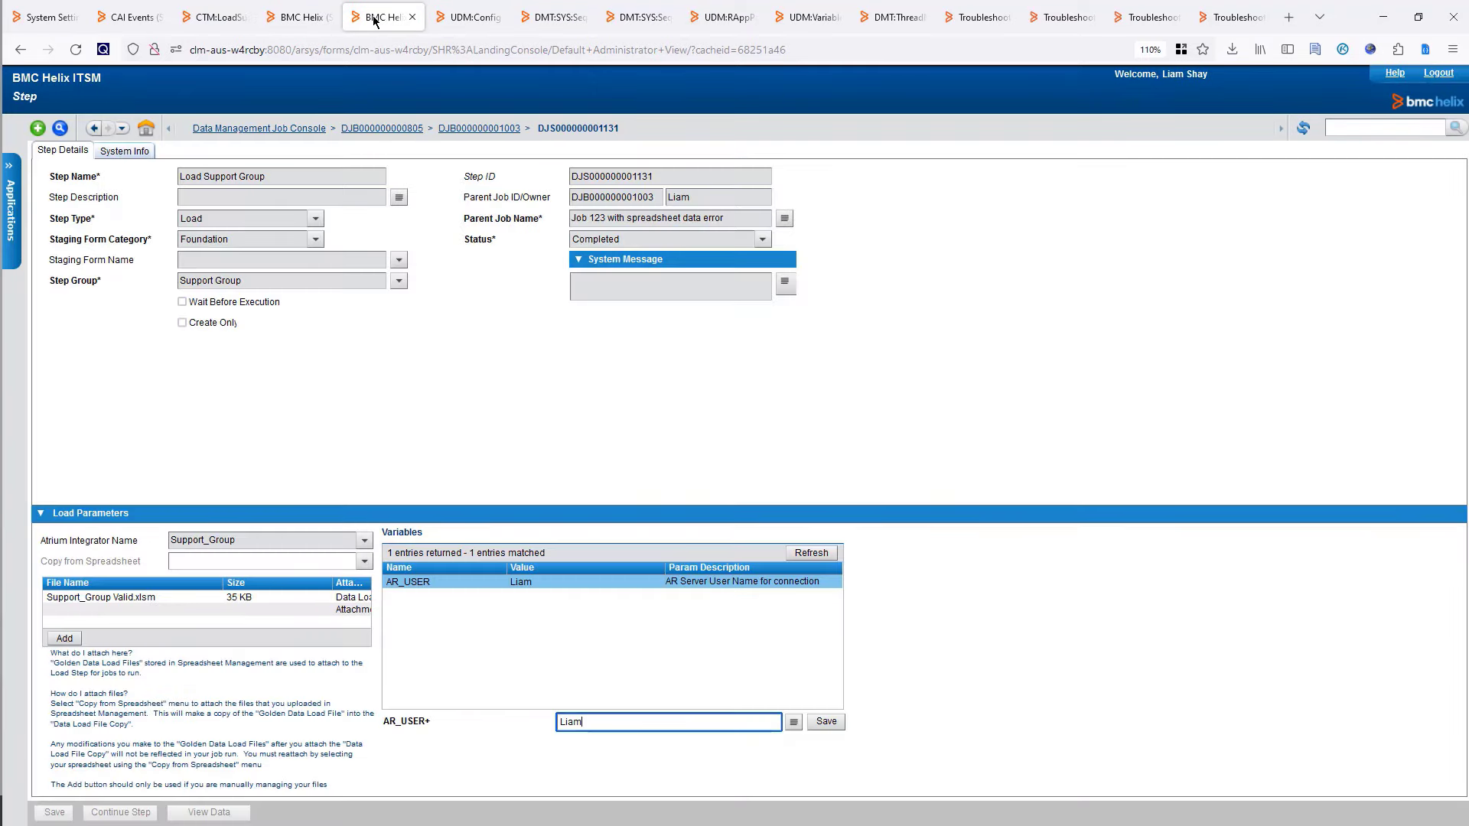
pyautogui.click(494, 129)
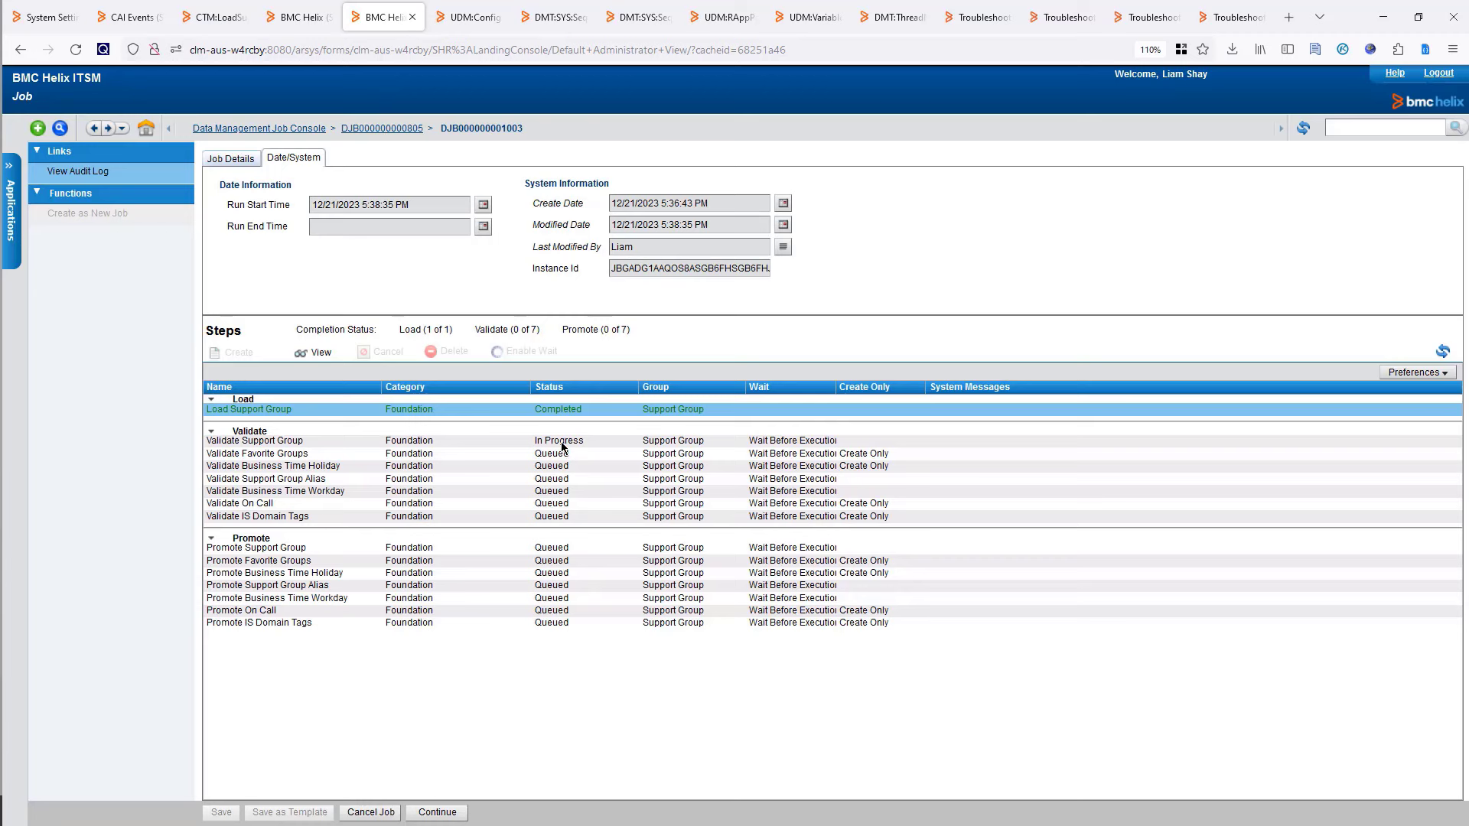
pyautogui.click(610, 516)
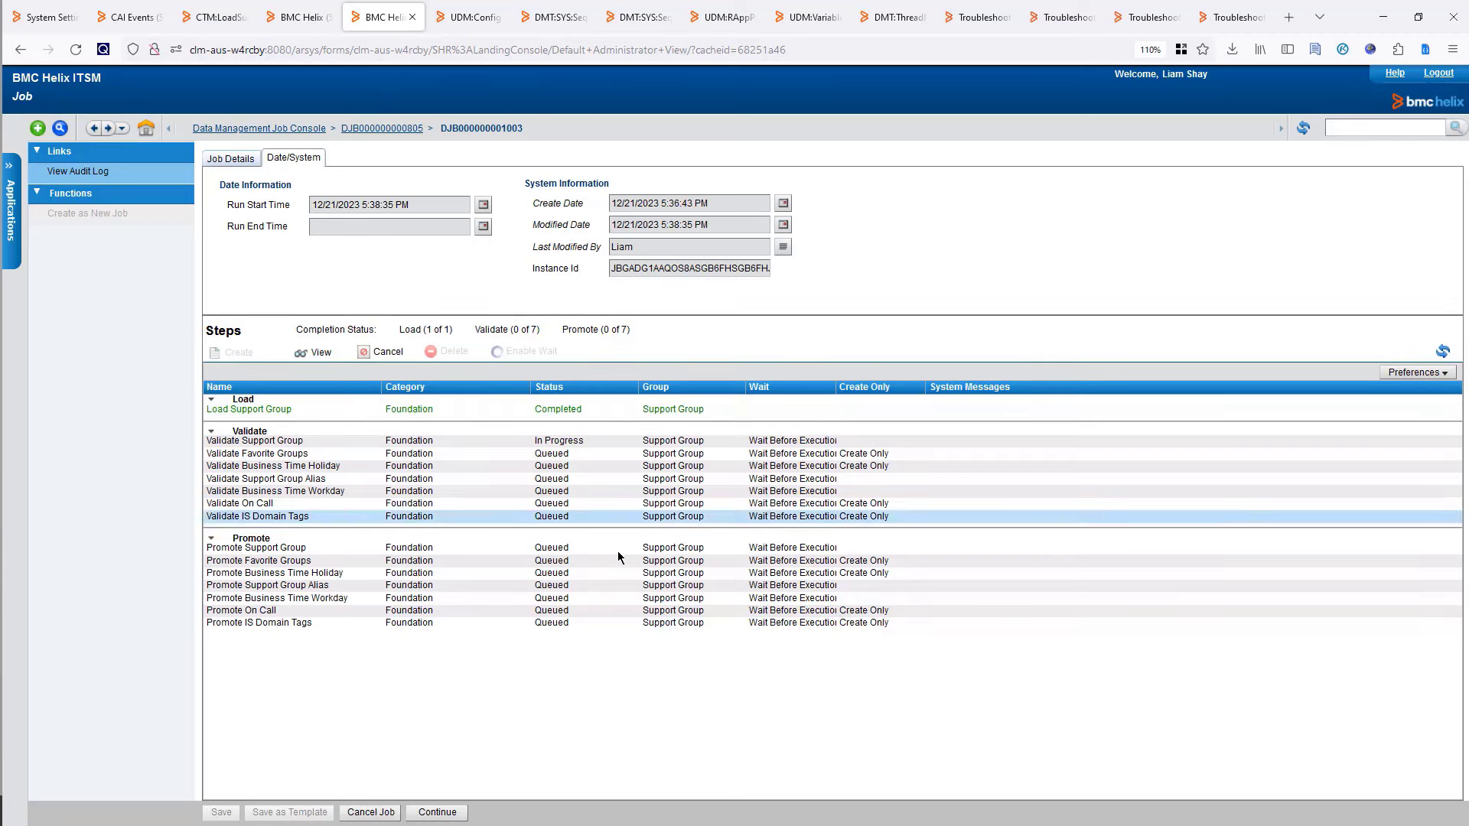
pyautogui.click(629, 598)
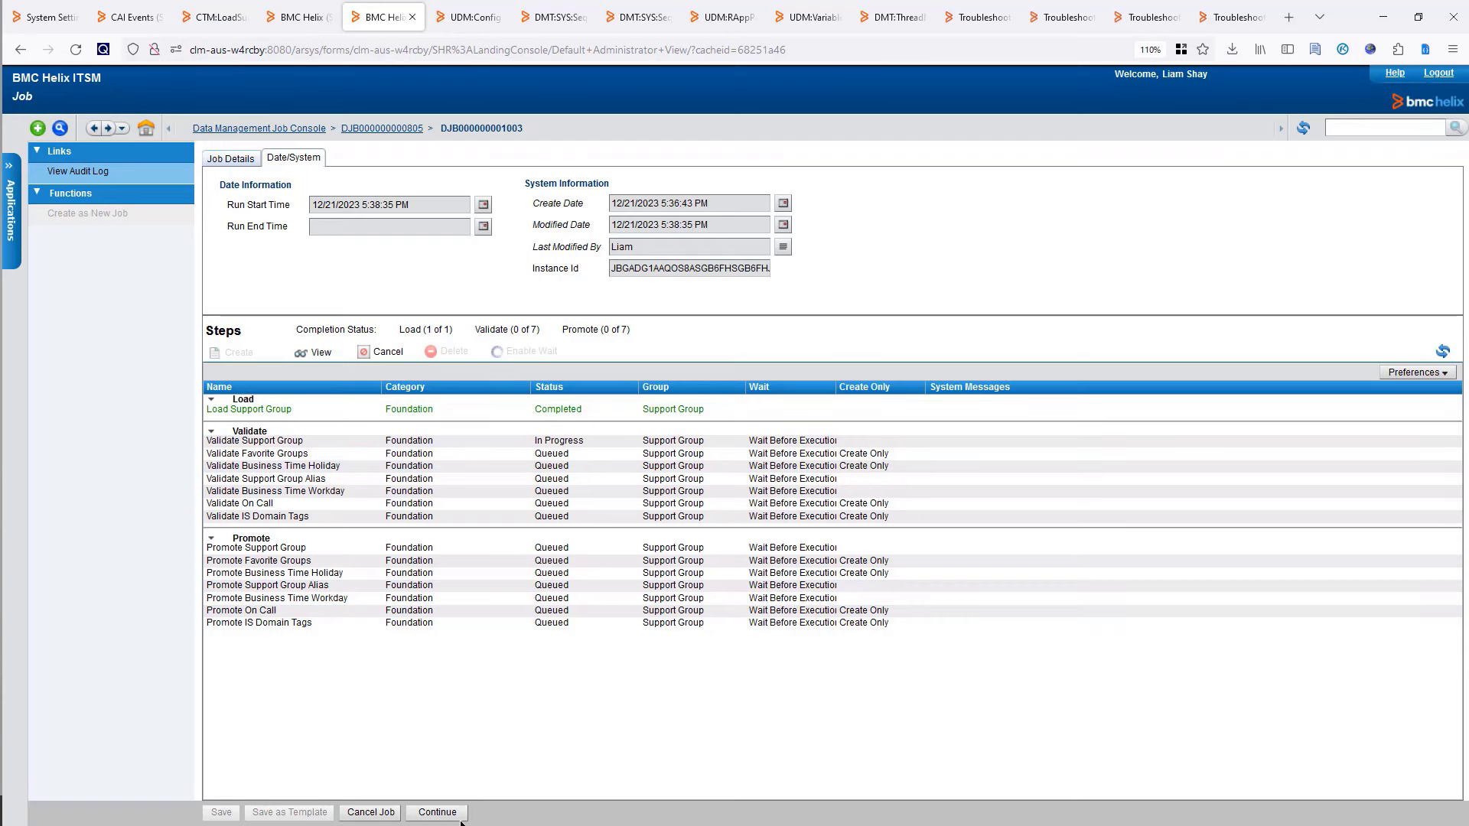
pyautogui.click(367, 812)
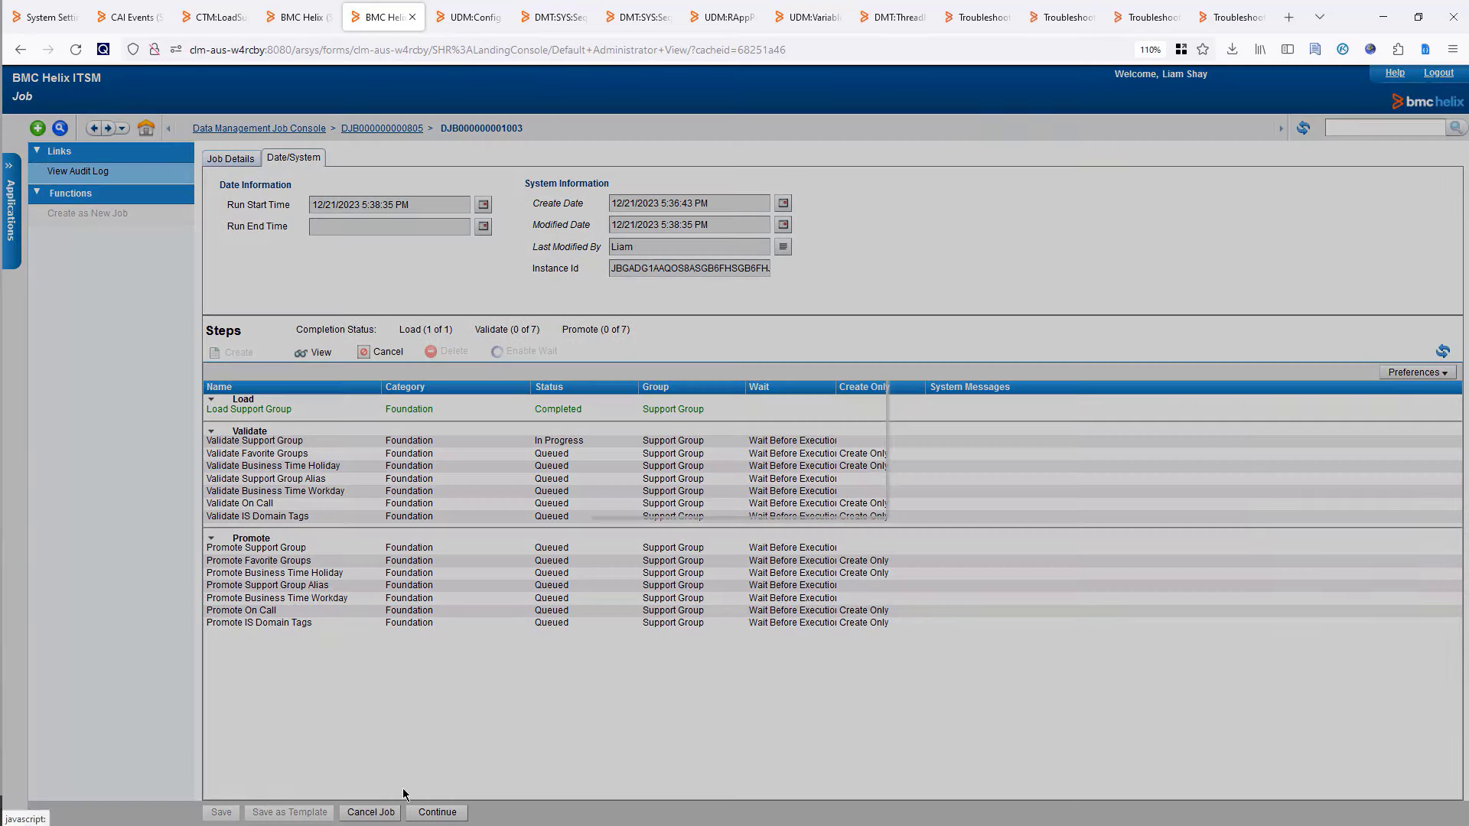
pyautogui.click(617, 494)
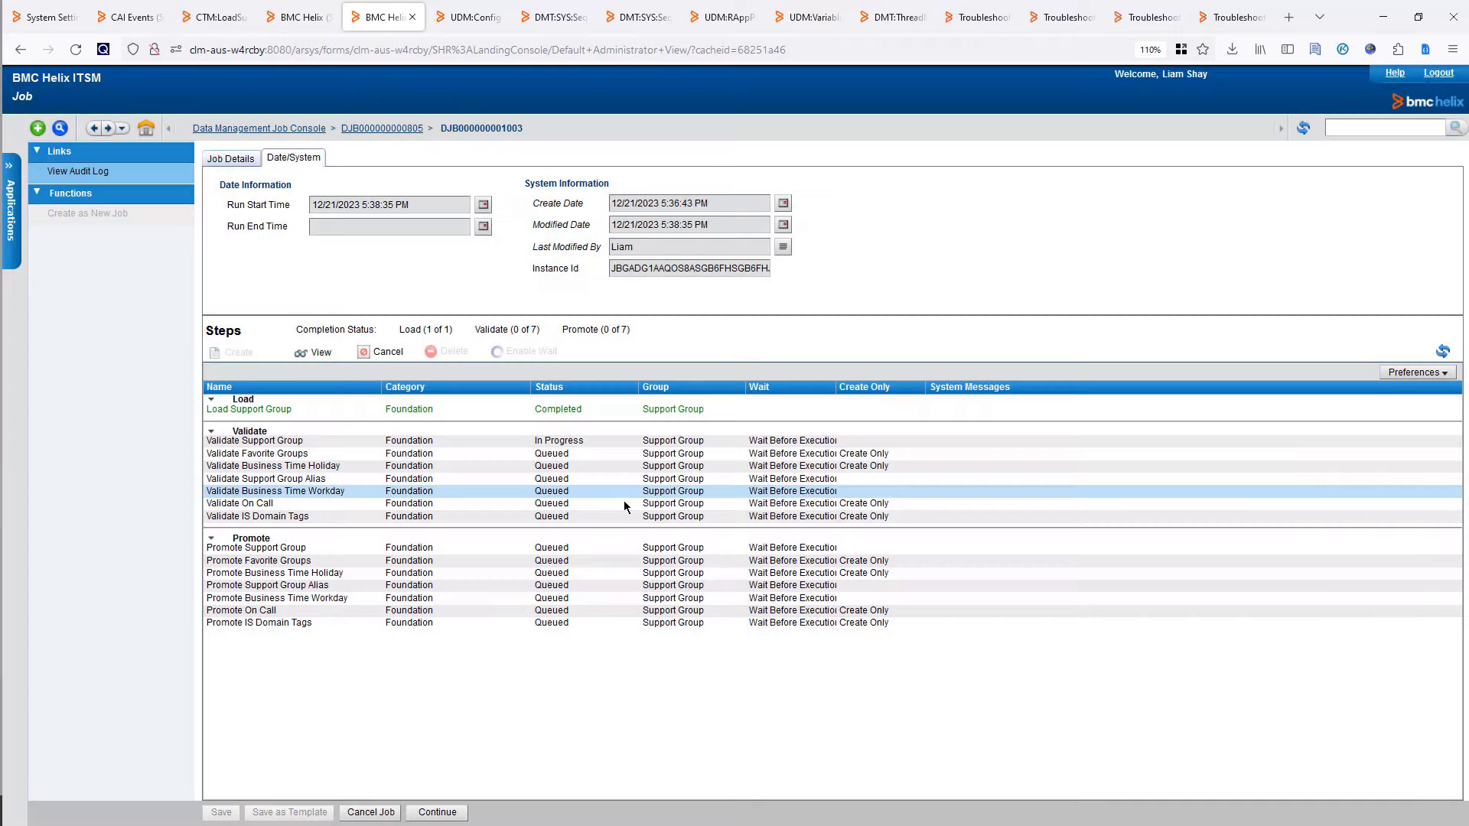
# Refresh the cancelled job's sequencing records, then rerun the recent search 'Parent_Job_GUID' != "DO NOT REMOVE" on the other sequencing form.
pyautogui.click(550, 16)
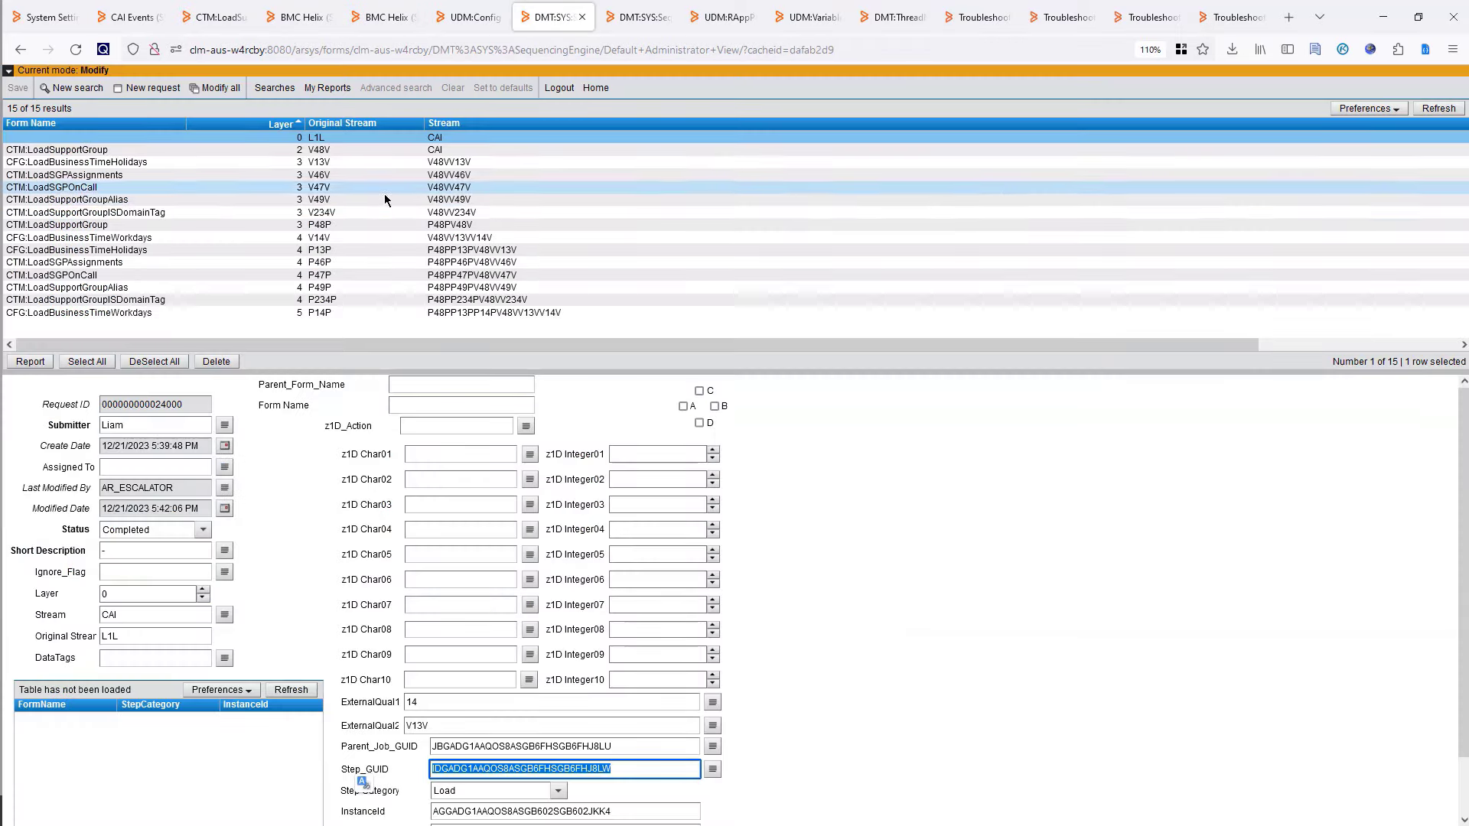
pyautogui.click(1442, 107)
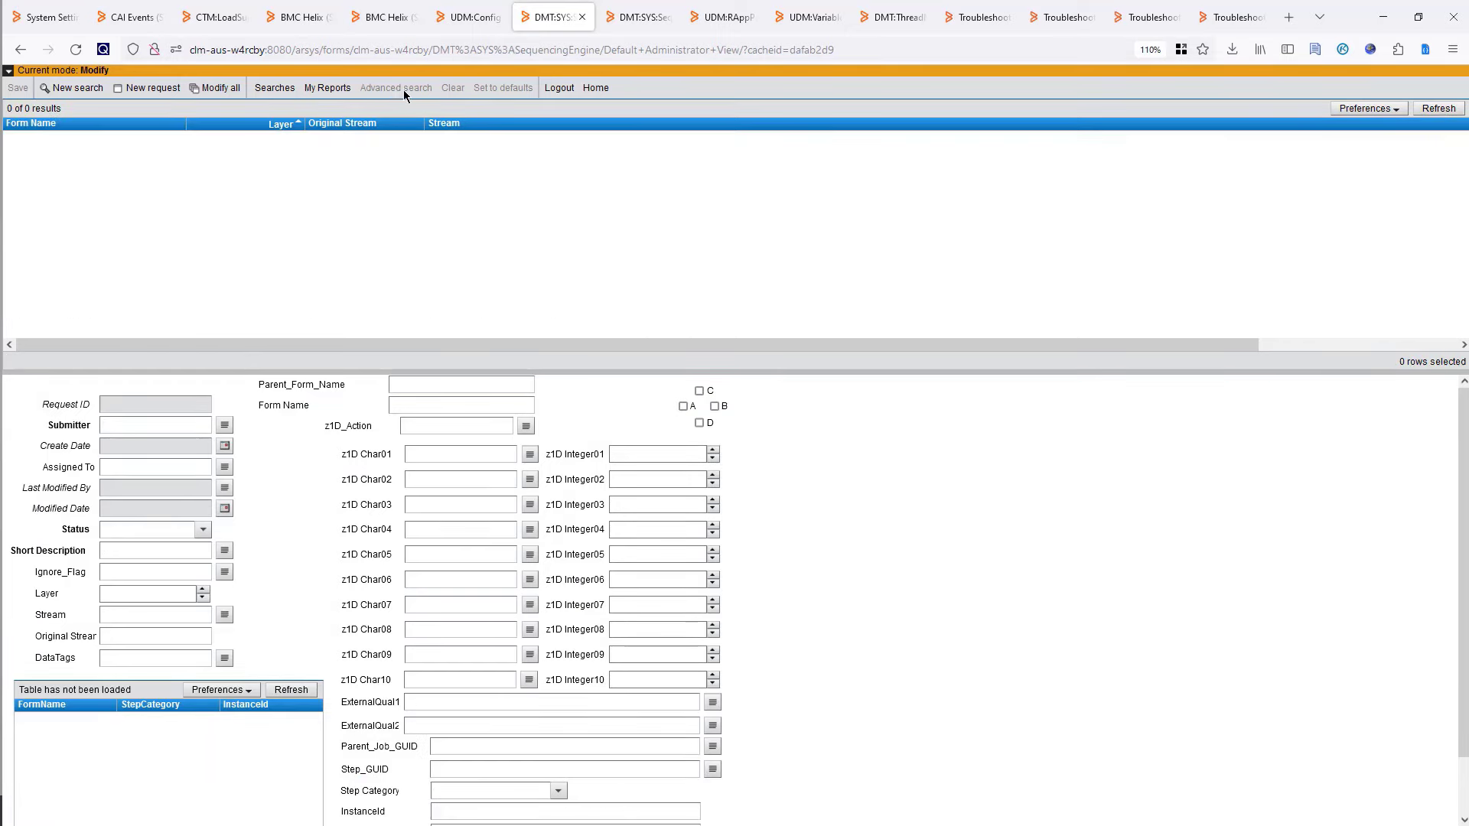
pyautogui.click(643, 16)
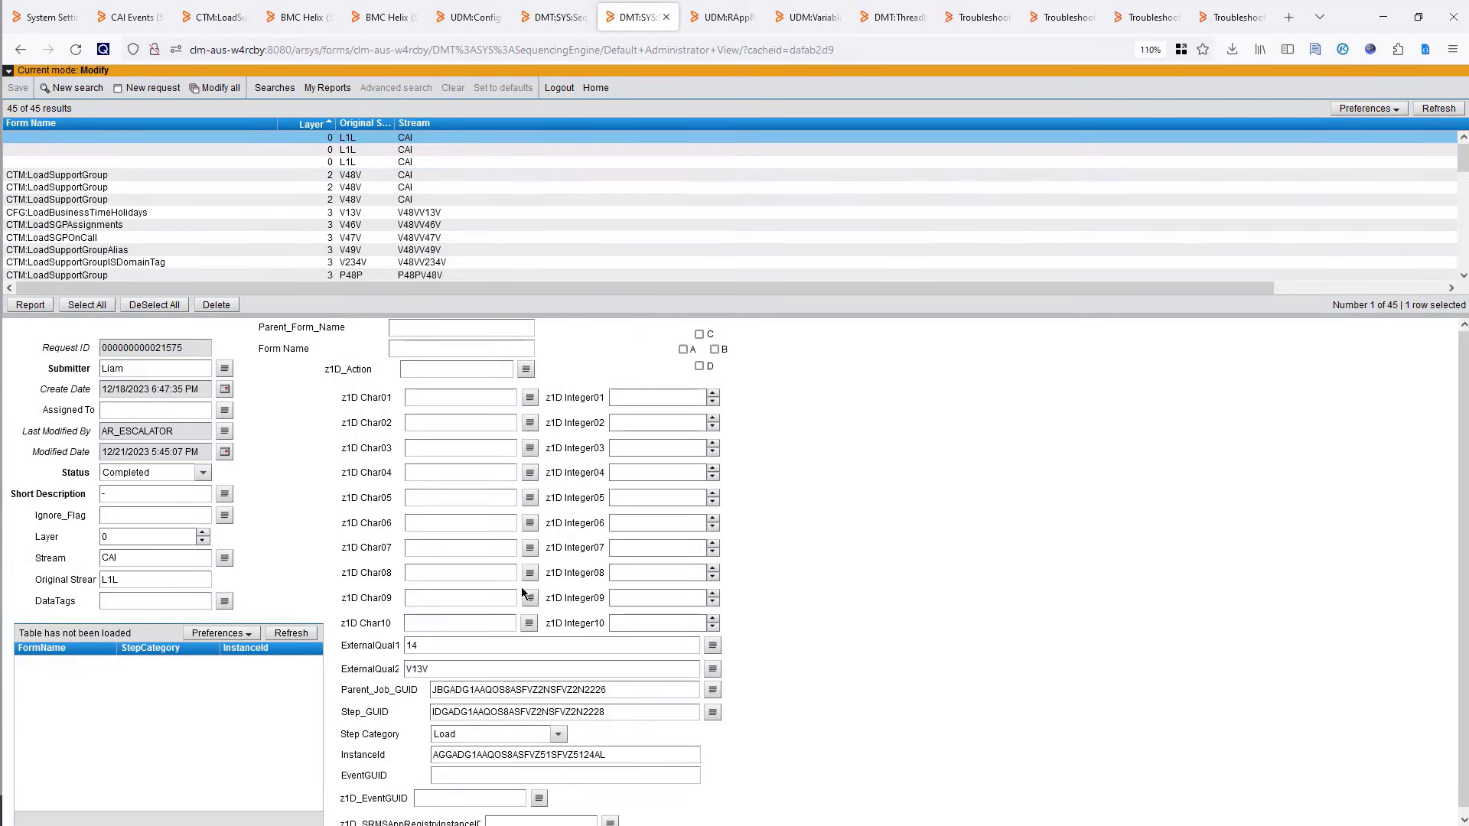
pyautogui.click(279, 93)
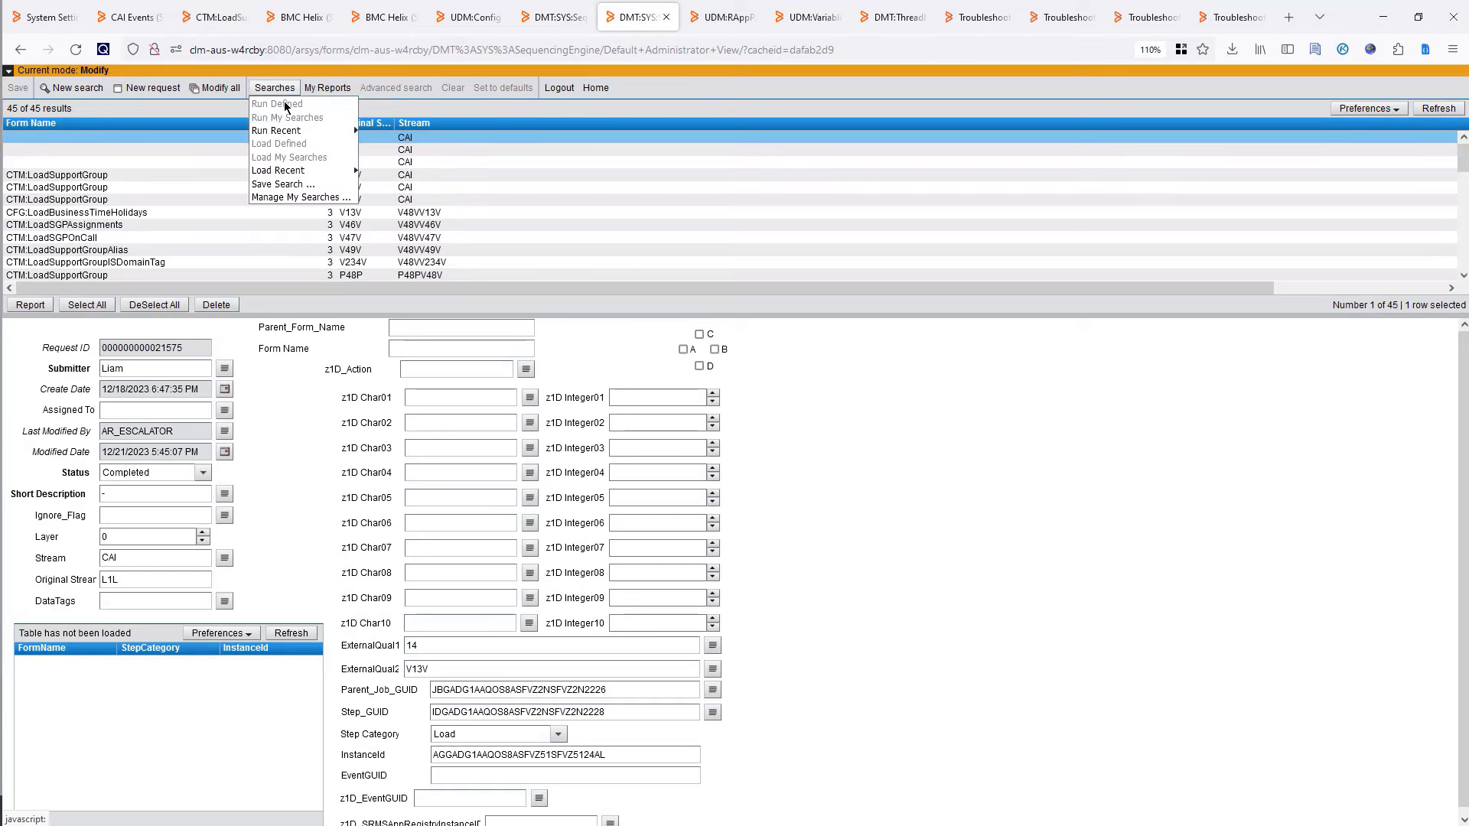
pyautogui.moveTo(348, 171)
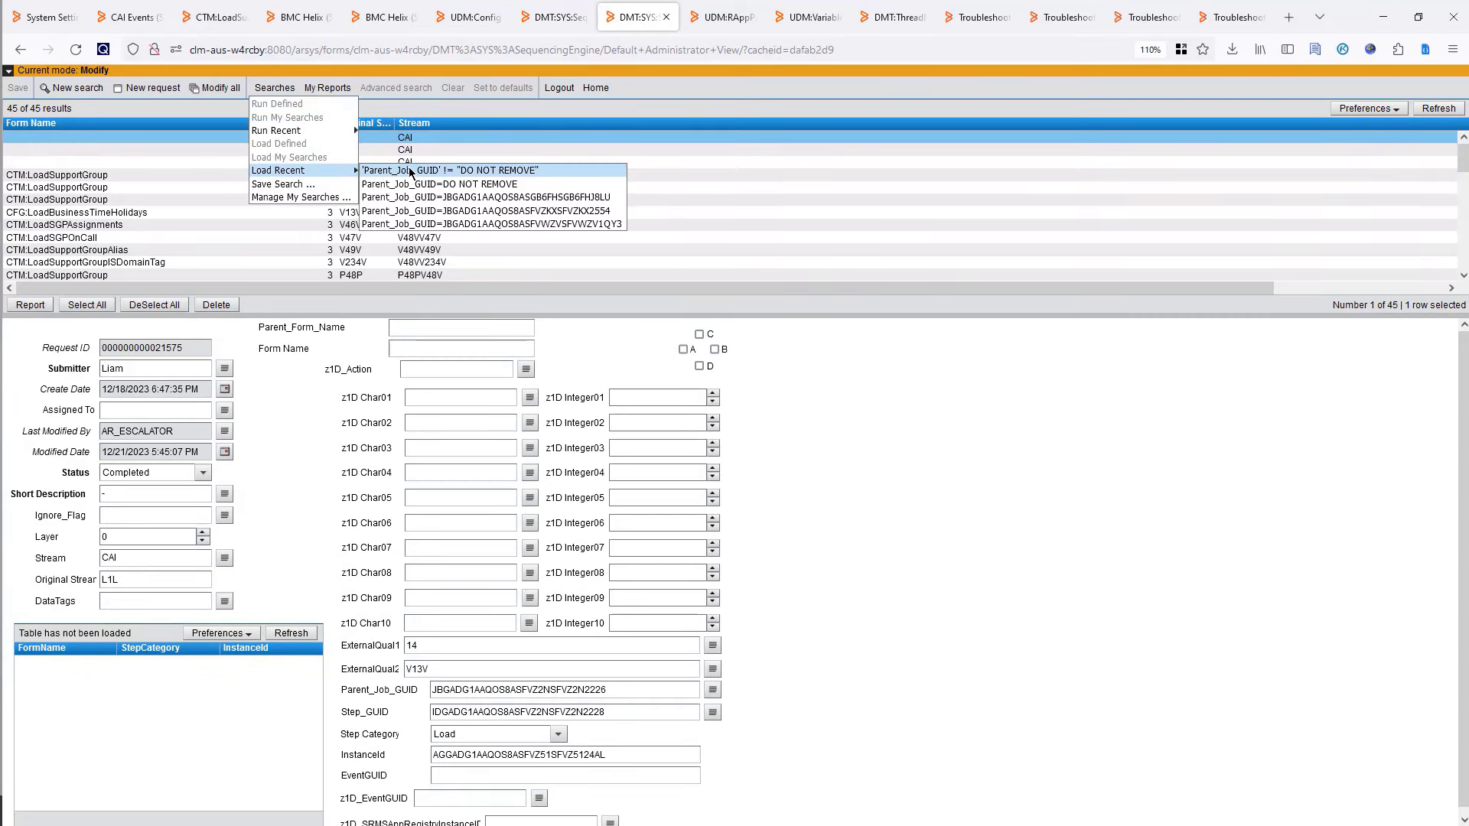
pyautogui.click(366, 223)
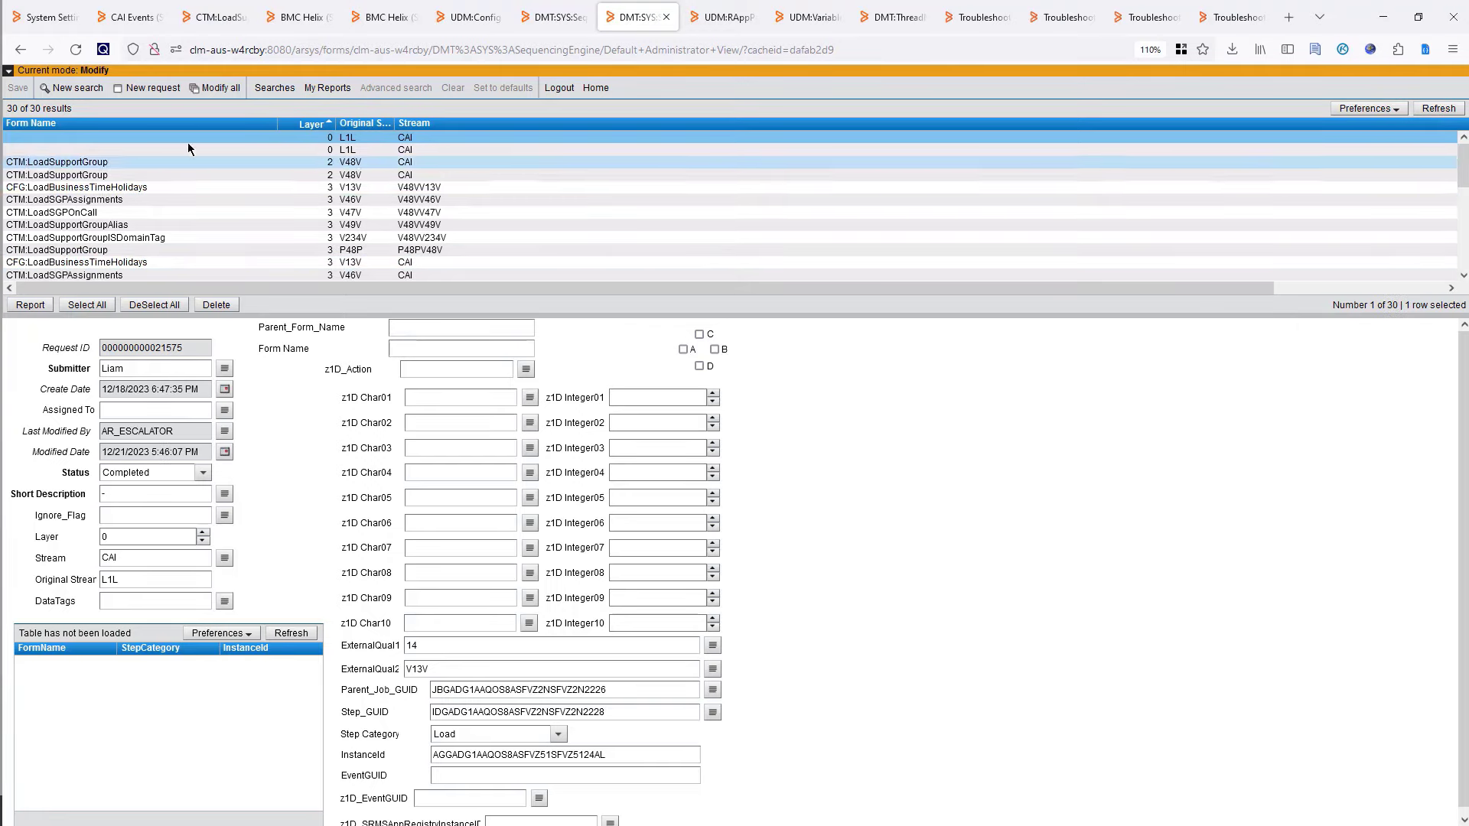
# Return from Atrium Integrator Jobs to the Data Management Job Console and refresh the jobs list.
pyautogui.click(299, 17)
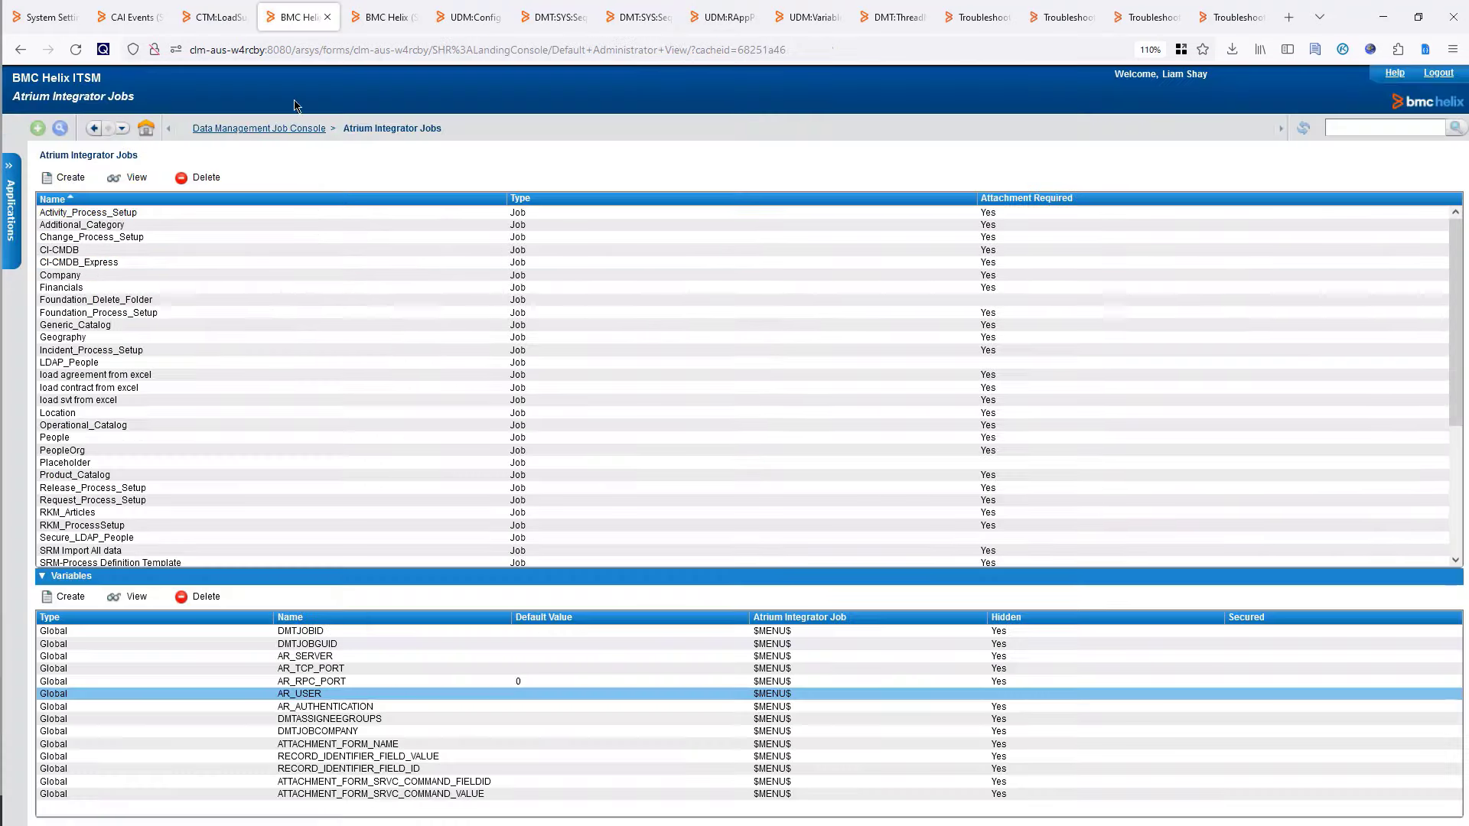
pyautogui.click(257, 130)
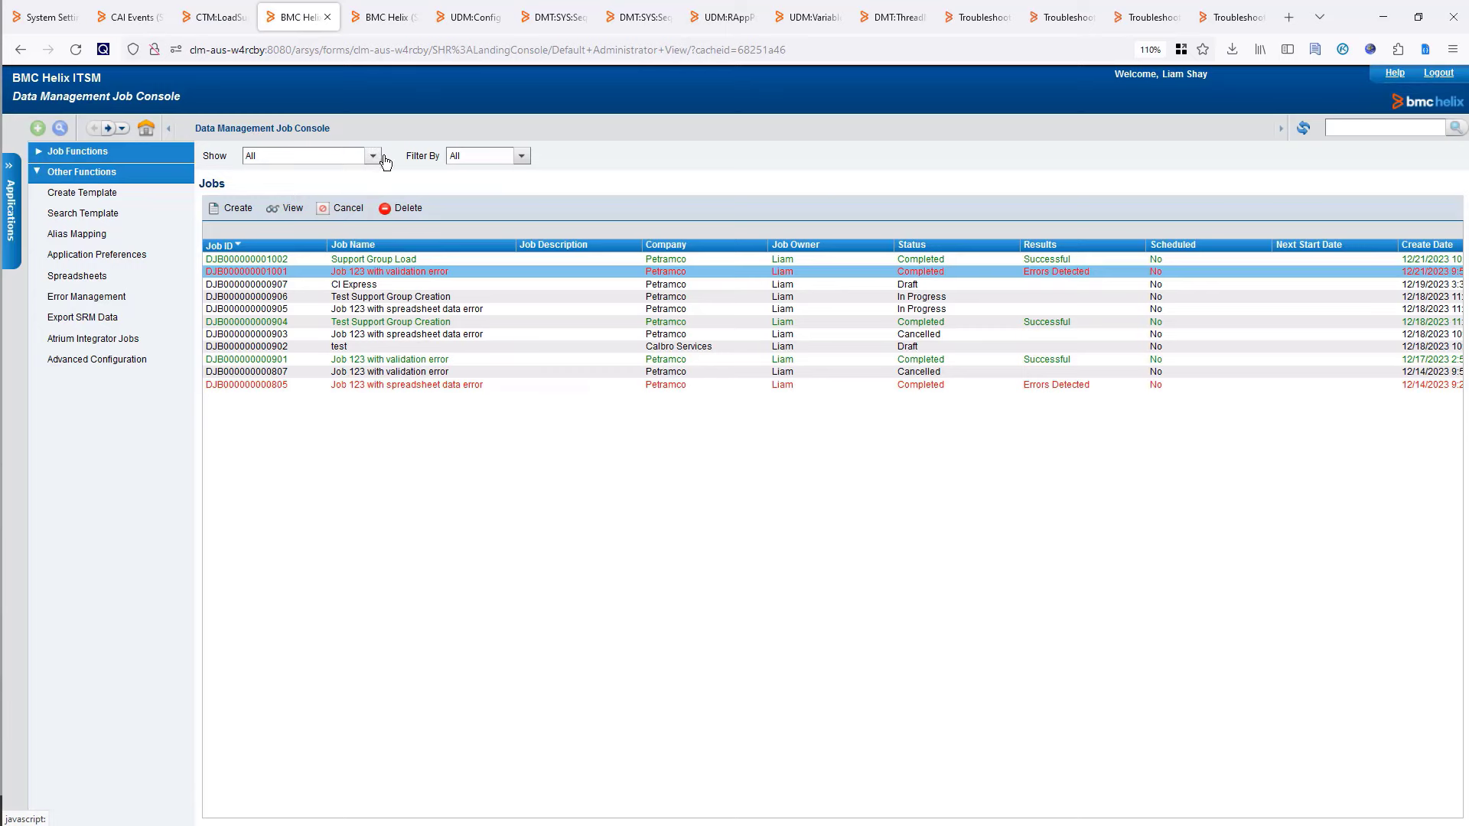
pyautogui.click(1303, 128)
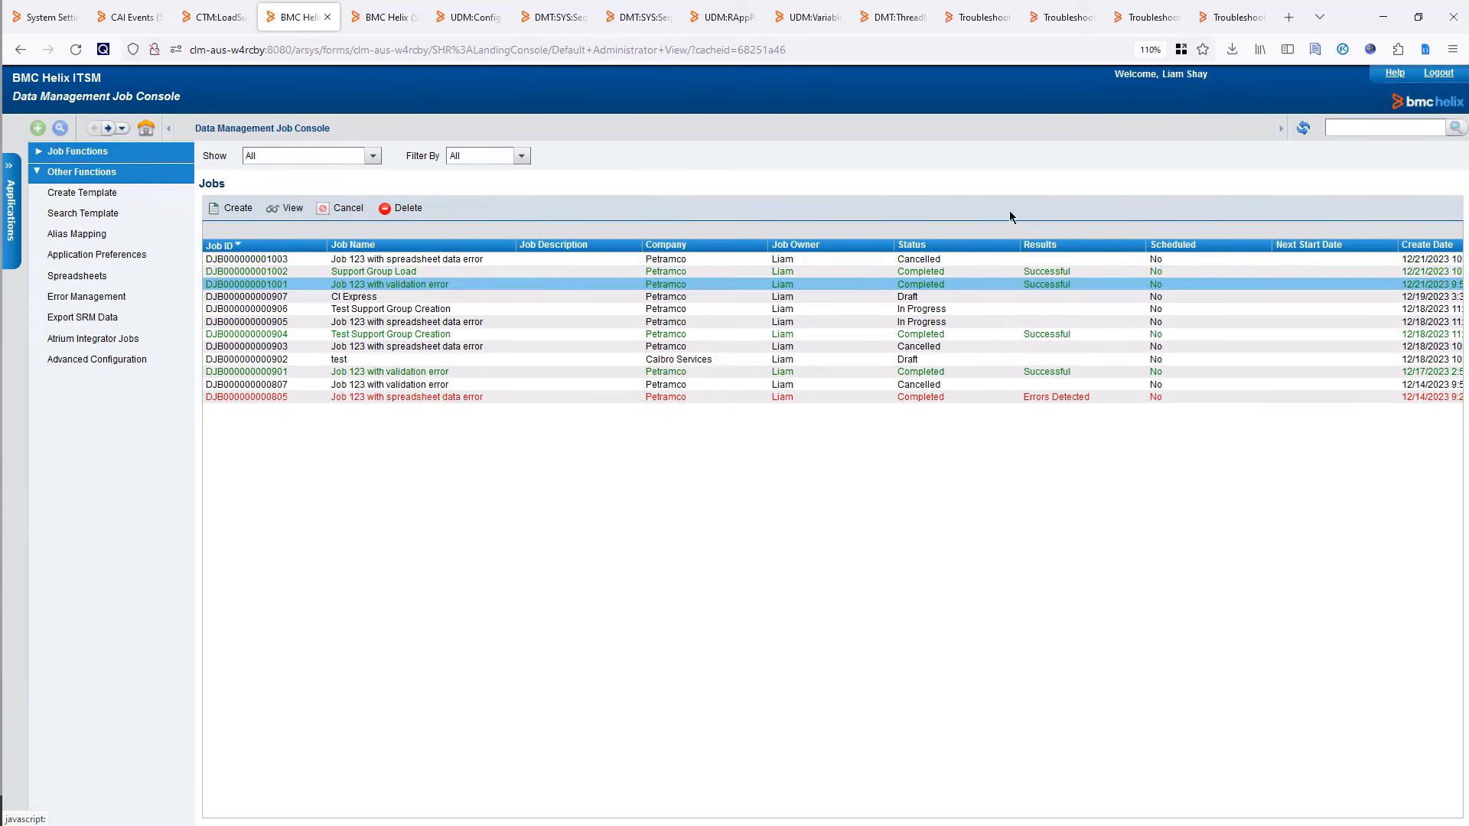
# Delete all sequencing records found by the 'Parent_Job_GUID' != "DO NOT REMOVE" search and confirm the deletion.
pyautogui.click(558, 12)
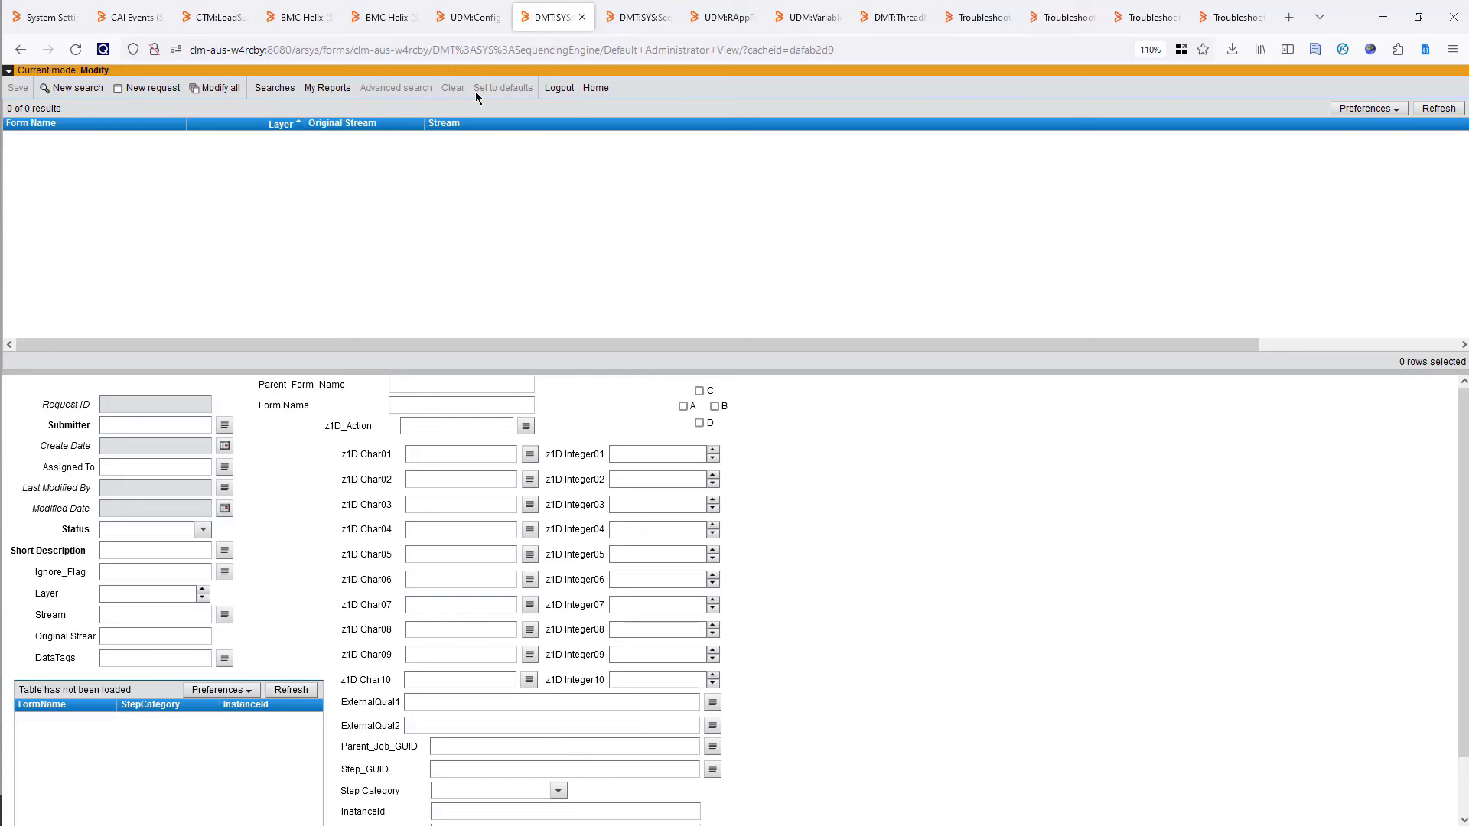
pyautogui.click(482, 14)
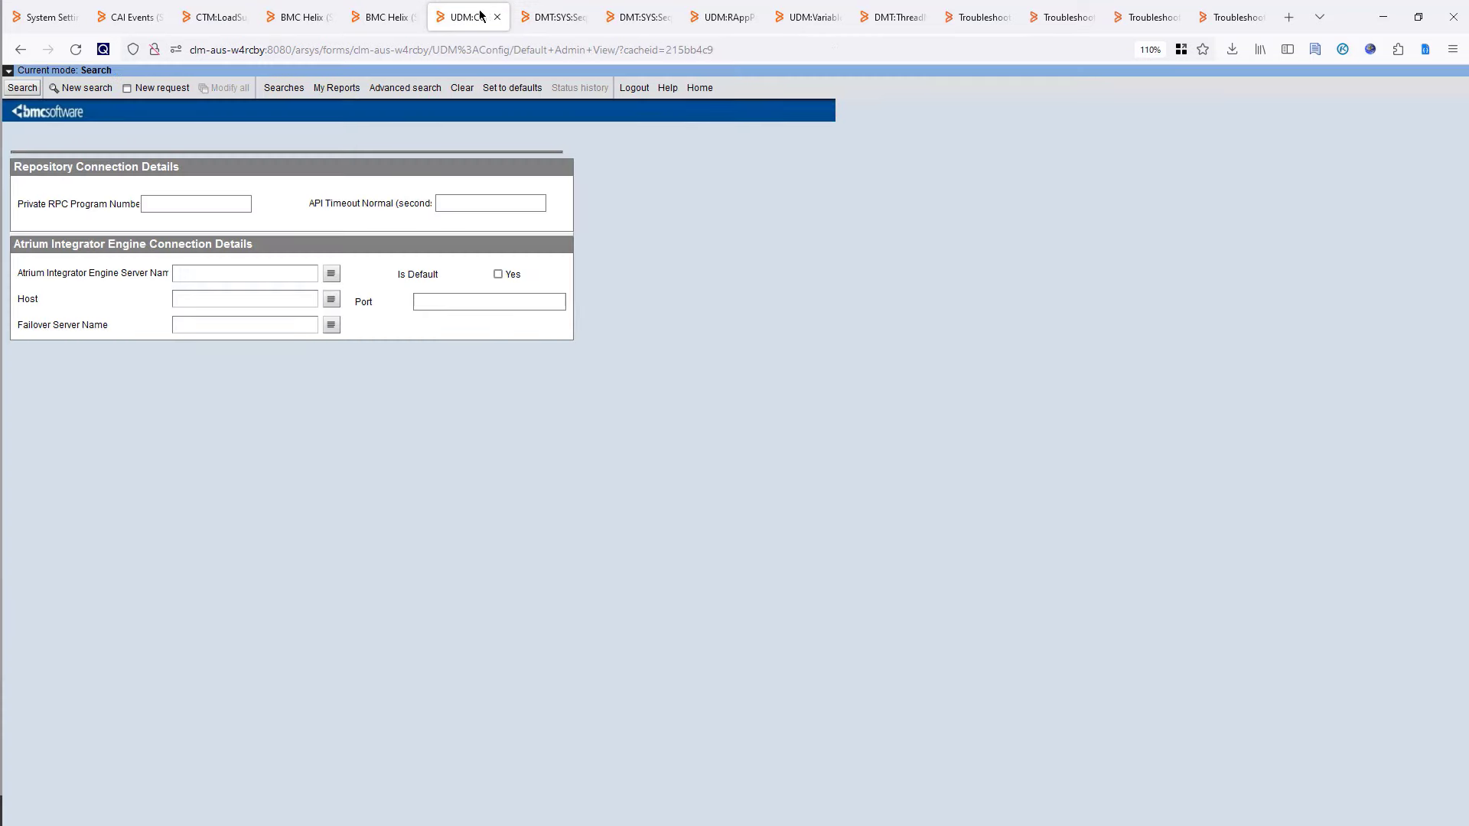
pyautogui.click(629, 11)
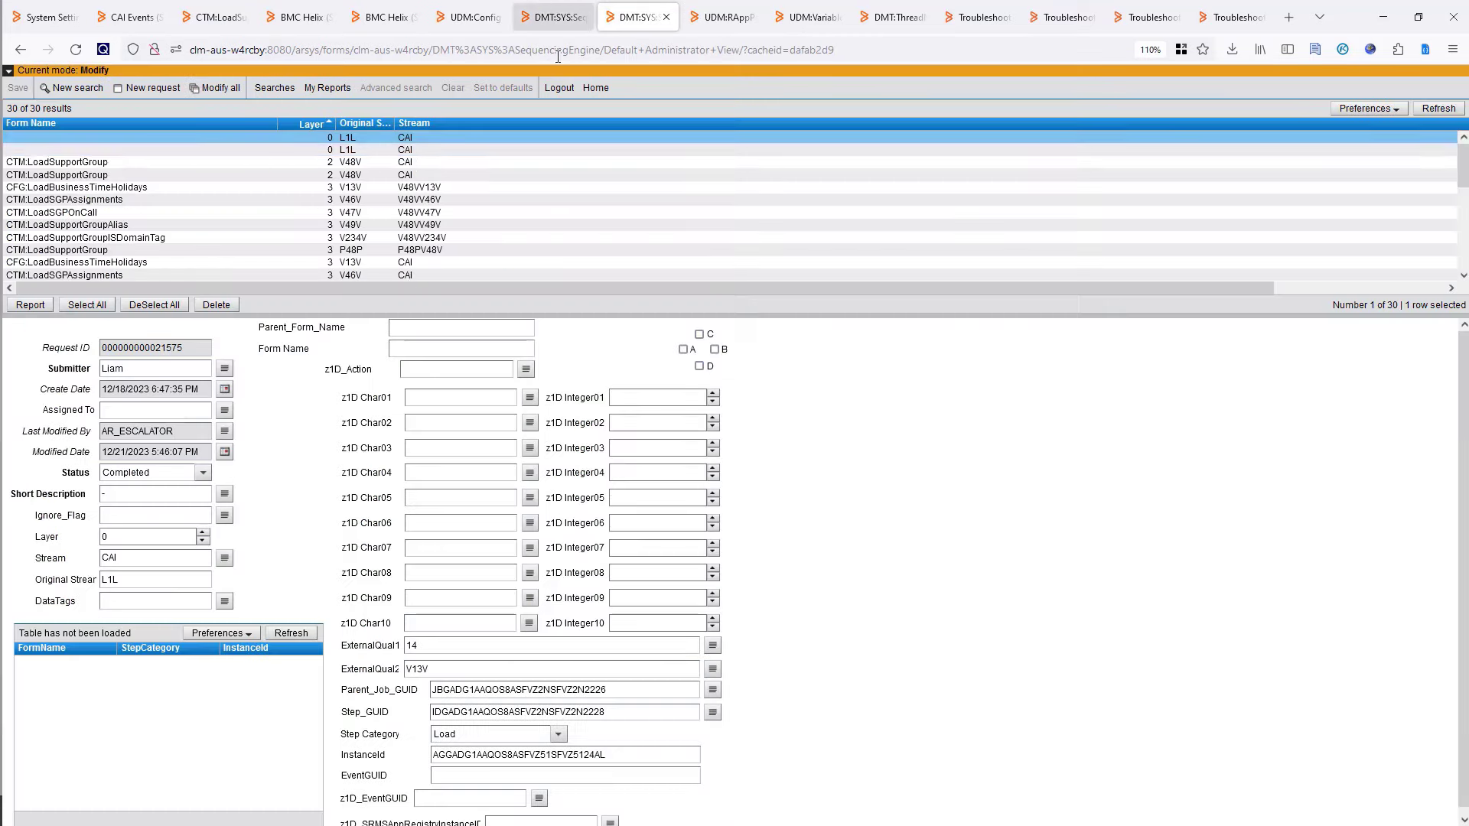
pyautogui.click(86, 305)
pyautogui.click(217, 306)
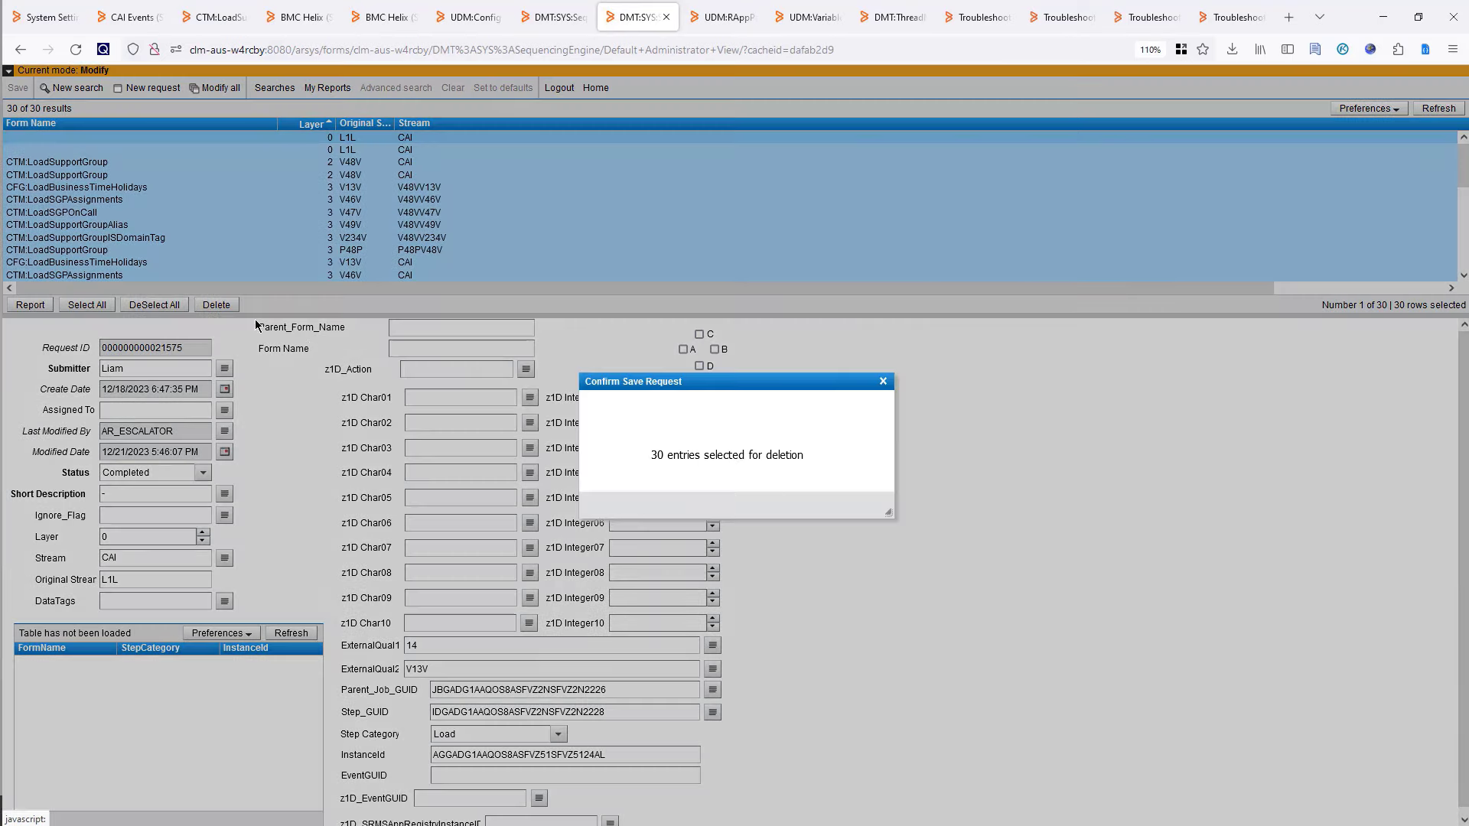
pyautogui.click(721, 504)
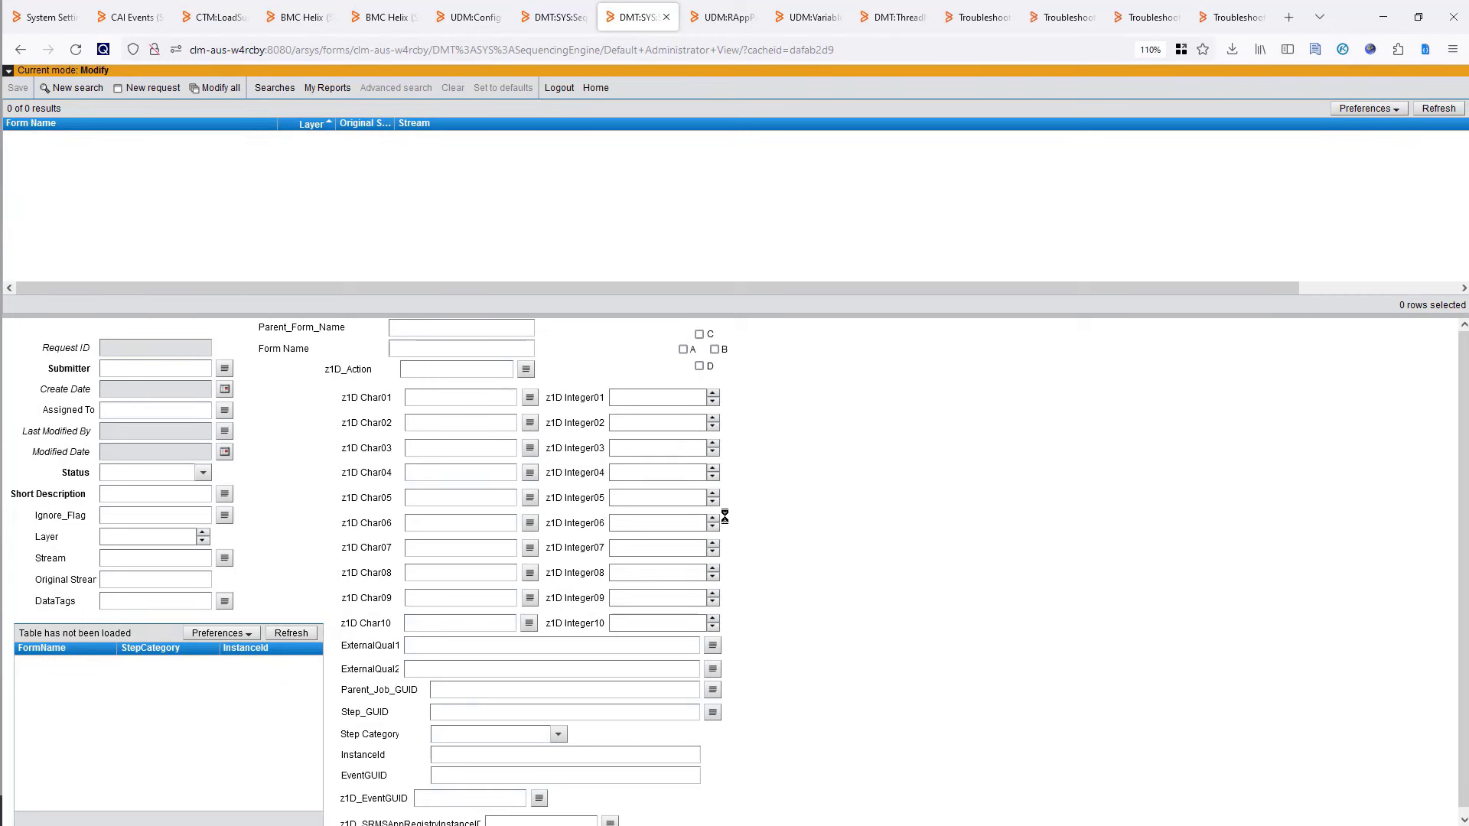
pyautogui.click(274, 88)
pyautogui.moveTo(305, 136)
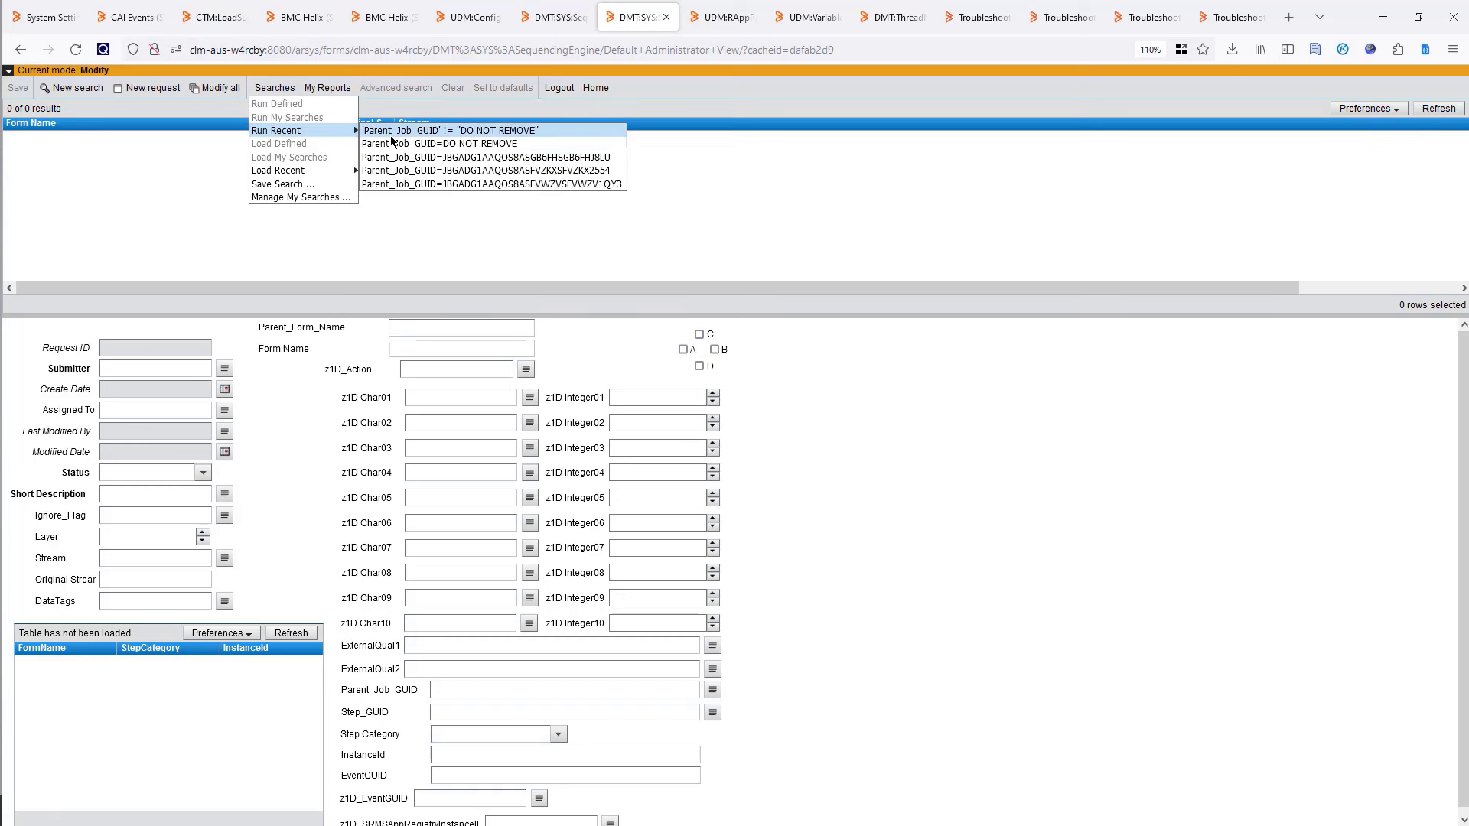
pyautogui.click(947, 456)
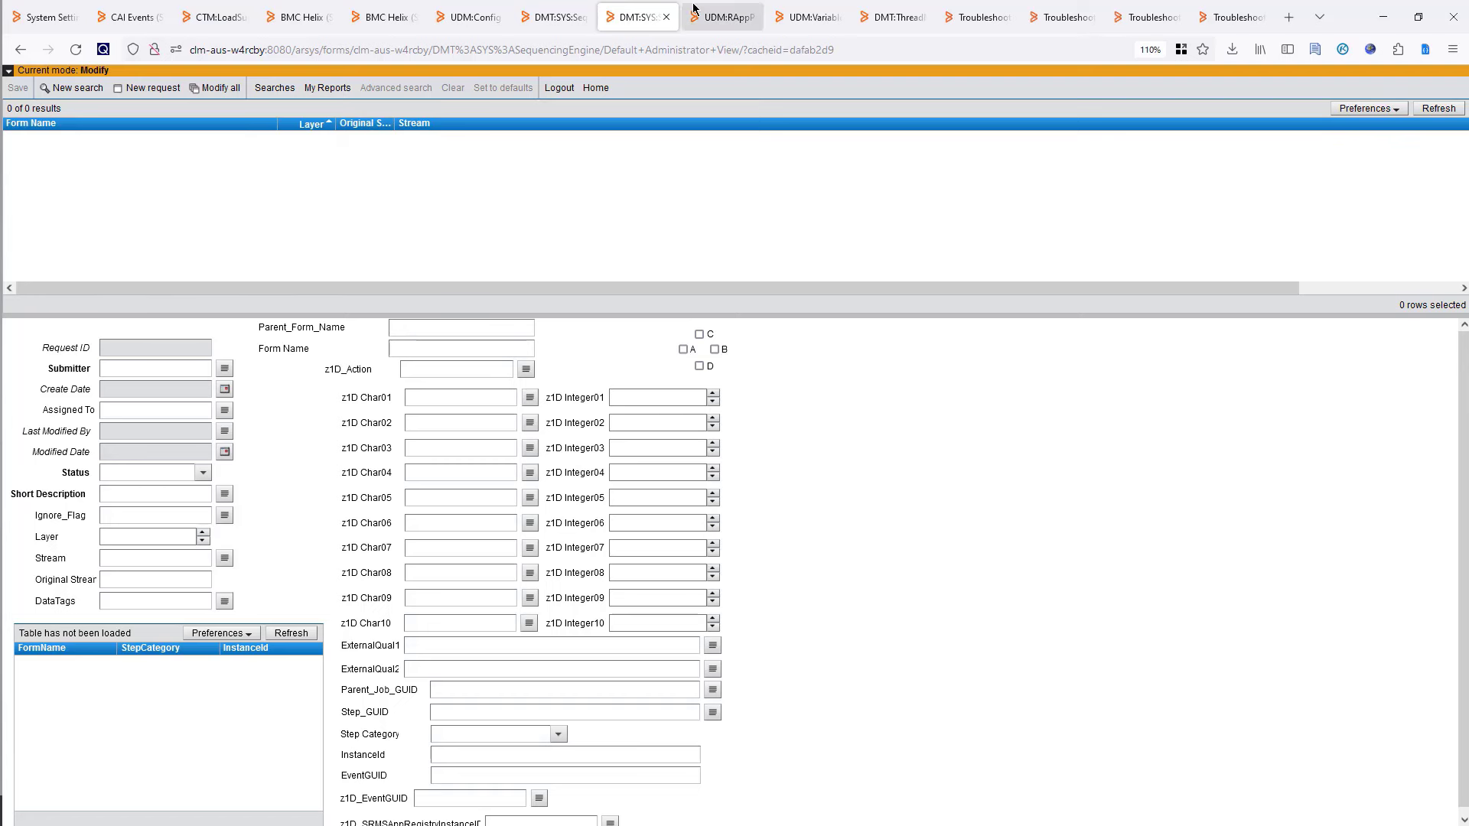
# Search the UDM:RAppPassword form for all server names using the % wildcard and enlarge the results list to show every record.
pyautogui.click(716, 16)
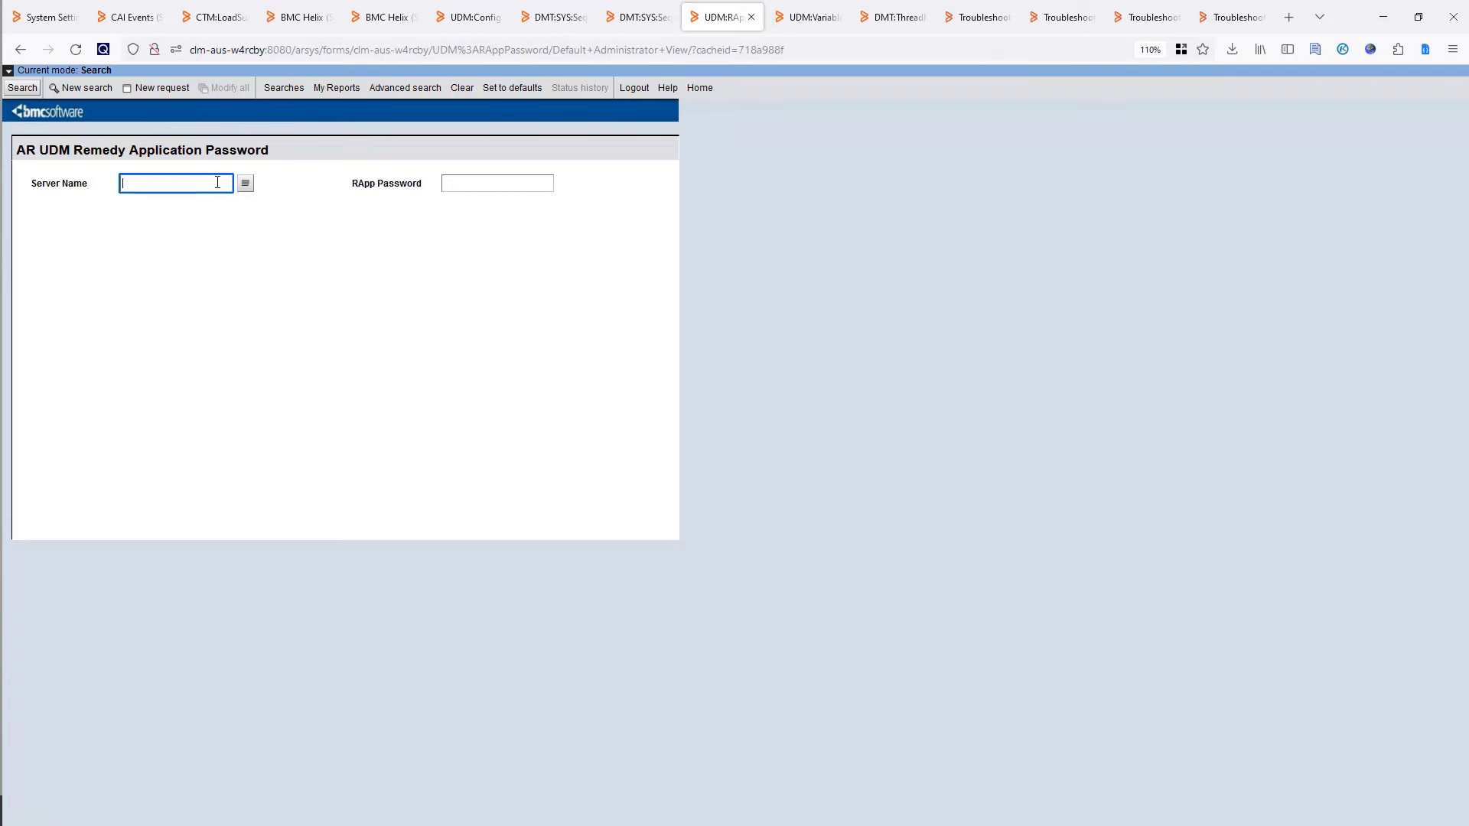
pyautogui.write('%')
pyautogui.click(23, 92)
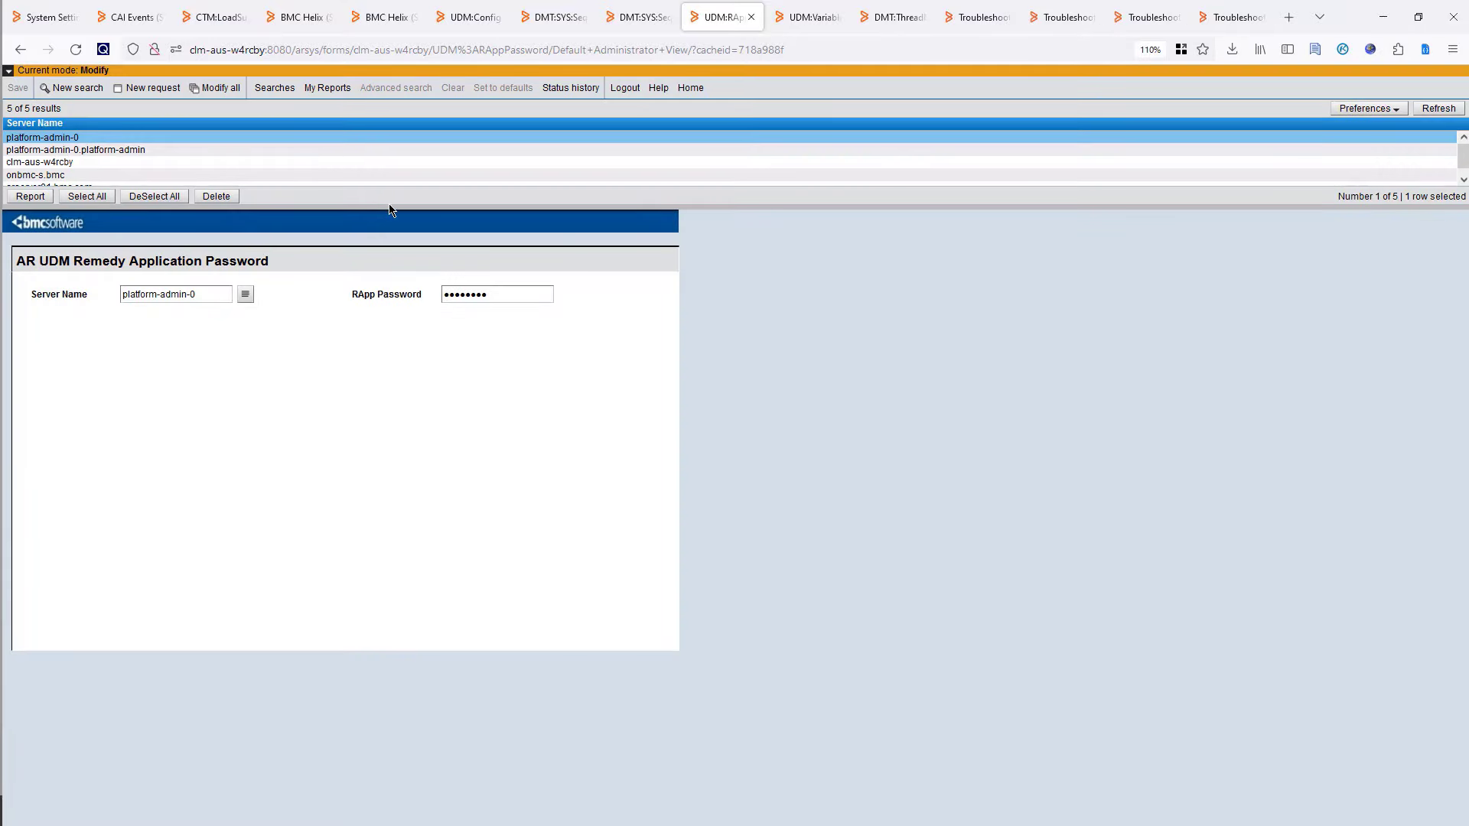
pyautogui.moveTo(393, 205)
pyautogui.mouseDown()
pyautogui.moveTo(404, 279)
pyautogui.moveTo(394, 216)
pyautogui.mouseUp()
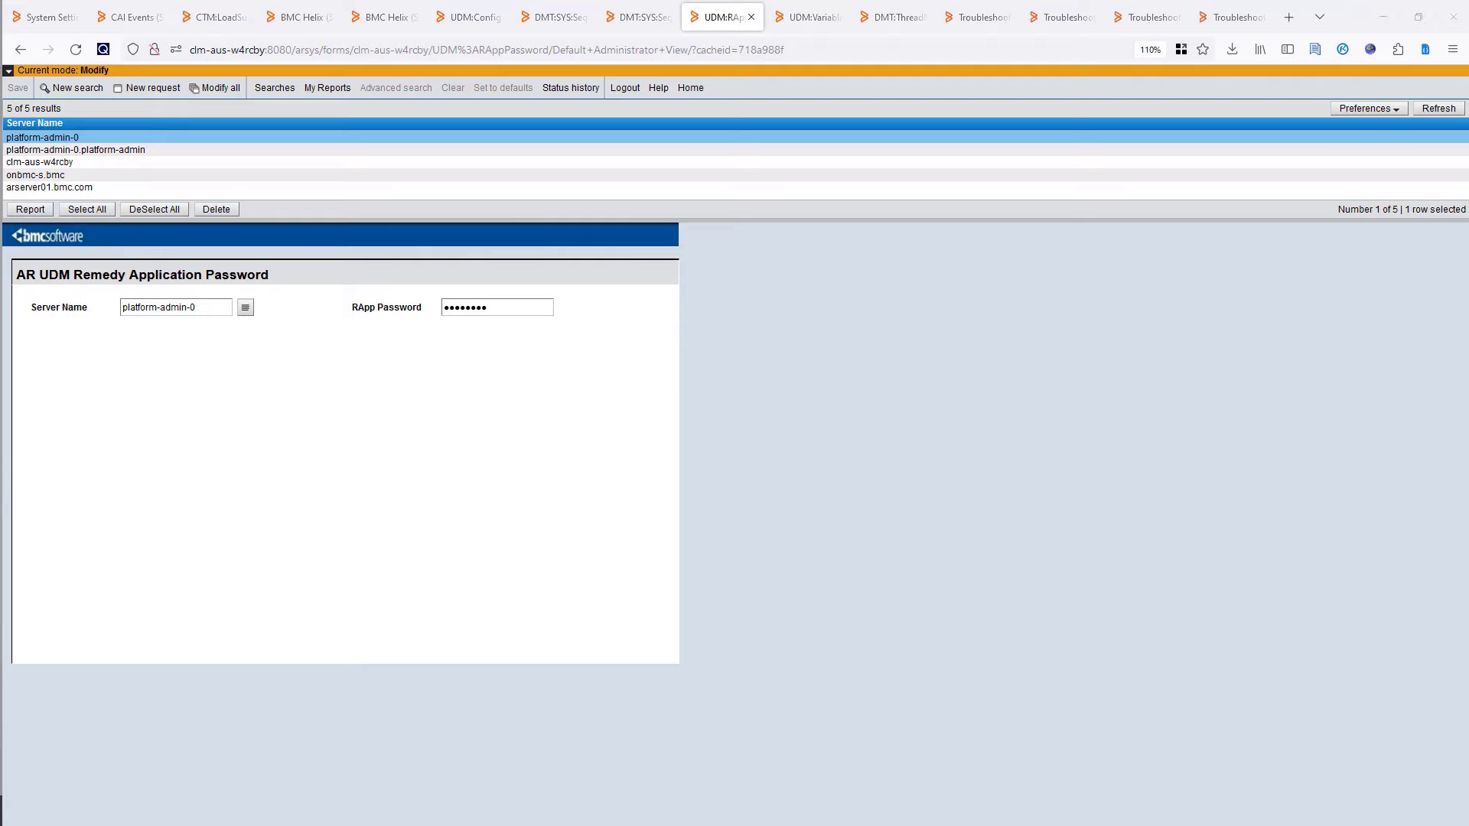
# Switch to the New DMT.pptx presentation in PowerPoint, start the slide show from the Demo slide and advance to Form List.
pyautogui.hotkey('alt', 'Tab')
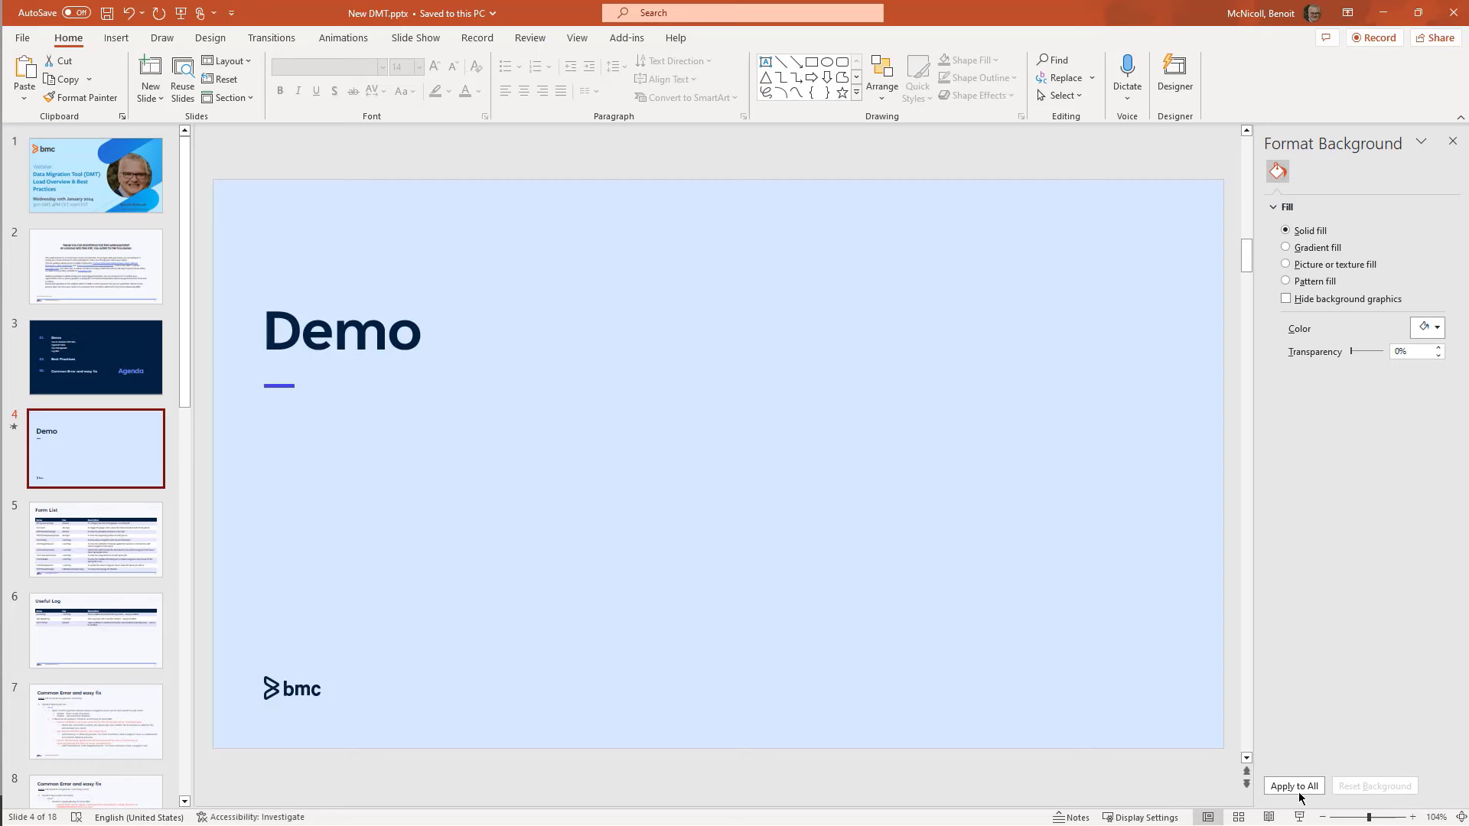
pyautogui.click(1300, 818)
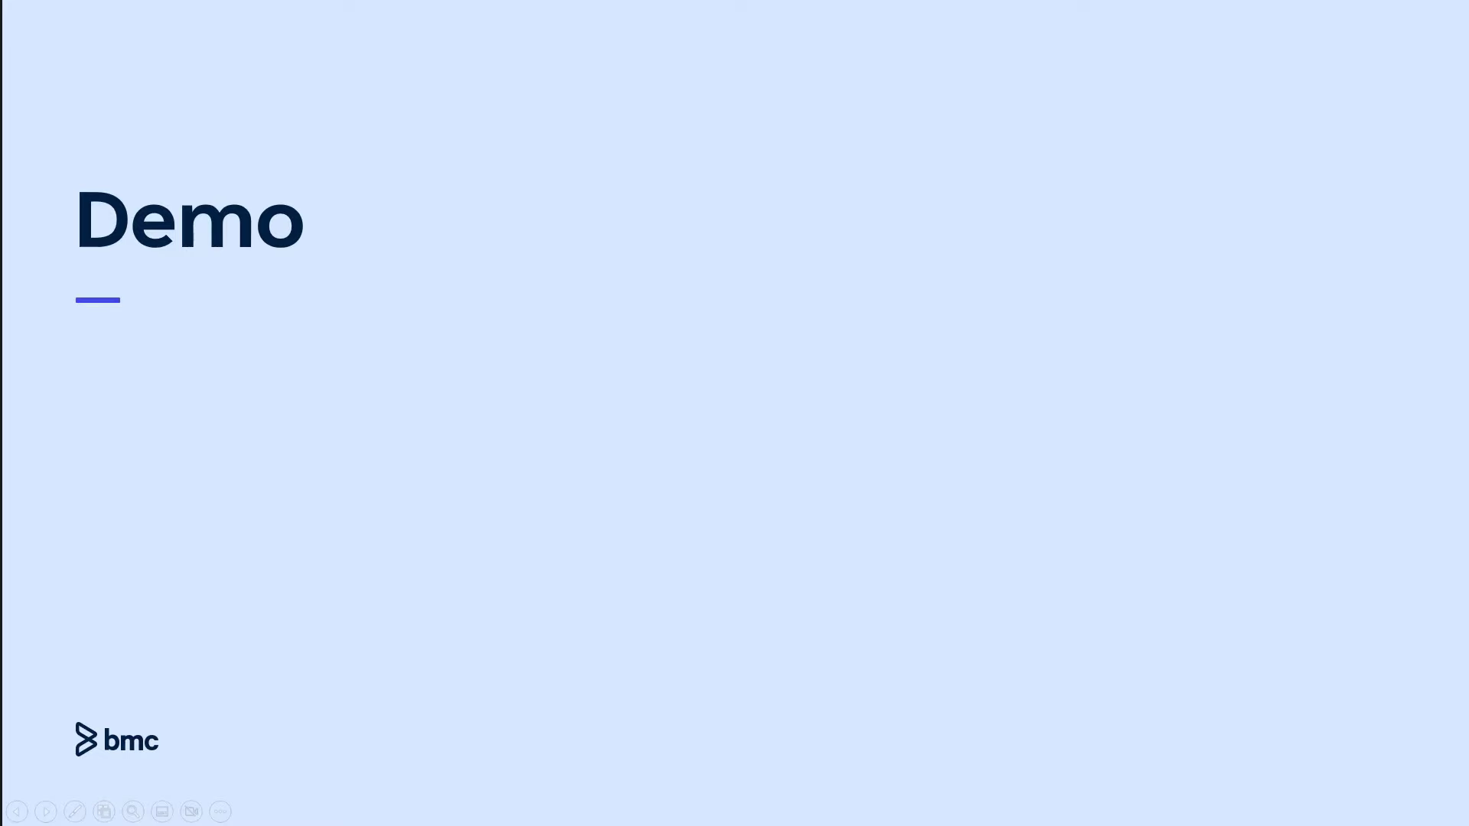
pyautogui.press('Right')
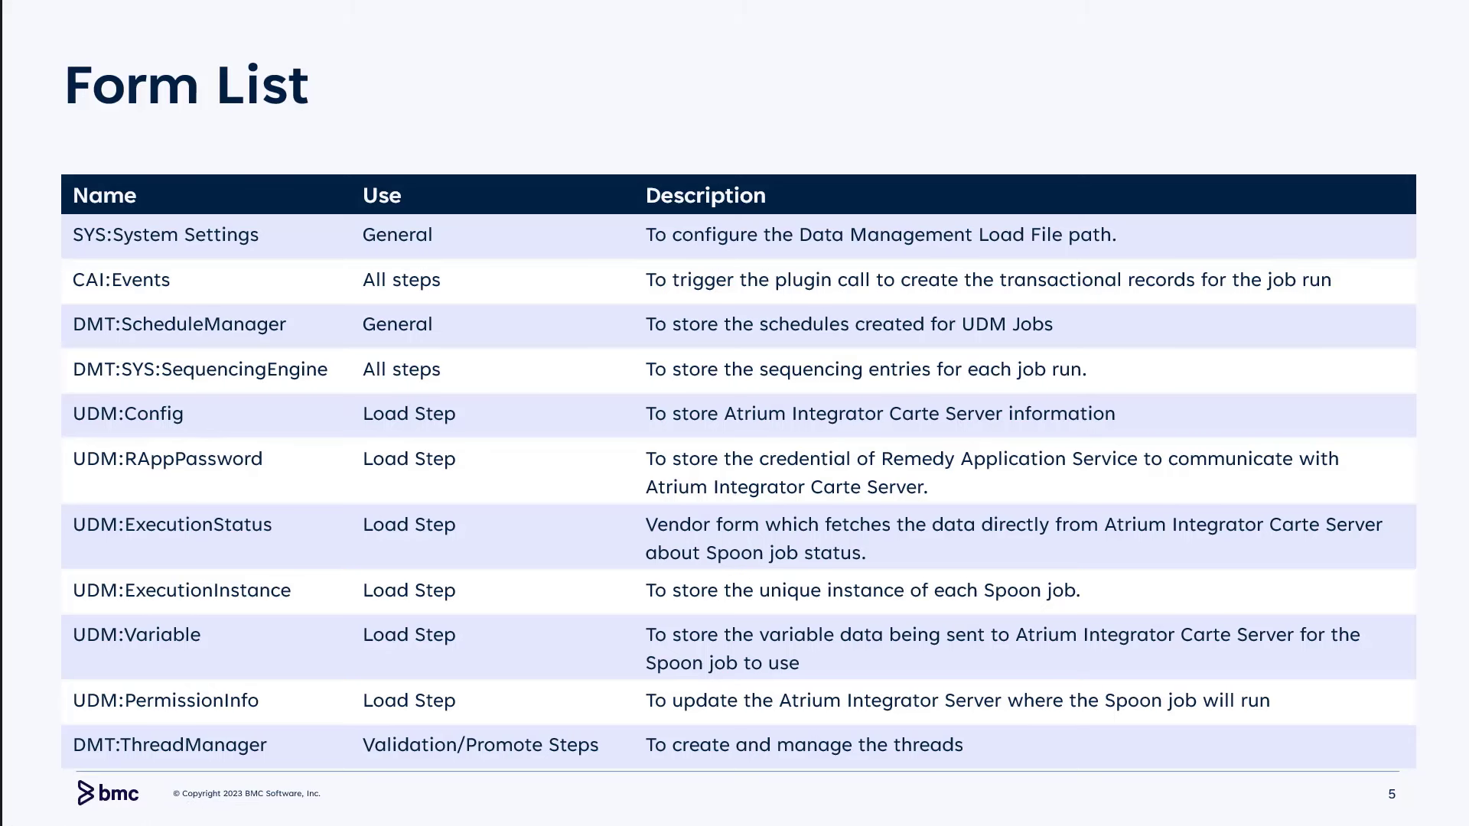
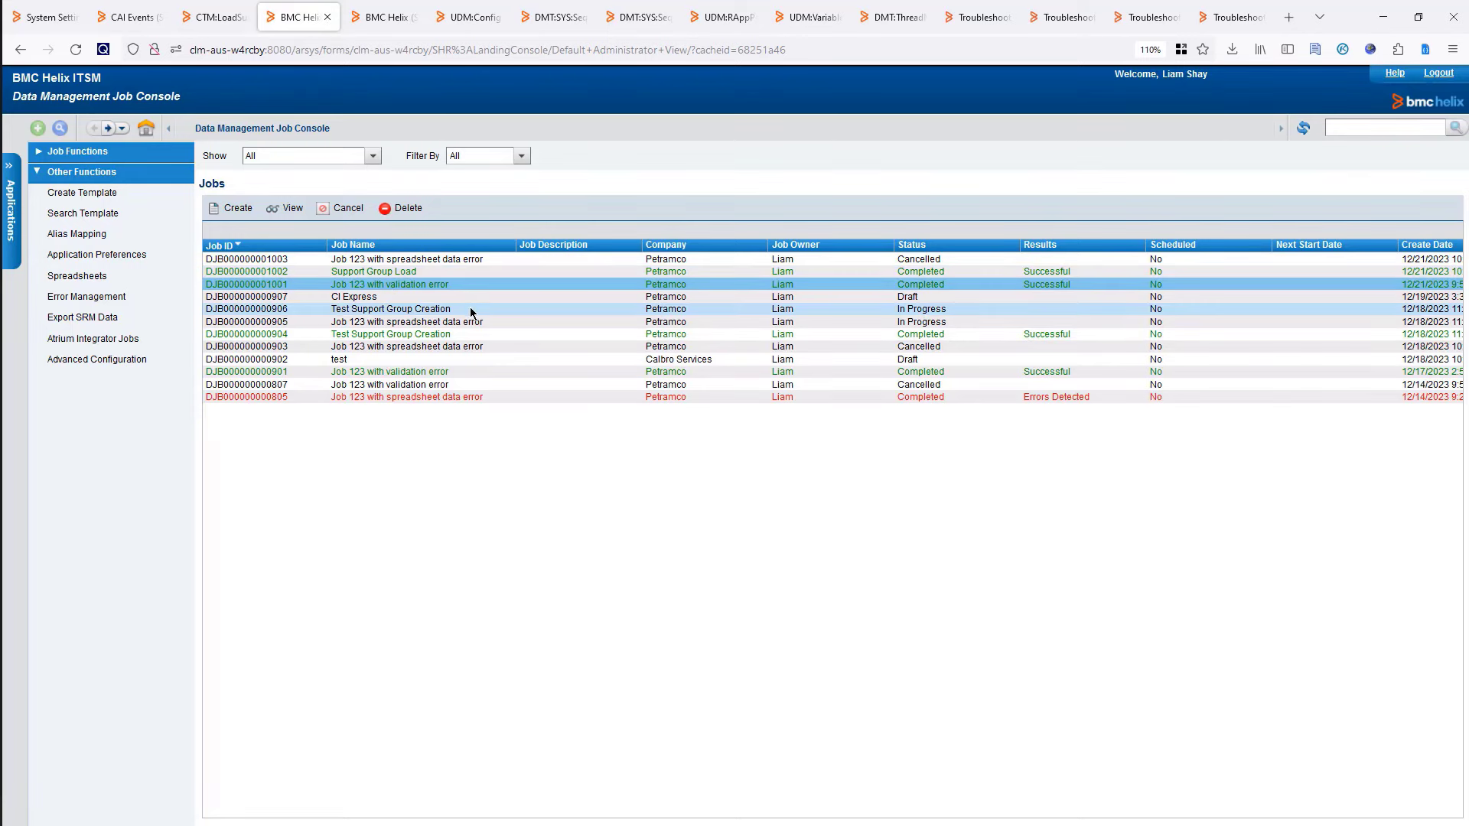
# View the Test Support Group Creation job, select its Validate steps from Favorite Groups through Business Time Workday, and return to the job console.
pyautogui.click(292, 208)
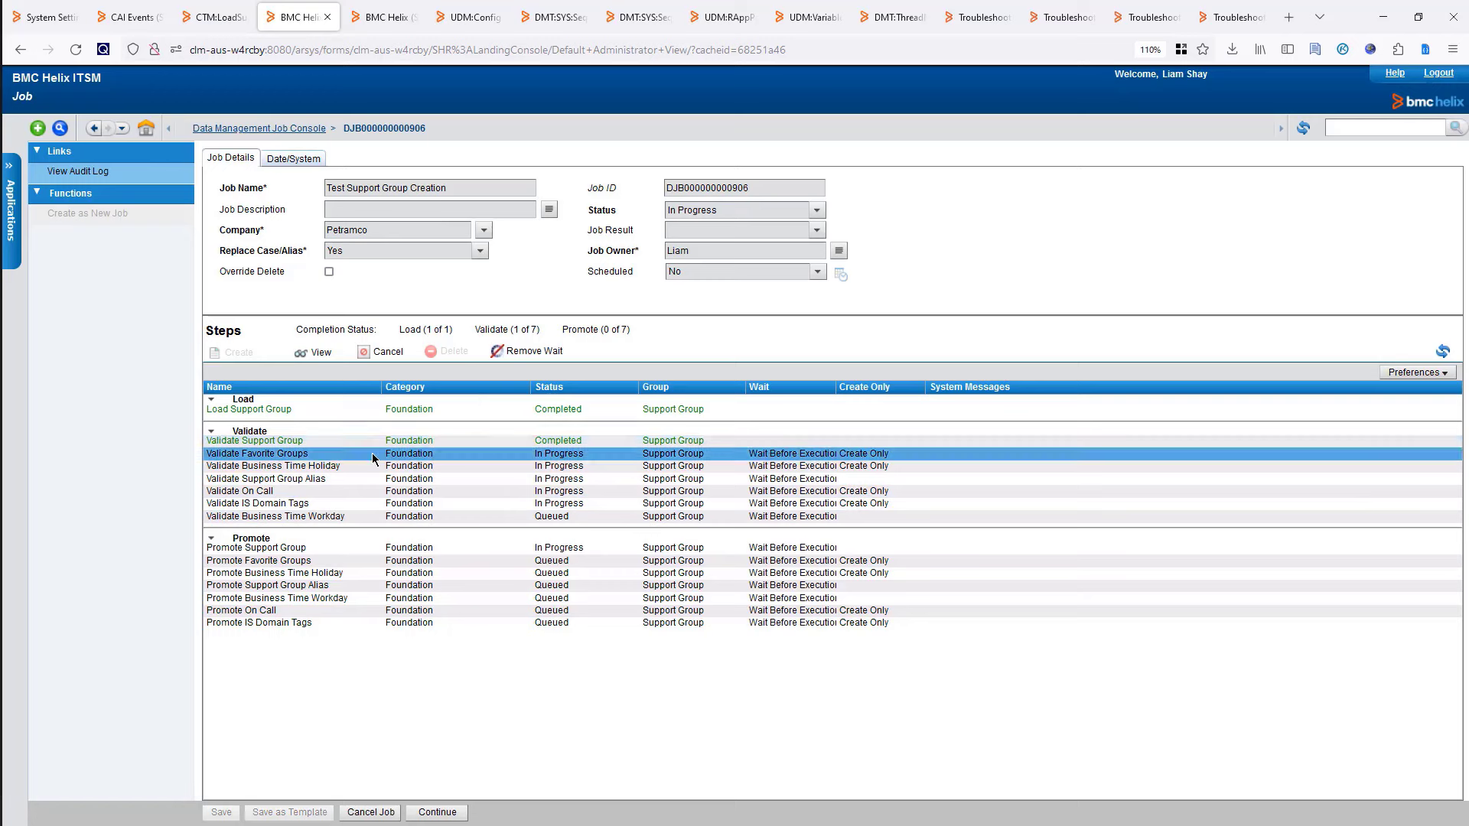
pyautogui.keyDown('shift'); pyautogui.click(381, 516); pyautogui.keyUp('shift')
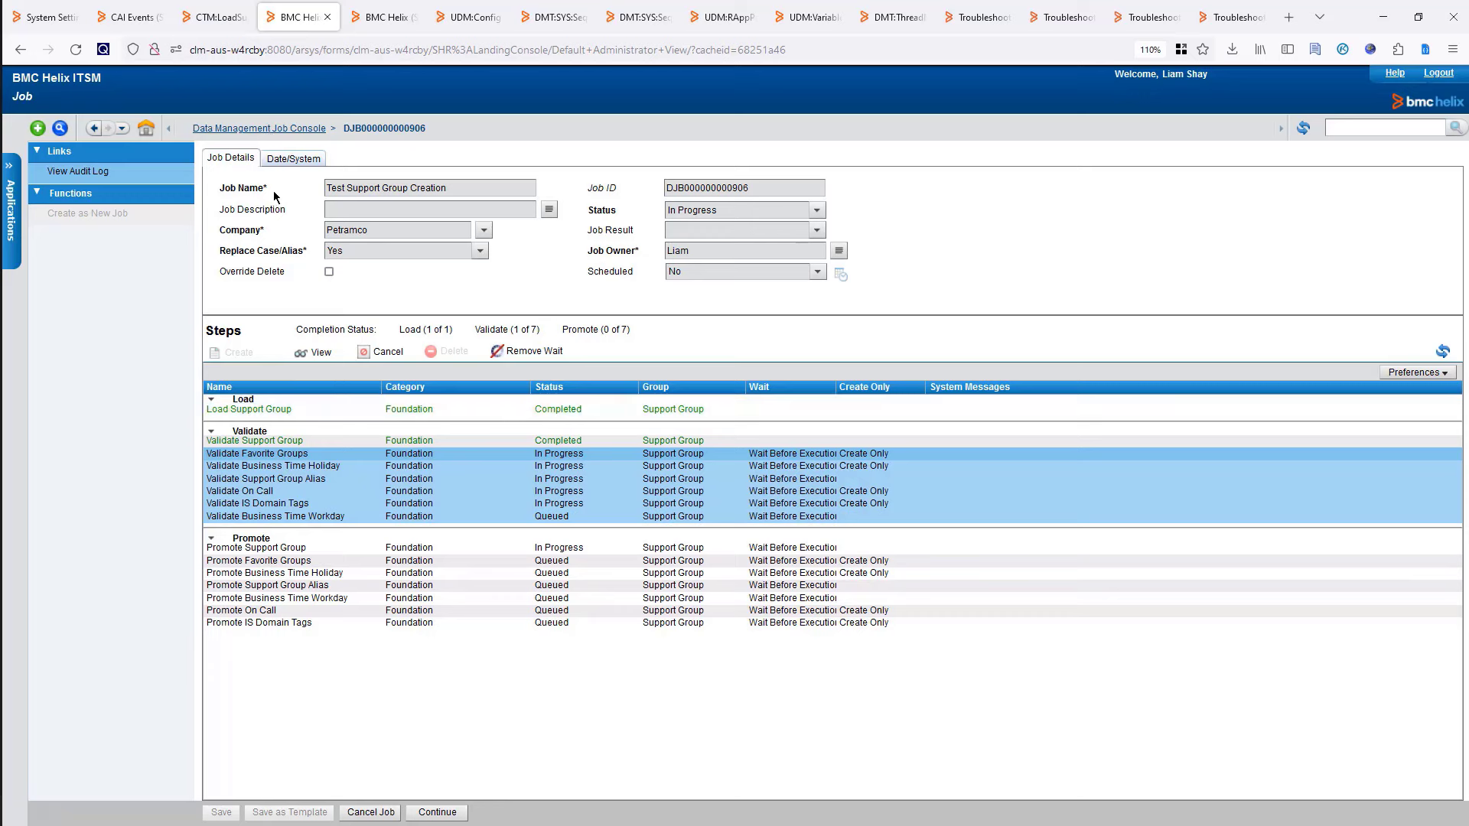
pyautogui.click(291, 129)
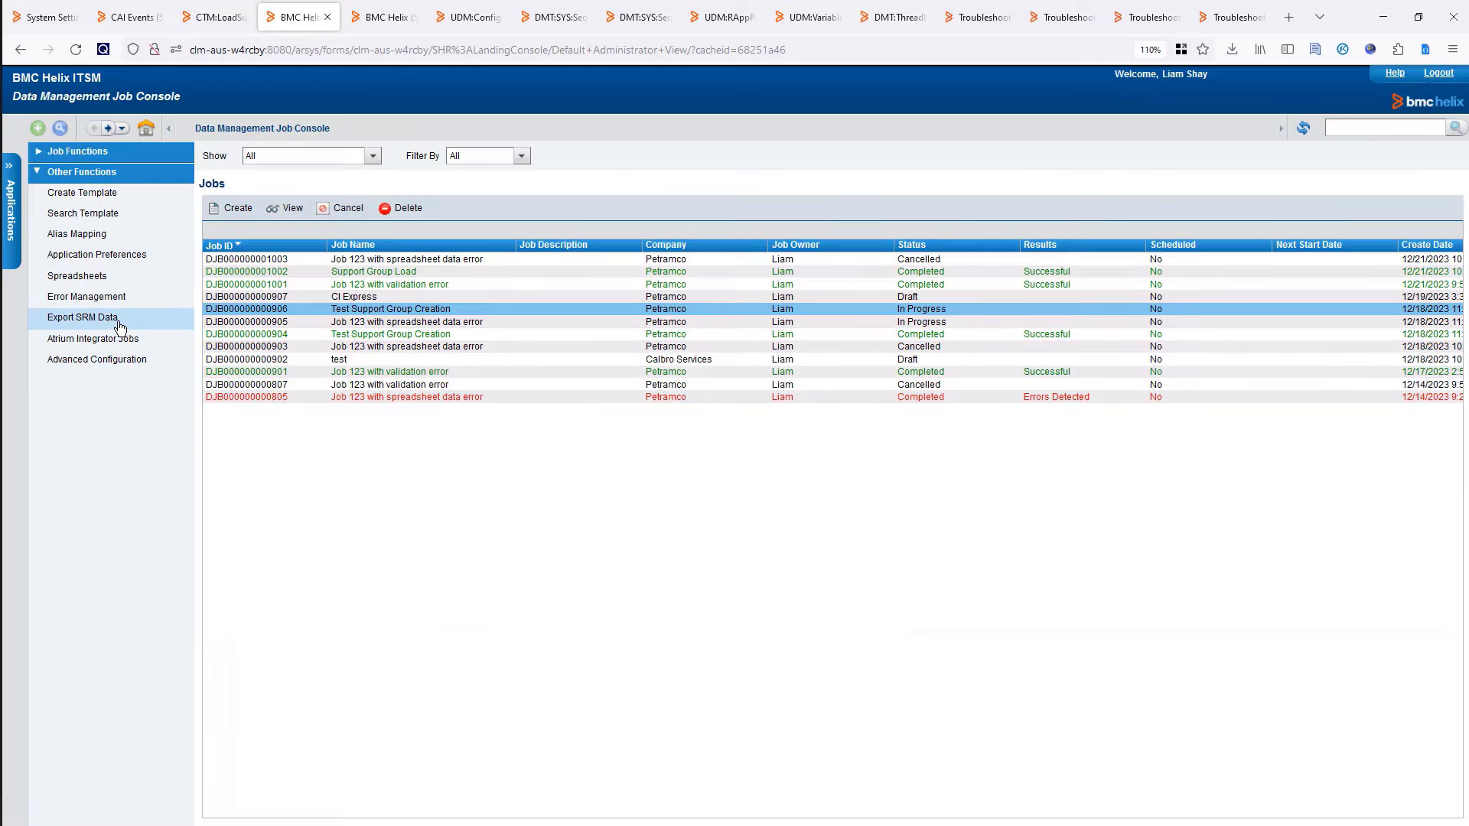
# Open Application Preferences, examine the Keep Promoted Staging Records setting and the job deletion settings, and close the dialog without saving.
pyautogui.click(107, 255)
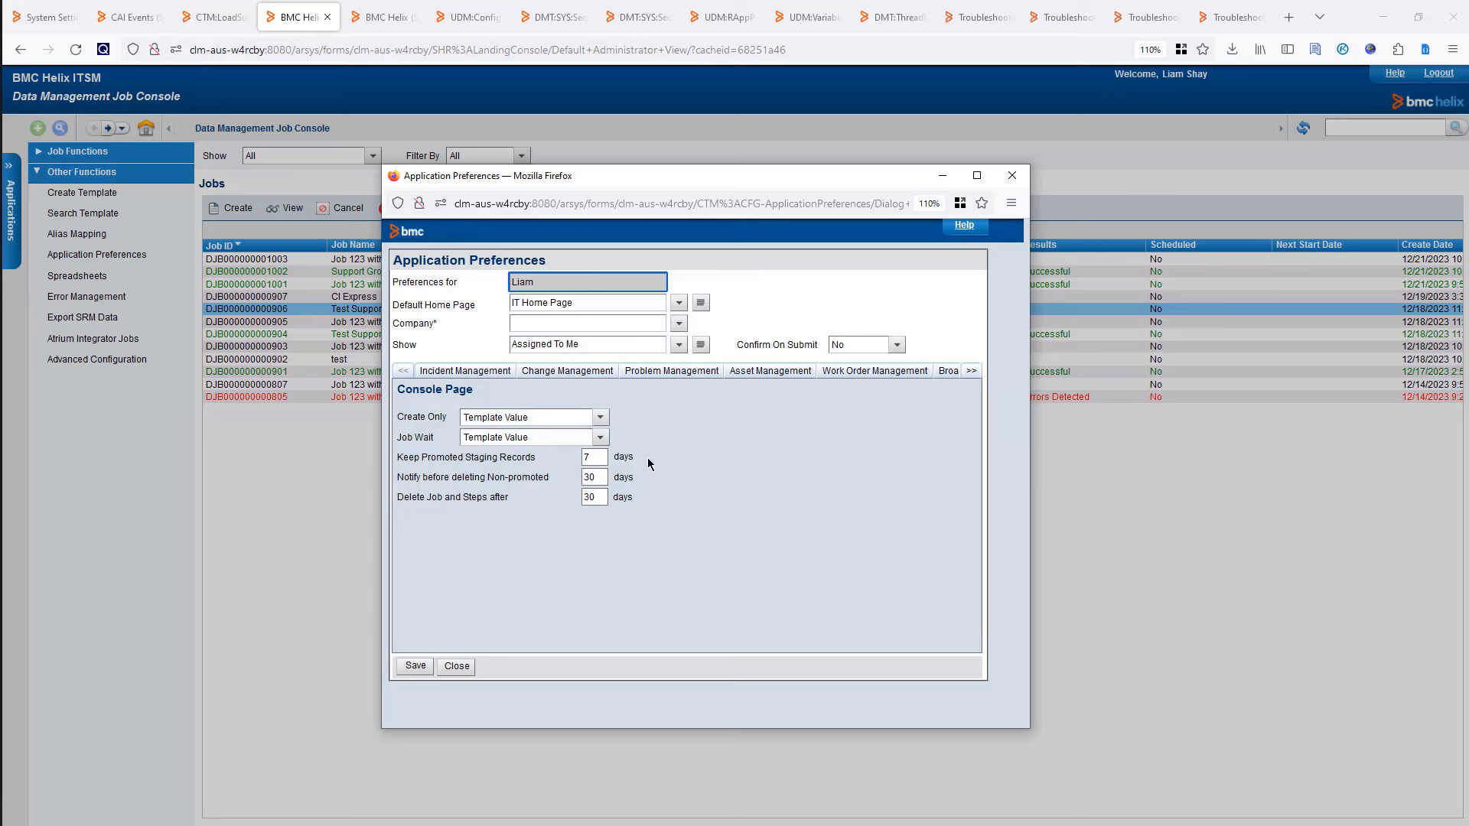
pyautogui.click(601, 459)
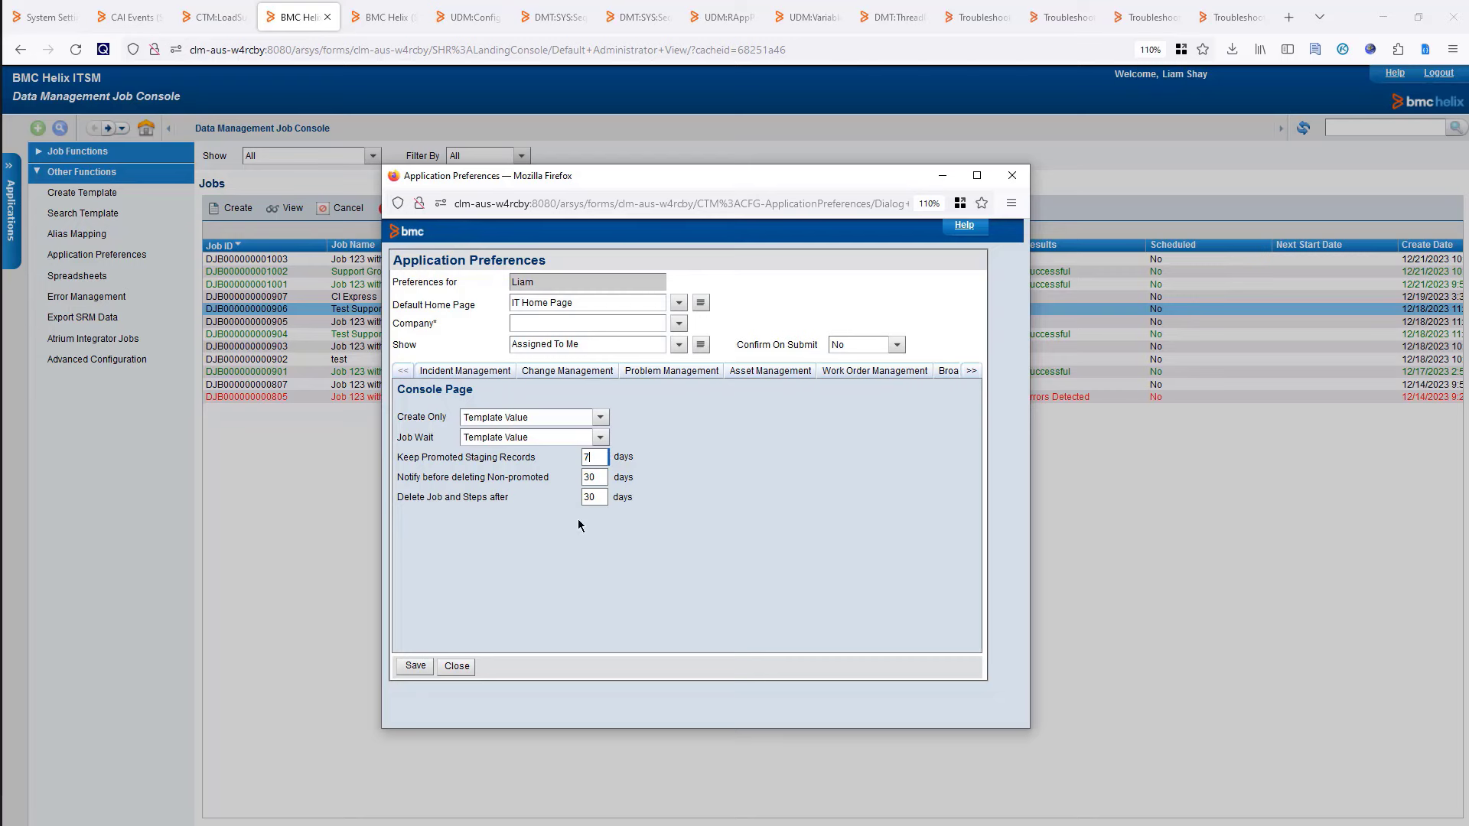
pyautogui.click(457, 666)
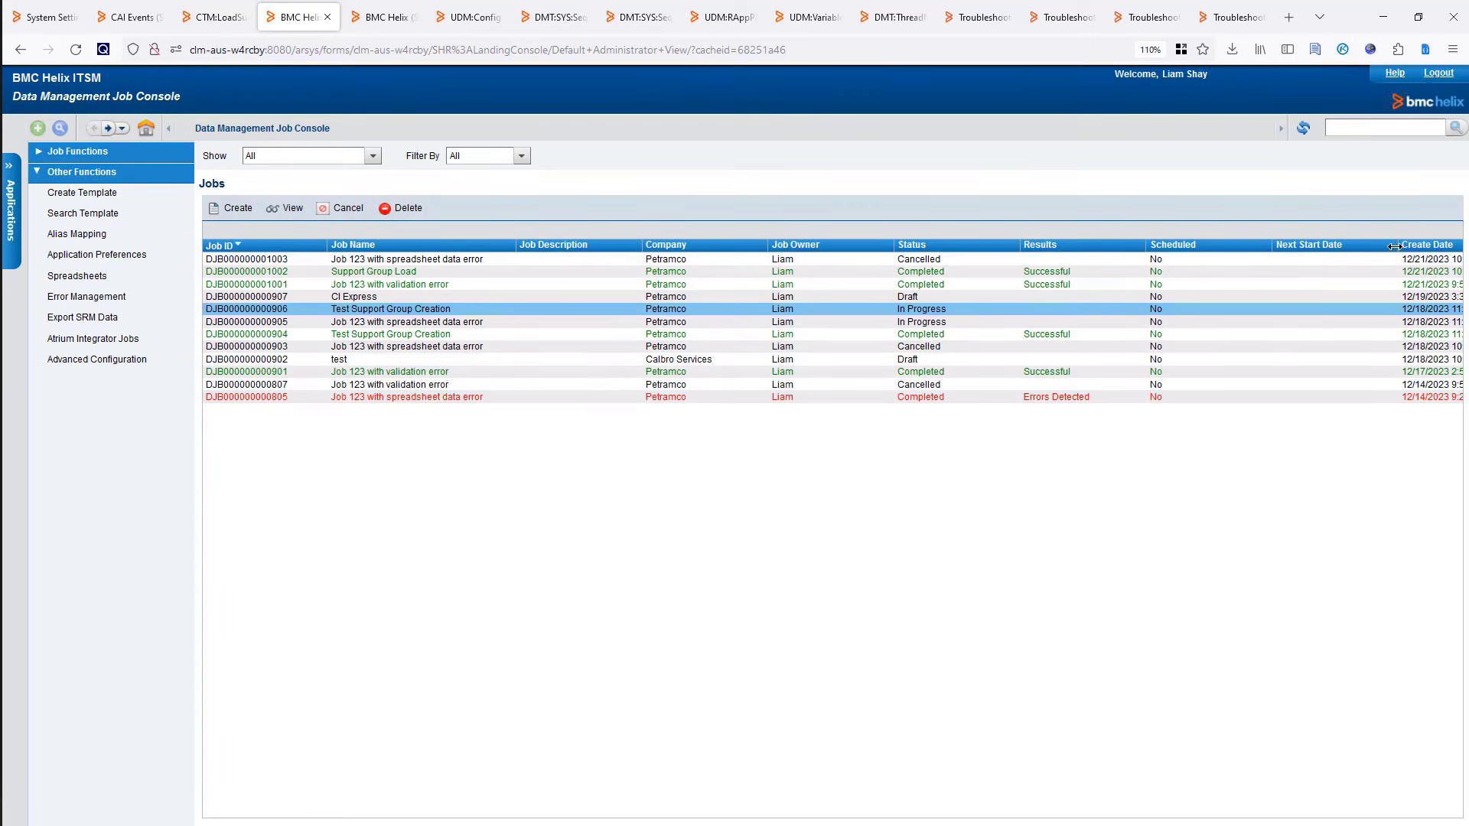
# Widen the Create Date column in the jobs list, then search for jobs with Run Start Time > 12/21/2023 12:00:00 AM.
pyautogui.moveTo(1397, 245); pyautogui.dragTo(1351, 255)
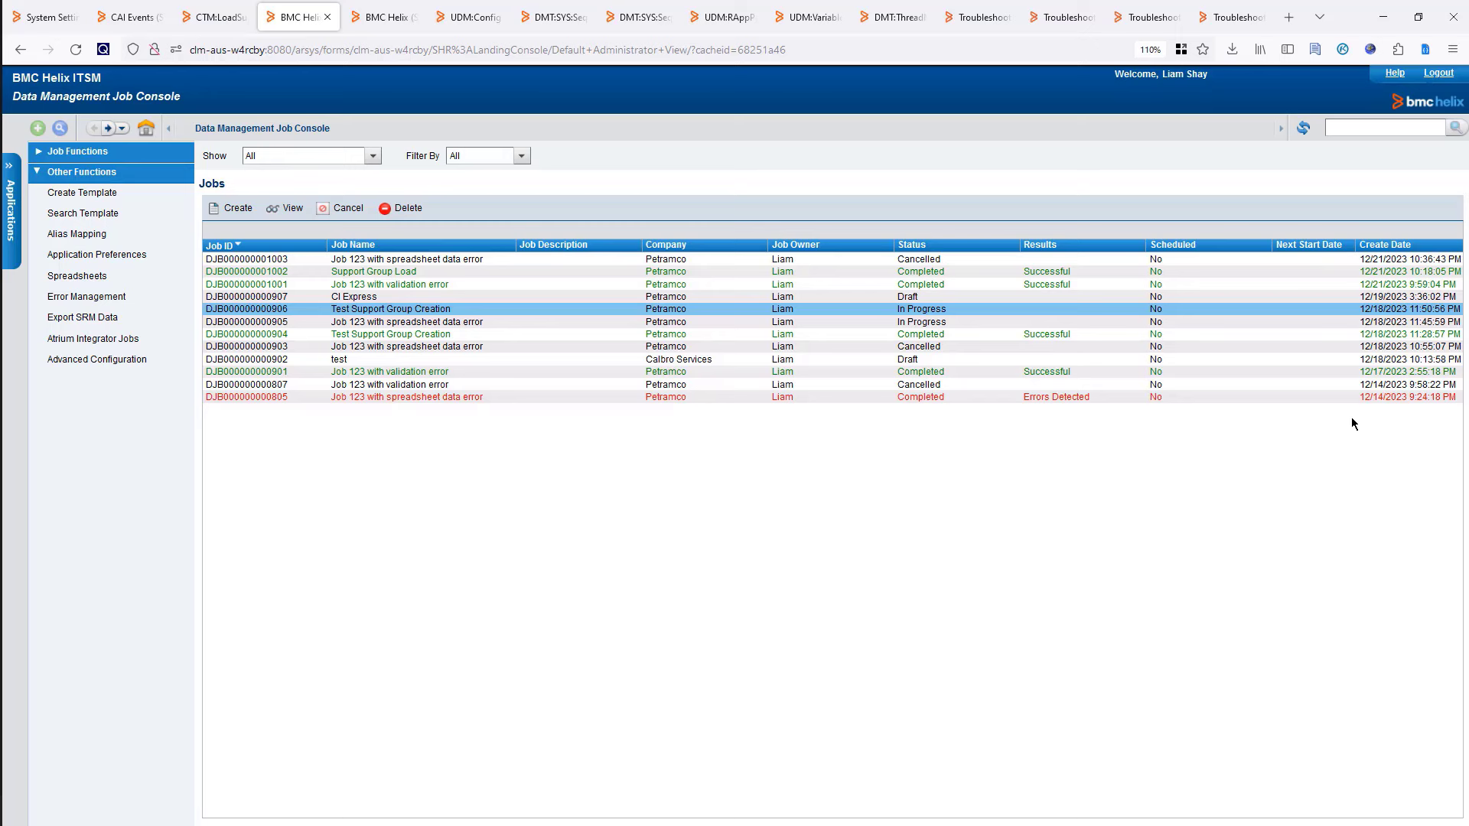
pyautogui.click(37, 157)
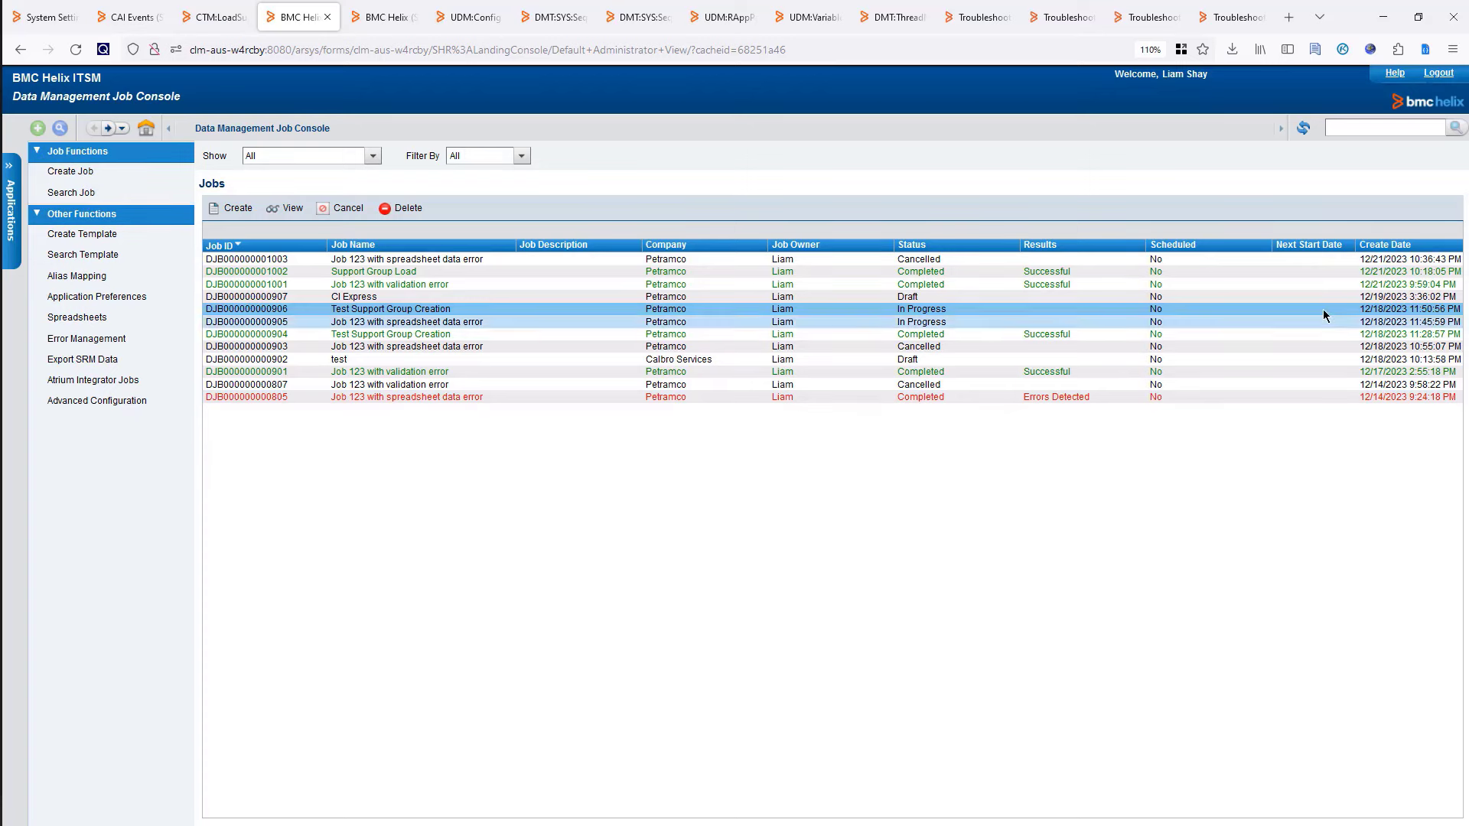
pyautogui.click(64, 195)
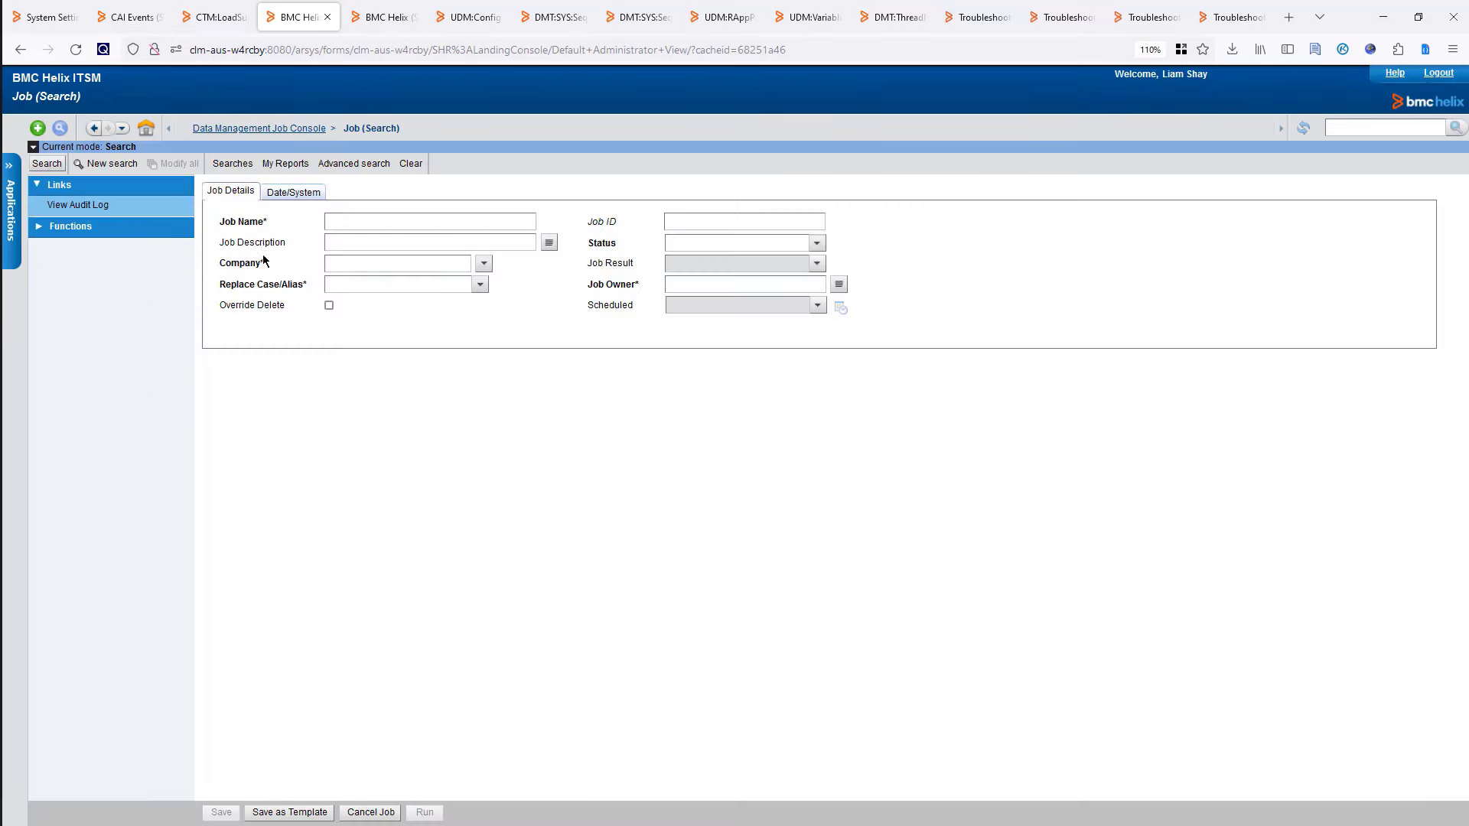
pyautogui.click(311, 193)
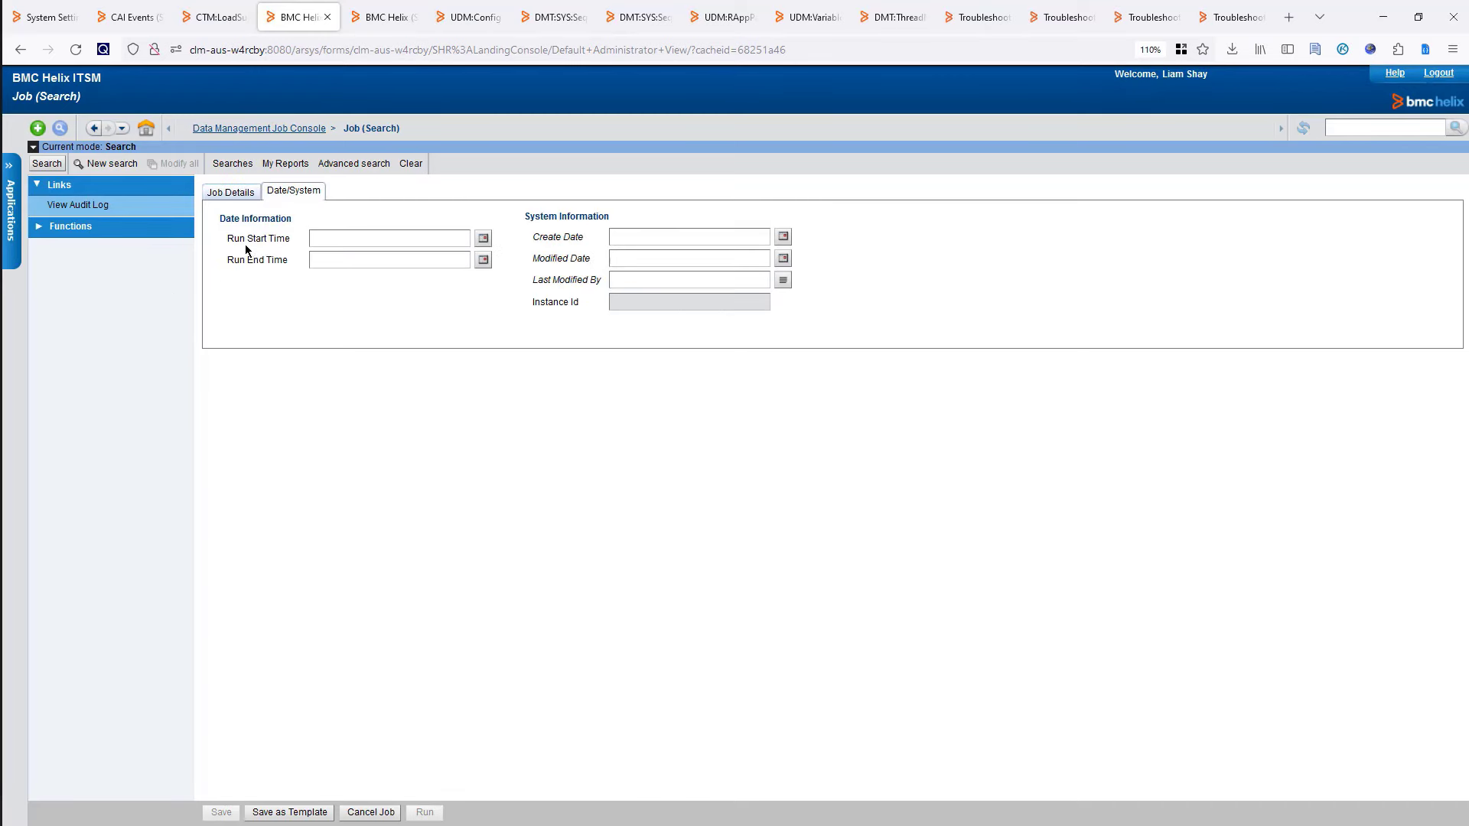
pyautogui.click(484, 241)
pyautogui.click(542, 452)
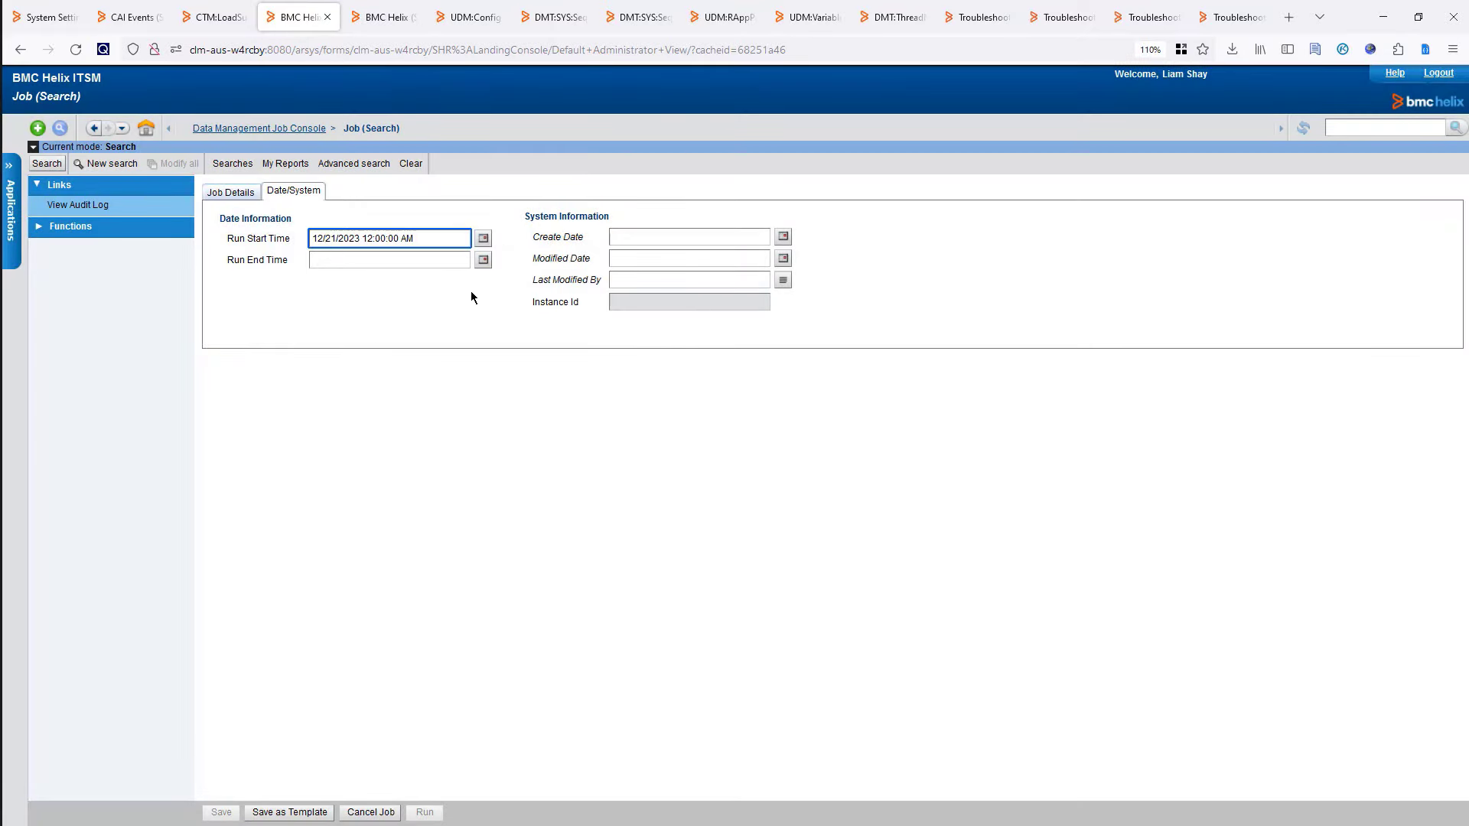
pyautogui.write('>')
pyautogui.click(46, 164)
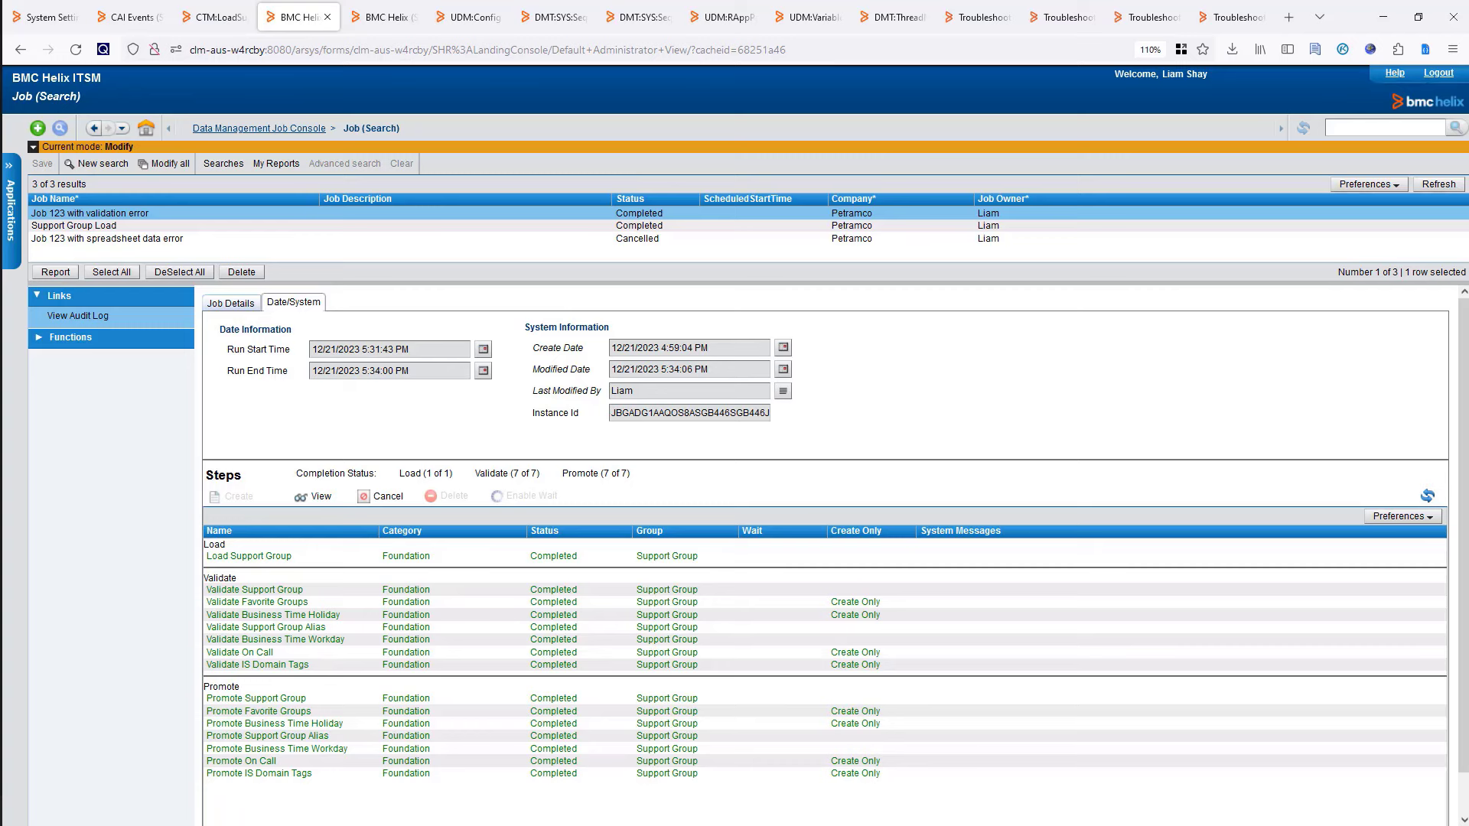
# Switch back to the PowerPoint slide show and advance from Best Practice/Tips through Summary to the Resources slide.
pyautogui.hotkey('alt', 'Tab')
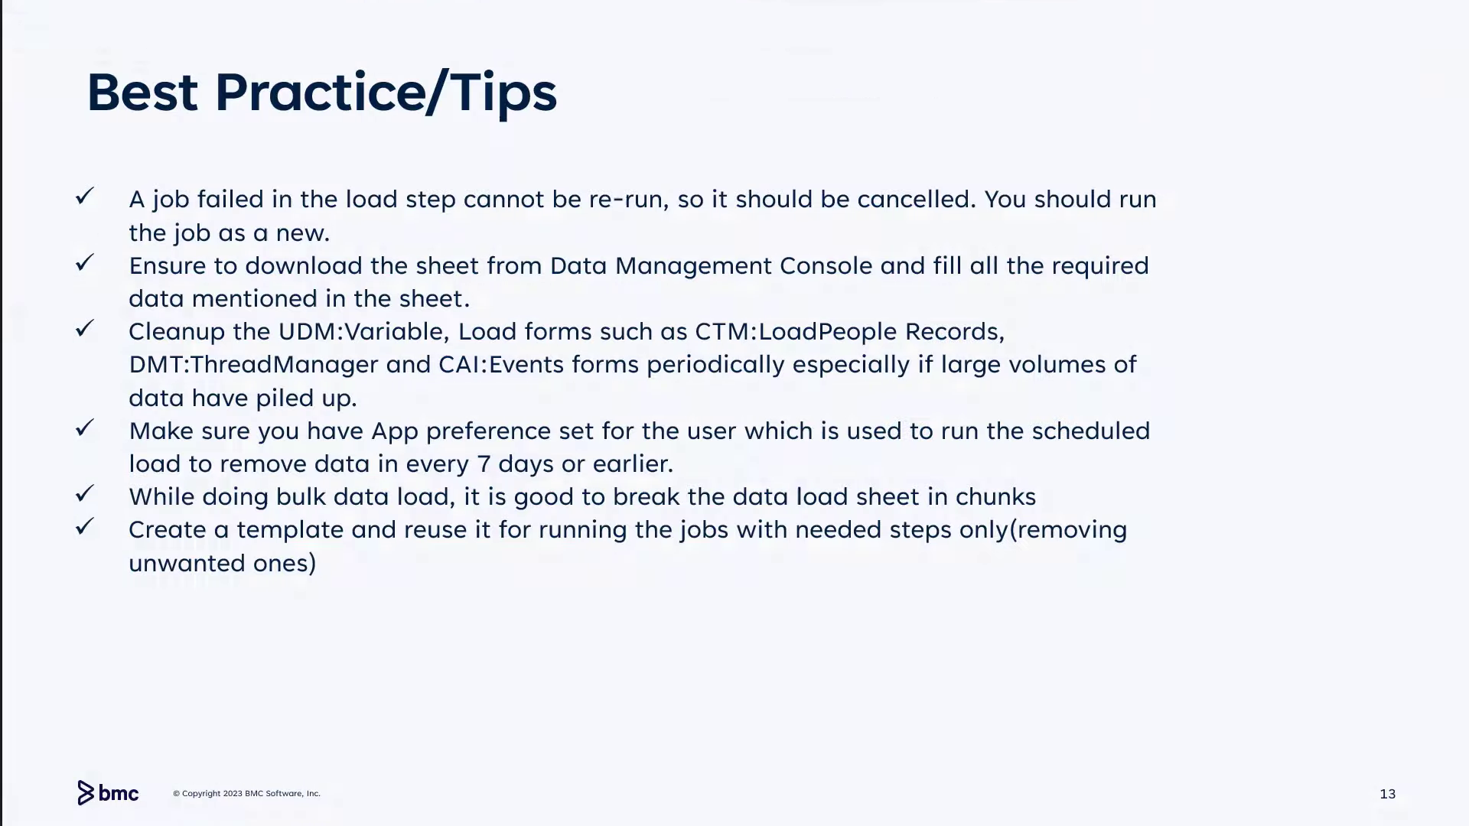
pyautogui.press('Right')
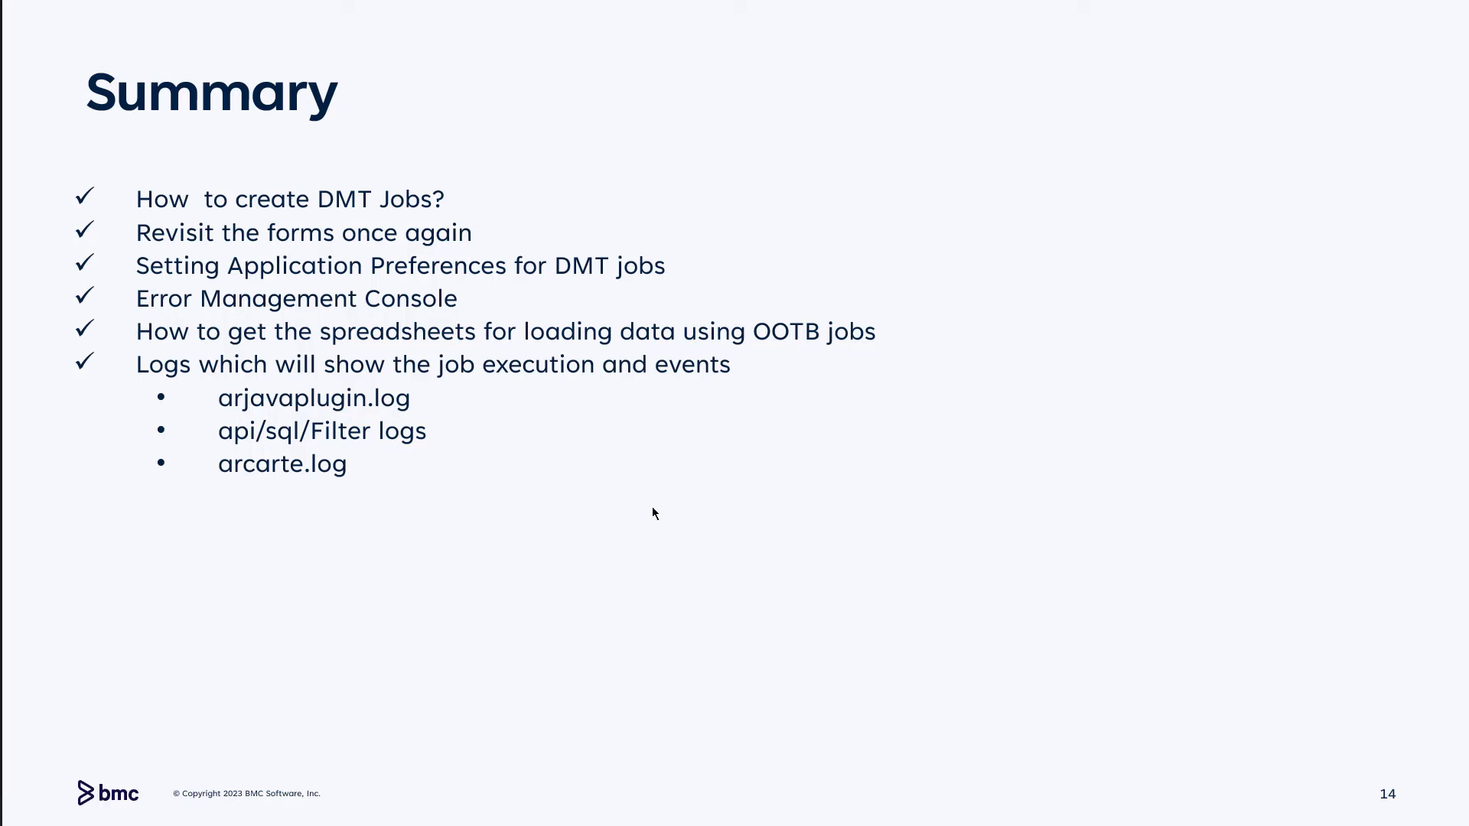
pyautogui.press('Right')
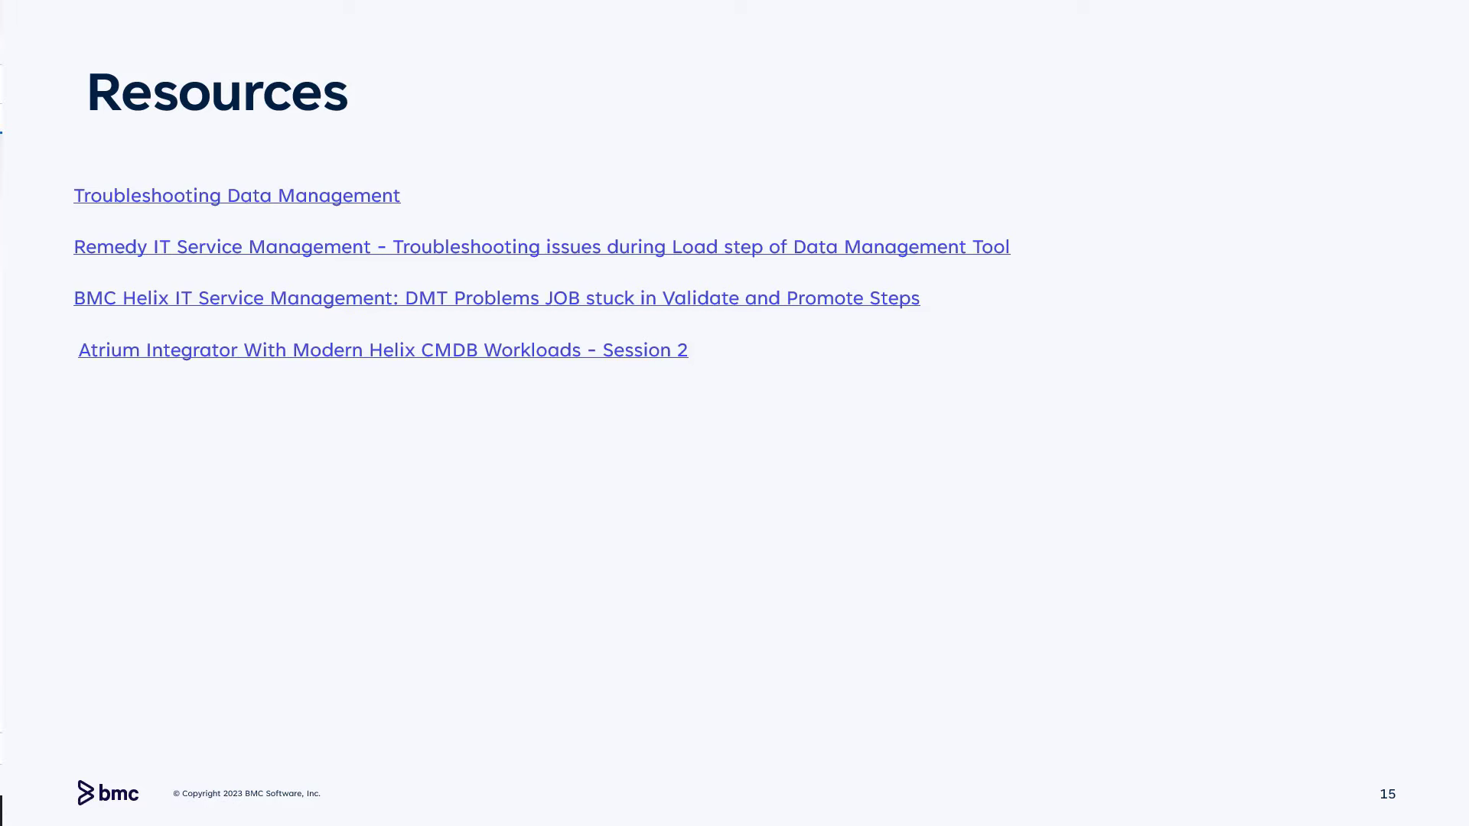
# Switch to Firefox, examine the BMC troubleshooting pages on Data Management, validation, promotion and dataload issues, and return to the Resources slide.
pyautogui.hotkey('alt', 'Tab')
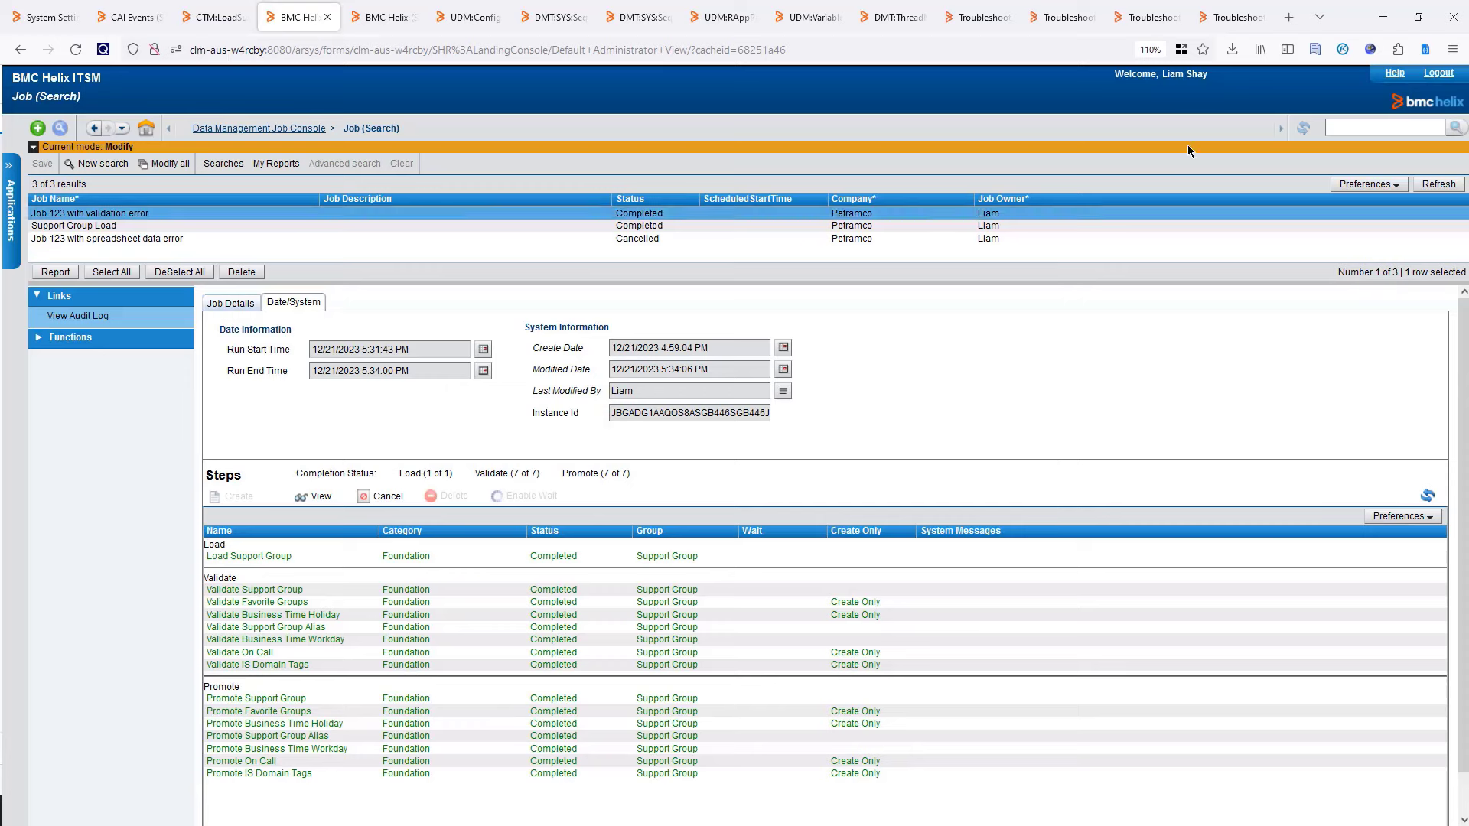
pyautogui.click(984, 17)
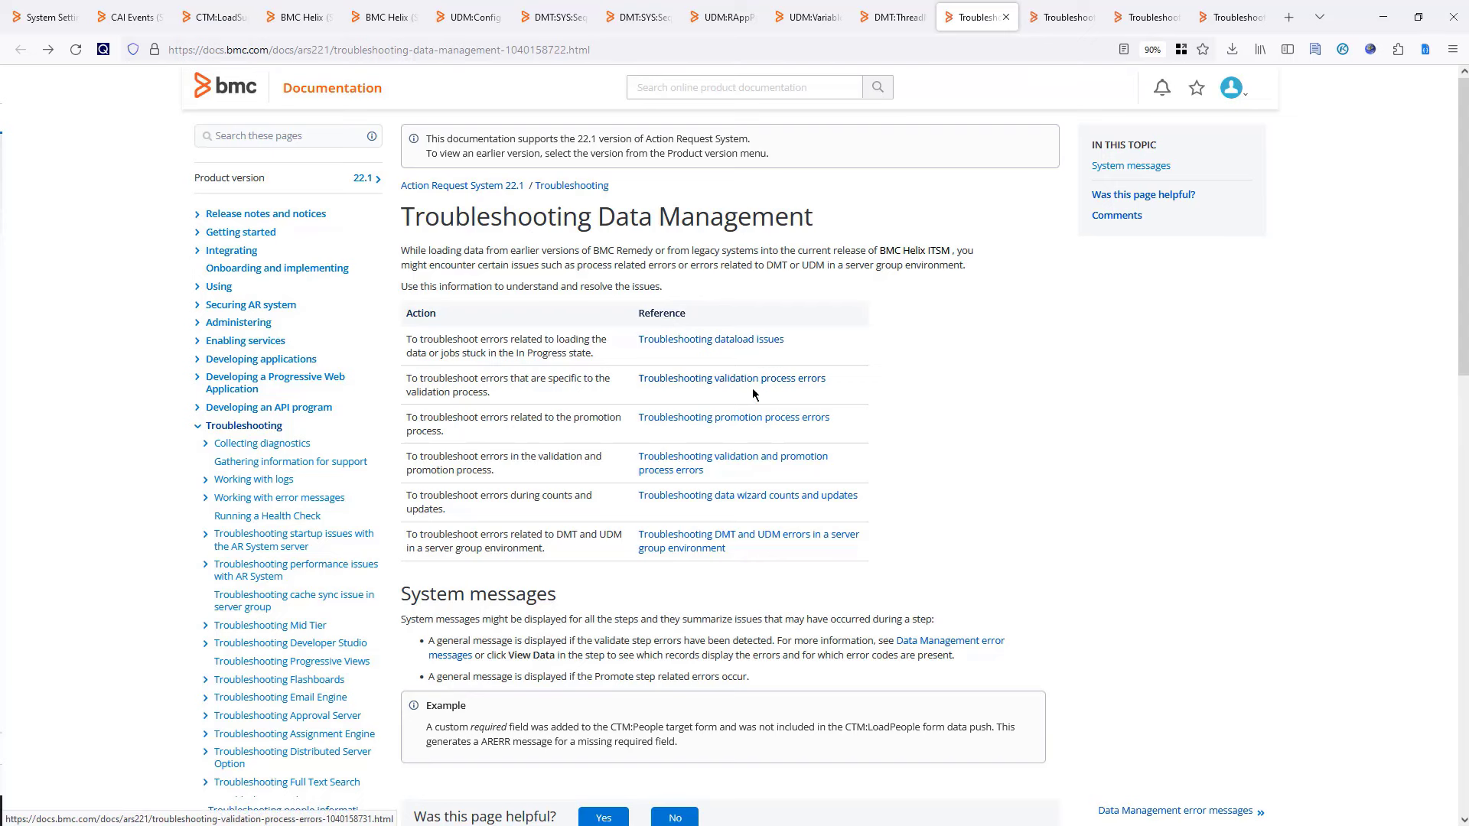
pyautogui.hotkey('ctrl', 'Tab')
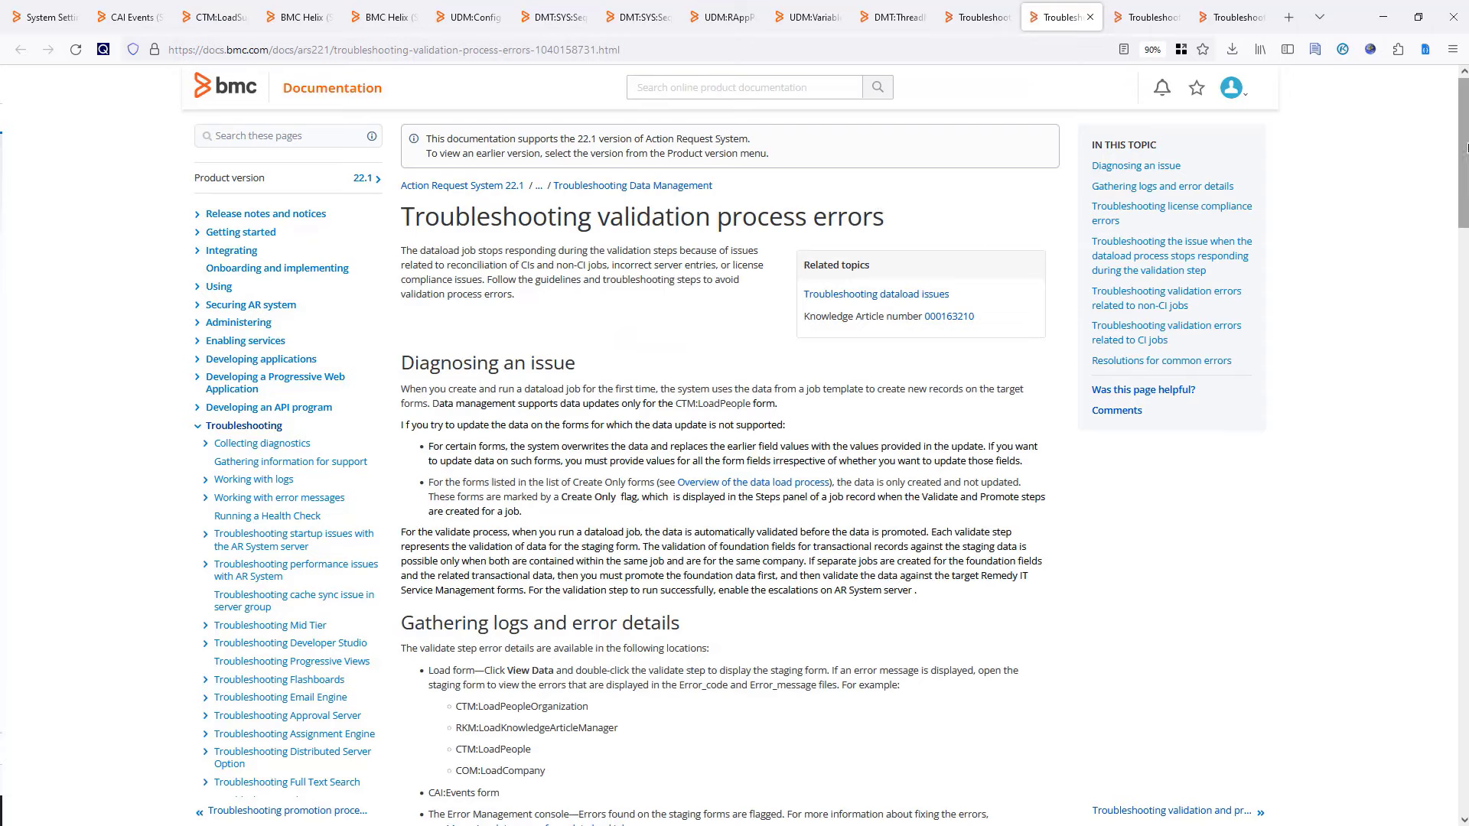
pyautogui.moveTo(1464, 148); pyautogui.dragTo(1464, 490)
pyautogui.hotkey('ctrl', 'Tab')
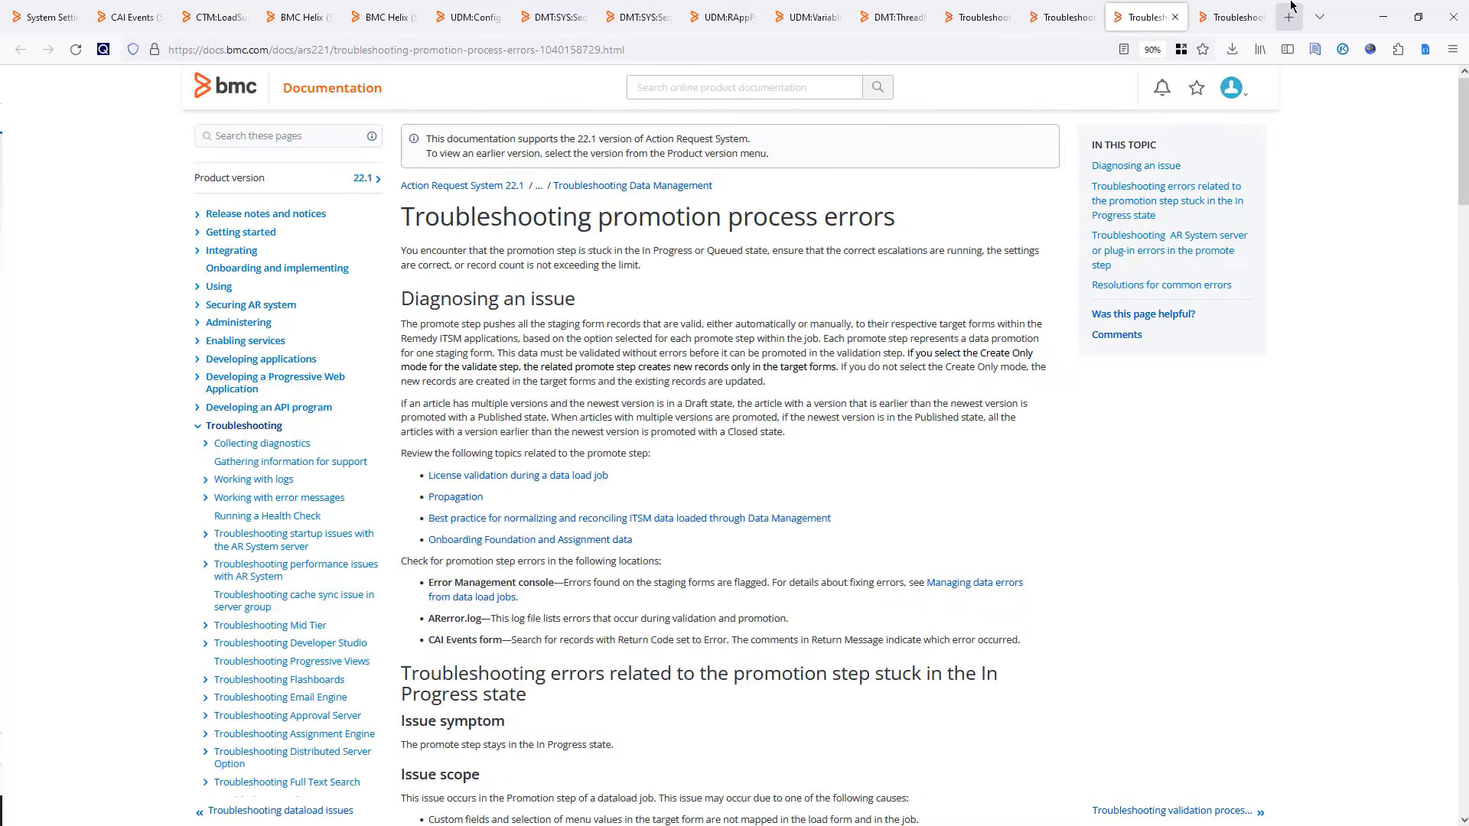
pyautogui.click(1236, 19)
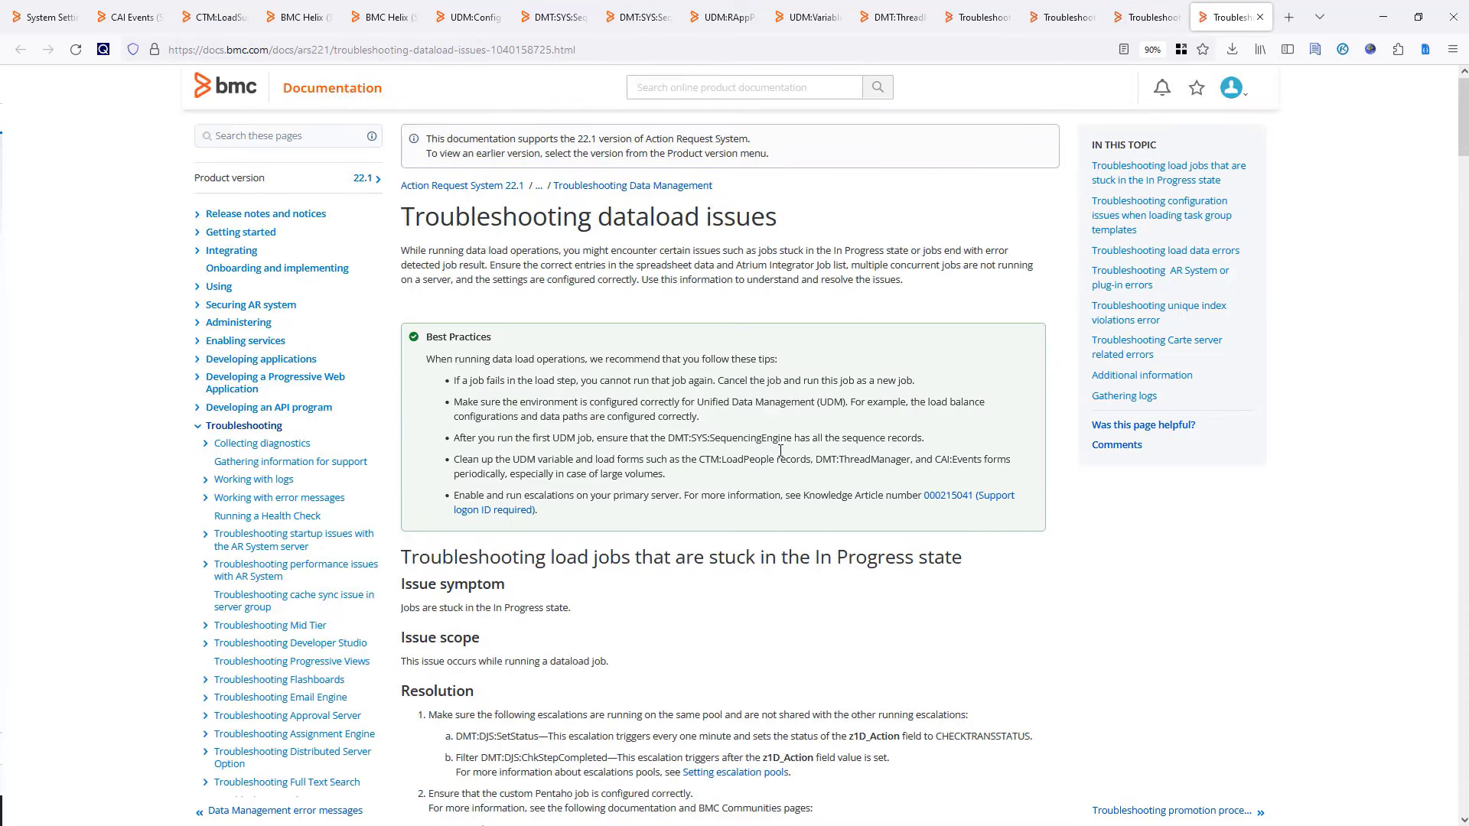
pyautogui.click(1390, 13)
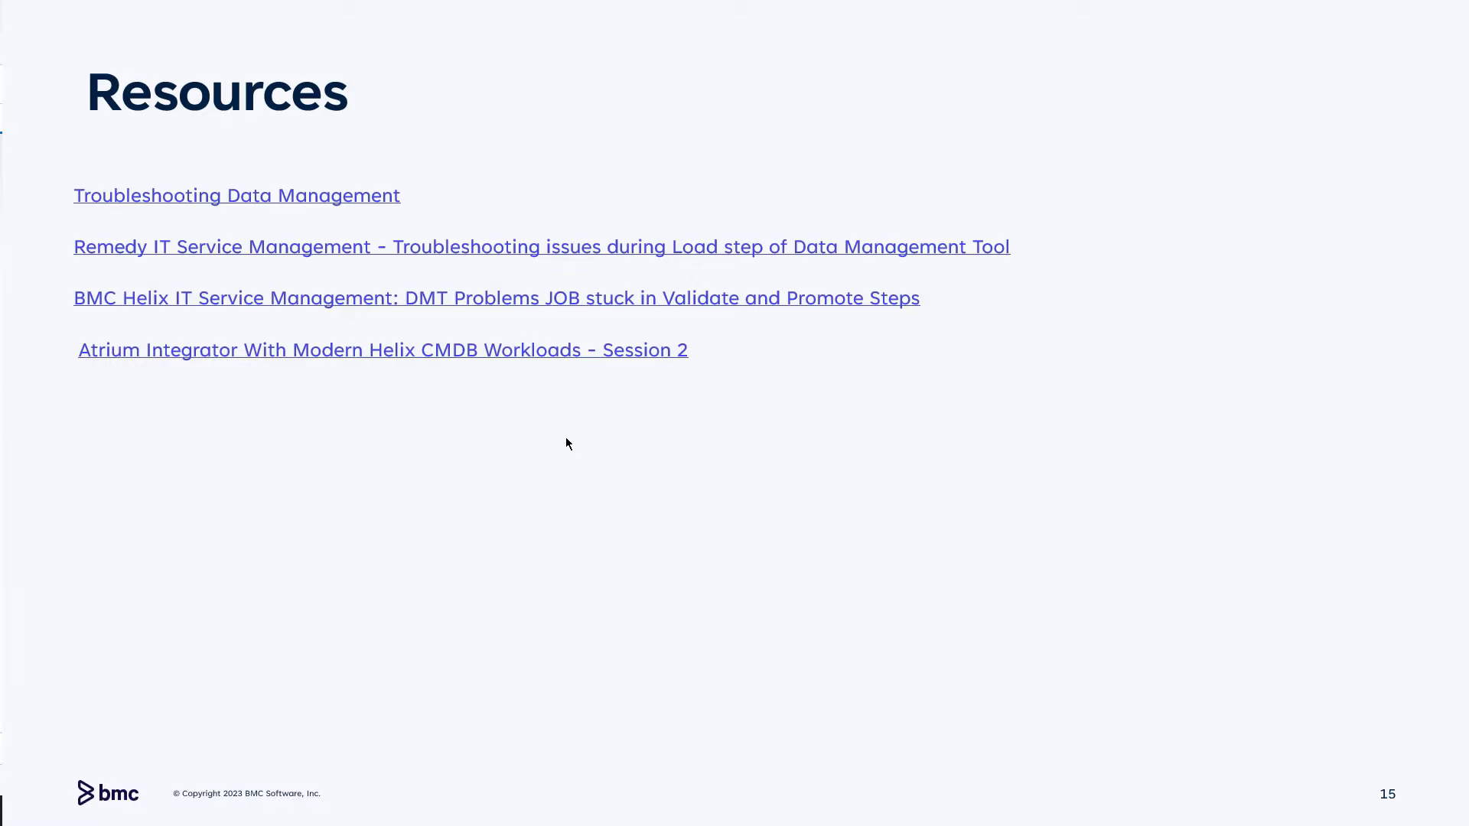